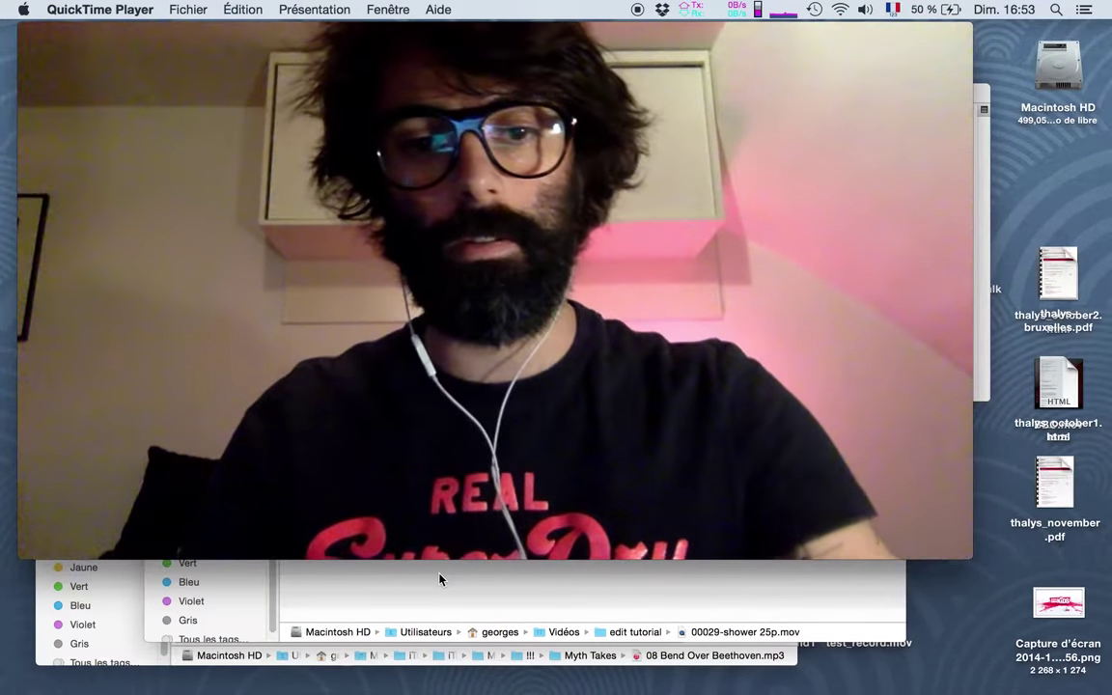
Switch to Finder, launch Blender from there and make its window full screen without the splash screen
click(603, 581)
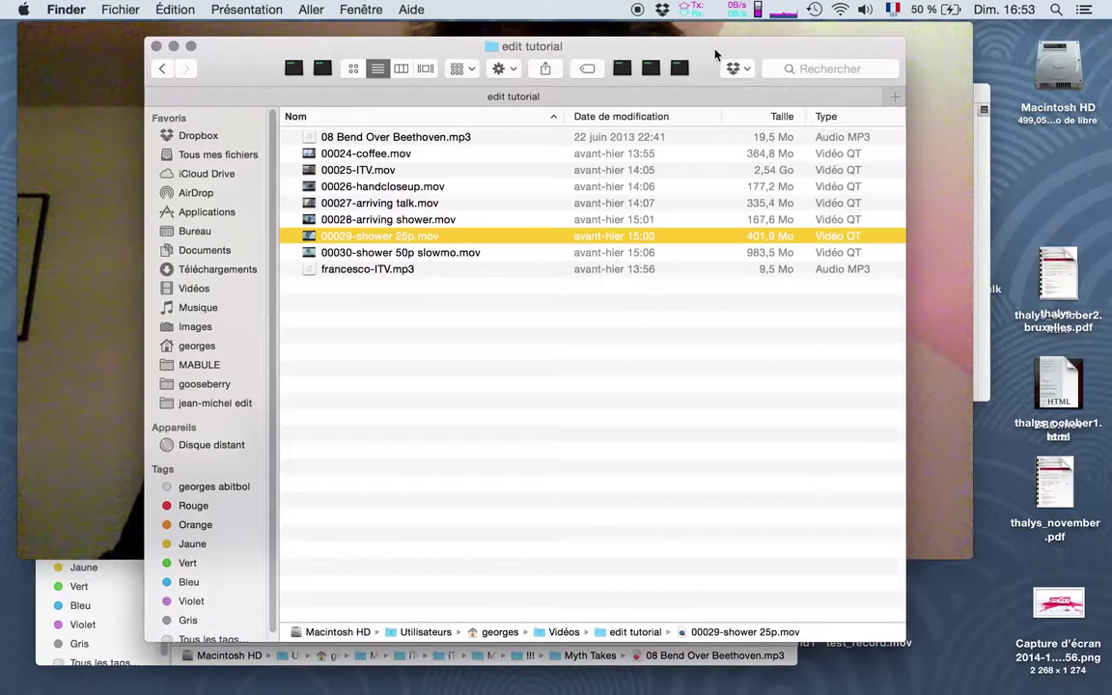
click(680, 69)
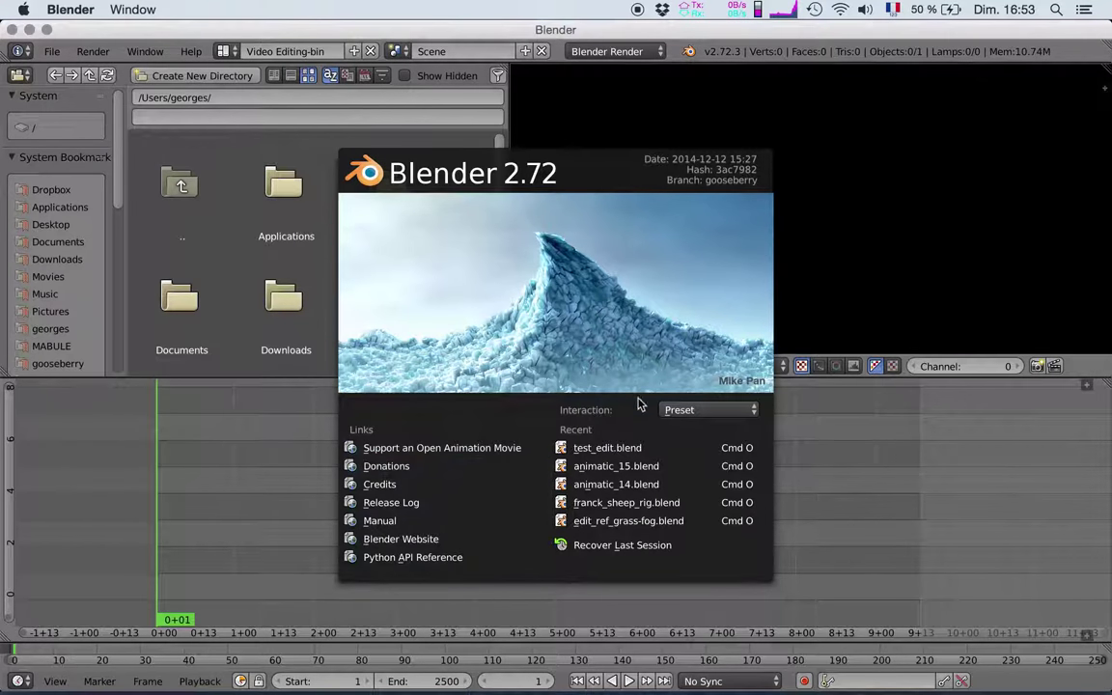
click(878, 493)
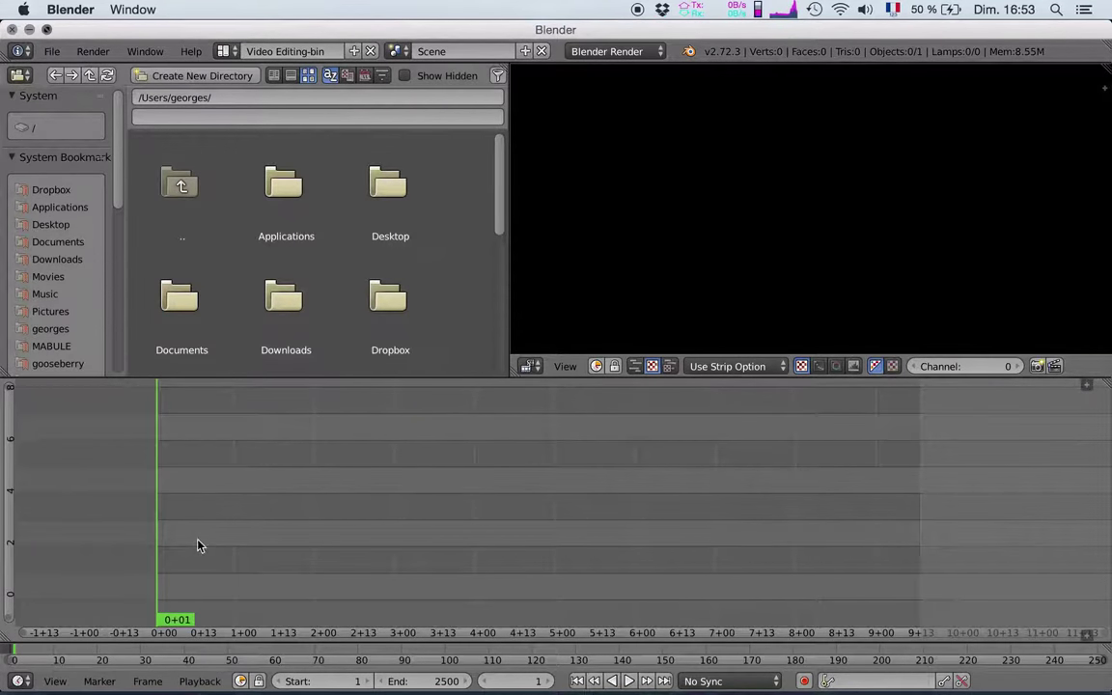
key(ctrl+super+f)
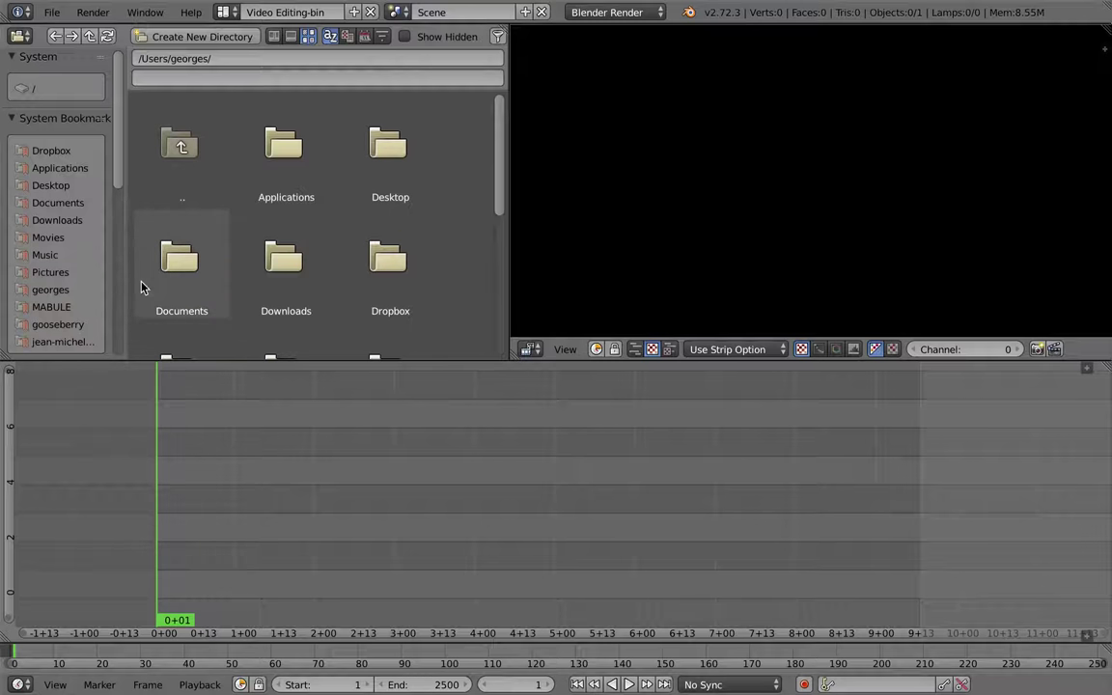
key(super+Tab)
key(super+Tab)
key(super+Tab)
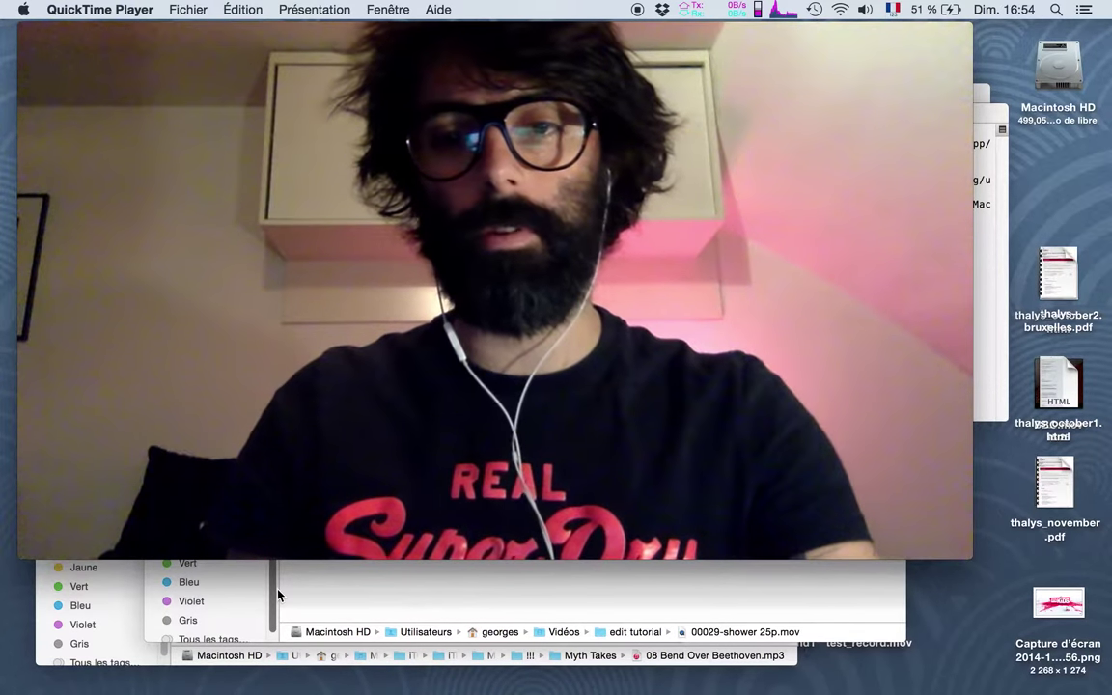
key(ctrl+Right)
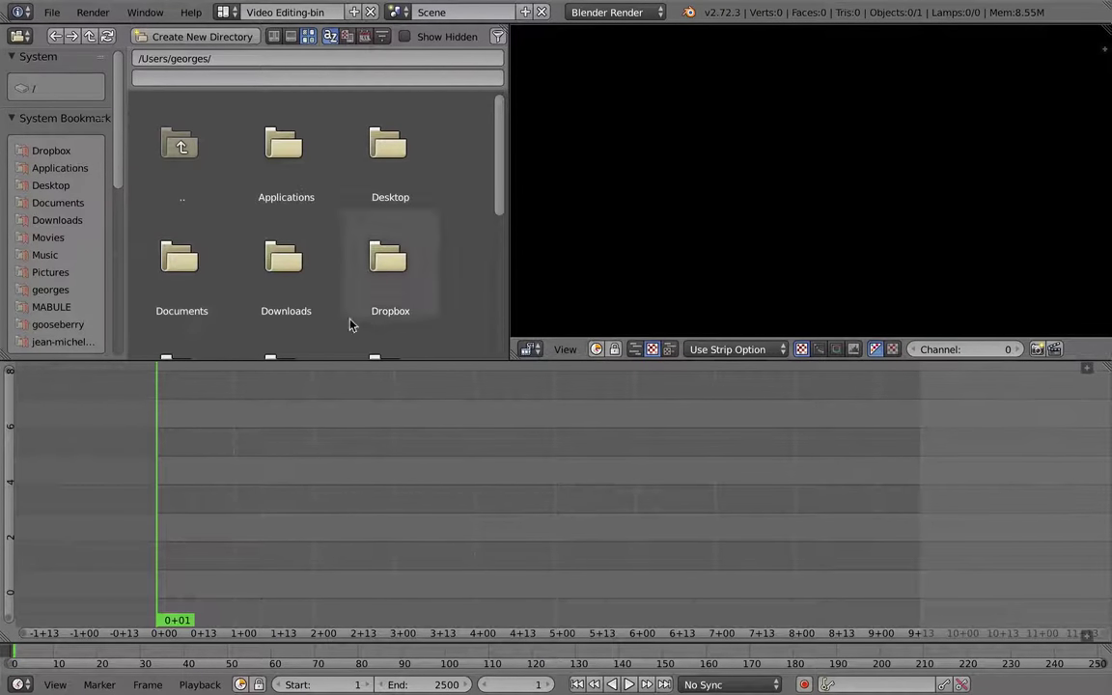
Open the bookmarked "edit tutorial" folder inside Movies in the file browser
click(54, 240)
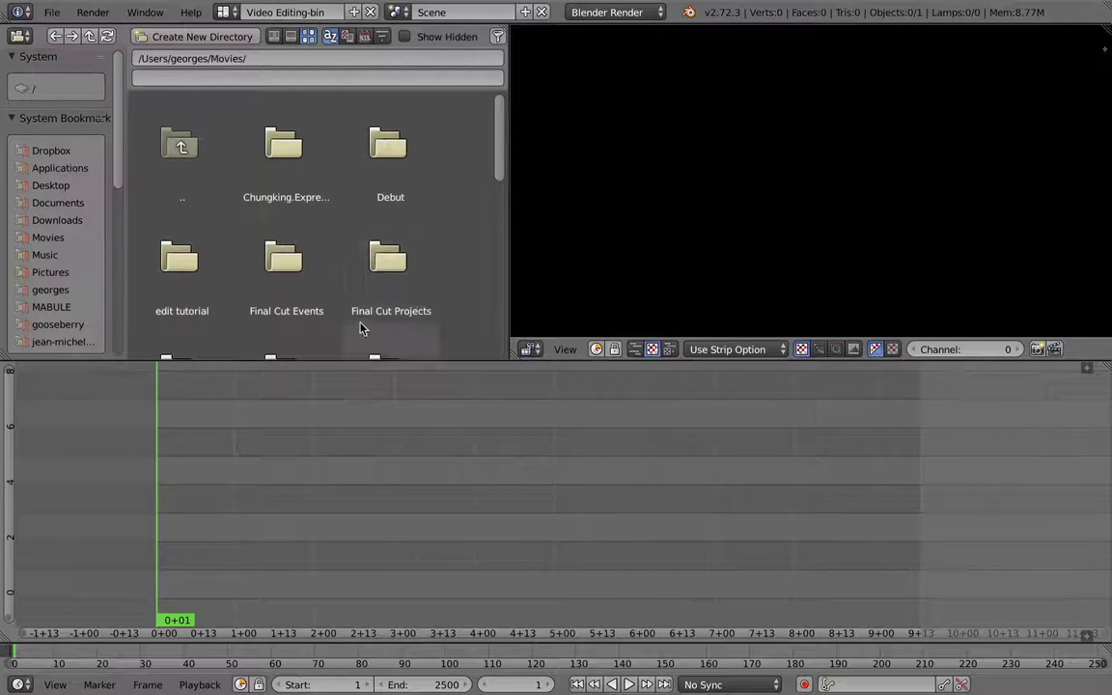
scroll(106, 266, down, 5)
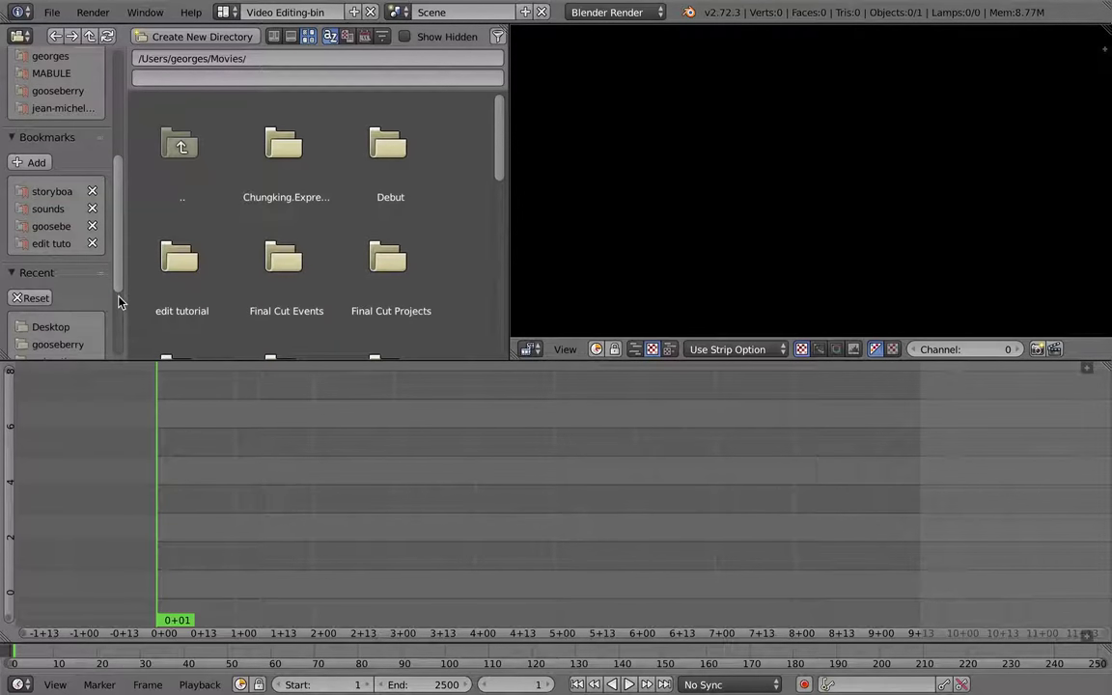
click(50, 243)
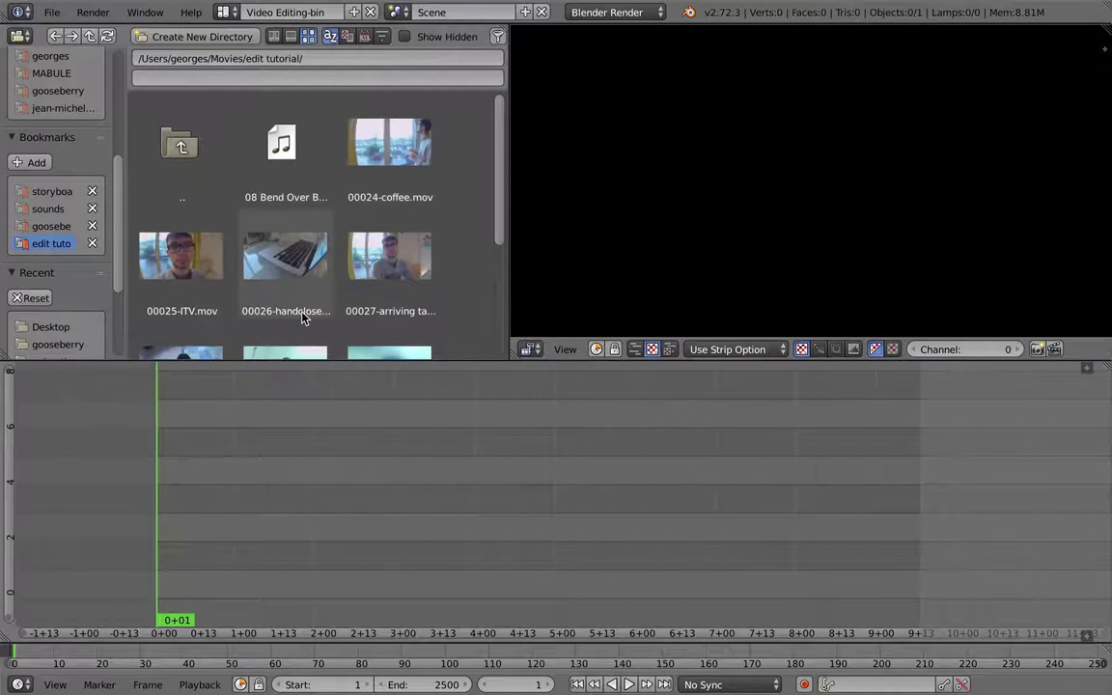
key(super+Tab)
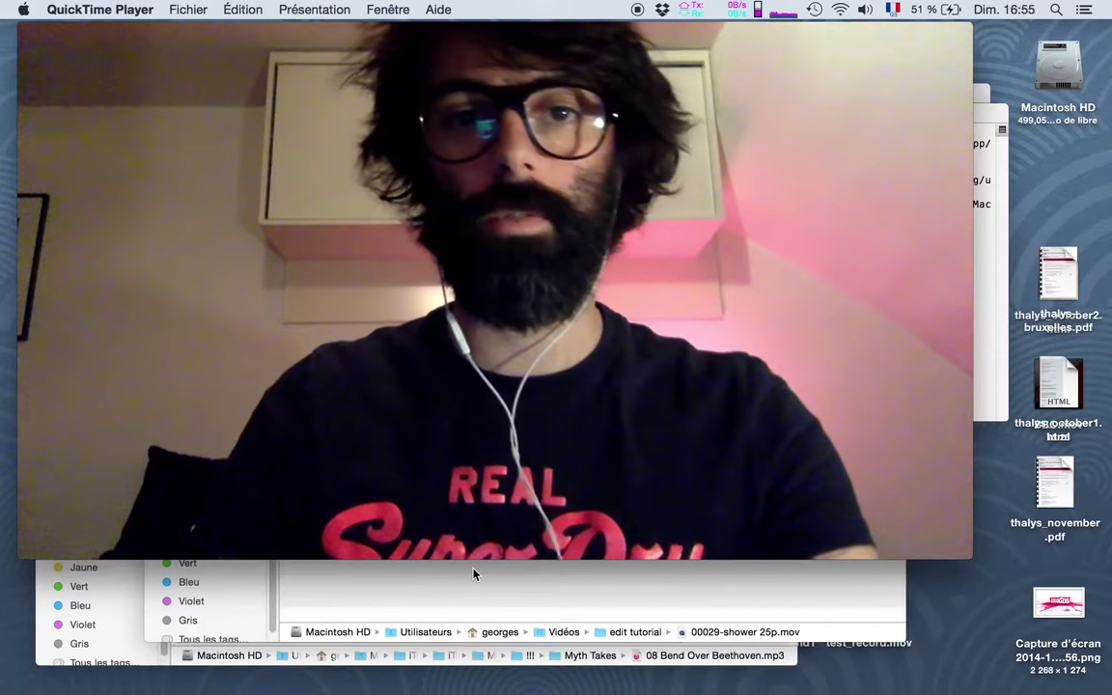
key(super+Tab)
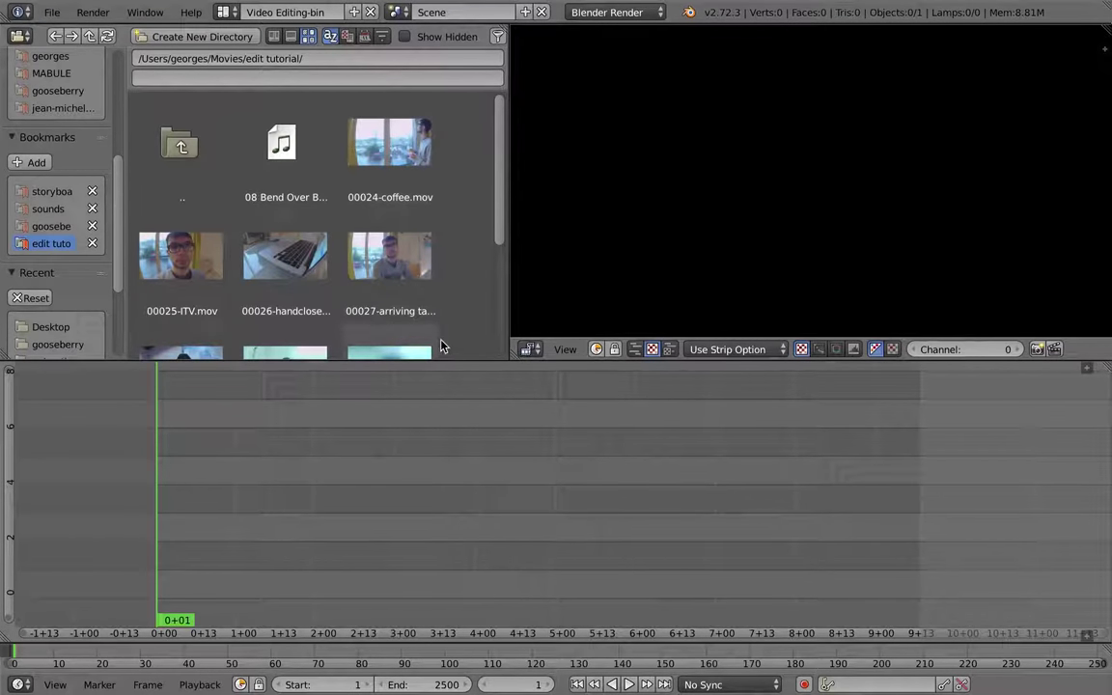
Look through the folder's clips and add 00025-ITV.mov to the sequencer, starting at frame 1 on the lowest channels
scroll(500, 226, down, 1)
scroll(496, 232, down, 4)
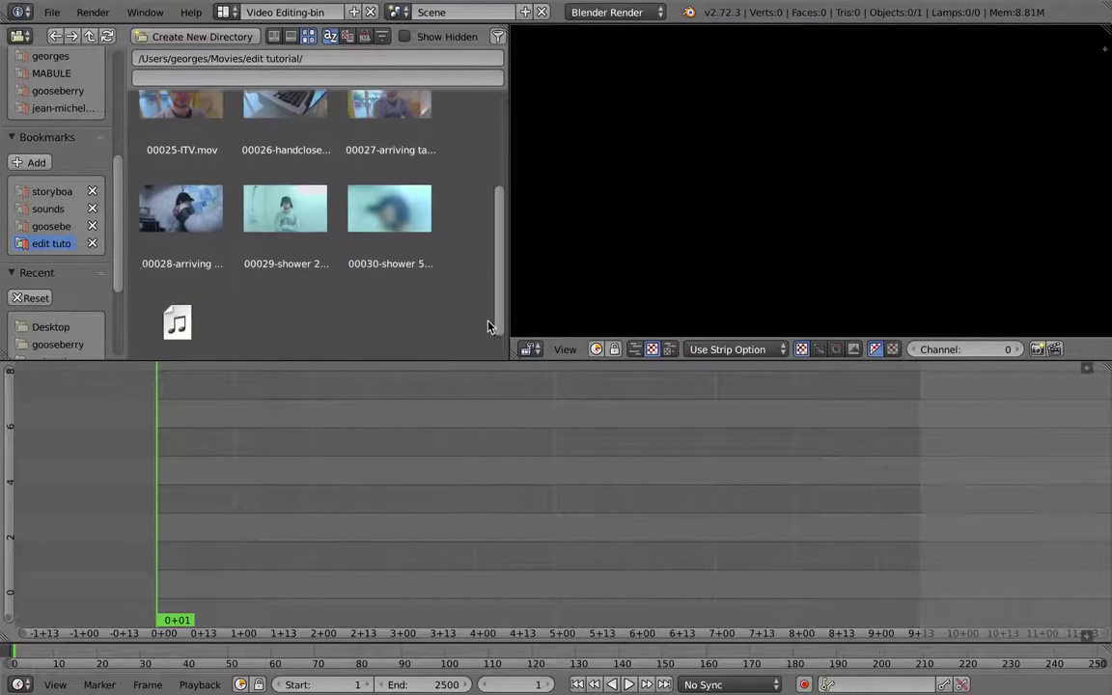
scroll(493, 236, up, 4)
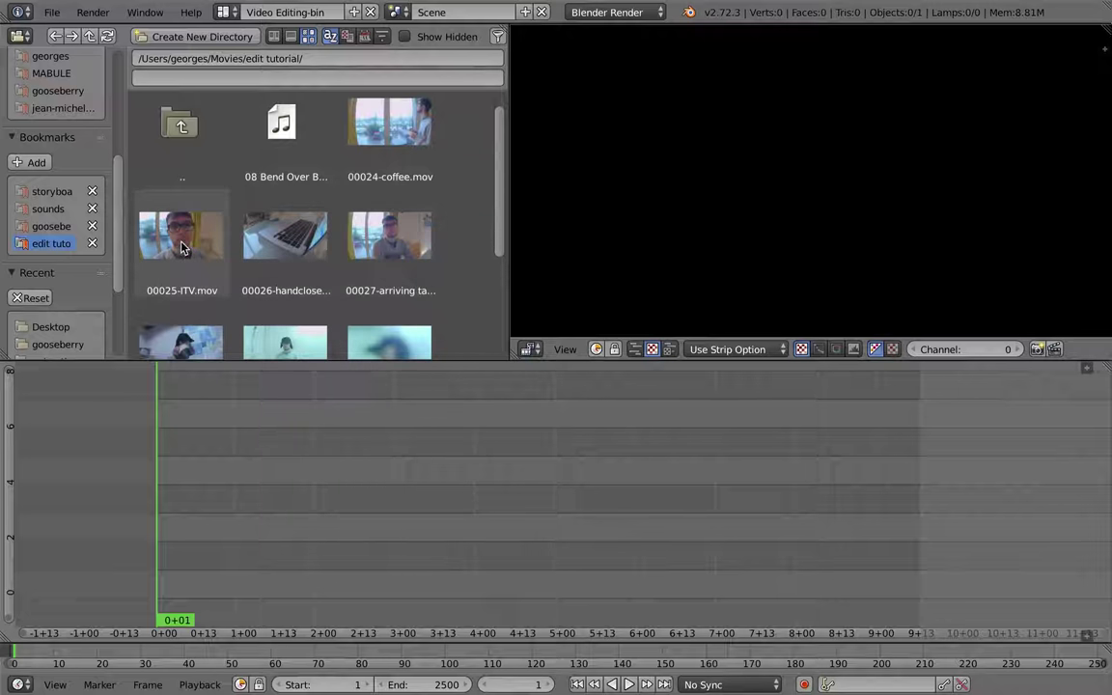
click(180, 248)
drag(180, 248, 196, 492)
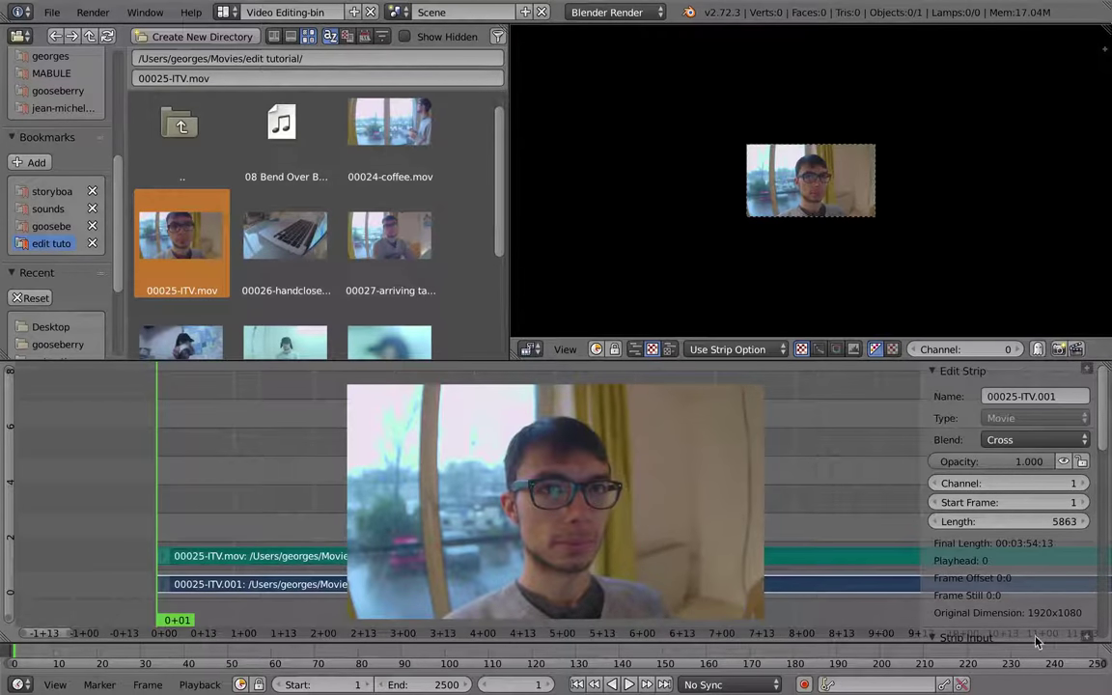
Show the sequencer's header and add the separate ITV MP3 recording on channel 3, starting at frame 1
click(1085, 636)
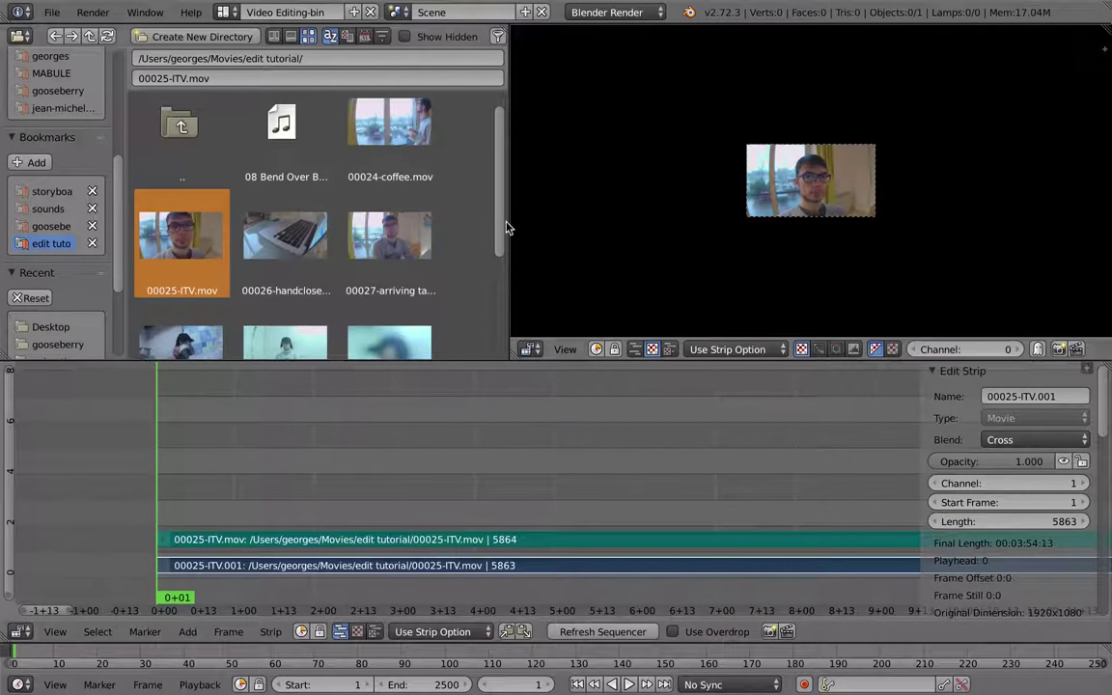
drag(500, 234, 501, 353)
drag(180, 292, 507, 565)
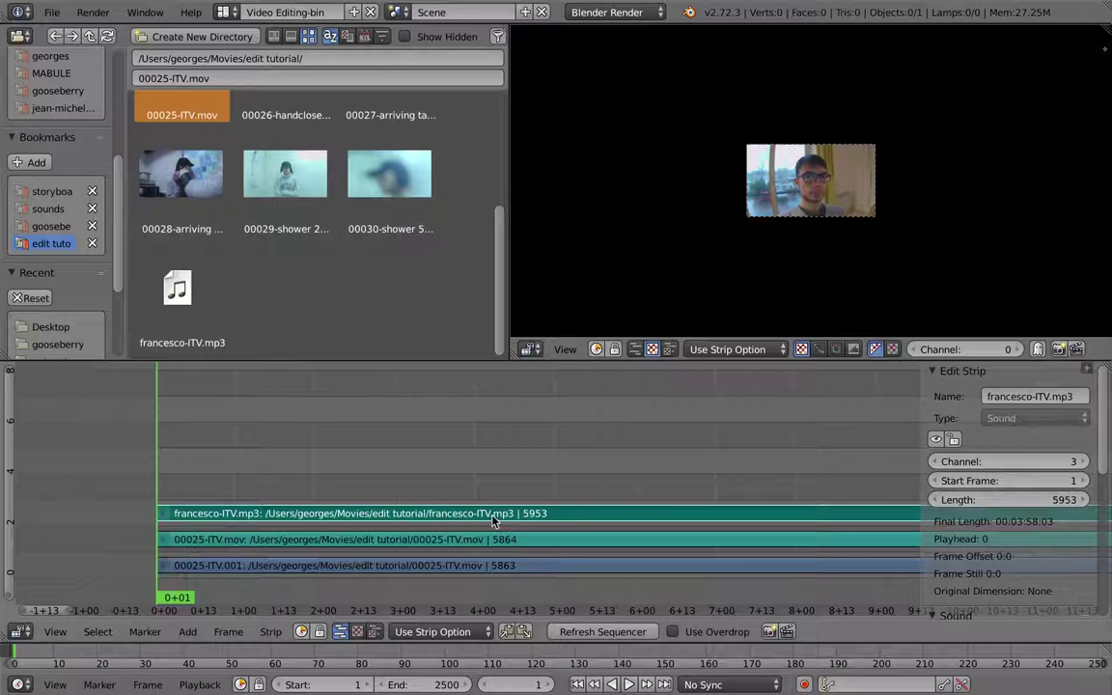
Scrub the first frames of the interview and examine the preview and timeline at several zoom levels, ending with the whole video frame in view
ctrl+middle_drag(809, 241, 820, 191)
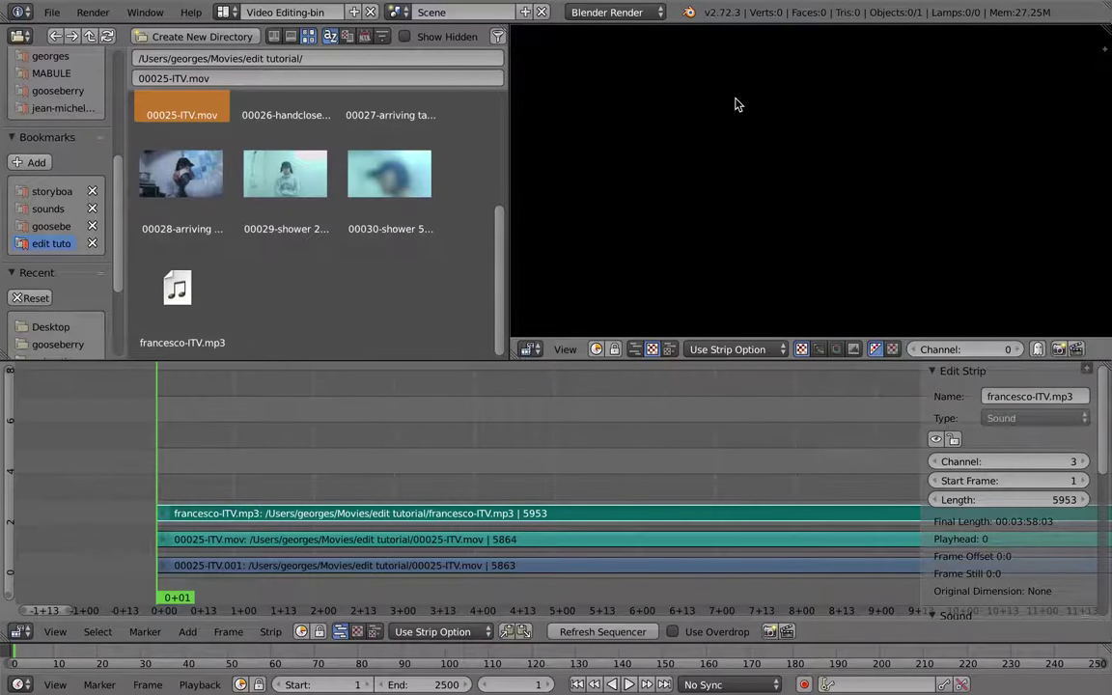
key(Home)
scroll(813, 215, up, 5)
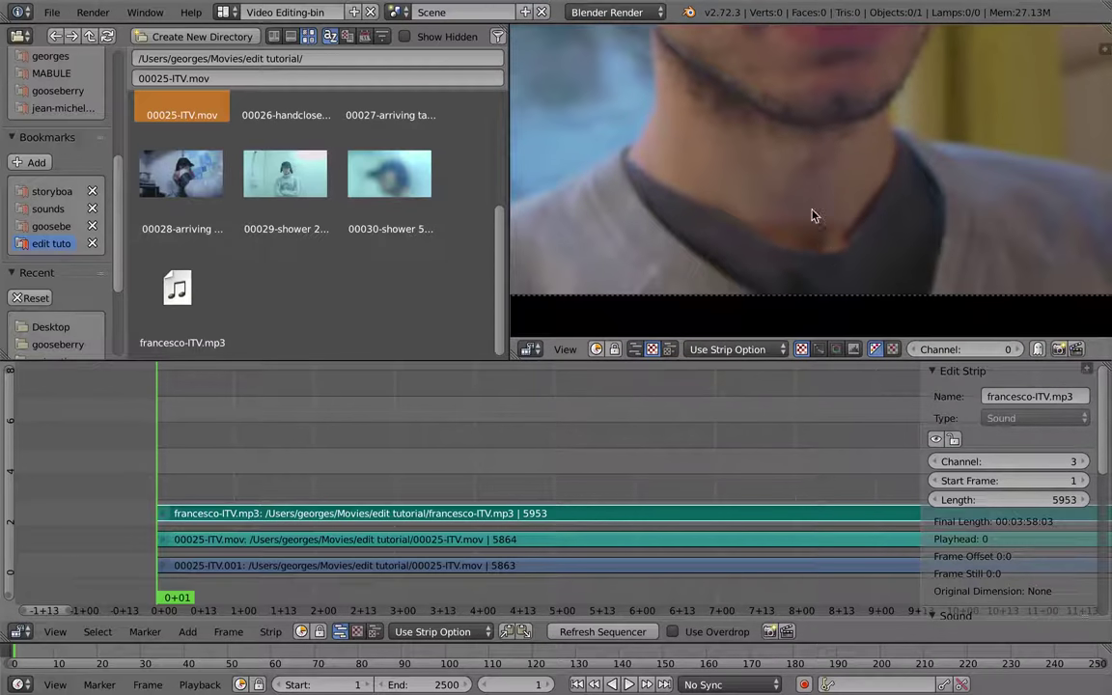
drag(333, 474, 174, 477)
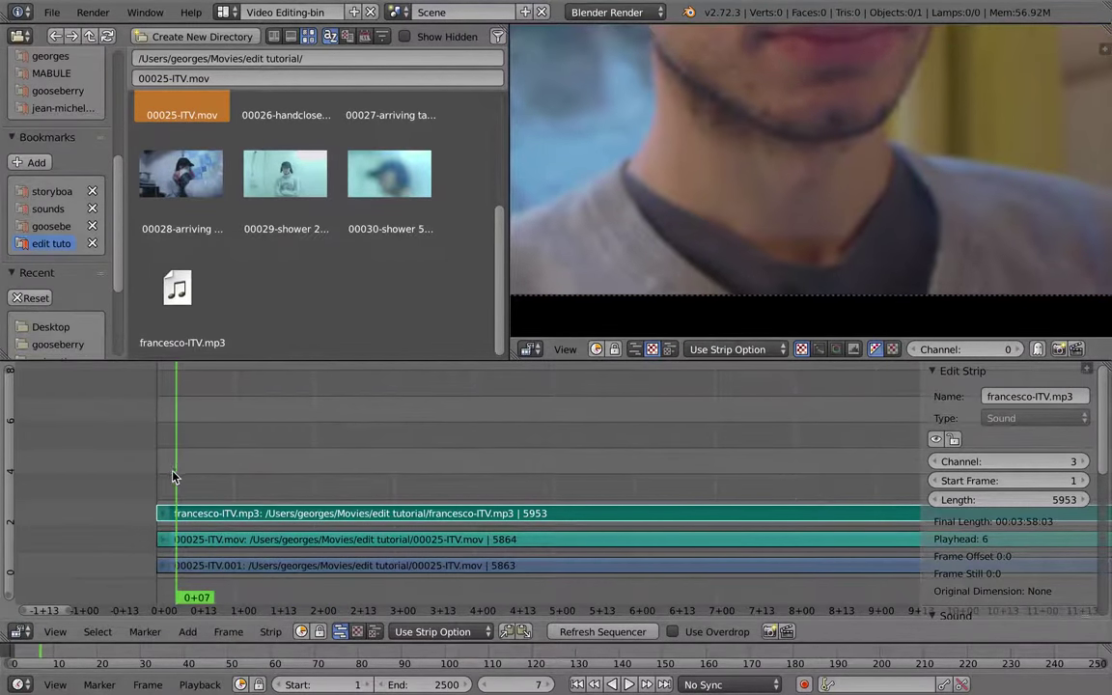
ctrl+middle_drag(322, 463, 311, 502)
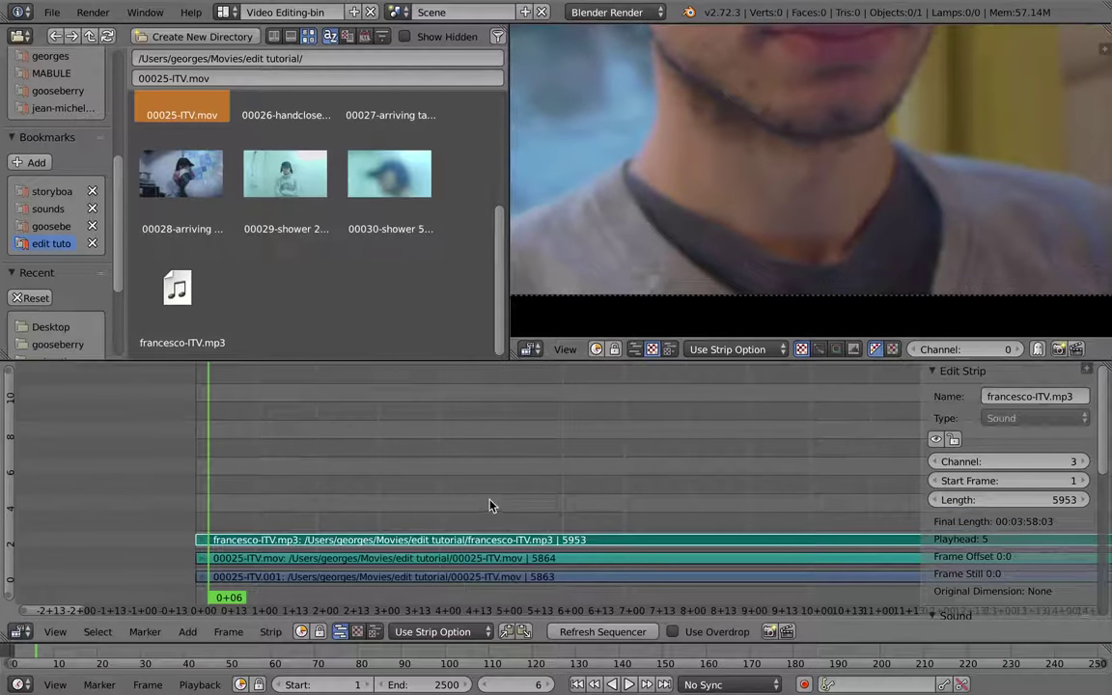
middle_drag(459, 446, 426, 480)
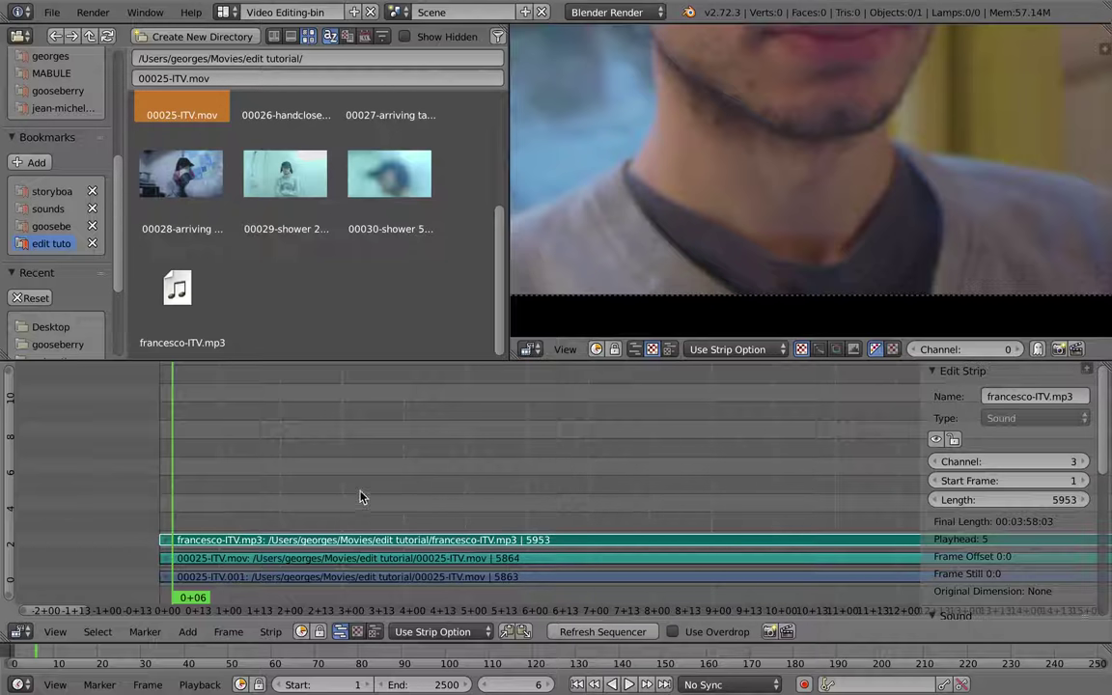
scroll(715, 207, down, 5)
middle_drag(715, 208, 746, 278)
scroll(722, 205, down, 3)
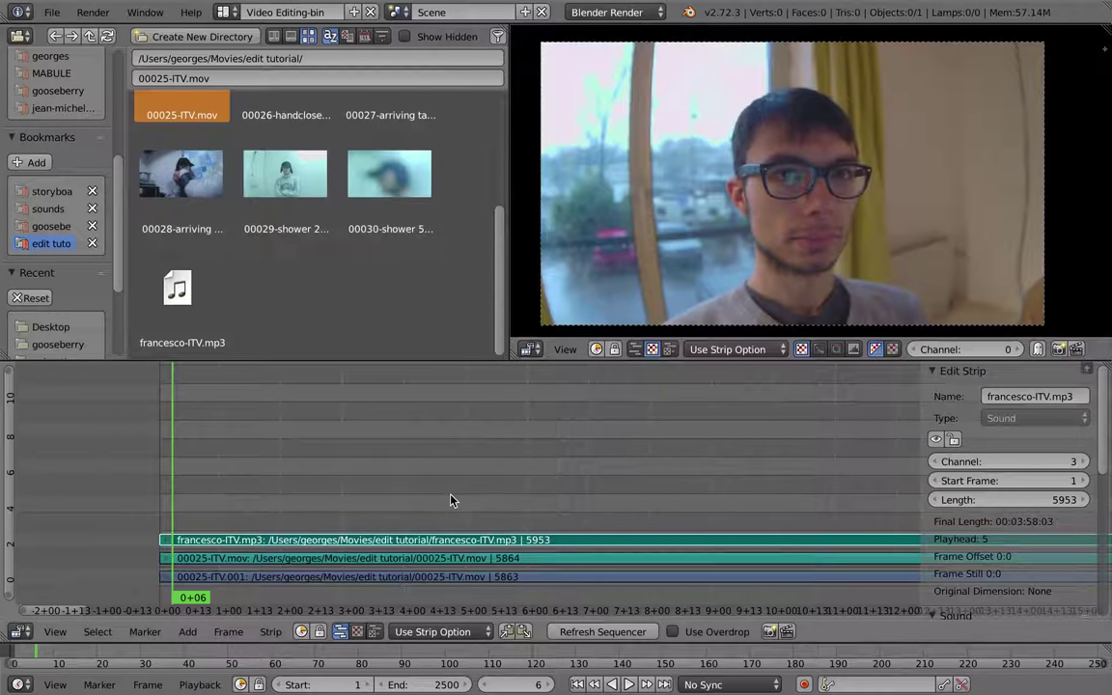
Maximize the sequencer, hide its strip properties and examine the ends and the start of the three strips
key(ctrl+Up)
key(n)
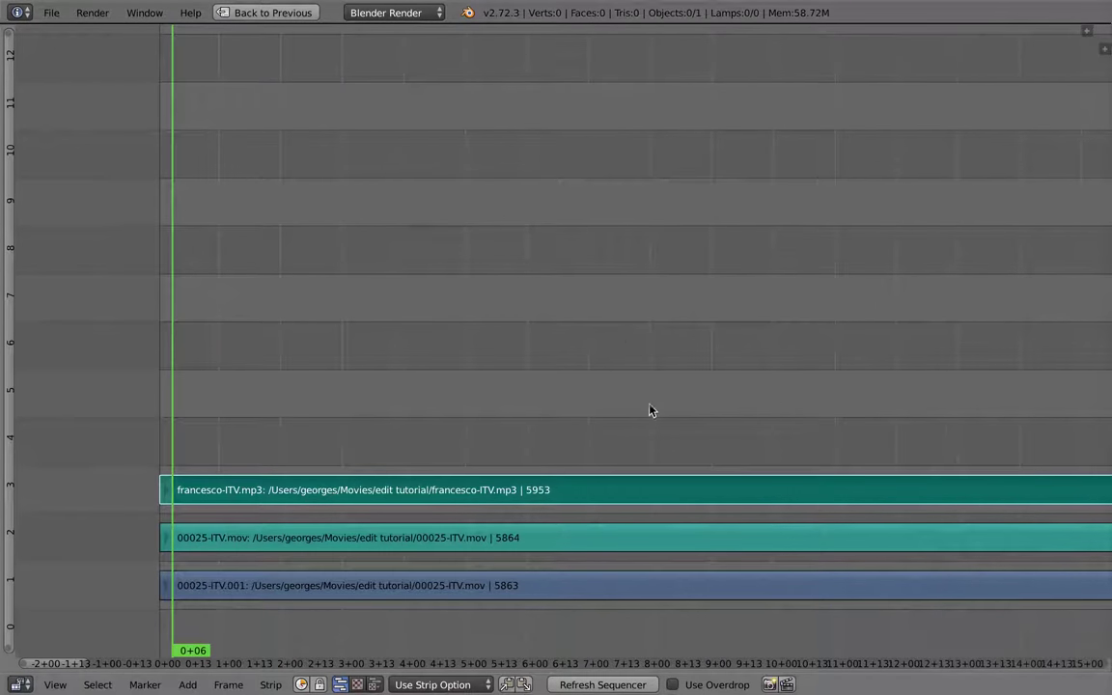
ctrl+middle_drag(651, 413, 629, 503)
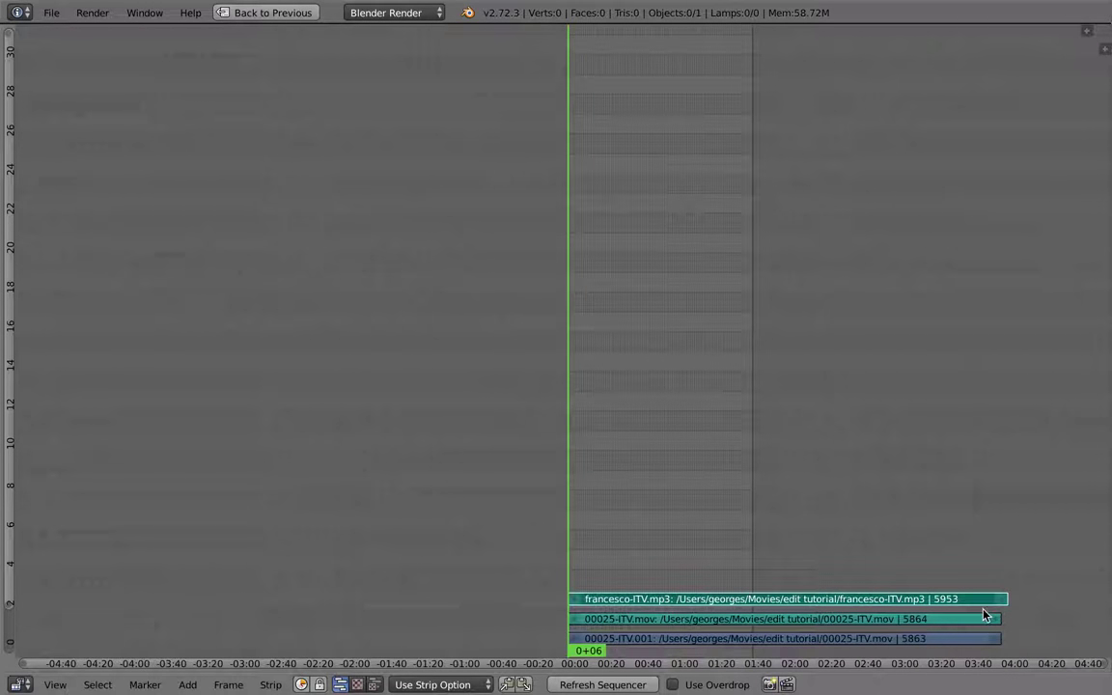
middle_drag(886, 533, 809, 522)
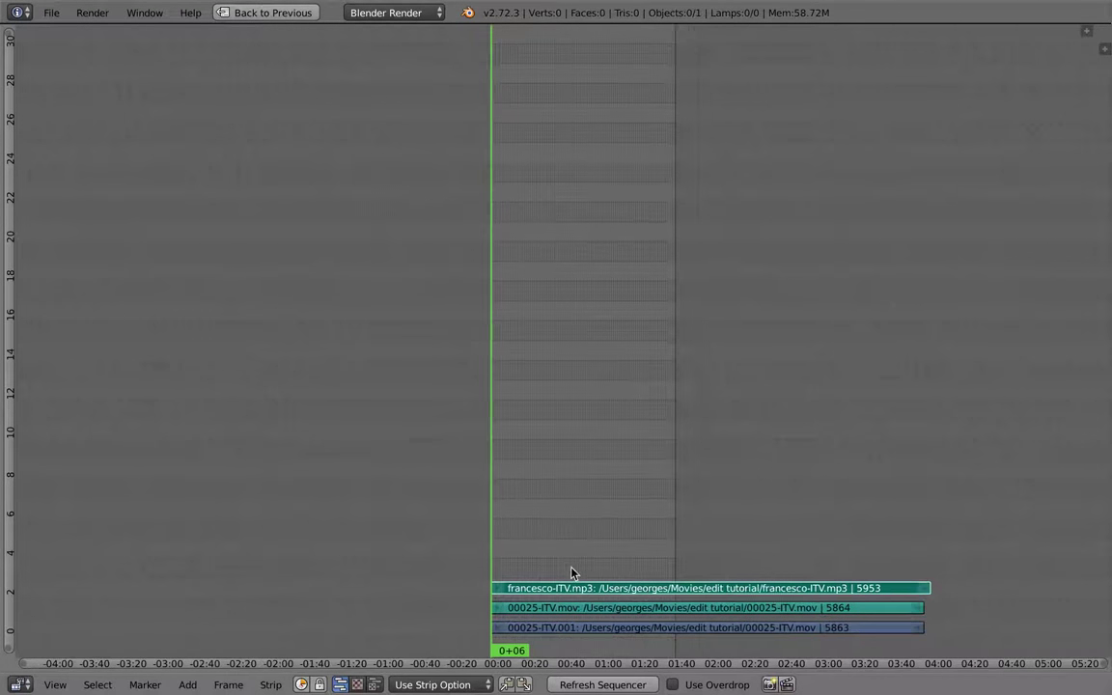
ctrl+middle_drag(570, 576, 428, 606)
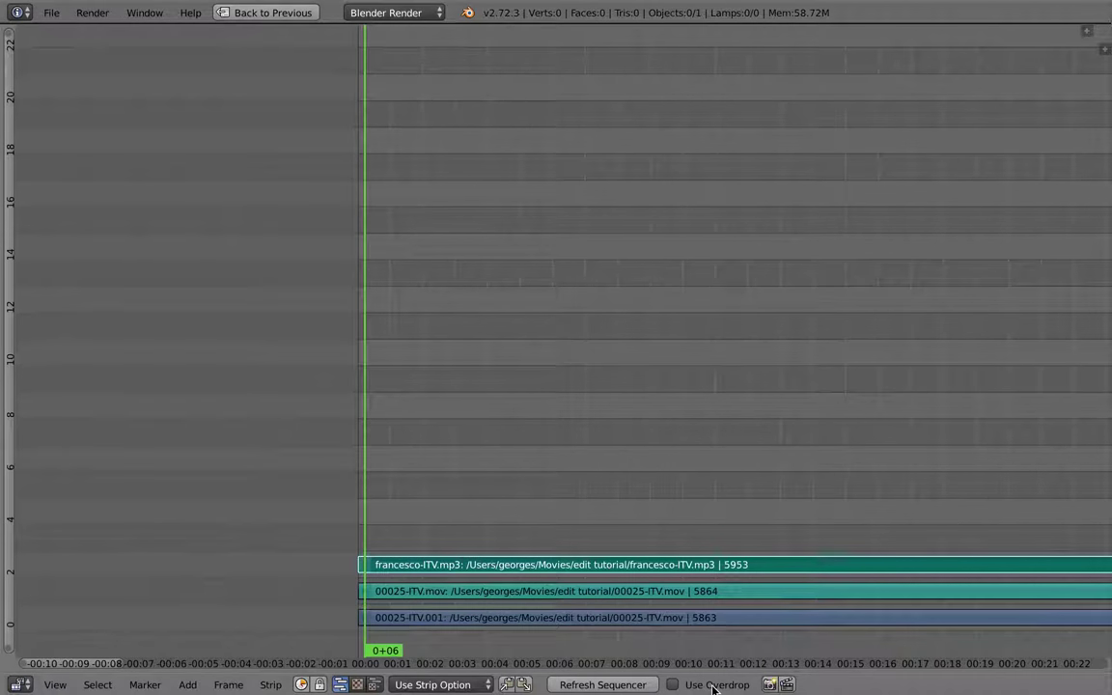
Enable Use Overdrop and place the overlaid video, enlarged, centrally along the upper edge of the sequencer
click(675, 685)
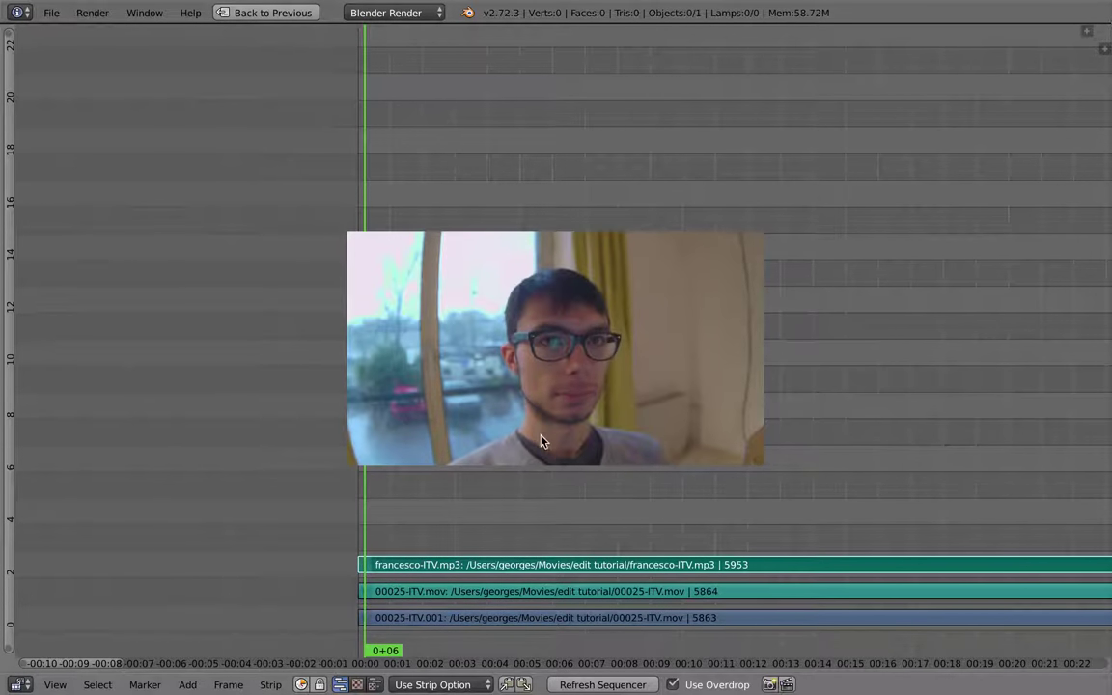
key(o)
drag(626, 419, 616, 362)
key(Return)
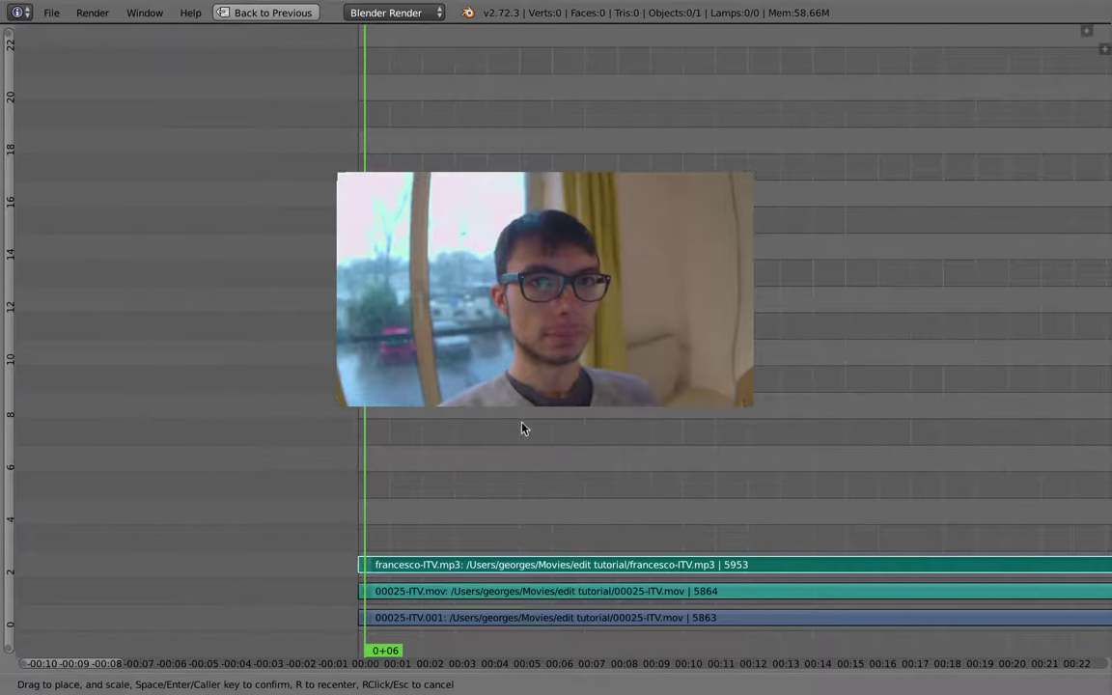
drag(560, 339, 538, 193)
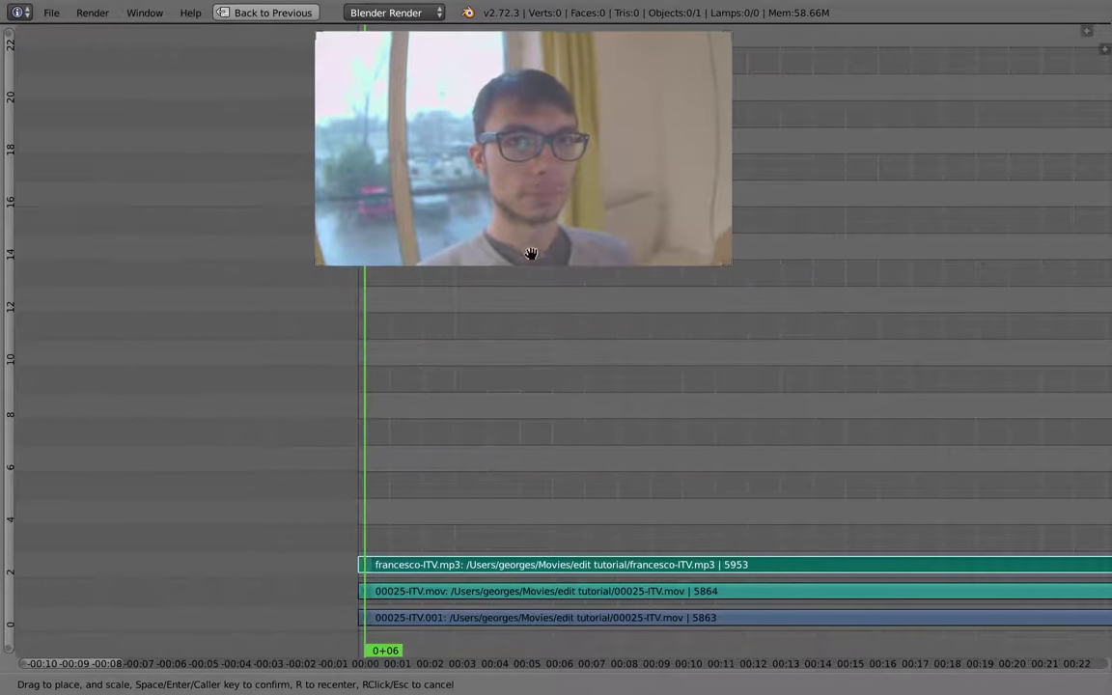
drag(531, 254, 524, 403)
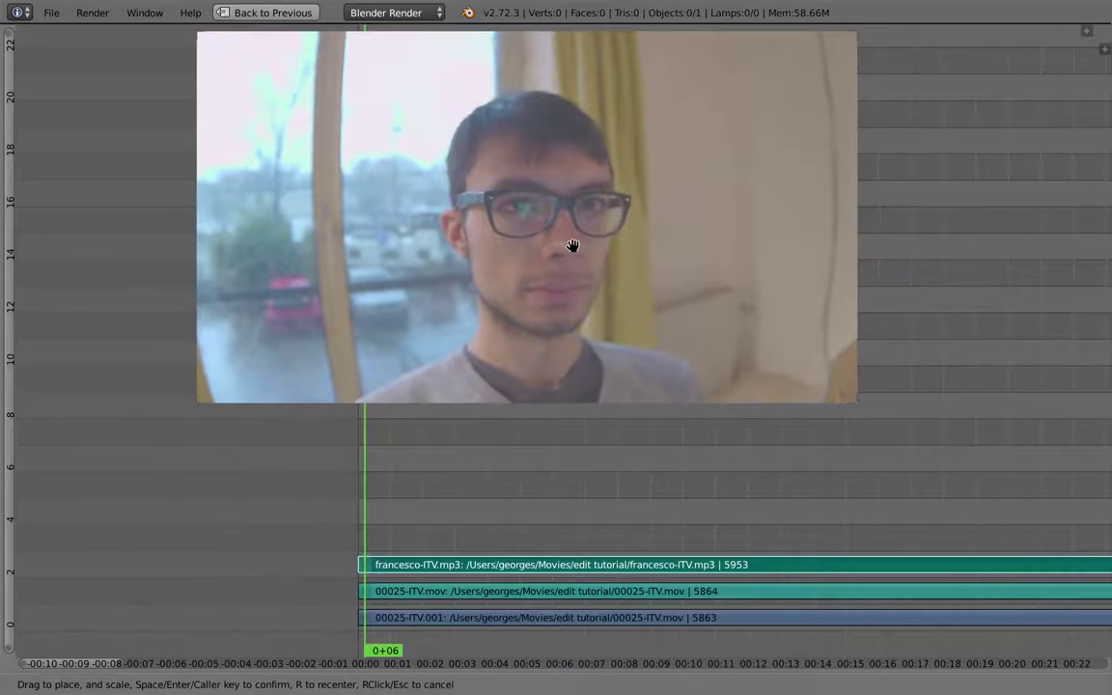
drag(573, 246, 576, 245)
key(Return)
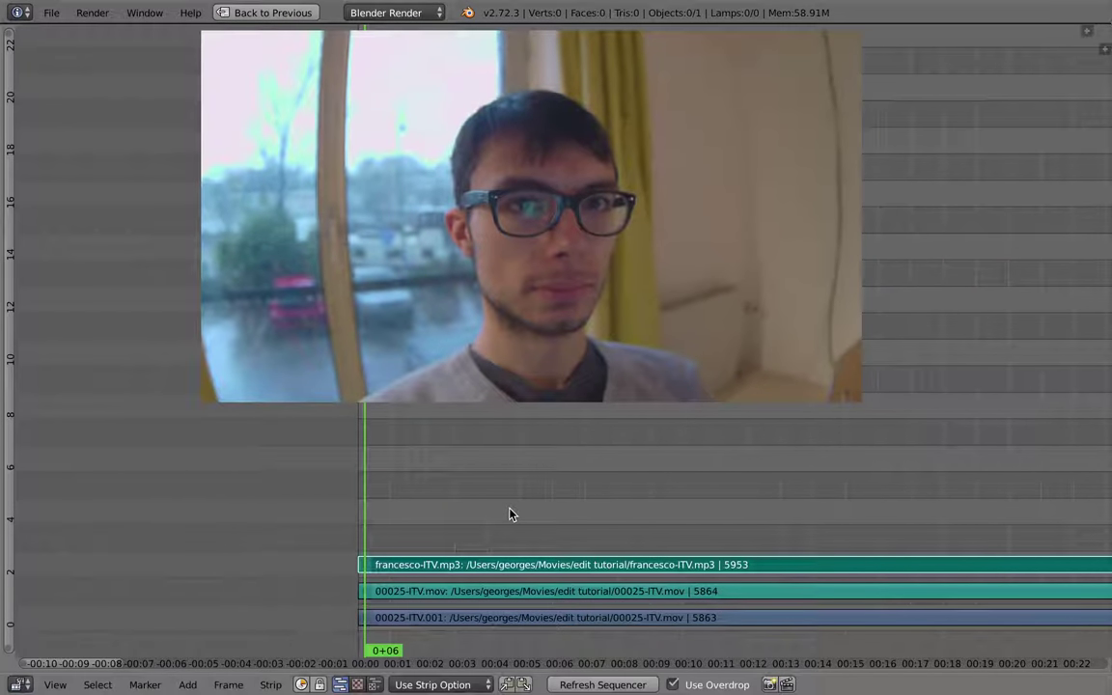
Scrub the interview to 5+13, hide the sequencer's header and frame the beginning of the strips
drag(403, 512, 506, 499)
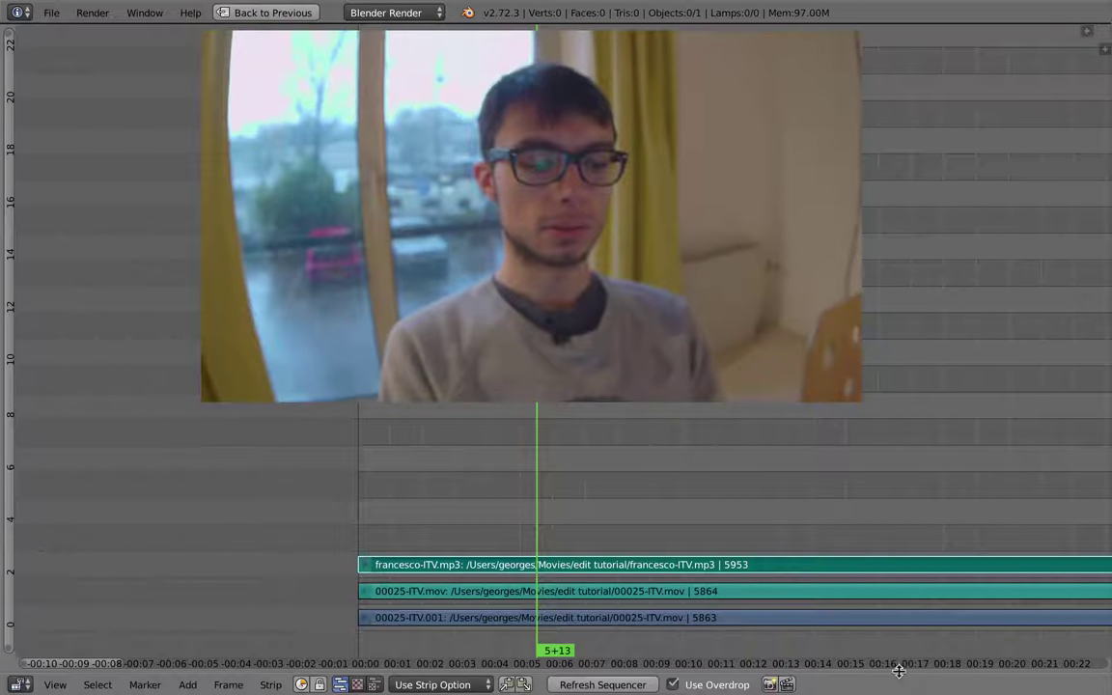
drag(898, 671, 886, 683)
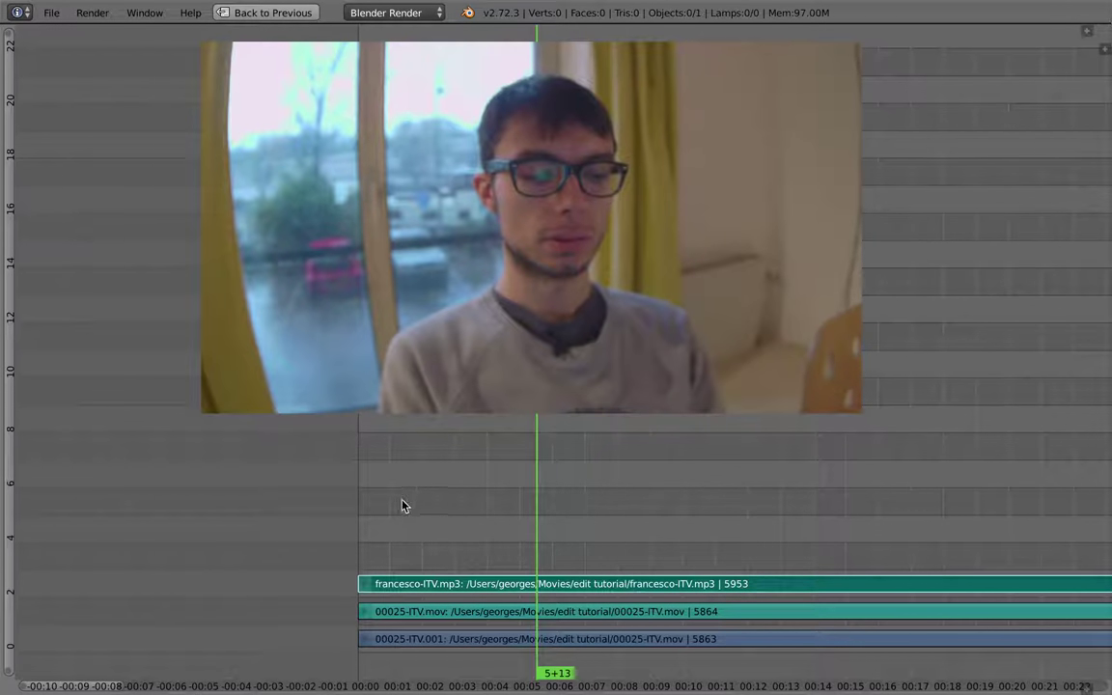
middle_drag(481, 530, 295, 492)
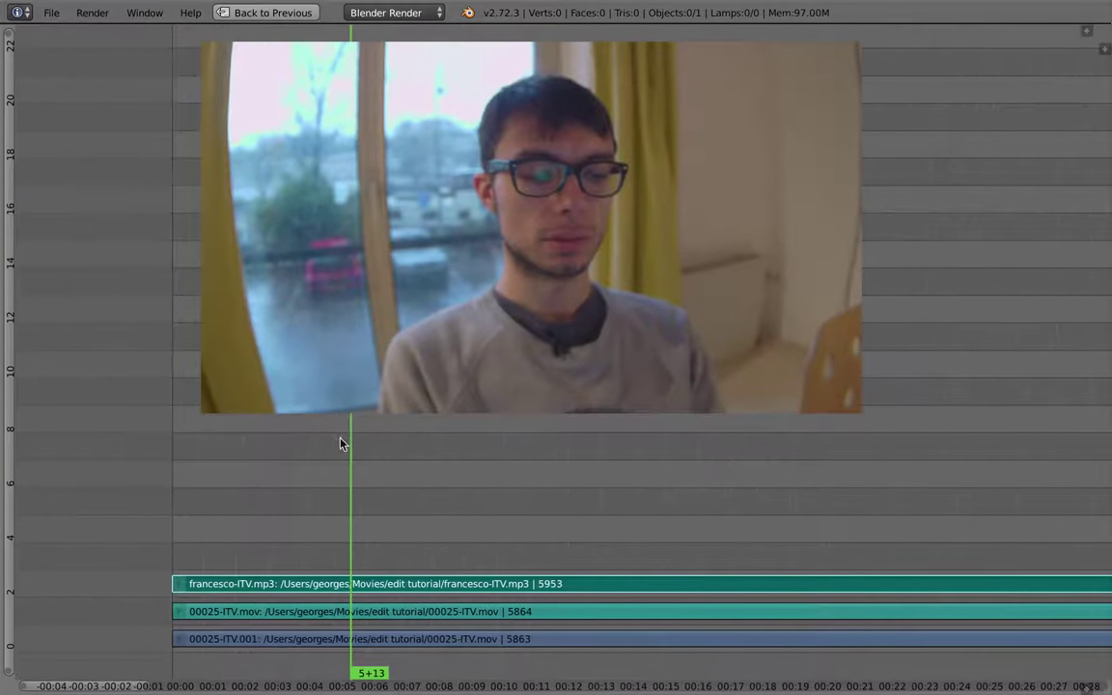
middle_drag(432, 516, 538, 433)
scroll(443, 509, up, 3)
scroll(446, 537, down, 2)
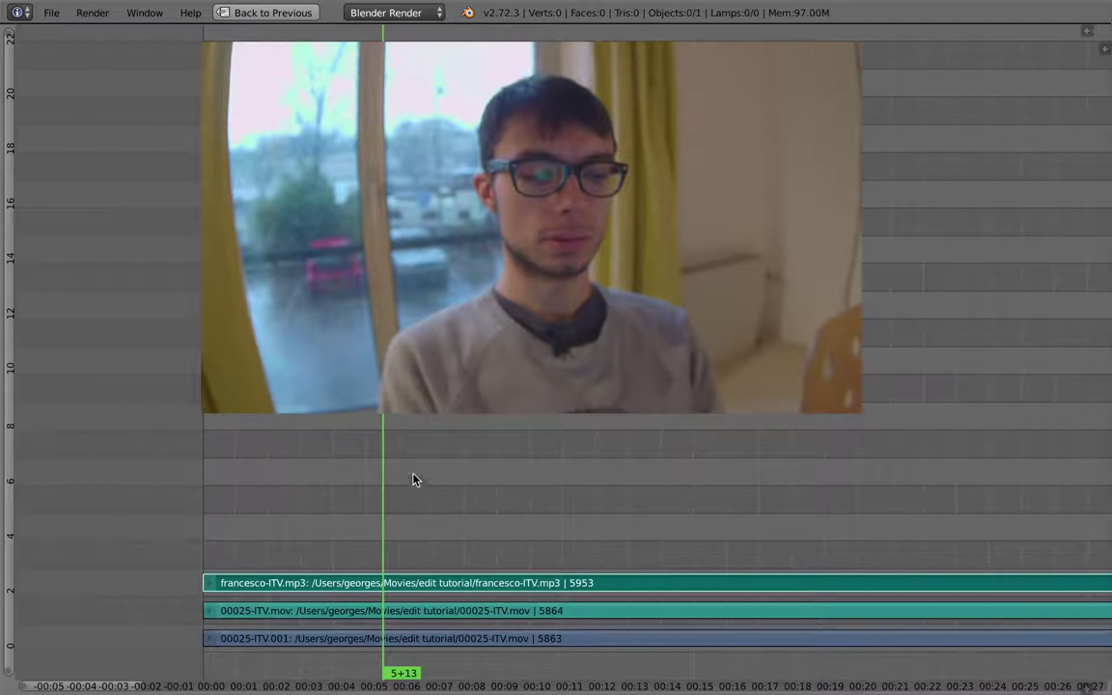
Enlarge the three strips in view, show the strip properties and mute the francesco-ITV.mp3 strip on channel 3
middle_drag(394, 511, 397, 511)
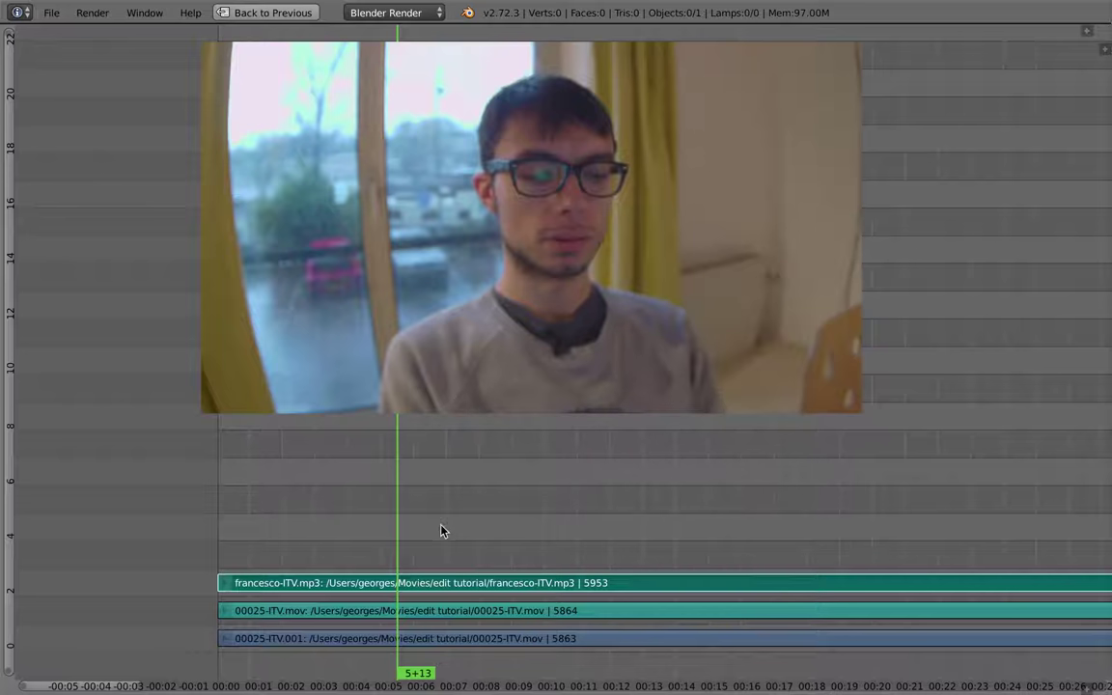
scroll(411, 557, up, 1)
middle_drag(415, 551, 403, 531)
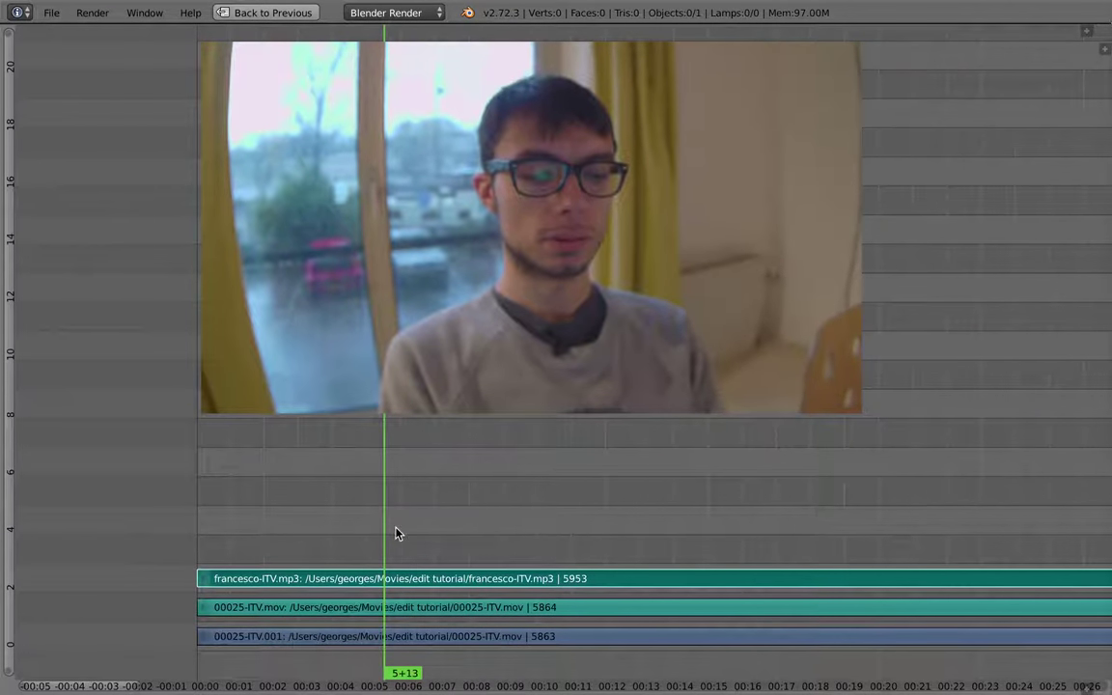
ctrl+middle_drag(405, 529, 479, 486)
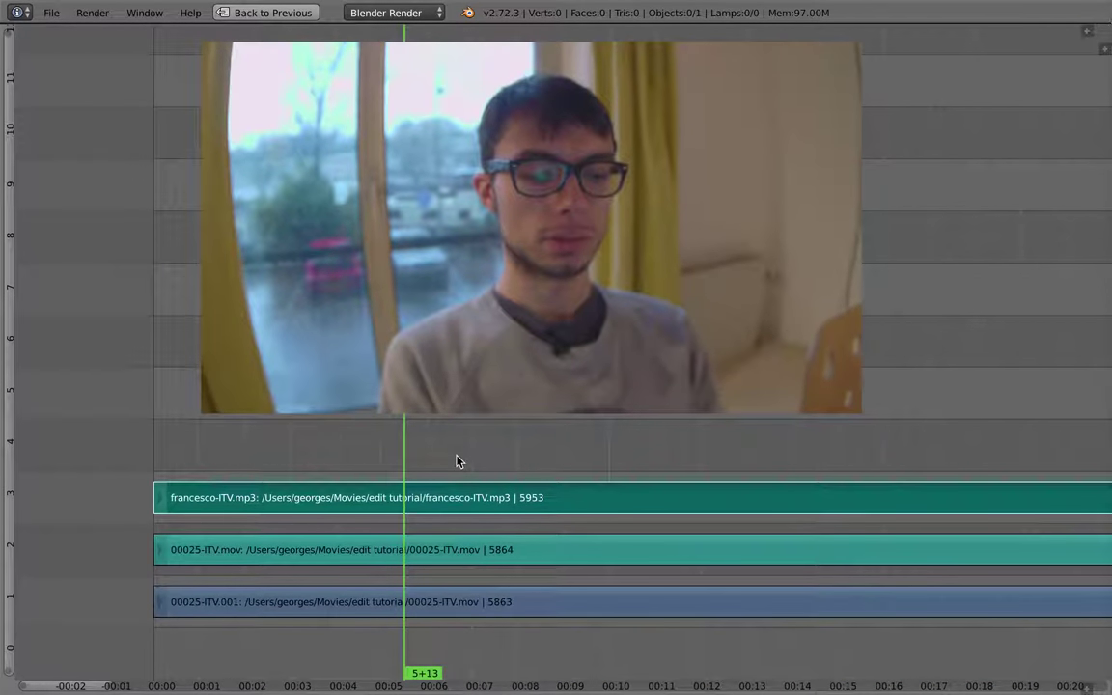
key(n)
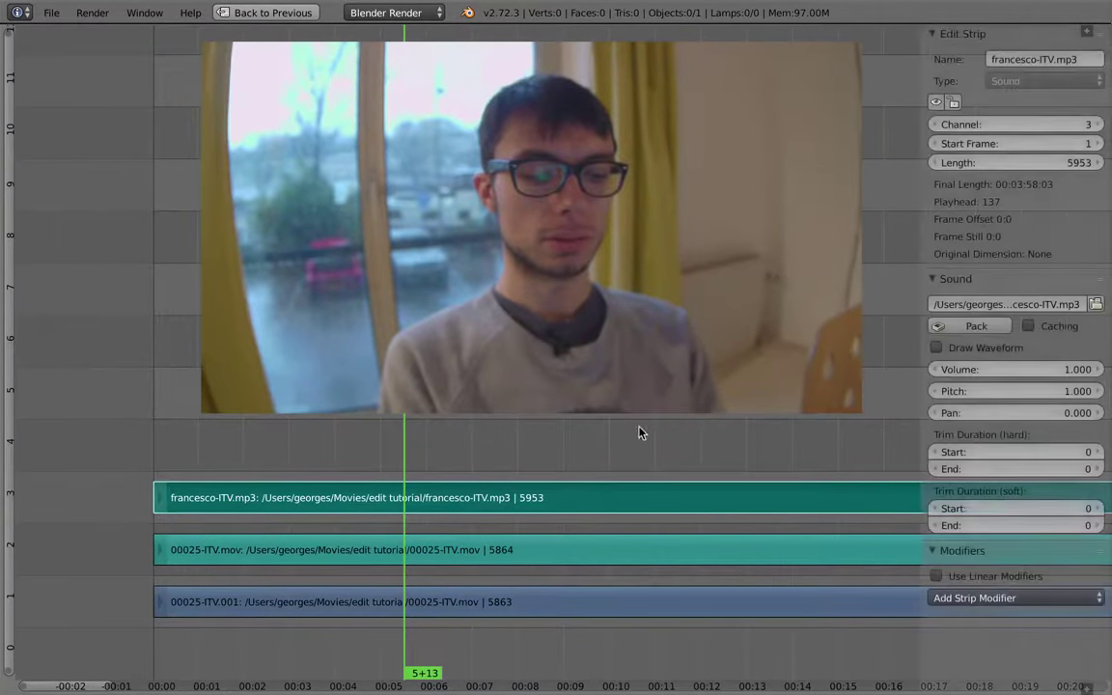
click(452, 559)
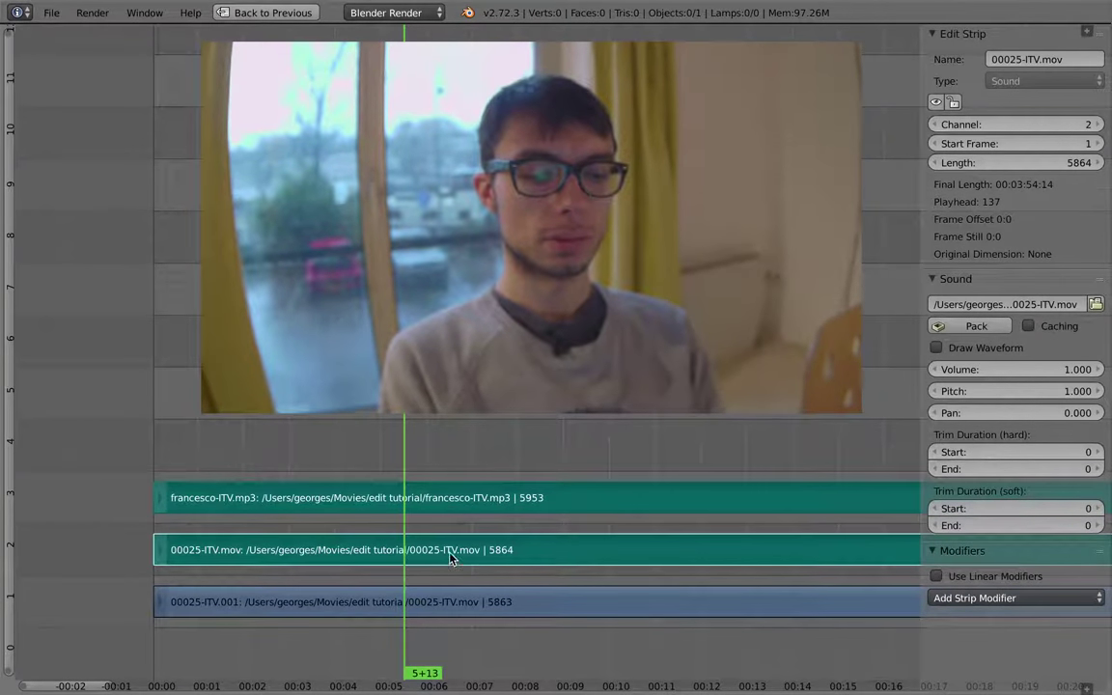
right_click(370, 513)
Play the interview from 1+18 and raise the system volume
click(230, 473)
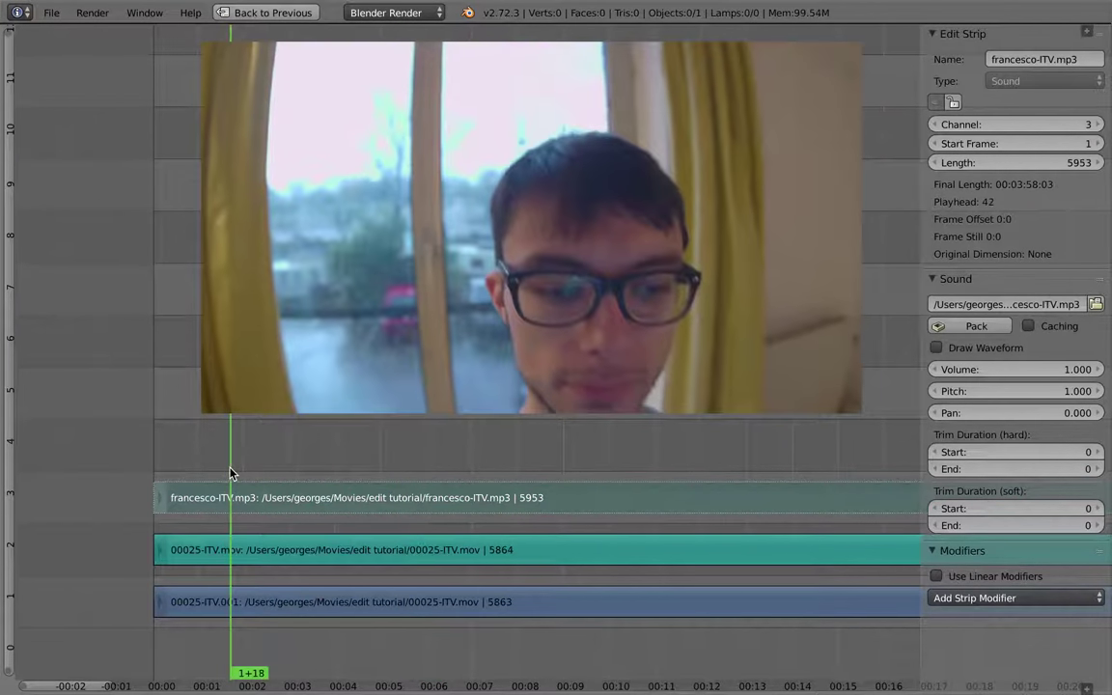
key(alt+a)
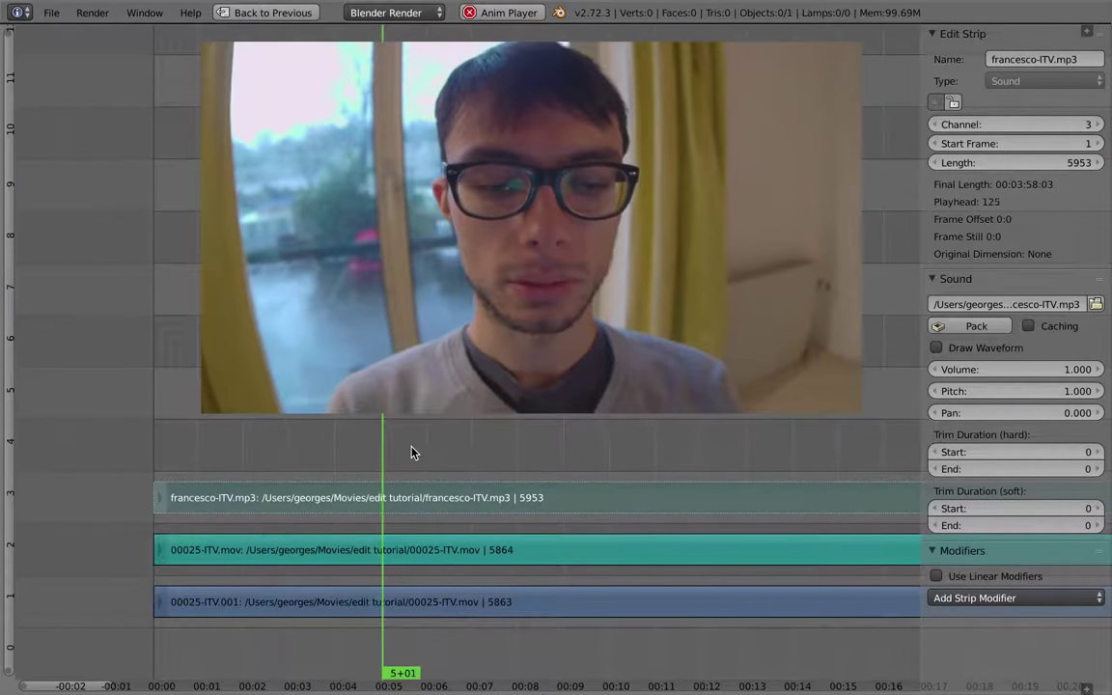
key(XF86AudioRaiseVolume)
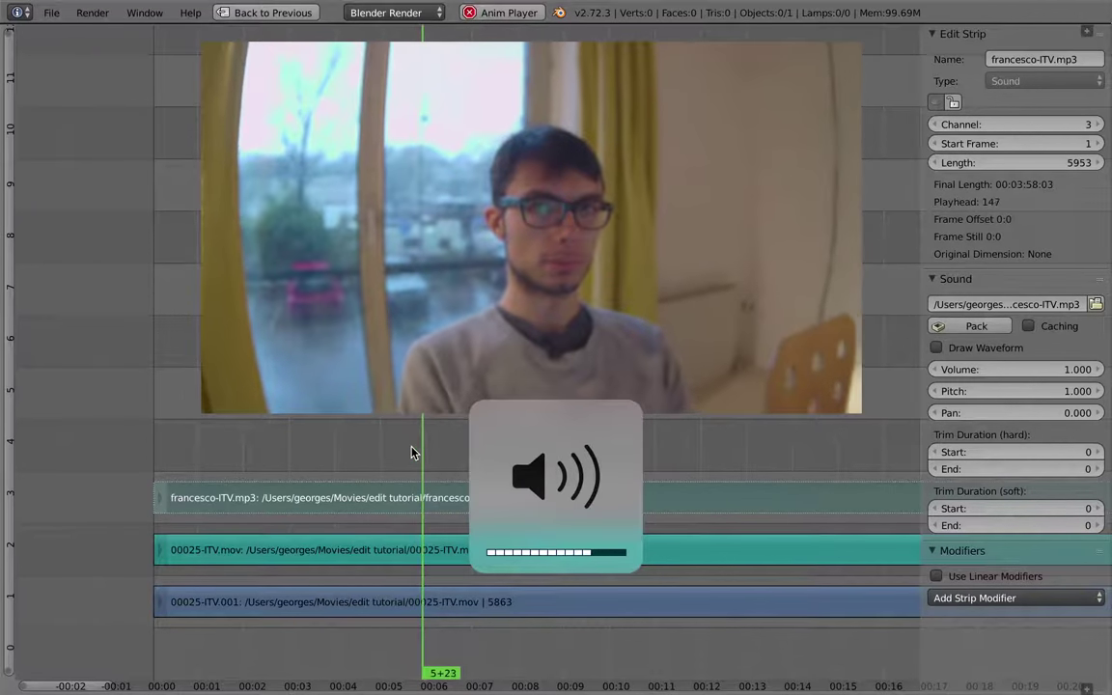
Stop playback, switch to the UV Editing layout, set the render resolution scale to 25% and widen the render properties
key(ctrl+space)
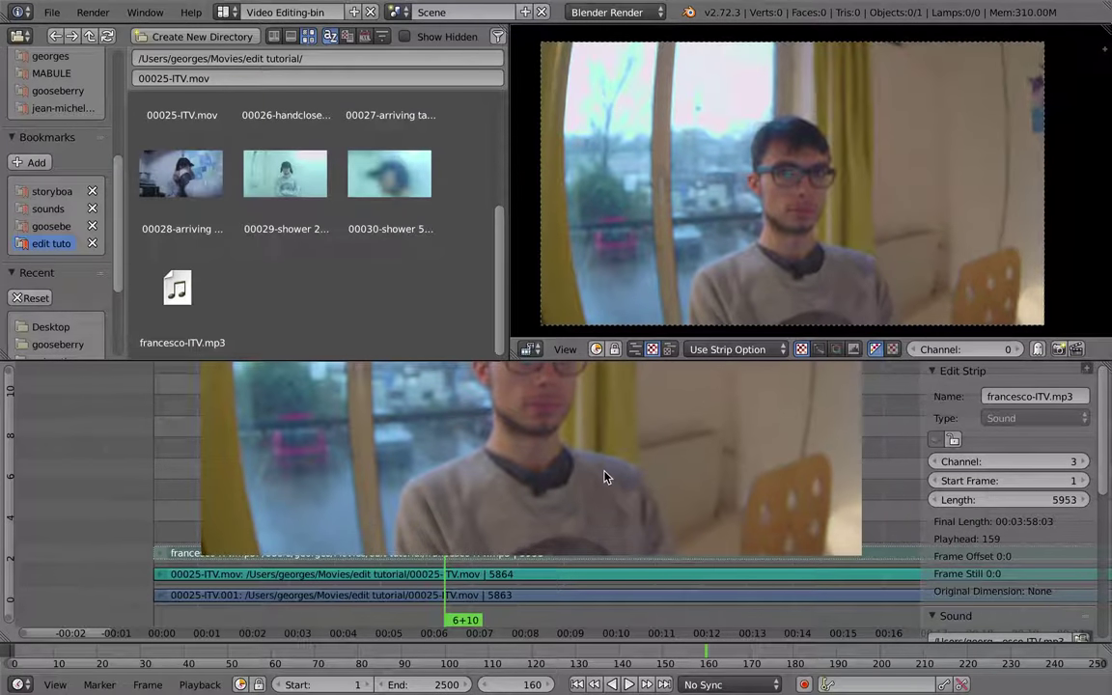
key(ctrl+Left)
key(ctrl+Left)
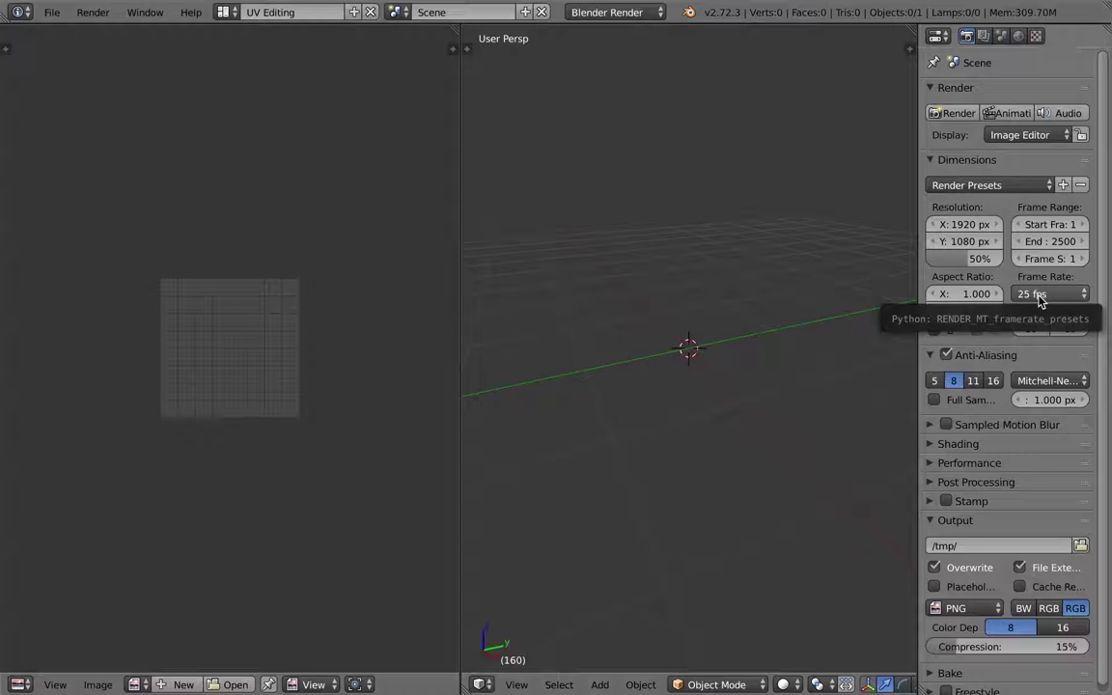
click(955, 259)
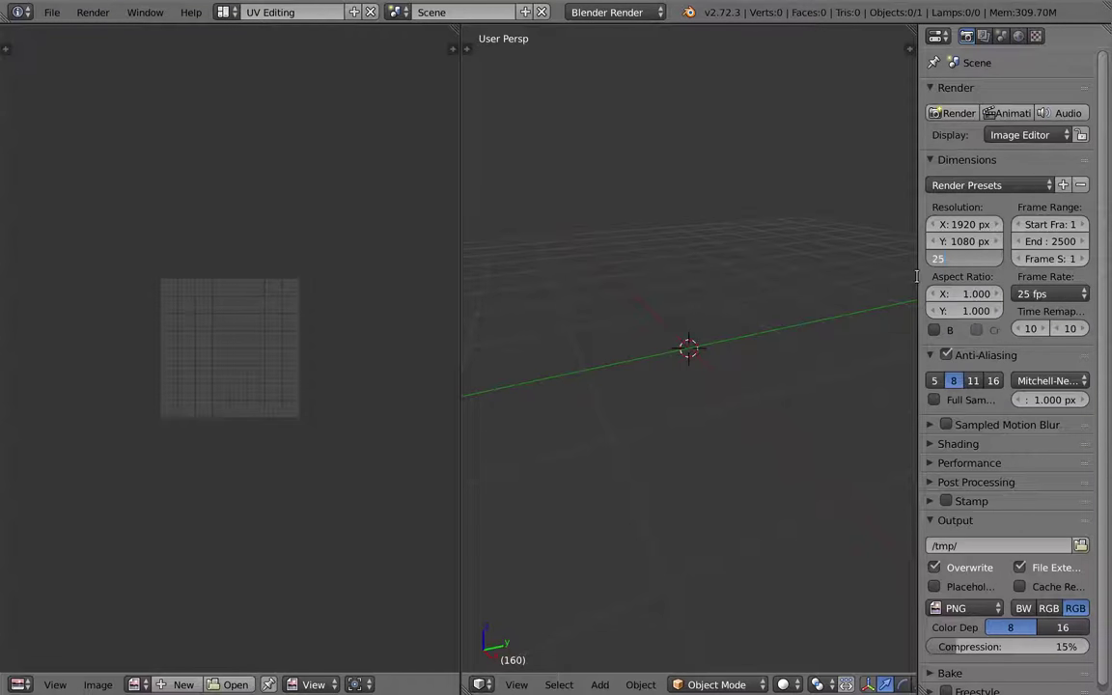
text(25)
key(Return)
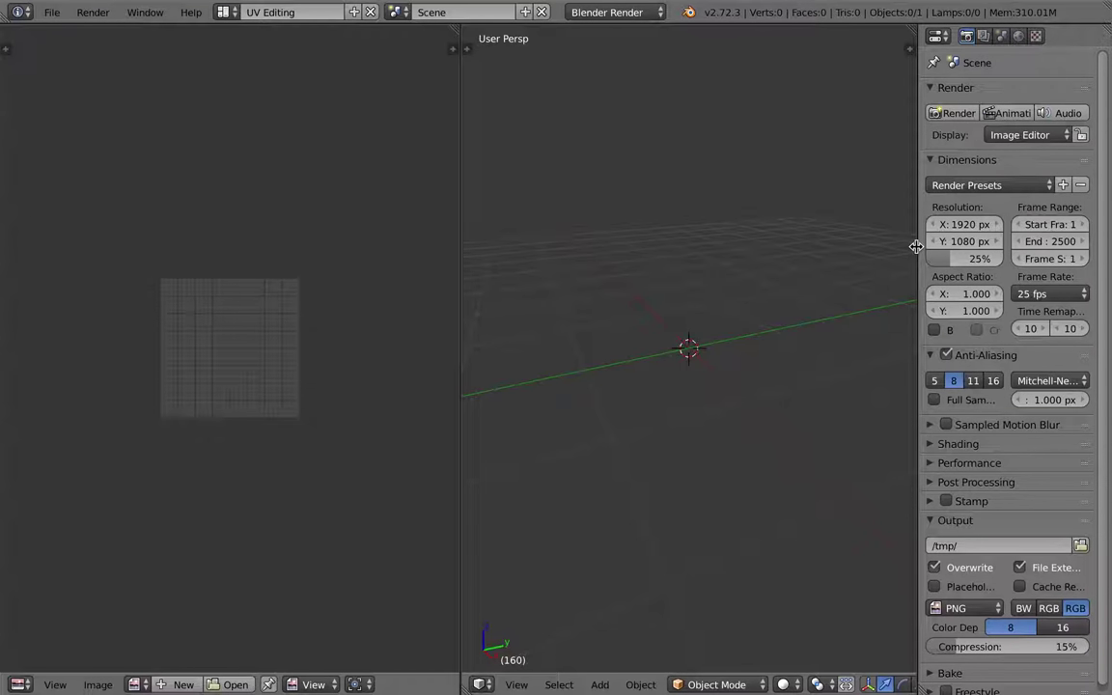
drag(915, 246, 857, 241)
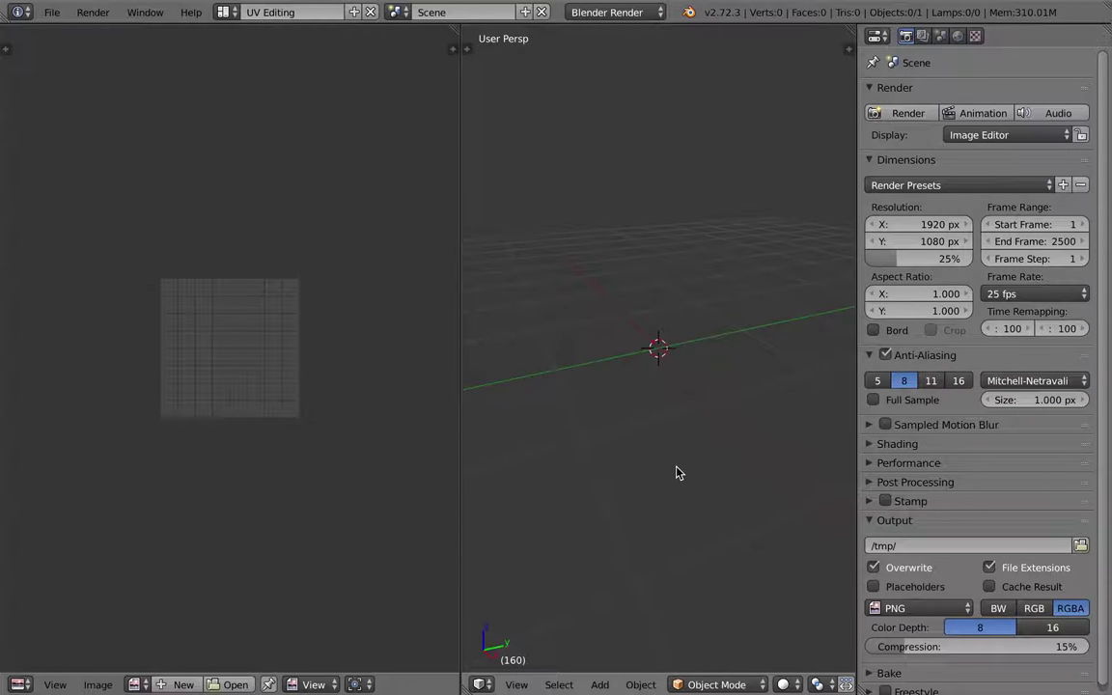
Return to the Video Editing-bin layout and set the playback sync mode to AV-sync
key(ctrl+Right)
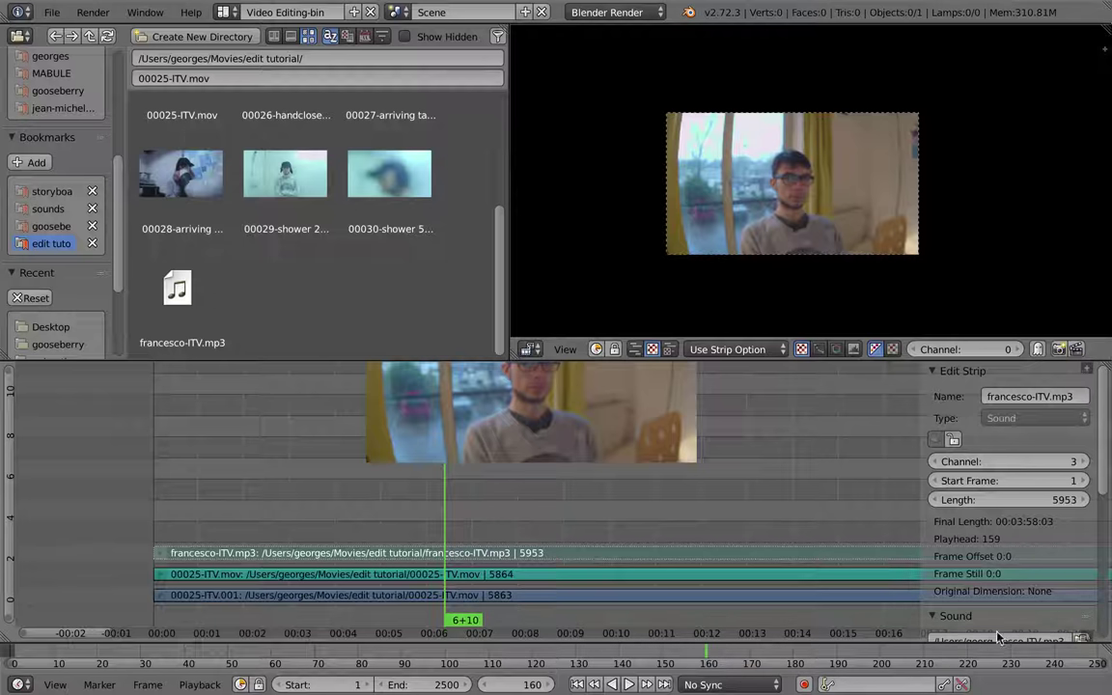
click(754, 685)
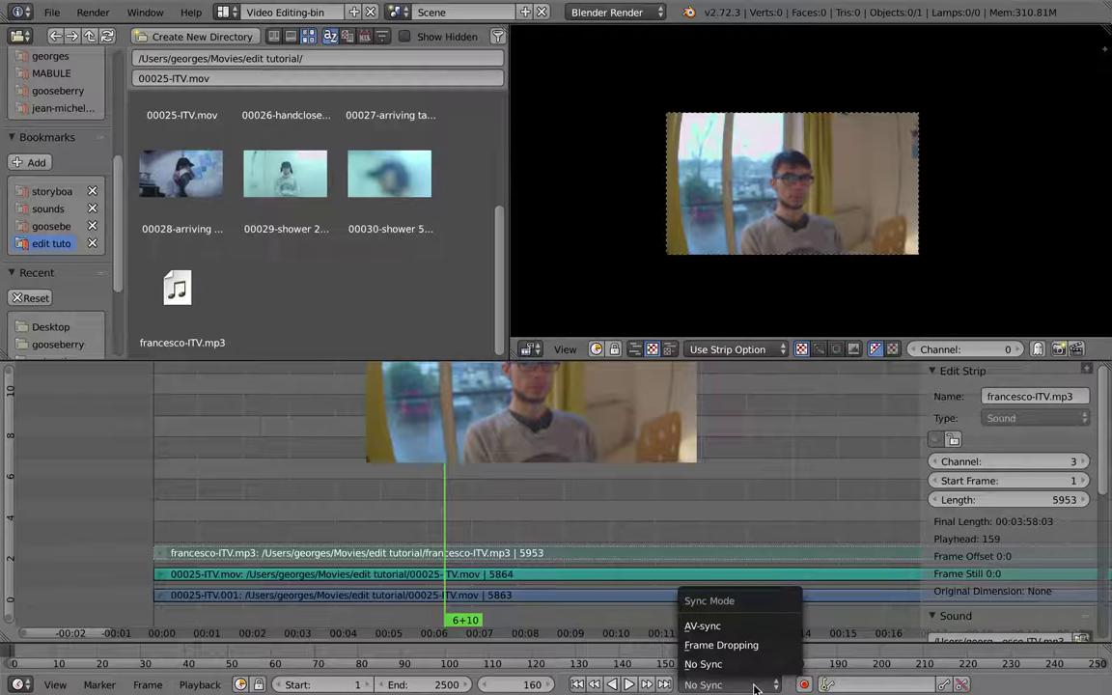
click(759, 627)
Play the interview from 3+22 to 11+08 in the maximized sequencer, with the movie strip 00025-ITV.001 selected during playback
click(329, 504)
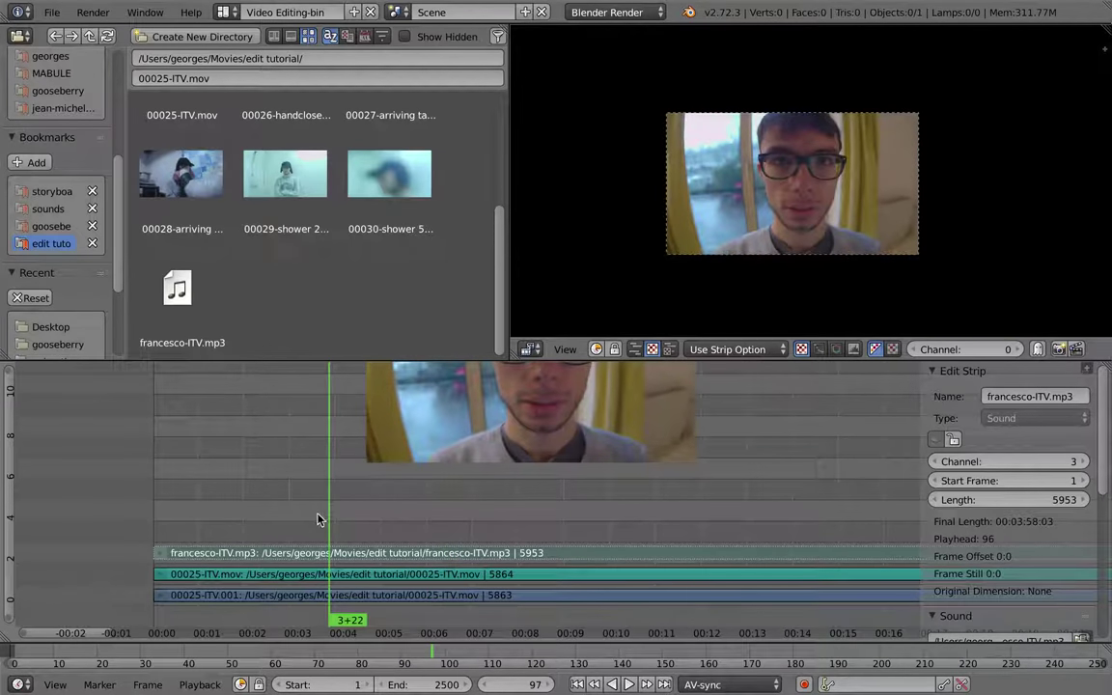
key(ctrl+Up)
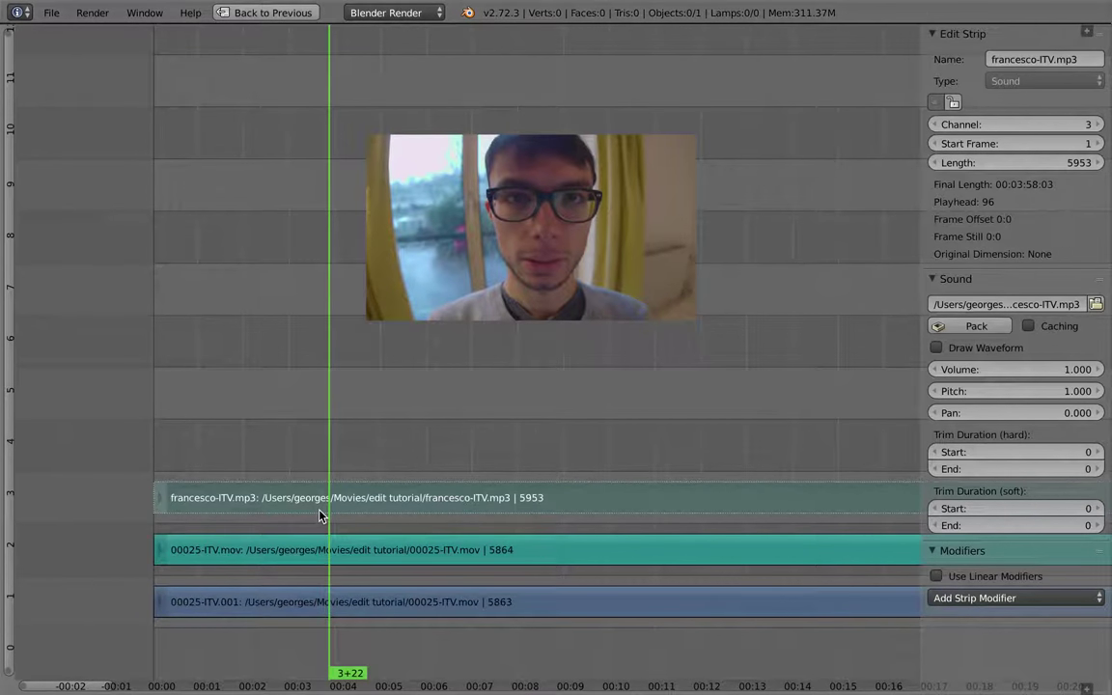
key(alt+a)
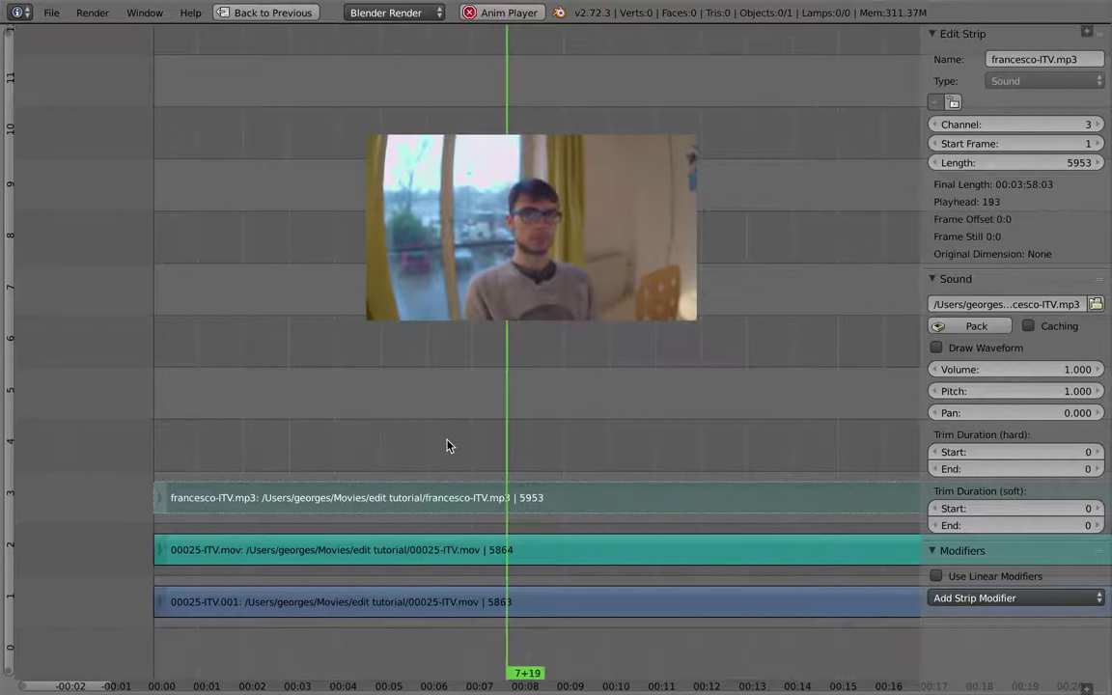
right_click(639, 600)
key(alt+a)
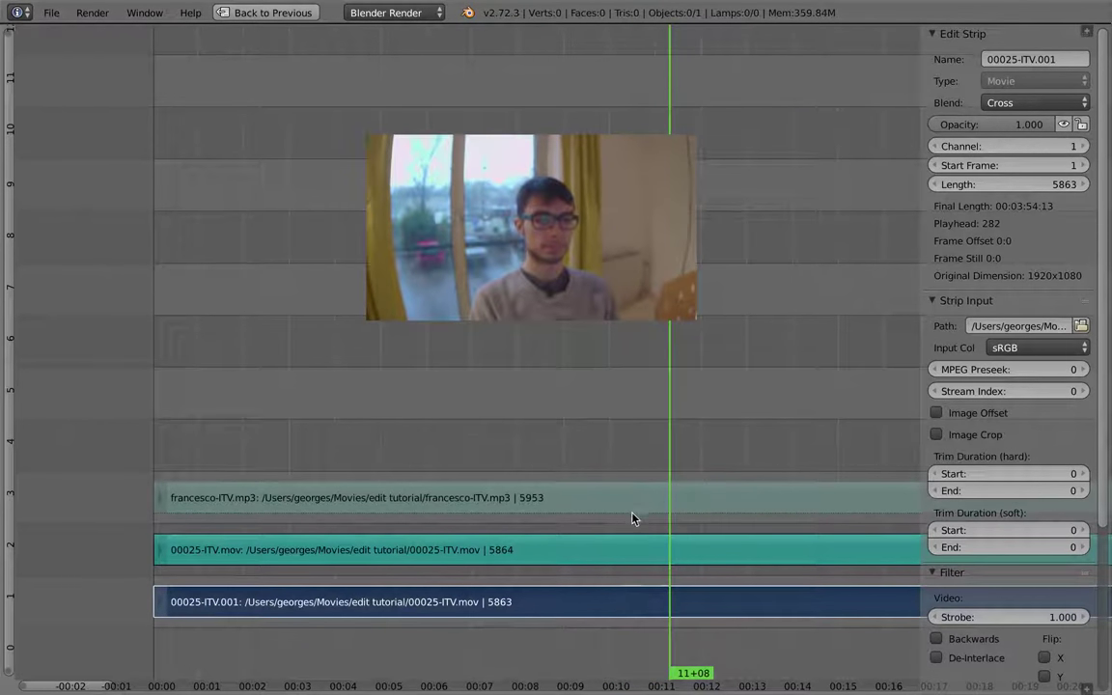
Restore the layout with the sequencer's header shown, and try Audio Scrubbing around 8+10, leaving the option disabled
key(ctrl+Up)
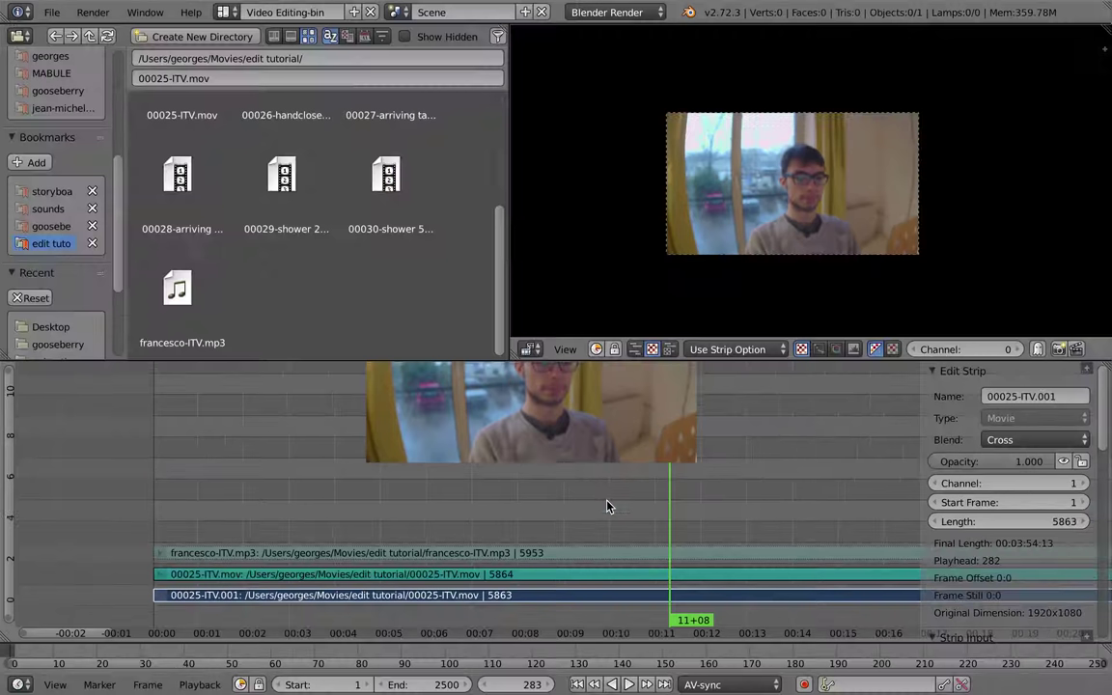
click(1089, 638)
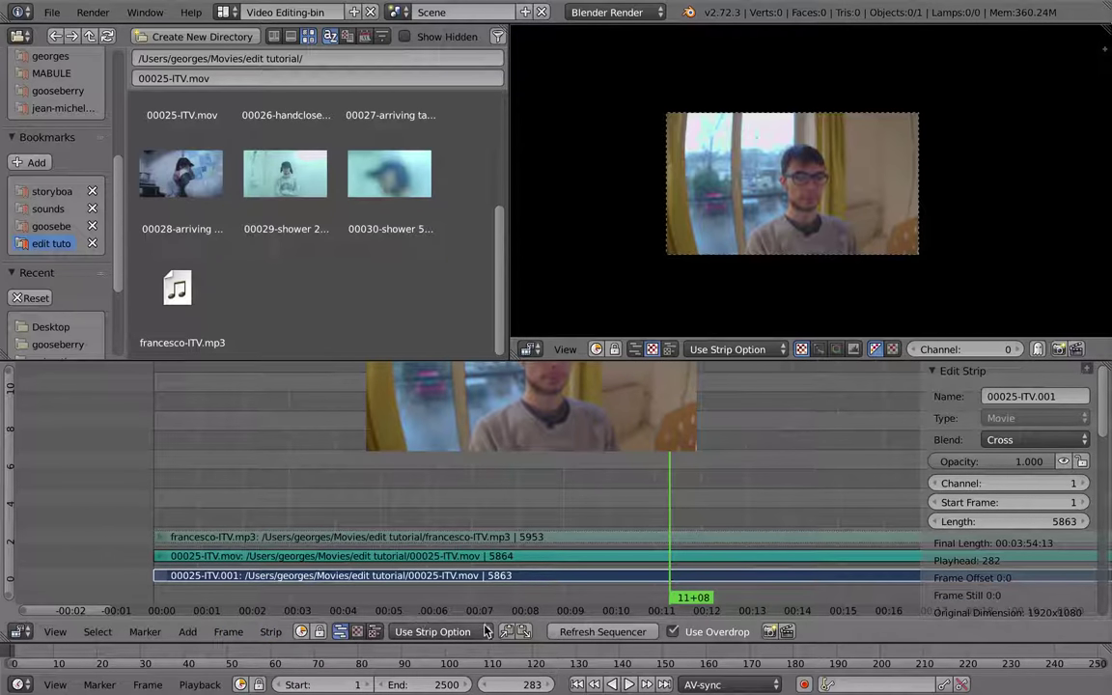
click(193, 685)
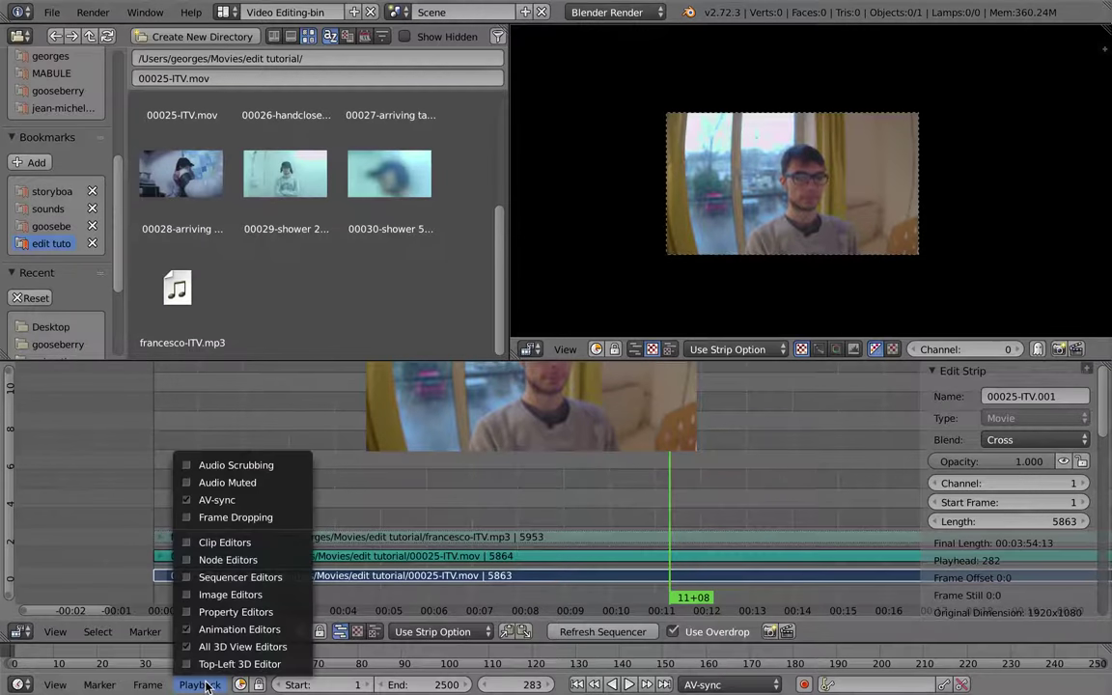
click(287, 469)
drag(526, 517, 390, 575)
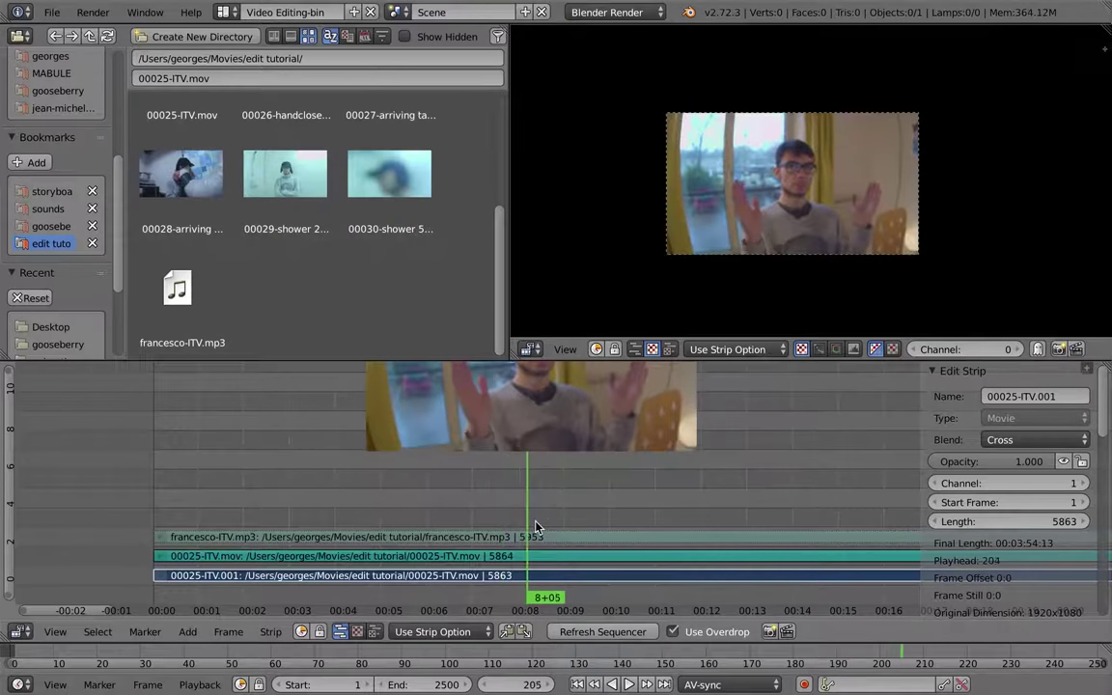
click(199, 684)
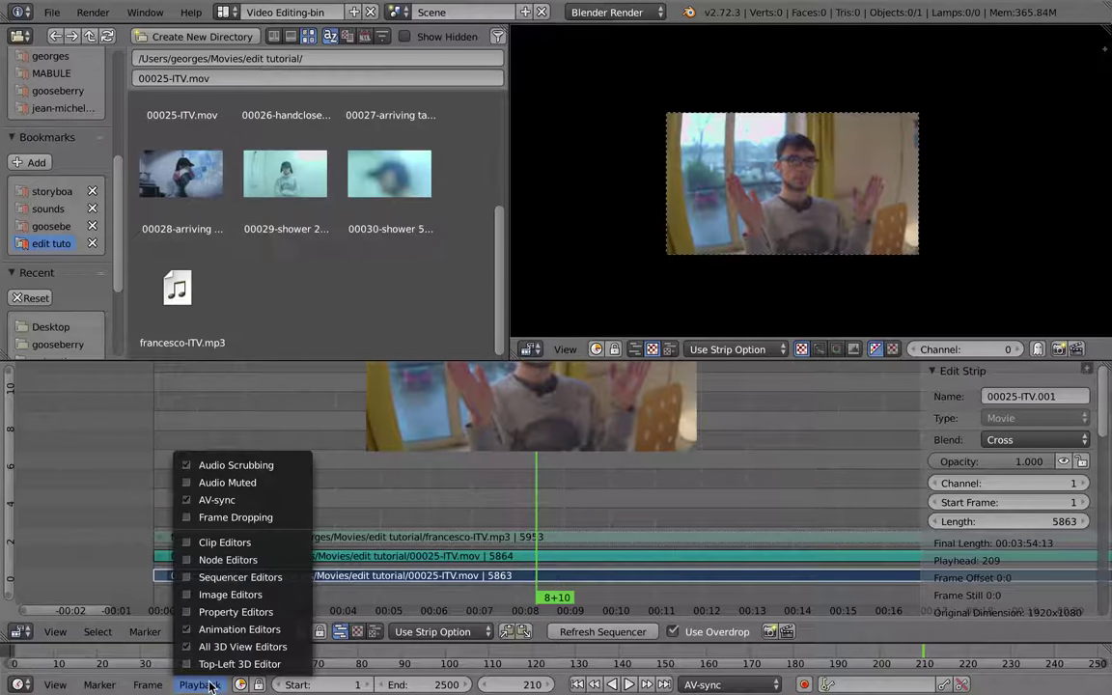
click(266, 468)
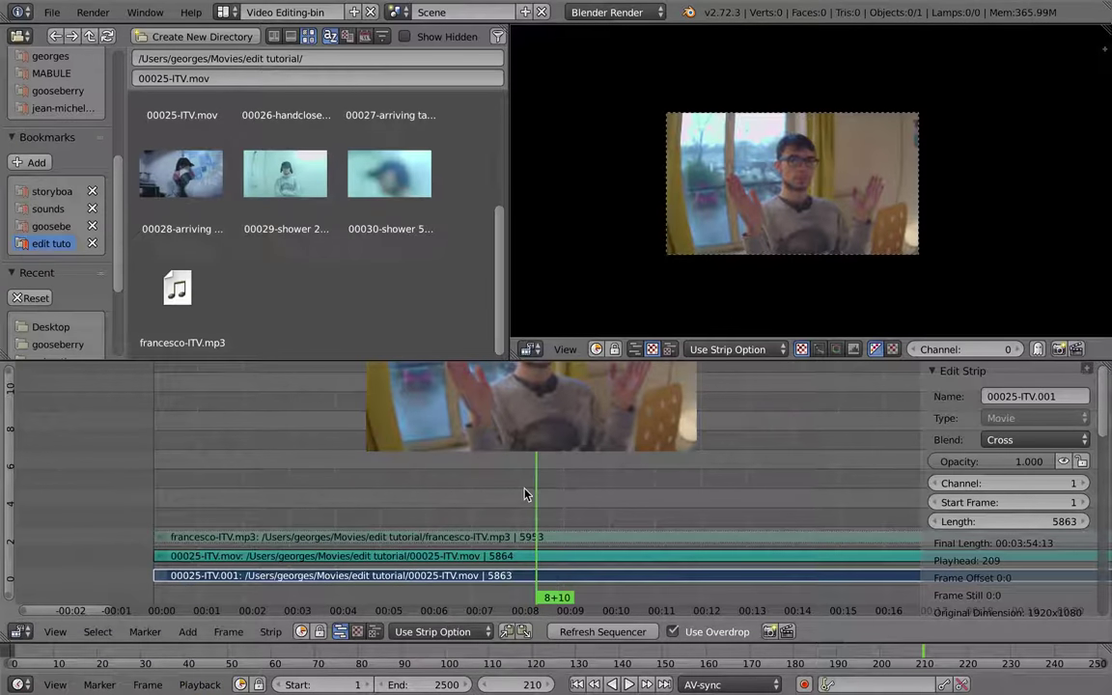
Maximize the sequencer without strip properties and enlarge the overlaid video centrally along its upper edge, above the strips
key(ctrl+Up)
key(n)
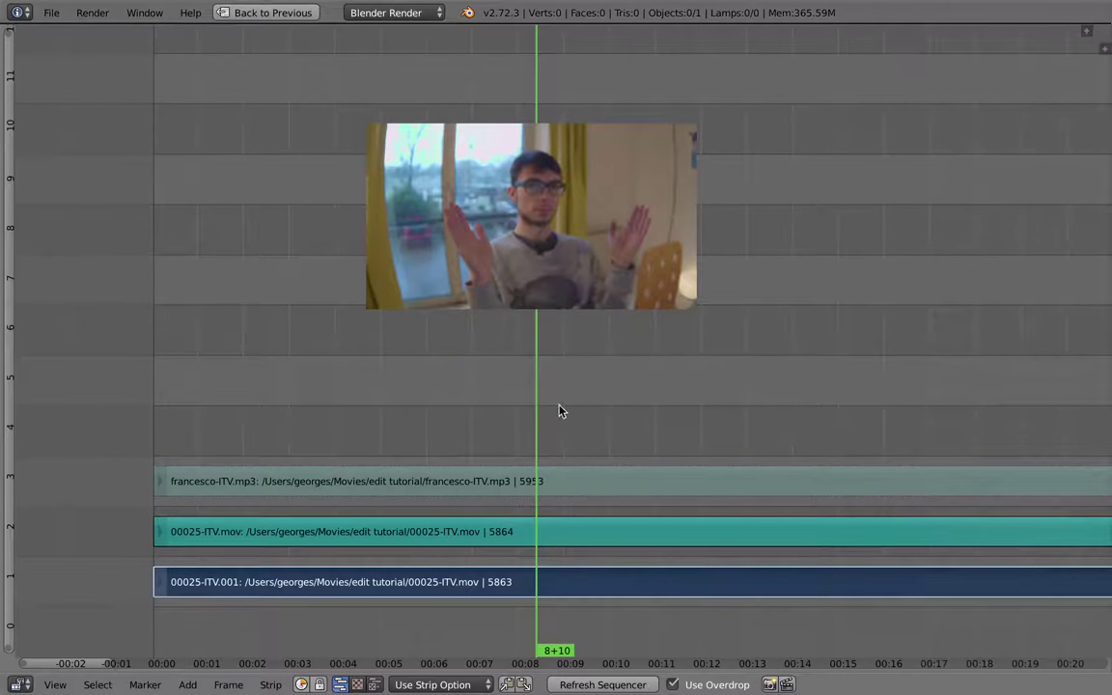
key(o)
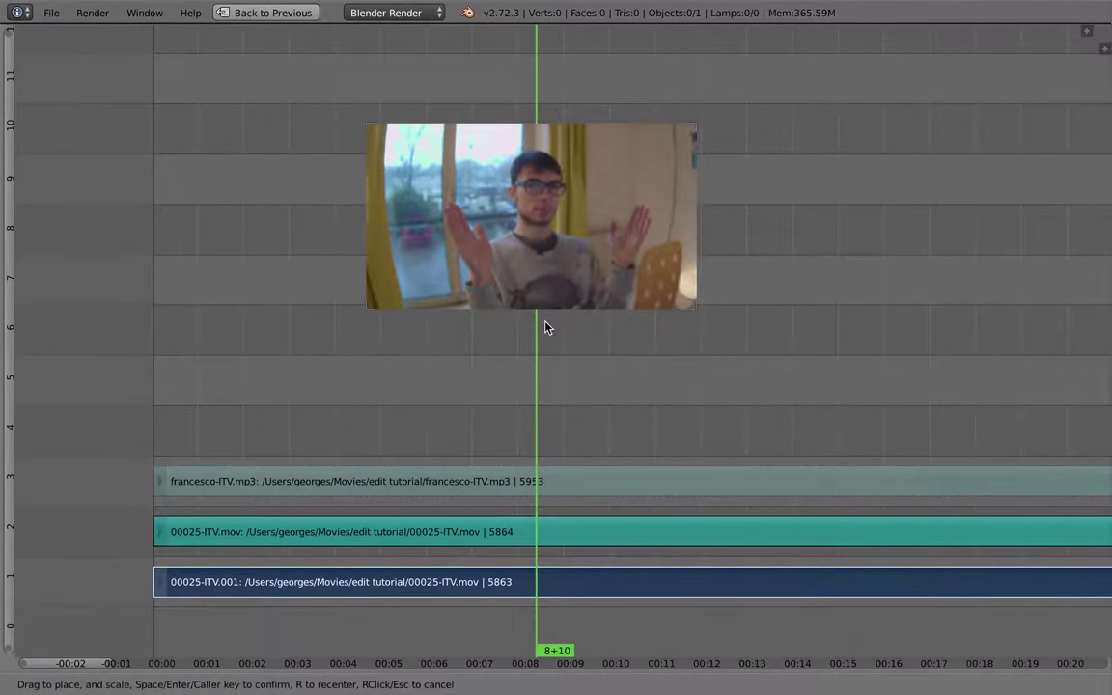
drag(532, 306, 532, 461)
drag(542, 316, 554, 253)
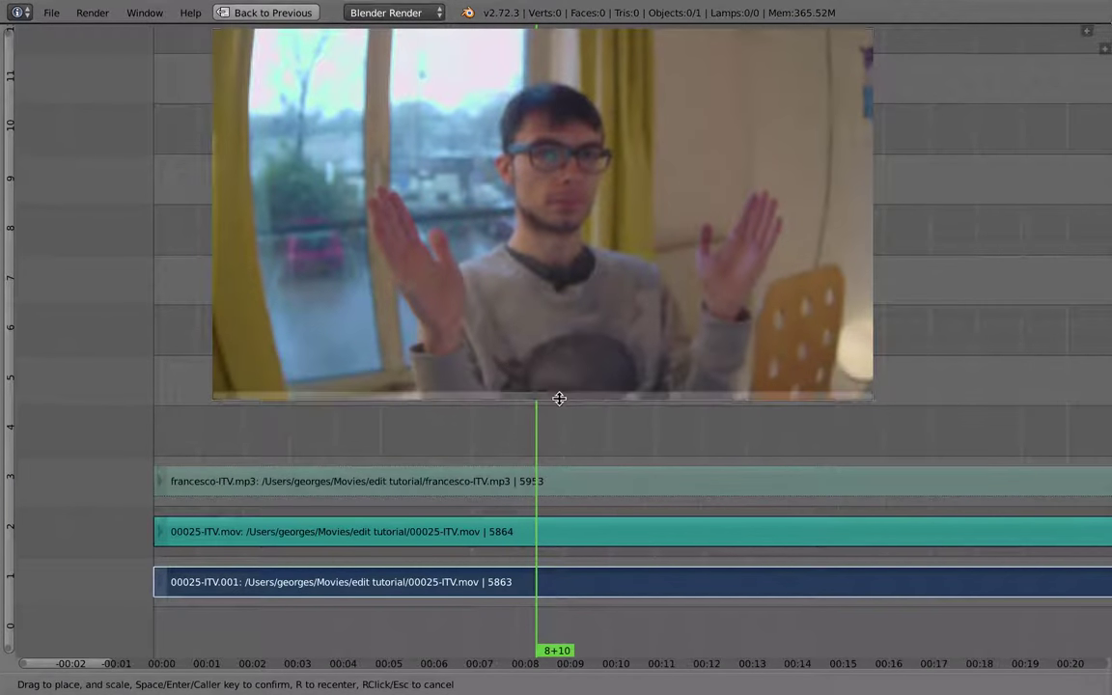
drag(560, 396, 560, 387)
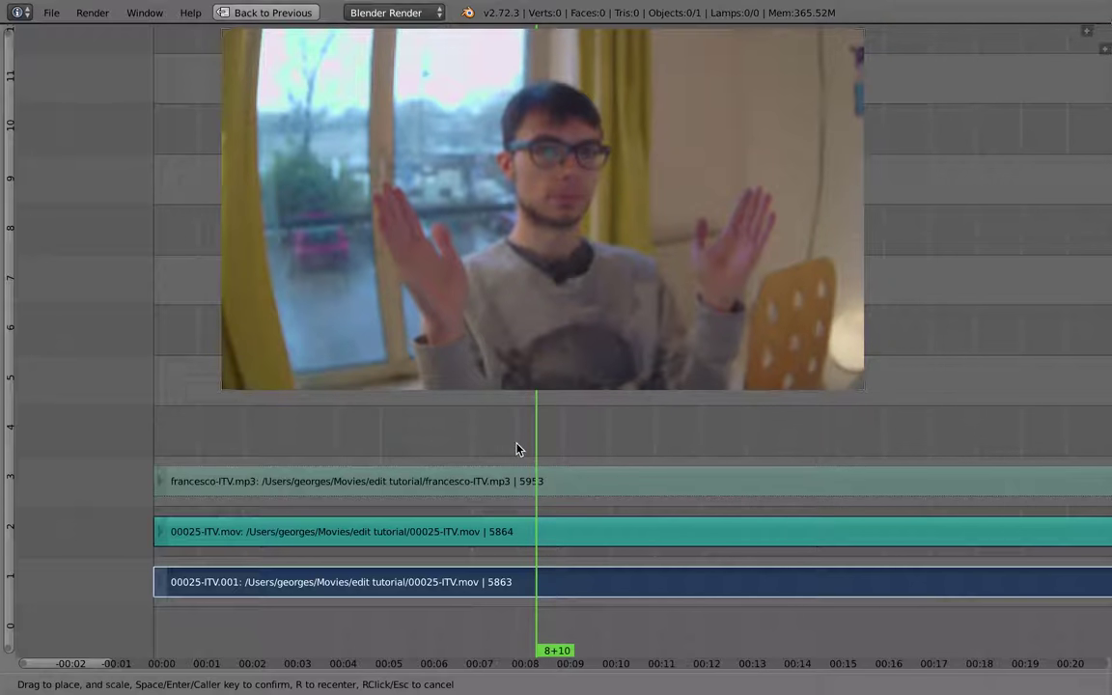
key(Return)
Play the interview from 8+10 to the hand clap and park the playhead on the clap at 10+07
middle_drag(535, 394, 442, 509)
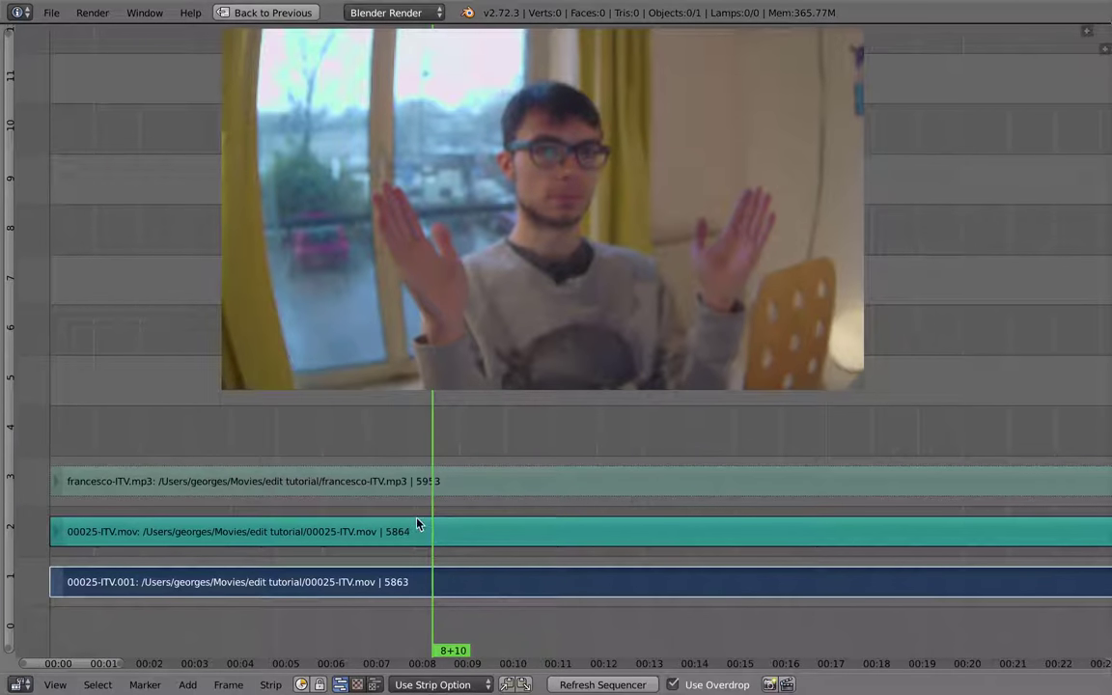
key(alt+a)
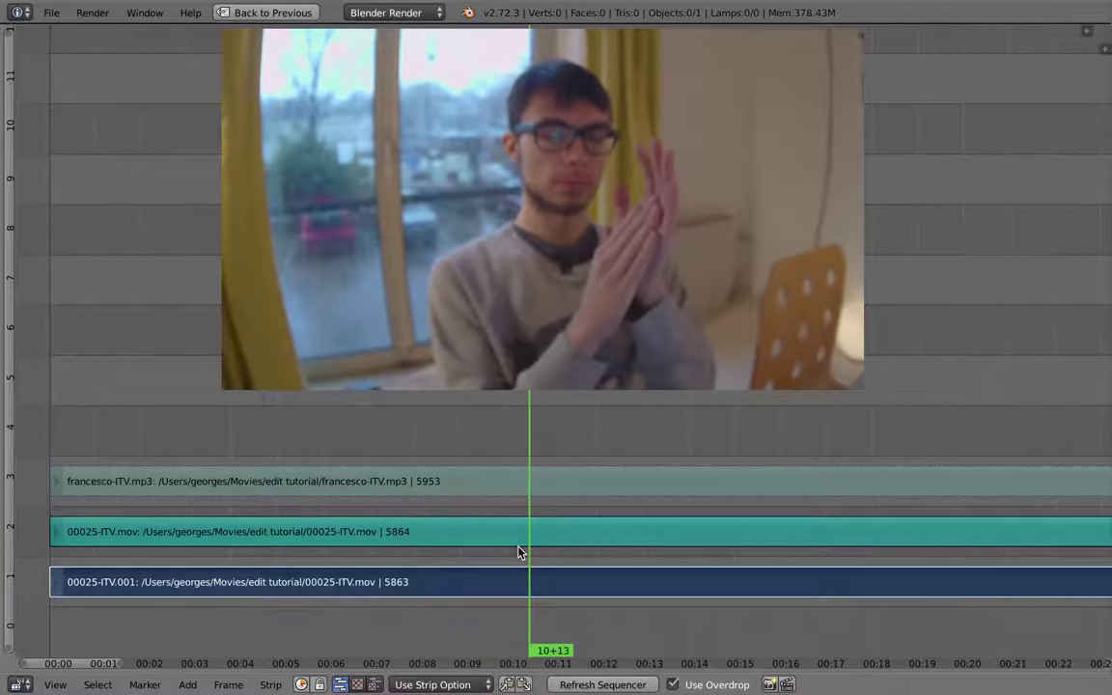
key(alt+a)
Enable Draw Waveform for the 00025-ITV.mov and francesco-ITV.mp3 sound strips
right_click(552, 529)
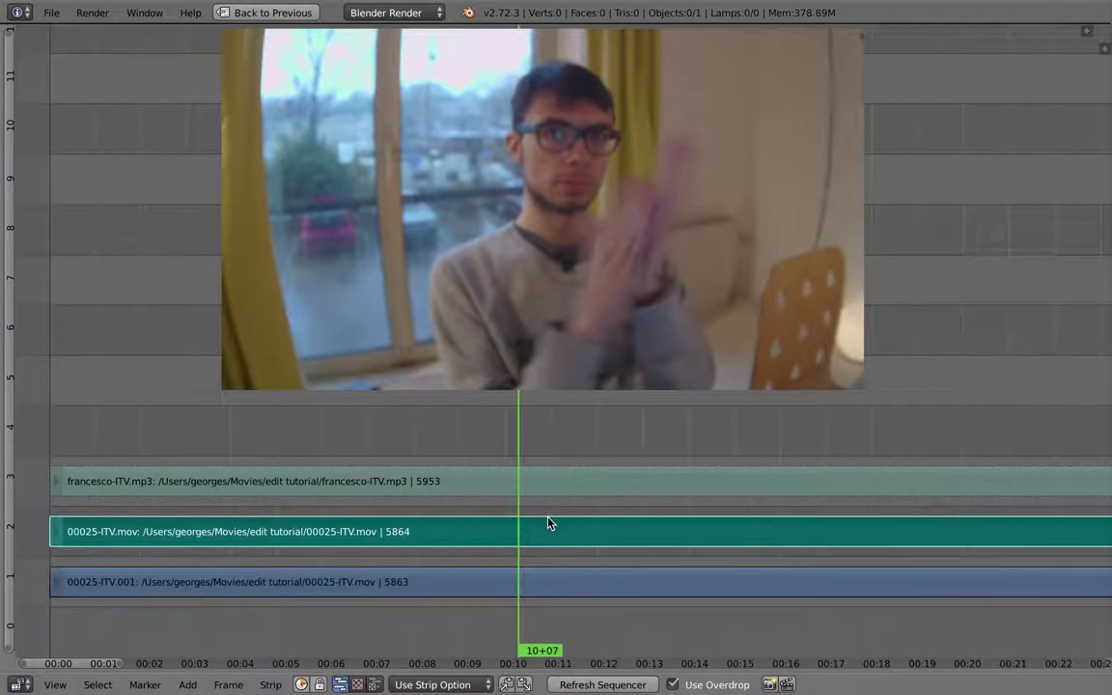
key(n)
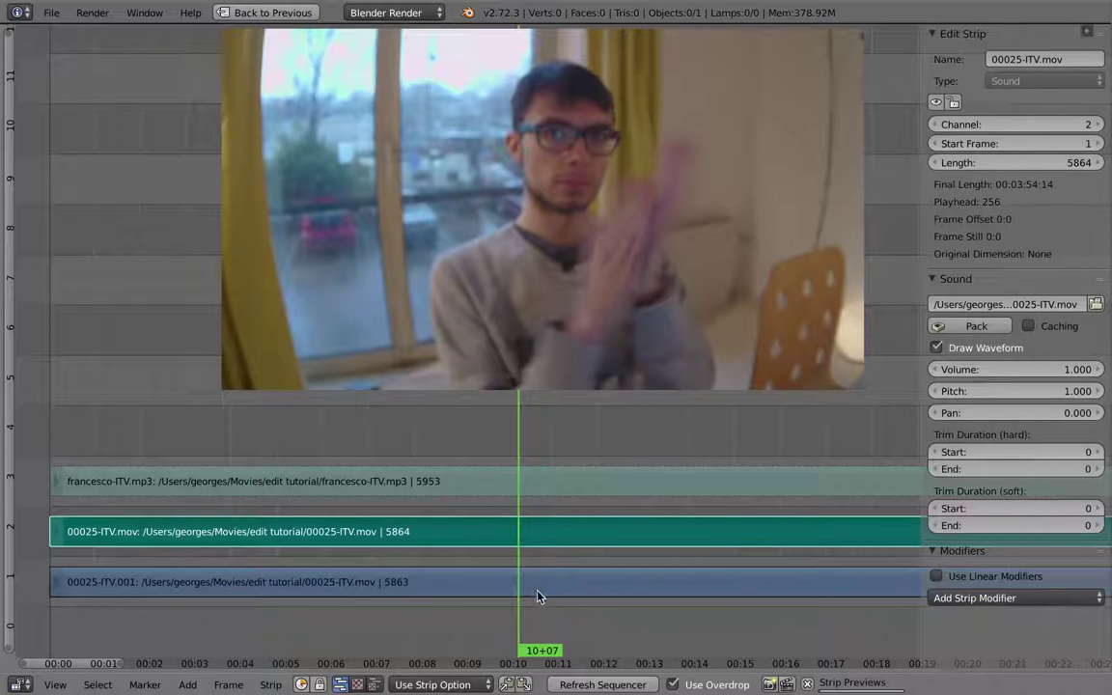
right_click(532, 486)
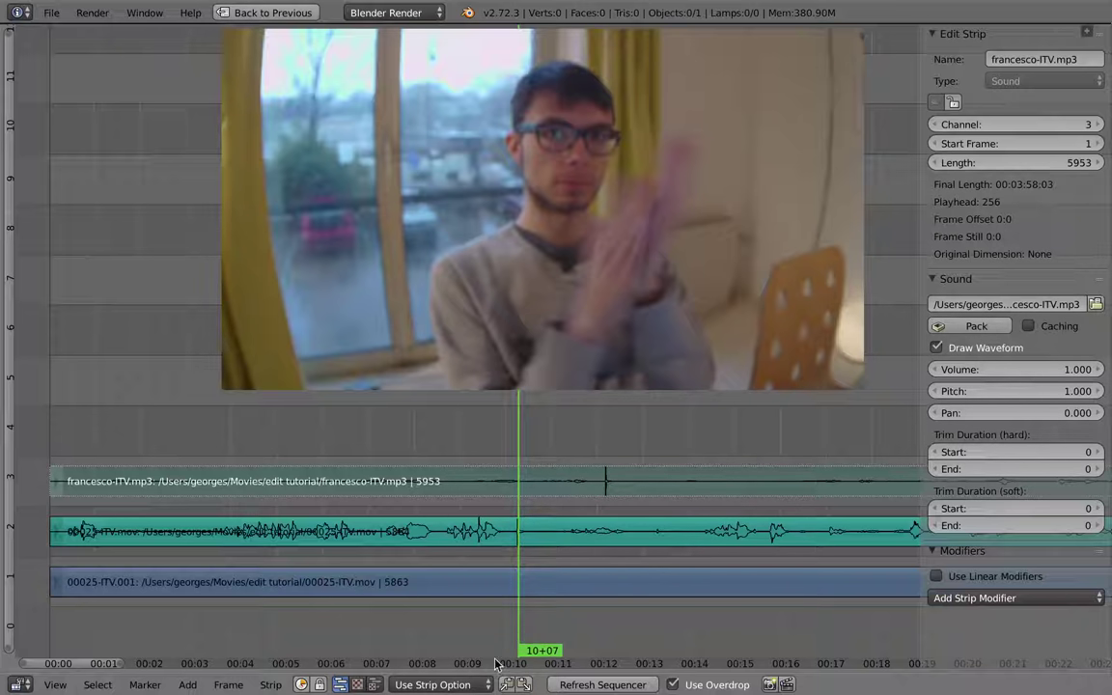
Set the sequencer's waveform display to Waveforms Off
click(475, 685)
click(434, 664)
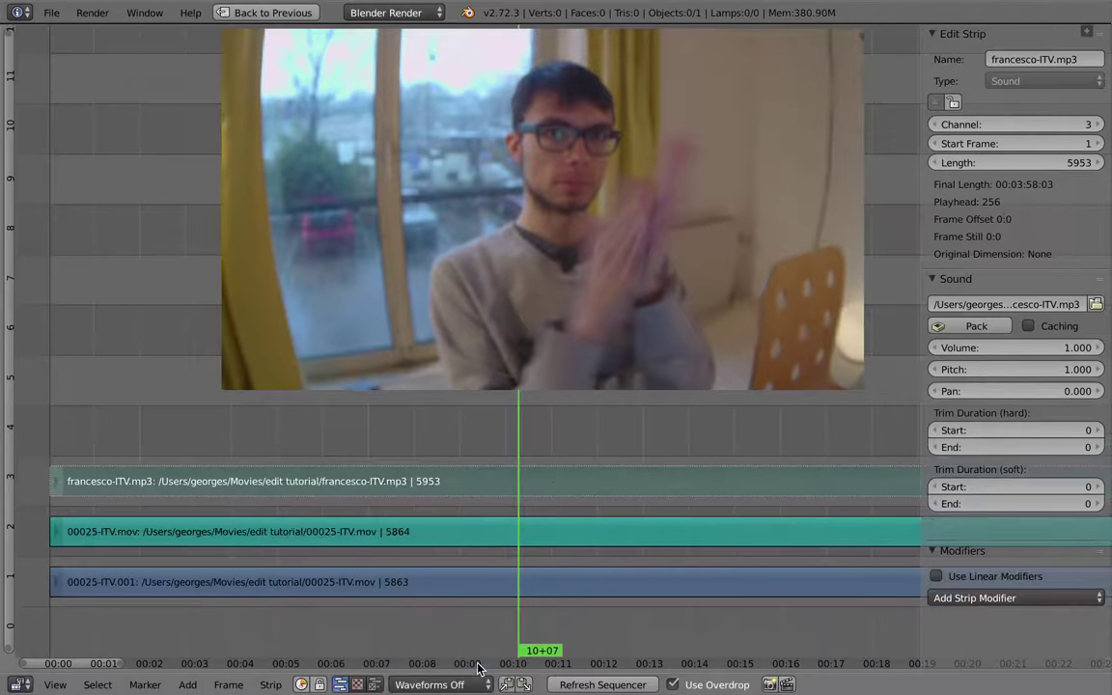
Set the sequencer's waveform display to Waveforms On
click(475, 685)
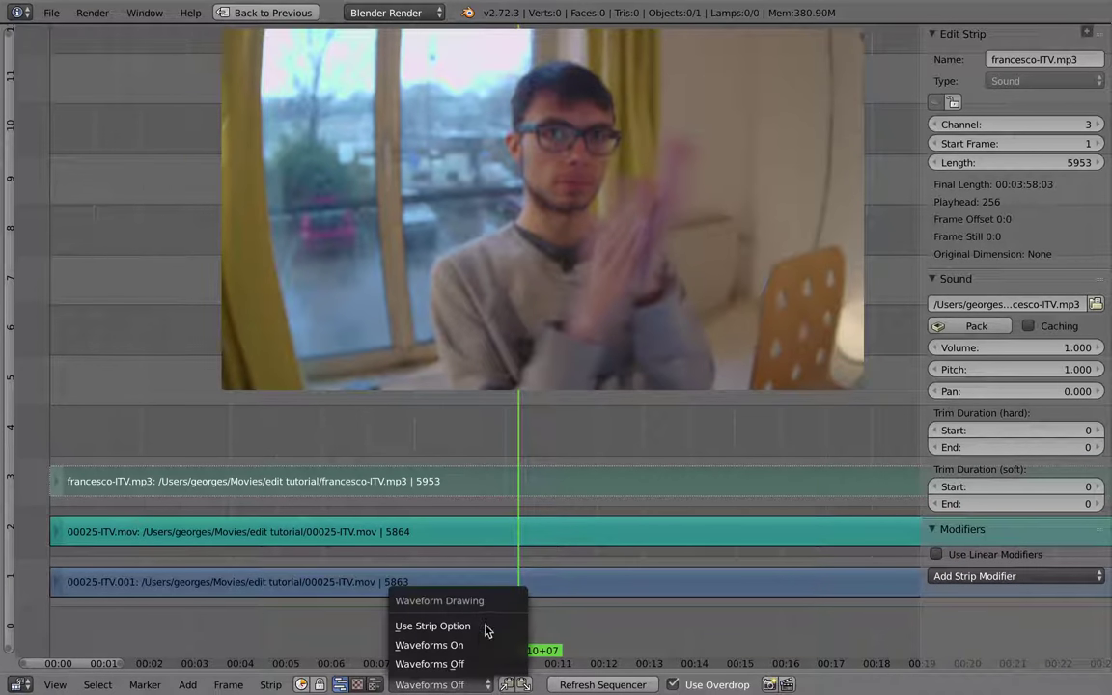
click(475, 644)
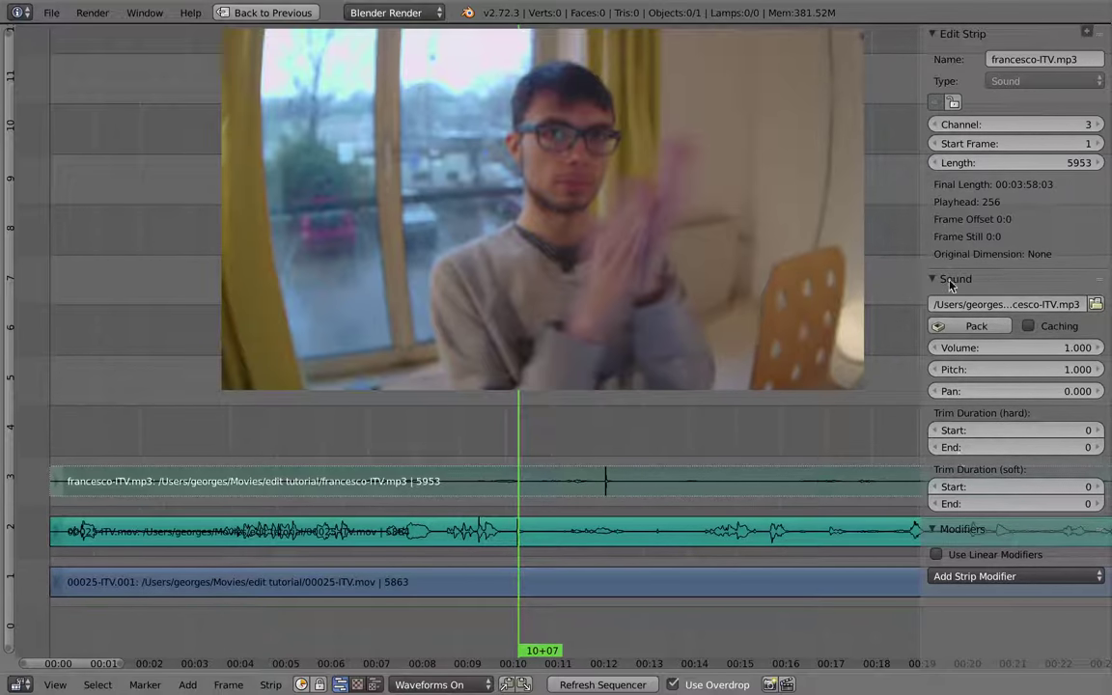
Set the waveform display to Use Strip Option and disable Draw Waveform for the 00025-ITV.mov sound strip
click(704, 543)
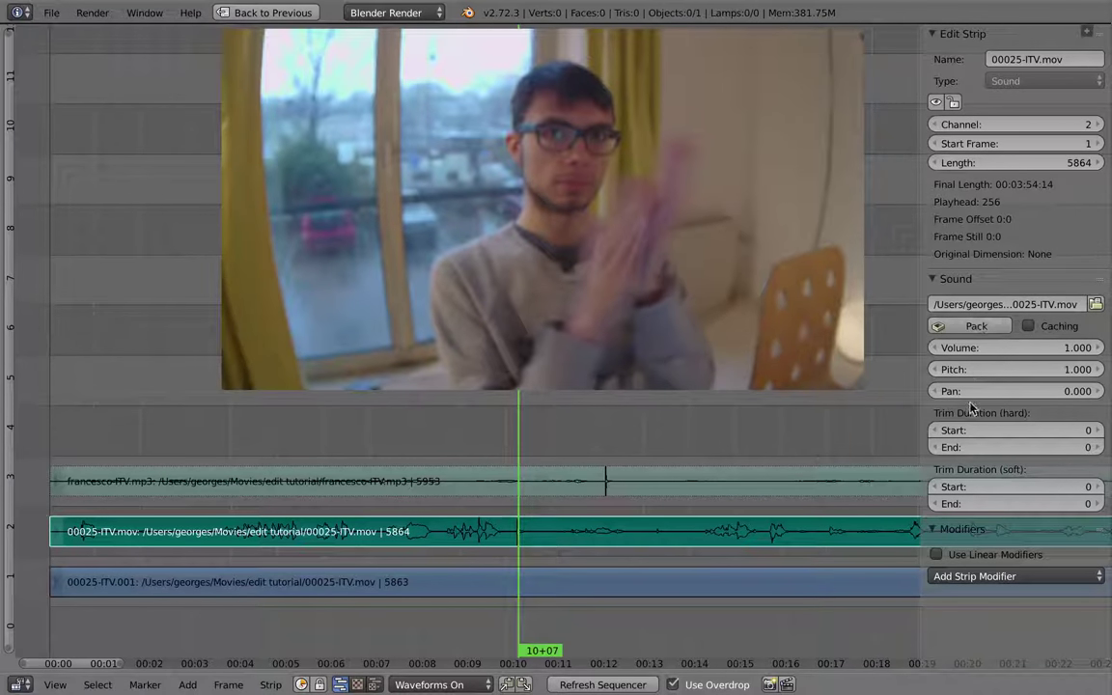
click(439, 684)
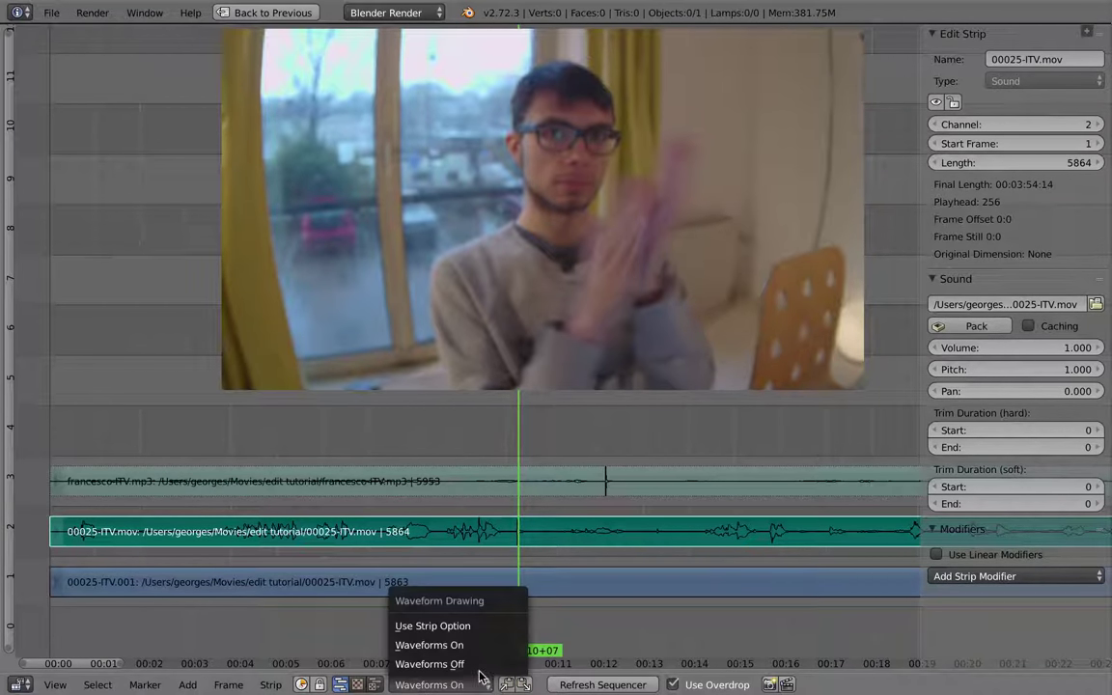
click(437, 623)
click(936, 348)
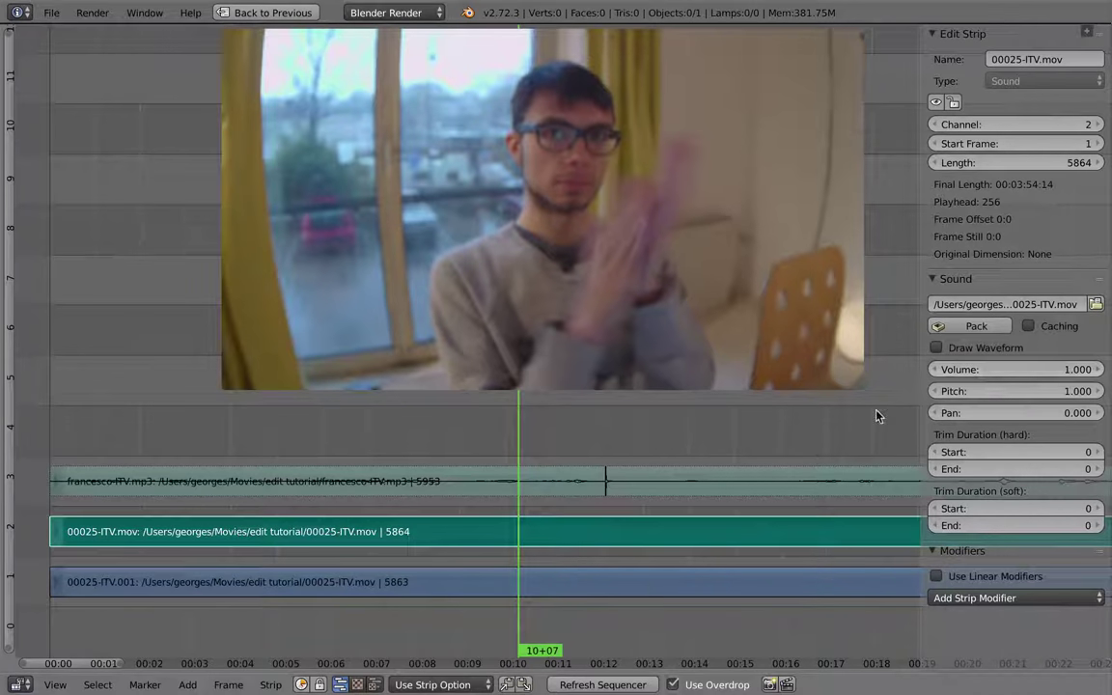
click(436, 682)
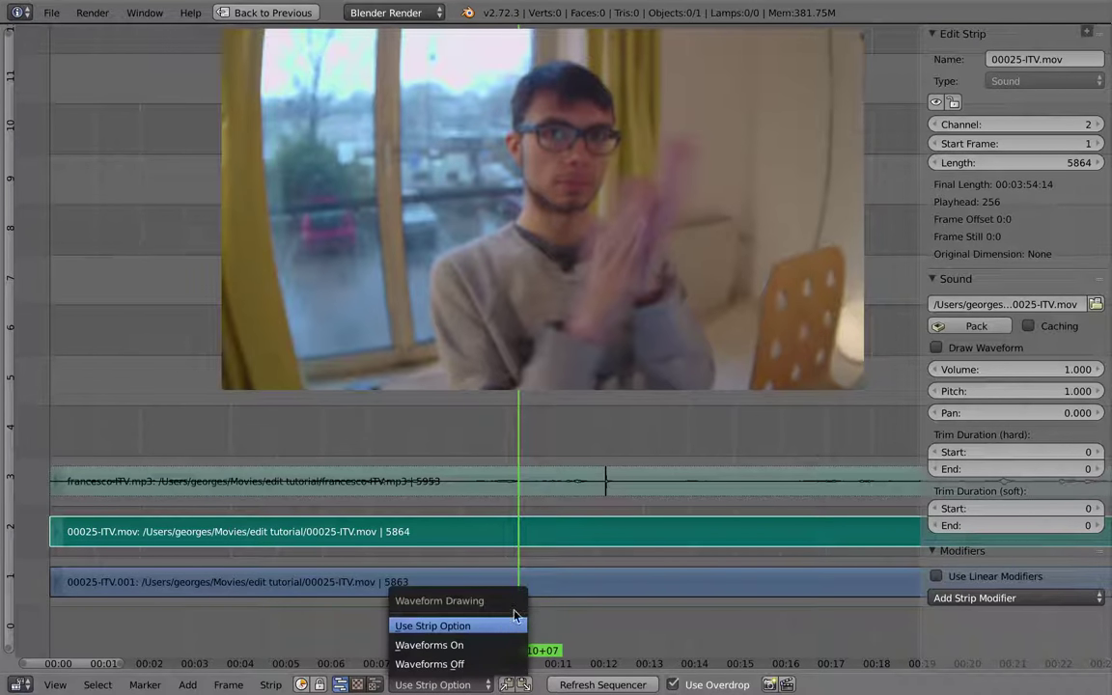
click(432, 626)
Select the francesco-ITV.mp3 and 00025-ITV.mov sound strips alternately to compare their Draw Waveform settings
click(571, 483)
right_click(572, 524)
right_click(579, 482)
right_click(576, 522)
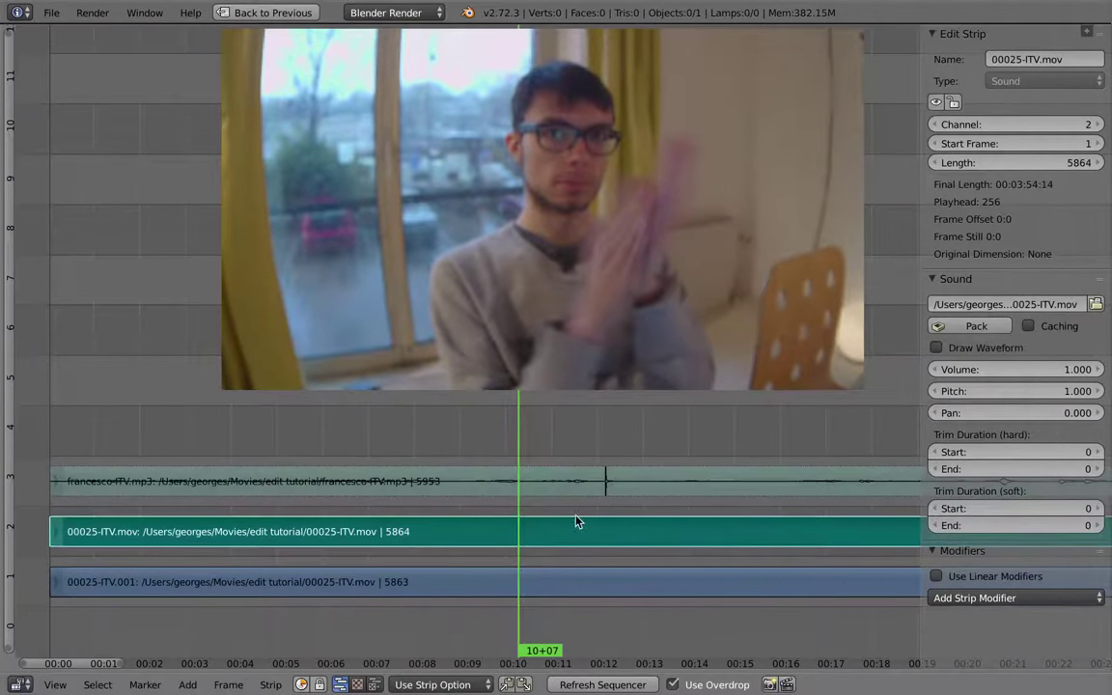
right_click(579, 483)
right_click(580, 523)
click(583, 483)
click(583, 526)
click(583, 483)
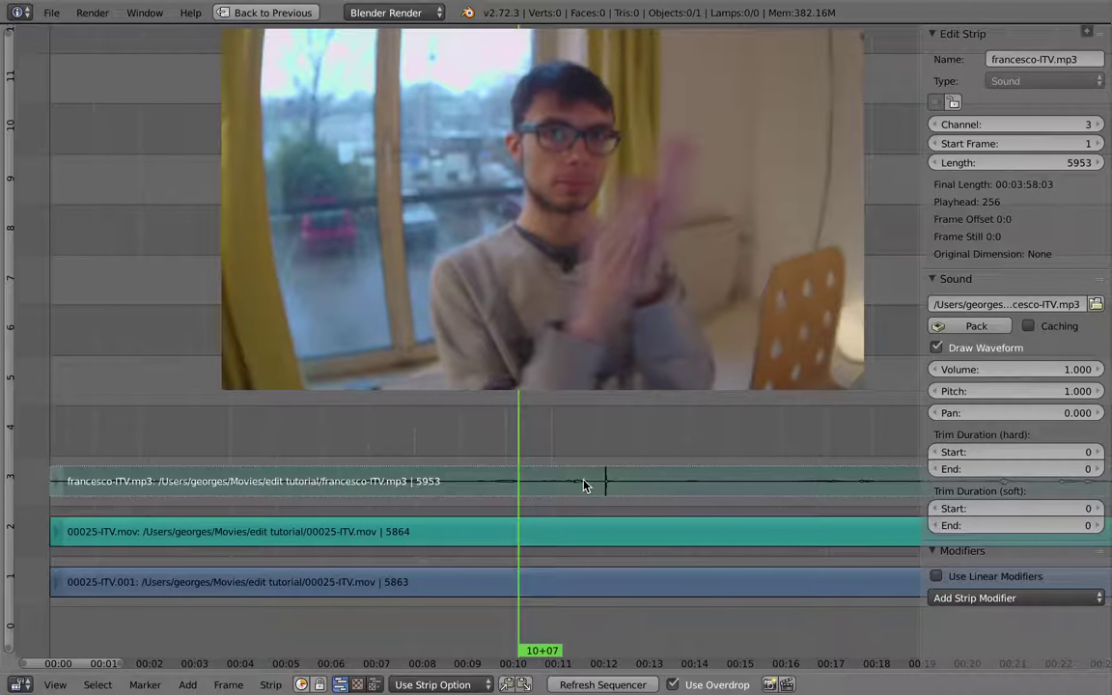
Turn Draw Waveform on and back off for the 00025-ITV.mov sound strip
click(554, 534)
click(938, 348)
click(938, 348)
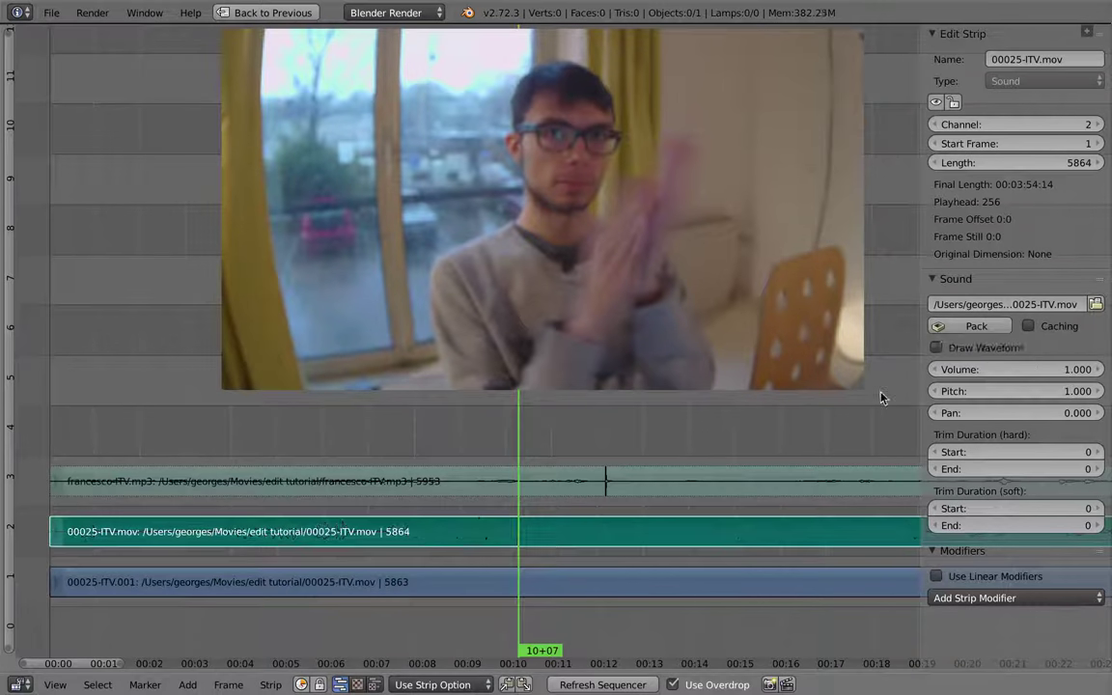
Select the francesco-ITV.mp3 strip, switch the sequencer to Waveforms On and hide the strip properties
click(546, 488)
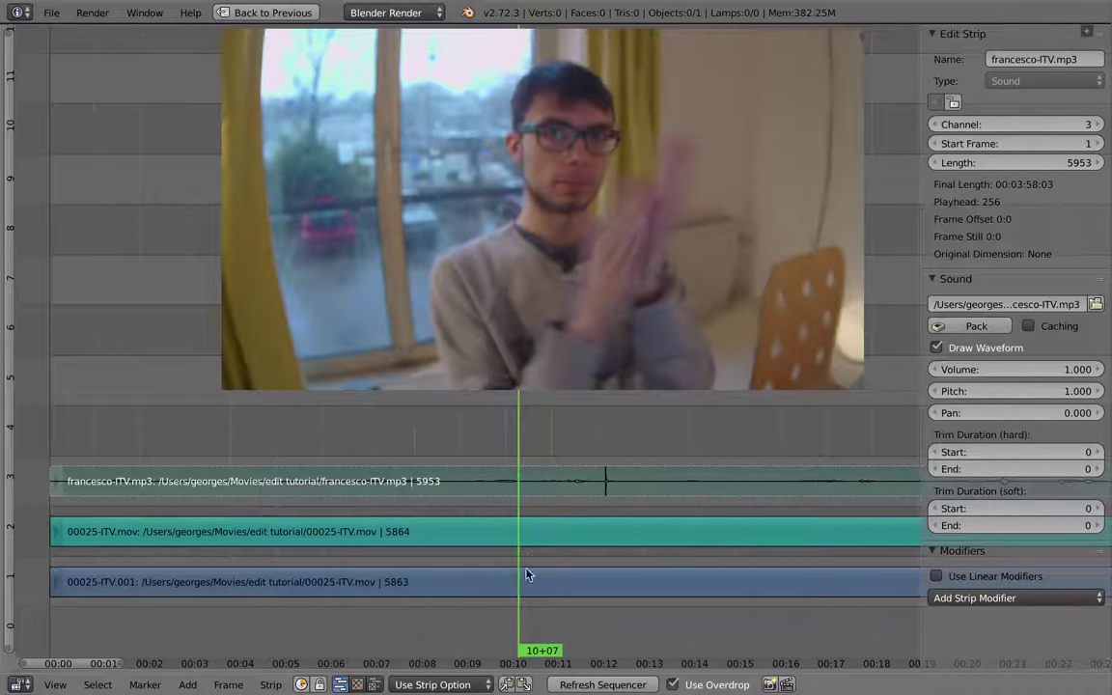
click(435, 685)
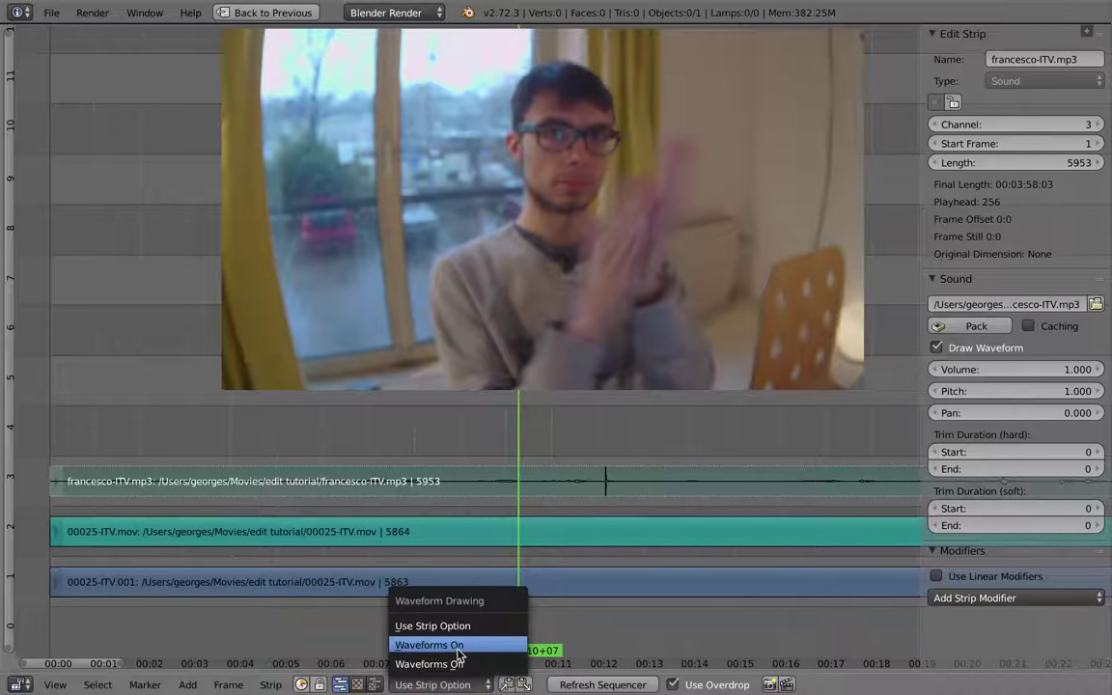
click(461, 645)
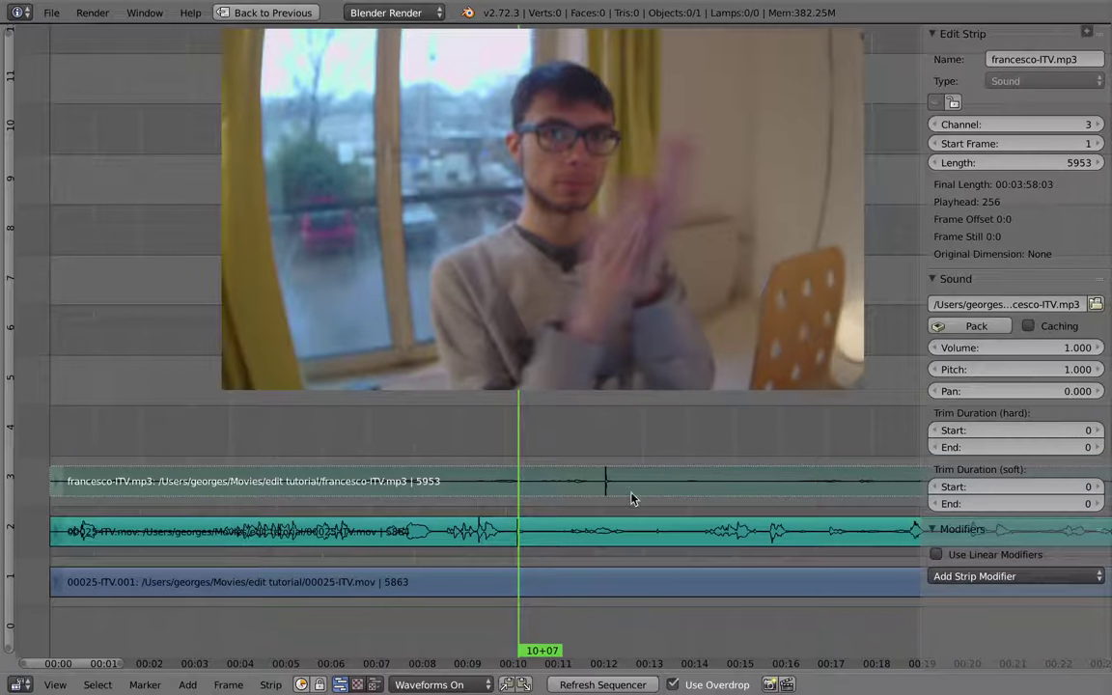
key(n)
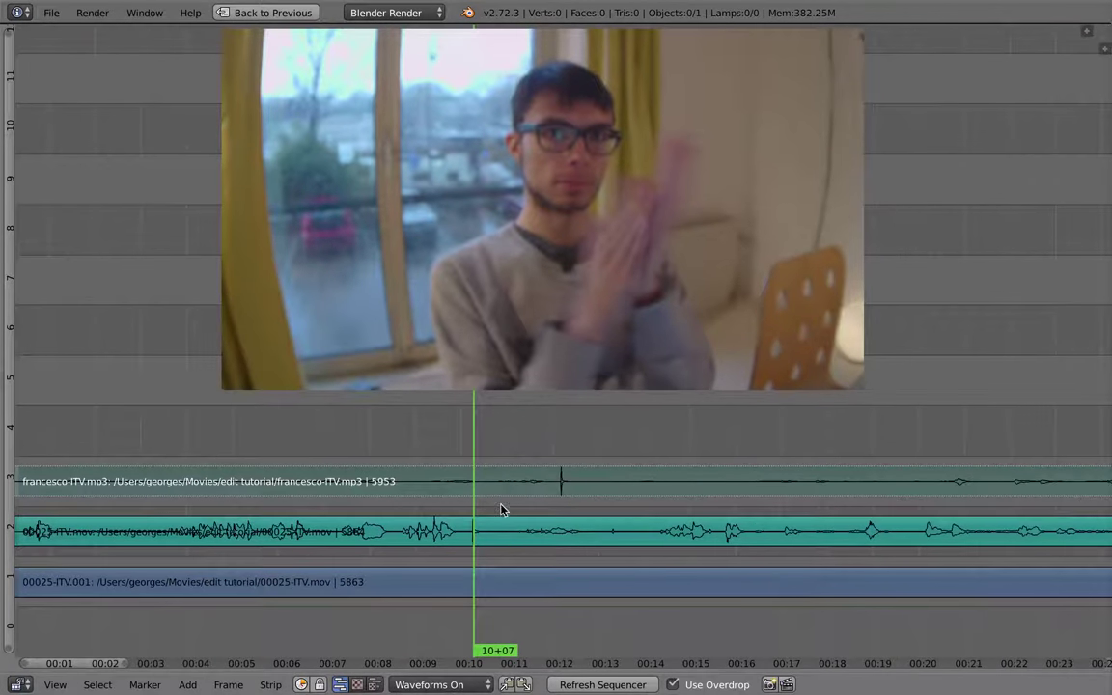
Slide the francesco-ITV.mp3 strip to start frame -47, aligning its clap peak with the clap in the 00025-ITV.mov sound
middle_drag(579, 519, 608, 501)
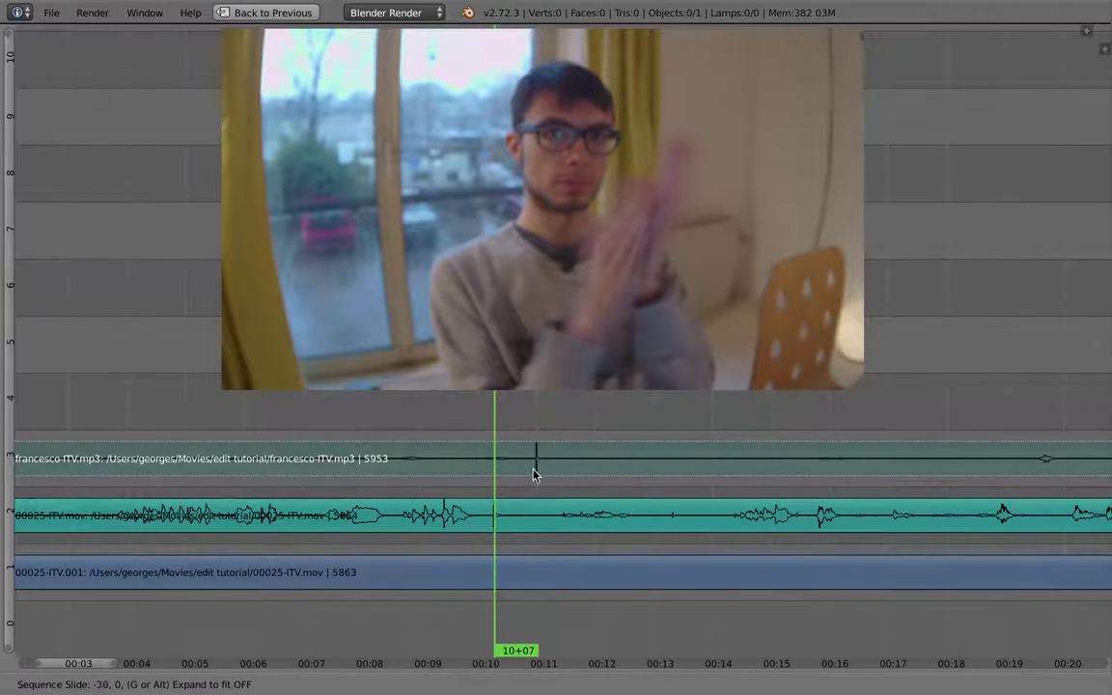
ctrl+middle_drag(522, 472, 637, 447)
key(g)
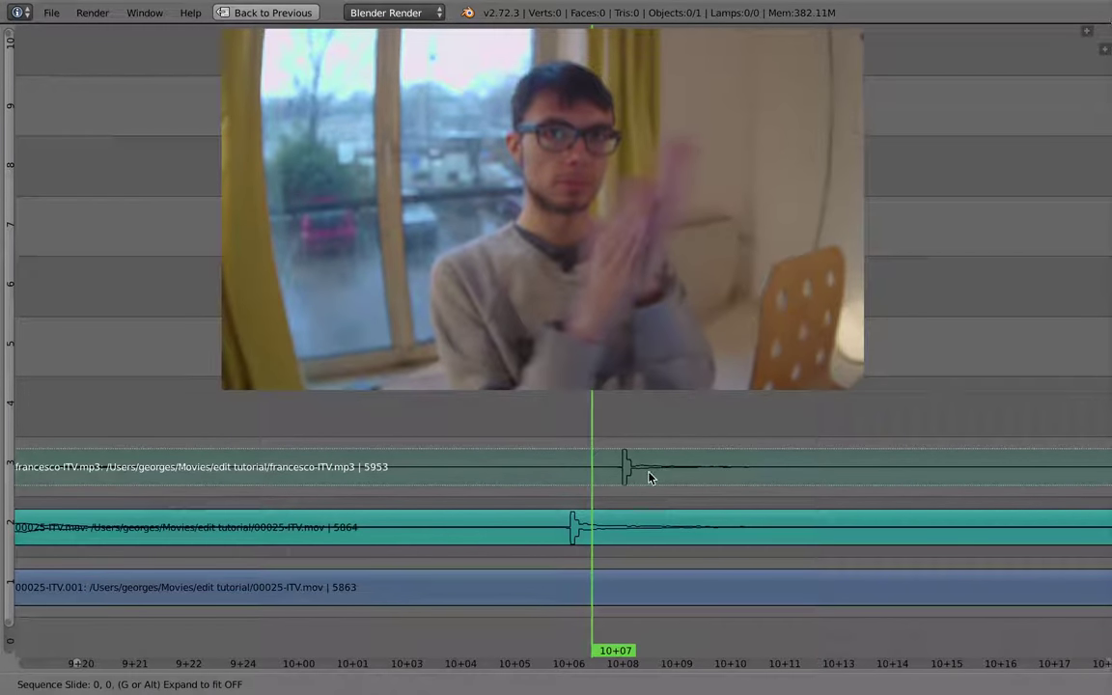
click(632, 487)
ctrl+middle_drag(634, 539, 461, 546)
scroll(464, 548, down, 1)
ctrl+middle_drag(527, 582, 376, 518)
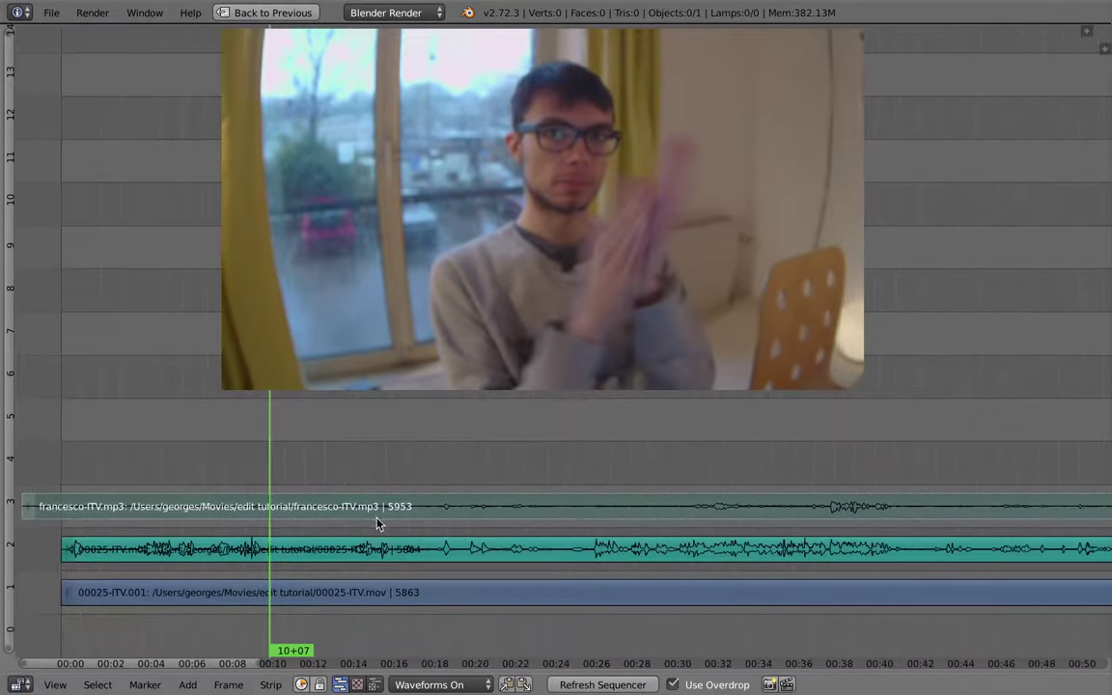
Mute the 00025-ITV.mov sound strip, unmute francesco-ITV.mp3 and park the playhead just before the clap at 9+24
right_click(264, 550)
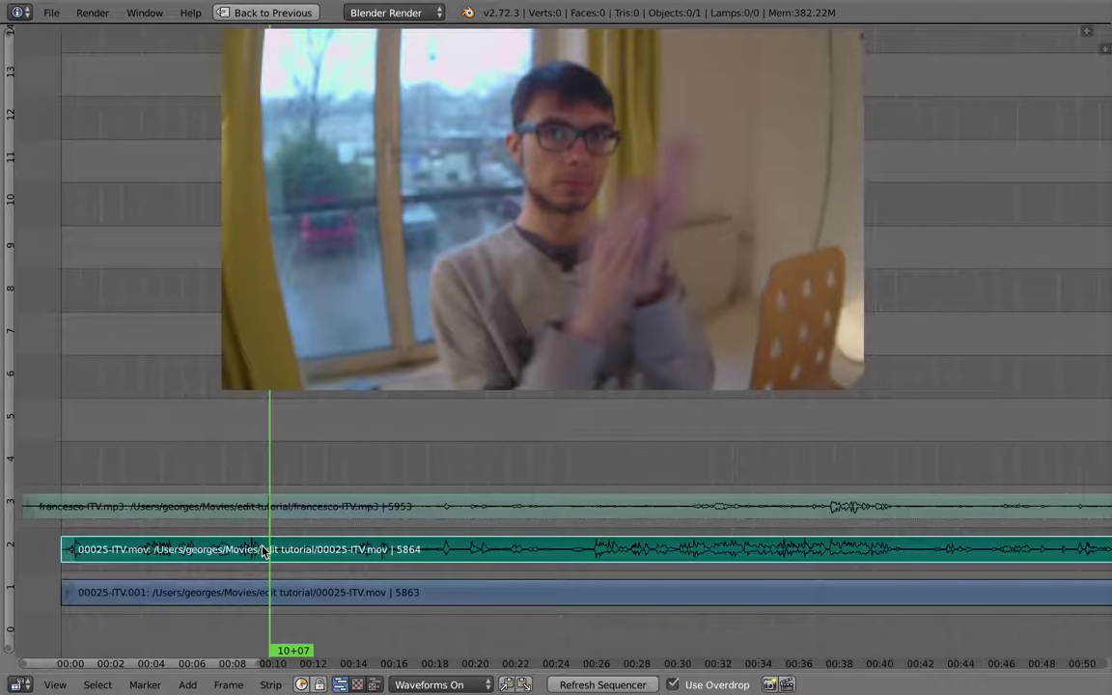
key(h)
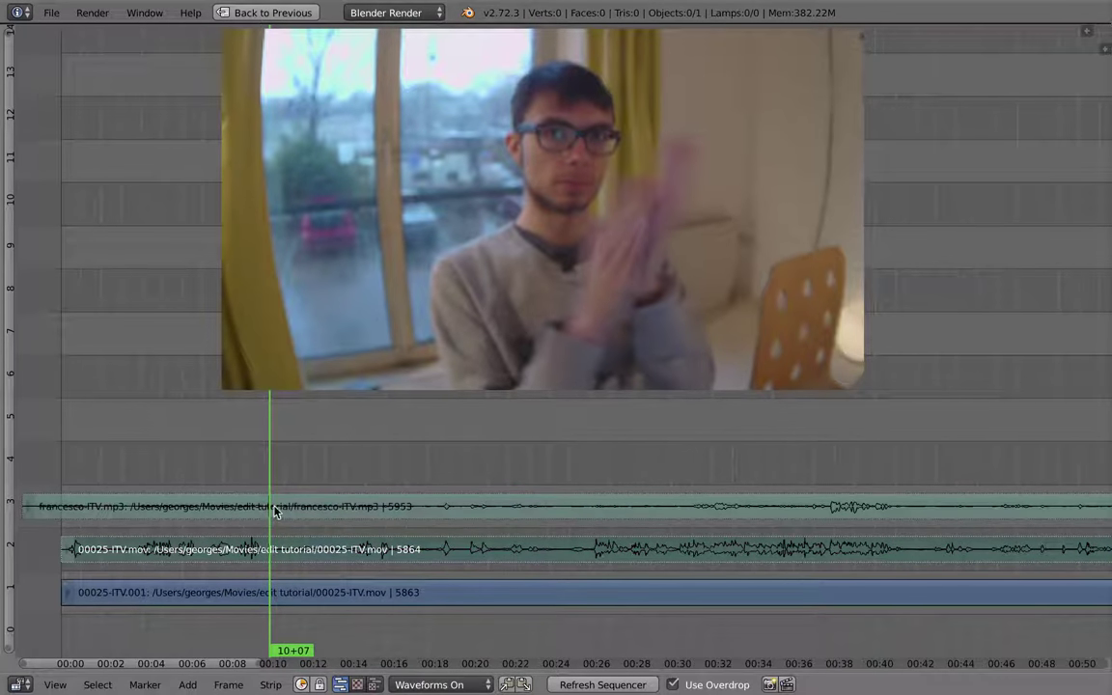
right_click(274, 512)
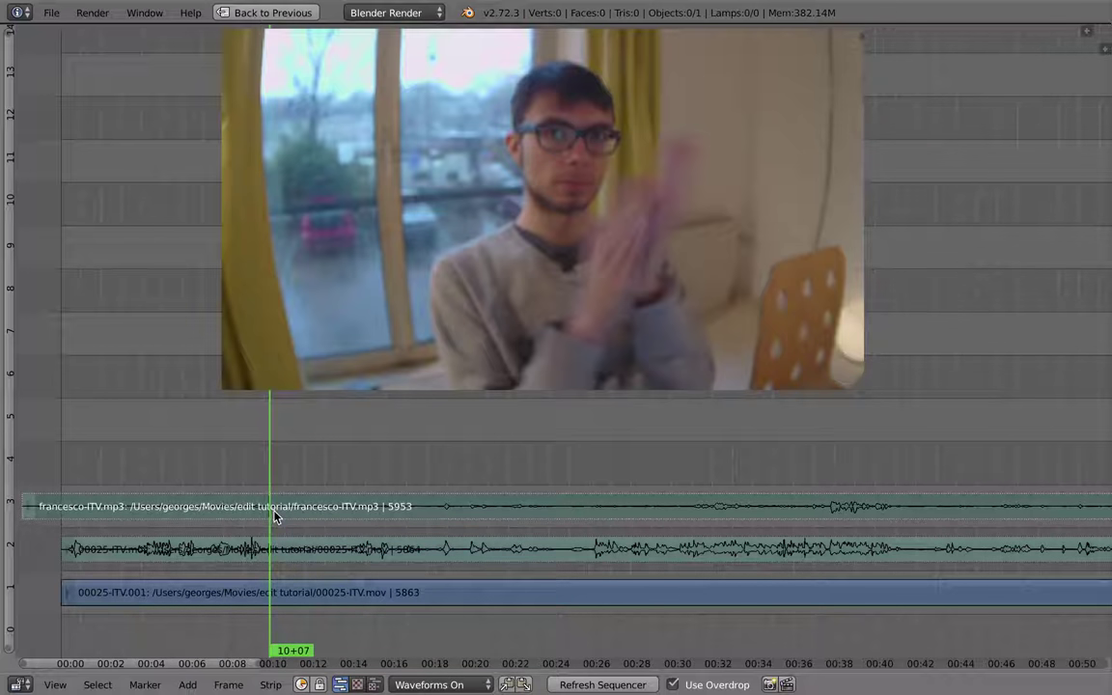
key(alt+h)
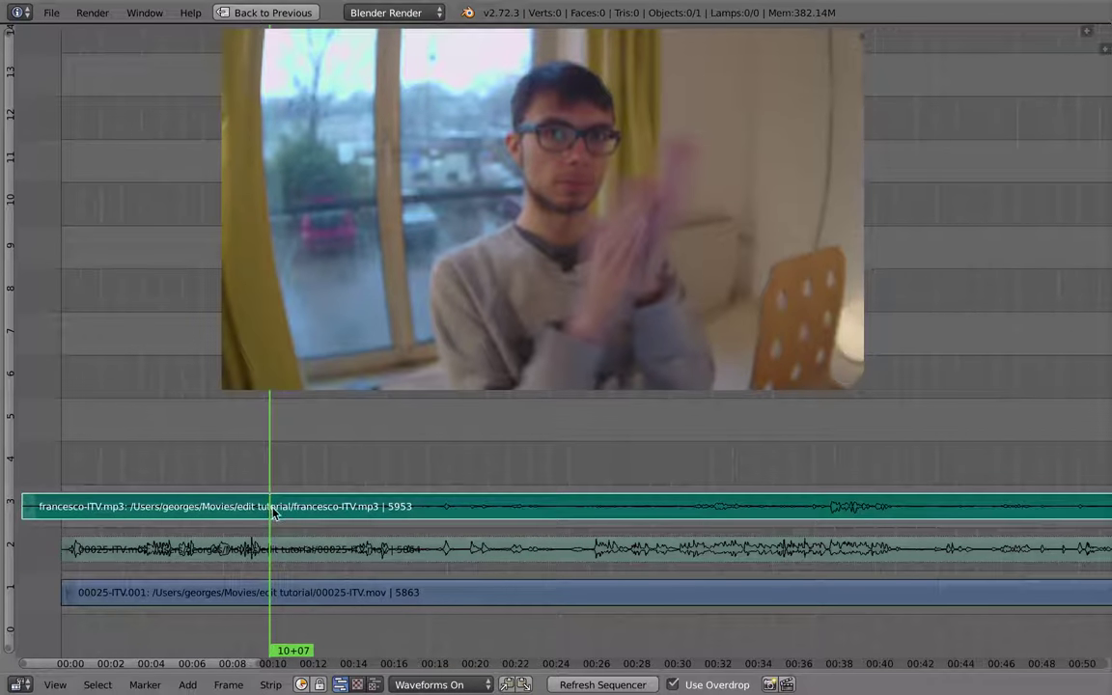
drag(269, 525, 263, 508)
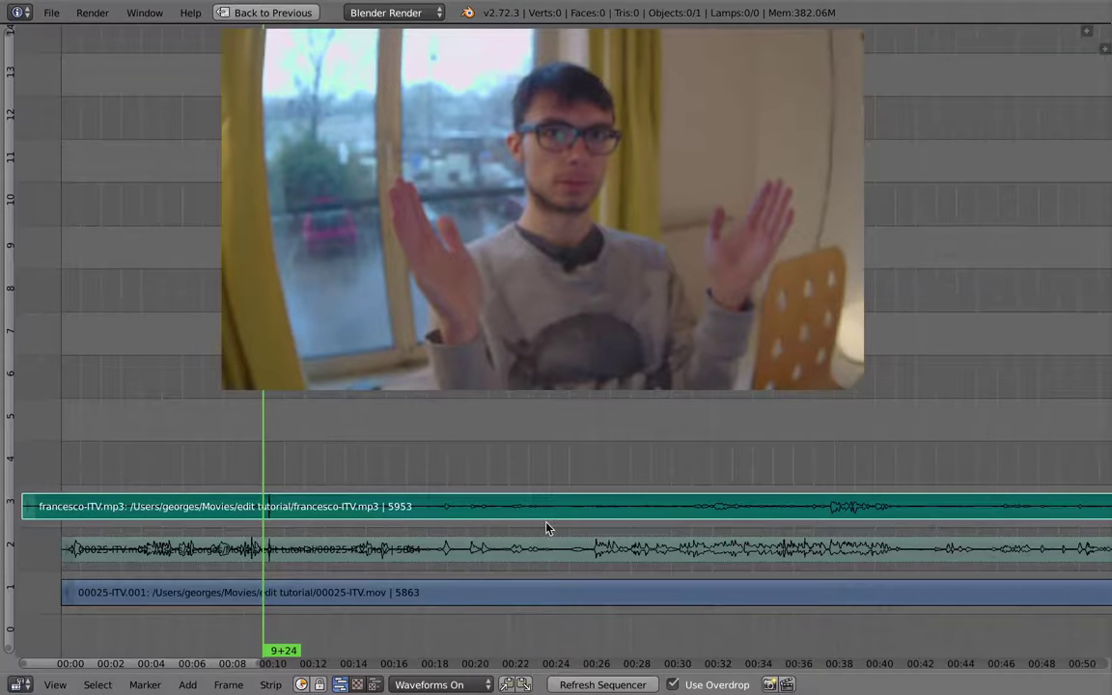
Set the francesco-ITV.mp3 strip's volume to 5 and hide the strip properties again
key(n)
ctrl+middle_drag(634, 537, 623, 452)
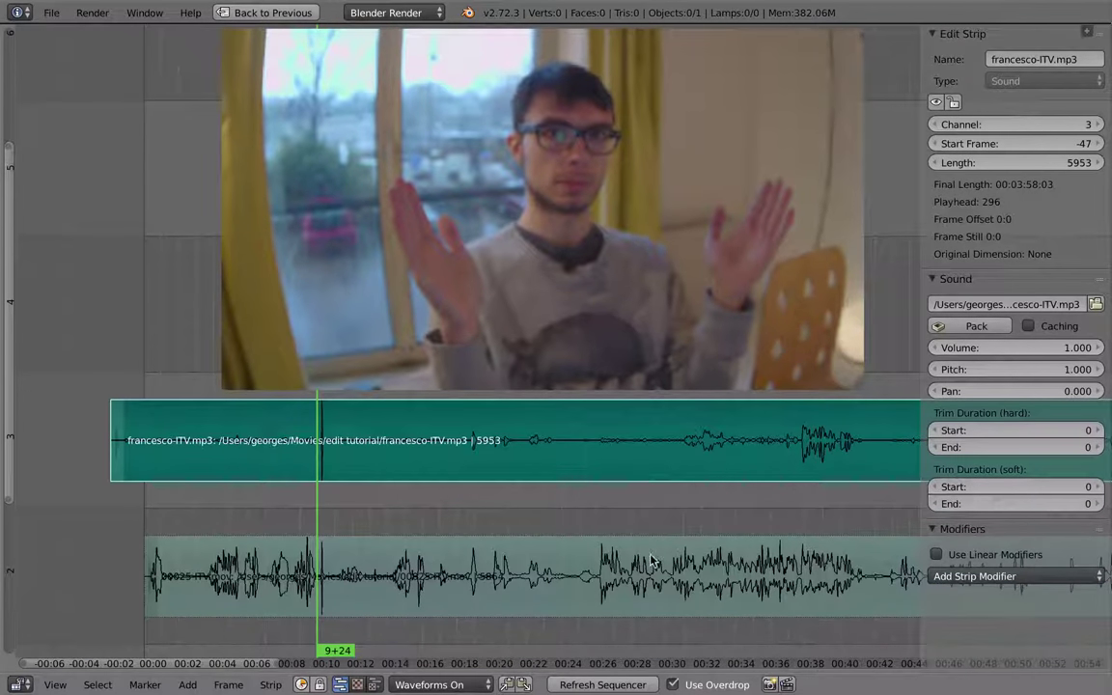
double_click(1048, 350)
text(5)
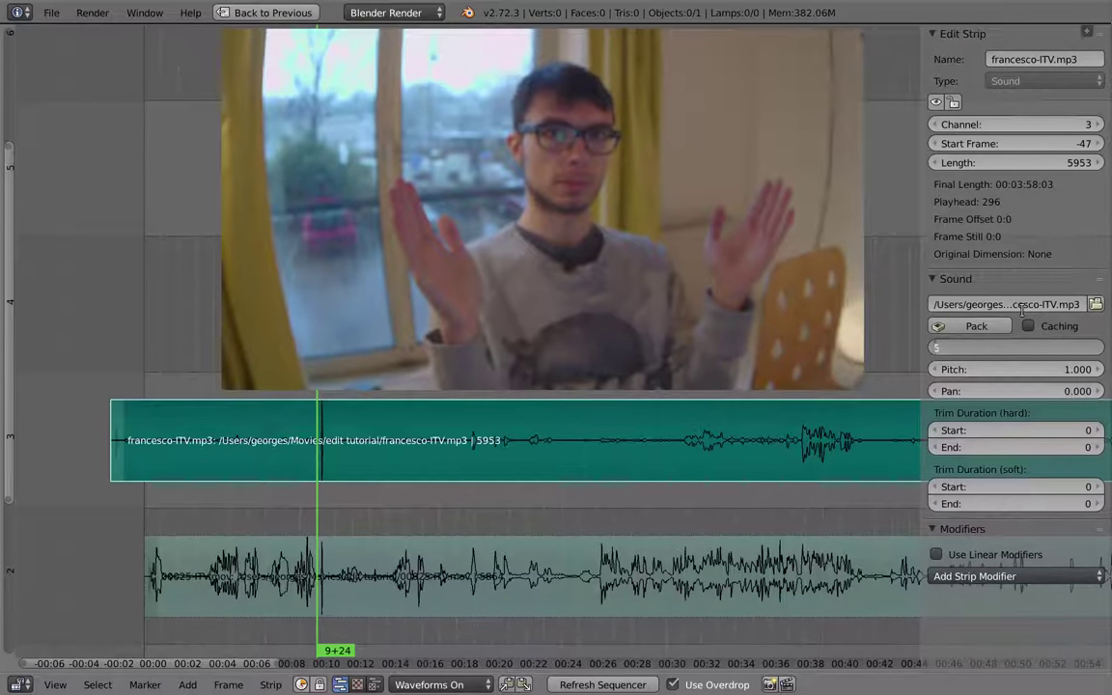
key(Return)
key(n)
Play the interview from 9+24 and again from 10+21 to check the recorded mp3 sound against the picture
key(alt+a)
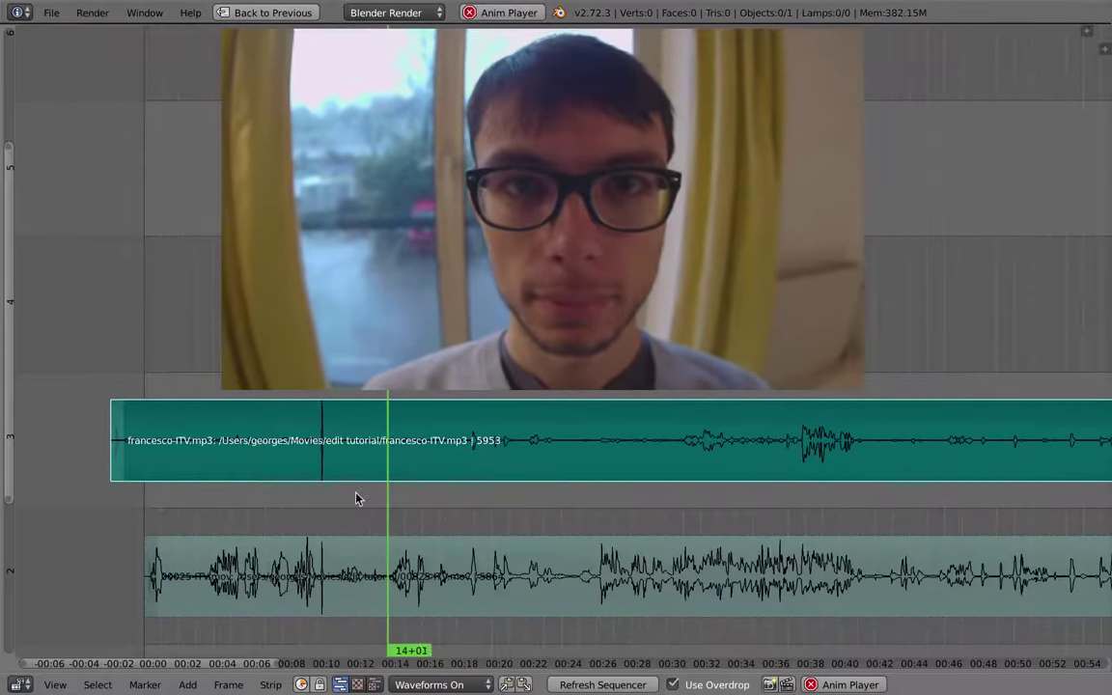
key(alt+a)
click(342, 492)
key(alt+a)
key(alt+a)
click(334, 493)
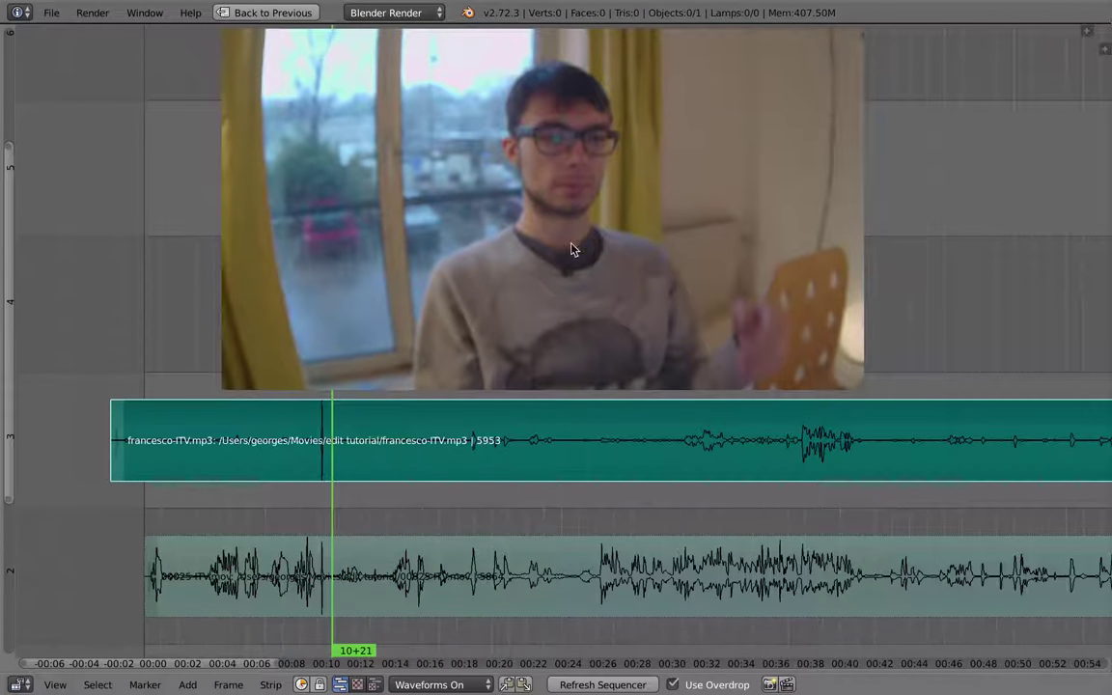
key(alt+a)
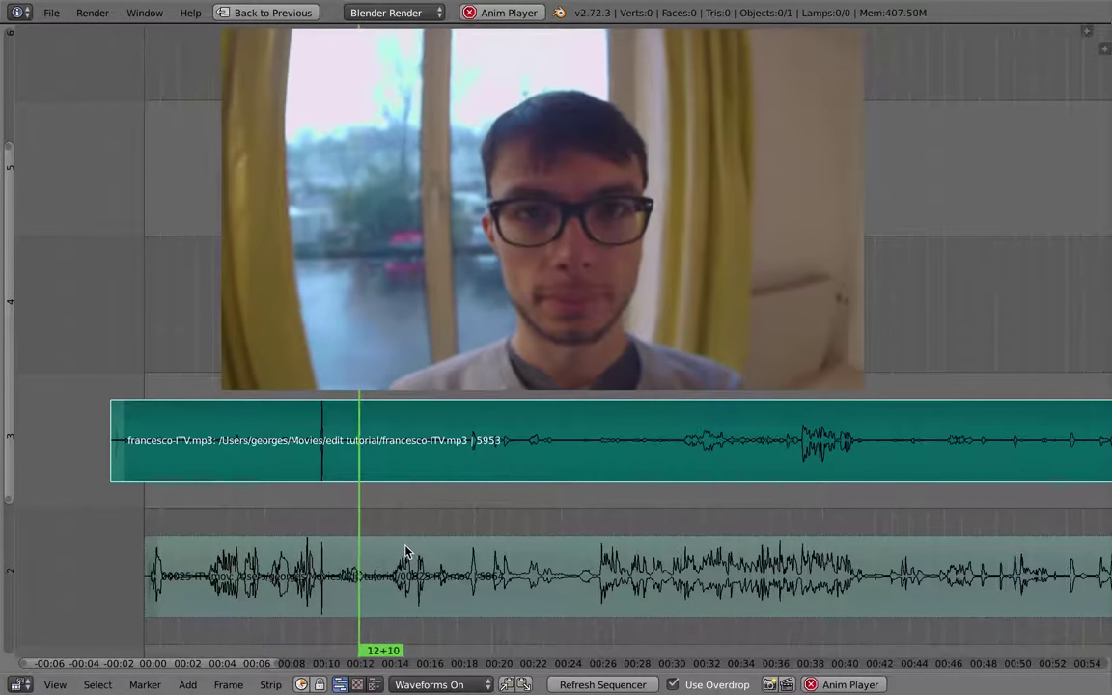
key(alt+a)
Mute francesco-ITV.mp3, unmute the 00025-ITV.mov sound and play from 11+14 to hear the camera audio
key(g)
right_click(364, 455)
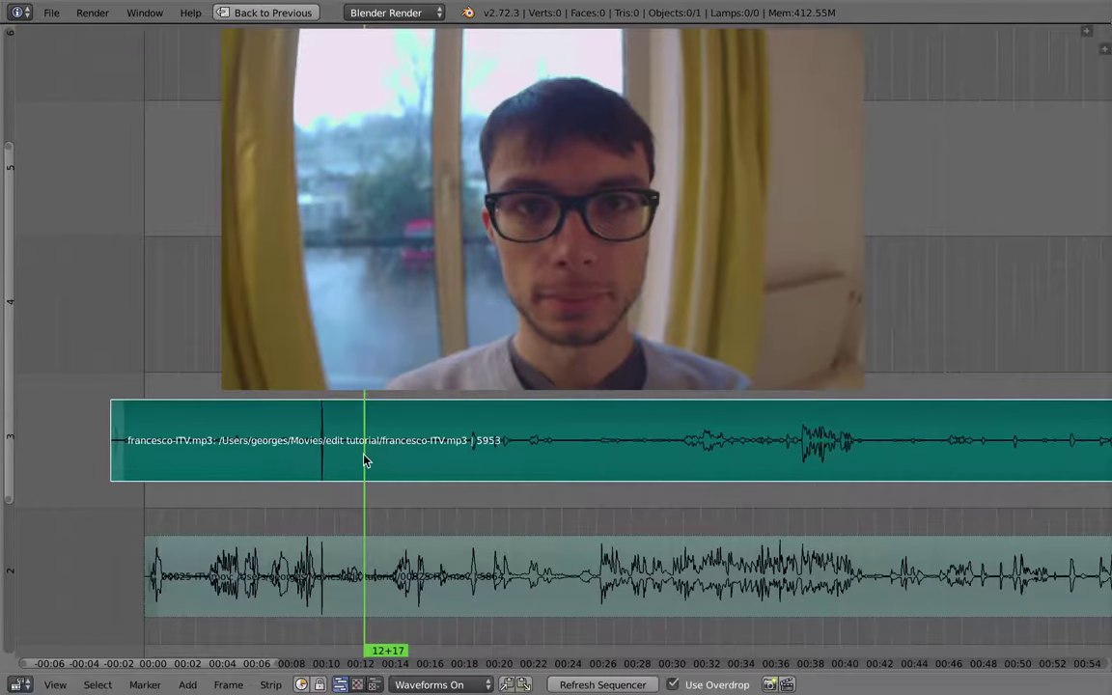
right_click(375, 567)
click(344, 559)
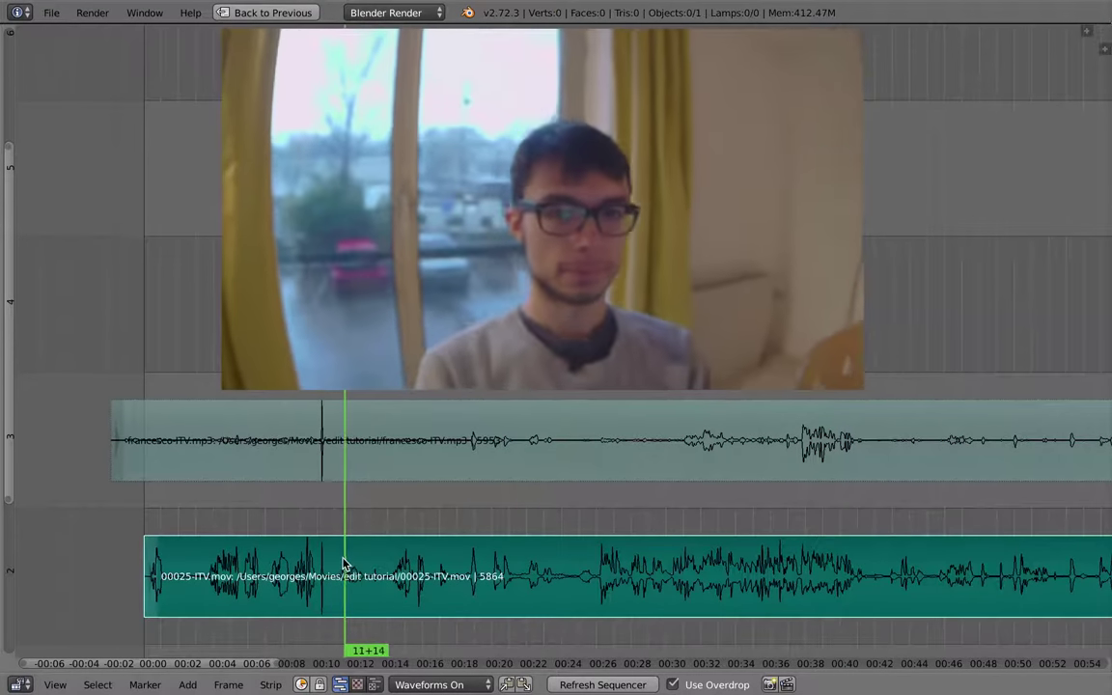
key(alt+a)
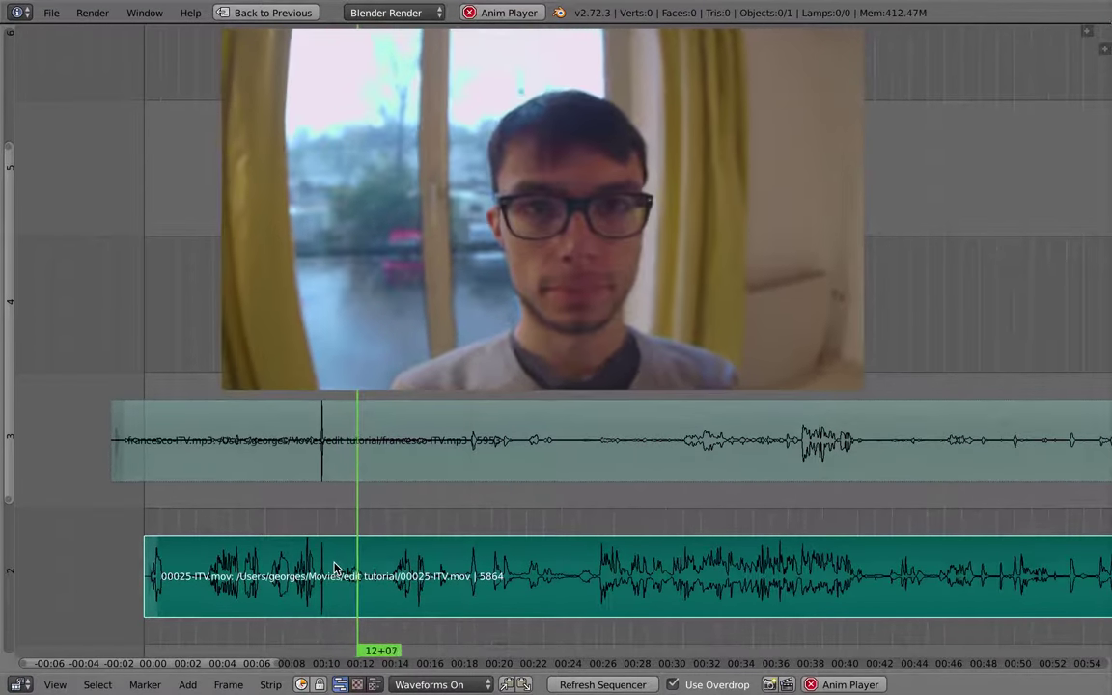
key(alt+a)
Select the francesco-ITV.mp3 strip and play from 12+14 to 28+11, raising the system volume to listen to the sound
right_click(362, 441)
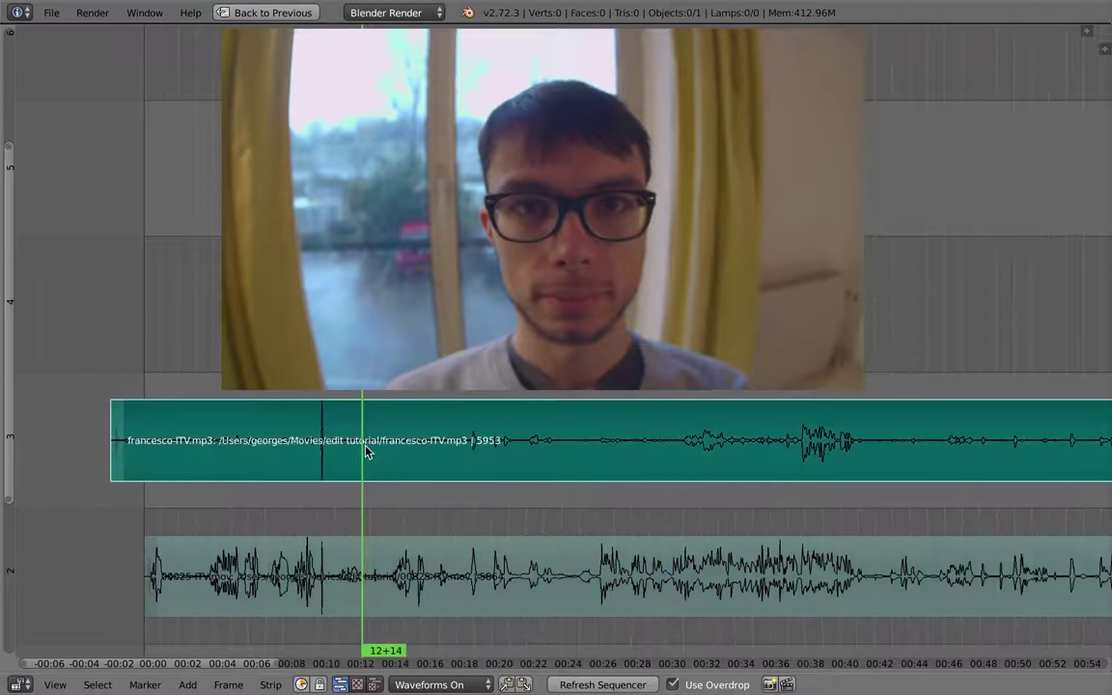
scroll(382, 515, down, 1)
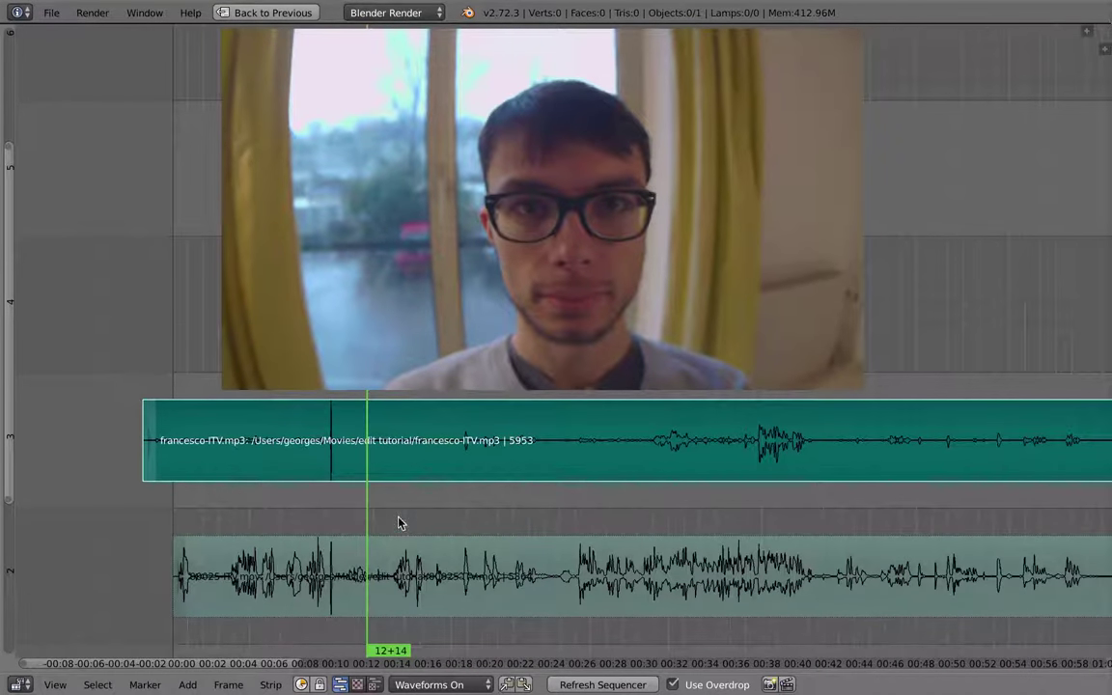
key(alt+a)
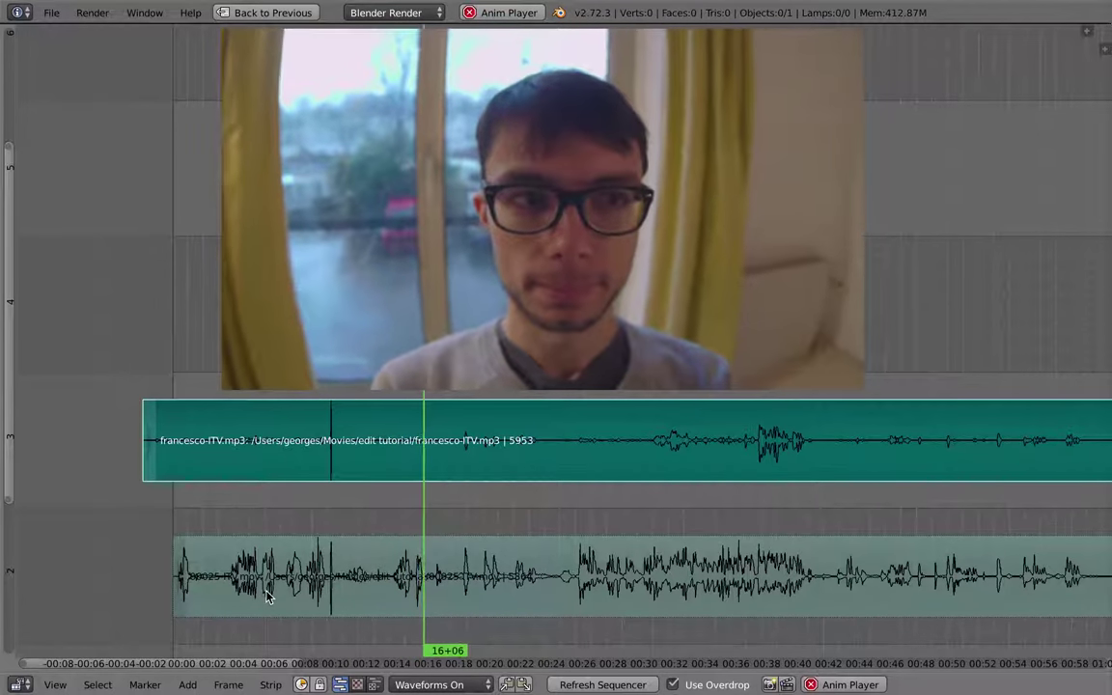
middle_drag(435, 521, 379, 513)
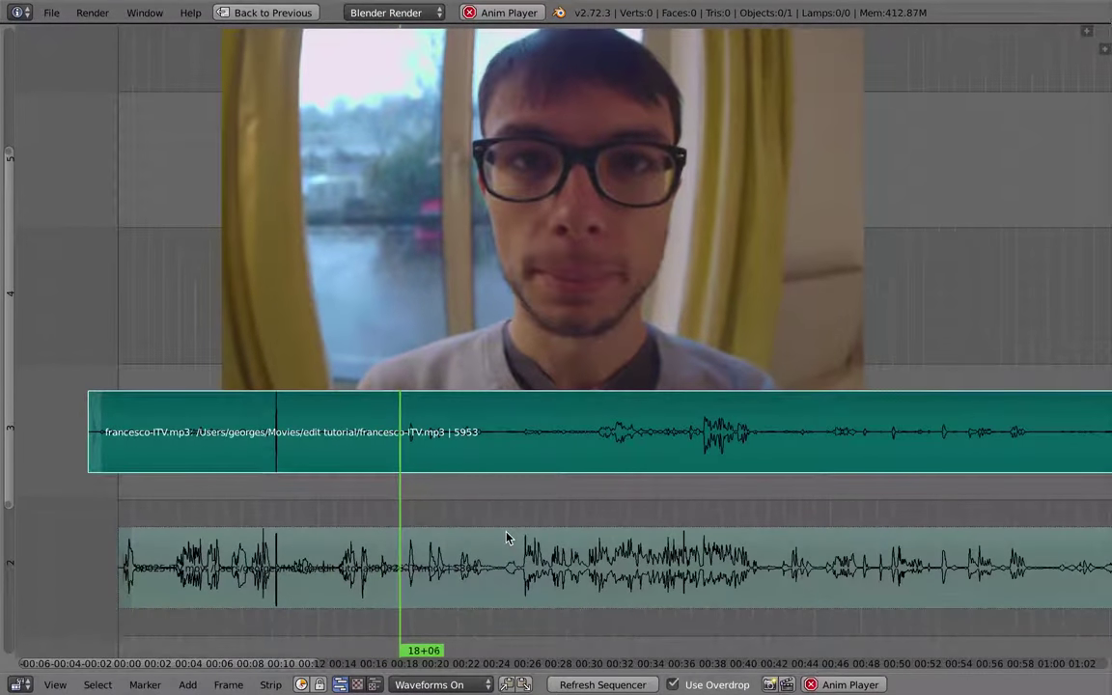
ctrl+middle_drag(506, 532, 398, 494)
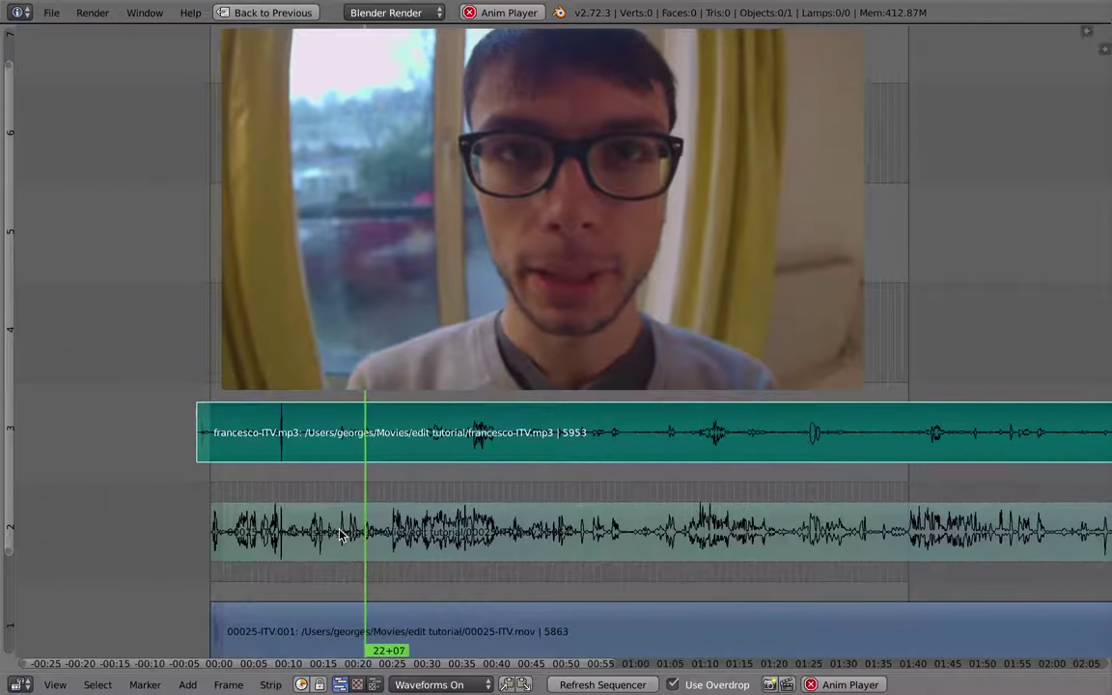
key(XF86AudioRaiseVolume)
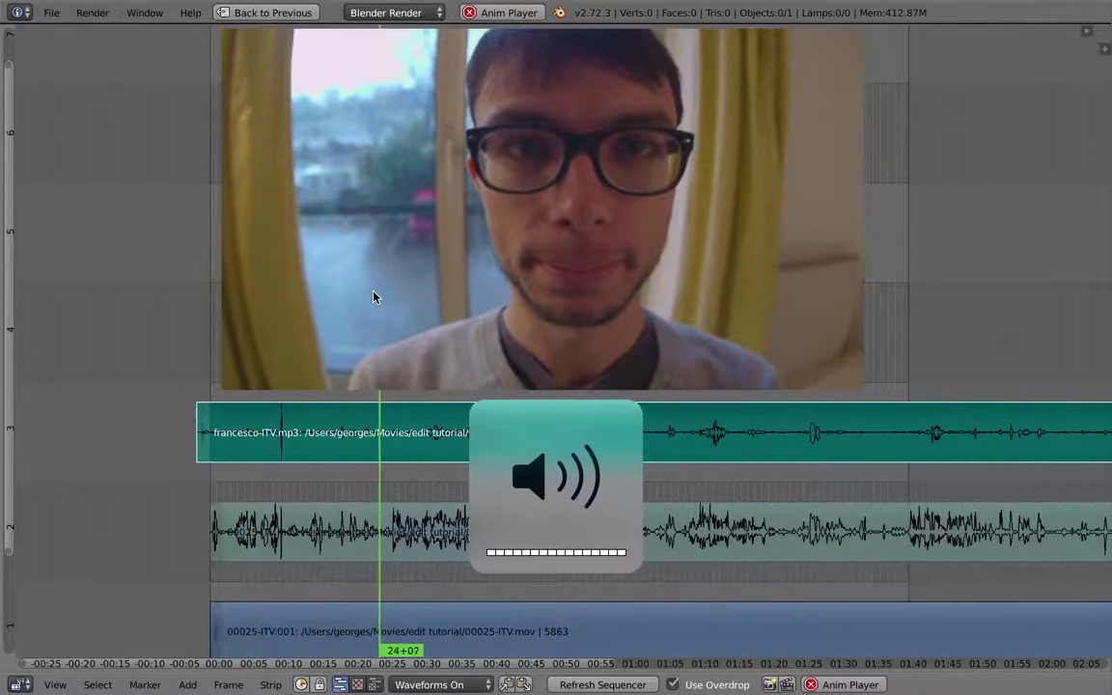
click(402, 489)
key(alt+a)
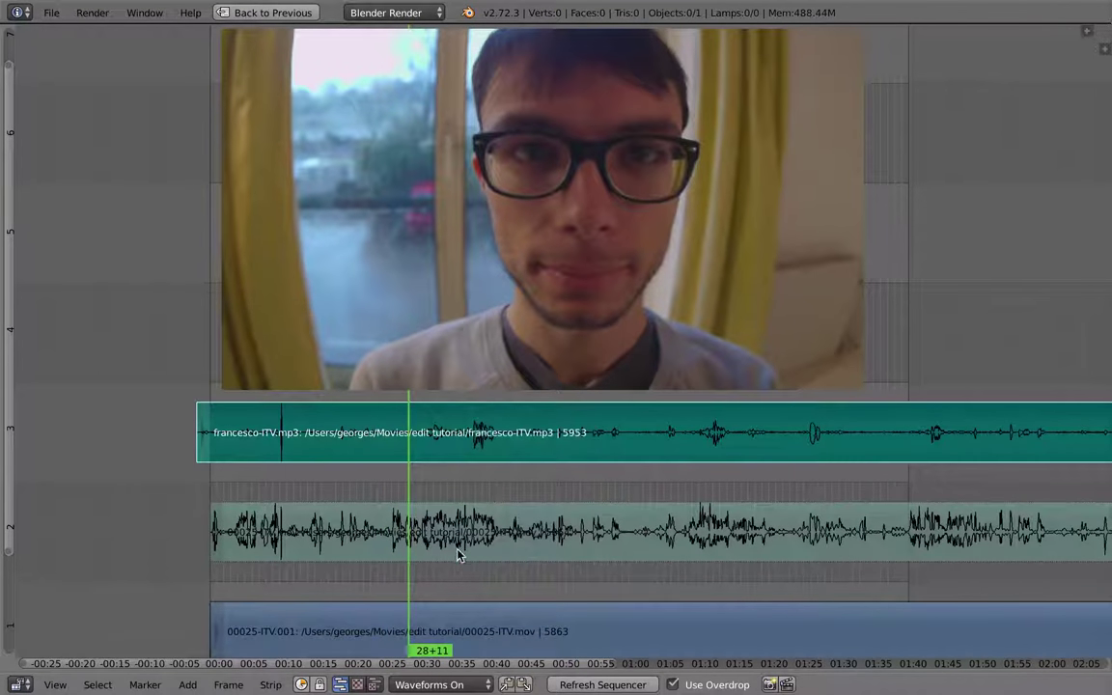
Bring back the full editing layout from the maximized sequencer and rename the current scene Sync_itv
ctrl+middle_drag(458, 556, 479, 514)
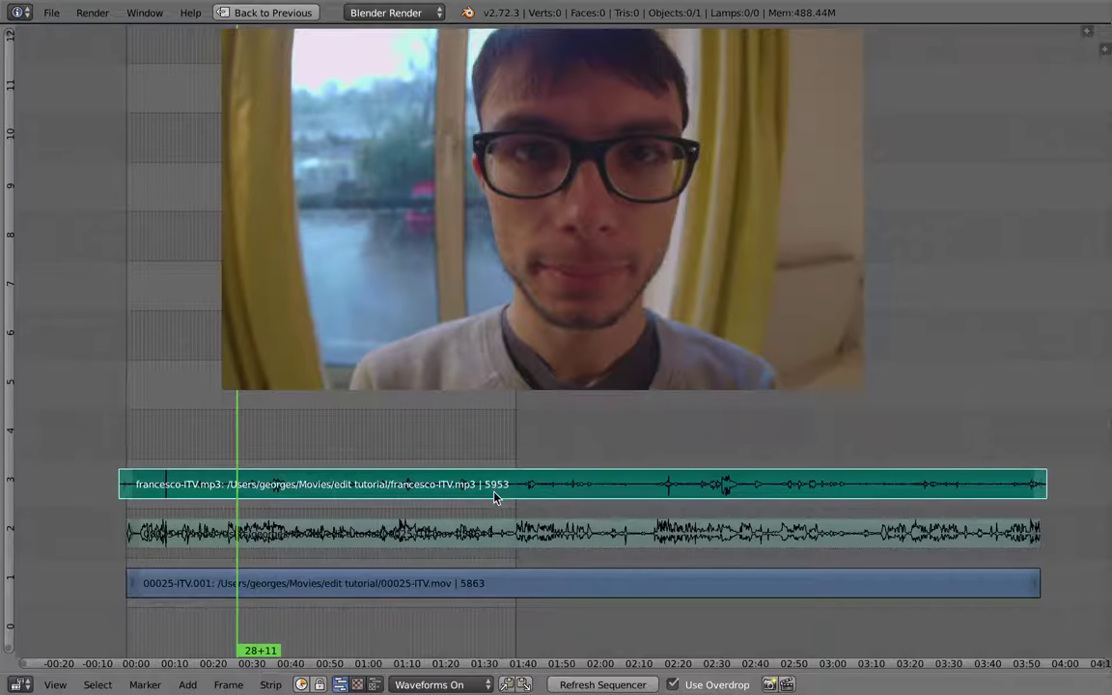
key(ctrl+Up)
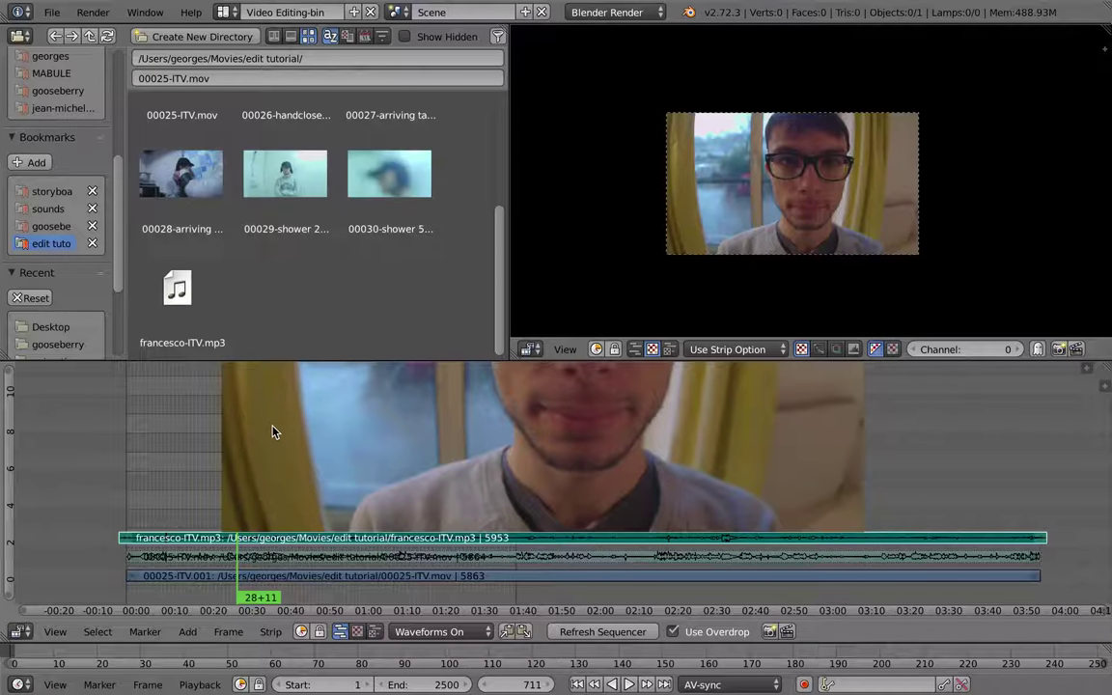
click(223, 12)
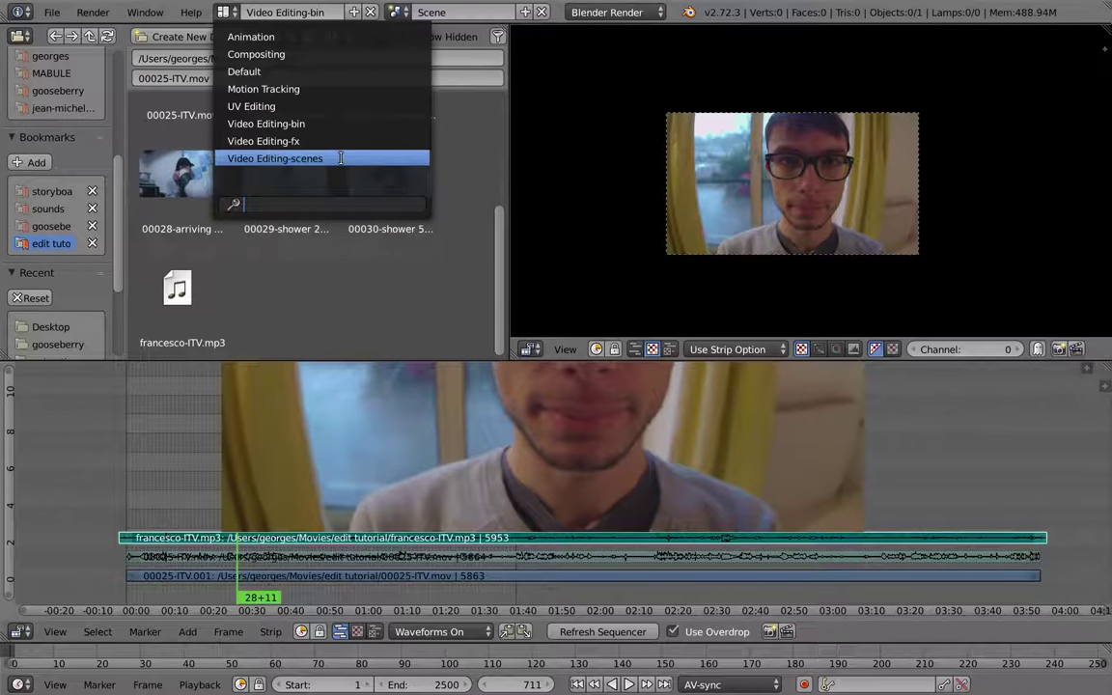
key(Escape)
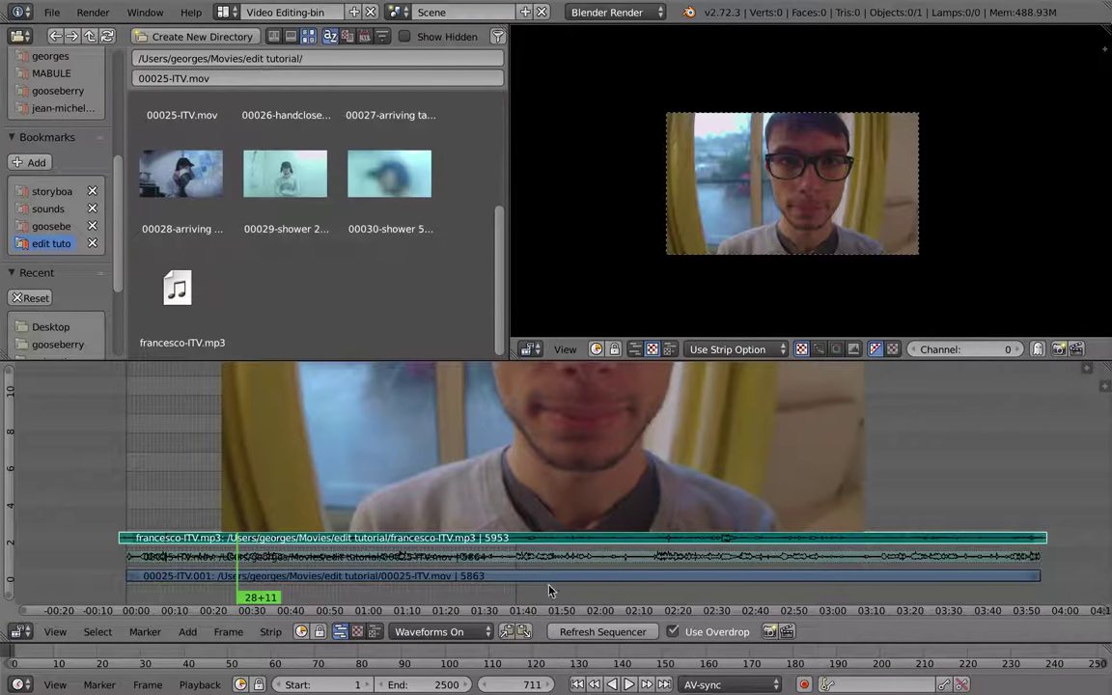
click(459, 13)
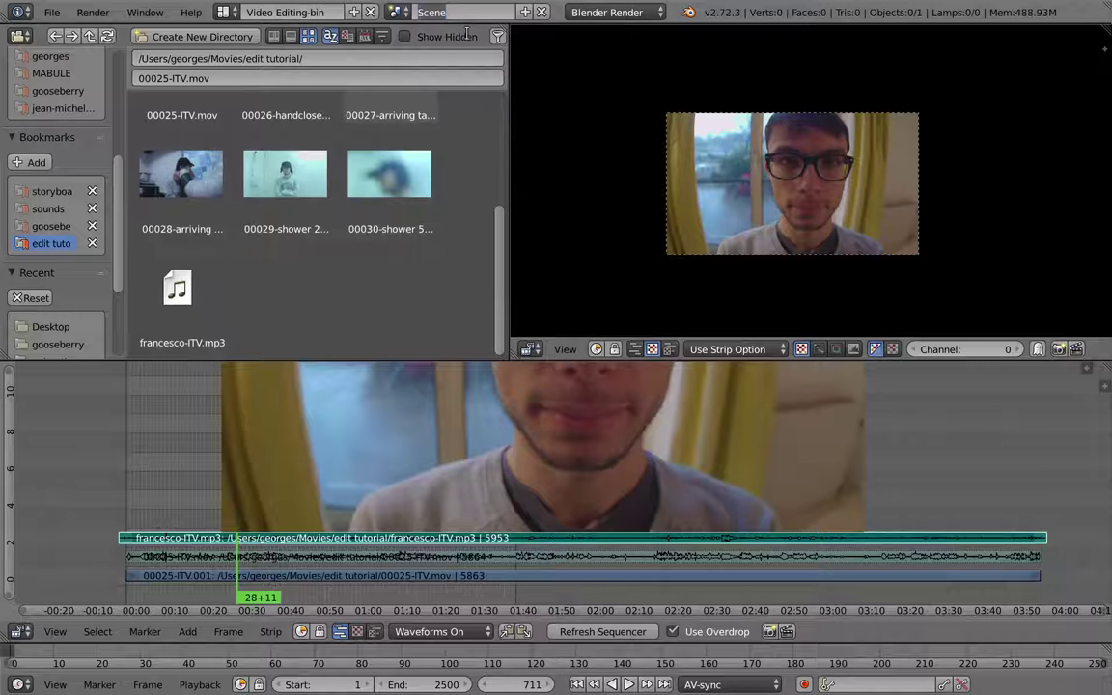
text(Sync_itv)
key(Return)
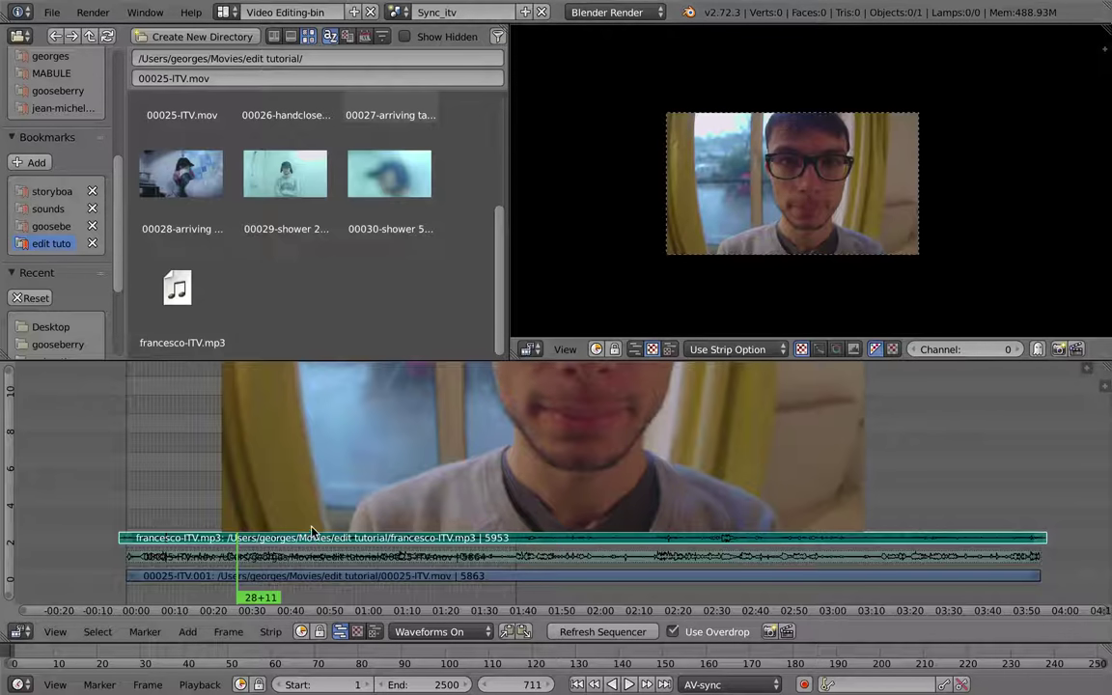
Create a new empty scene and name it edit
click(525, 14)
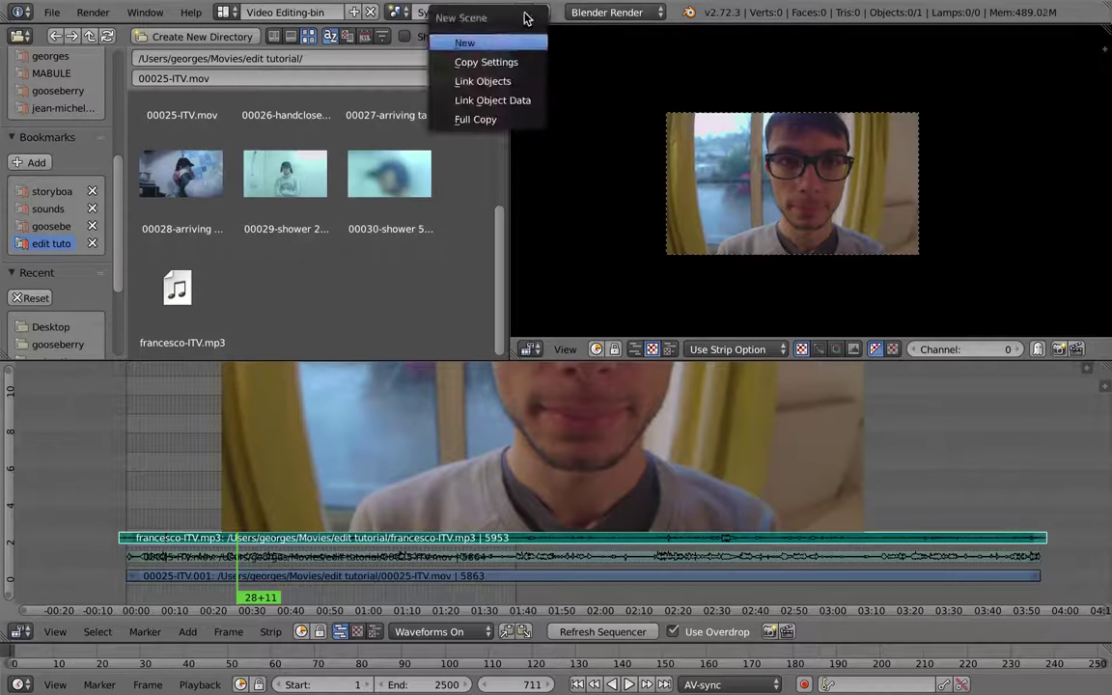
click(525, 13)
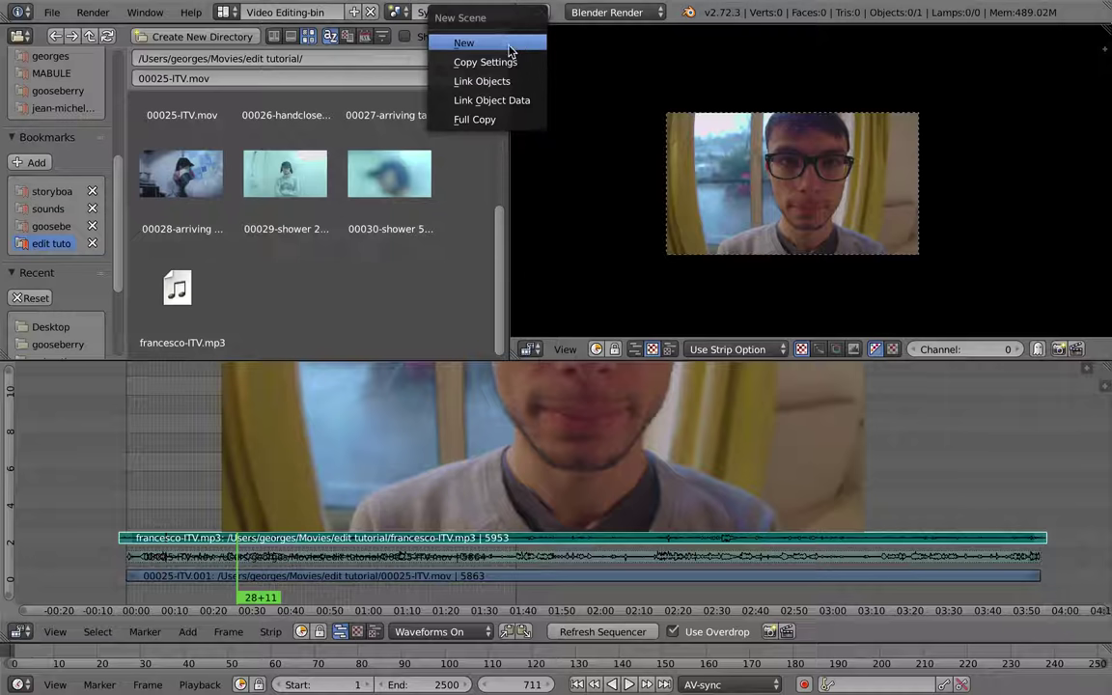
click(464, 44)
double_click(453, 13)
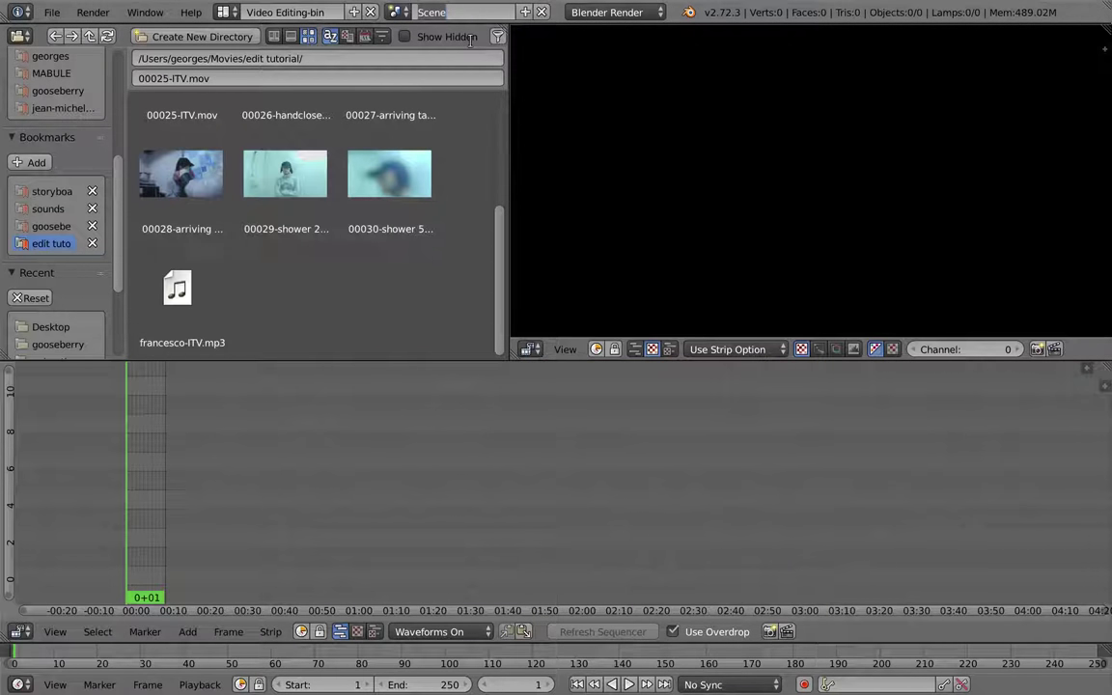
text(editing)
mouse_move(453, 6)
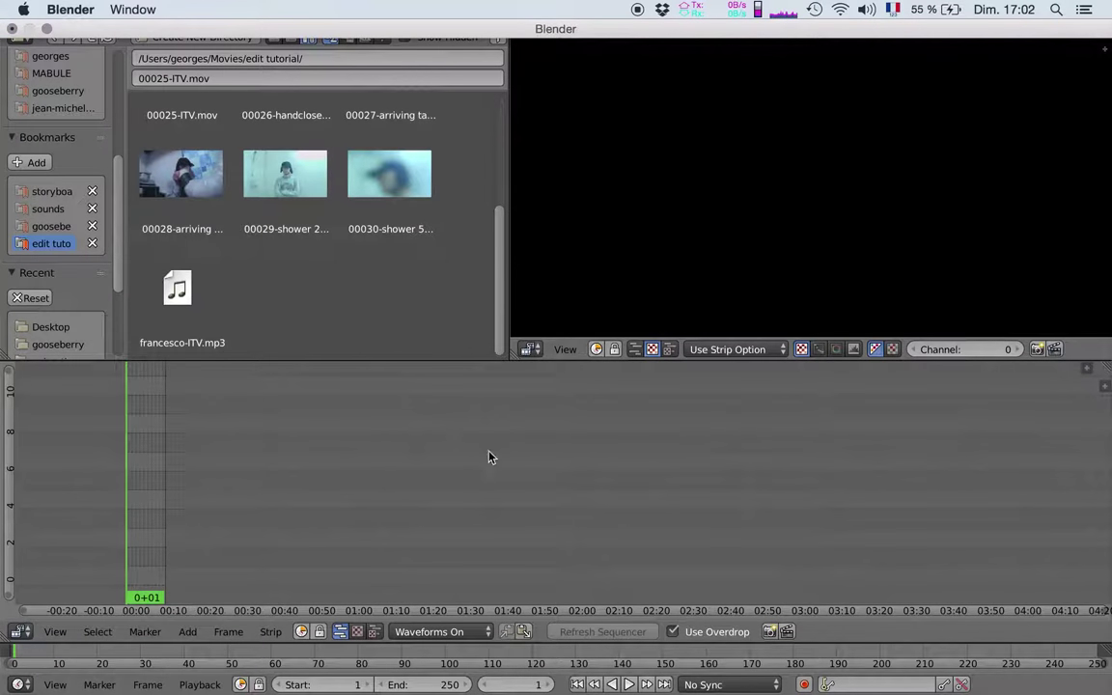
text(edit)
key(Return)
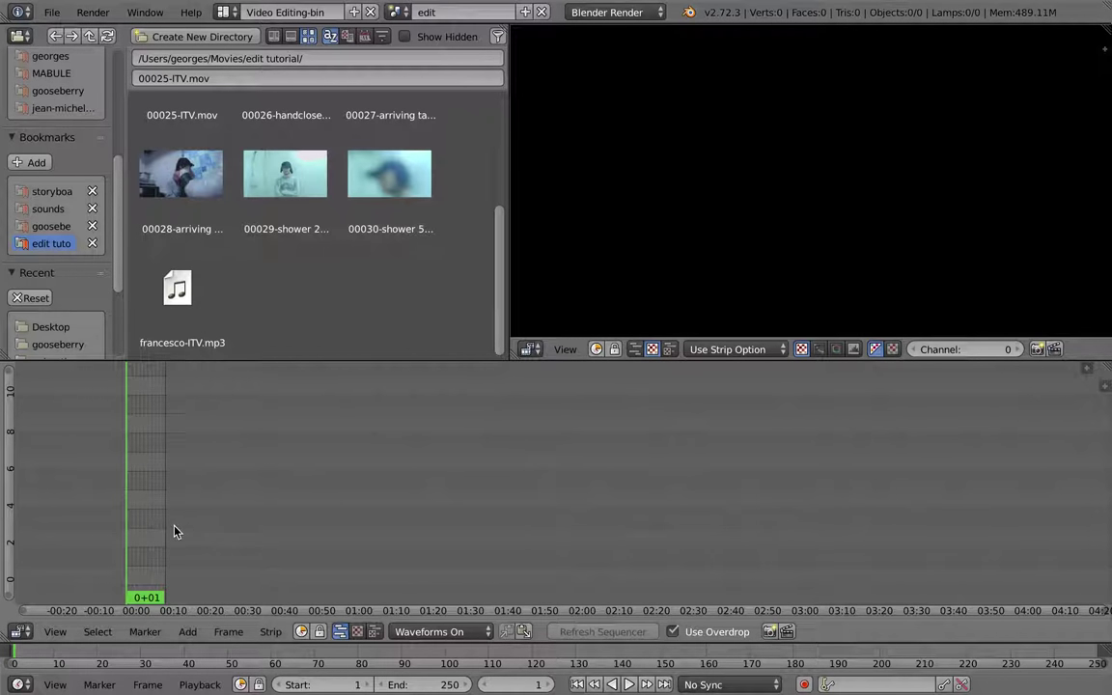
Set the end frame of the edit scene to 15000
drag(448, 682, 898, 652)
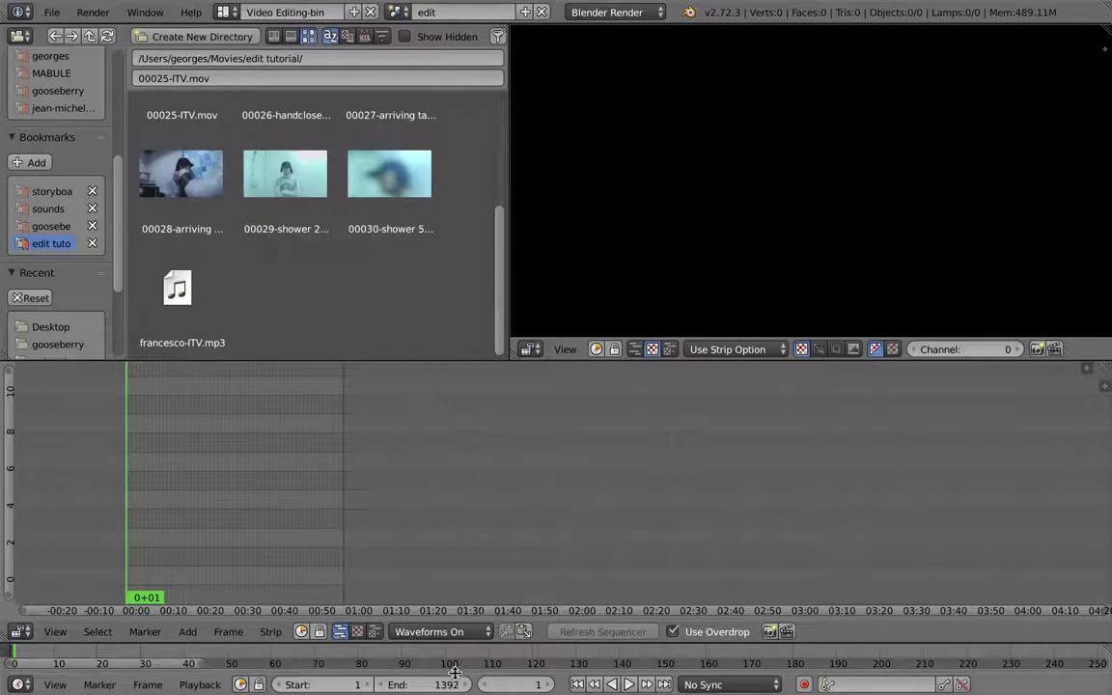
click(434, 680)
text(15000)
key(Return)
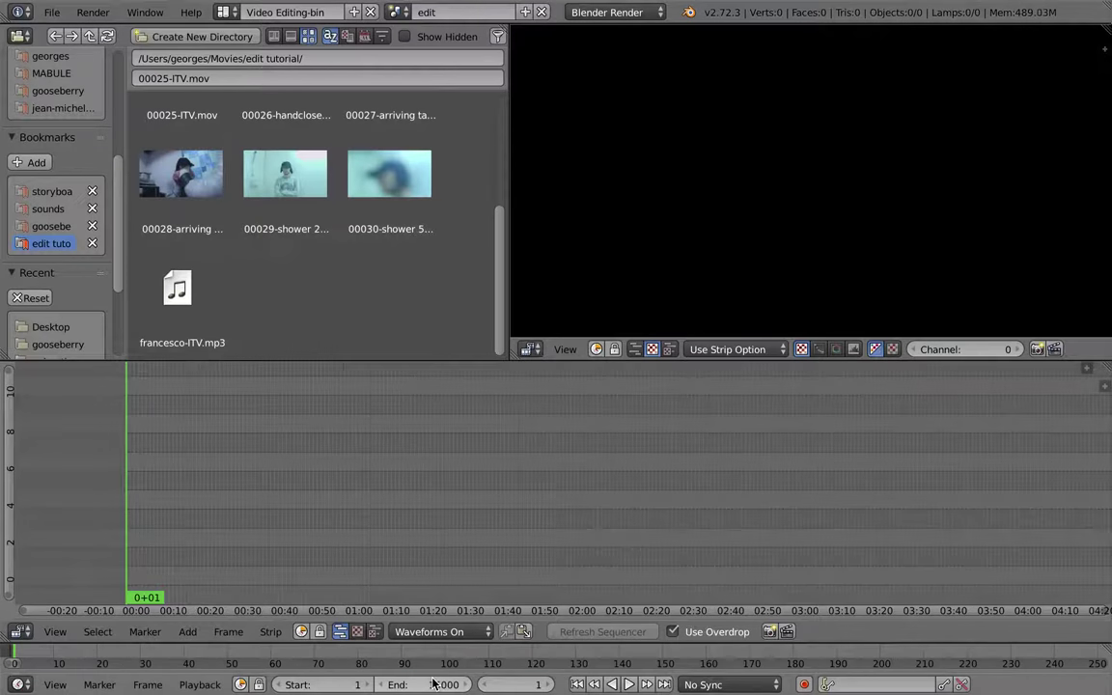
Add the Sync_itv scene as a scene strip at frame 1 of the edit scene's sequencer
middle_drag(185, 526, 483, 462)
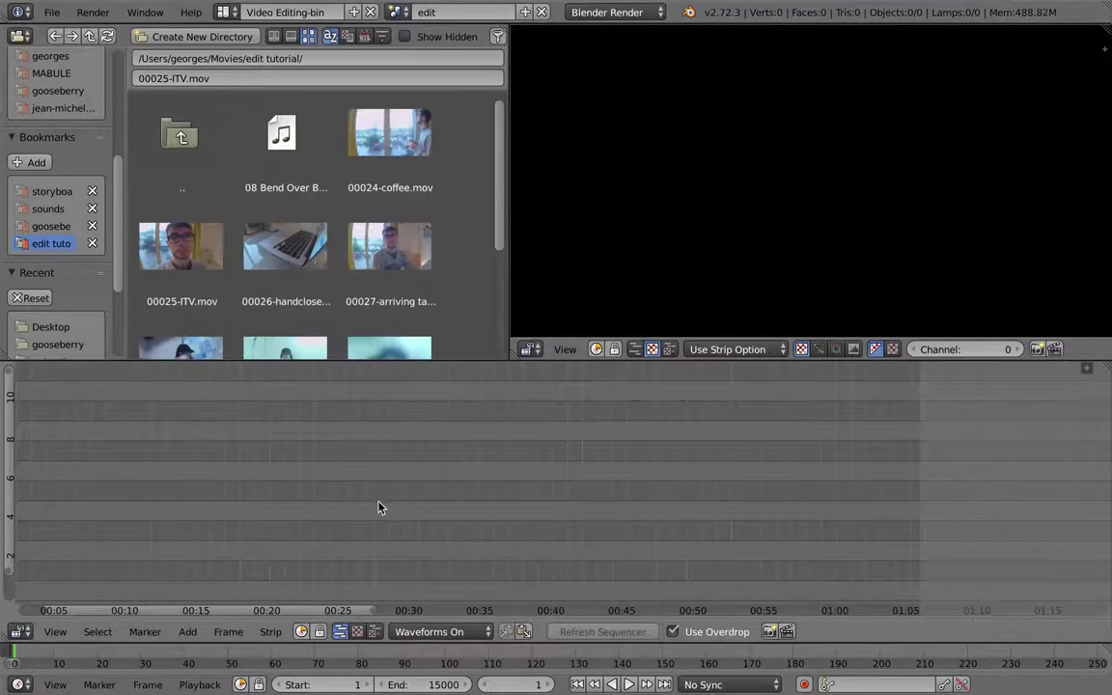
scroll(378, 507, down, 3)
key(Home)
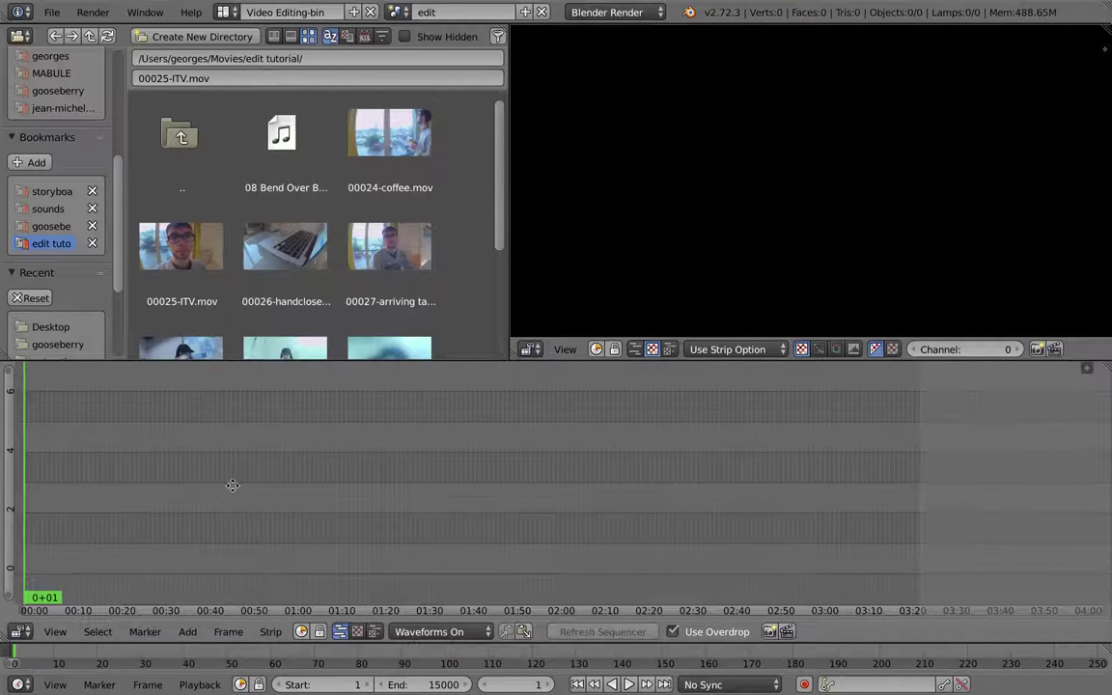
middle_drag(233, 485, 321, 486)
key(shift+a)
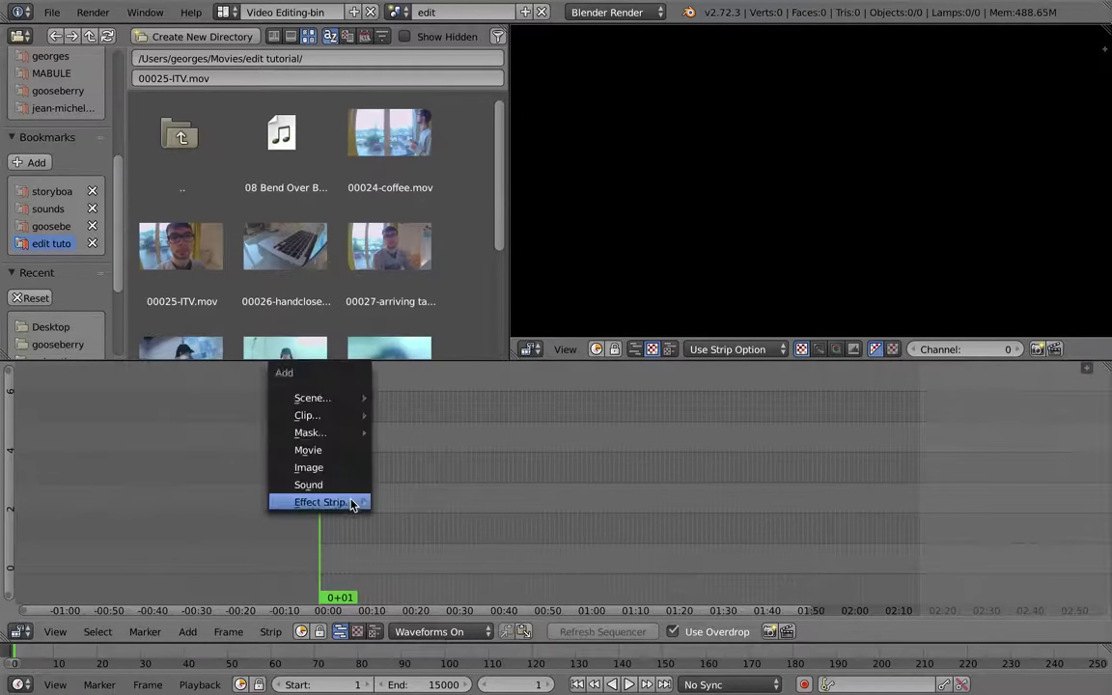
mouse_move(328, 408)
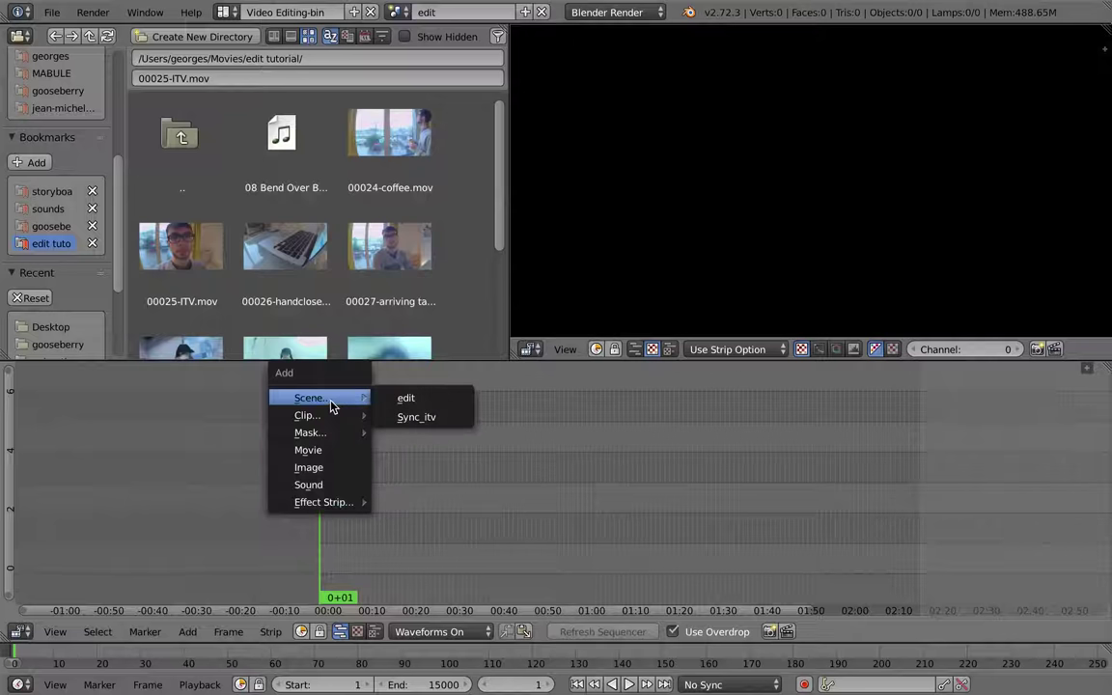
click(444, 423)
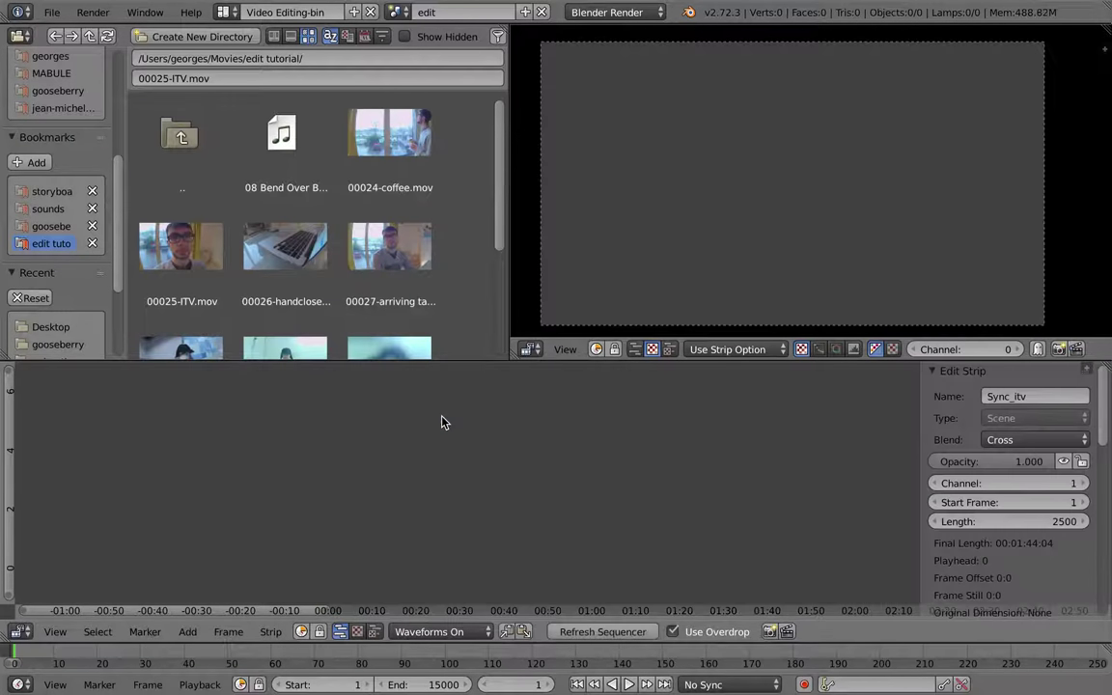
Turn off Use Overdrop and maximize the sequencer to view the Sync_itv strip, scrubbing the playhead back to 0+00
ctrl+middle_drag(443, 440, 421, 521)
click(673, 630)
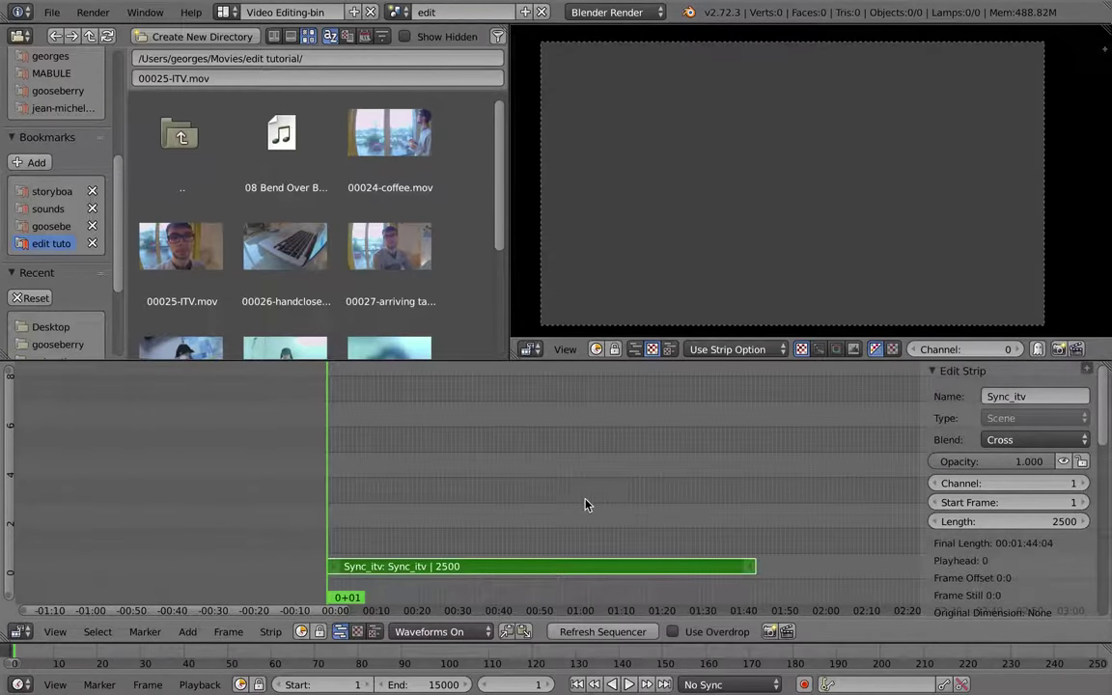
scroll(502, 512, left, 2)
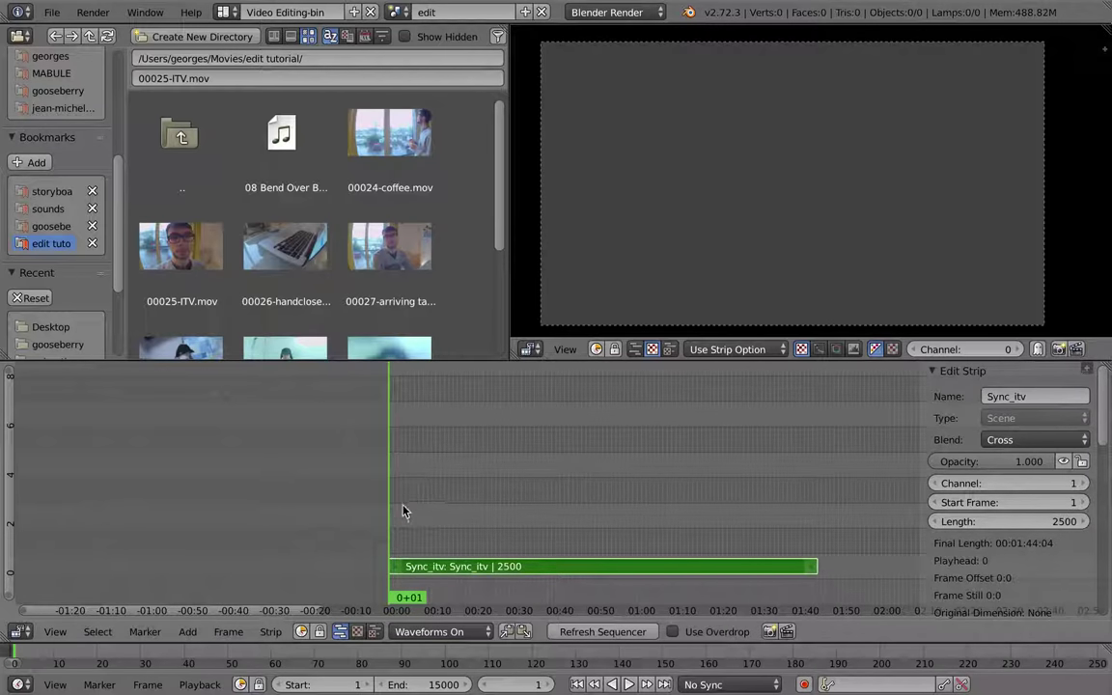
key(shift+space)
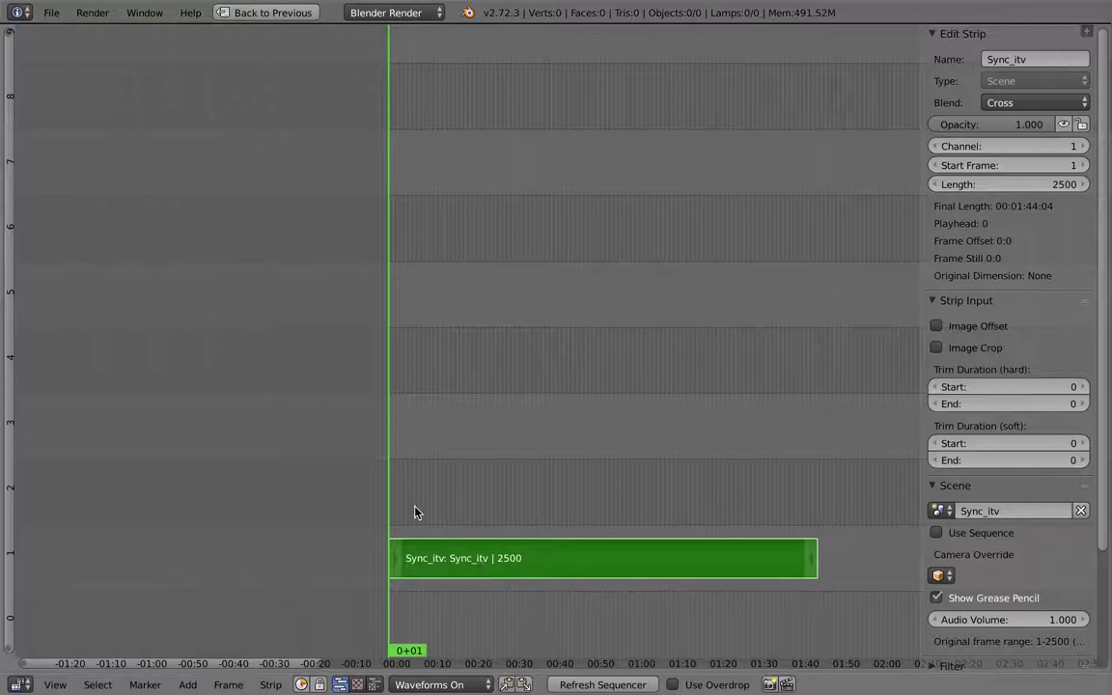
drag(415, 511, 391, 523)
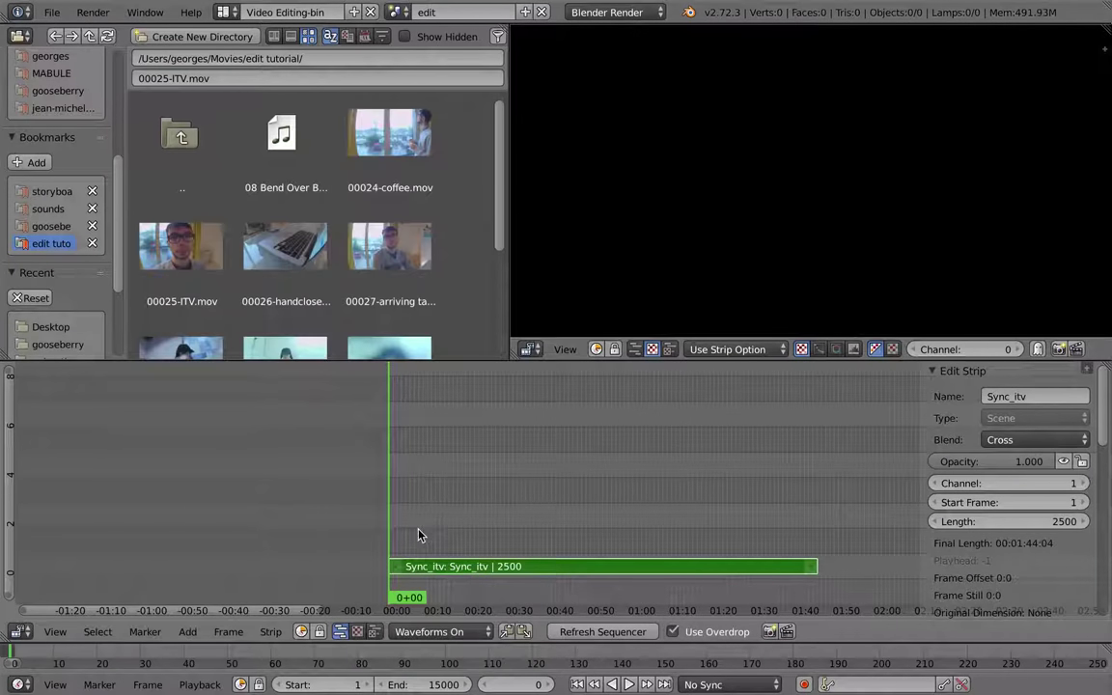
Move the playhead to frame 207 and enable Use Sequence for the Sync_itv strip
click(422, 530)
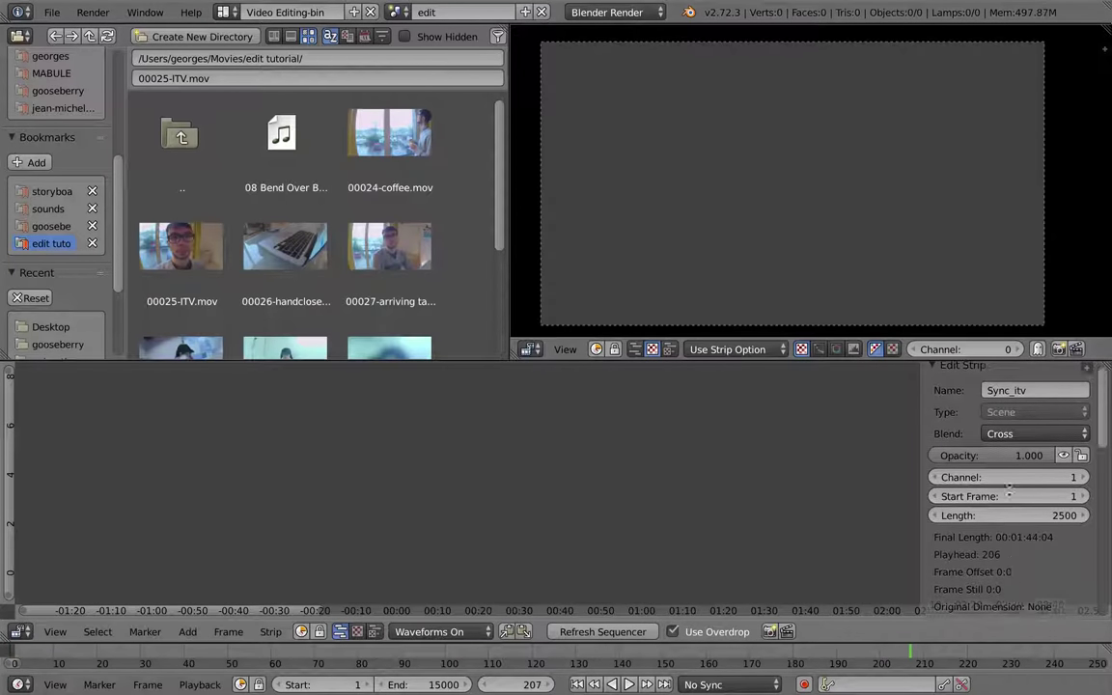
scroll(1004, 531, down, 10)
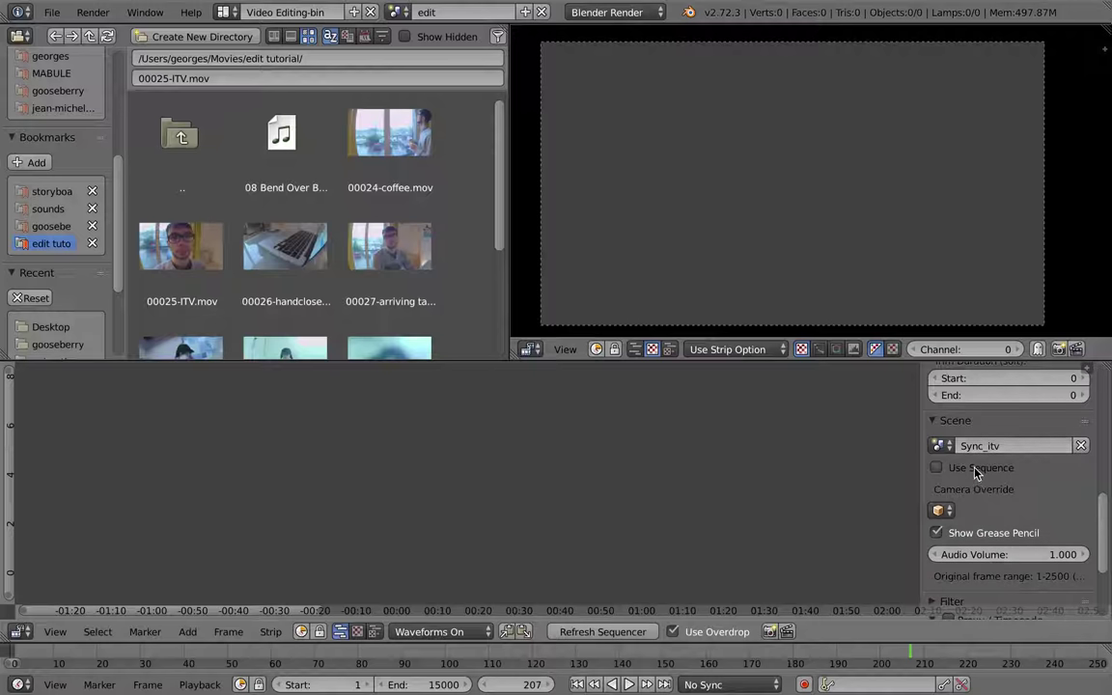
click(939, 470)
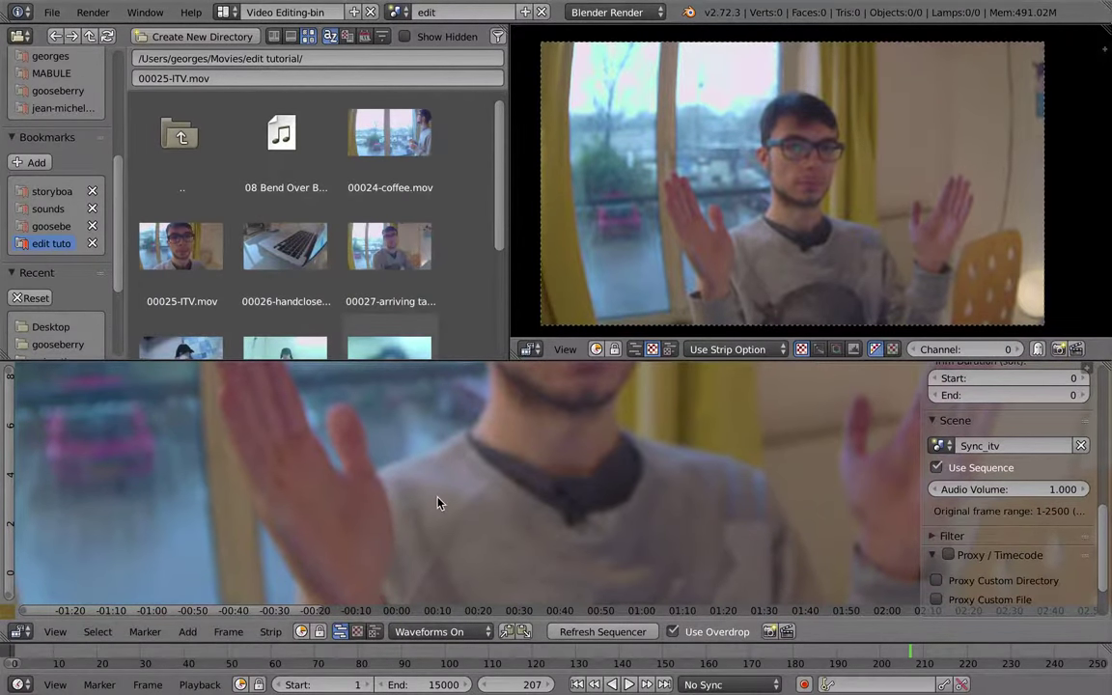
Switch to the UV Editing layout and set the edit scene's render resolution to 25% and frame rate to 25 fps
key(ctrl+Left)
click(920, 258)
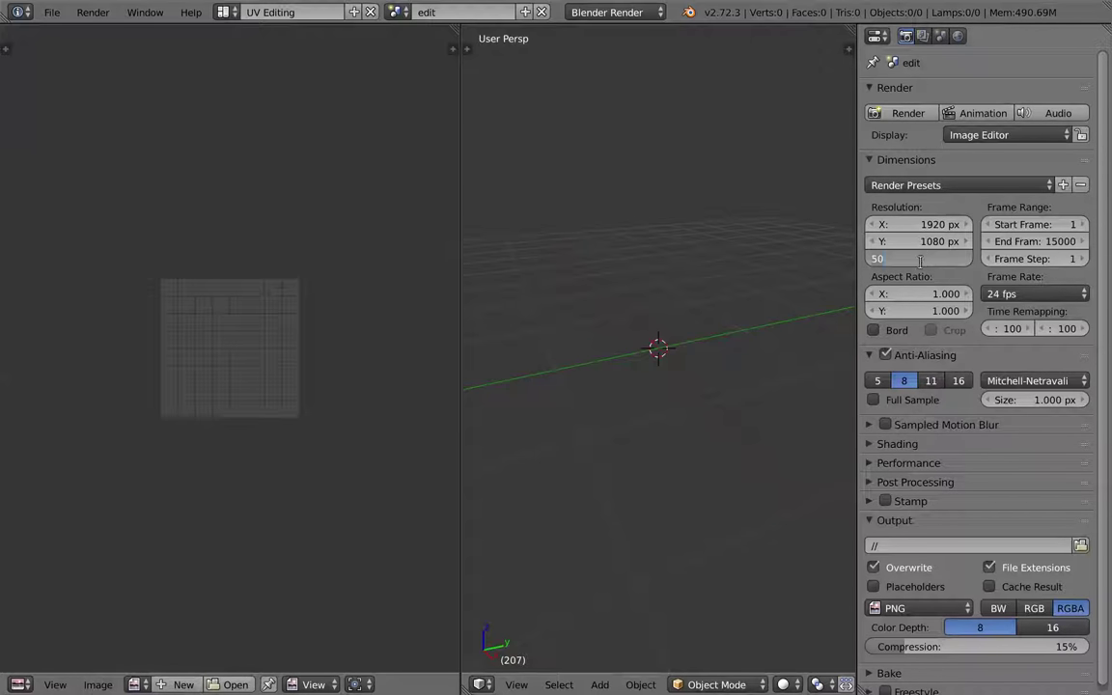
text(25)
key(Return)
click(1014, 294)
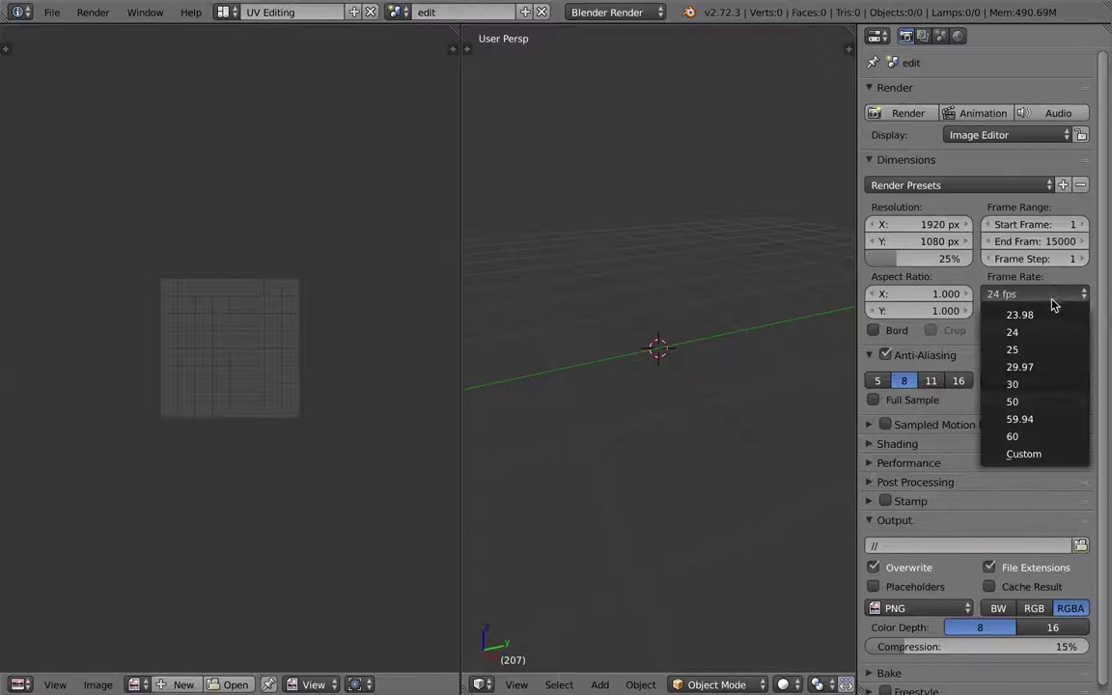
click(1048, 350)
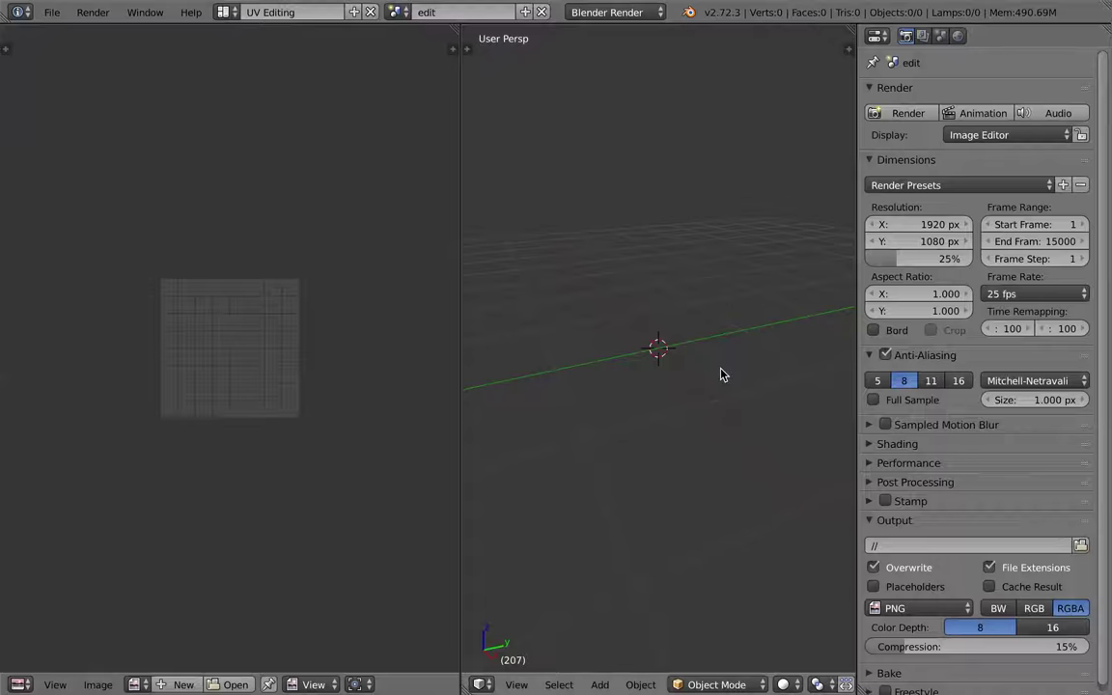
Return to the Video Editing-bin layout, maximize the sequencer with its properties hidden, and play the Sync_itv strip briefly from 8+07
key(ctrl+Right)
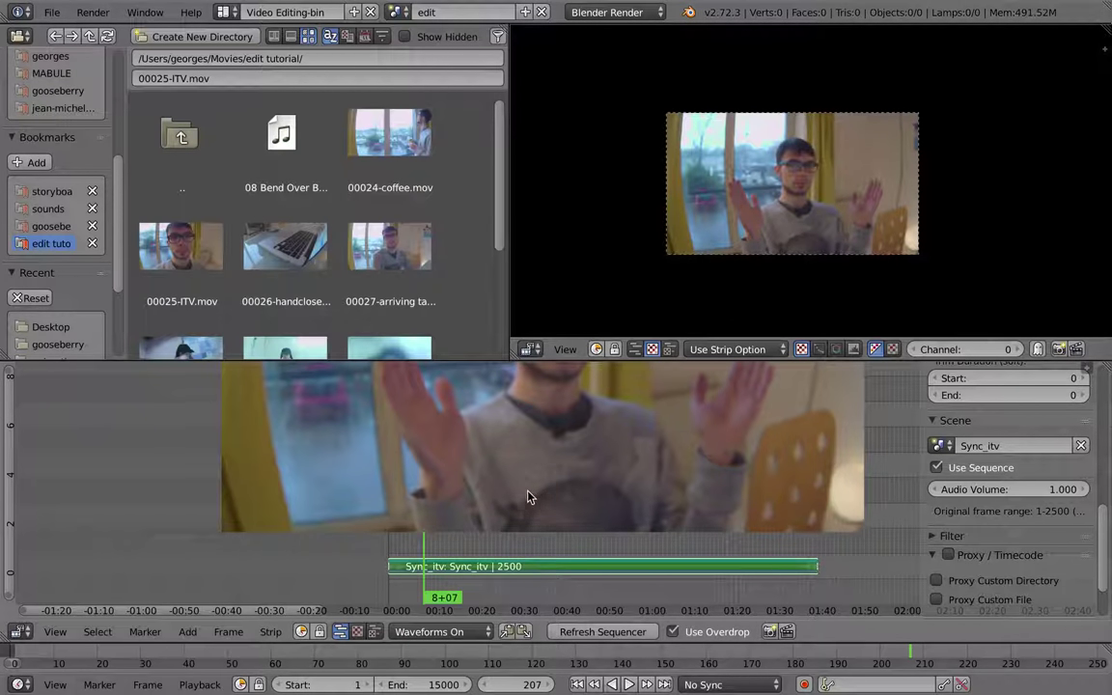
key(ctrl+Up)
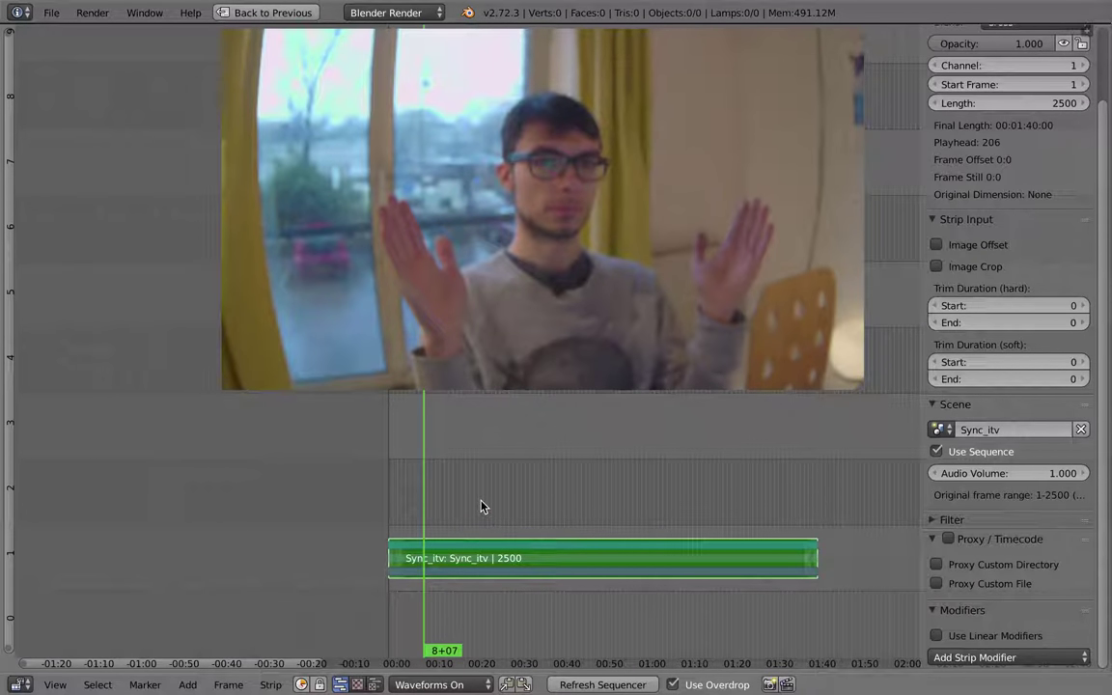
key(n)
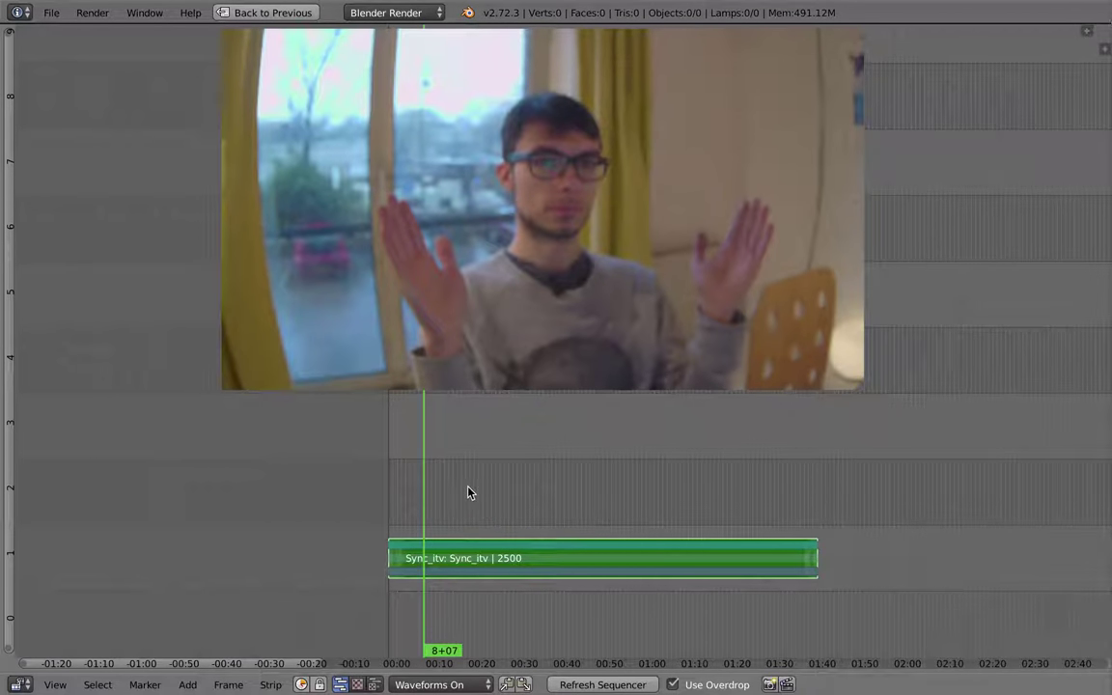
ctrl+middle_drag(468, 493, 374, 530)
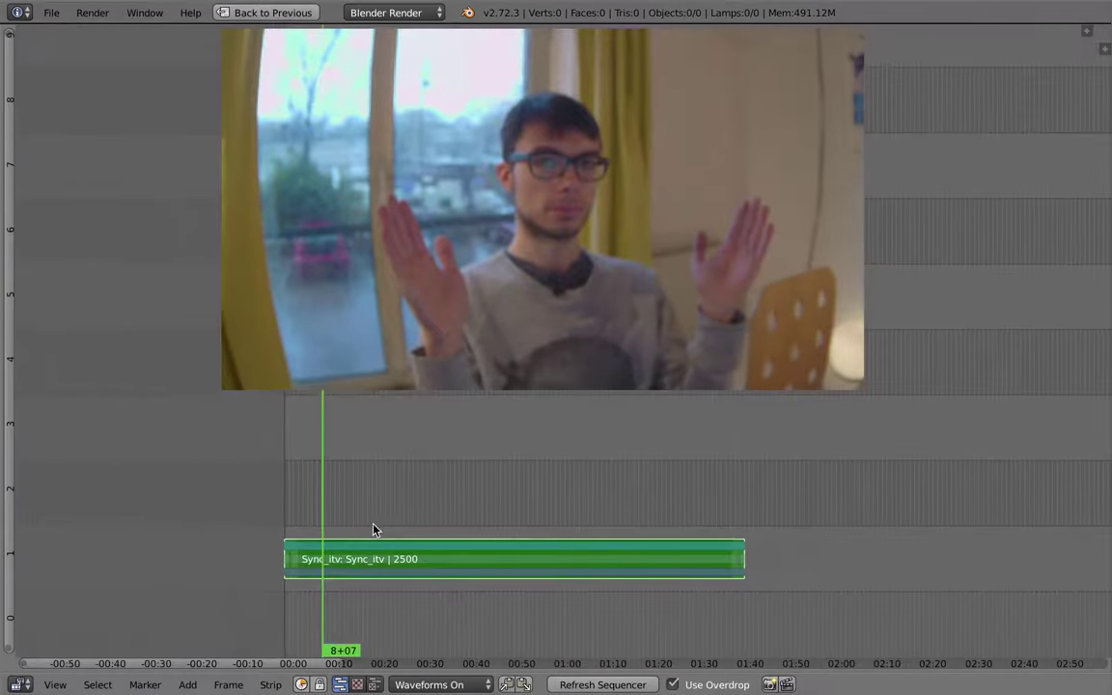
key(alt+a)
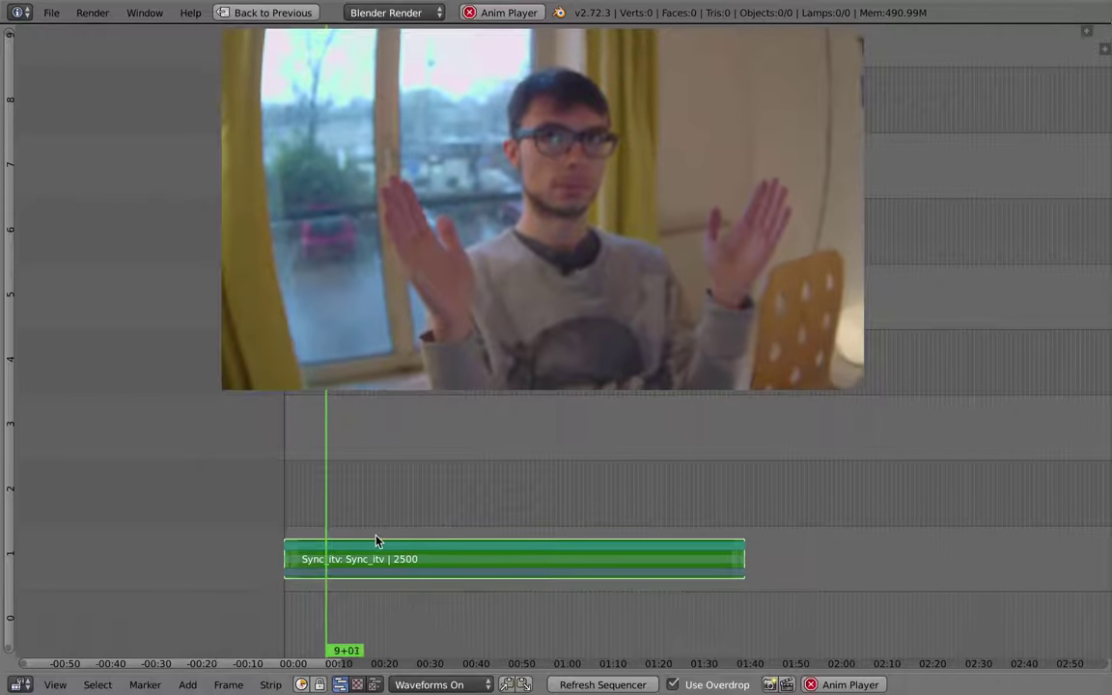
key(alt+a)
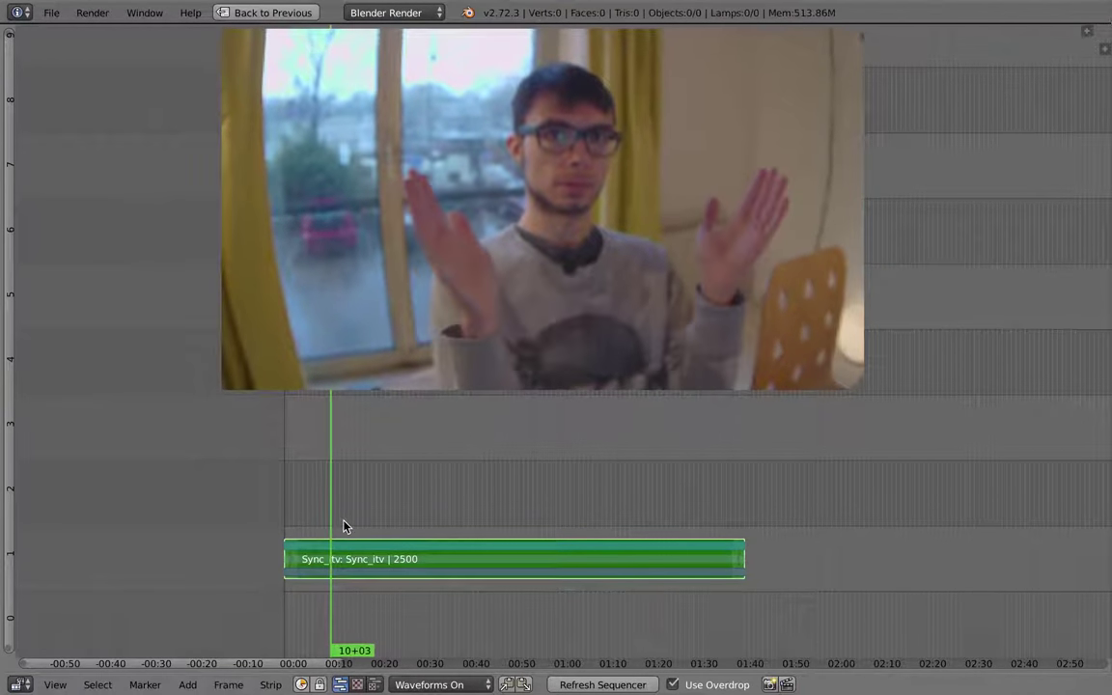
Set the playback sync mode to AV-sync and play the Sync_itv strip in the maximized sequencer up to 14+21
key(ctrl+Up)
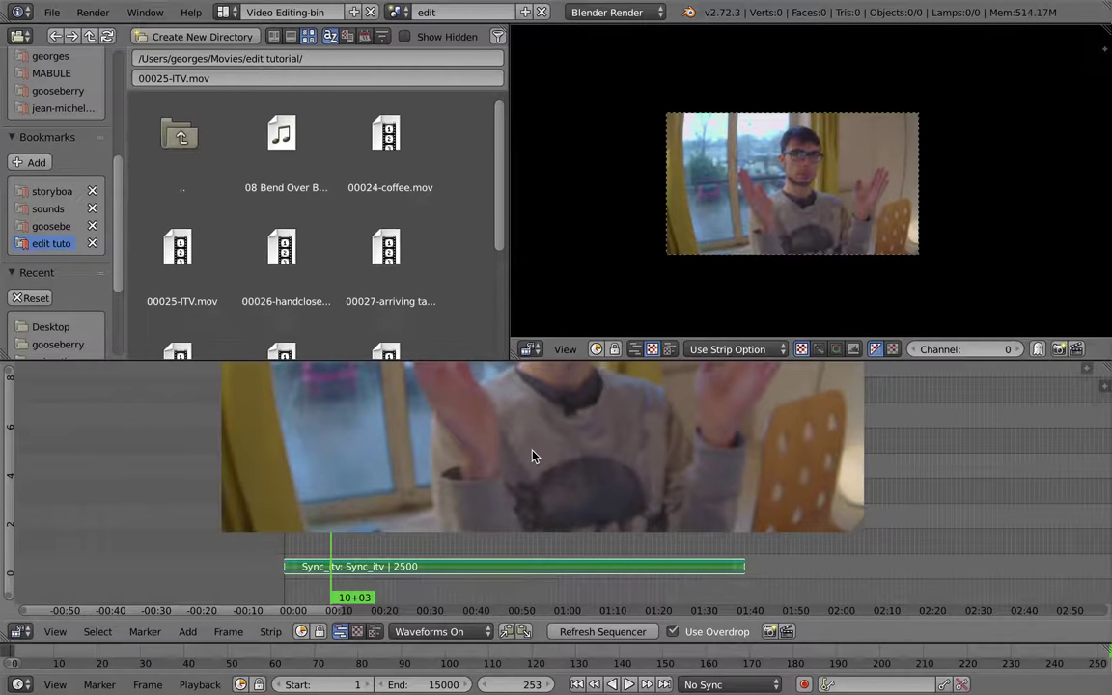
click(731, 684)
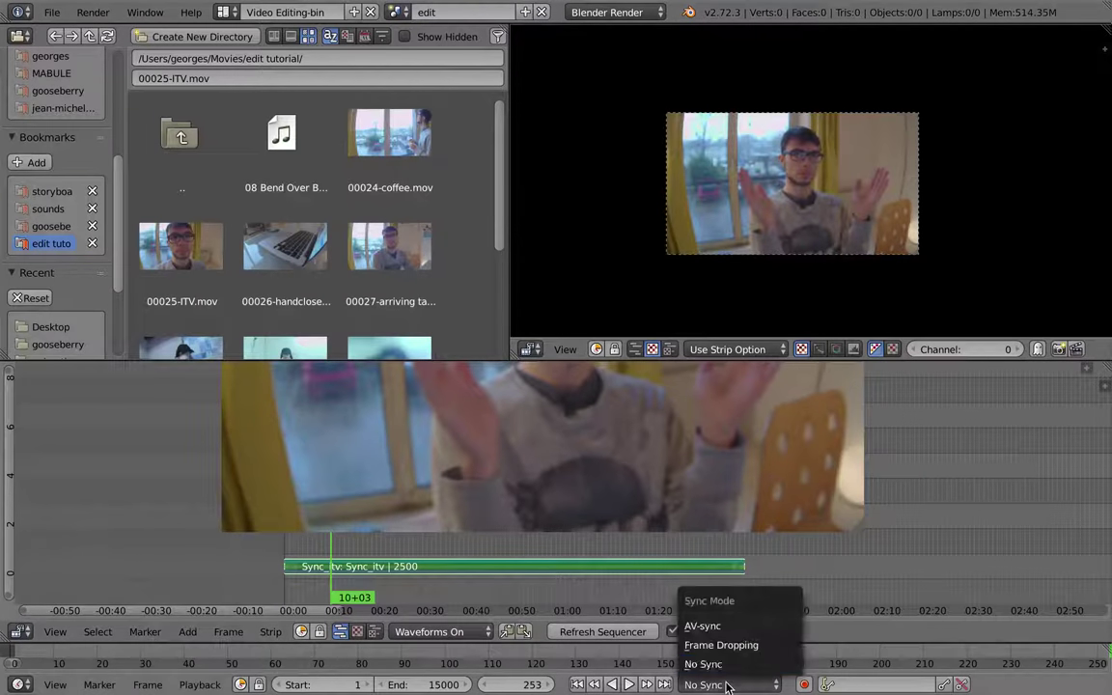
click(737, 623)
click(200, 684)
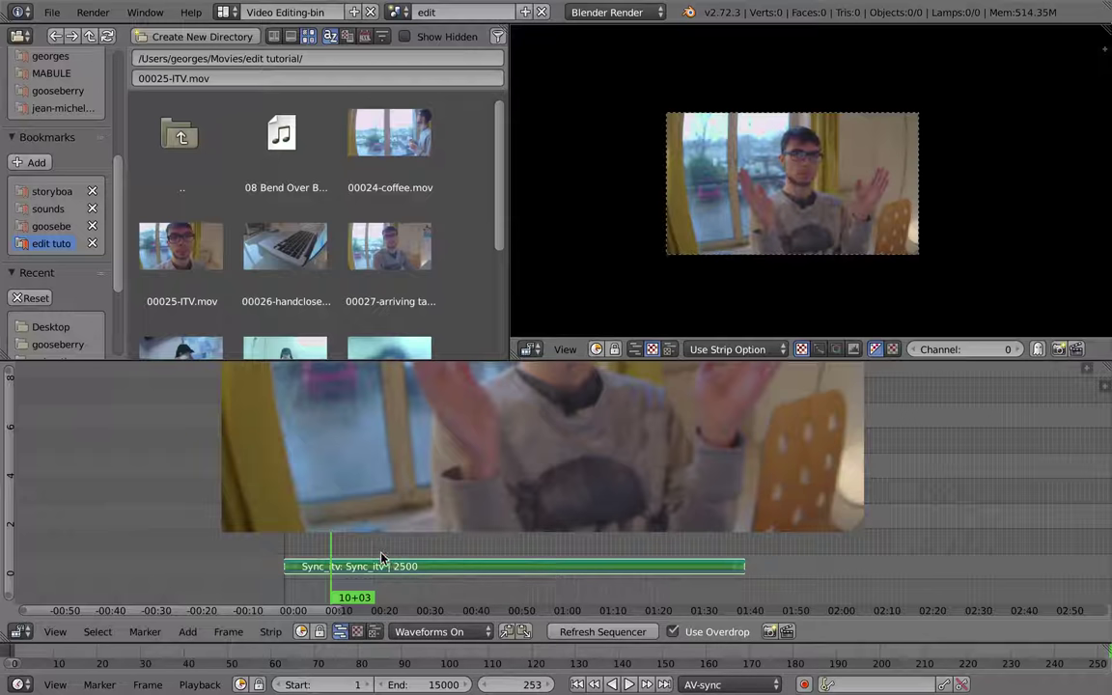
key(alt+a)
key(shift+space)
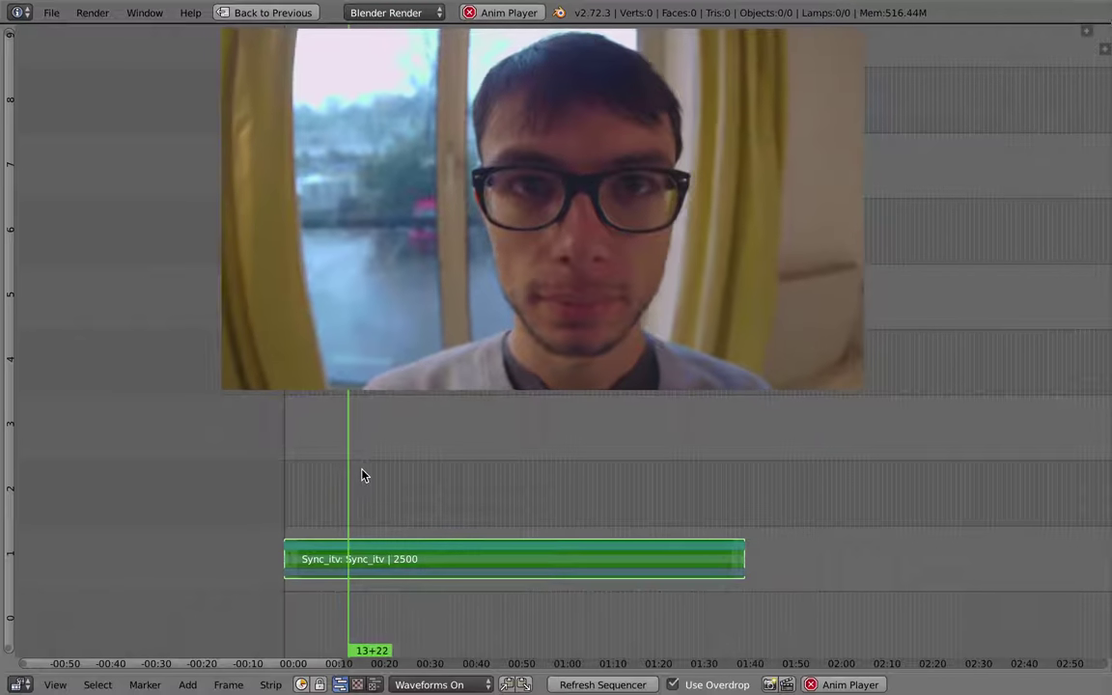
key(alt+a)
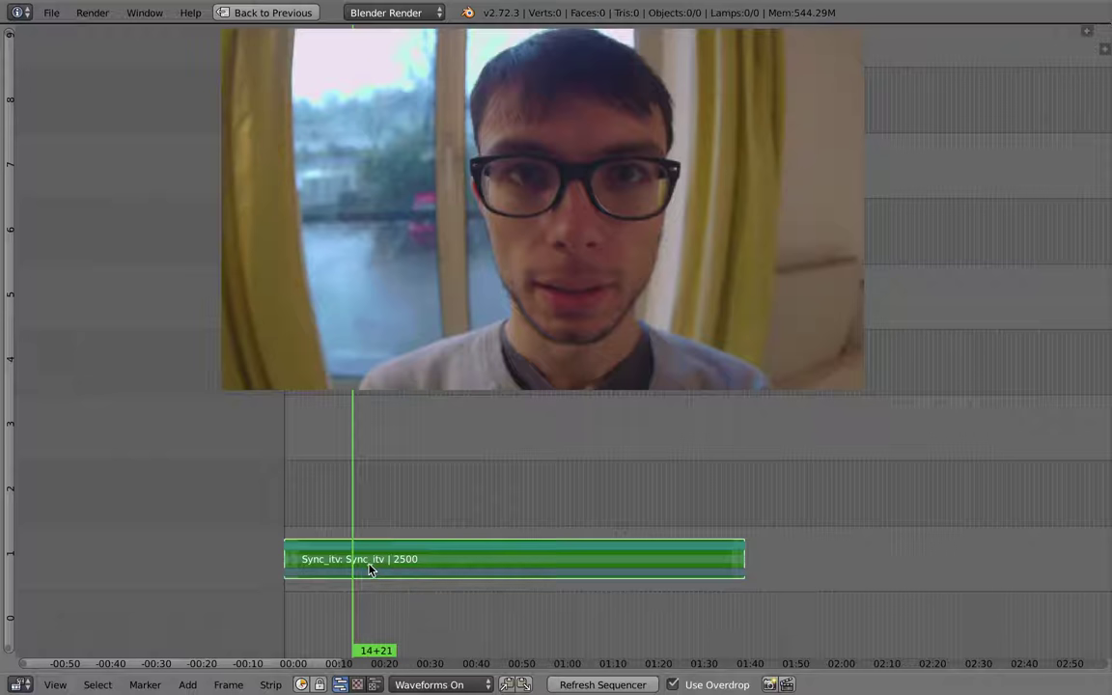
Trim the start of the Sync_itv strip to frame 358 and scrub the playhead to 20+10
scroll(367, 574, up, 3)
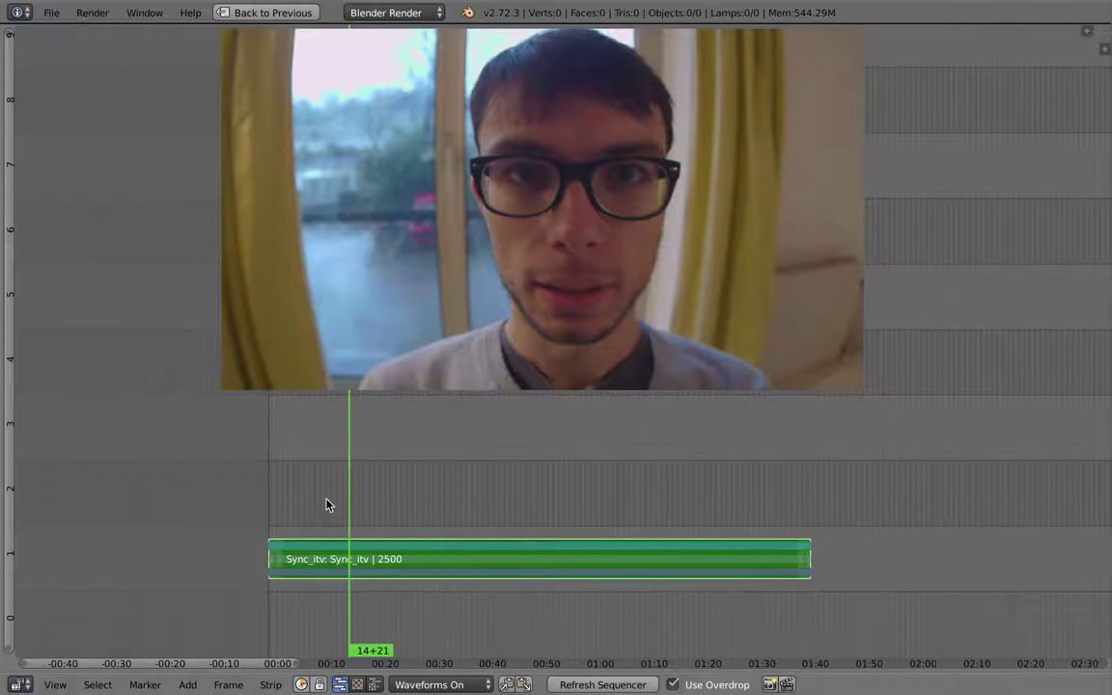
middle_drag(359, 552, 434, 503)
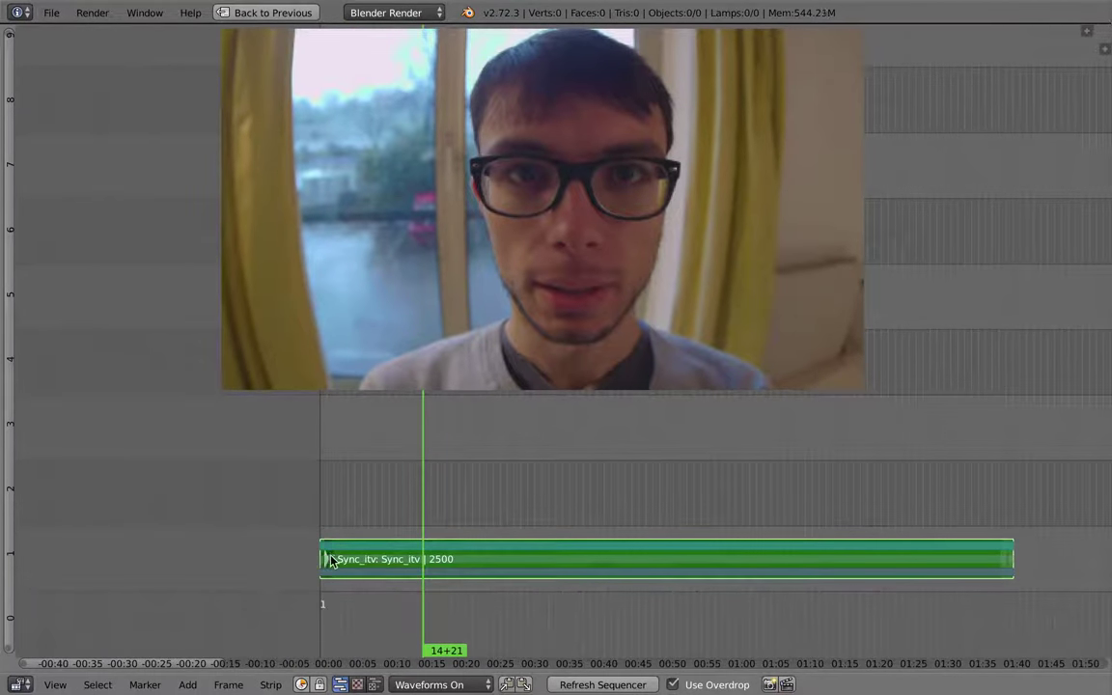
key(g)
click(429, 559)
drag(431, 557, 462, 549)
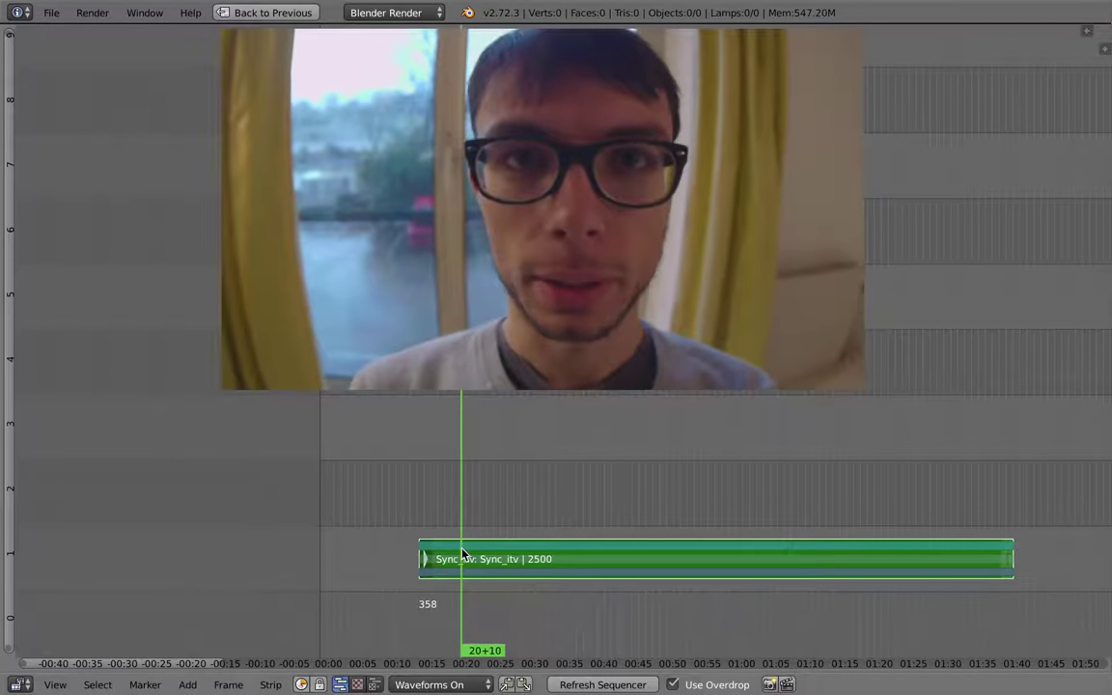
Play the strip on to about 54 seconds and trim its start to frame 1328 during playback
key(alt+a)
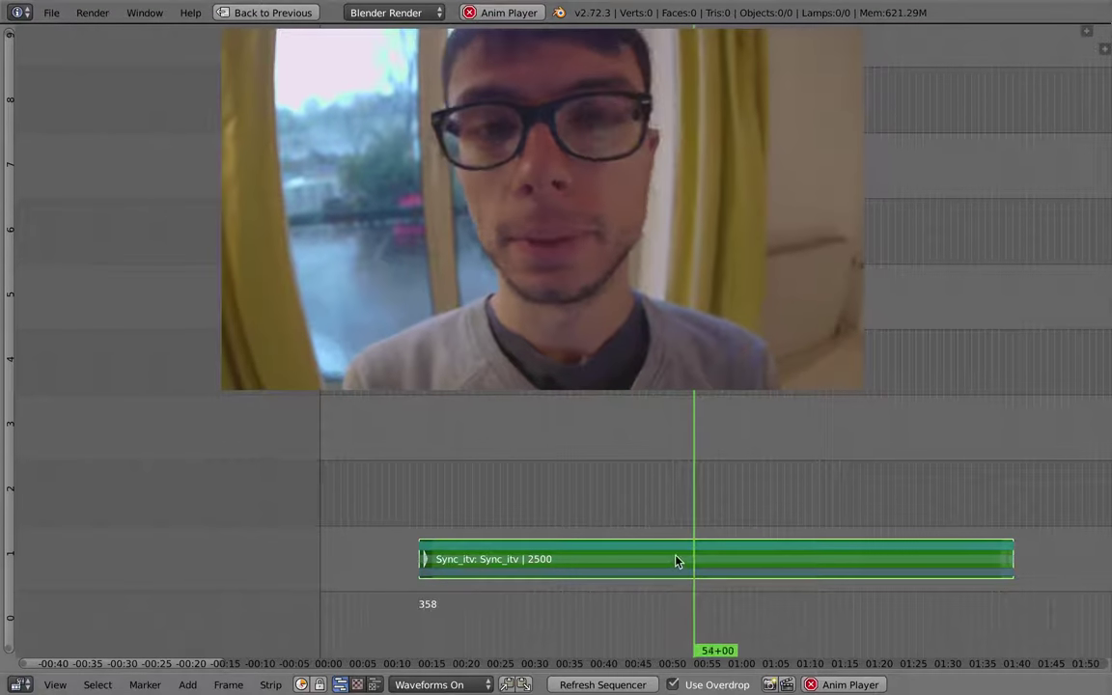
click(671, 558)
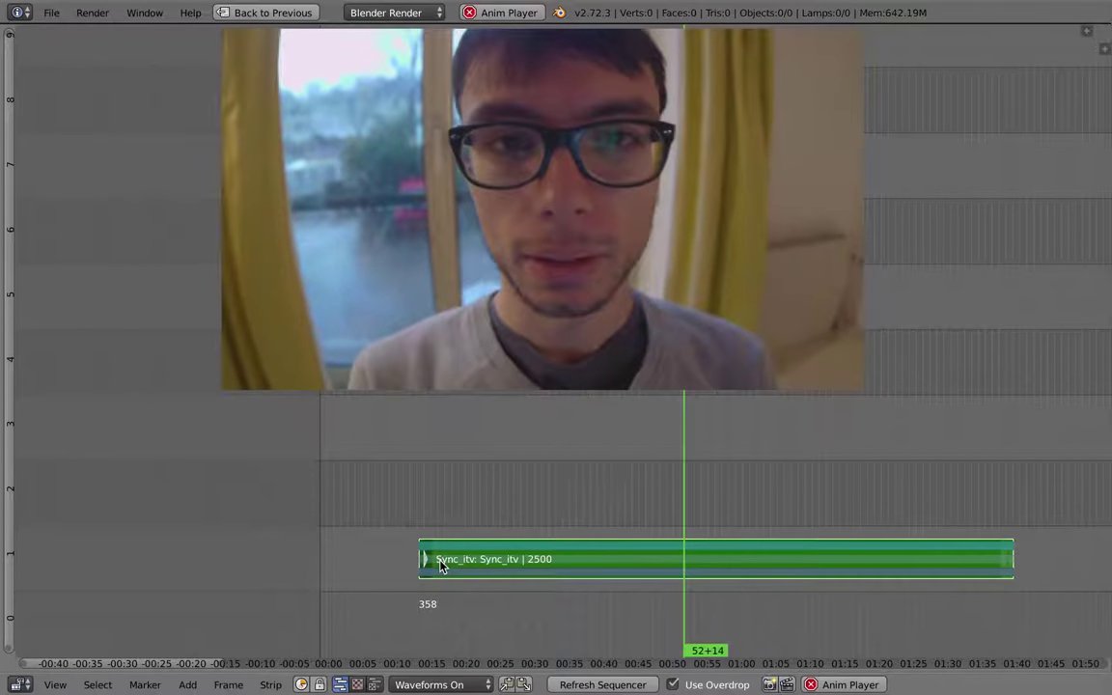
key(shift+s)
key(alt+a)
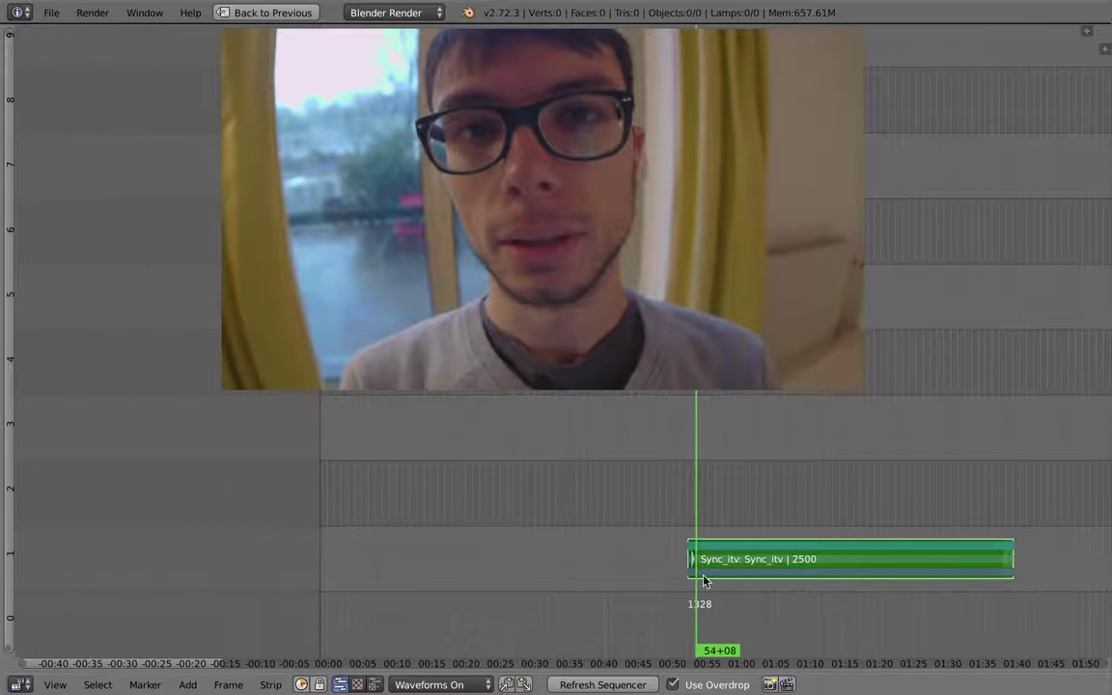
Select the Sync_itv strip's end handle and place the playhead at 52+18, just before the strip's start
middle_drag(911, 546, 878, 543)
right_click(974, 559)
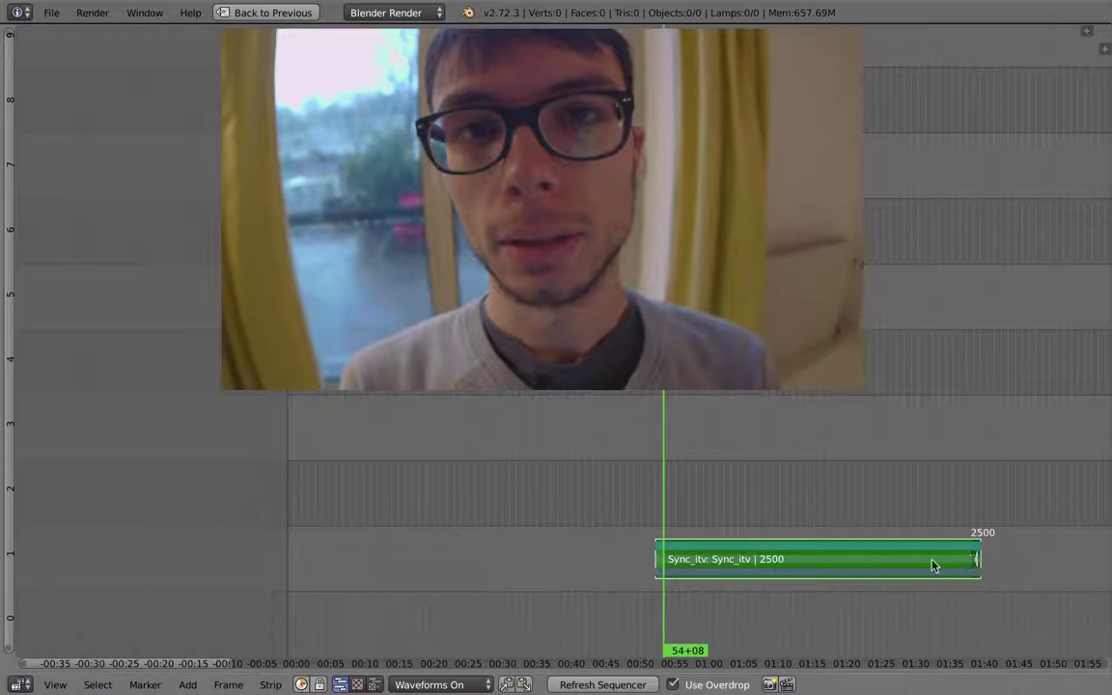
ctrl+middle_drag(702, 597, 720, 602)
middle_drag(647, 562, 556, 556)
click(505, 543)
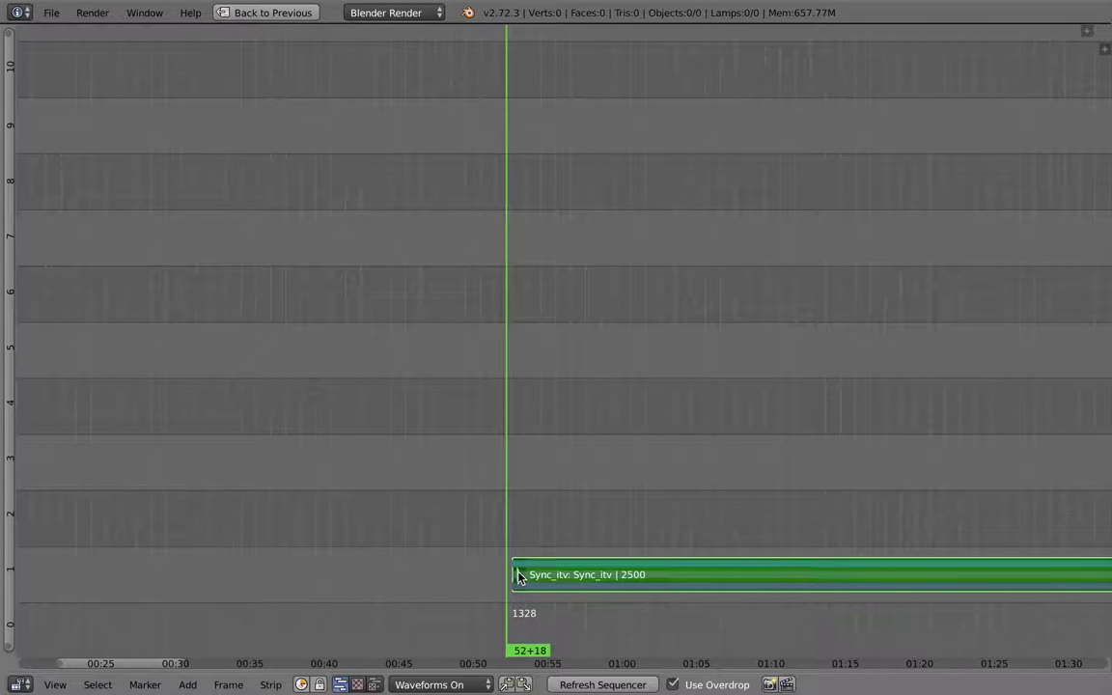
Reselect the Sync_itv strip's start handle, snap it to frame 1194 and 1302 in turn, and put the playhead at 51+09
key(g)
right_click(501, 561)
drag(591, 542, 464, 596)
key(shift+s)
click(431, 516)
key(shift+s)
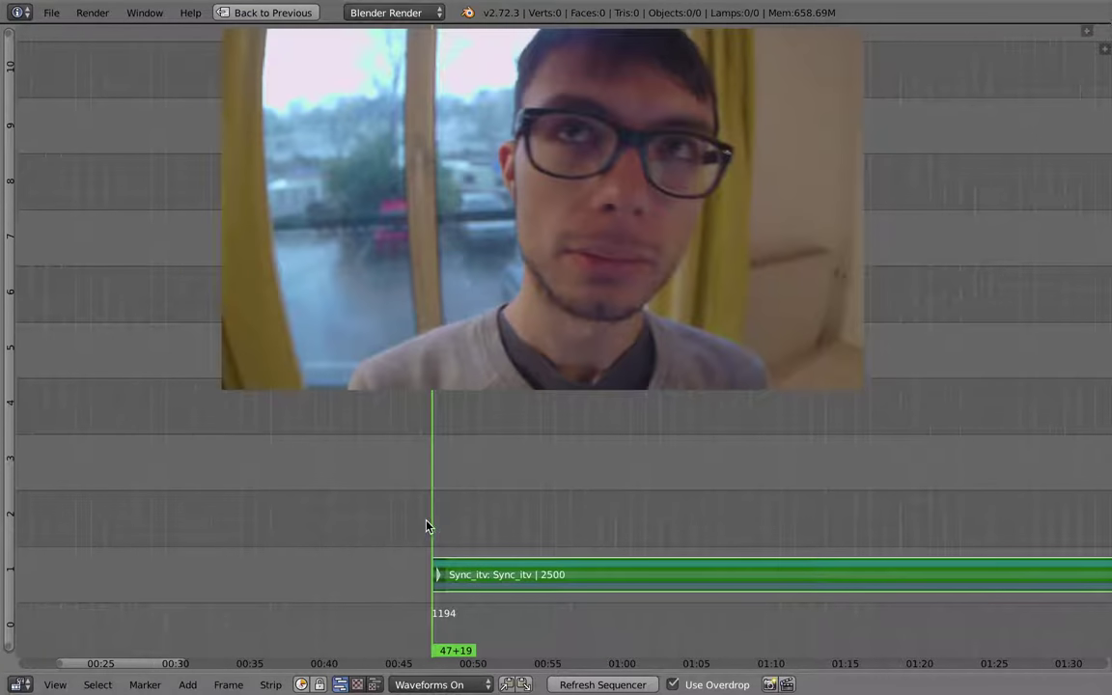
click(495, 545)
key(shift+s)
click(485, 521)
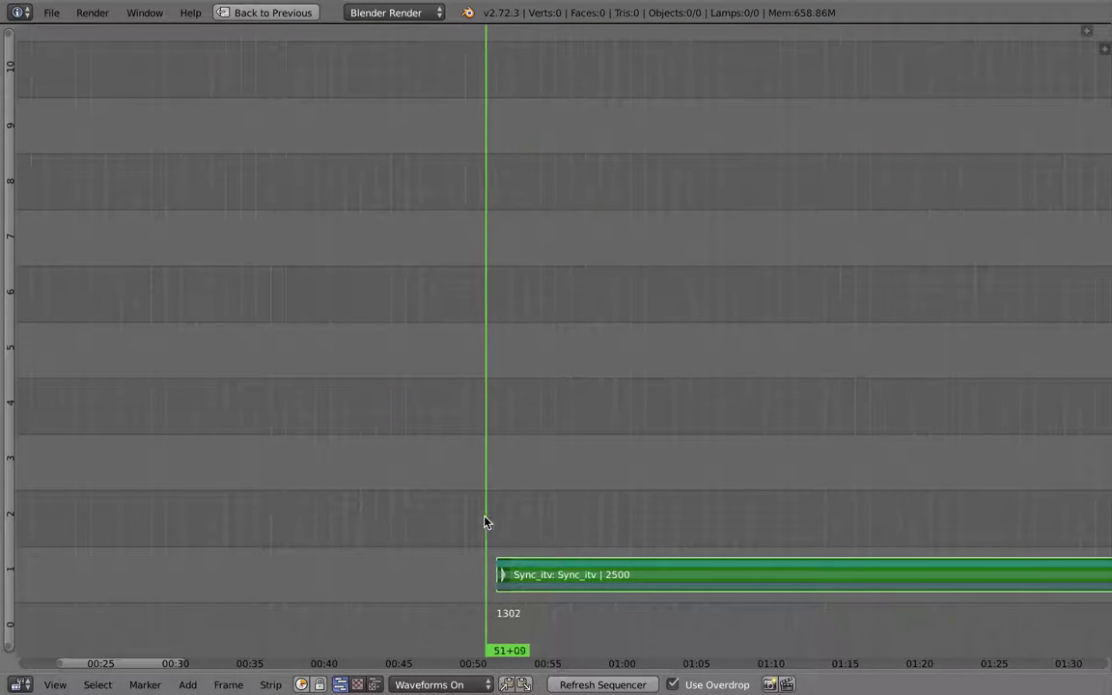
Play the trimmed Sync_itv strip and cut it at about 01:11, stopping playback at 01:11+15
key(alt+a)
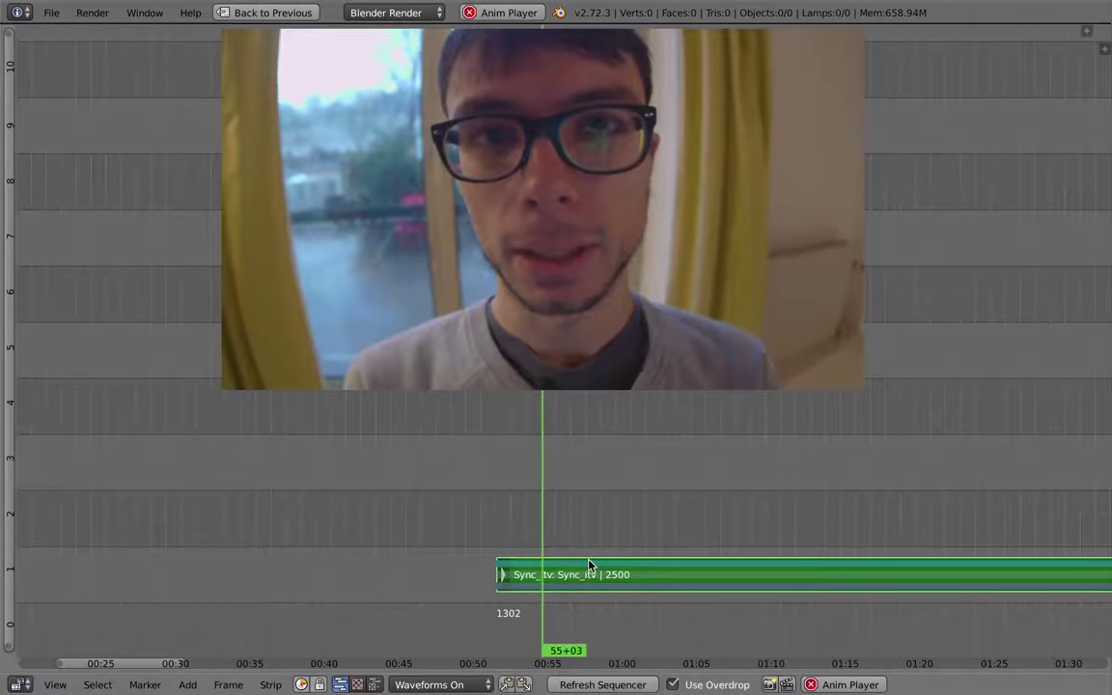
middle_drag(577, 481, 356, 476)
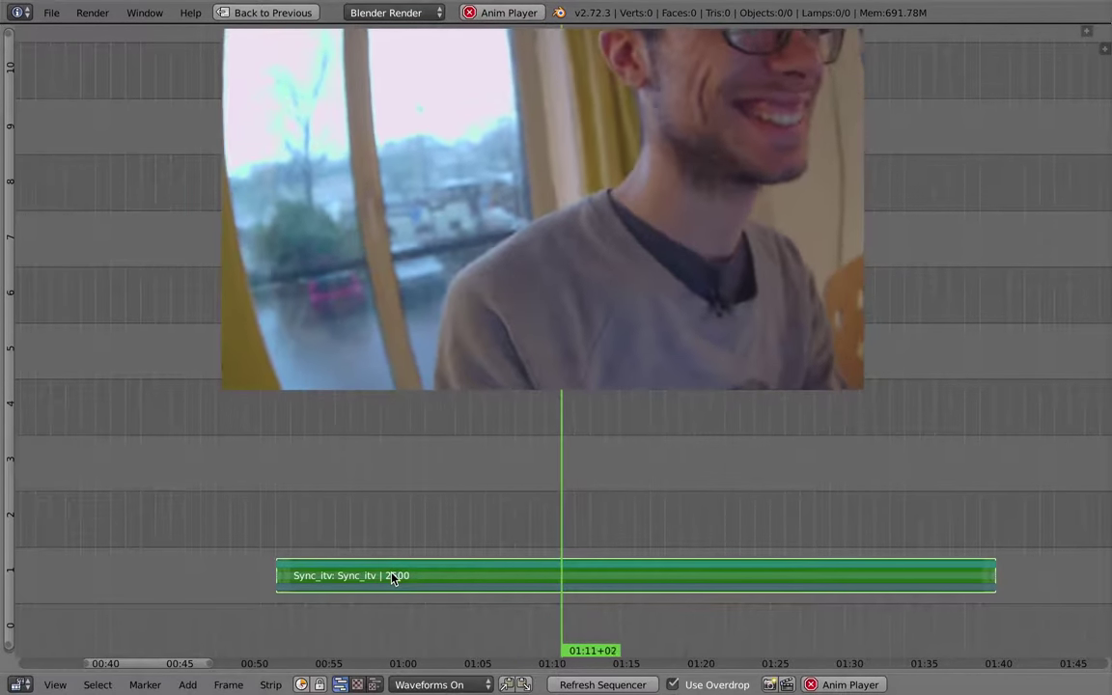
key(k)
key(alt+a)
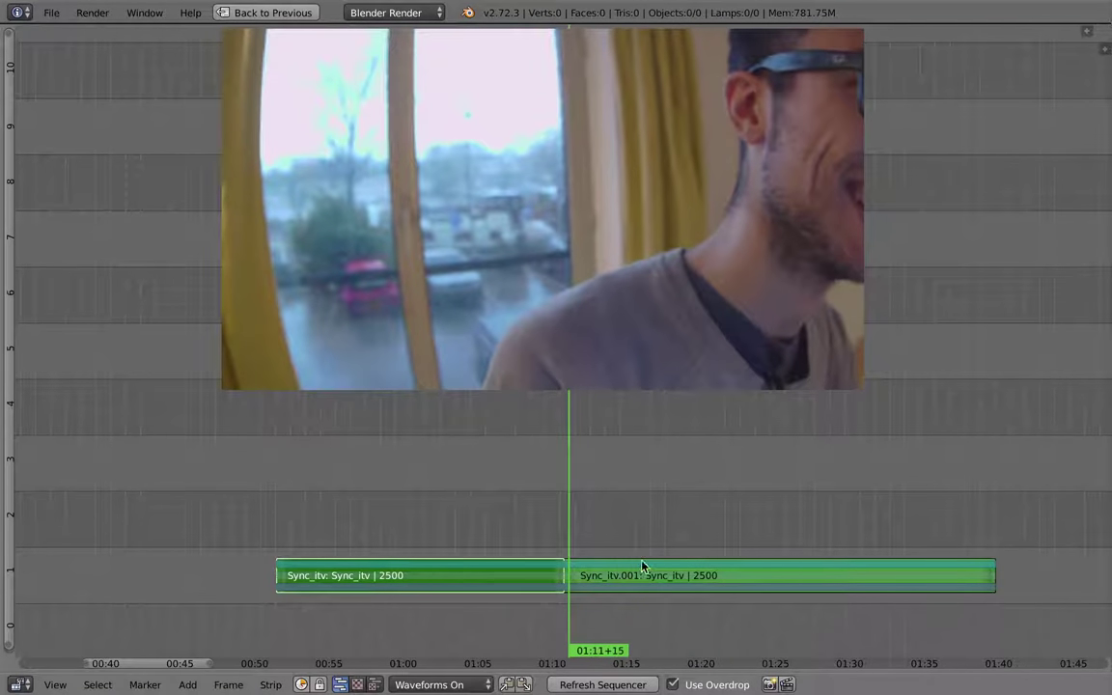
Select the remaining part after the cut and cut it again at 01:15+11
right_click(644, 569)
click(630, 548)
click(626, 522)
key(k)
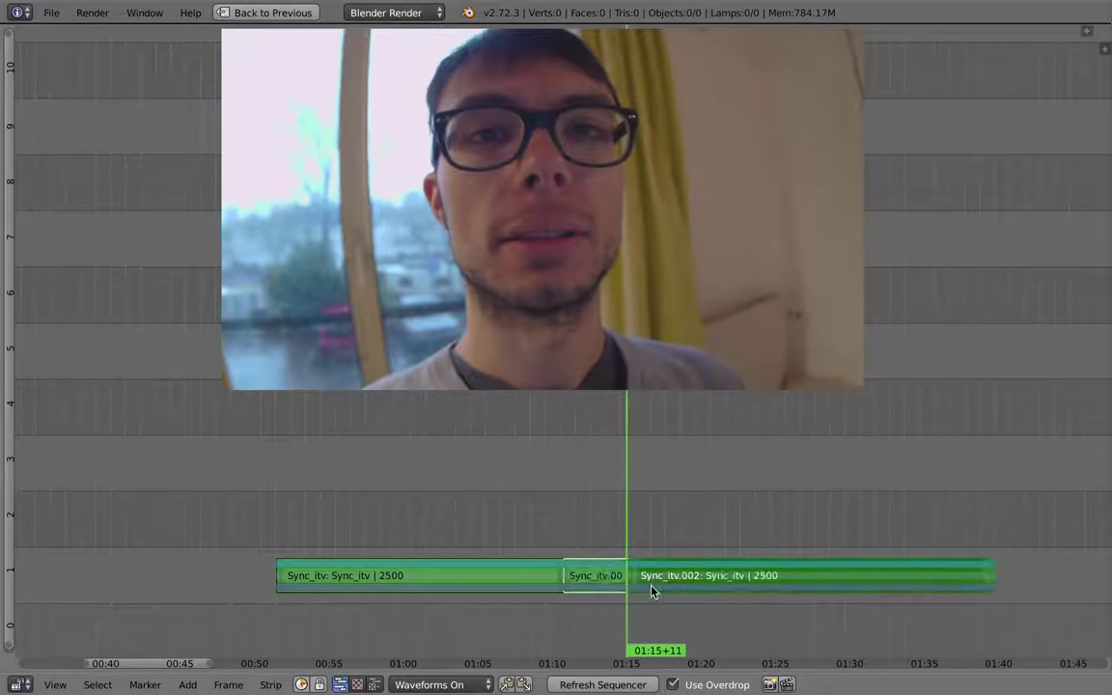
Delete the short middle piece between the two cuts and put the playhead at 01:11+15
right_click(663, 574)
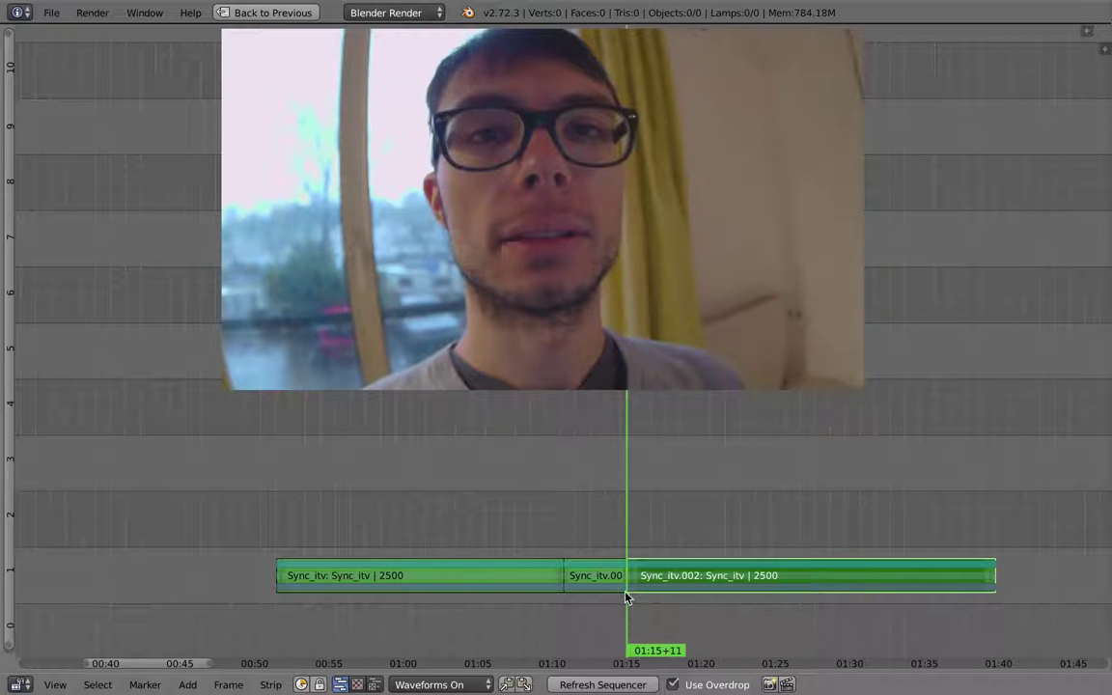
right_click(599, 576)
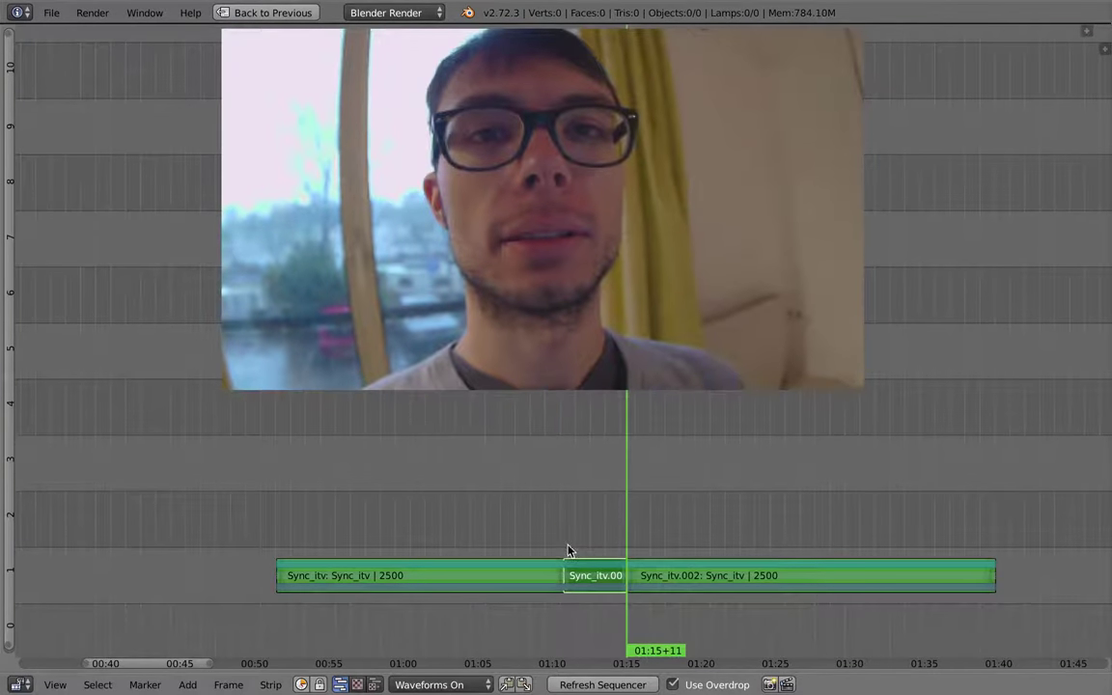
click(569, 548)
key(x)
click(585, 564)
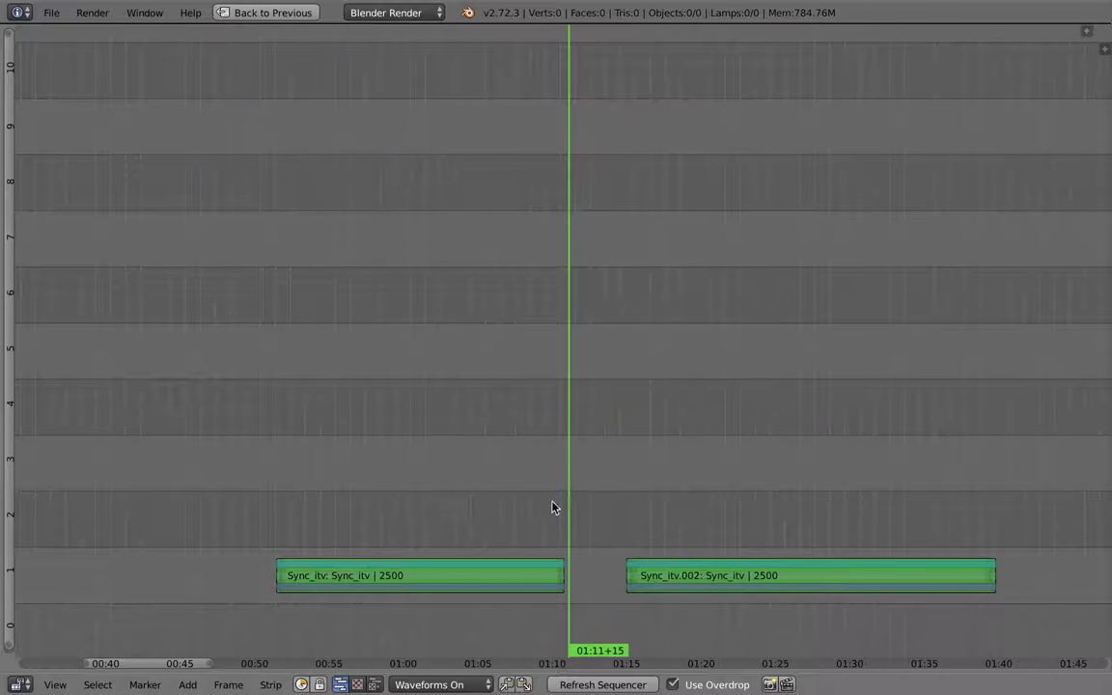
Select the first Sync_itv strip and scrub through it, leaving the playhead at 01:05+08
click(555, 536)
right_click(526, 574)
drag(527, 541, 347, 527)
mouse_move(471, 529)
mouse_down()
mouse_move(454, 529)
mouse_move(477, 533)
mouse_up()
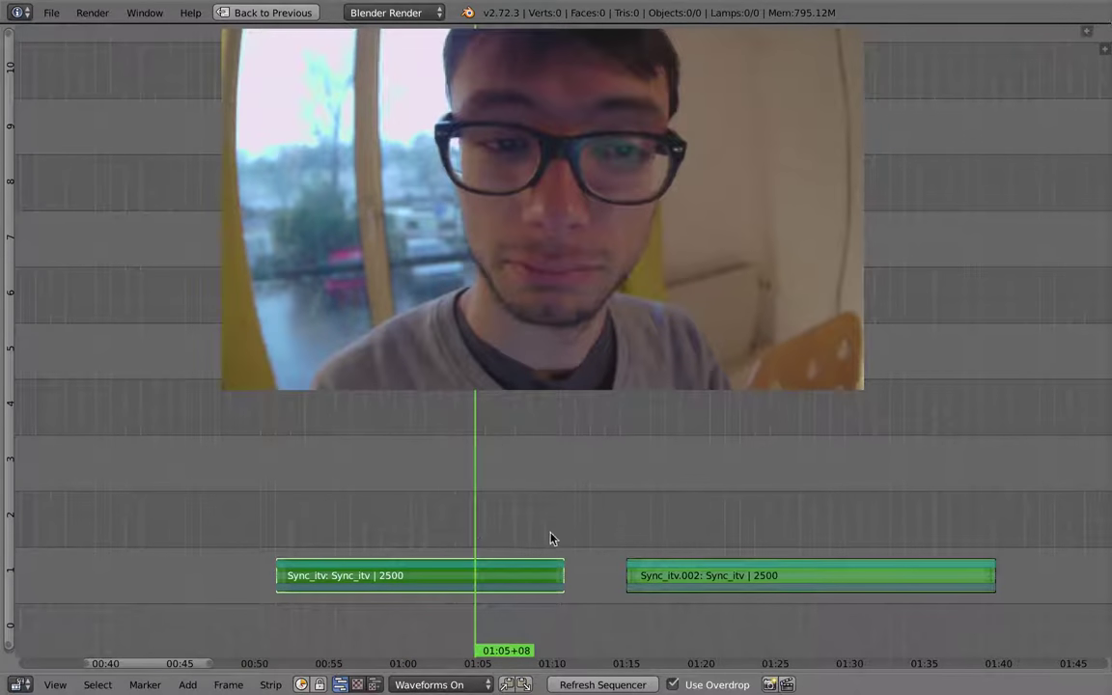
Shift the Sync_itv.002 strip about 5 seconds later so it starts at about 01:20, and place the playhead at 01:07+15
right_click(709, 576)
right_drag(709, 575, 785, 573)
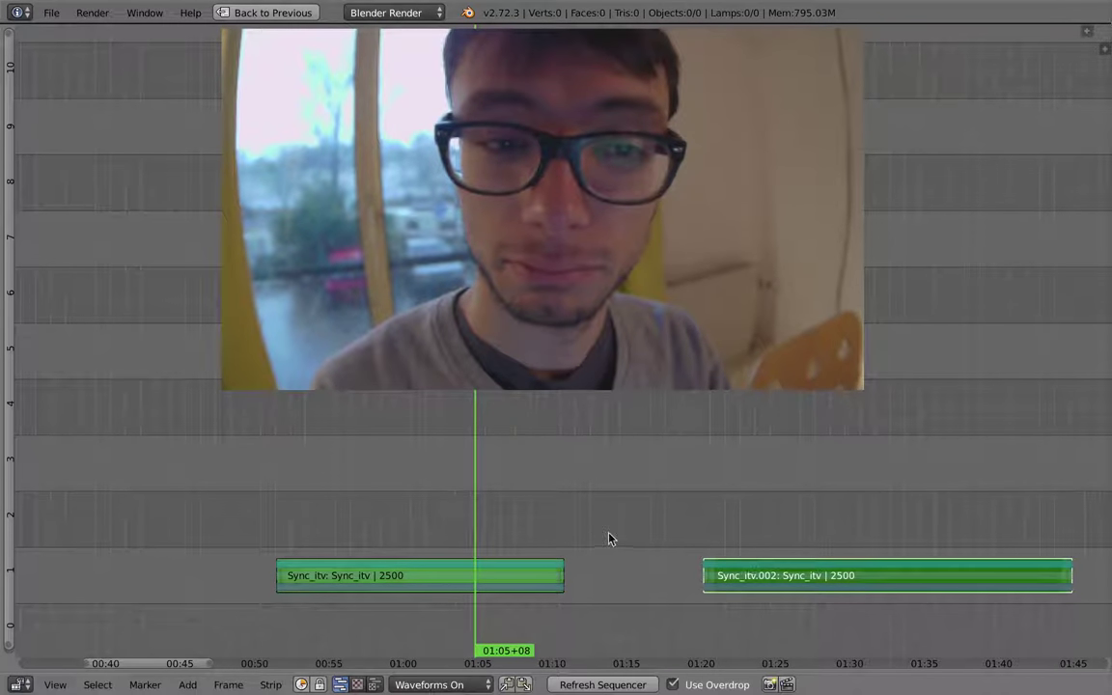
scroll(564, 544, down, 2)
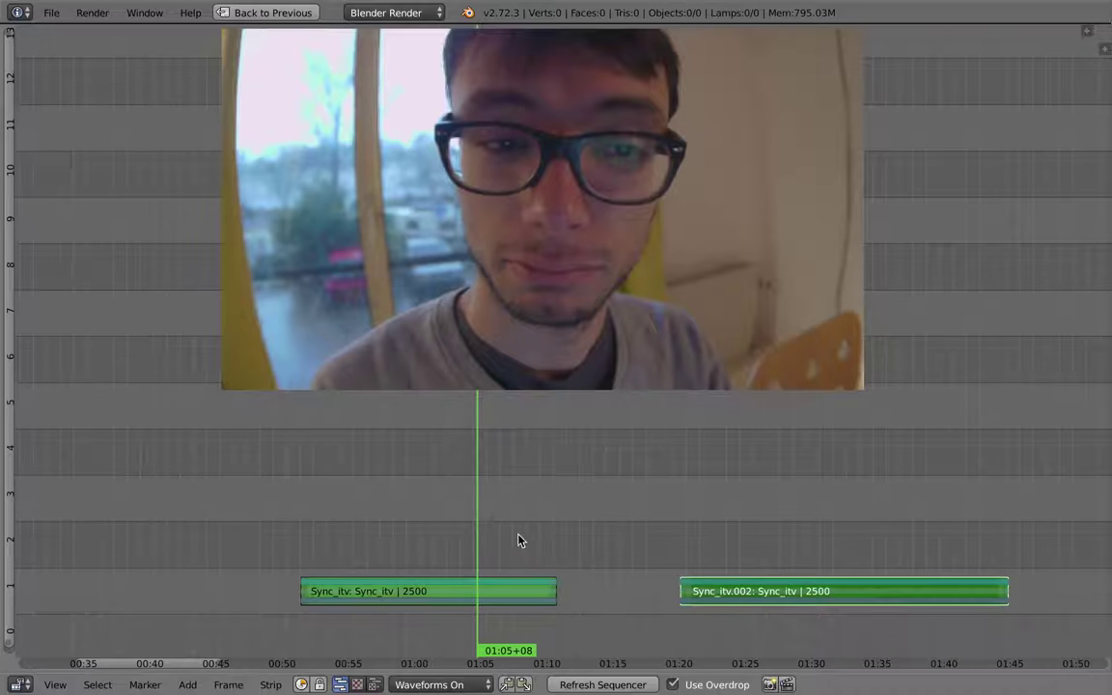
middle_drag(484, 501, 491, 497)
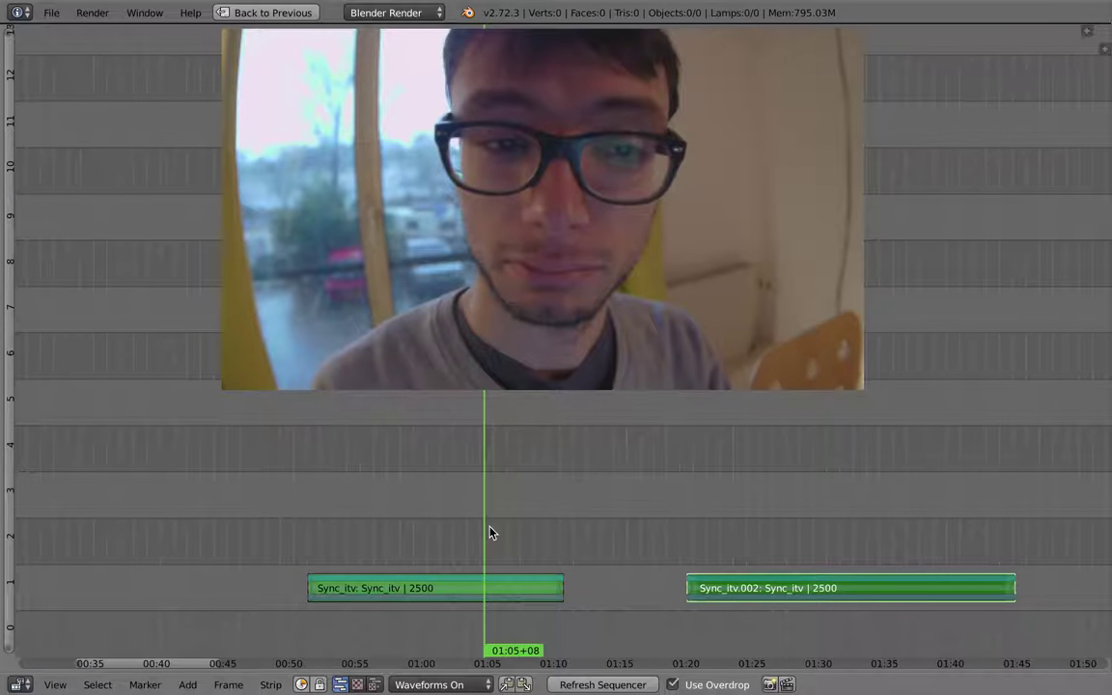
ctrl+middle_drag(493, 552, 516, 503)
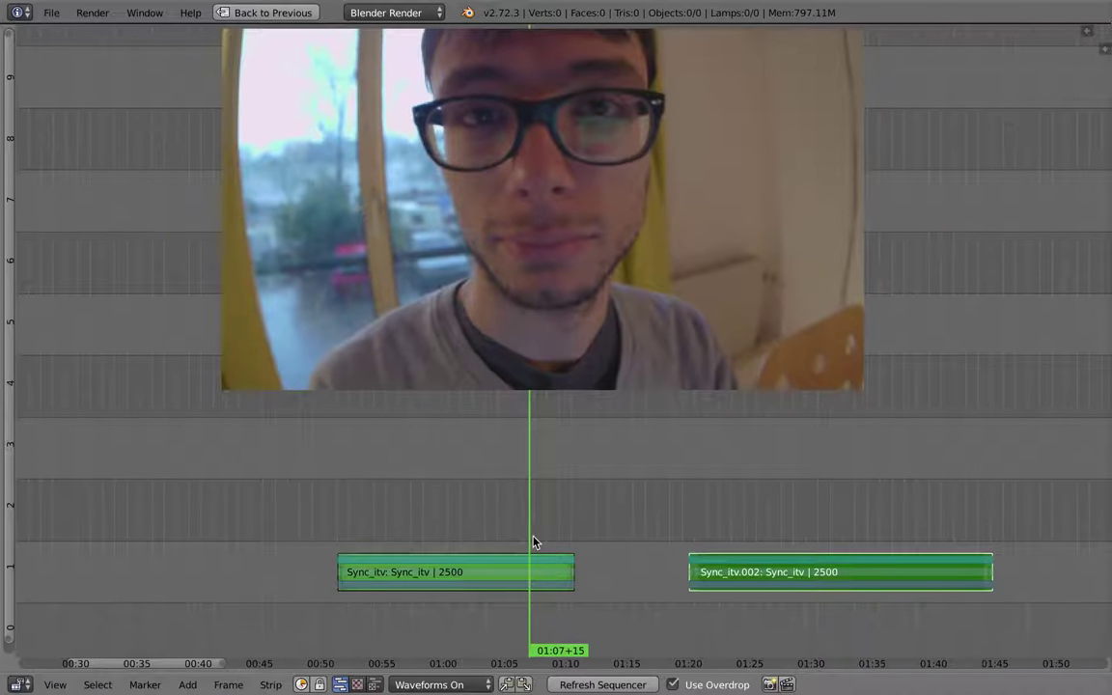
Restore the full editing layout from the maximized sequencer and narrow the file browser area slightly
key(ctrl+Up)
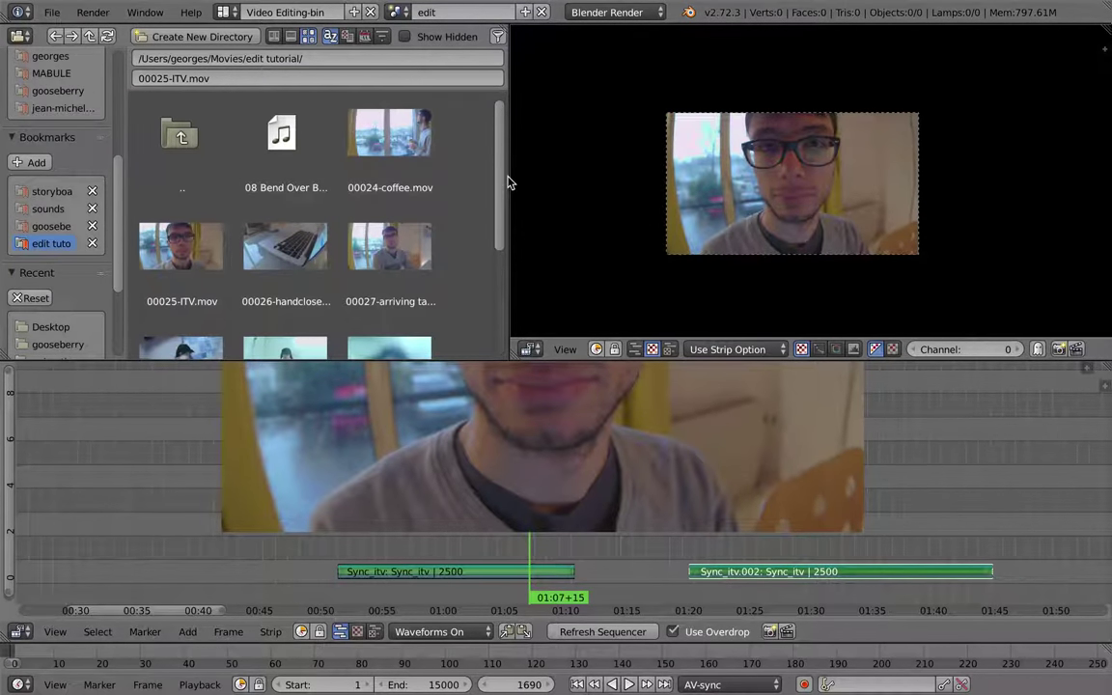
drag(509, 176, 501, 174)
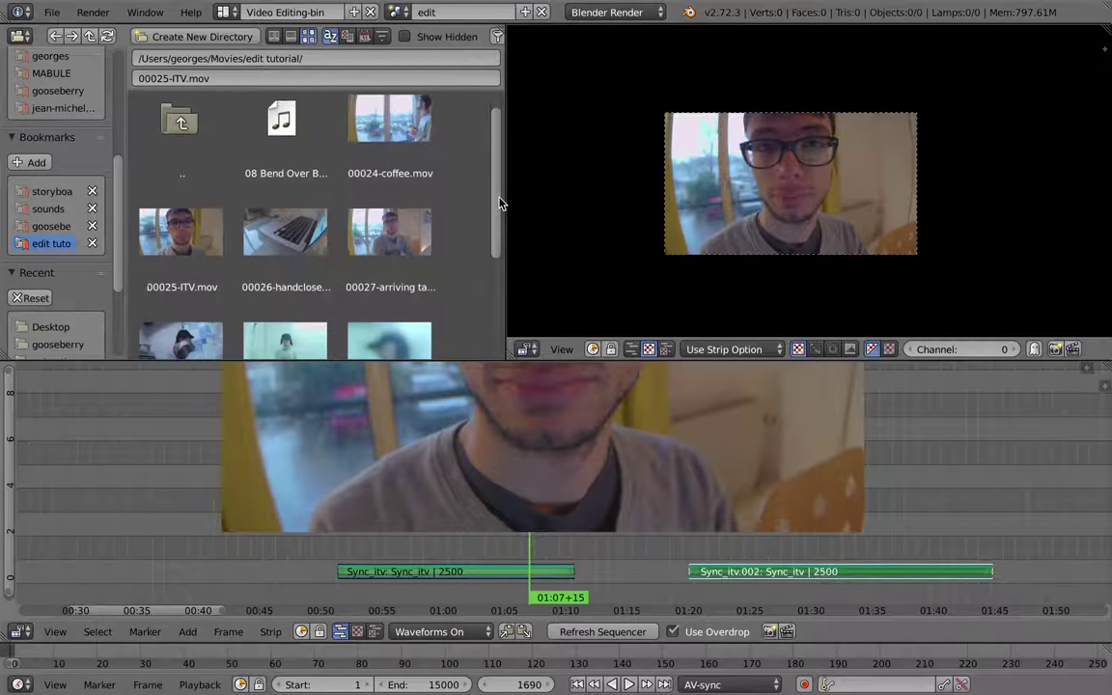
Turn off Use Overdrop, add the 00026-handcloseup.mov footage to the timeline and move it before the first Sync_itv strip, starting at frame 857
scroll(501, 213, down, 2)
scroll(501, 223, up, 1)
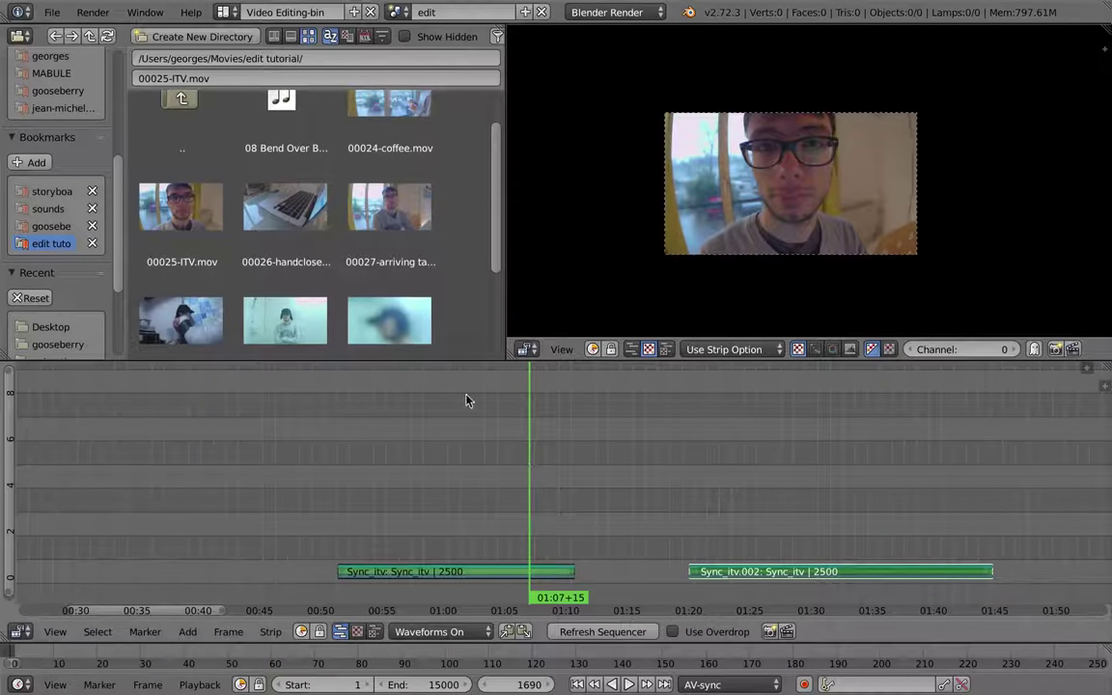
scroll(501, 193, up, 1)
scroll(501, 221, down, 1)
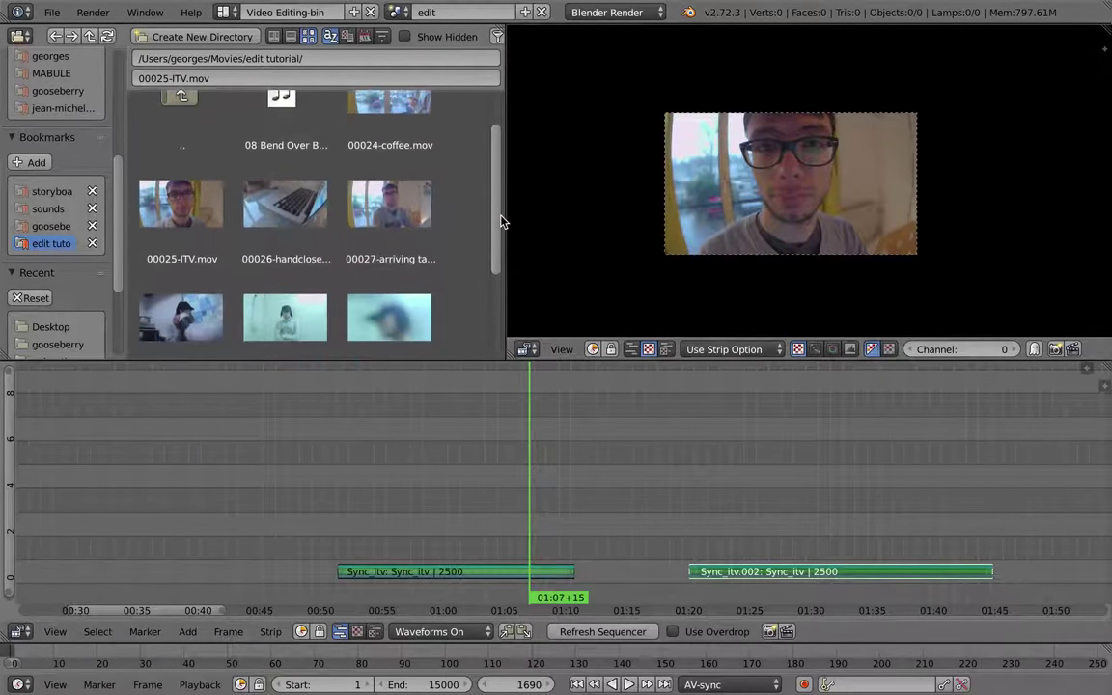
mouse_move(499, 241)
mouse_down()
mouse_move(499, 257)
mouse_move(499, 218)
mouse_up()
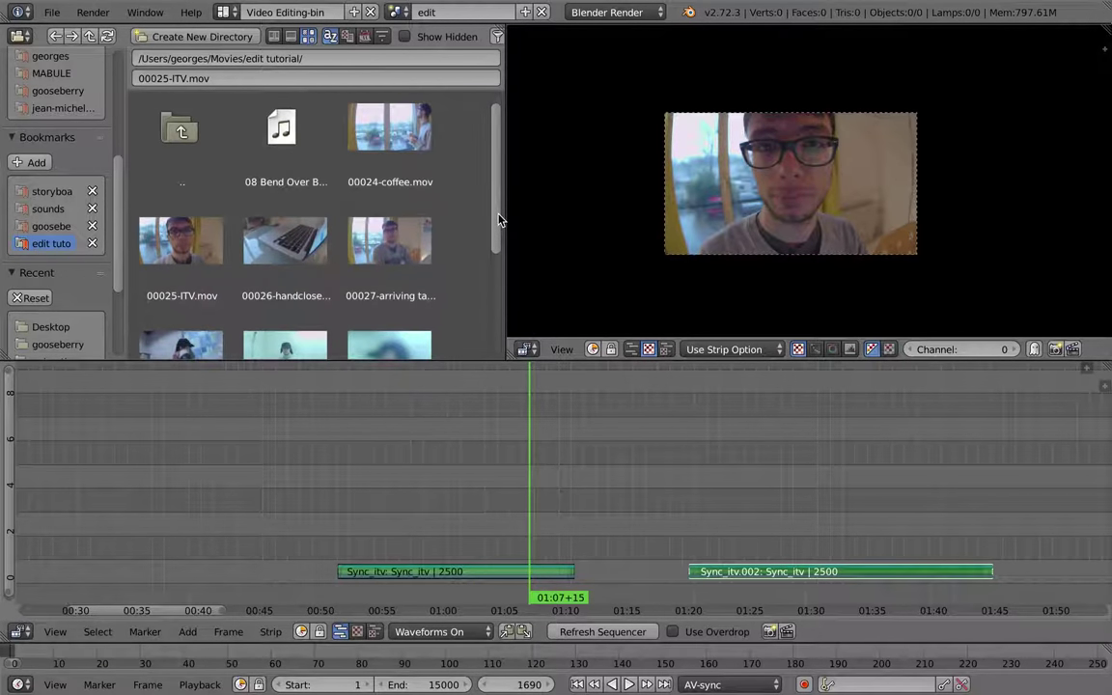
drag(735, 503, 784, 483)
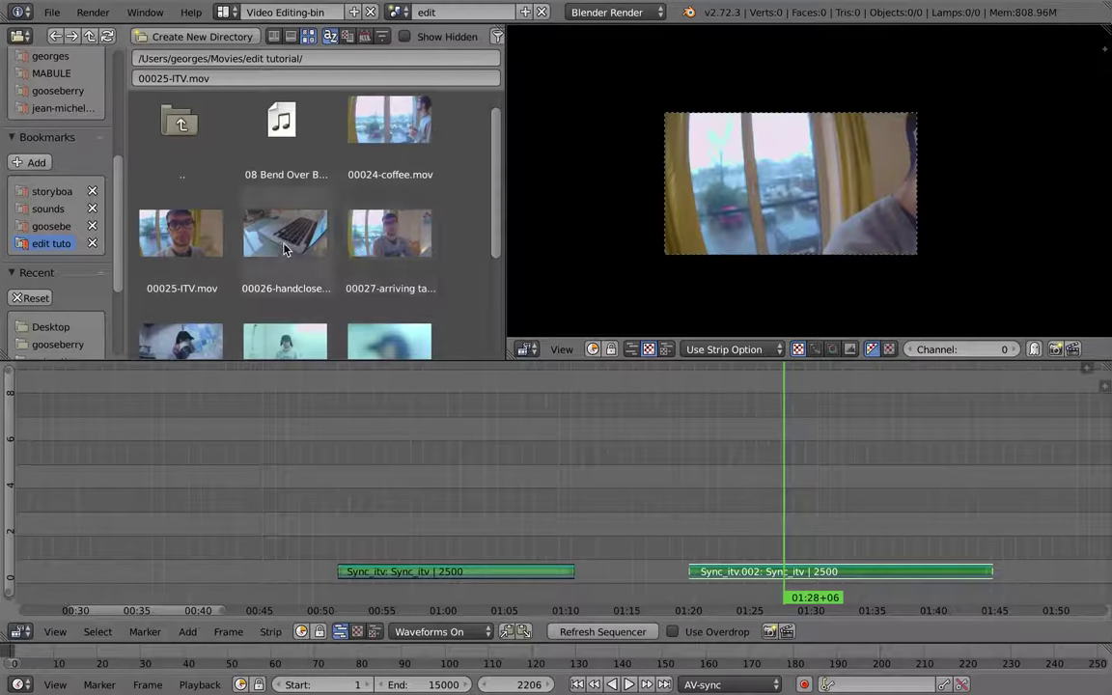
drag(286, 246, 268, 546)
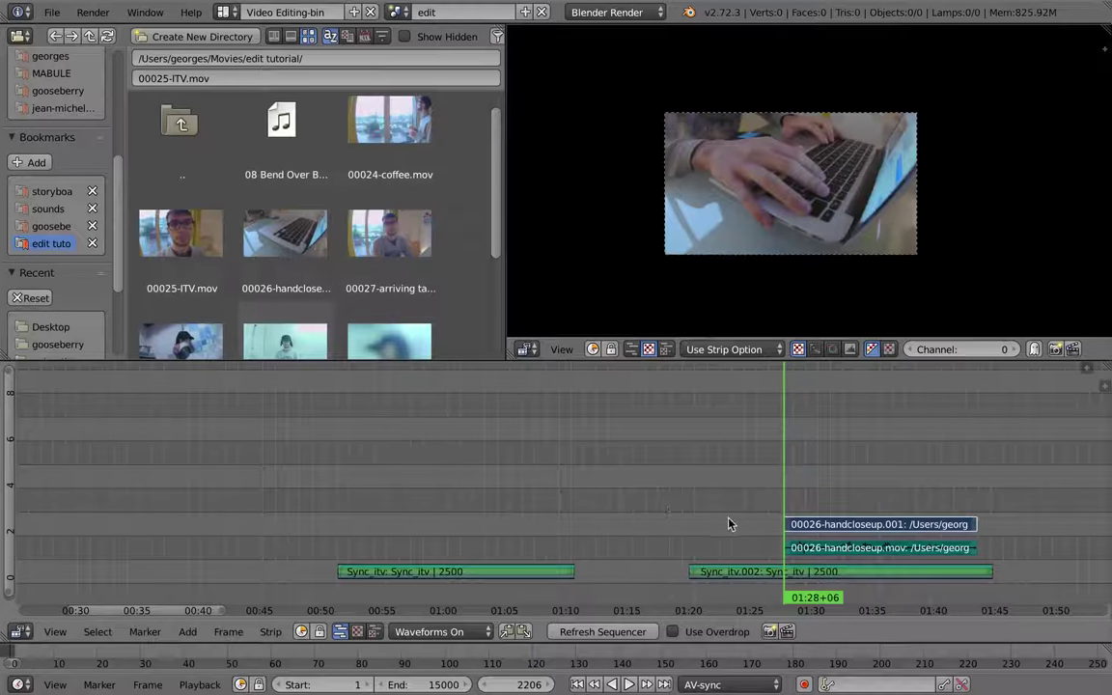
key(g)
click(199, 544)
Add the 00027-arriving talk.mov footage and place it near the beginning of the timeline on channels 2 and 3, before the hand close-up
middle_drag(504, 476, 709, 477)
click(377, 503)
drag(380, 509, 248, 497)
drag(381, 242, 164, 469)
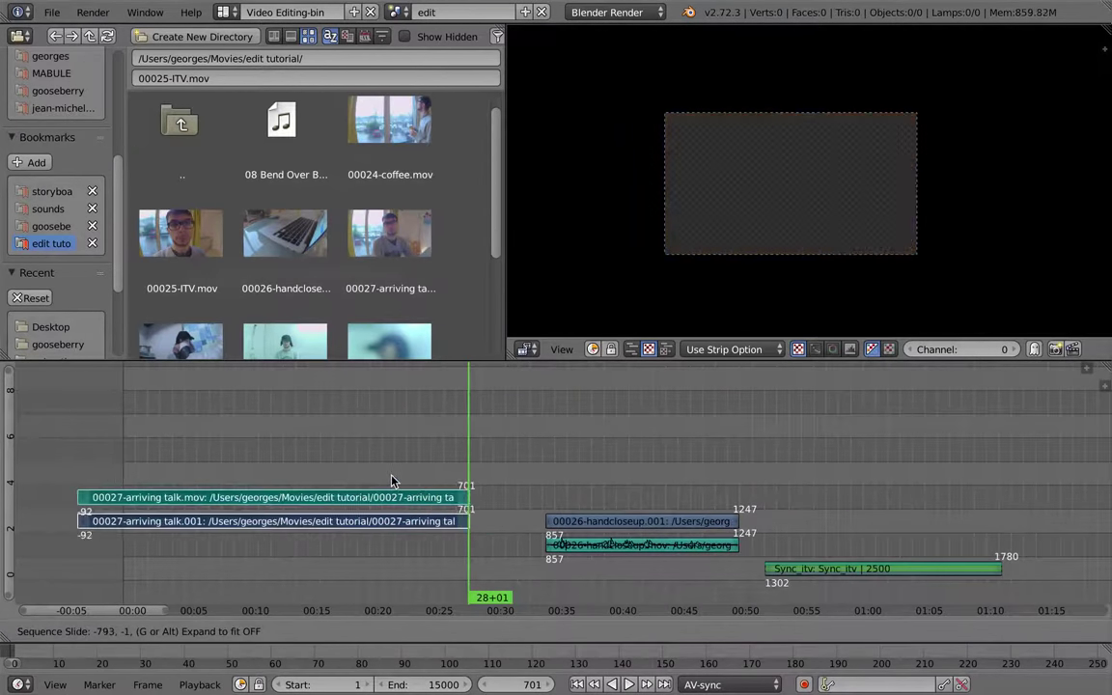
click(441, 504)
mouse_move(460, 496)
mouse_down()
mouse_move(234, 490)
mouse_move(481, 500)
mouse_move(470, 502)
mouse_up()
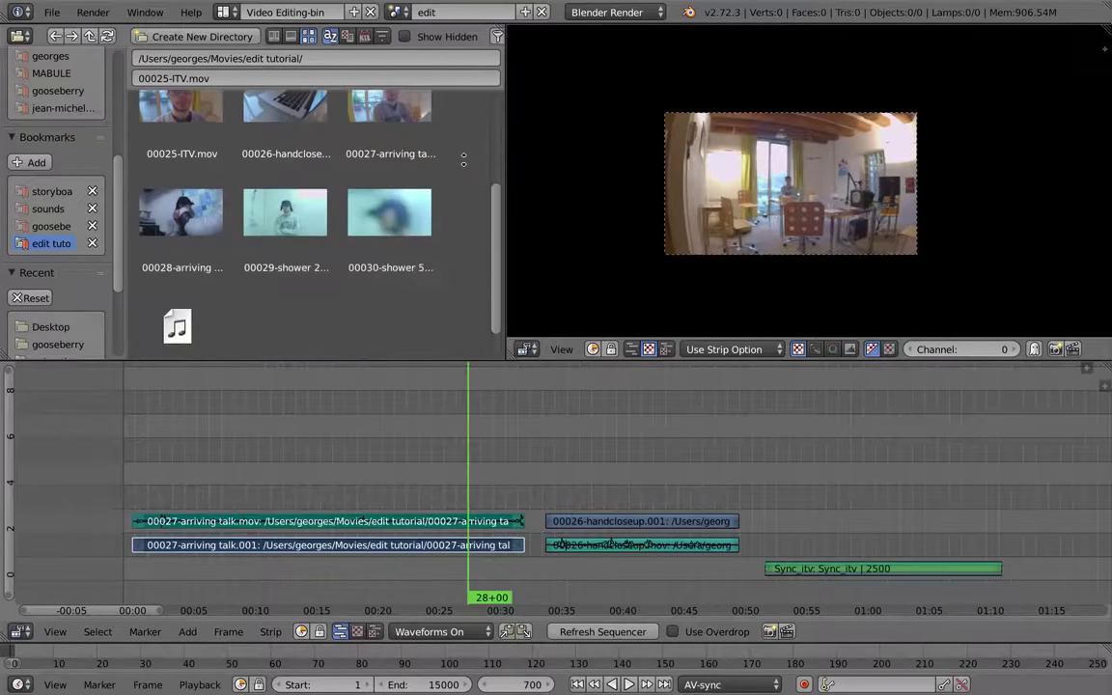
Add the 00024-coffee.mov footage on channels 4 and 5 and move it to start right after the first Sync_itv strip, at about 01:11
scroll(464, 159, up, 5)
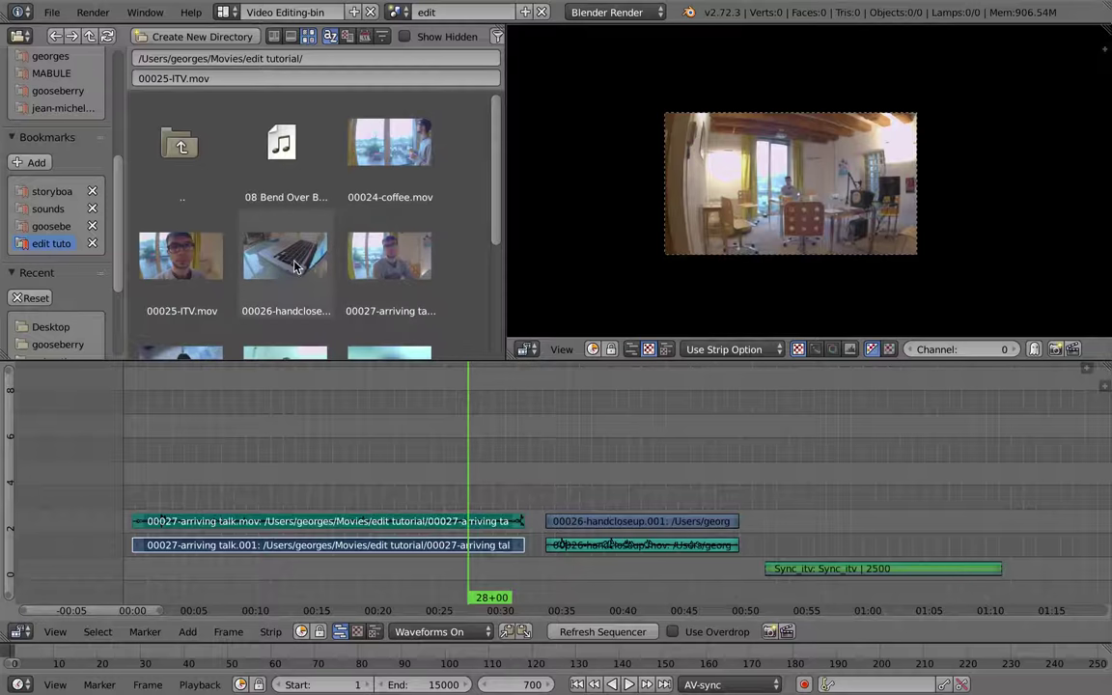
mouse_move(623, 523)
mouse_down()
mouse_move(536, 526)
mouse_move(602, 526)
mouse_up()
drag(390, 145, 719, 480)
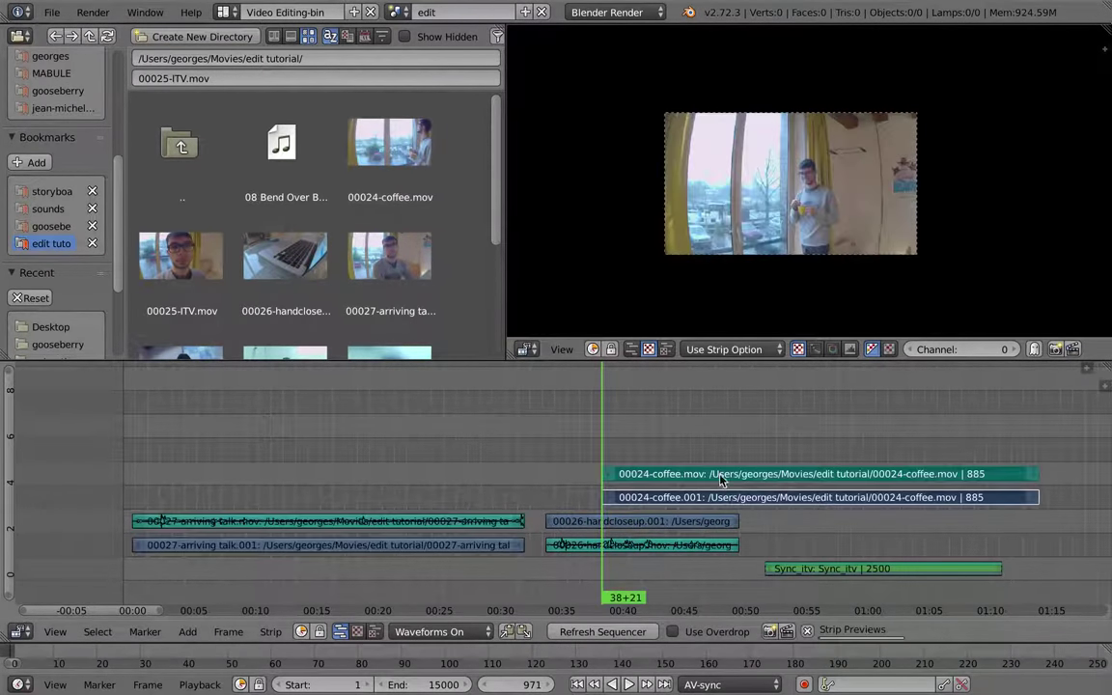
key(g)
click(1061, 504)
middle_drag(856, 494, 322, 473)
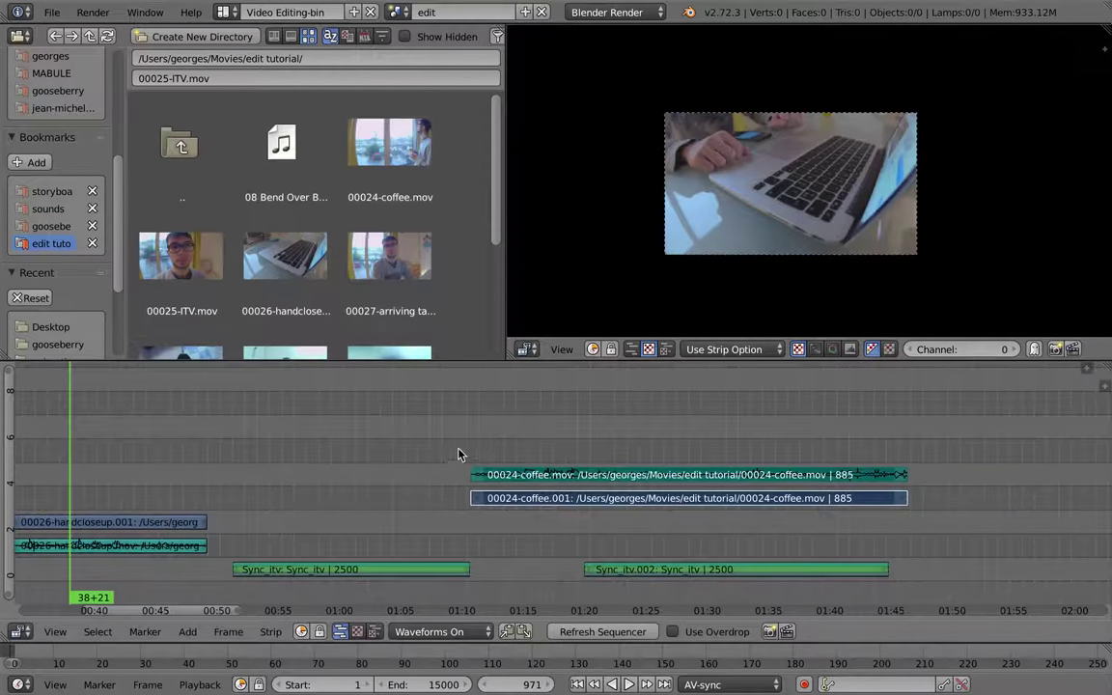
Move the Sync_itv.002 strip to channel 2 behind the coffee clip, starting at about 01:48
click(489, 471)
right_click(685, 571)
key(g)
click(1041, 531)
click(941, 521)
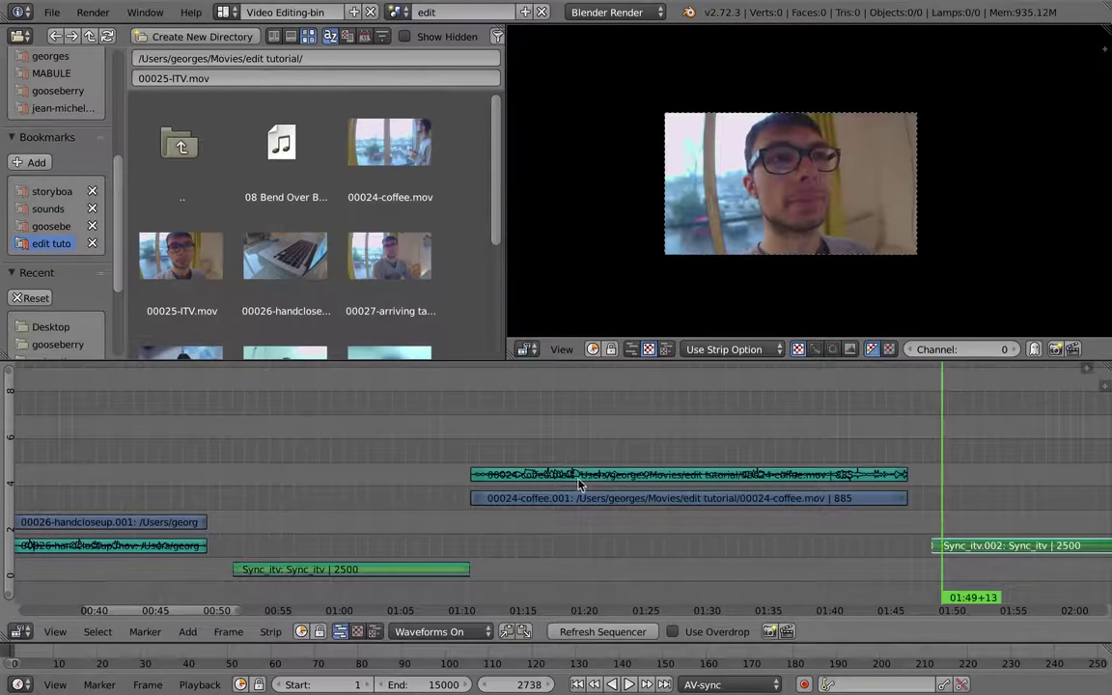
Scrub through the coffee clip and trim the start of its video and audio strips to frame 2280
click(484, 439)
drag(486, 446, 720, 448)
right_click(477, 473)
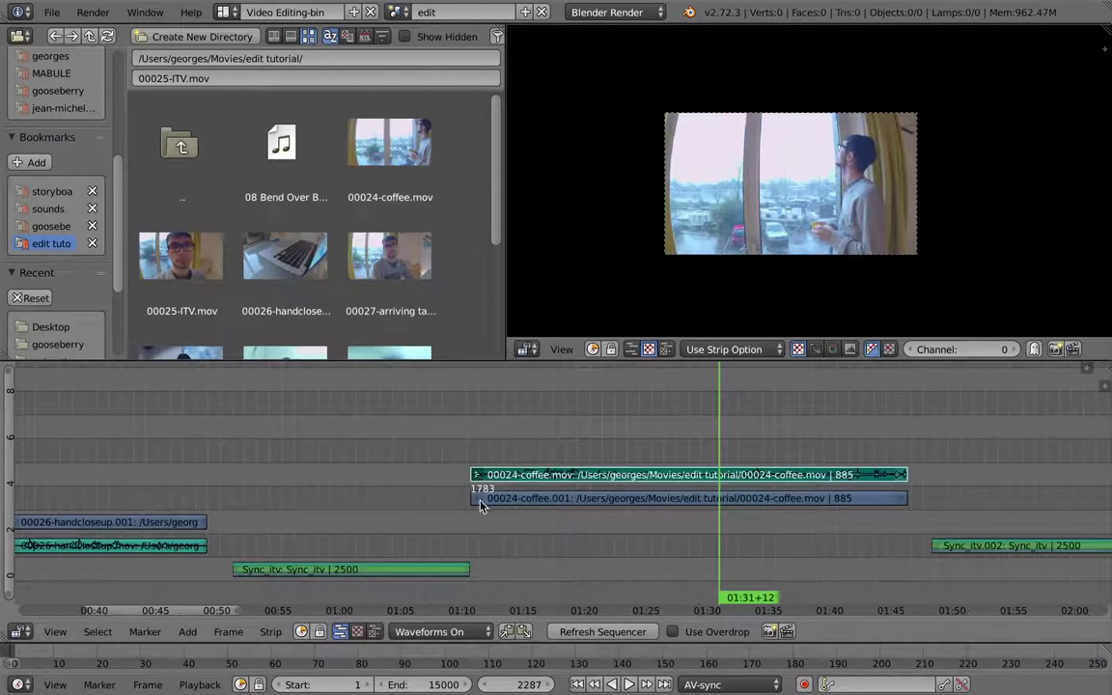
shift+right_click(479, 499)
key(g)
click(736, 455)
drag(570, 433, 538, 429)
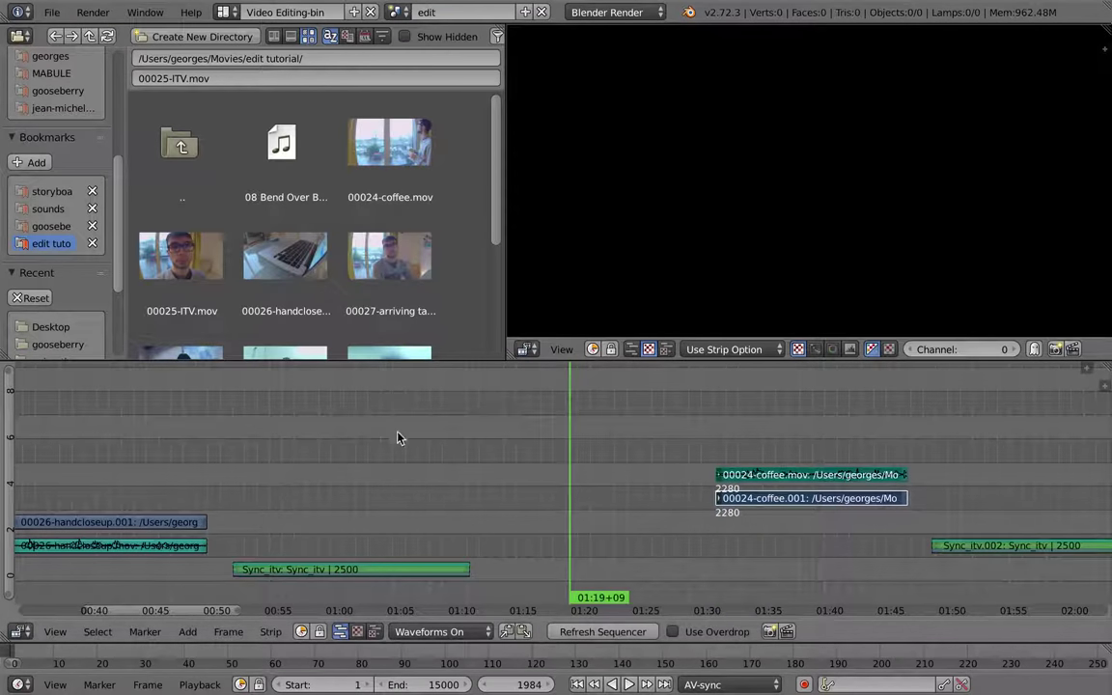
Look through the available footage in the file browser and the earlier strips in the timeline
ctrl+scroll(397, 438, up, 2)
scroll(385, 308, down, 3)
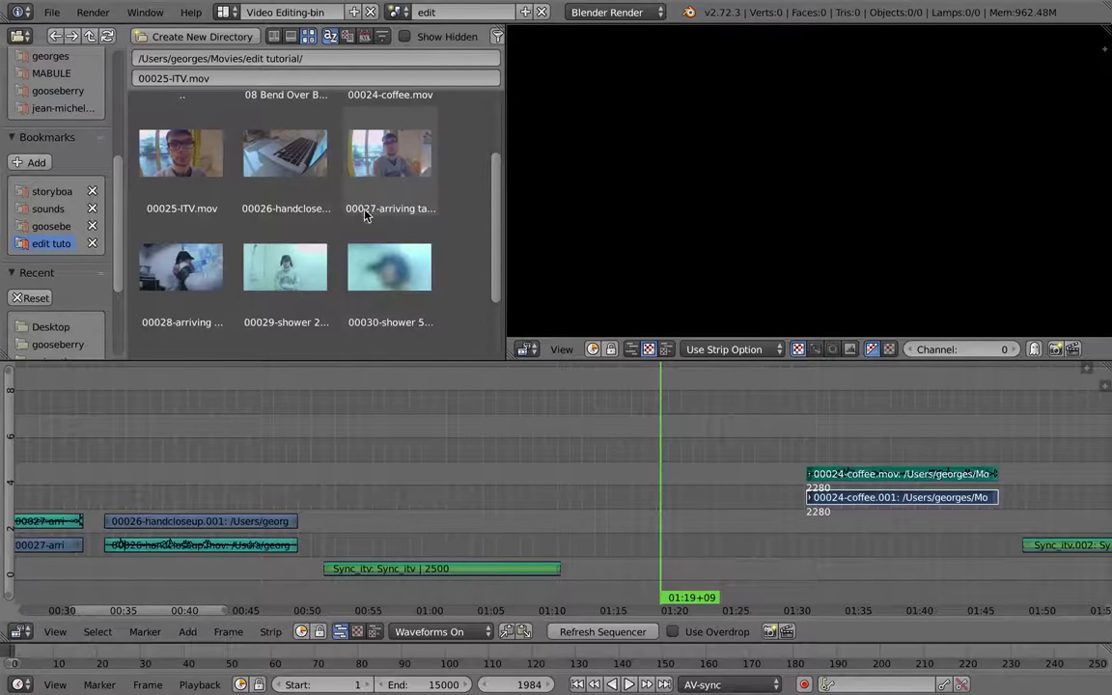
scroll(364, 220, up, 2)
scroll(333, 253, down, 2)
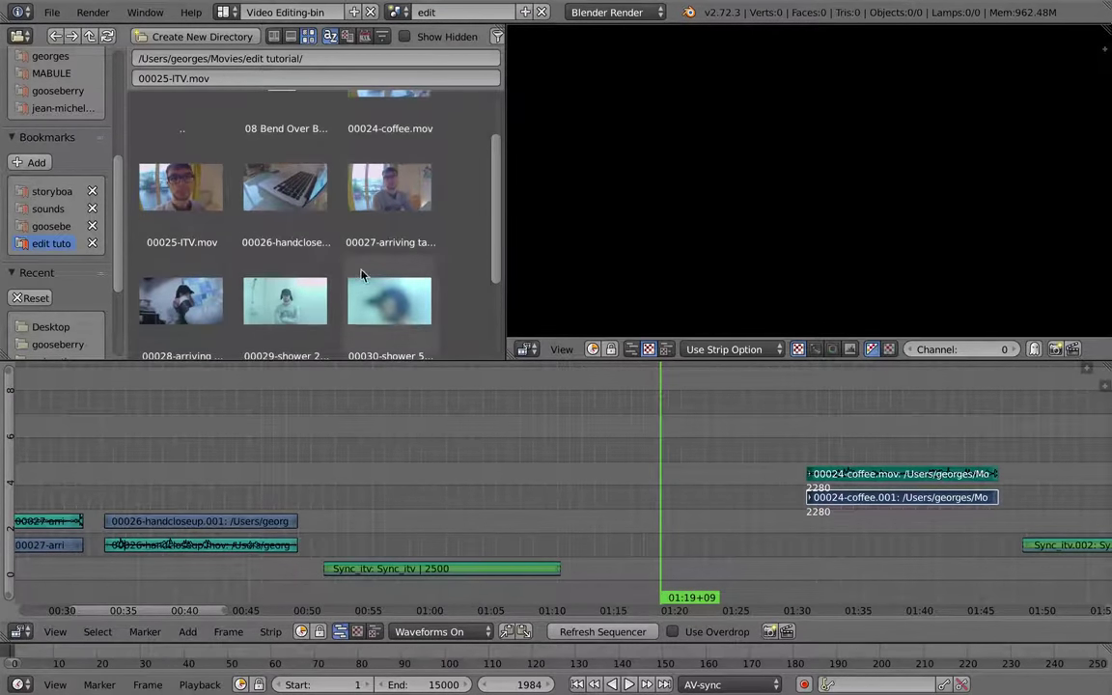
scroll(381, 271, down, 3)
scroll(395, 294, up, 3)
scroll(396, 302, up, 2)
scroll(386, 307, down, 3)
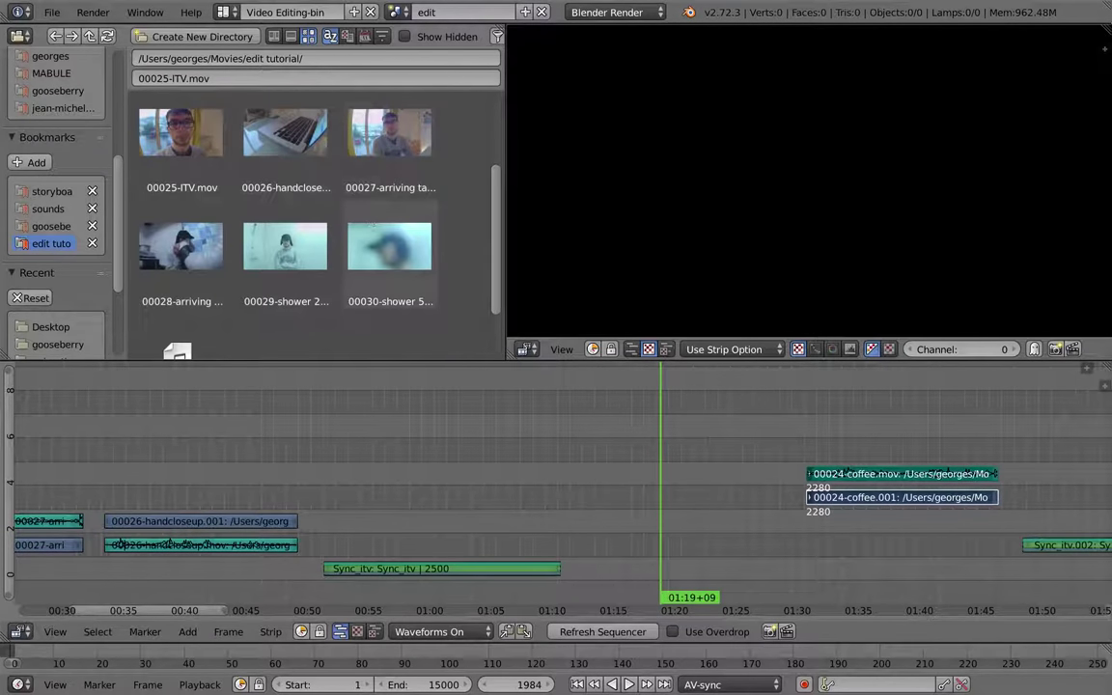
scroll(376, 313, up, 3)
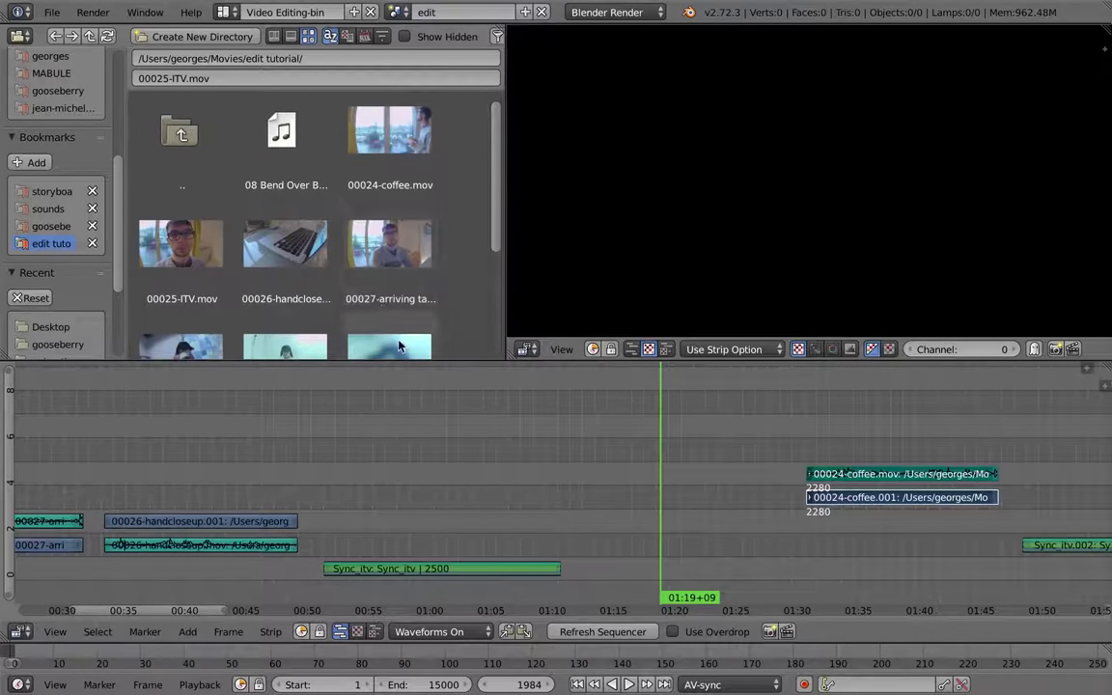
ctrl+scroll(367, 452, left, 5)
ctrl+scroll(424, 518, left, 3)
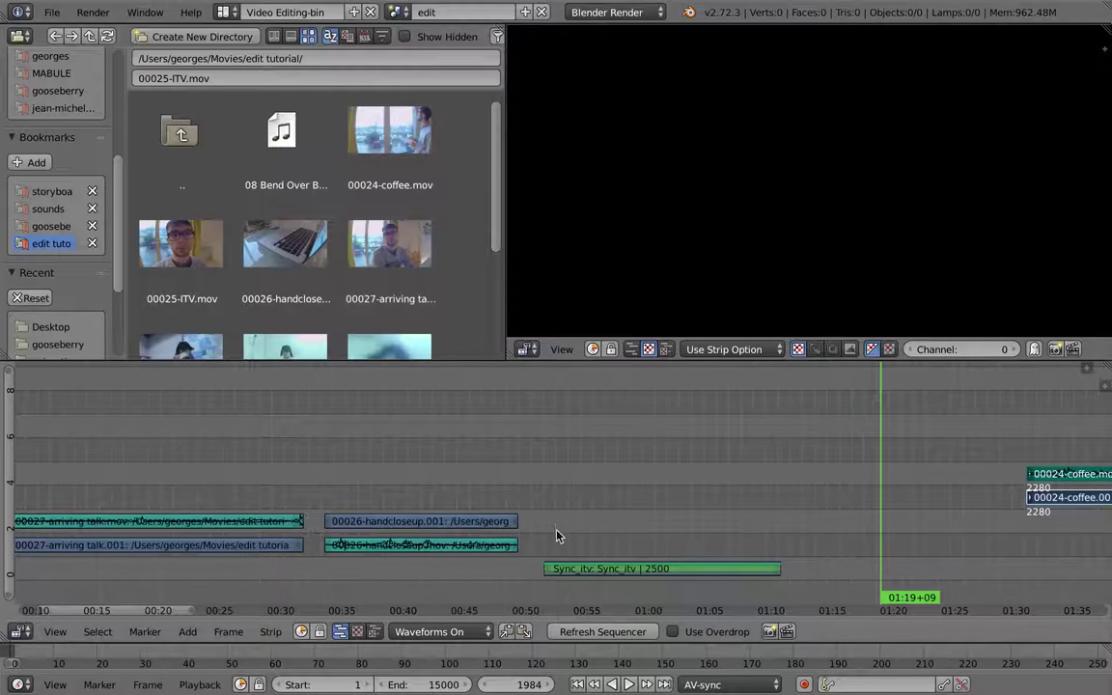
Mute the audio strip of the 00026-handcloseup clip and select its video strip
drag(557, 537, 614, 531)
right_click(425, 521)
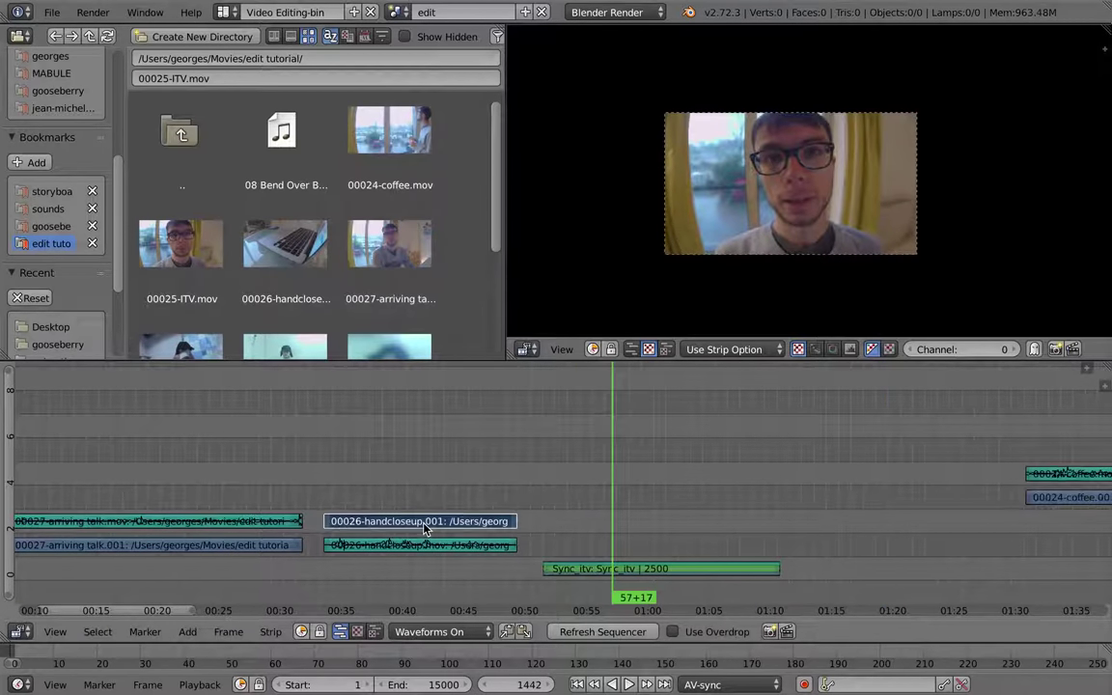
right_click(424, 546)
right_click(425, 523)
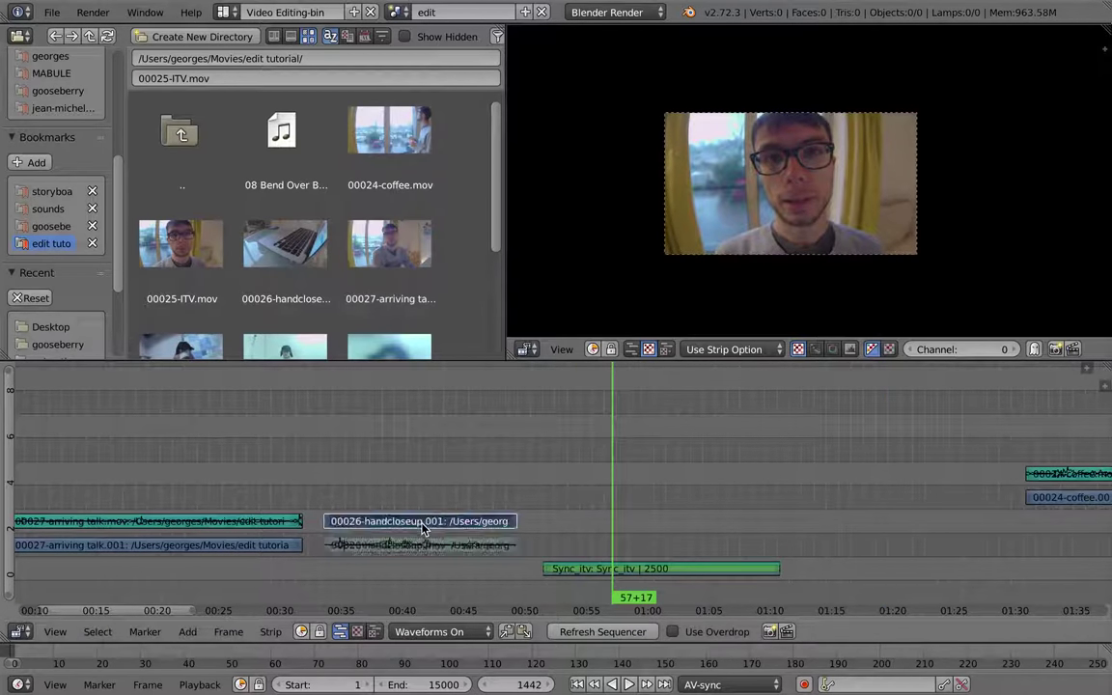
Maximize the sequencer with Use Overdrop on and play the hand close-up from 43+03
drag(396, 486, 489, 506)
key(g)
right_click(747, 511)
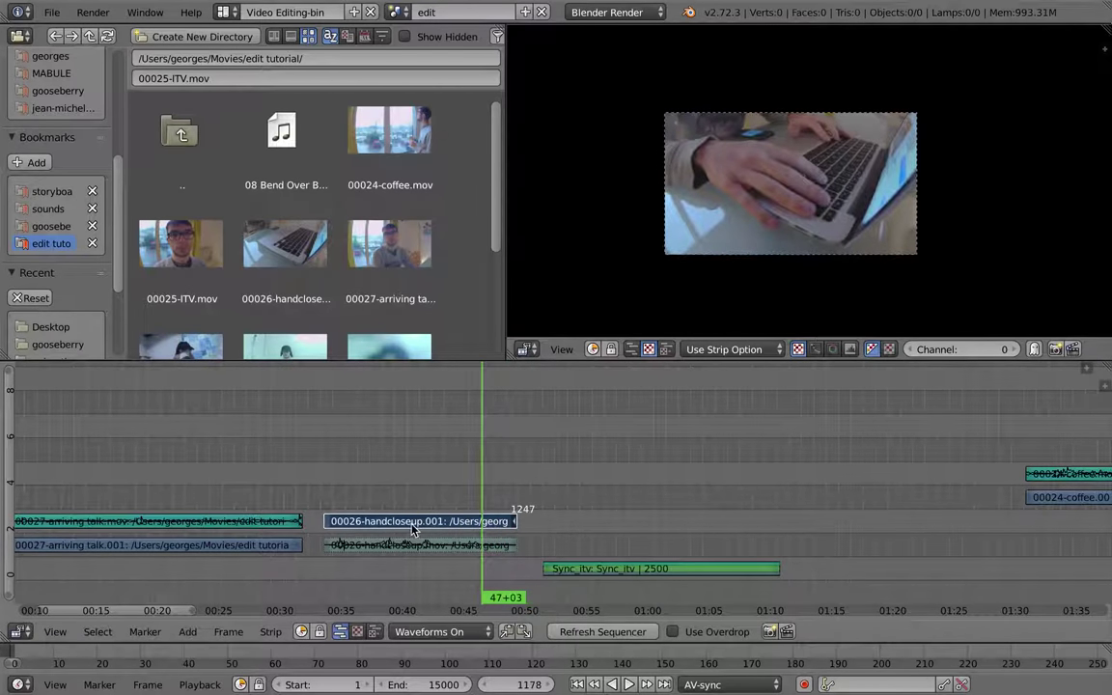
drag(413, 529, 433, 513)
key(ctrl+Up)
click(672, 684)
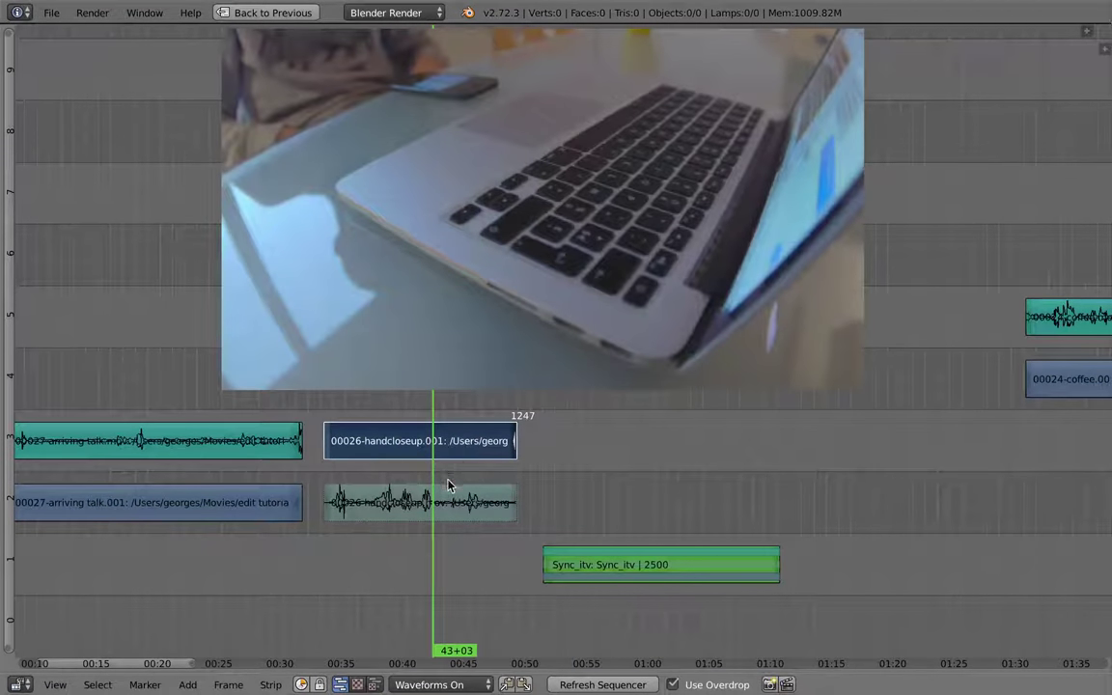
key(alt+a)
key(alt+a)
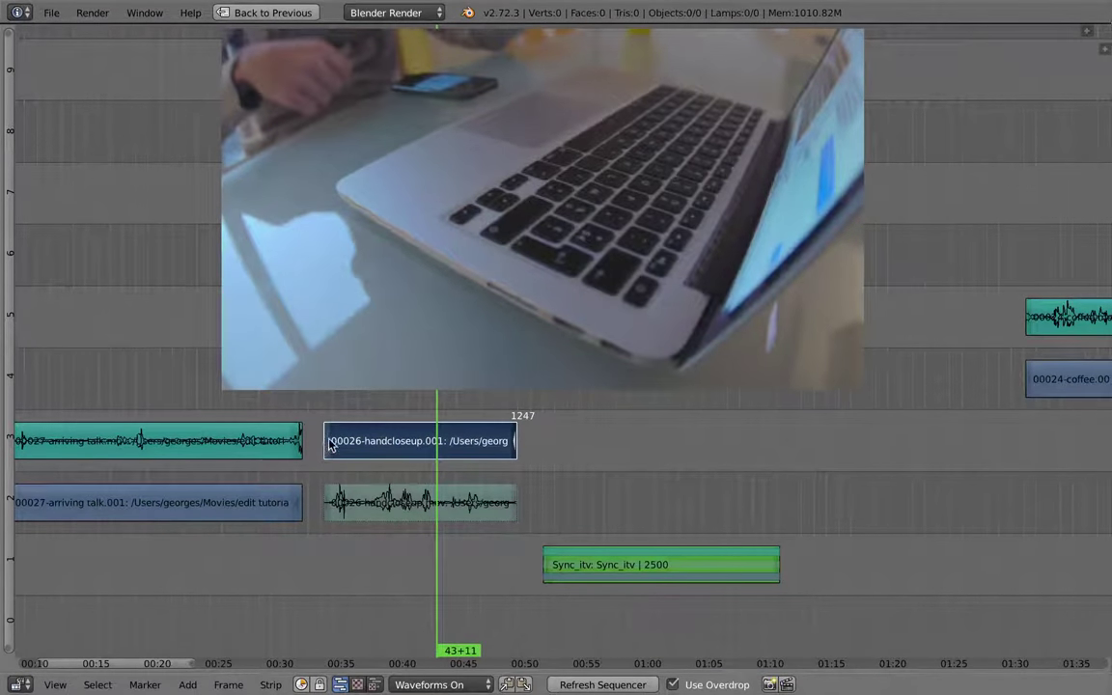
Trim the start of the hand close-up video to about 43+09 and cut the strip at 45+17
click(435, 456)
key(shift+s)
right_click(450, 443)
click(433, 447)
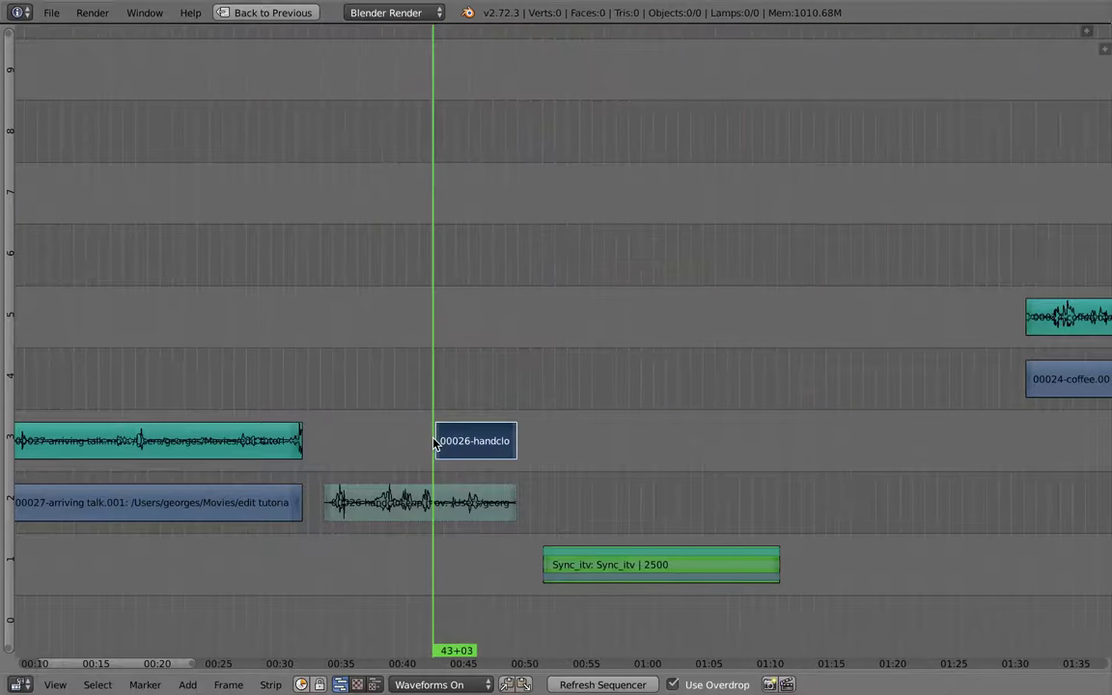
key(alt+a)
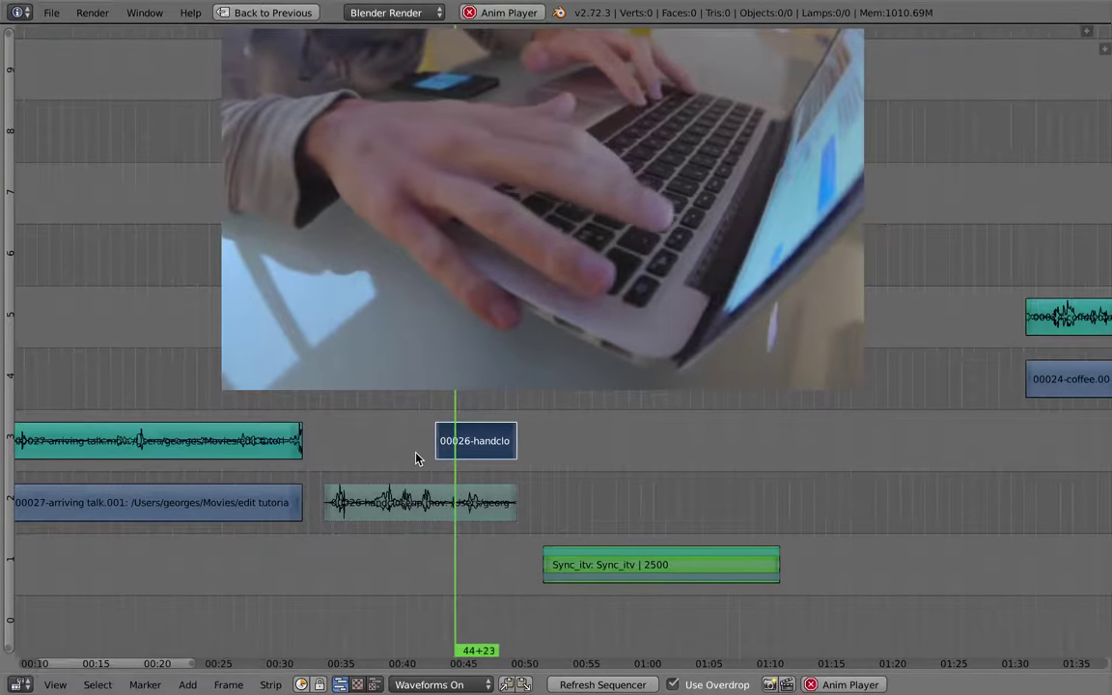
key(alt+a)
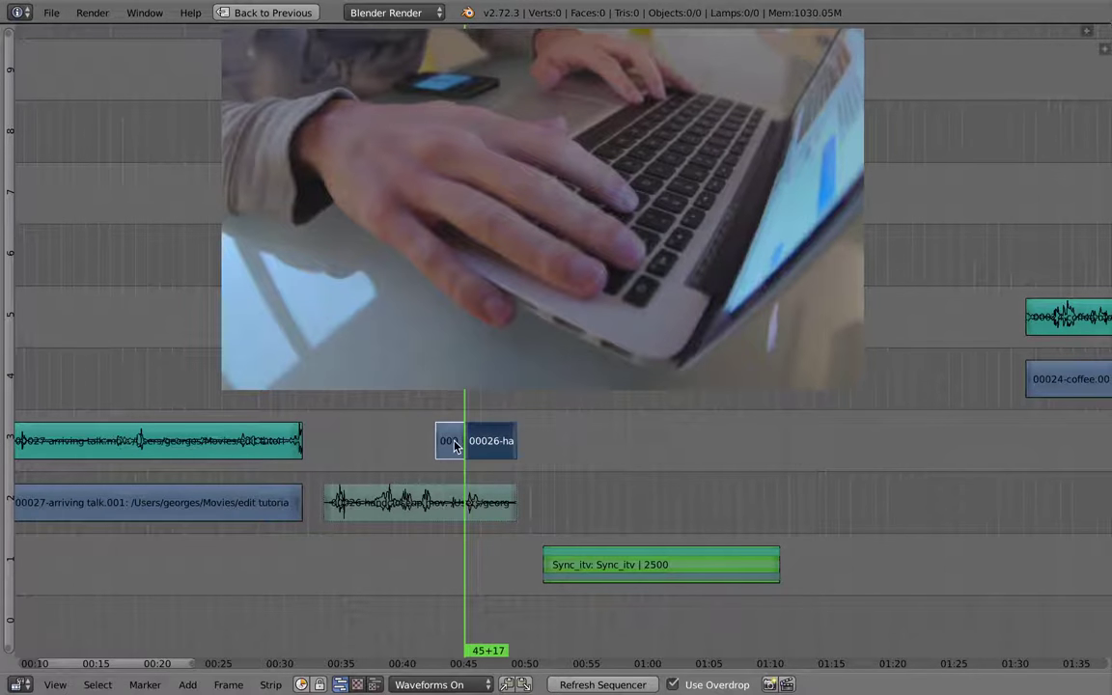
Move the first hand close-up piece to channel 2, just past the end of the first Sync_itv strip
key(g)
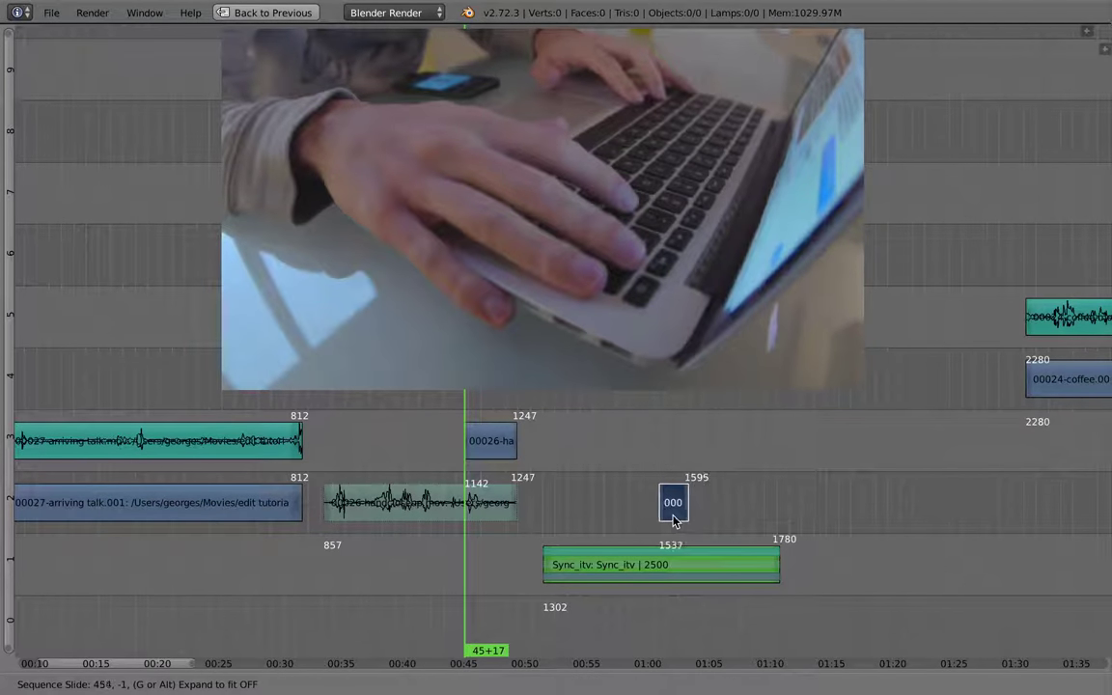
click(654, 508)
click(599, 501)
key(g)
click(800, 508)
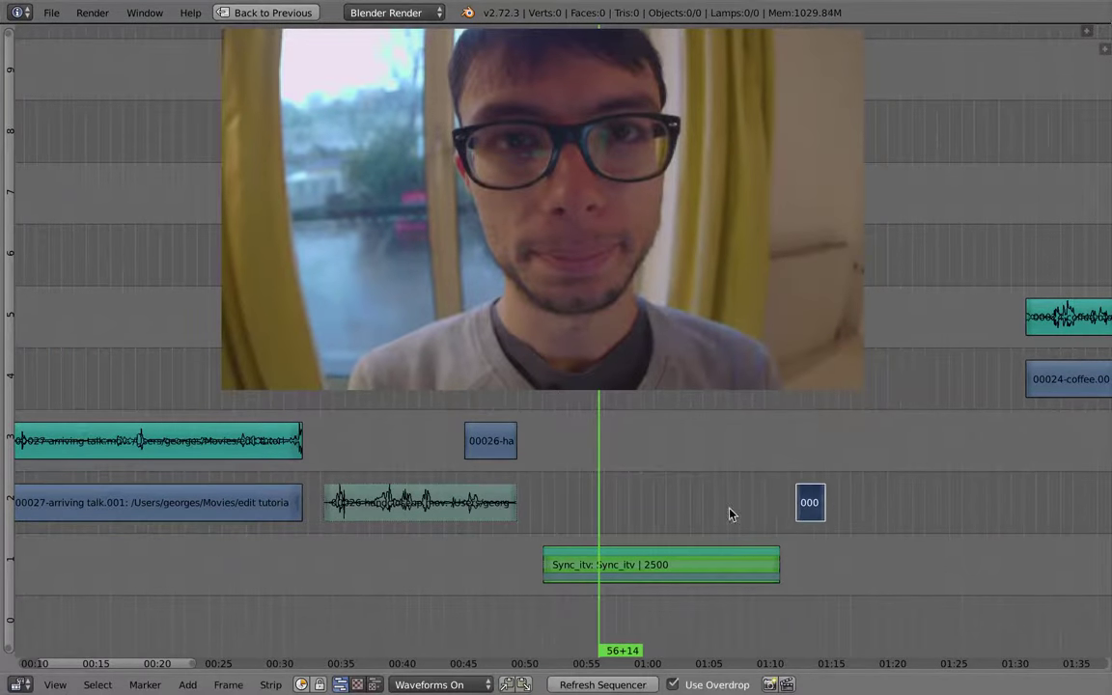
Play the interview to find the insert point and move the short hand close-up piece above Sync_itv, starting at about 01:00+19
middle_drag(618, 430, 549, 439)
click(565, 520)
key(alt+a)
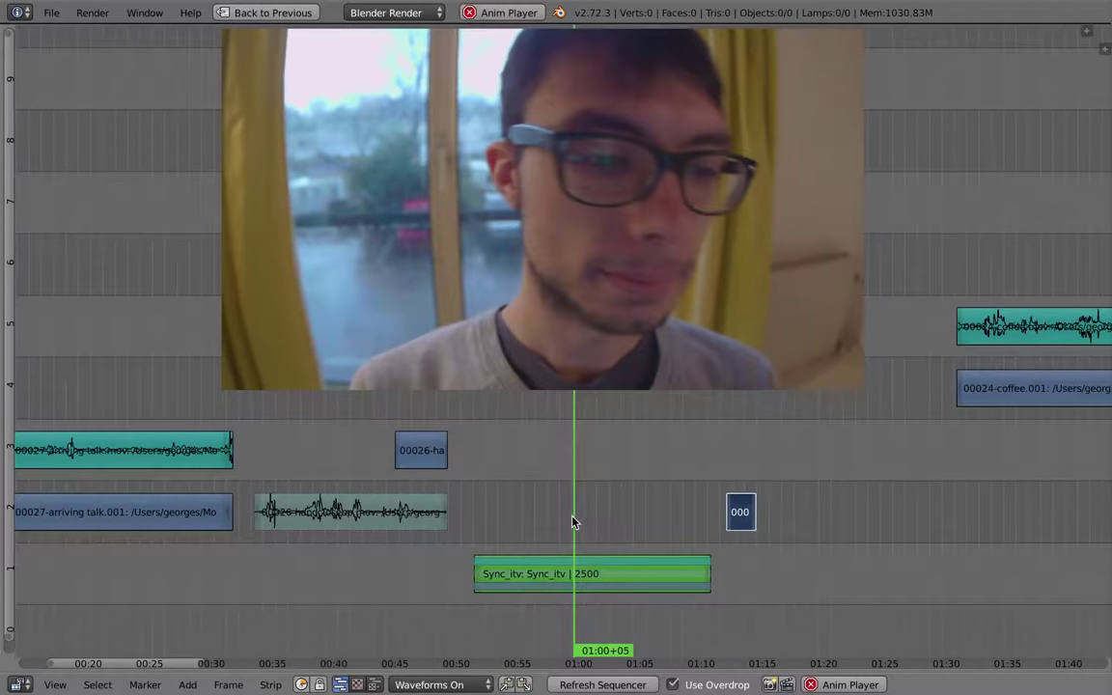
key(alt+a)
key(g)
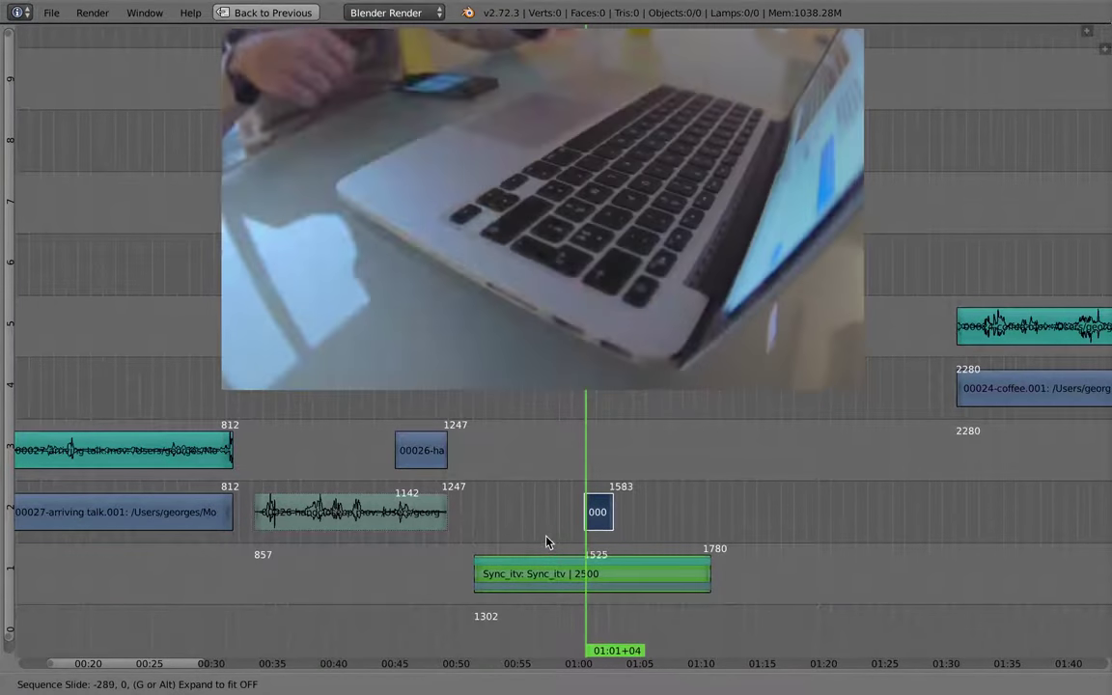
click(550, 534)
Duplicate the remaining hand close-up piece onto channel 2 at 01:05+00 and trim its end to make it about 1.6 seconds long
click(563, 522)
key(alt+a)
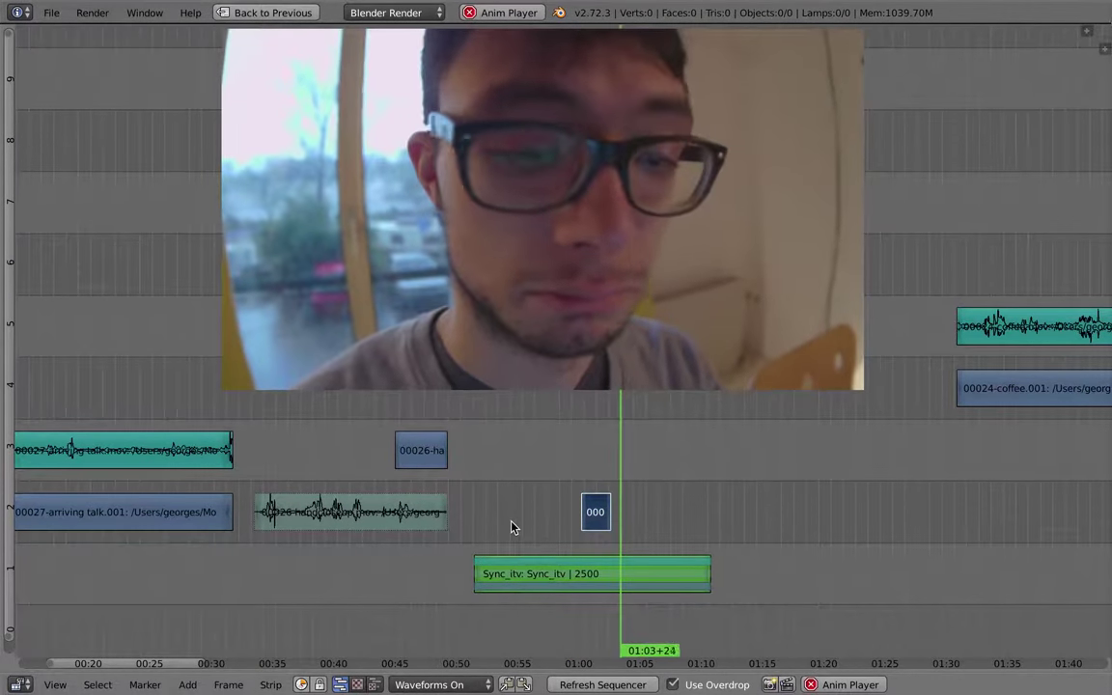
key(alt+a)
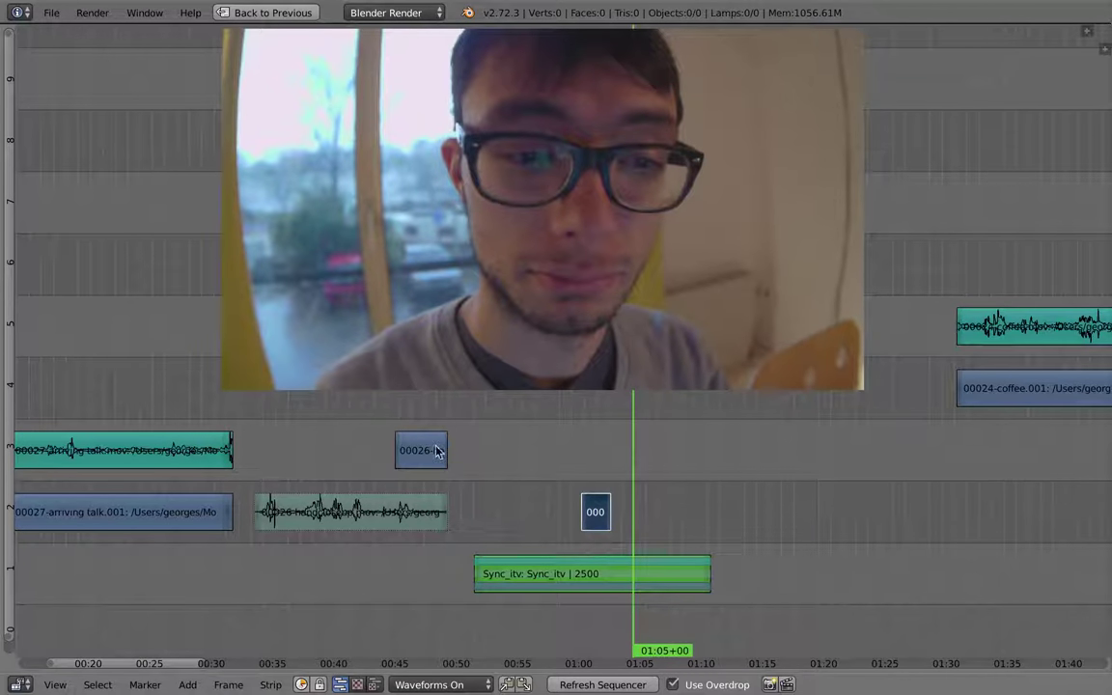
key(shift+d)
click(662, 527)
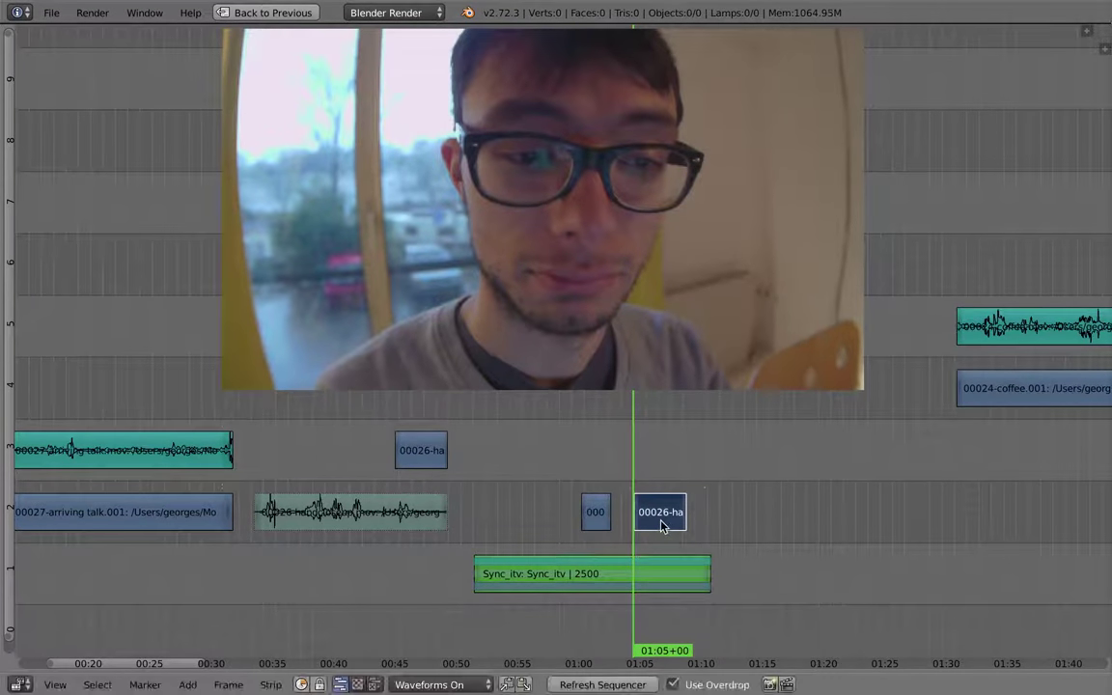
drag(682, 524, 653, 524)
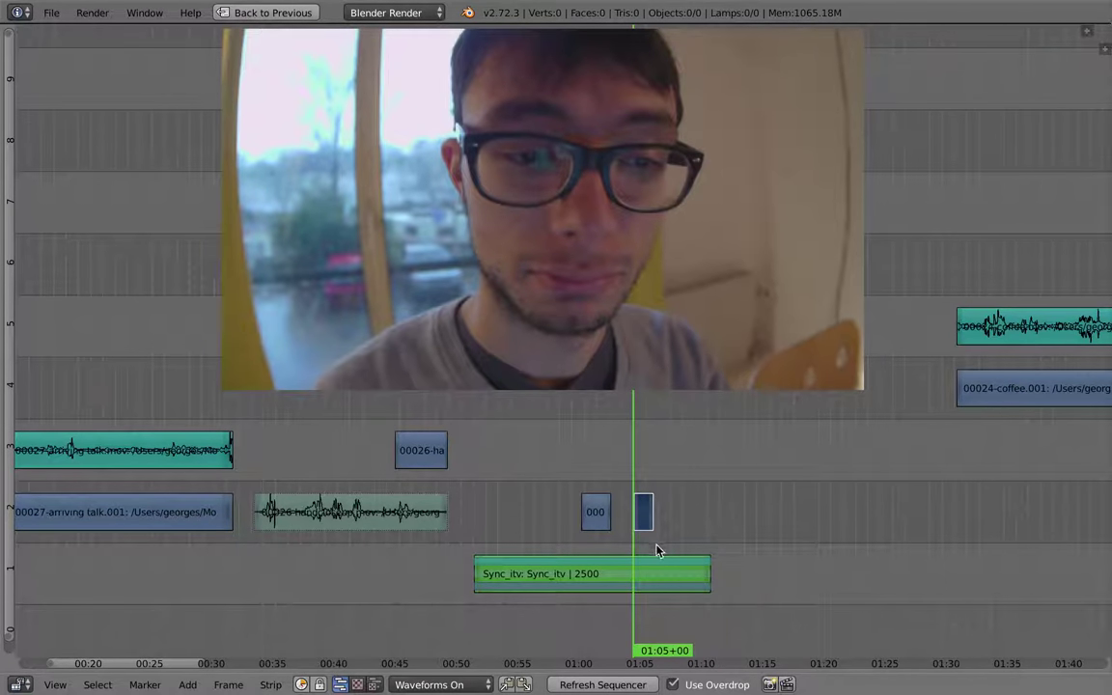
scroll(656, 550, up, 5)
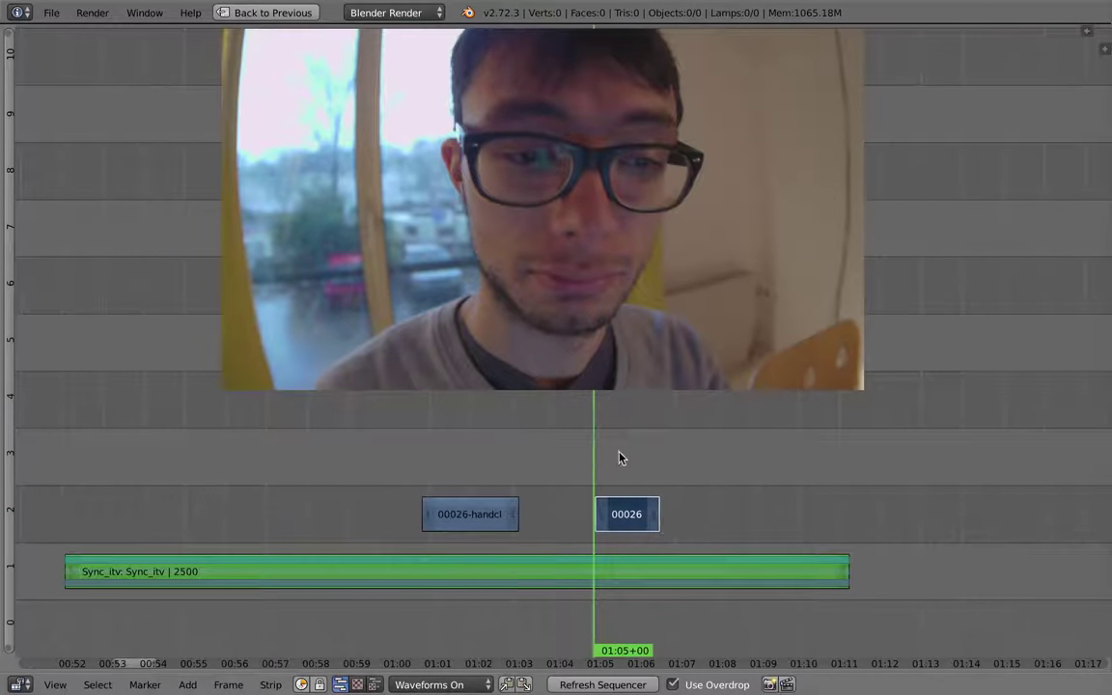
Slip the contents of the second hand close-up piece at 01:05+00 and play the cutaway to check the new footage
middle_drag(564, 473, 576, 481)
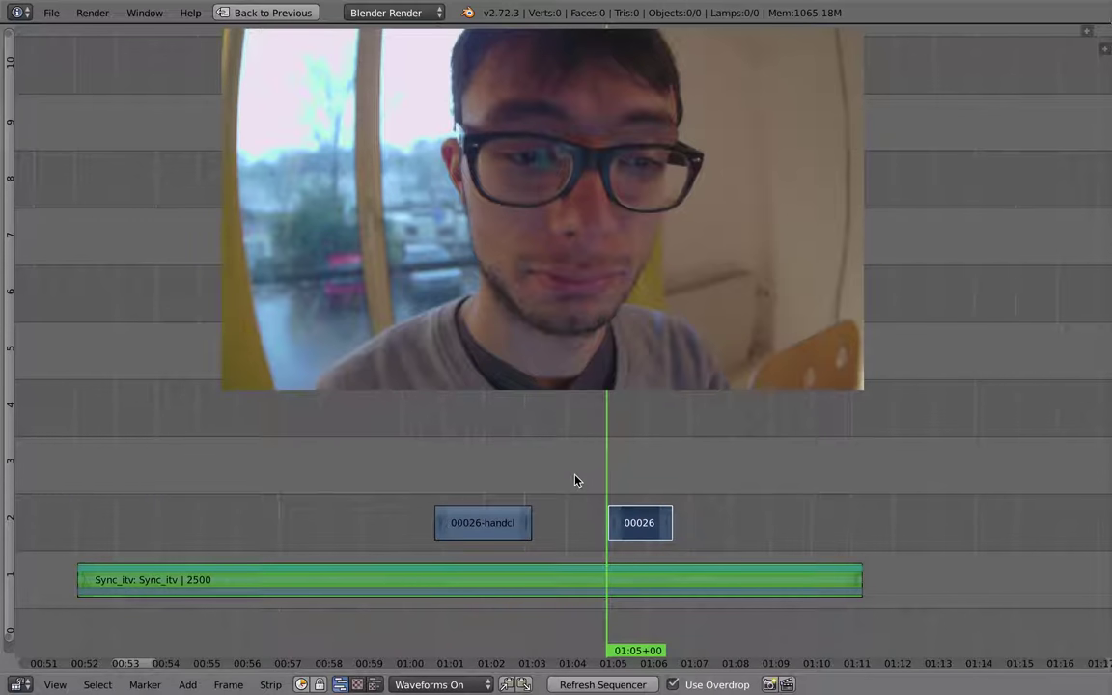
click(272, 685)
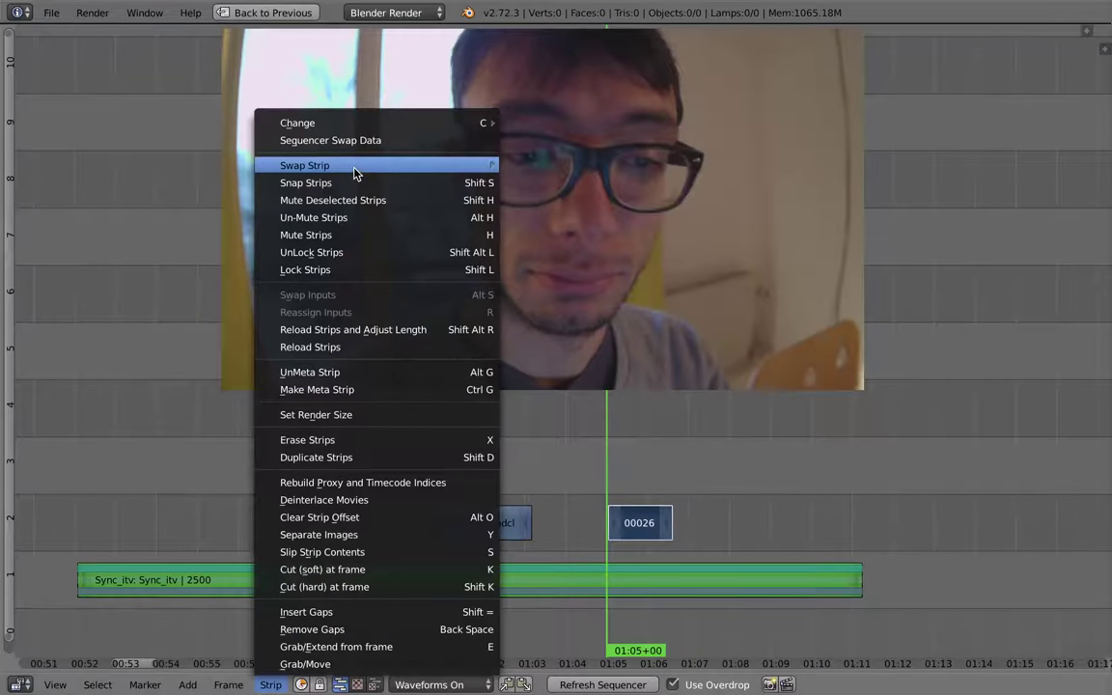
mouse_move(354, 172)
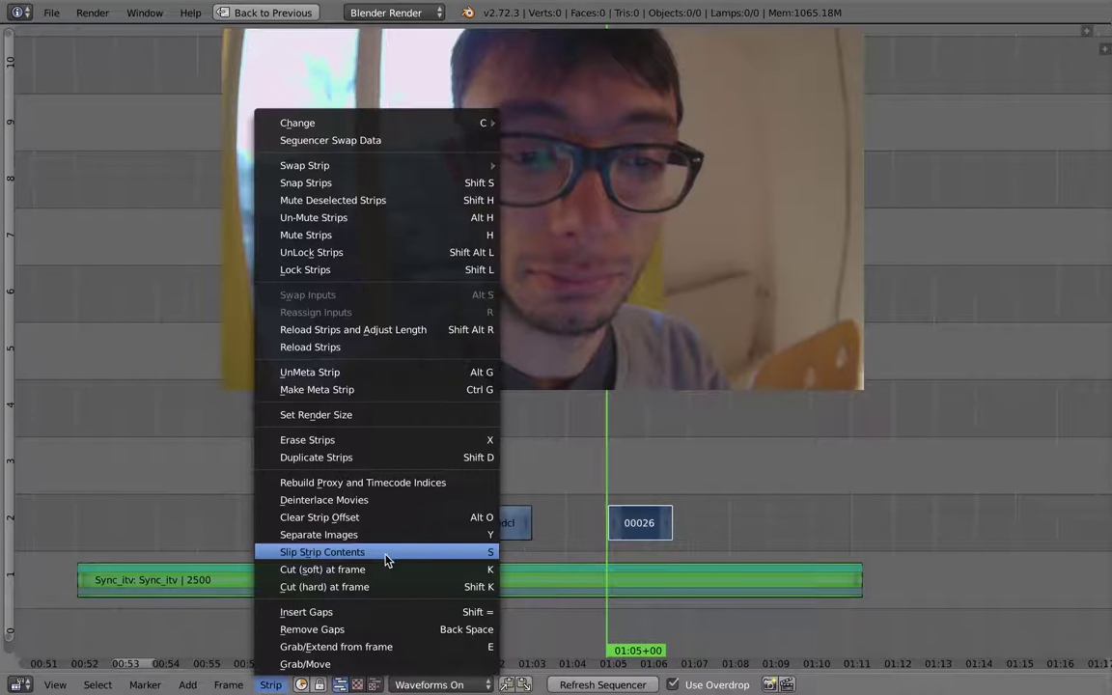
right_click(639, 526)
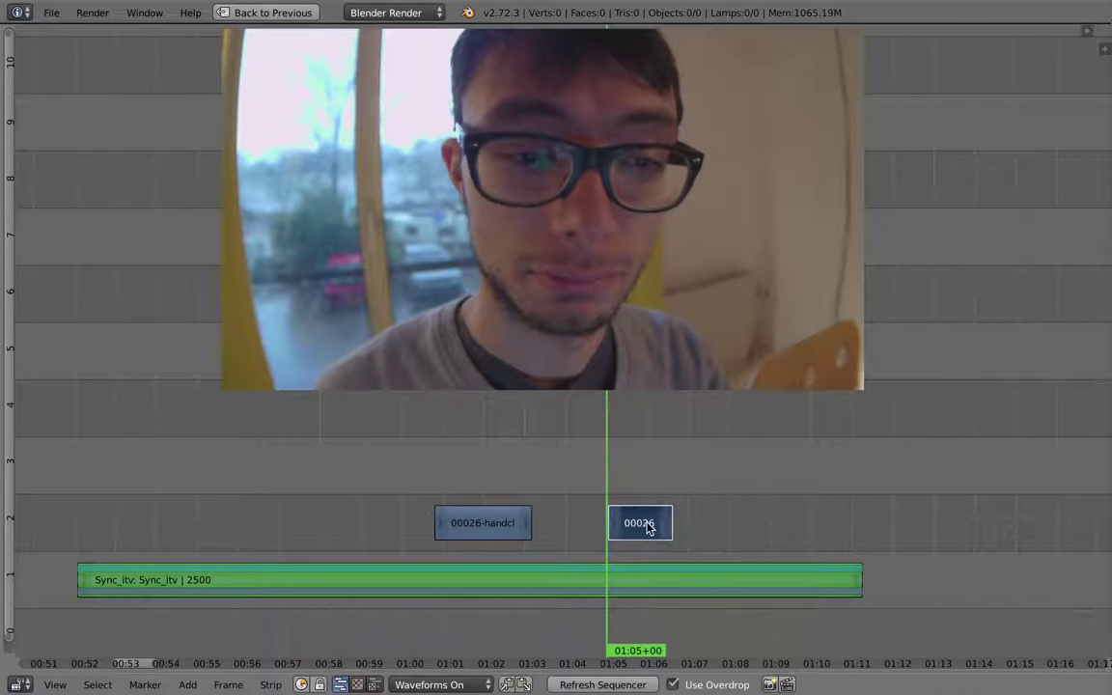
key(s)
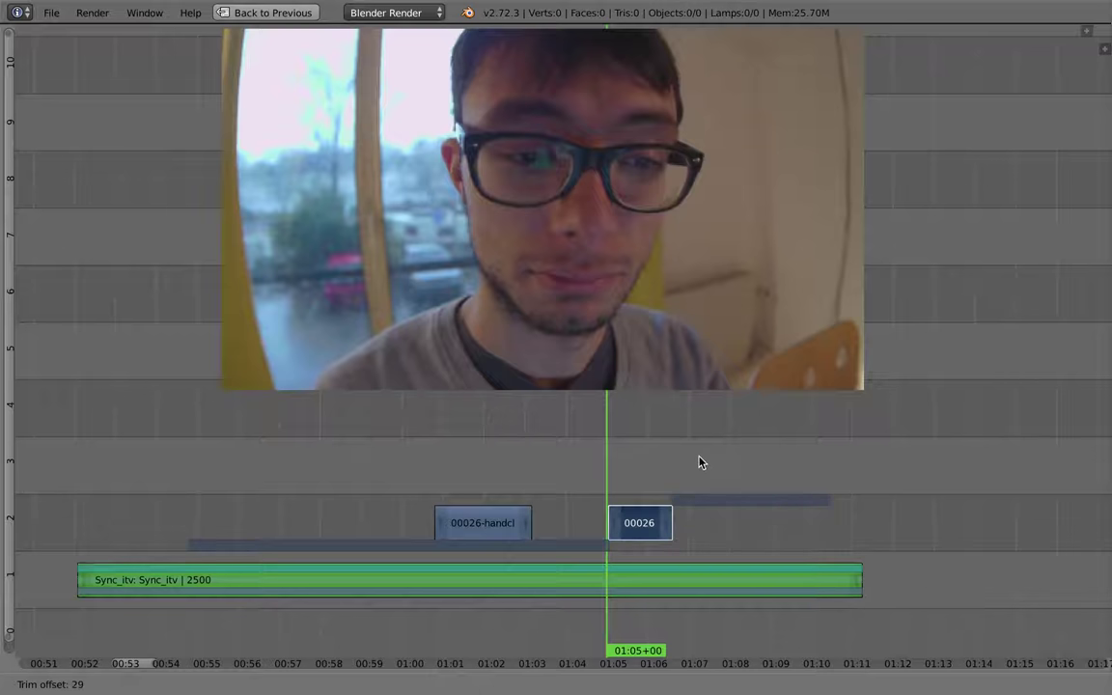
click(682, 470)
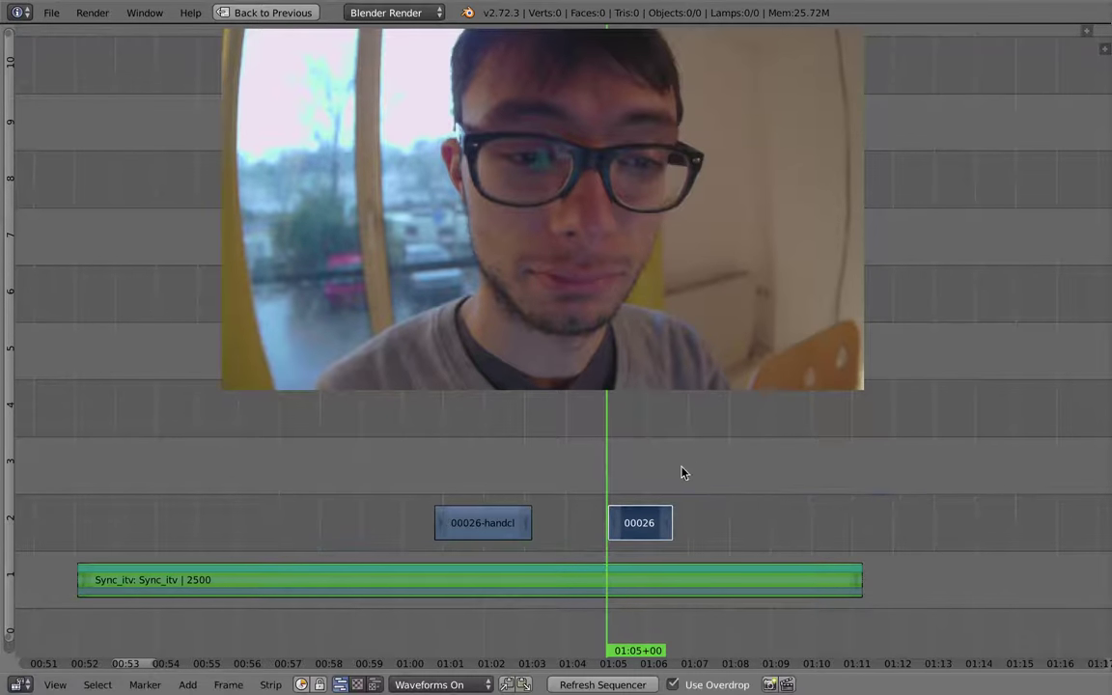
click(615, 483)
key(alt+a)
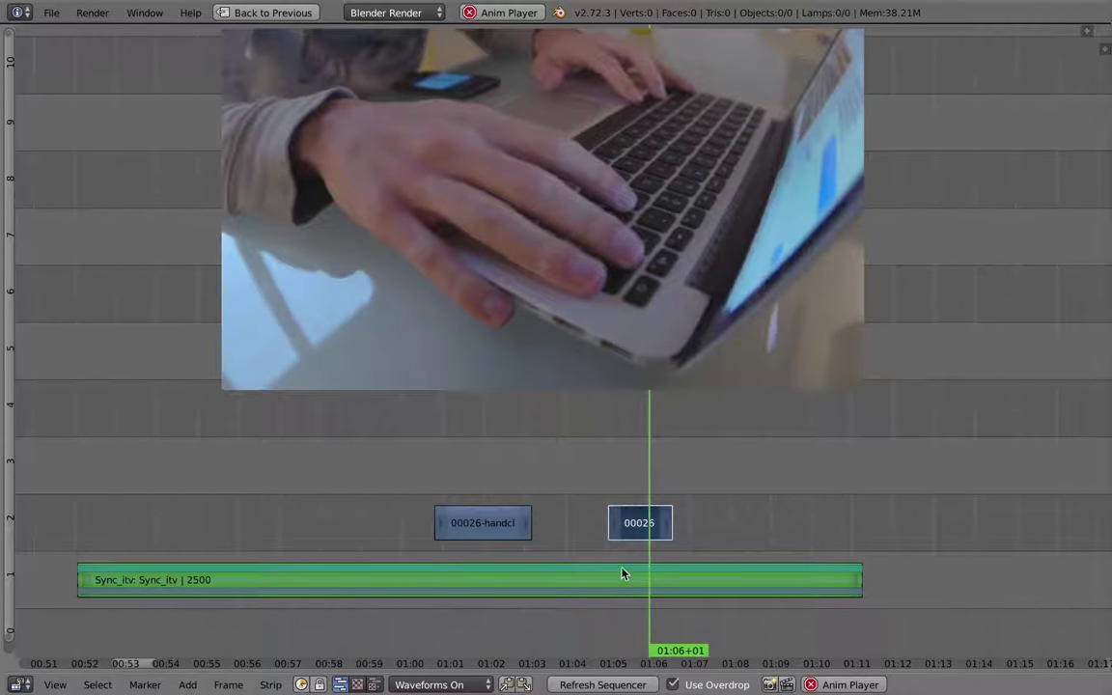
key(alt+a)
Slip the second hand close-up piece's contents again to adjust the hand movement shown, and replay around the cutaway
middle_drag(632, 472, 612, 472)
click(602, 481)
key(s)
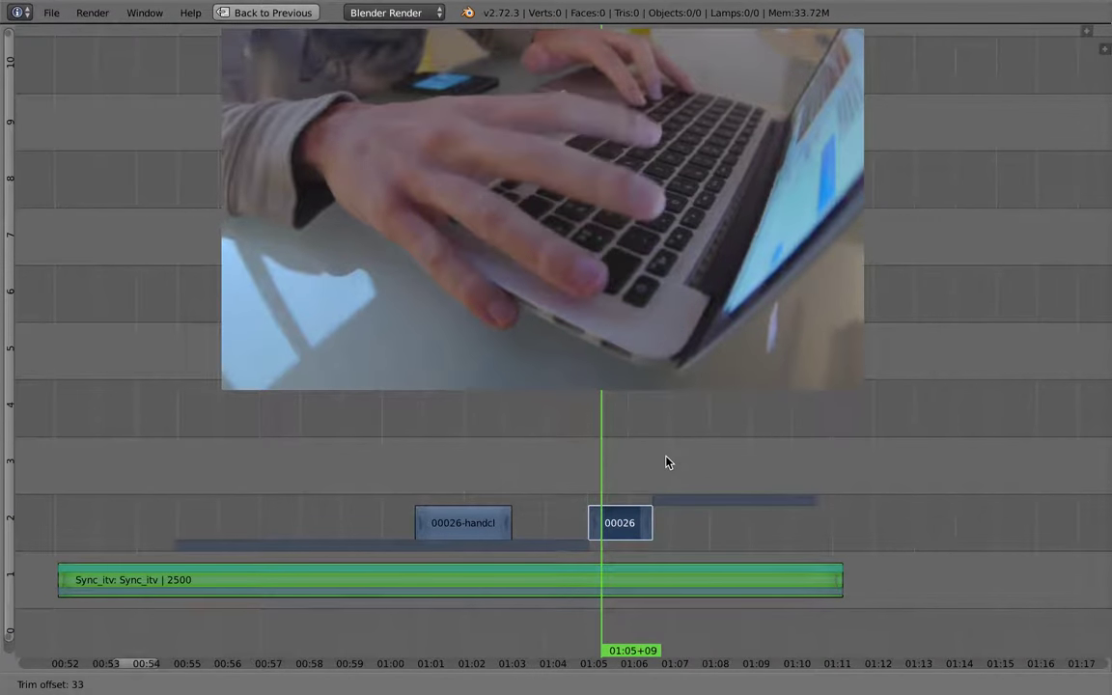
click(588, 474)
key(alt+a)
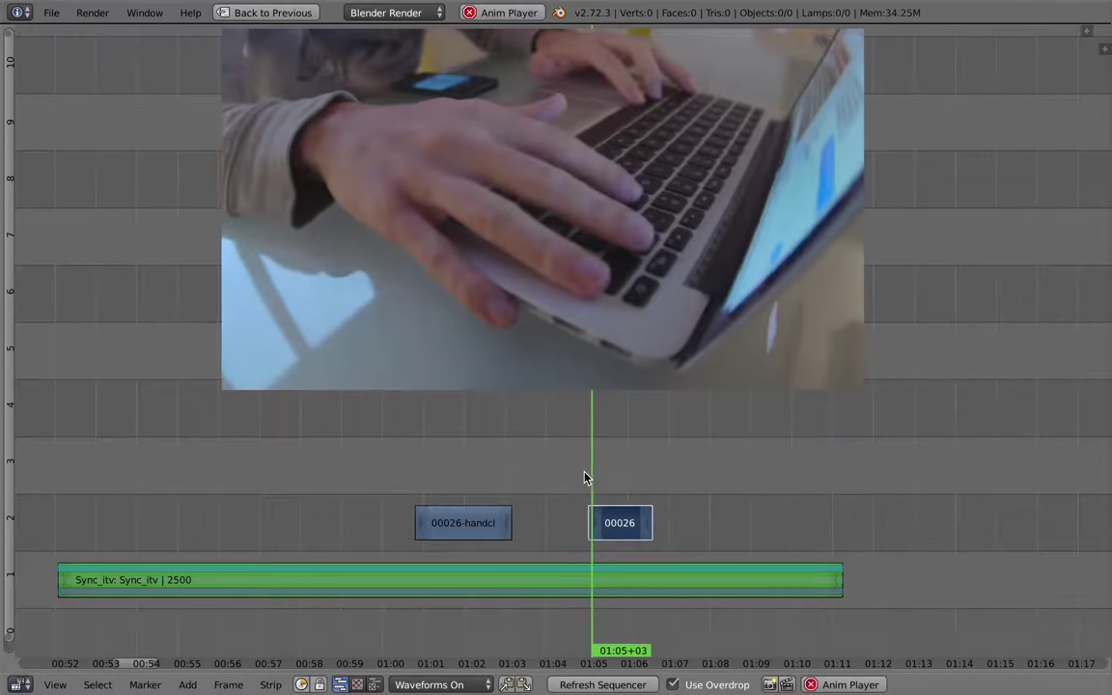
click(587, 470)
click(547, 475)
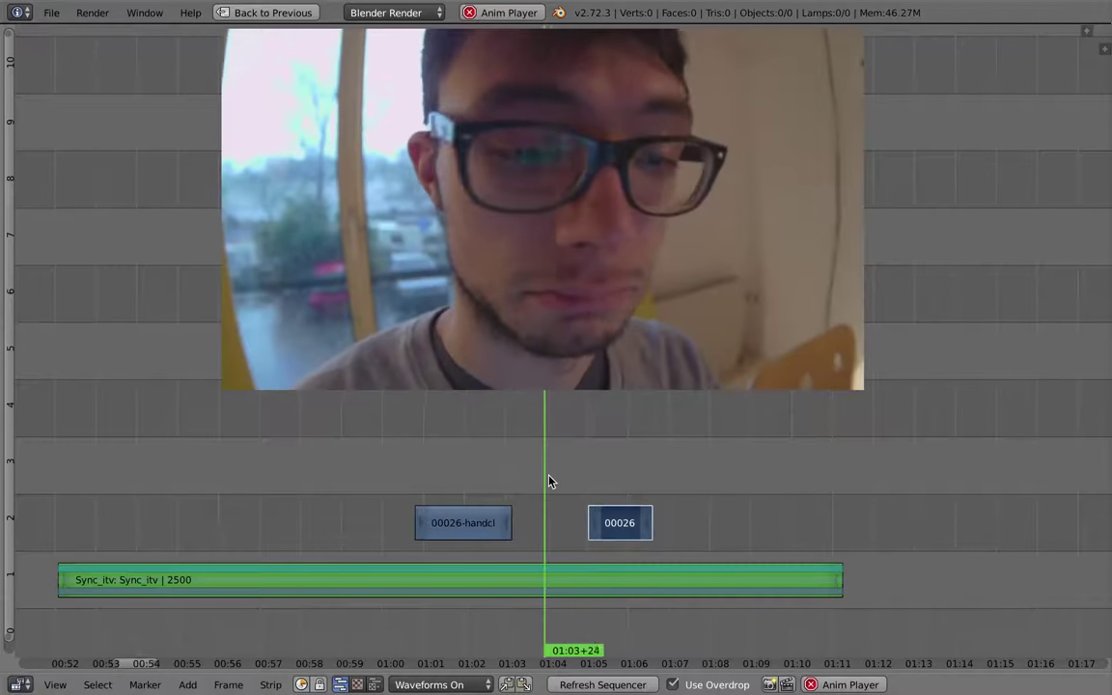
Move the second hand close-up piece earlier on channel 2 to start at about 01:04+03, checking the timing with playback
key(alt+a)
key(g)
click(586, 509)
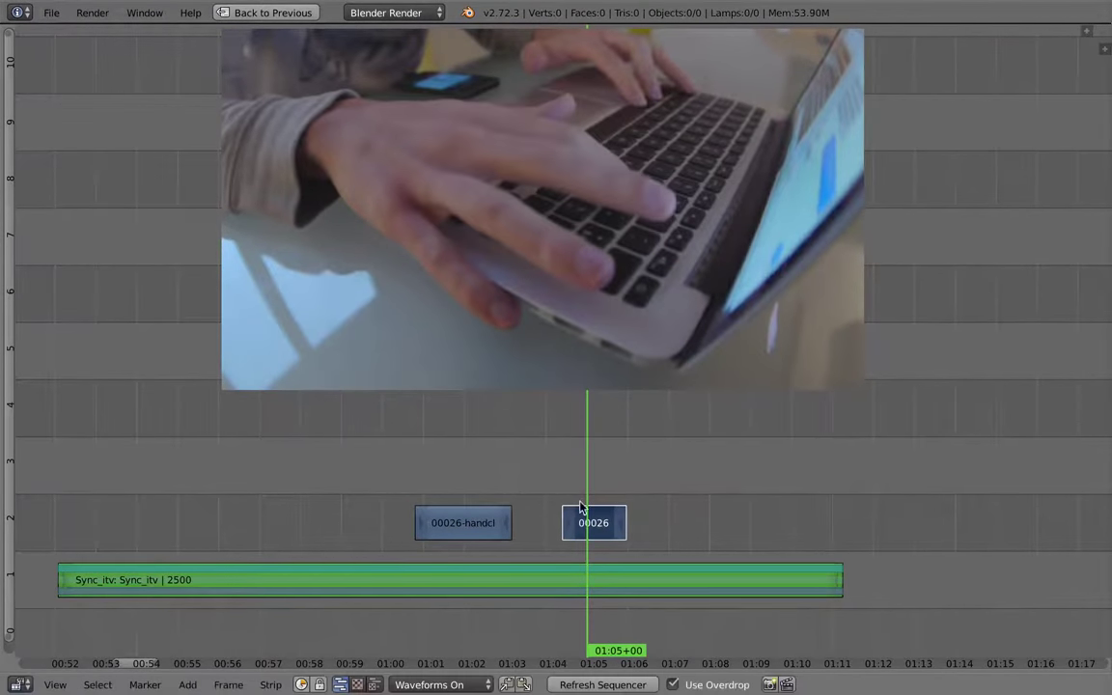
click(562, 496)
key(alt+a)
key(alt+a)
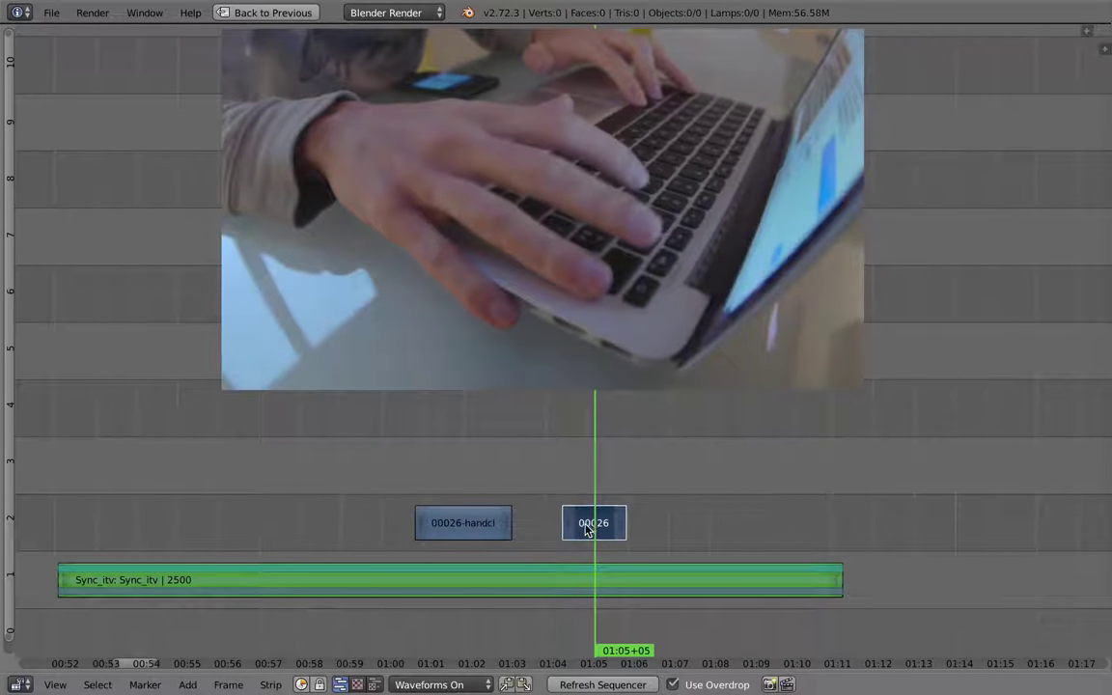
key(g)
click(566, 516)
click(546, 517)
key(alt+a)
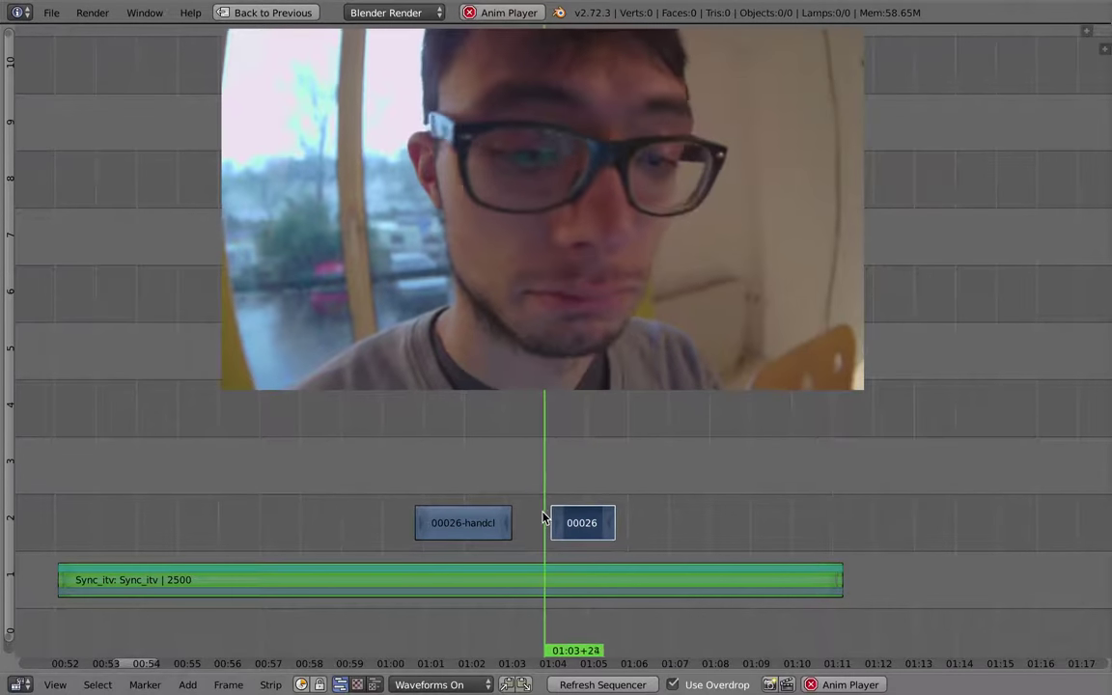
key(alt+a)
Snap the end of the second hand close-up piece to the playhead at 01:05+02 and play the interview with it
right_click(611, 524)
key(shift+s)
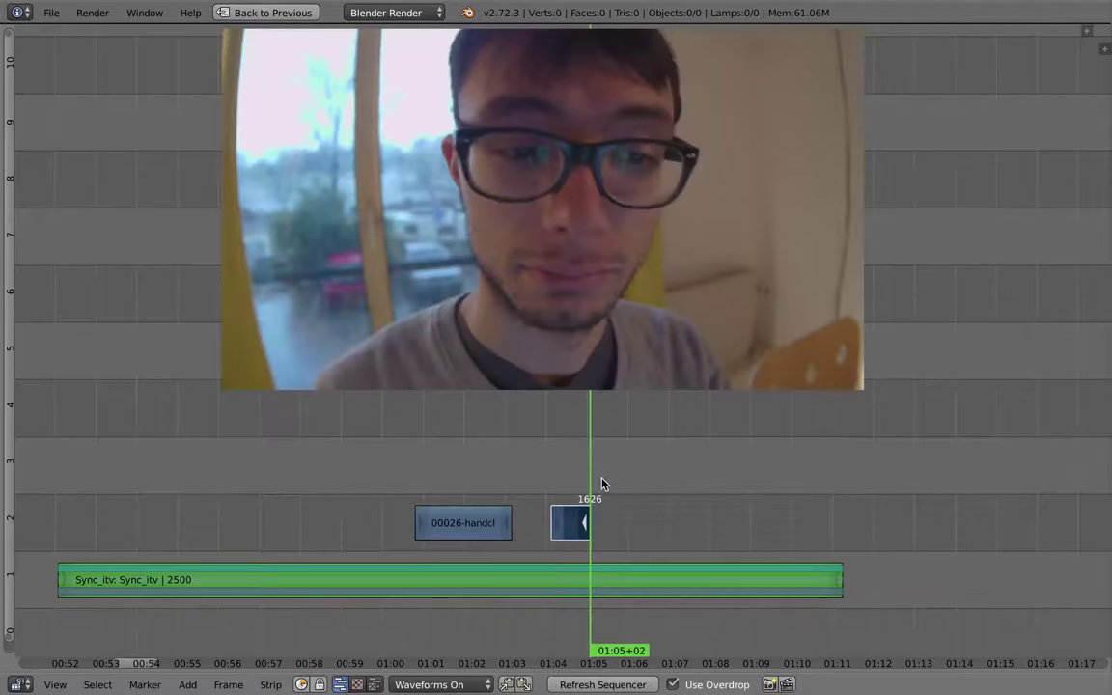
drag(578, 486, 470, 499)
middle_drag(415, 512, 461, 503)
click(420, 514)
key(alt+a)
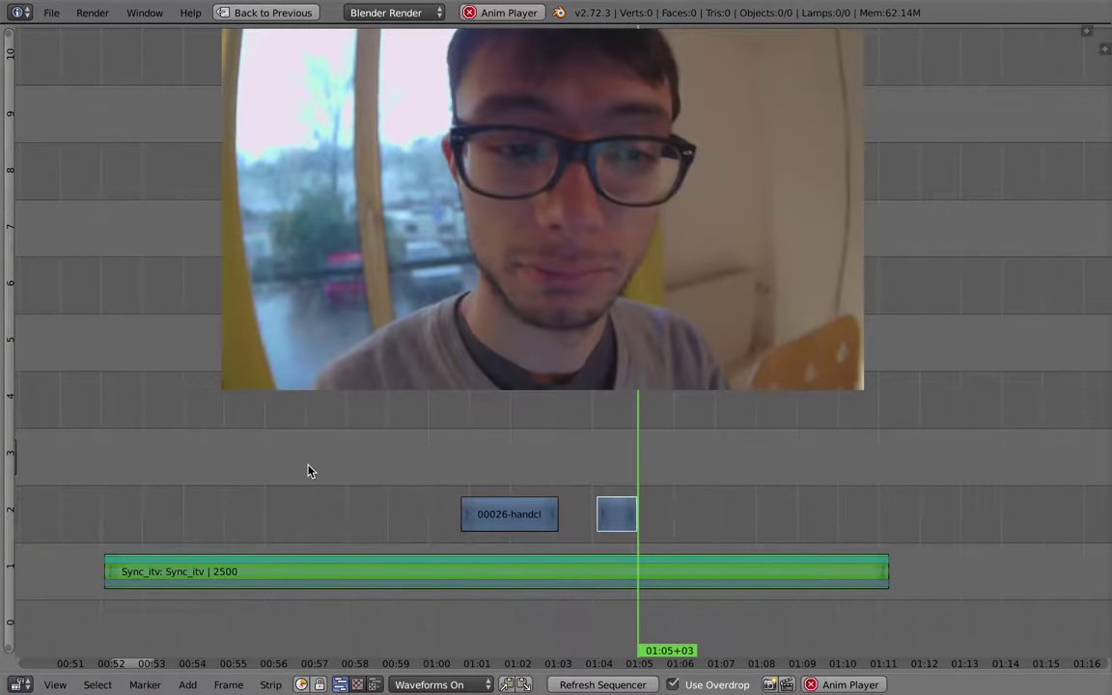
key(alt+a)
Play the interview from about 01:03+18 and again from 01:03+12 to review the timing of the second hand cutaway
drag(606, 458, 582, 469)
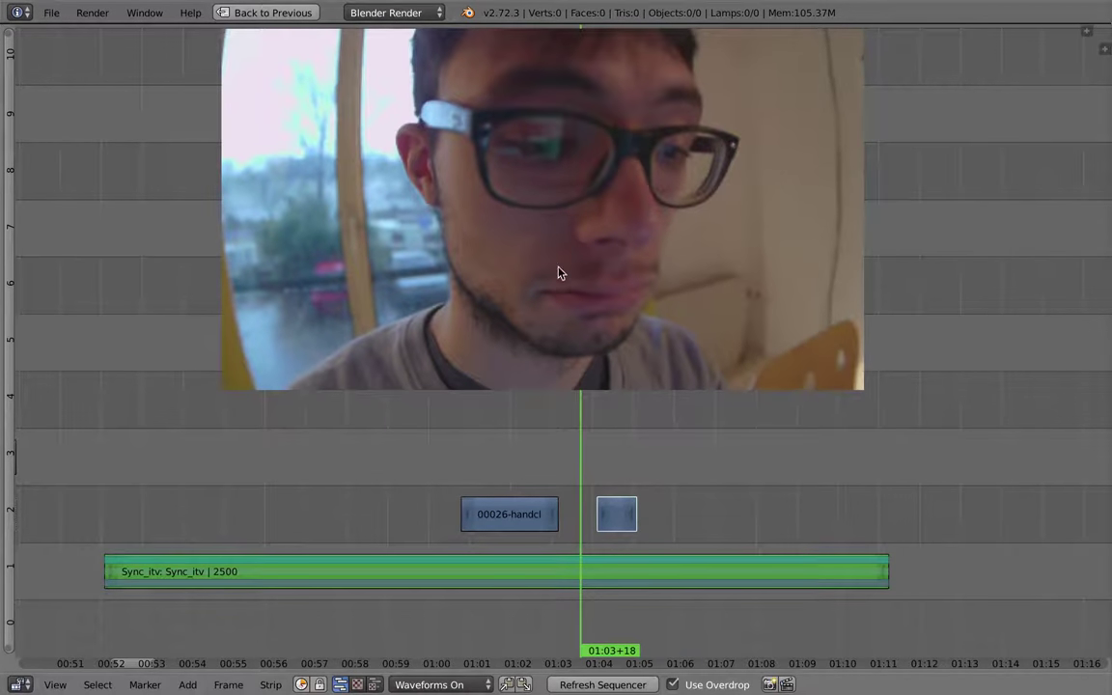
key(alt+a)
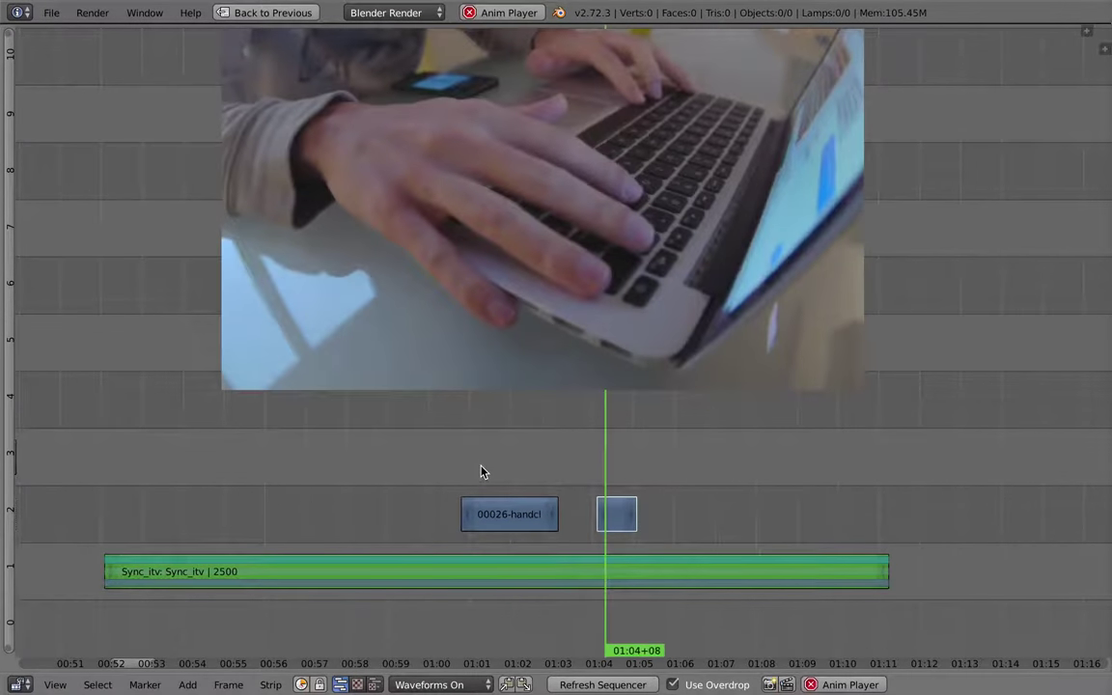
key(alt+a)
click(577, 471)
drag(576, 472, 571, 465)
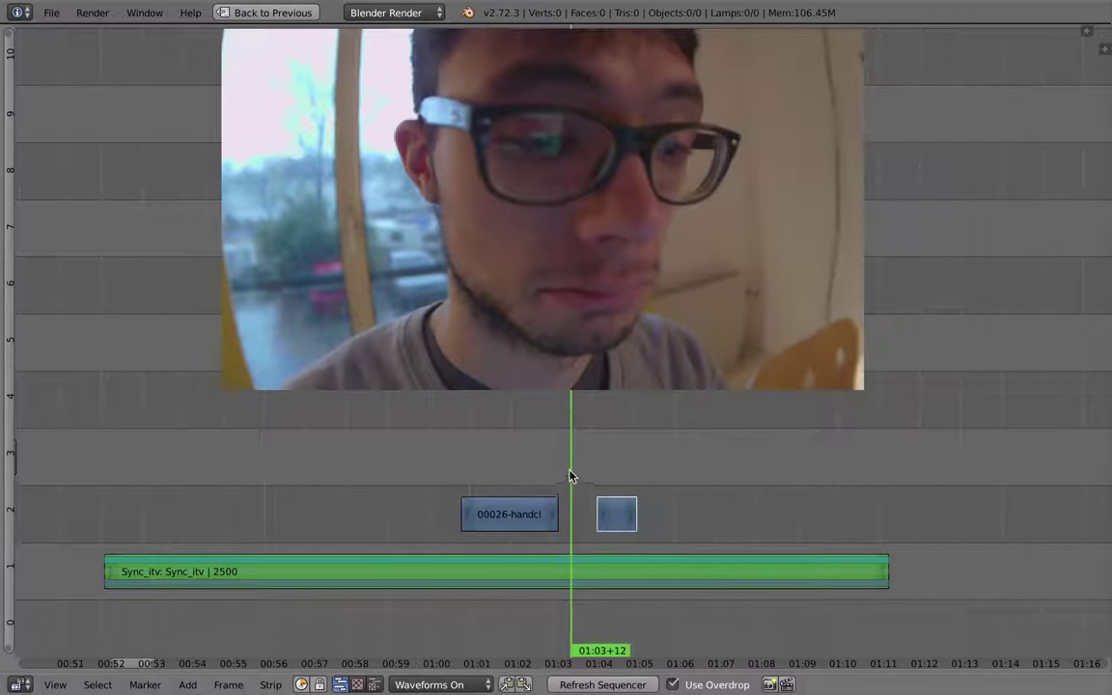
key(alt+a)
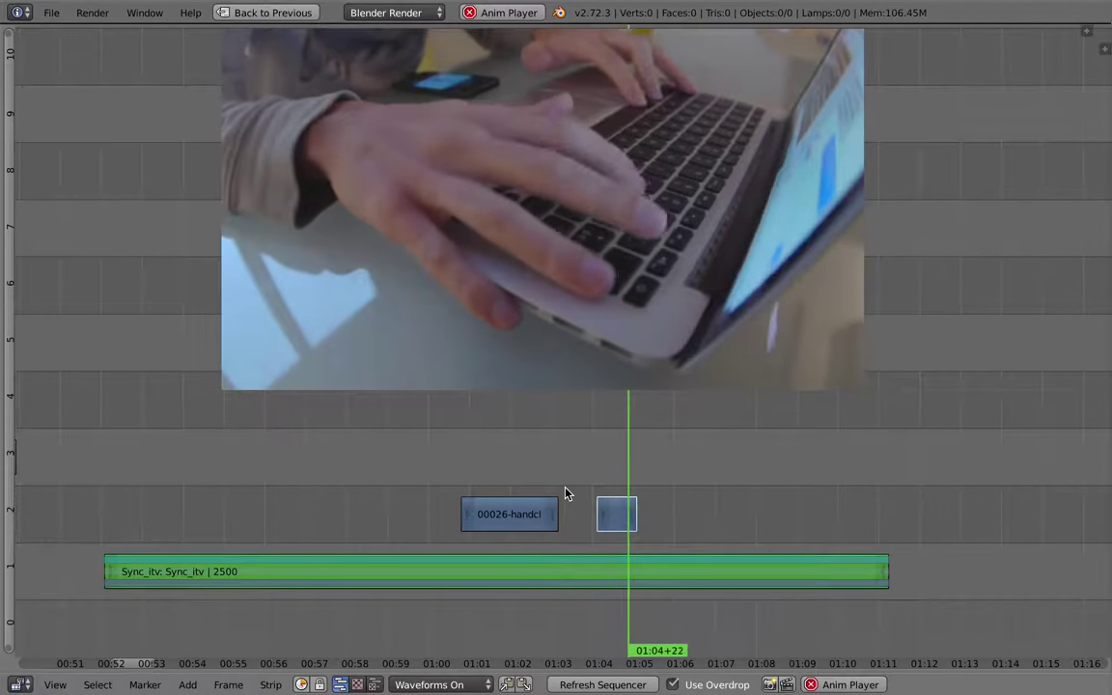
key(alt+a)
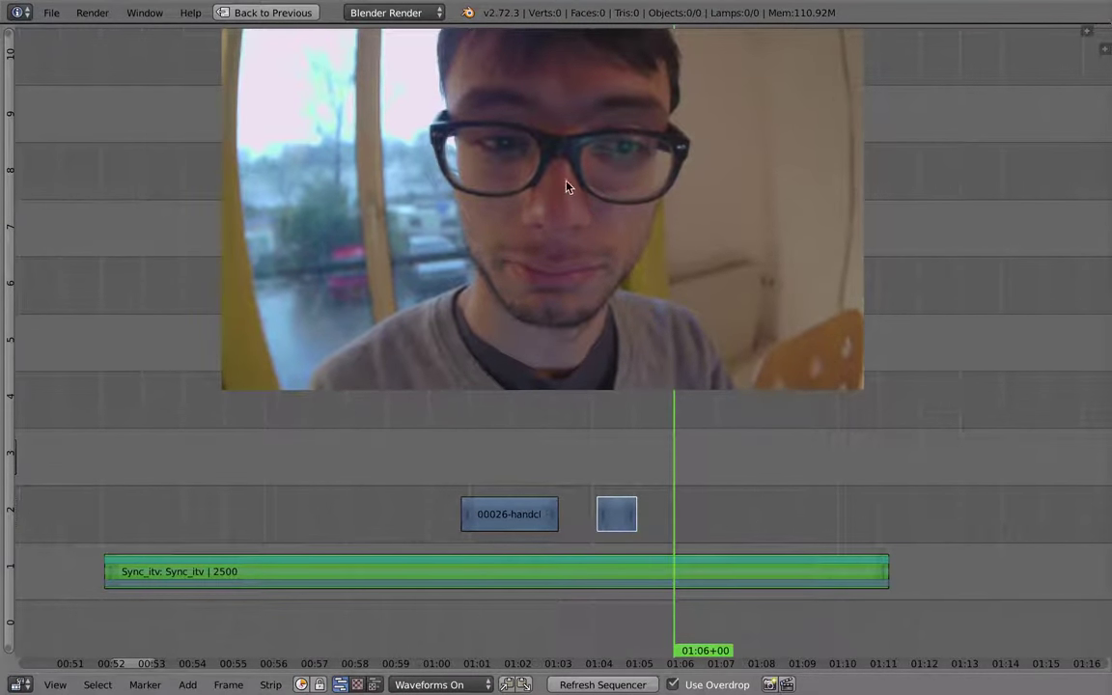
Select the Sync_itv strip and jump the playhead back and forth between the strip edges of the interview and hand cutaways
click(635, 485)
right_click(641, 572)
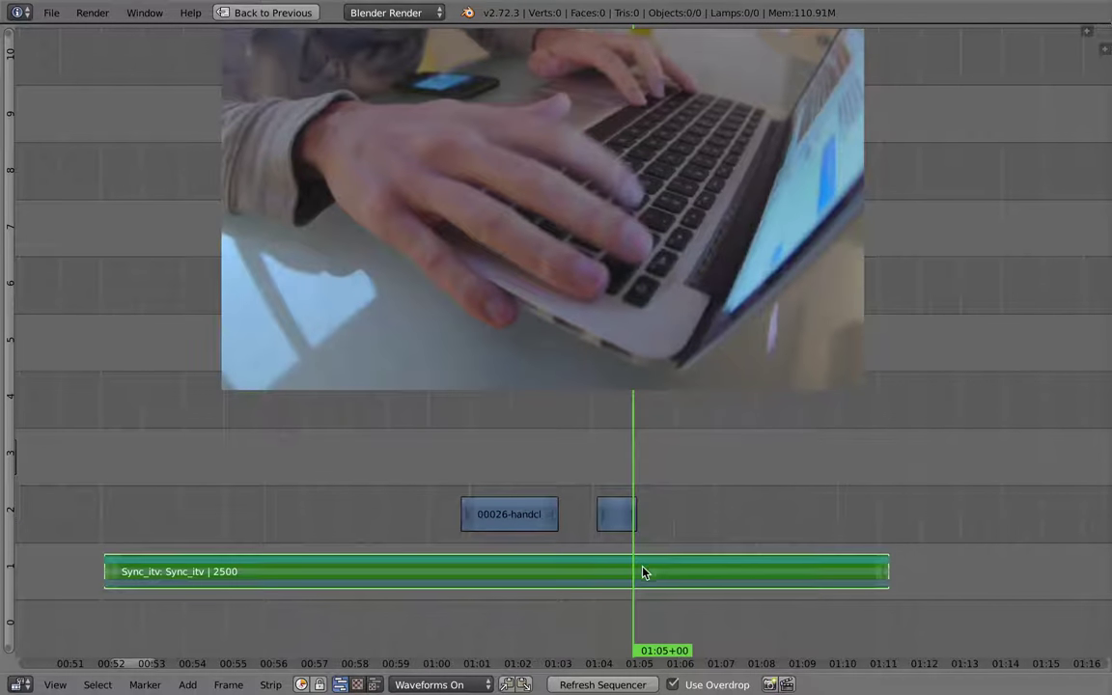
key(Page_Down)
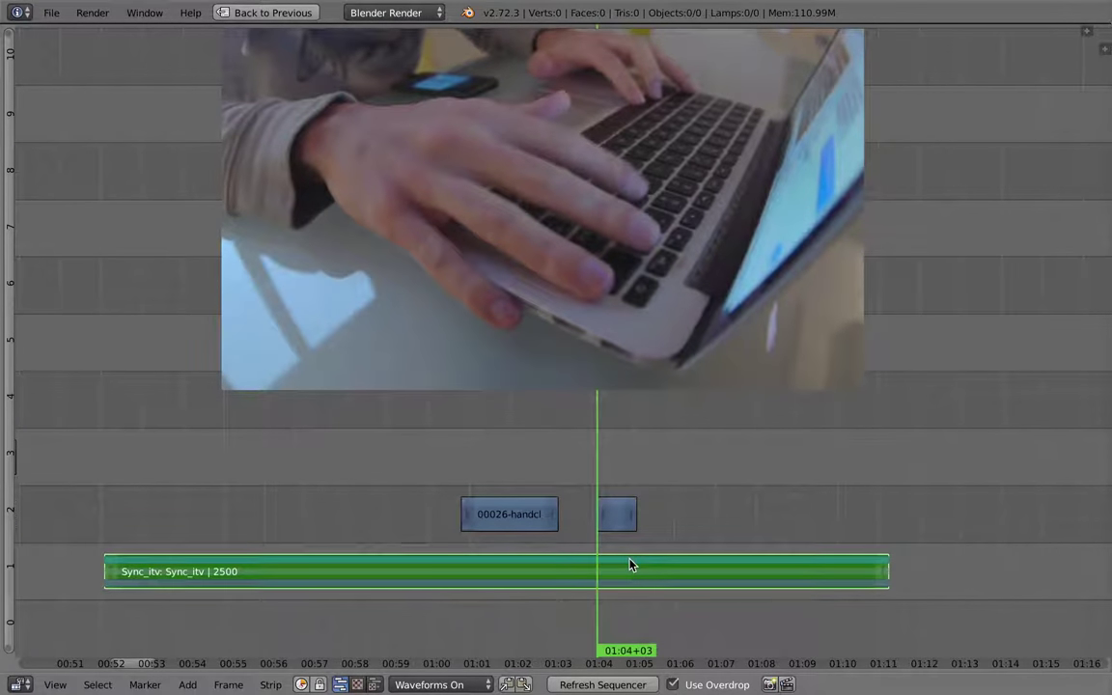
key(Page_Up)
key(Page_Down)
key(Page_Down)
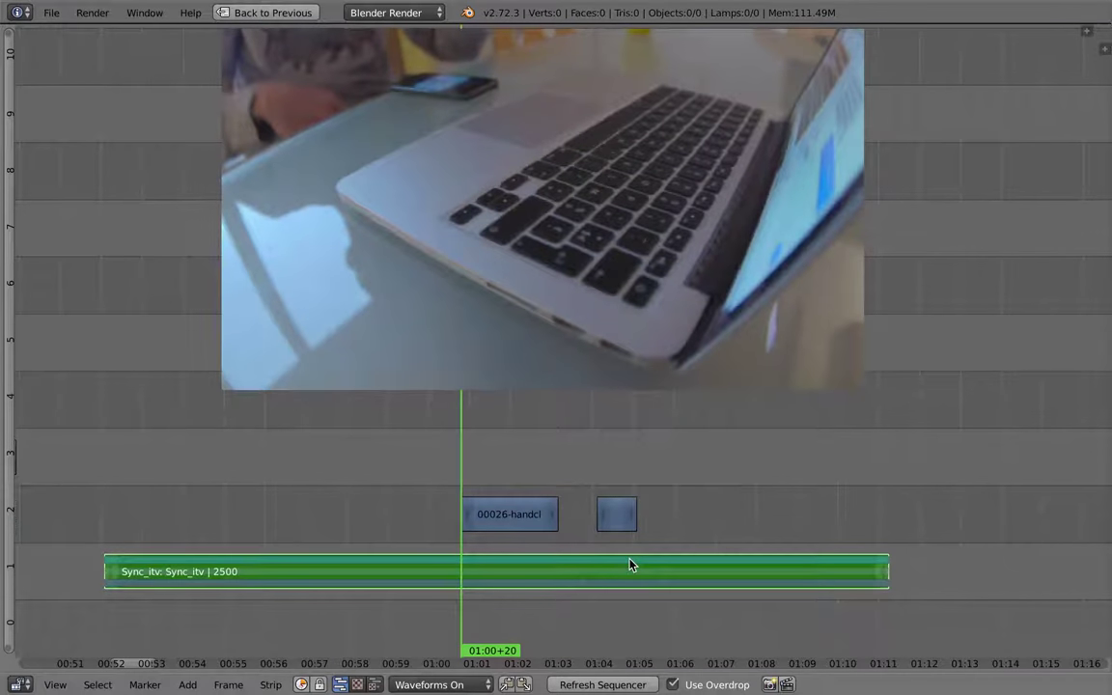
key(Page_Up)
key(Page_Up)
key(Page_Up)
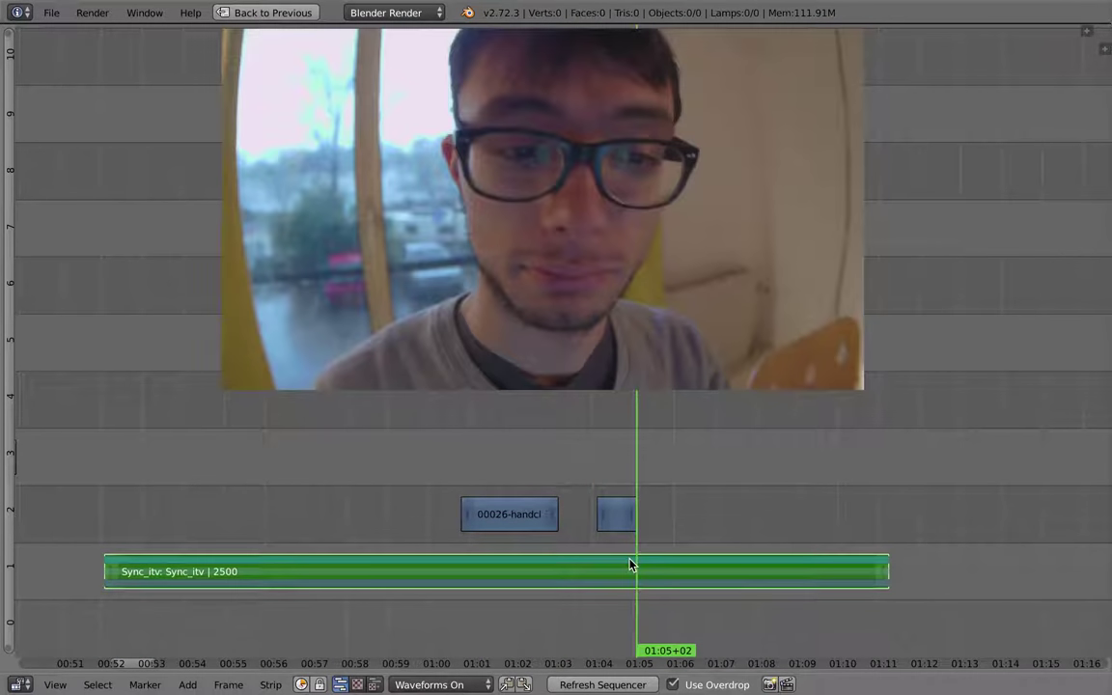
key(Page_Up)
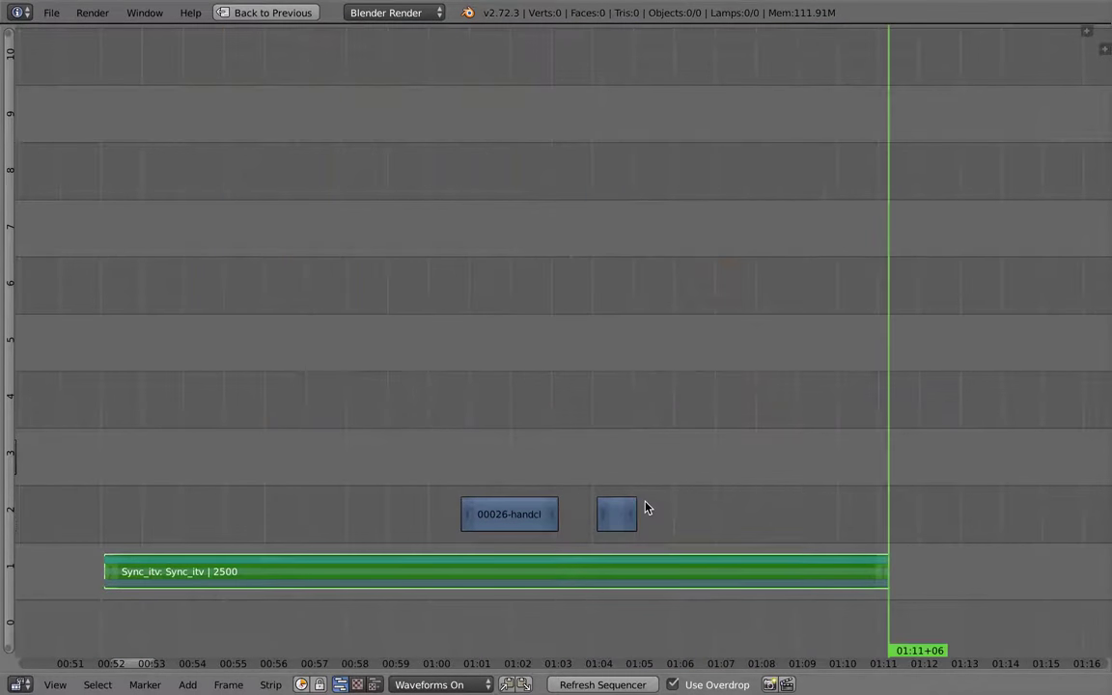
key(Page_Down)
key(Page_Down)
key(Page_Down)
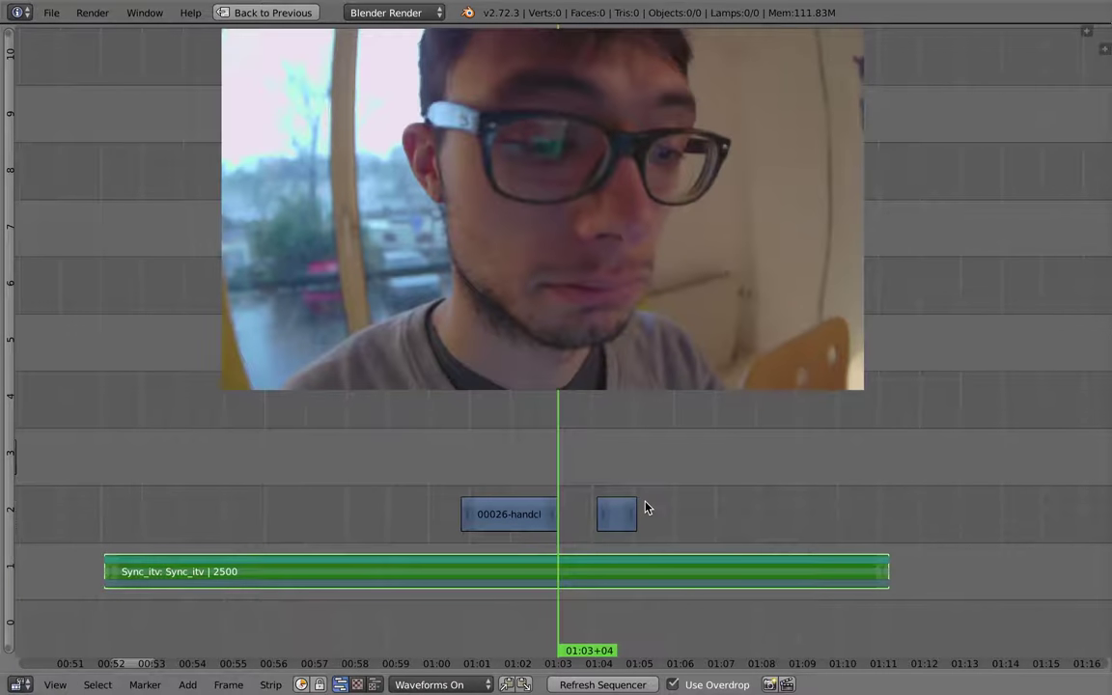
key(Page_Up)
key(Page_Down)
key(Page_Down)
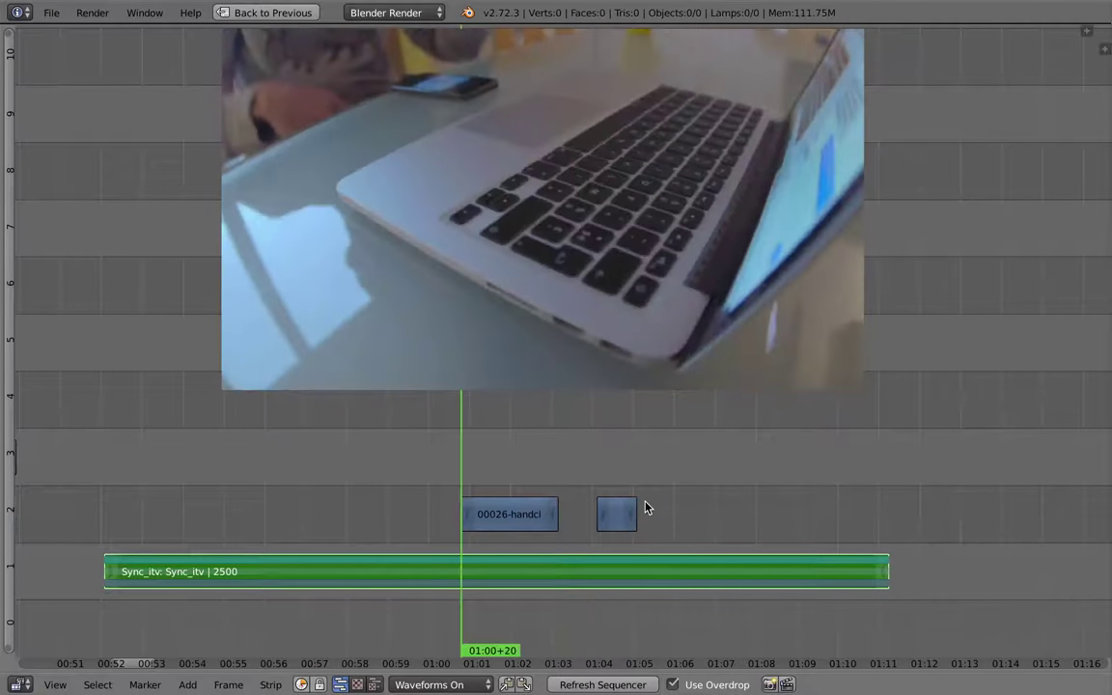
key(Page_Down)
Cut the Sync_itv strip at 01:05+02, exactly at the end of the second hand close-up piece
key(Page_Up)
key(Page_Up)
key(Page_Up)
key(Page_Up)
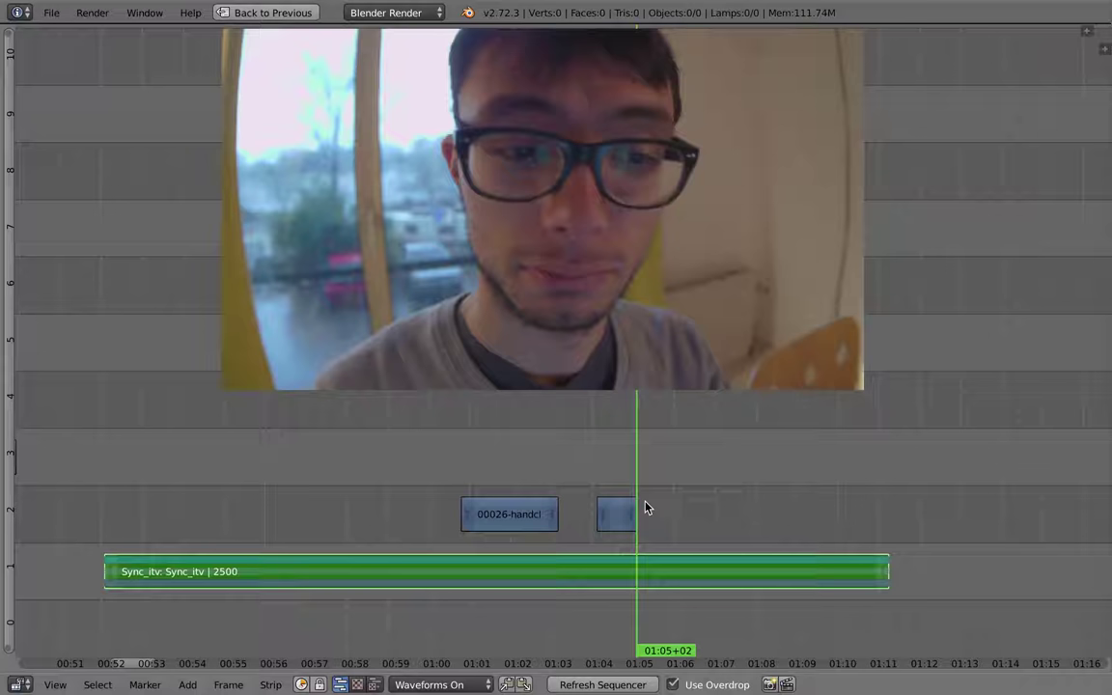
key(k)
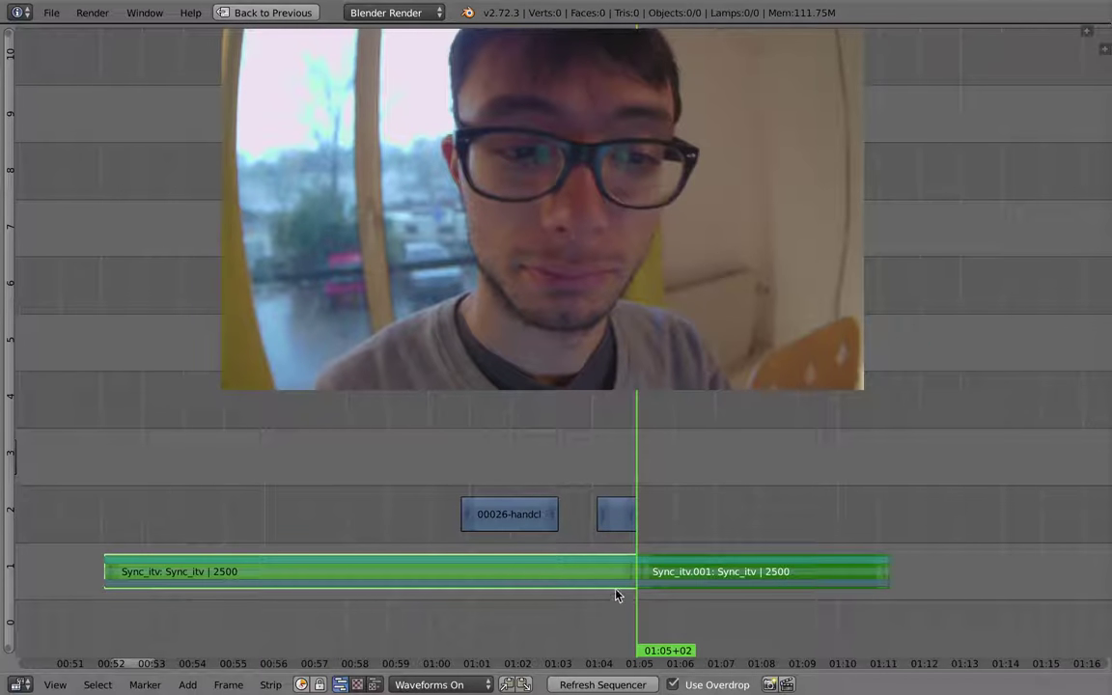
Place the playhead at 01:03+10, between the two hand close-up pieces
key(Page_Down)
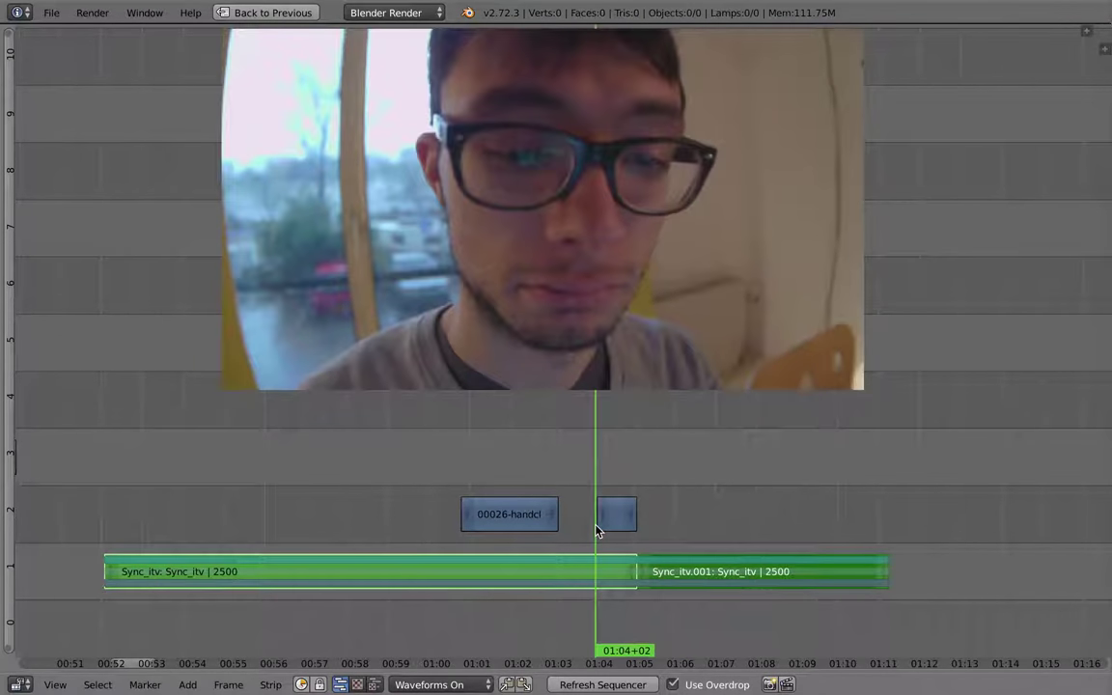
key(Left)
key(Left)
key(Left)
key(Left)
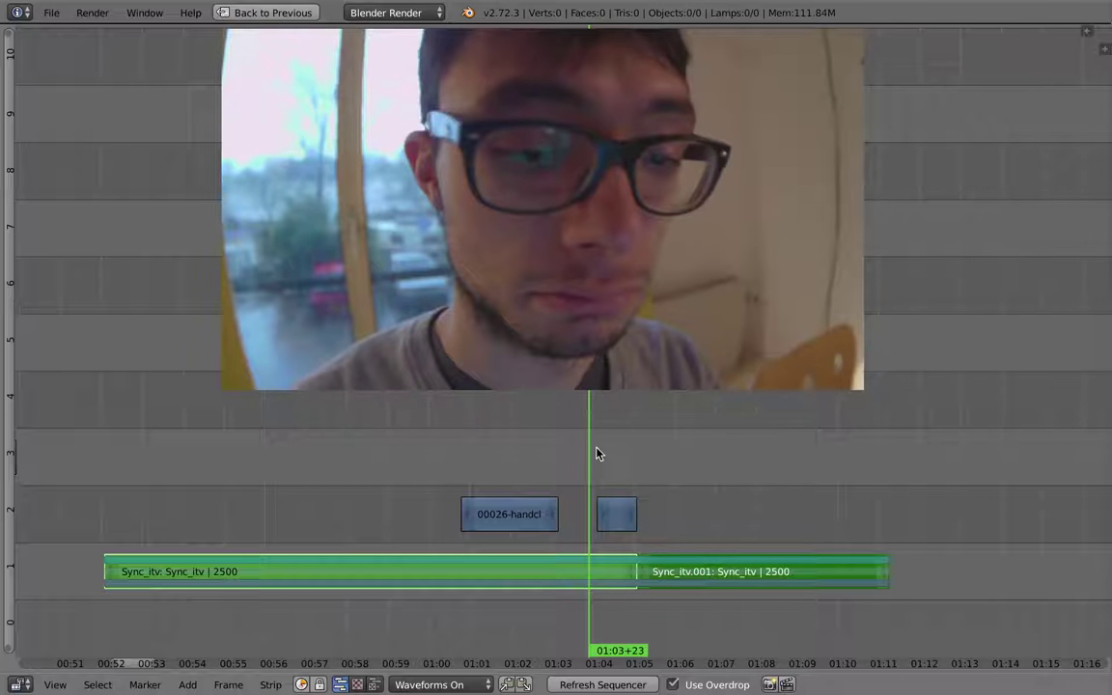
drag(534, 484, 603, 504)
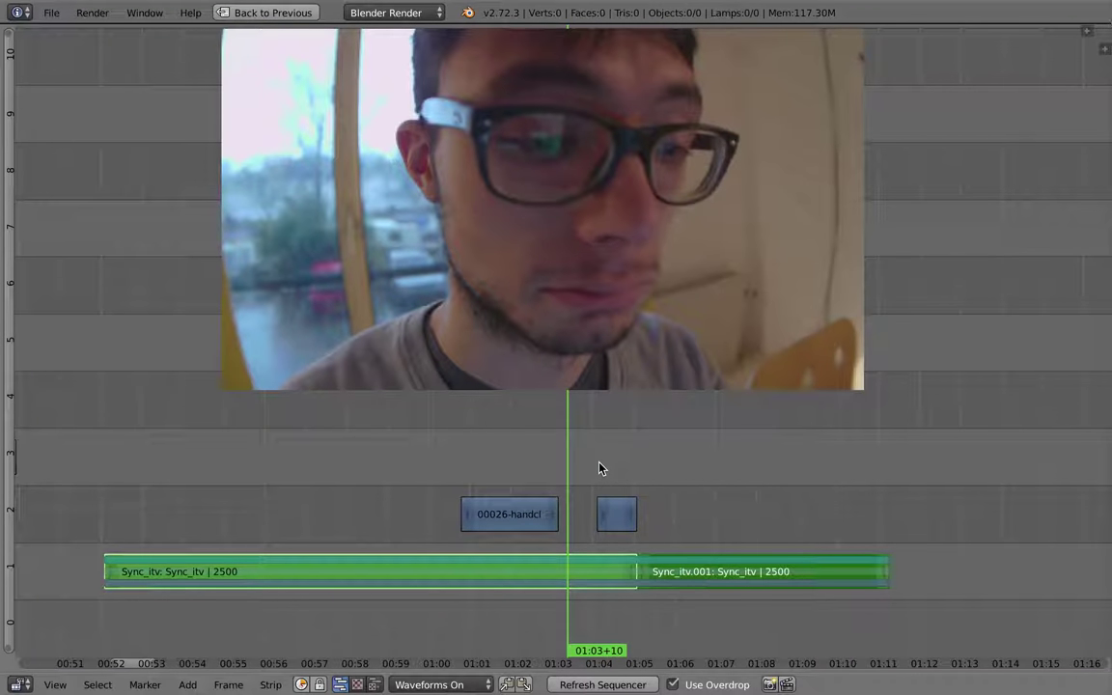
key(h)
Move the 00024-coffee strips and Sync_itv.002 down one channel and earlier, with the coffee starting at about 01:14 and Sync_itv.002 at about 01:32
scroll(799, 502, down, 5)
middle_drag(790, 512, 365, 502)
scroll(365, 502, down, 2)
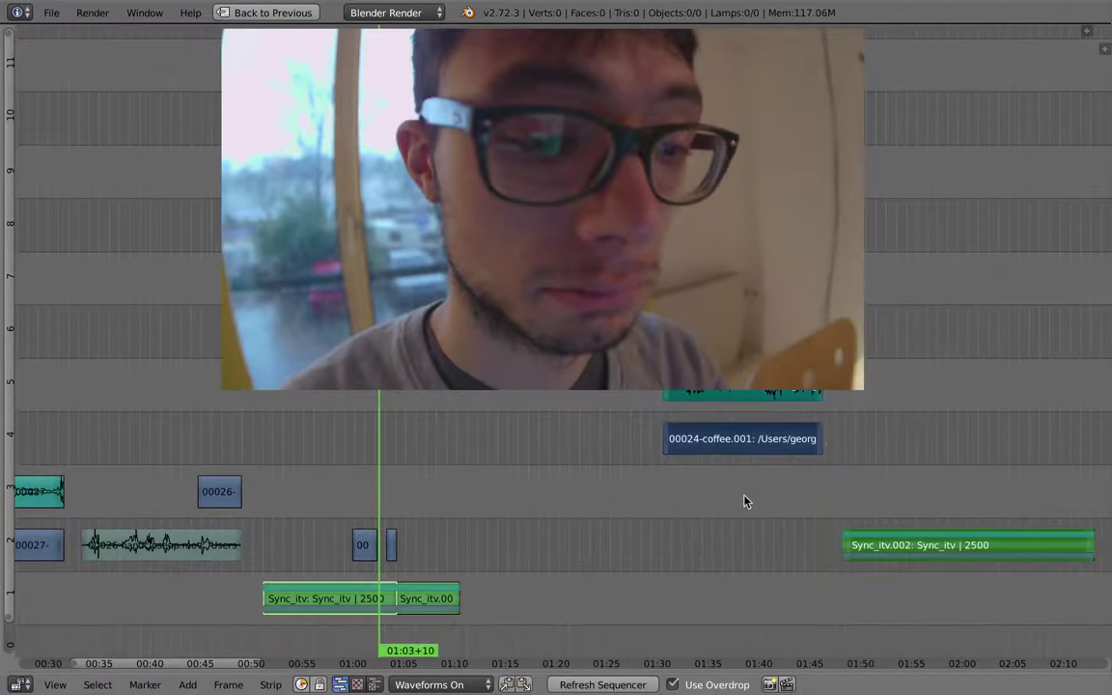
key(g)
click(633, 540)
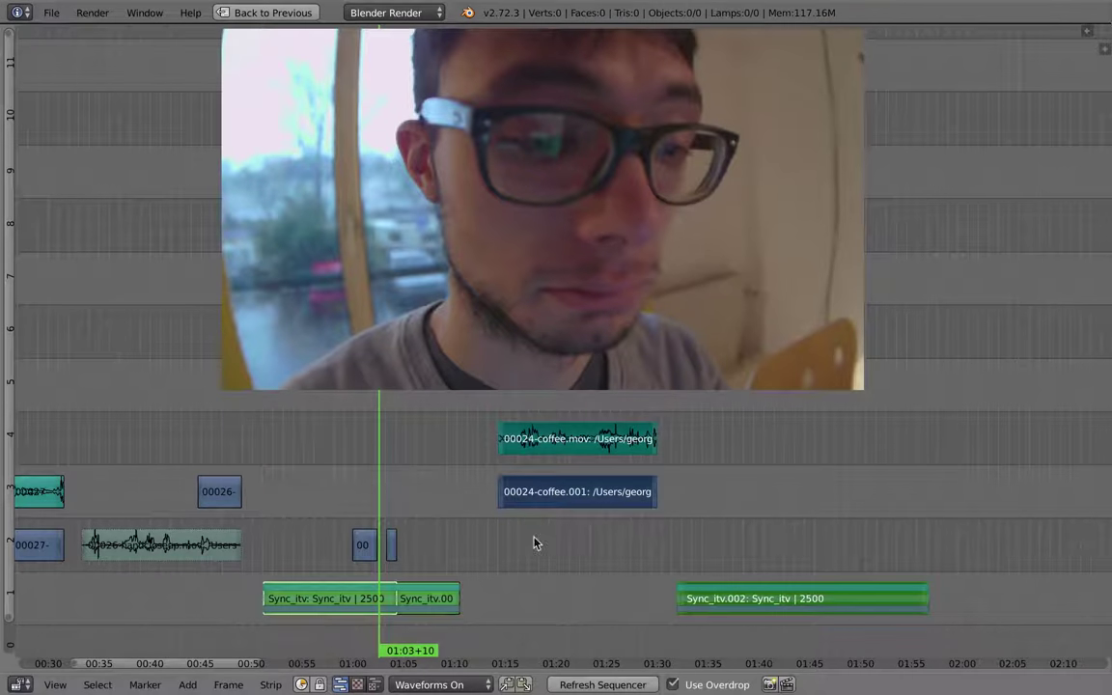
ctrl+right_click(387, 451)
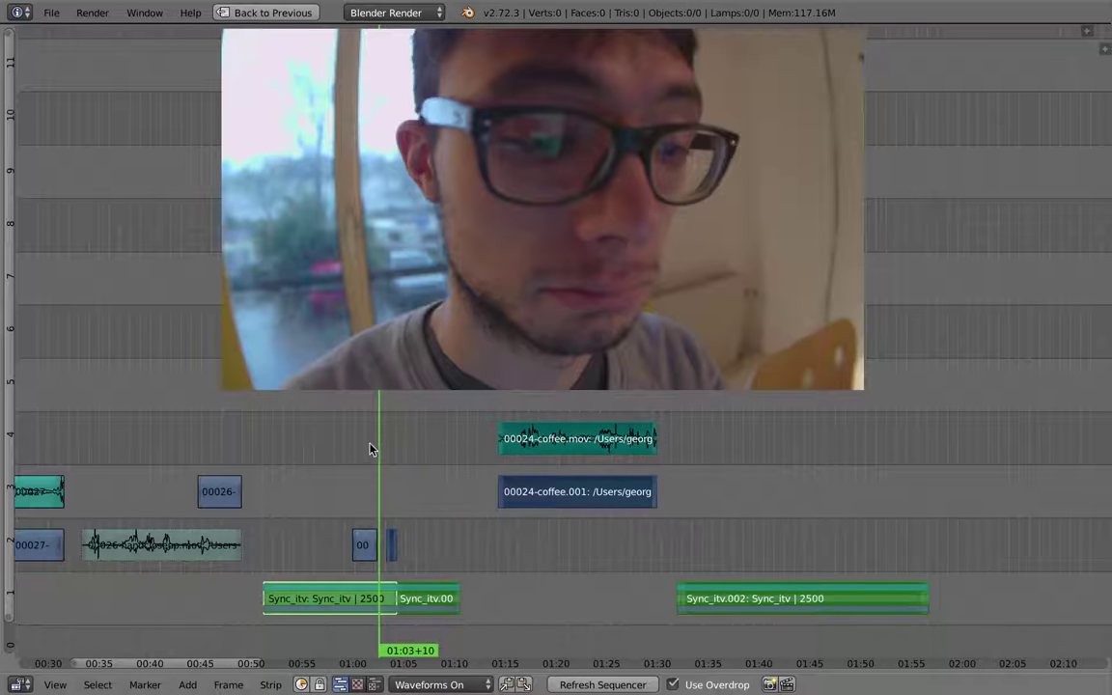
middle_drag(300, 490, 466, 465)
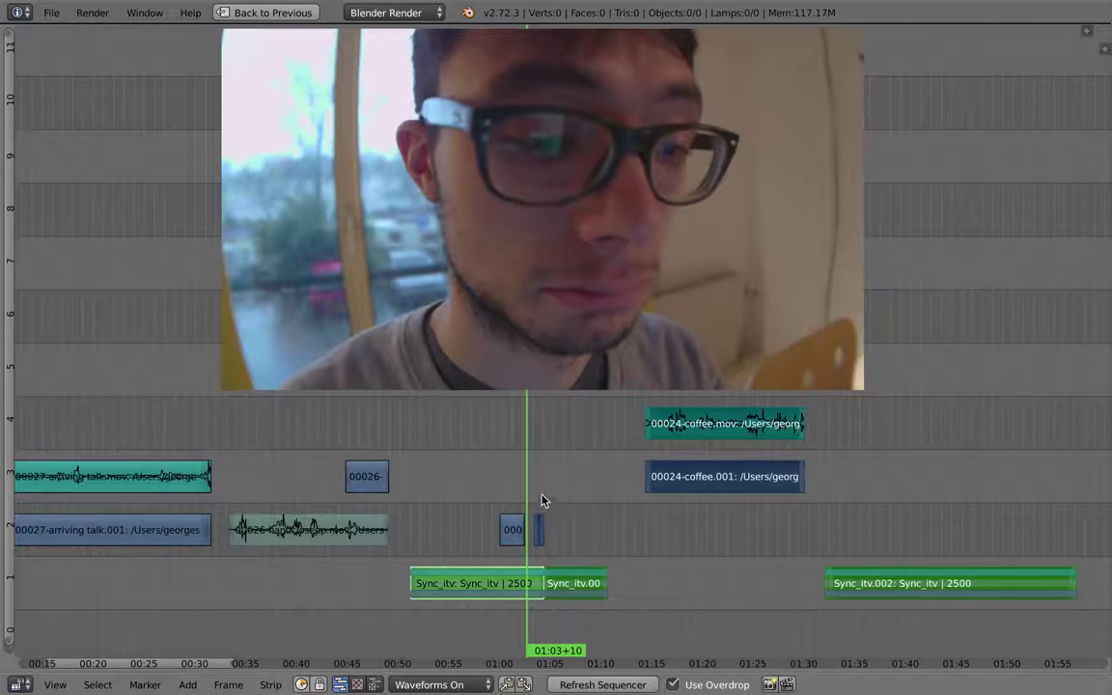
key(g)
key(Escape)
ctrl+middle_drag(588, 549, 573, 420)
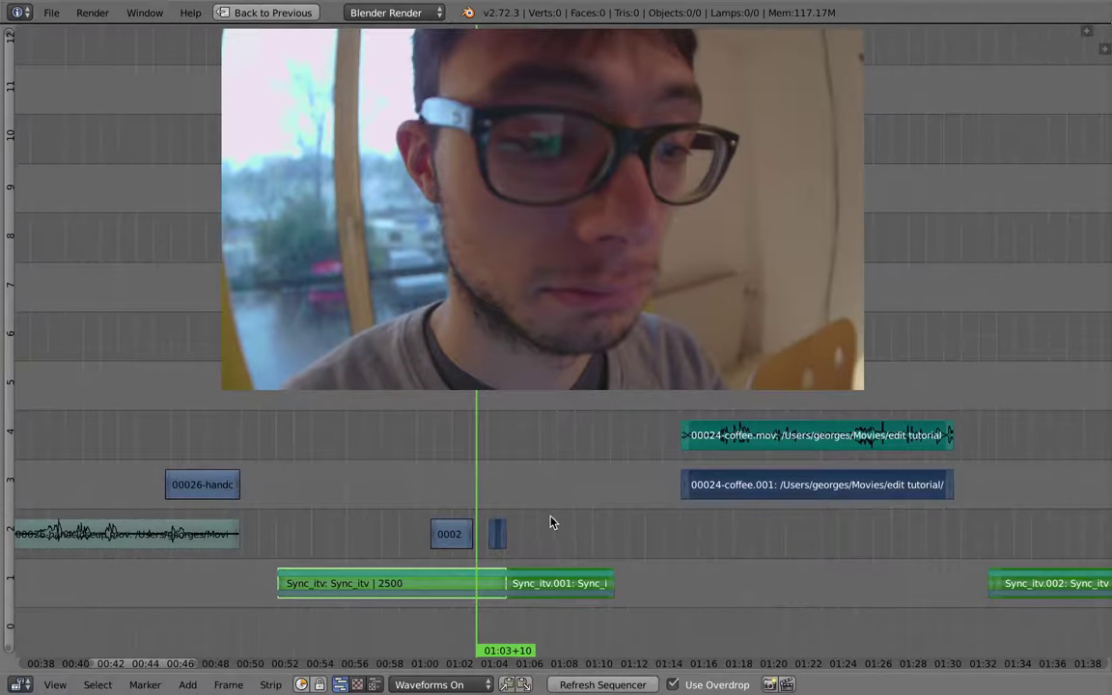
ctrl+middle_drag(552, 514, 521, 497)
middle_drag(522, 498, 617, 493)
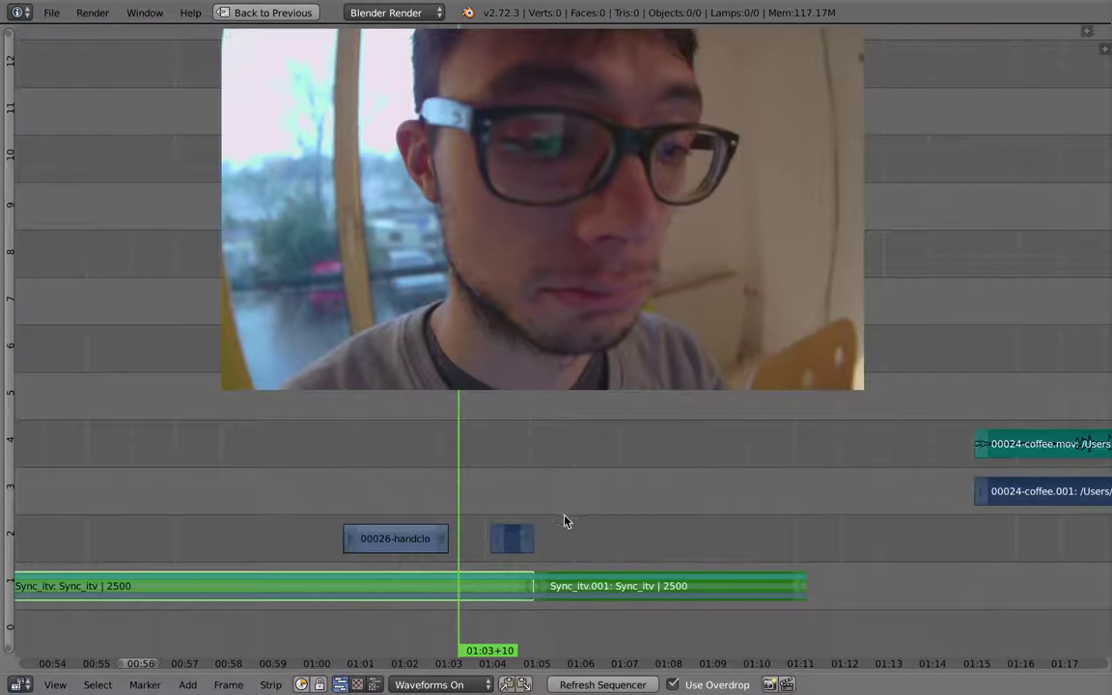
scroll(565, 521, down, 6)
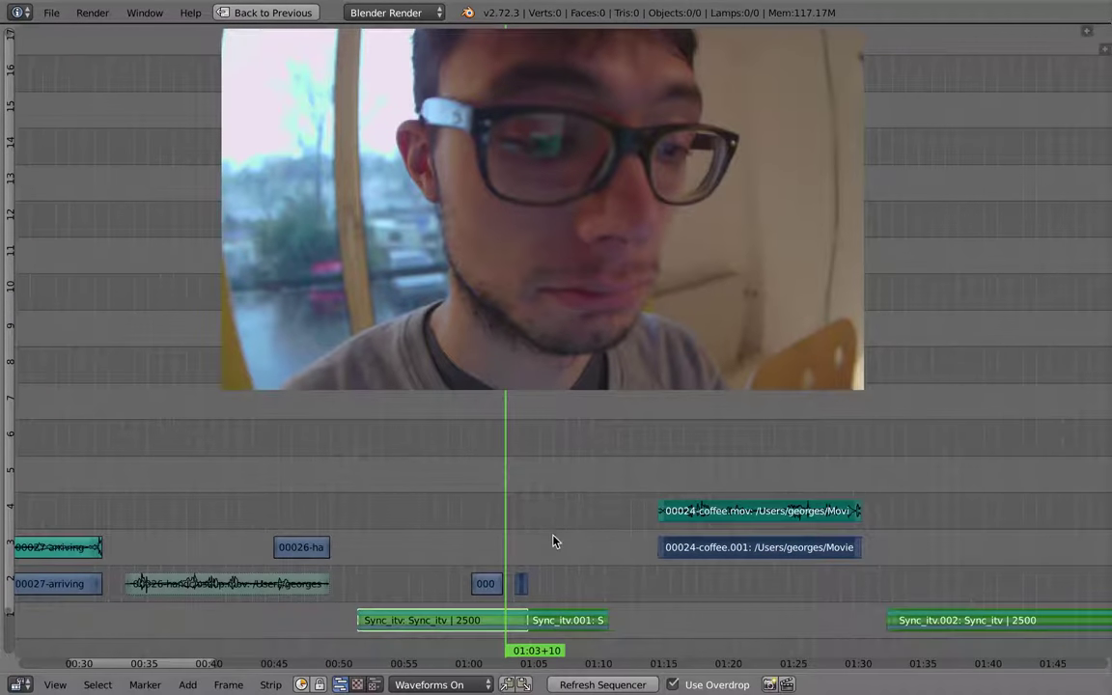
middle_drag(554, 541, 546, 525)
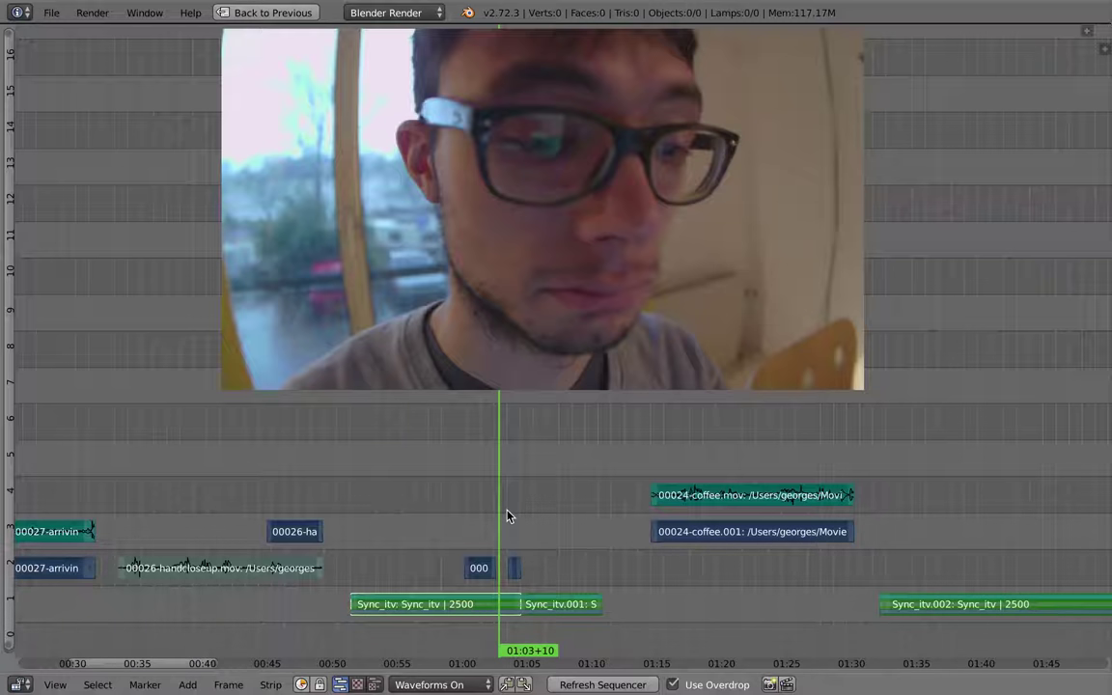
Try to shift the strips after the playhead at 01:03+10 in time, extending Sync_itv's end along with the second hand close-up and coffee footage
key(g)
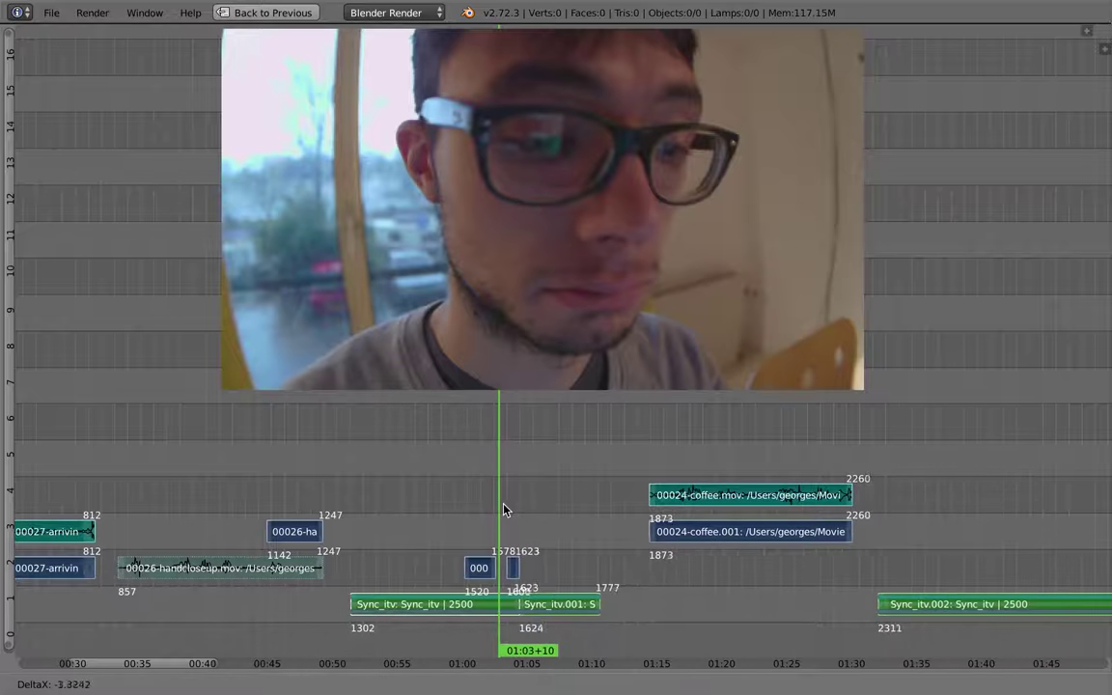
click(508, 506)
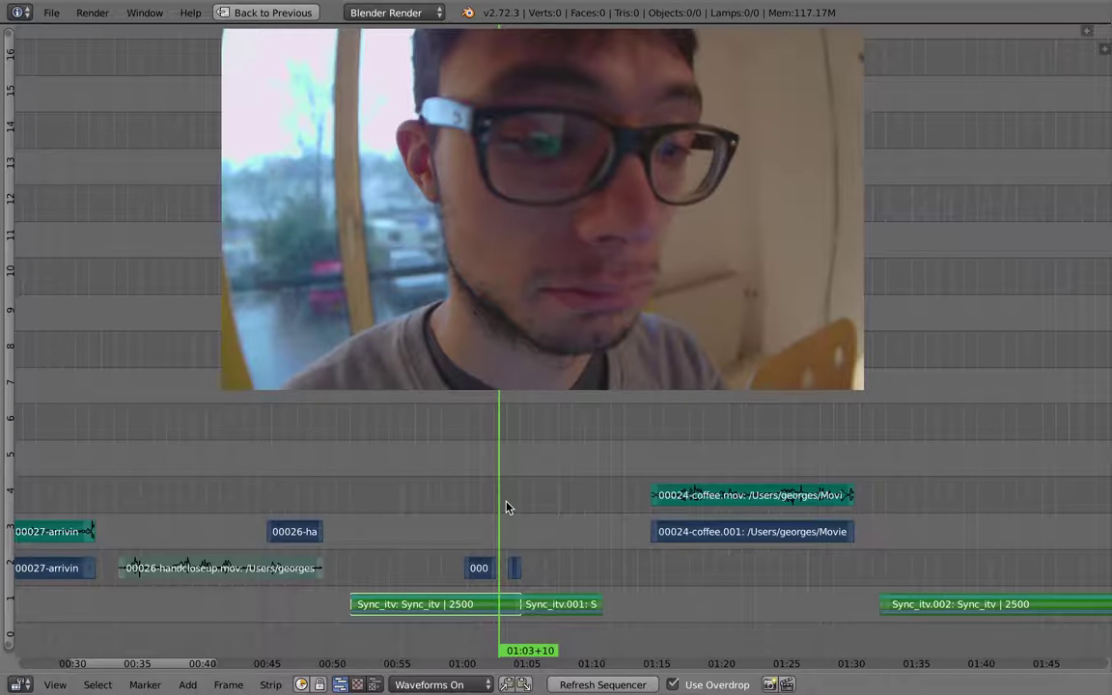
key(g)
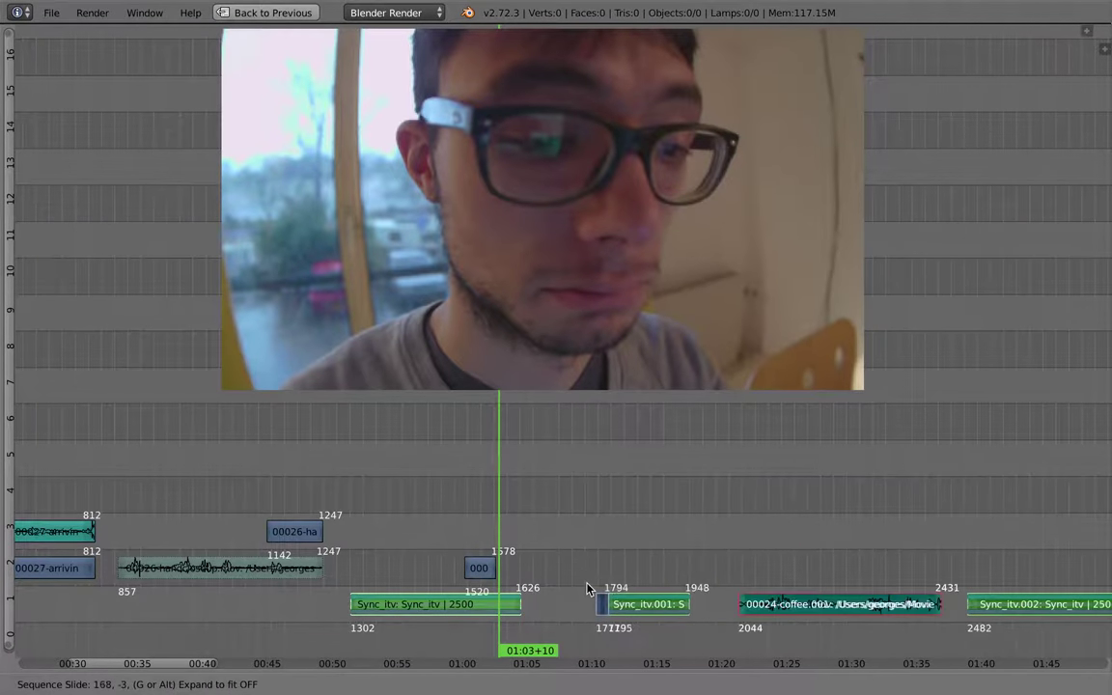
click(527, 533)
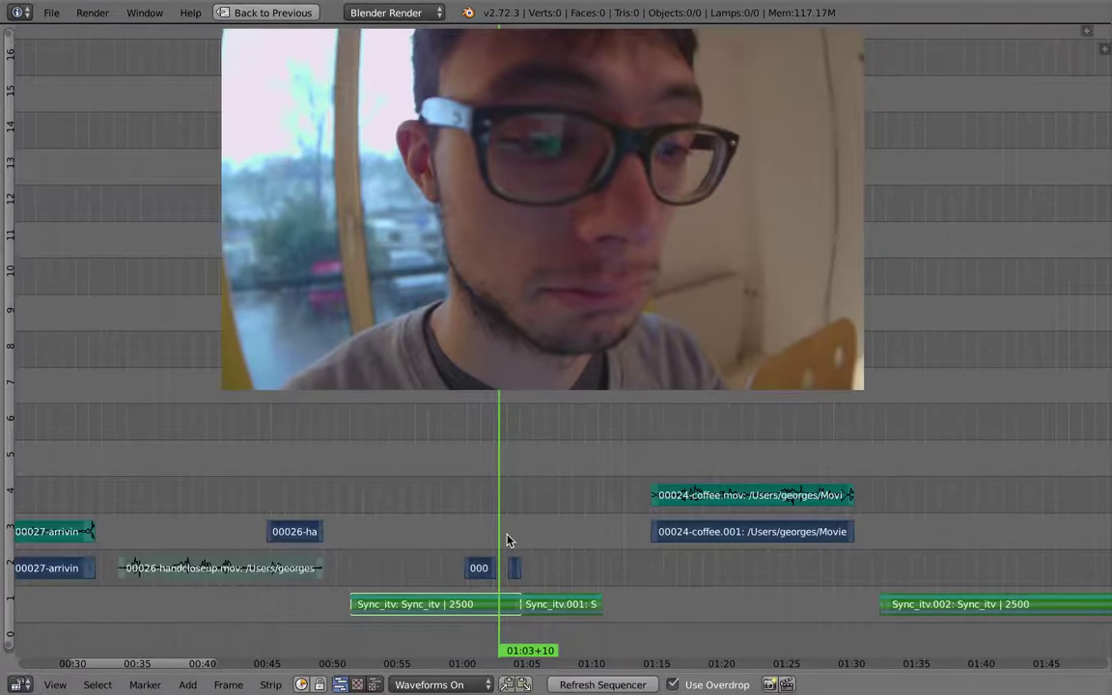
key(g)
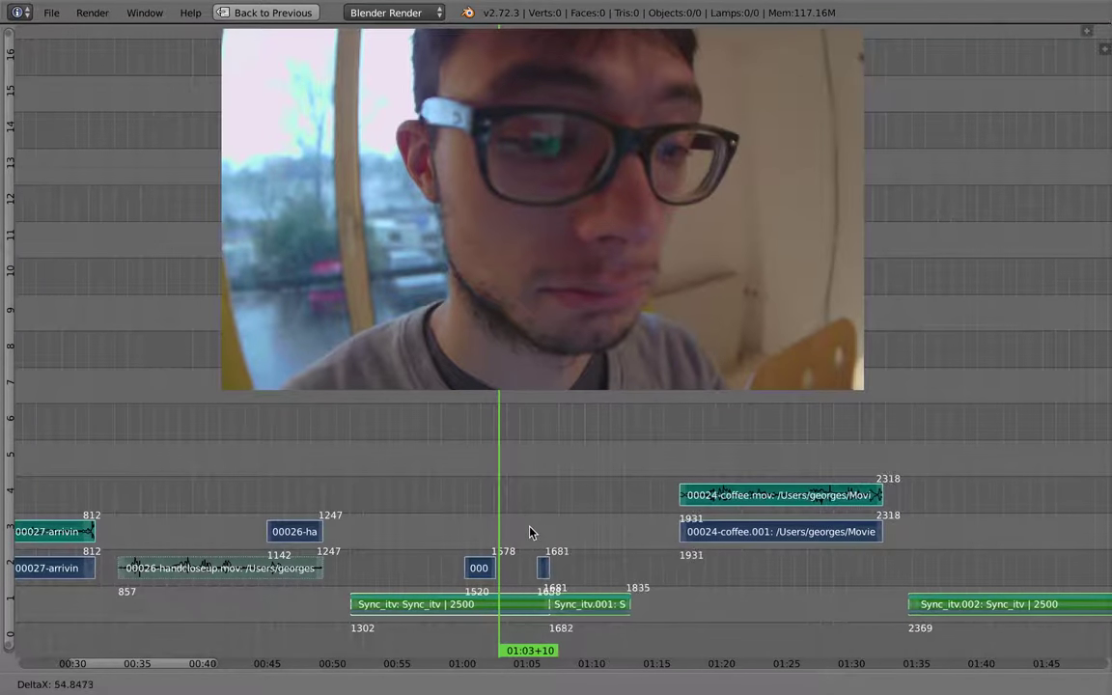
key(Escape)
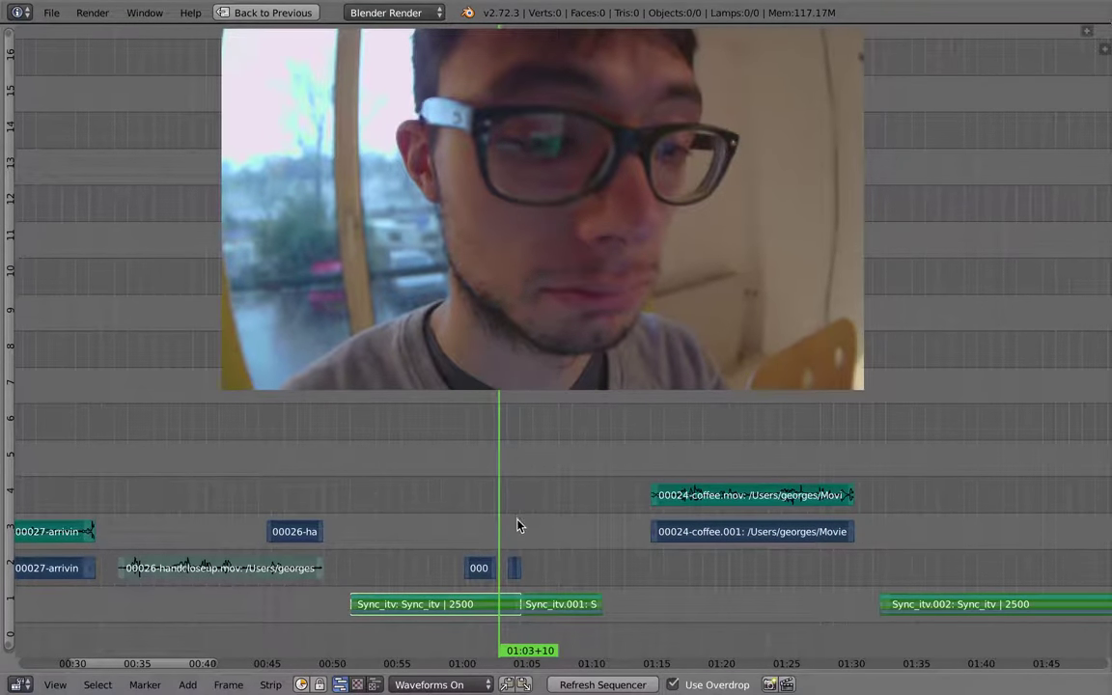
scroll(526, 536, up, 2)
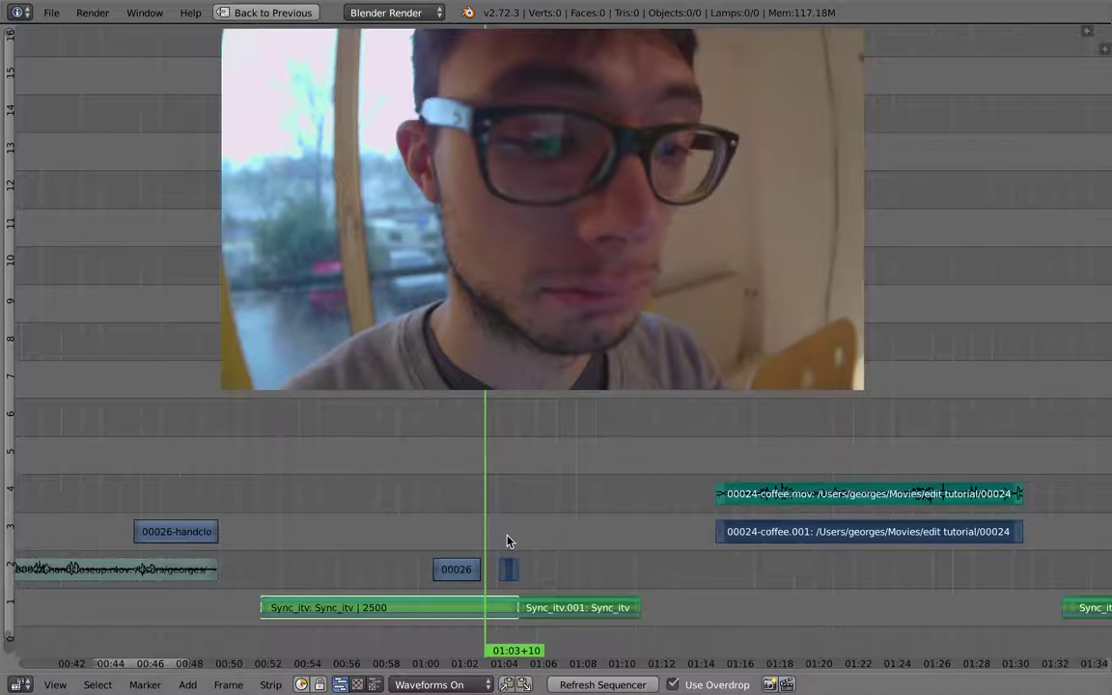
key(g)
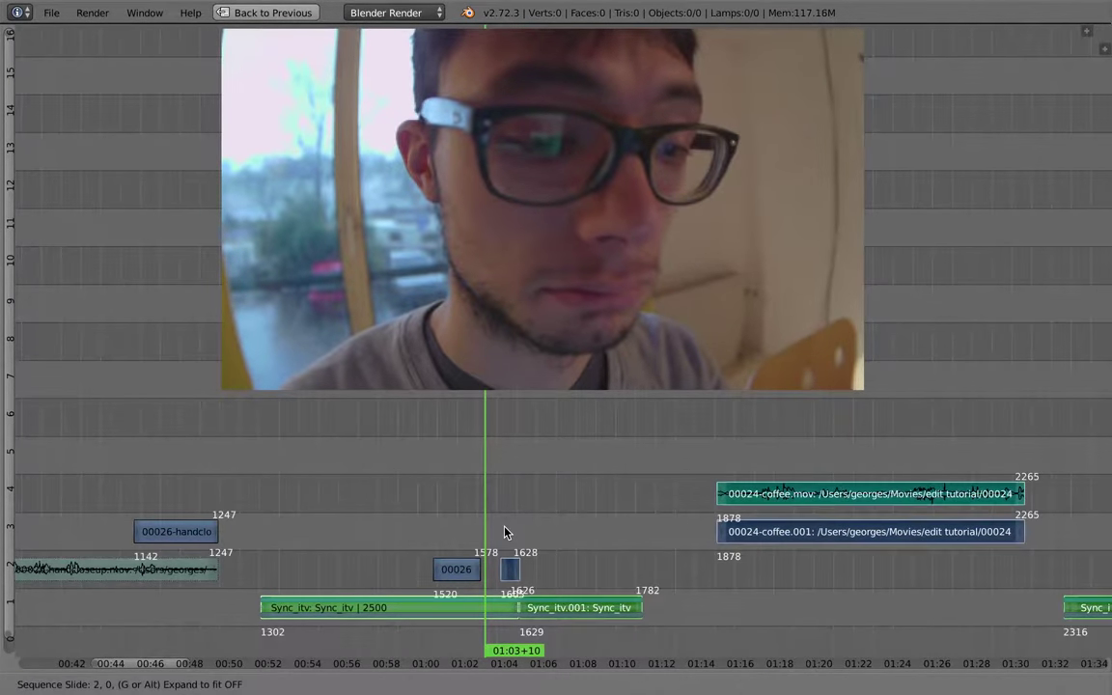
right_click(507, 526)
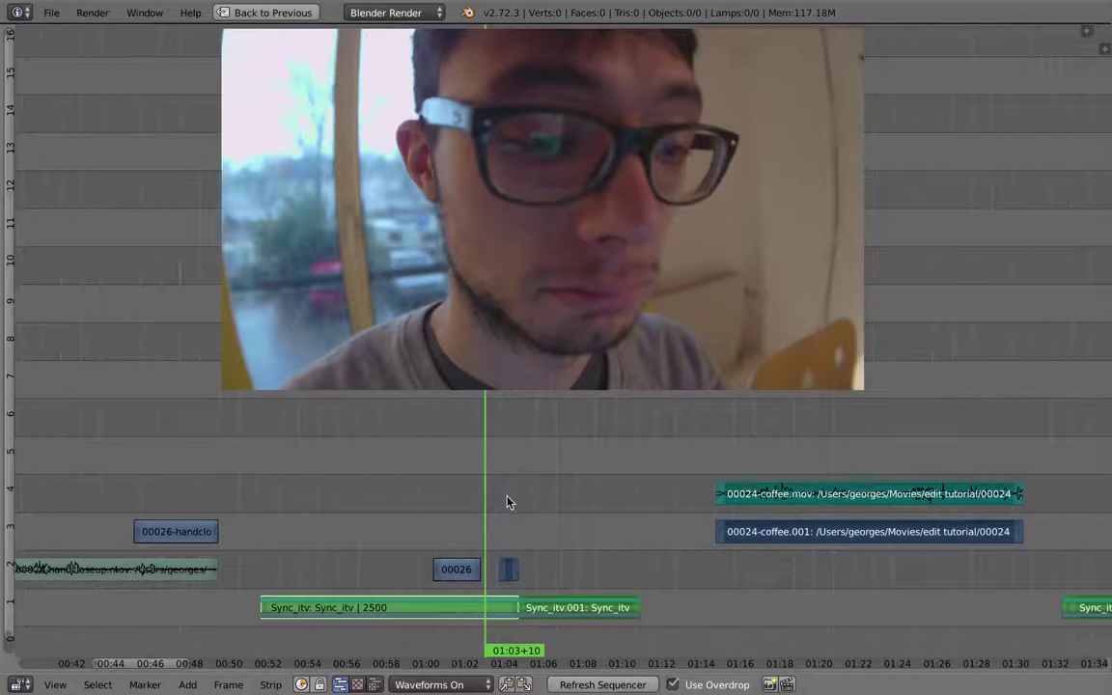
key(g)
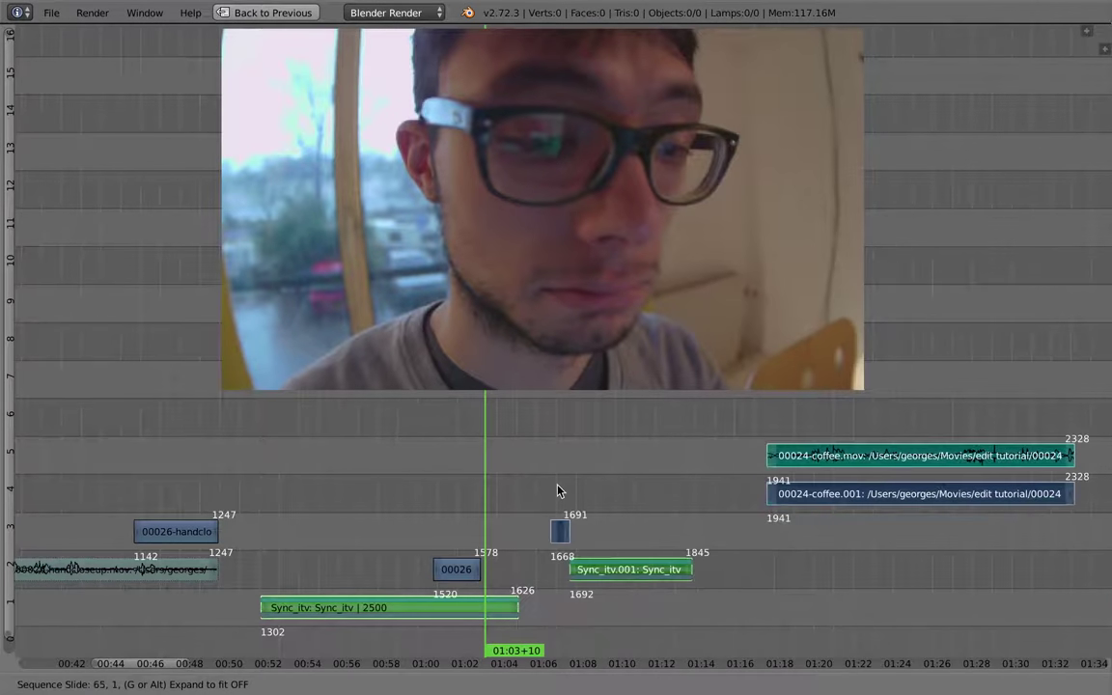
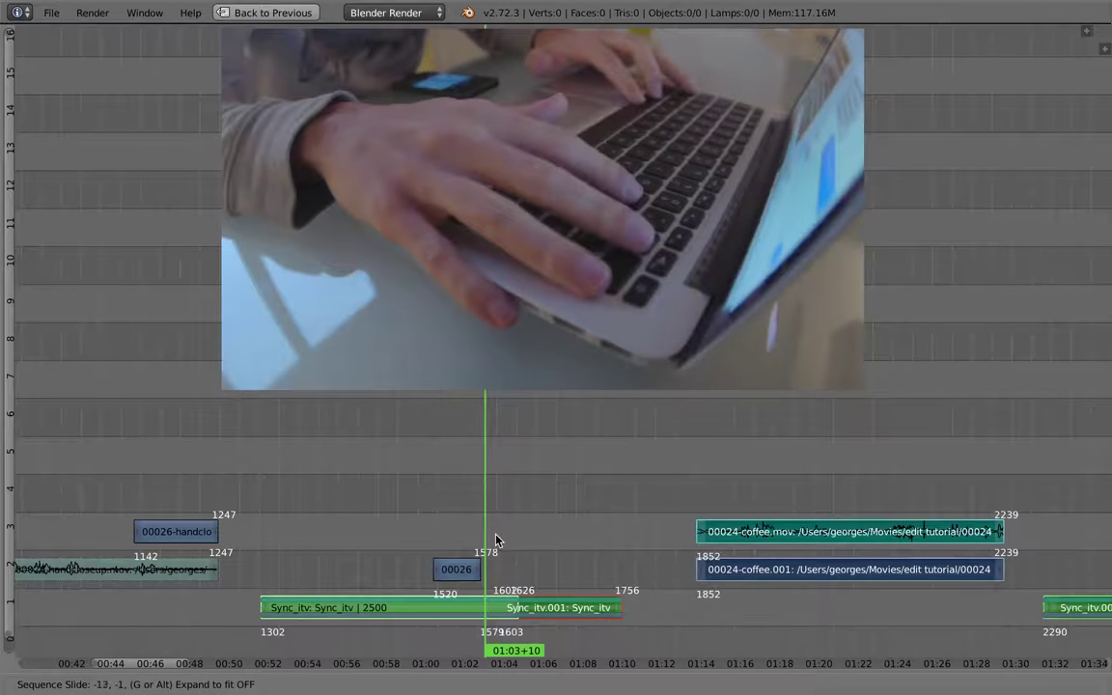
right_click(511, 562)
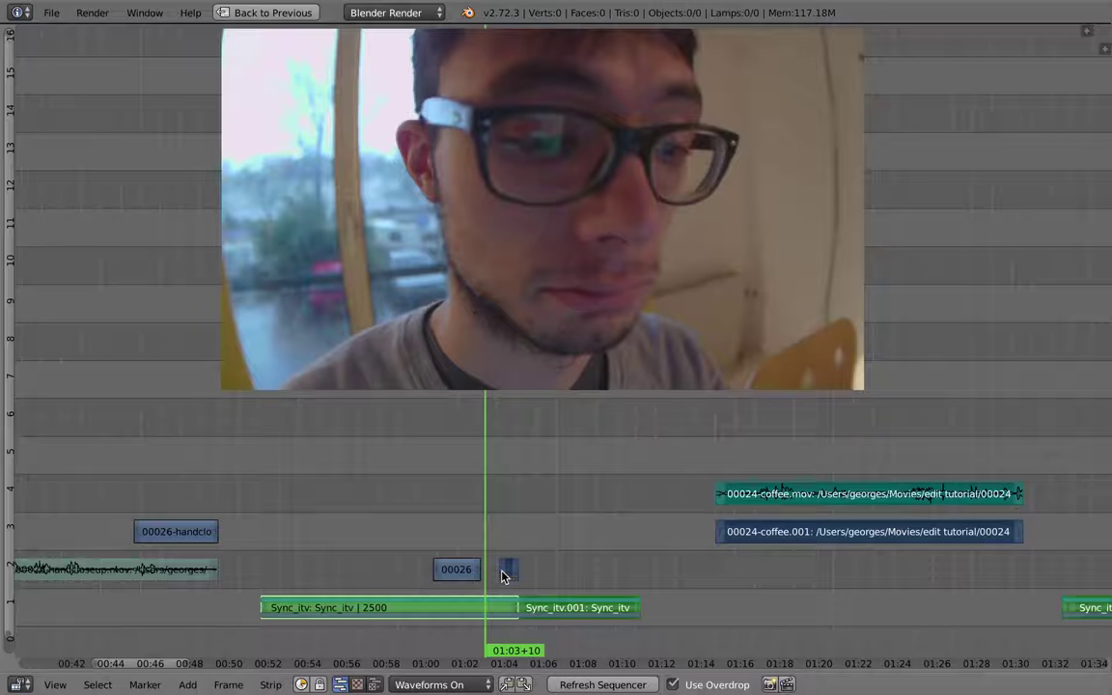
Shift the small cutaway on channel 2, Sync_itv.001 and all following strips 24 frames later, opening a gap after Sync_itv
key(g)
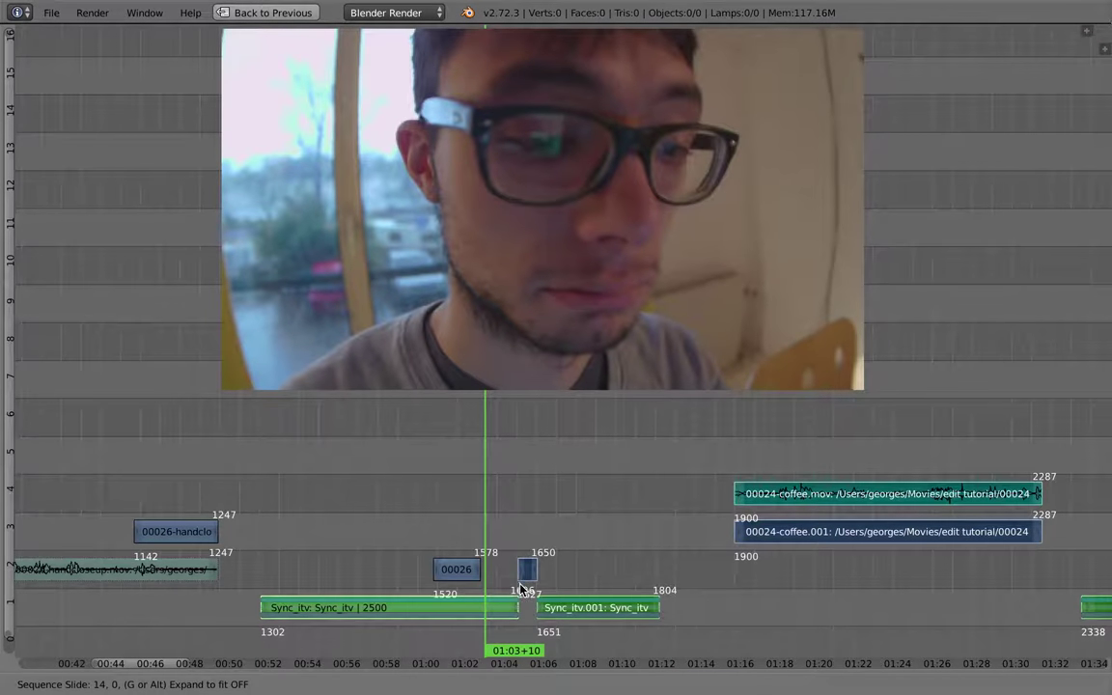
click(526, 586)
ctrl+middle_drag(527, 586, 445, 511)
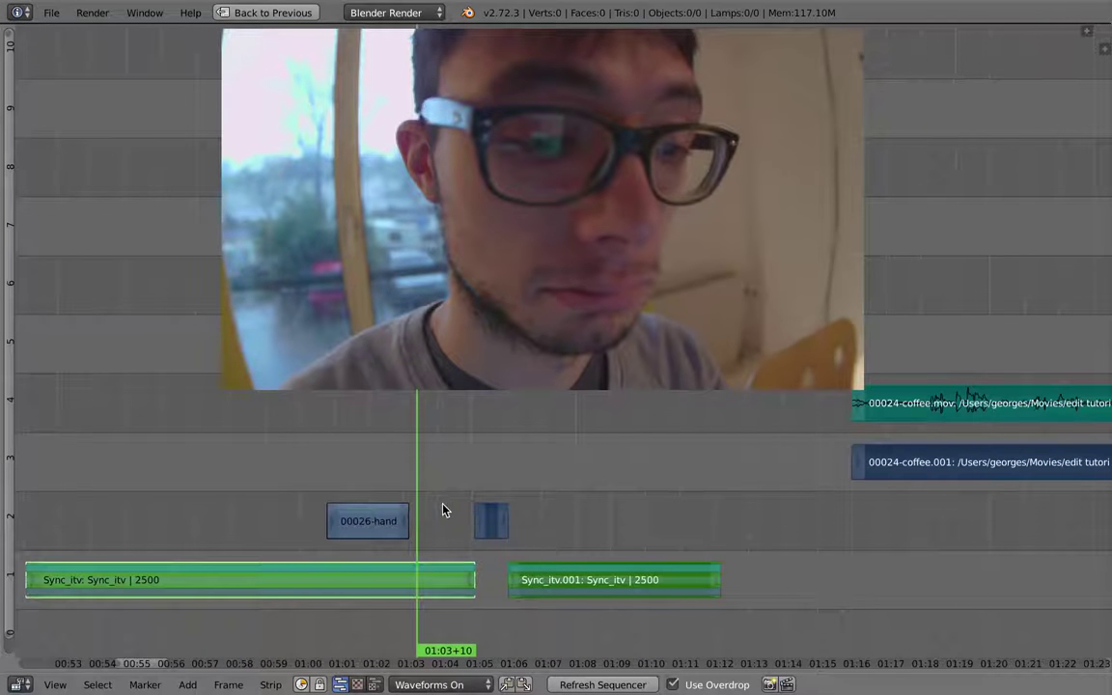
Play back the edit from about 01:02+10 to check the pacing around the gap between the Sync_itv strips
drag(464, 510, 393, 495)
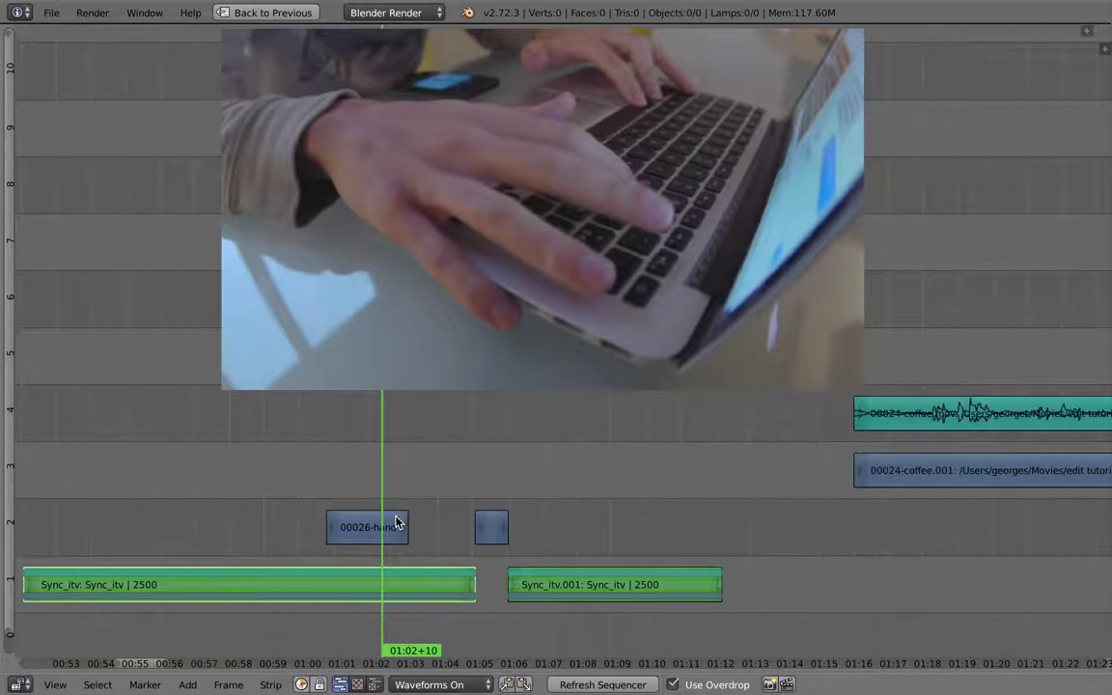
key(alt+a)
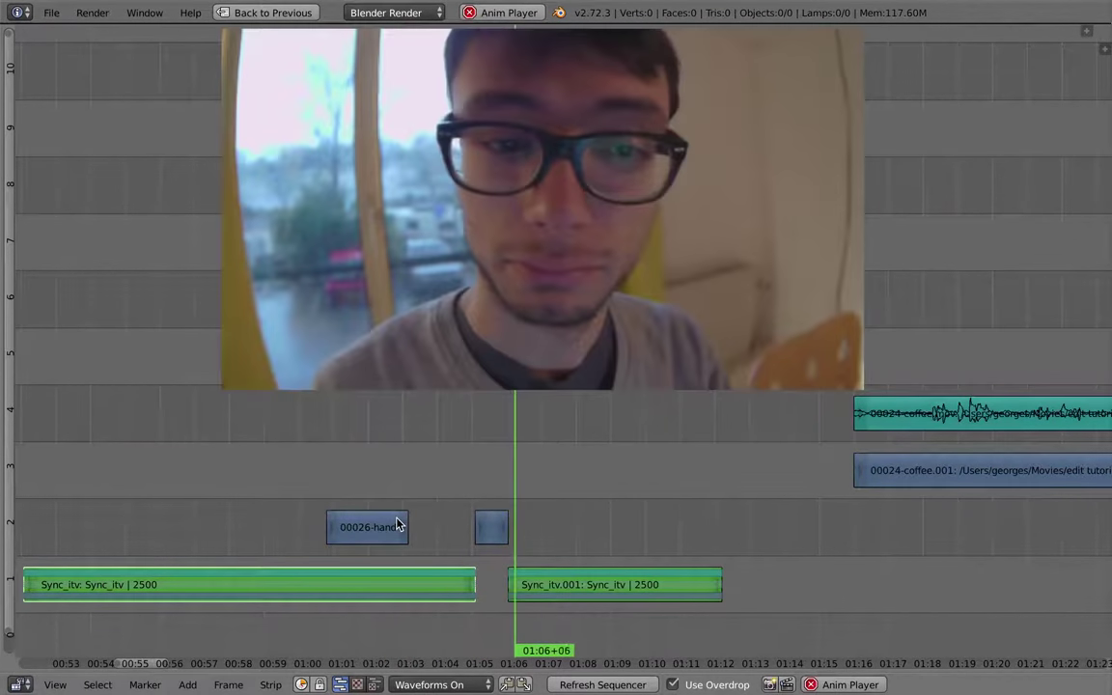
key(alt+a)
click(424, 446)
key(alt+a)
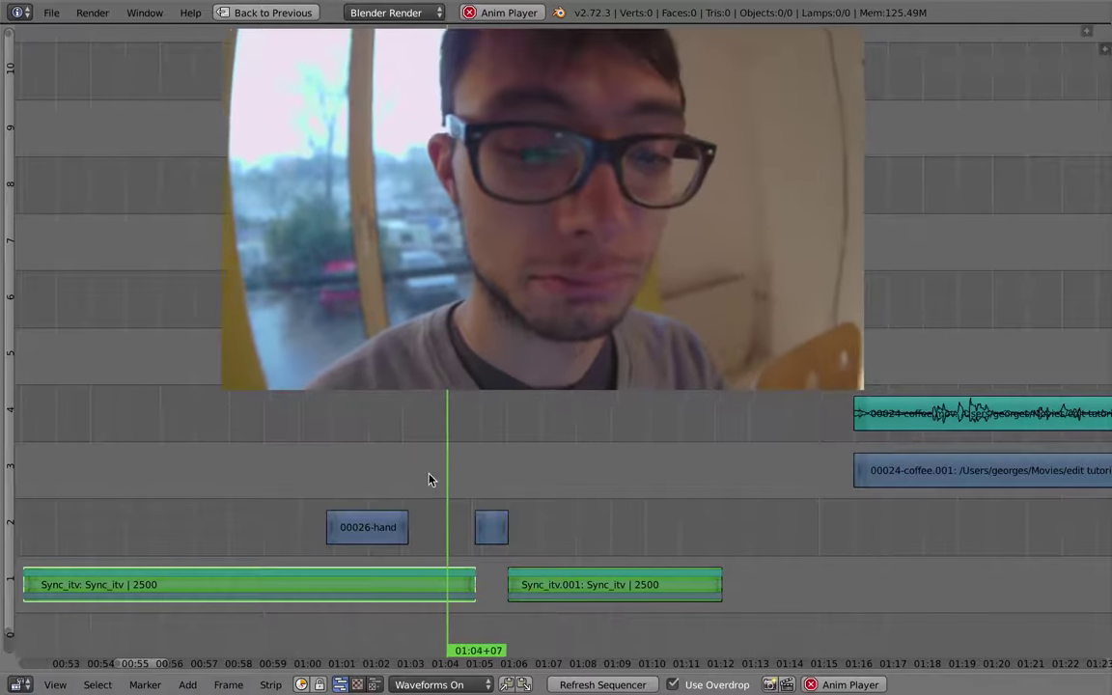
key(alt+a)
Move the small cutaway, Sync_itv.001 and everything after them 8 frames earlier, so that Sync_itv.001 starts at frame 1643
key(g)
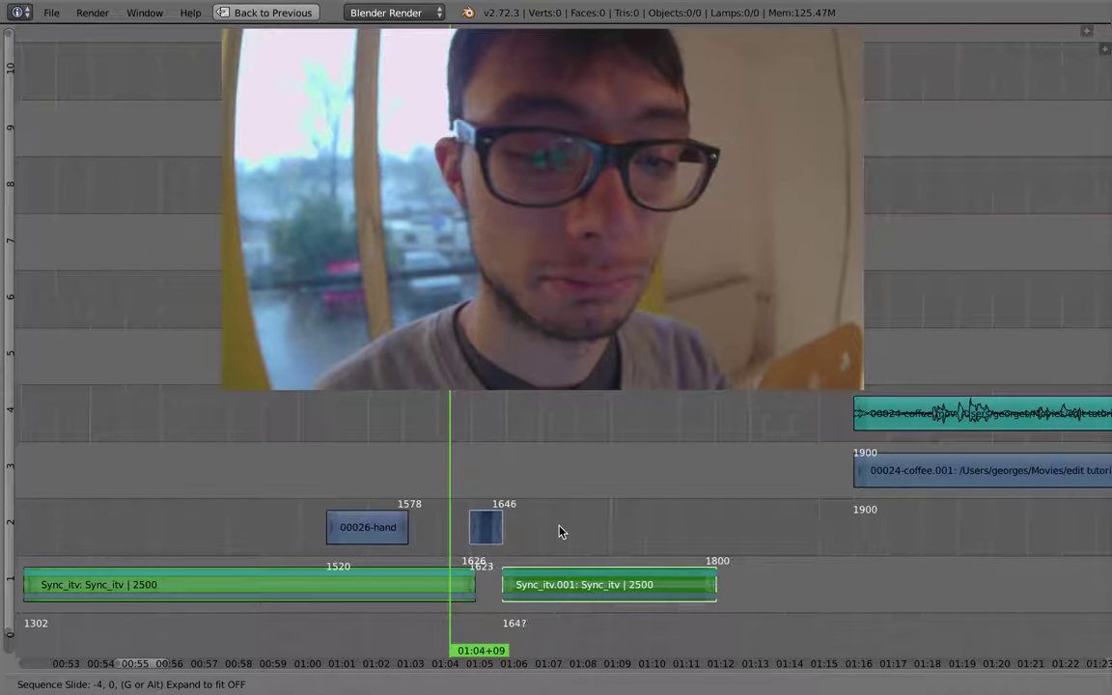
right_click(562, 526)
ctrl+right_click(515, 450)
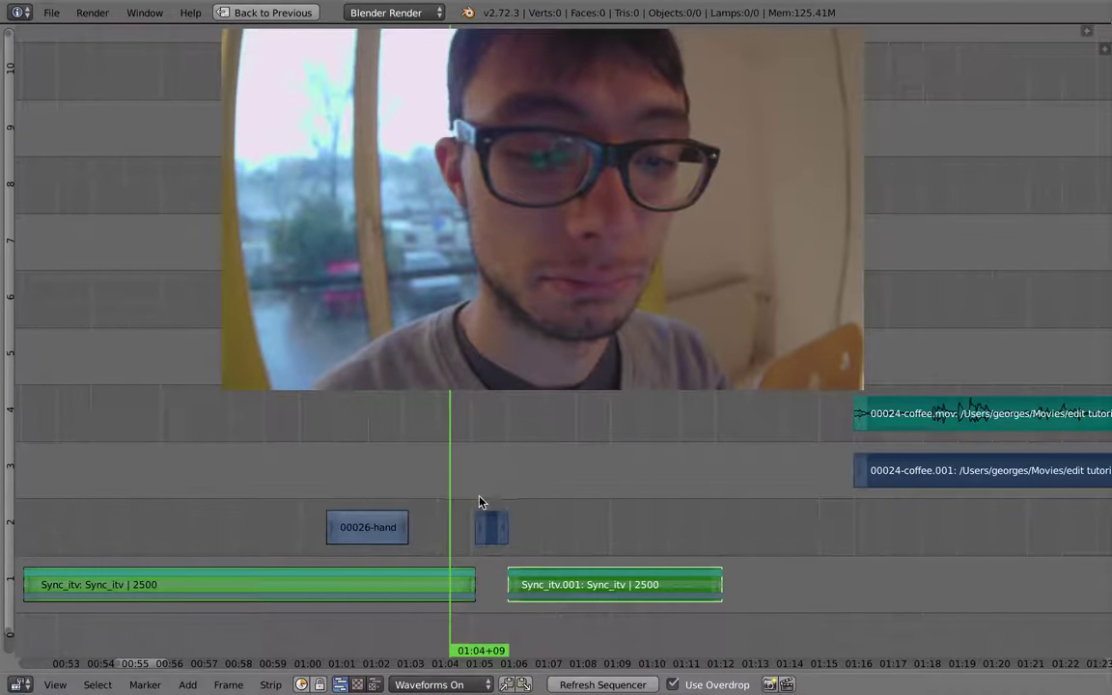
key(g)
key(Escape)
key(g)
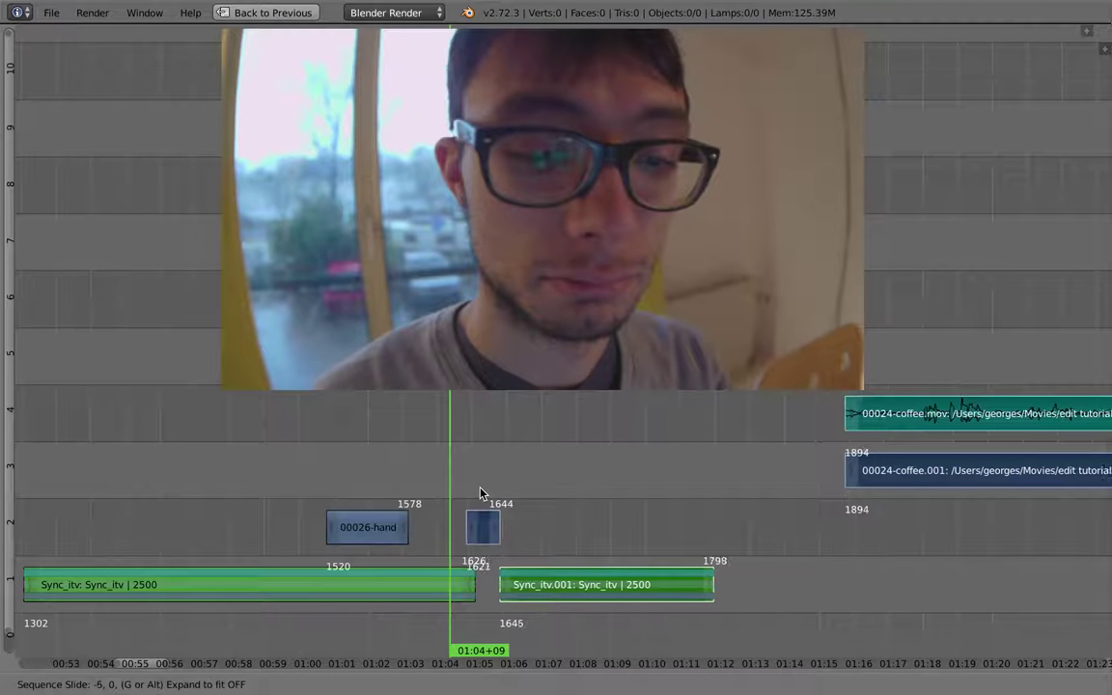
click(478, 490)
Close the gap by extending the end of Sync_itv to frame 1633 and the start of Sync_itv.001 to frame 1634
right_click(472, 582)
key(g)
click(482, 585)
right_click(501, 585)
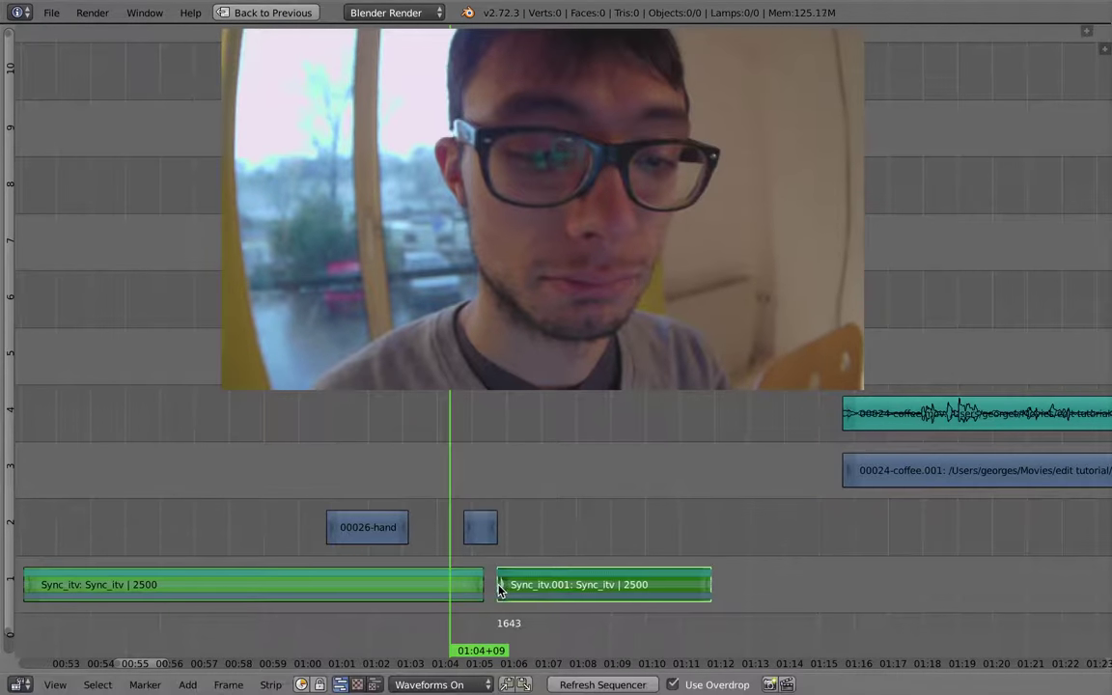
key(g)
click(486, 585)
right_click(479, 583)
key(g)
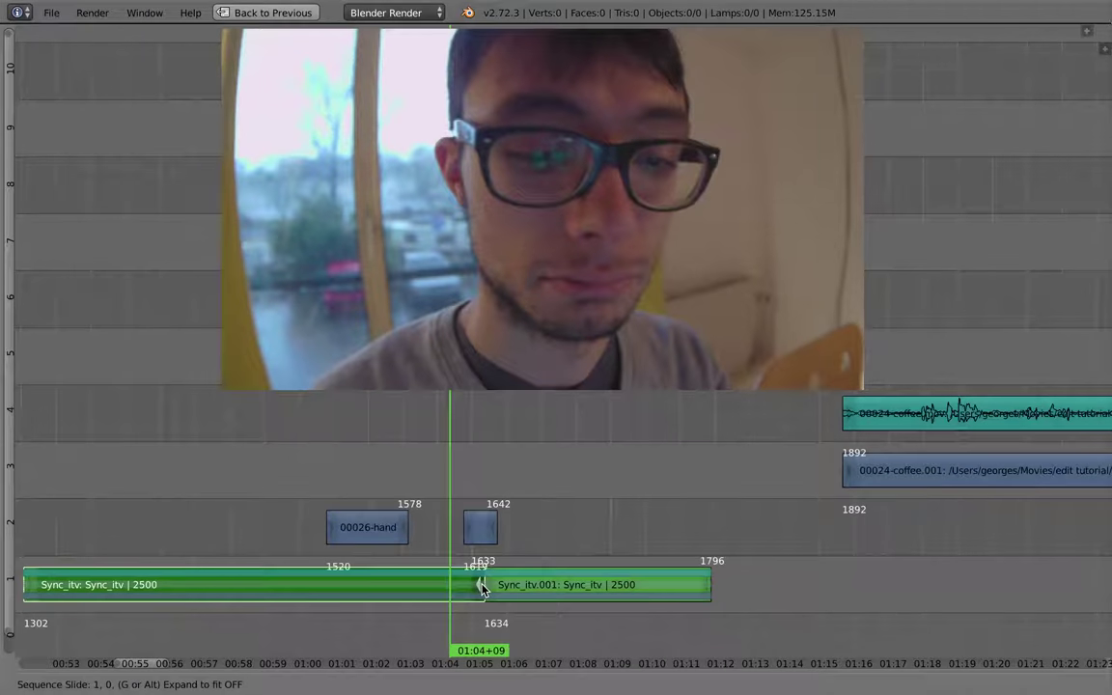
click(479, 586)
Preview the closed cut and move the small channel 2 cutaway 4 frames earlier, to start at frame 1615
key(alt+a)
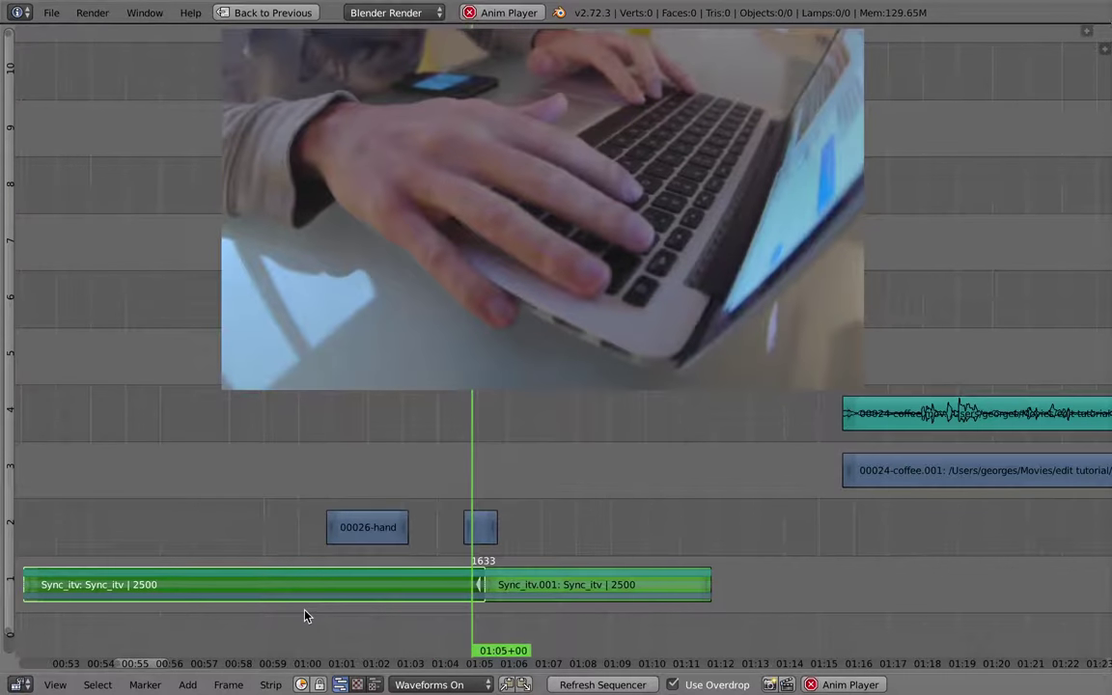
key(alt+a)
right_drag(488, 539, 481, 531)
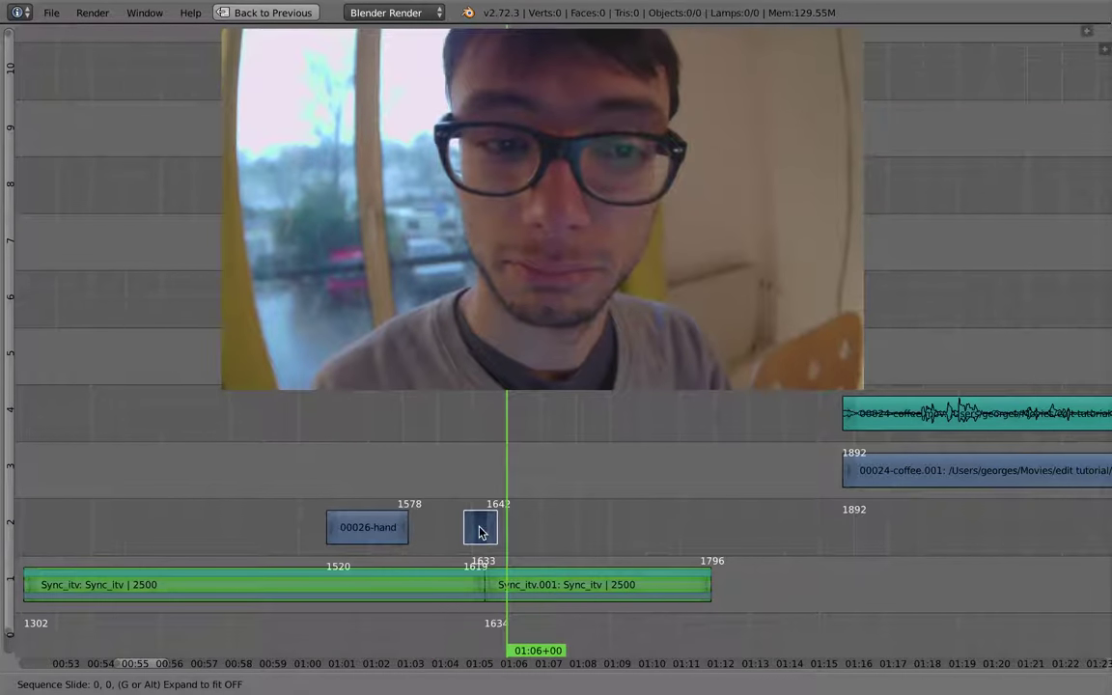
click(473, 528)
Play back from just before the small cutaway and cut Sync_itv.001 at 01:09+16
click(443, 526)
key(alt+a)
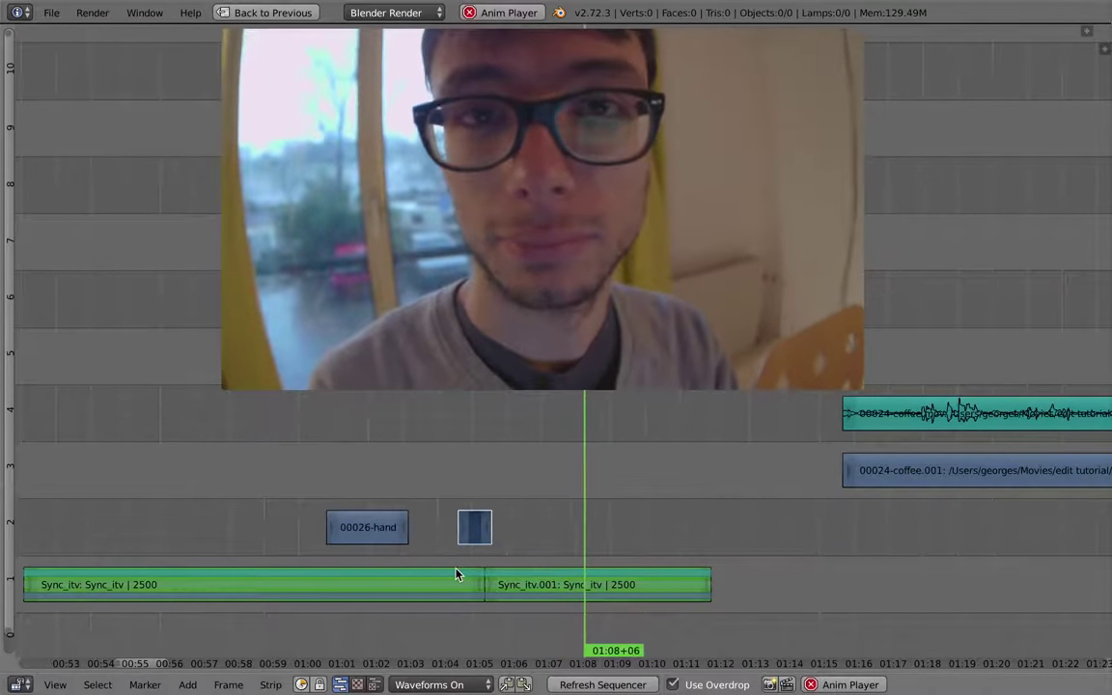
key(alt+a)
key(alt+a)
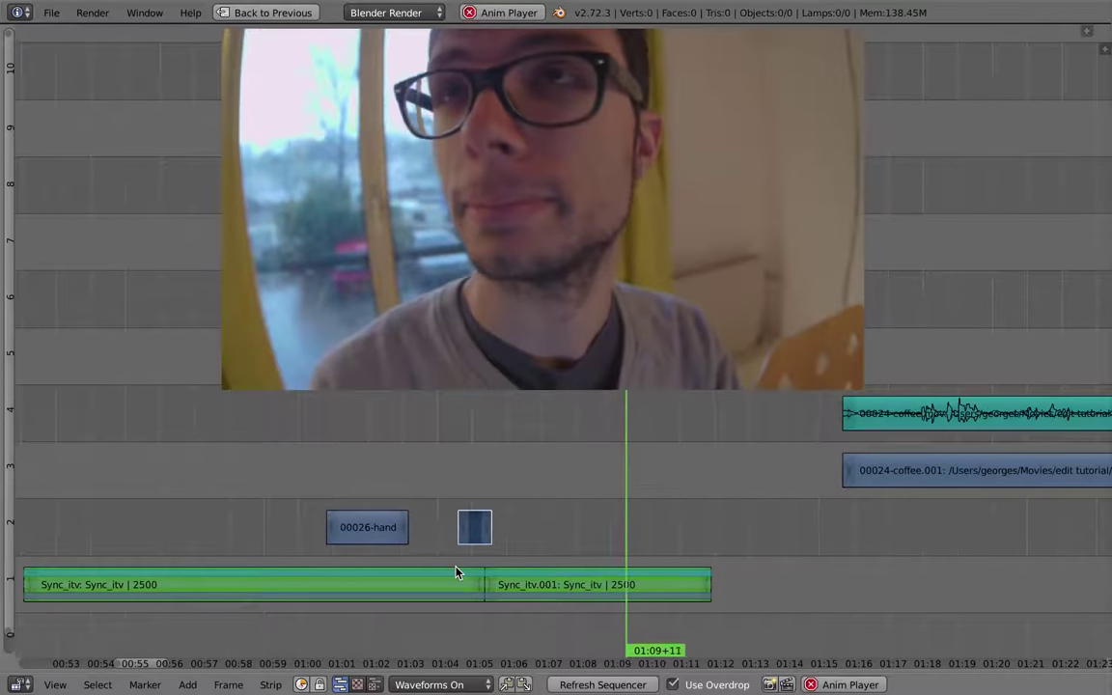
key(alt+a)
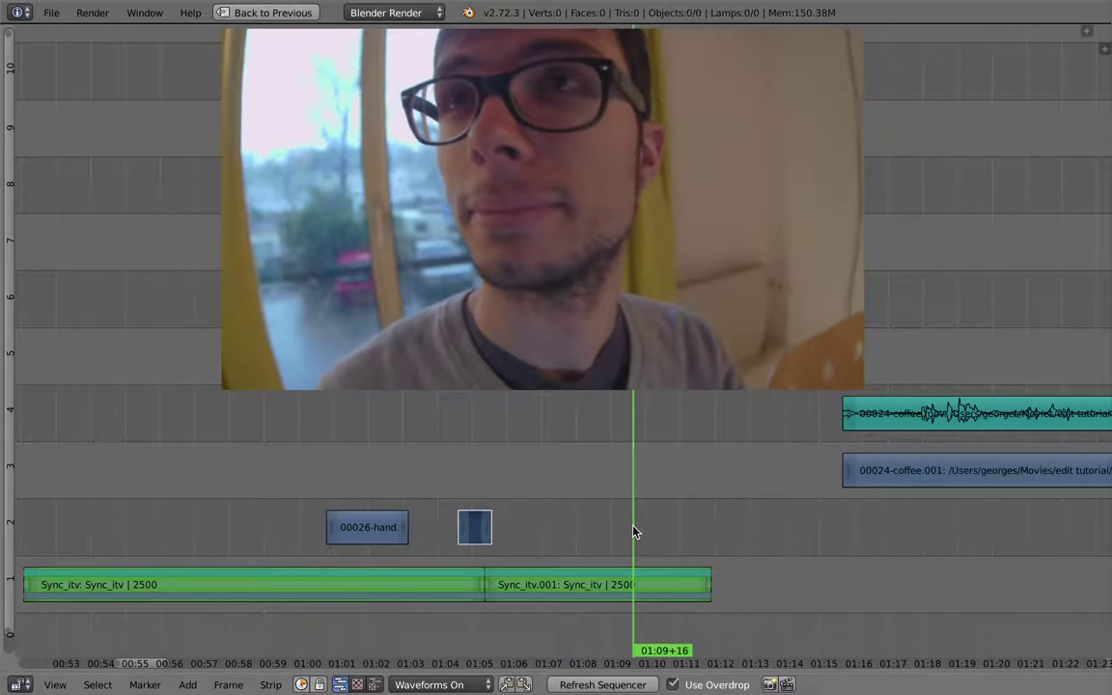
right_click(708, 586)
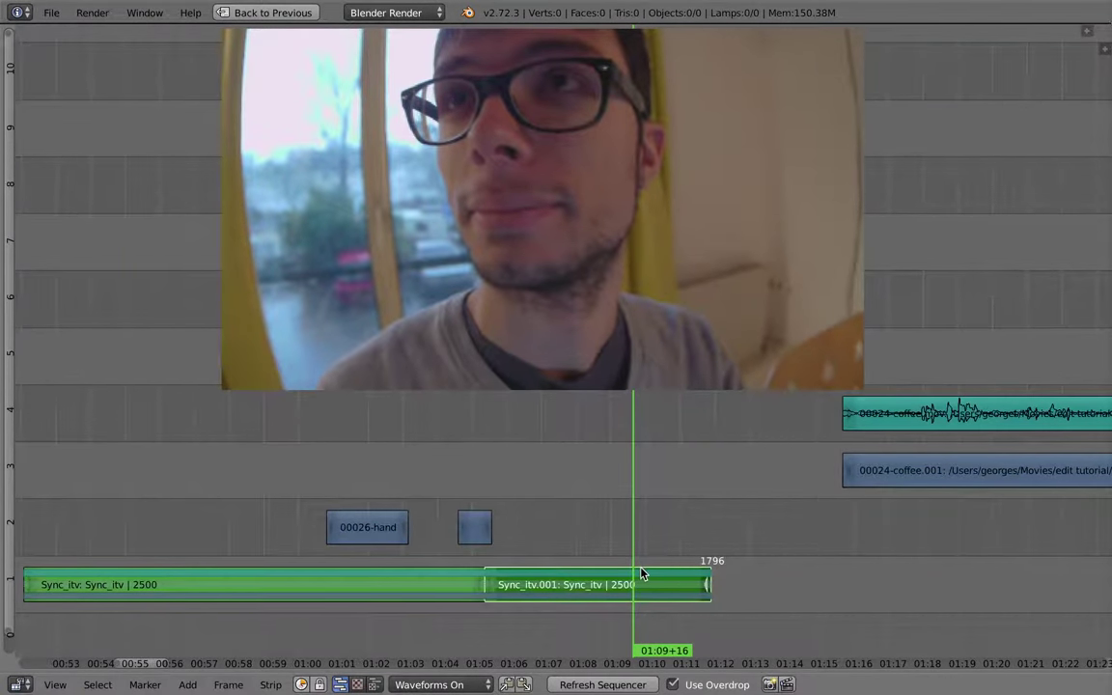
scroll(642, 569, down, 4)
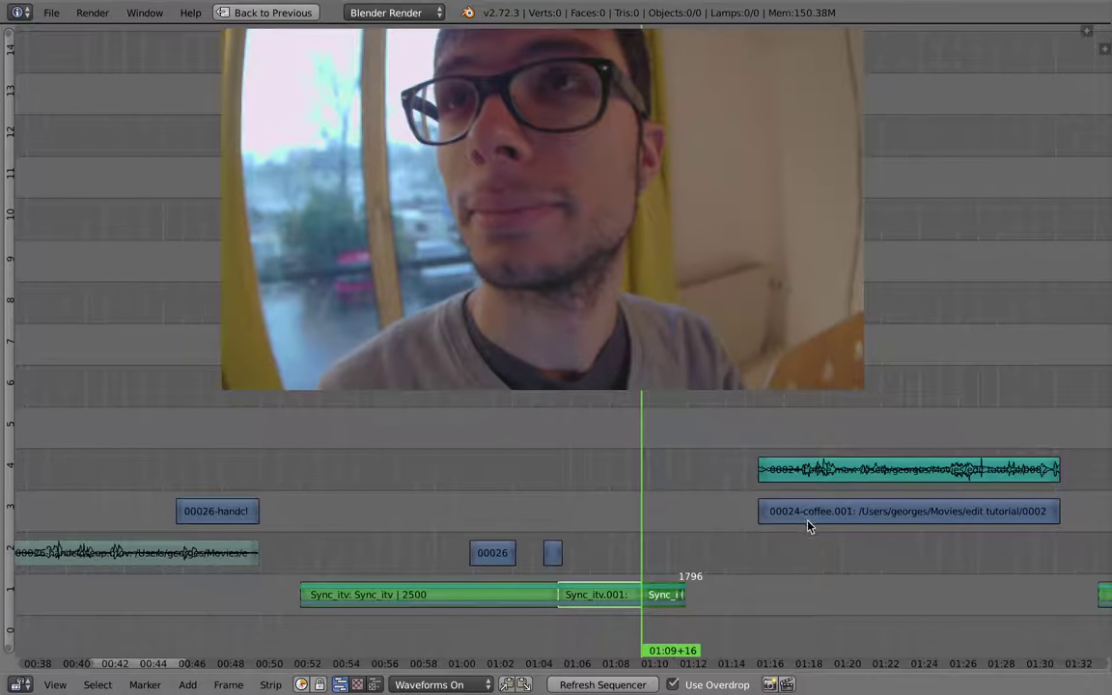
Move the 00024-coffee video and audio strips later in the timeline, to start at frame 2127
click(883, 504)
scroll(764, 529, down, 3)
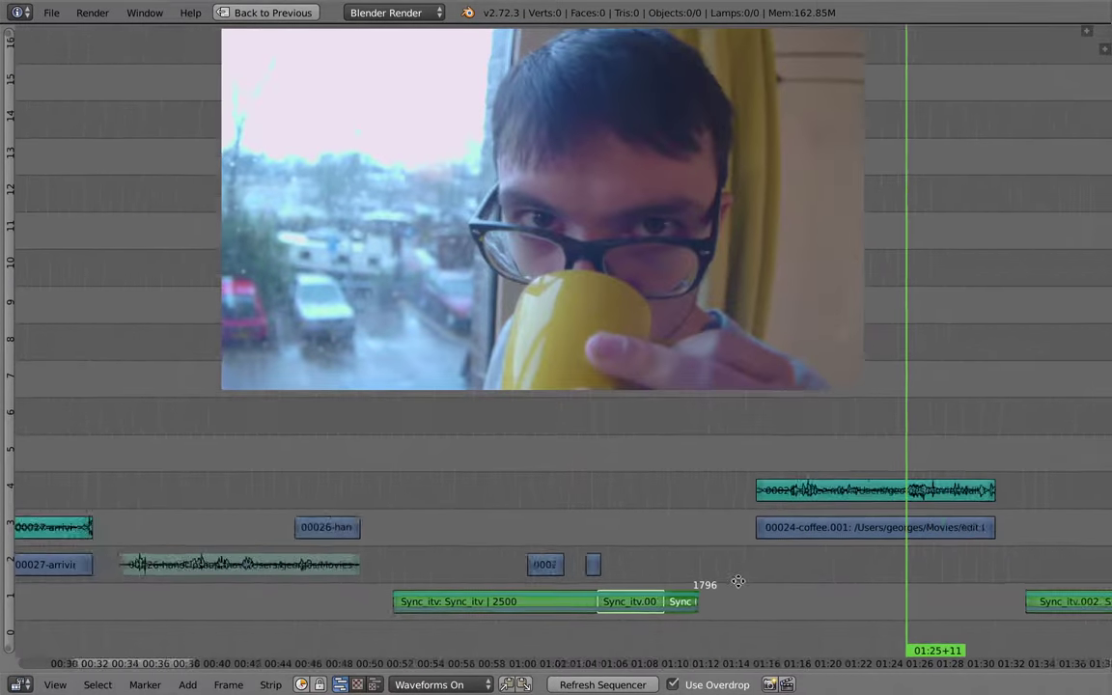
shift+right_click(787, 490)
key(g)
click(933, 522)
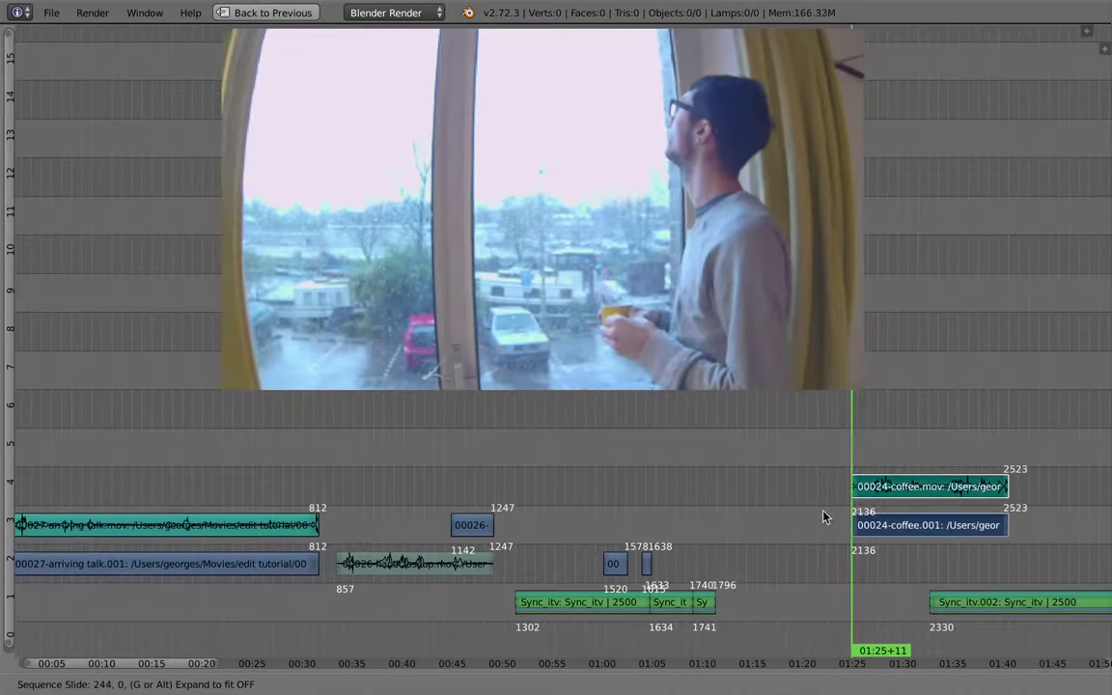
Cut the 00027-arriving talk video strip at 23+20 and again at 26+19 to isolate the section between
click(261, 523)
middle_drag(435, 478, 659, 474)
mouse_move(468, 489)
mouse_down()
mouse_move(491, 499)
mouse_move(454, 507)
mouse_up()
right_click(228, 567)
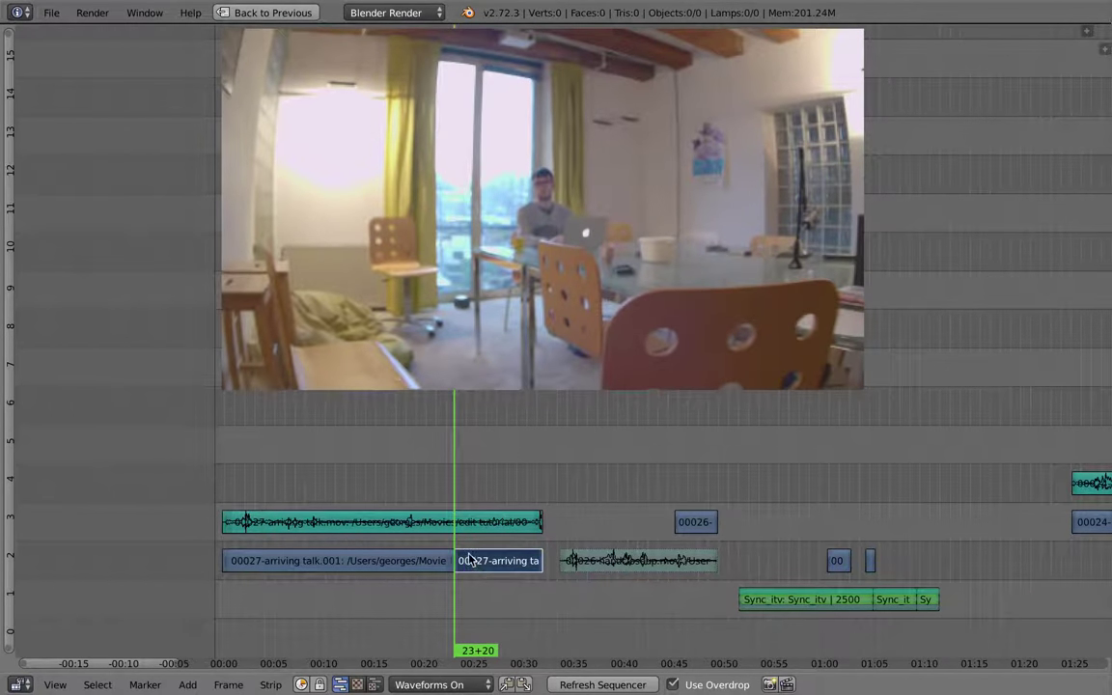
click(484, 577)
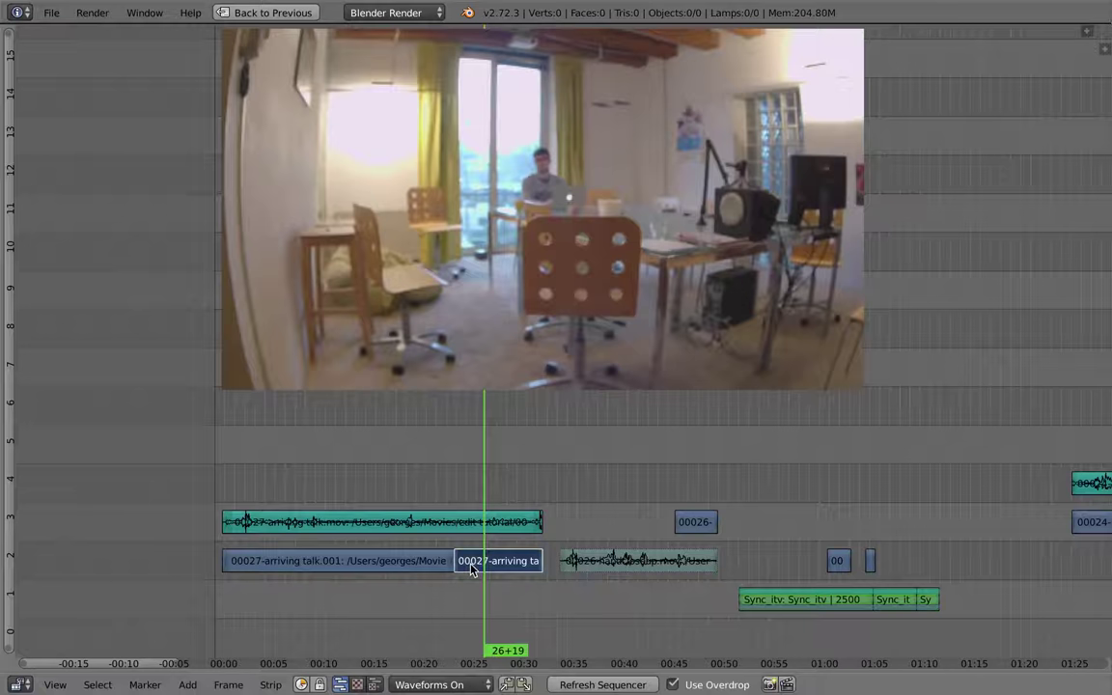
key(k)
Move the isolated arriving talk section to channel 2 above the Sync_itv strips, starting at frame 1716
right_drag(471, 572, 556, 451)
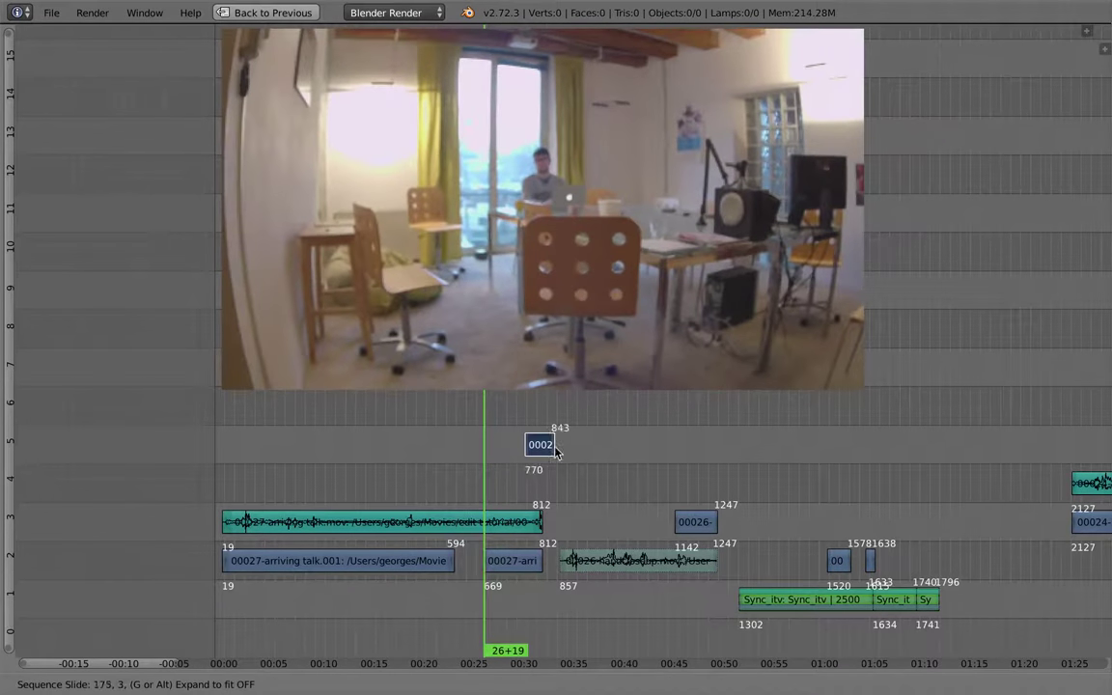
right_drag(887, 488, 964, 493)
middle_drag(866, 543, 468, 516)
ctrl+middle_drag(576, 548, 585, 570)
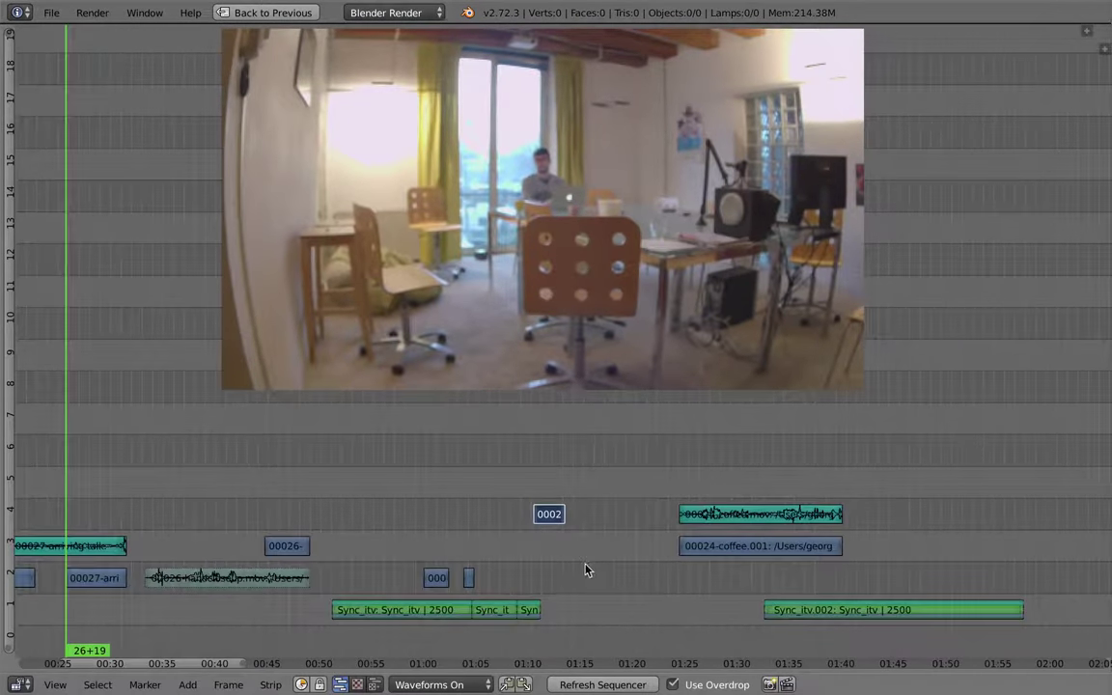
right_drag(556, 522, 510, 590)
ctrl+middle_drag(541, 577, 626, 583)
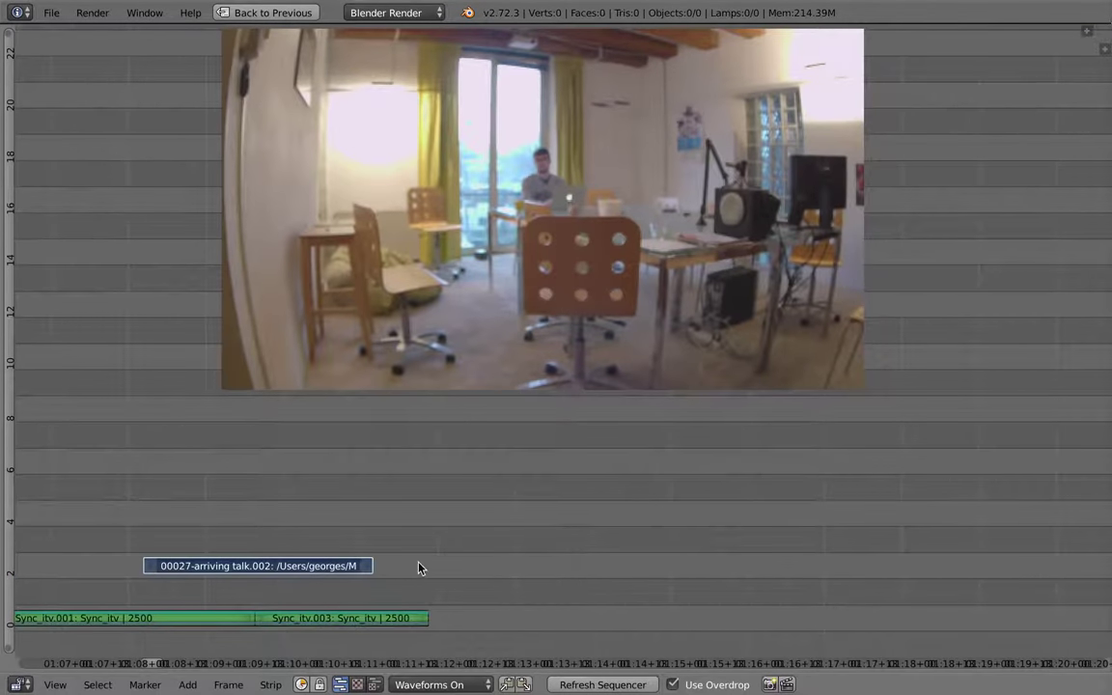
middle_drag(197, 562, 583, 530)
right_drag(638, 563, 664, 611)
Set the current frame to 01:08+08 and move the three Sync_itv strips and their three cutaways up two channels
click(583, 616)
ctrl+middle_drag(634, 587, 605, 554)
middle_drag(630, 637, 635, 552)
key(a)
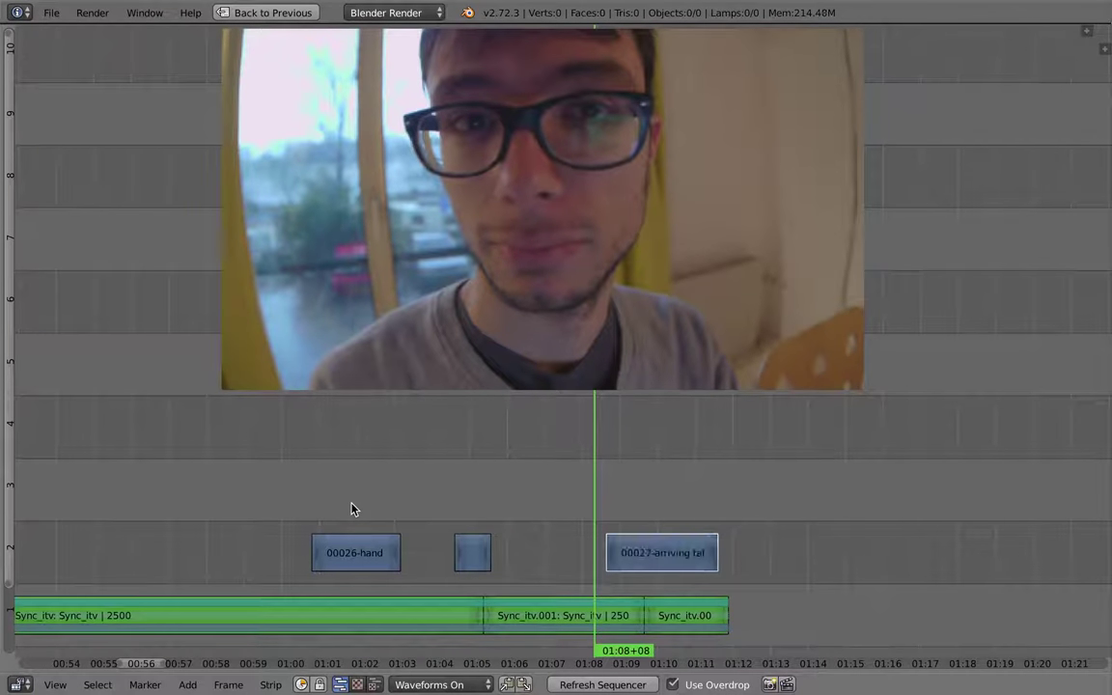
key(b)
drag(256, 461, 676, 614)
key(g)
key(y)
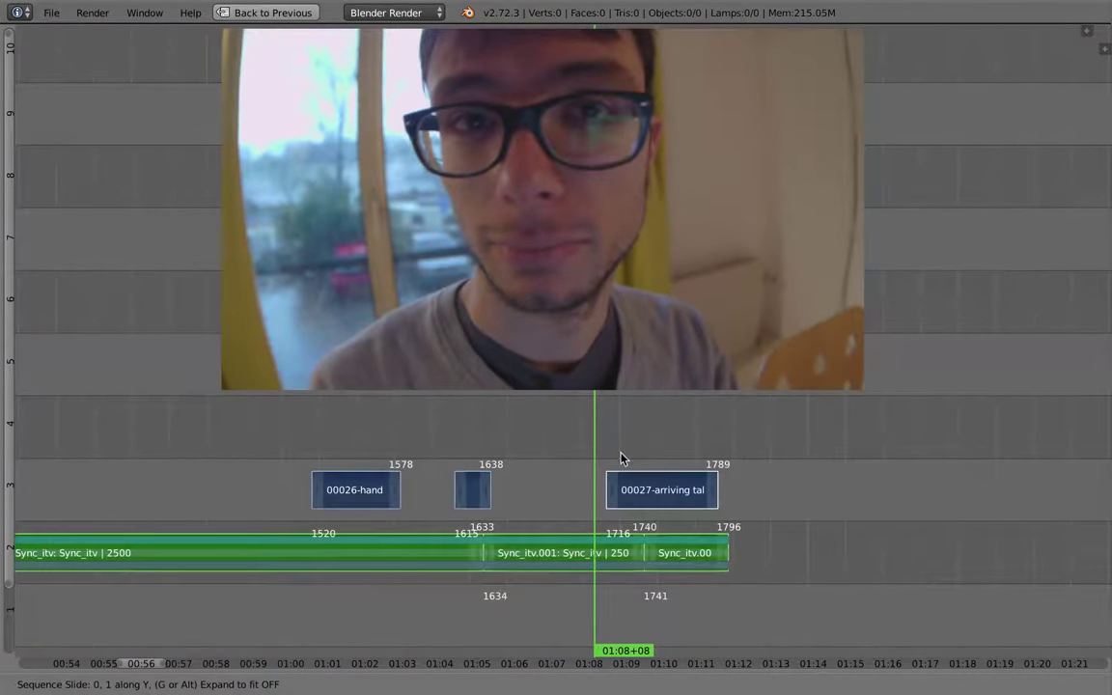
click(616, 418)
key(a)
Play back the transition from Sync_itv.001 into the 00027-arriving talk cutaway
middle_drag(636, 483, 642, 573)
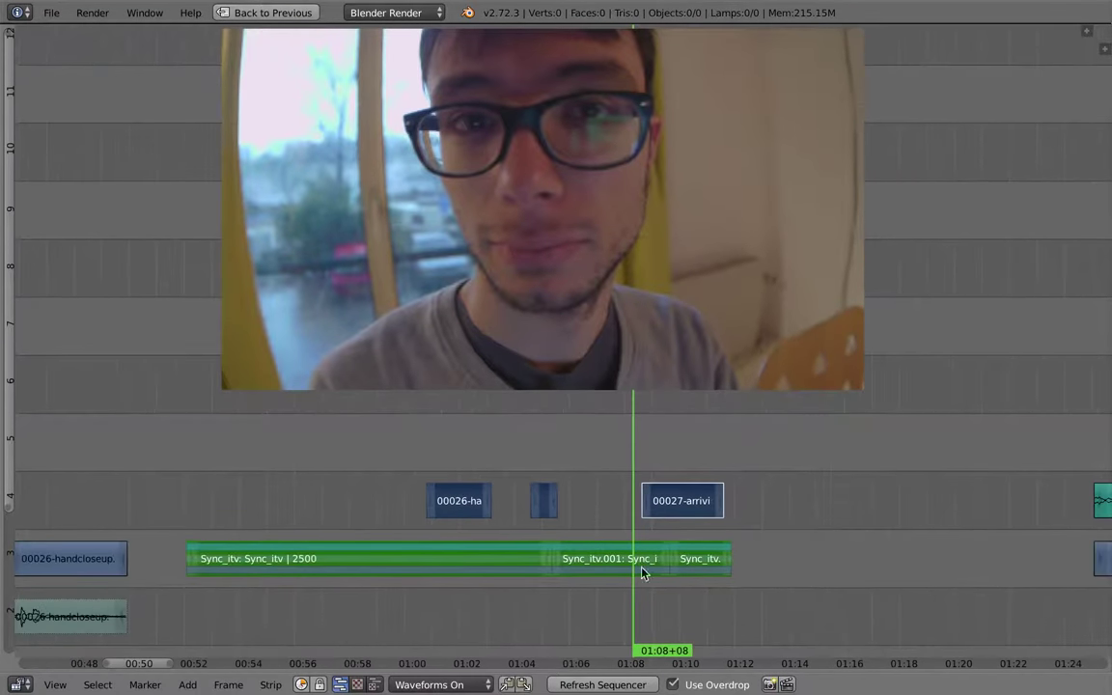
middle_drag(623, 495, 556, 474)
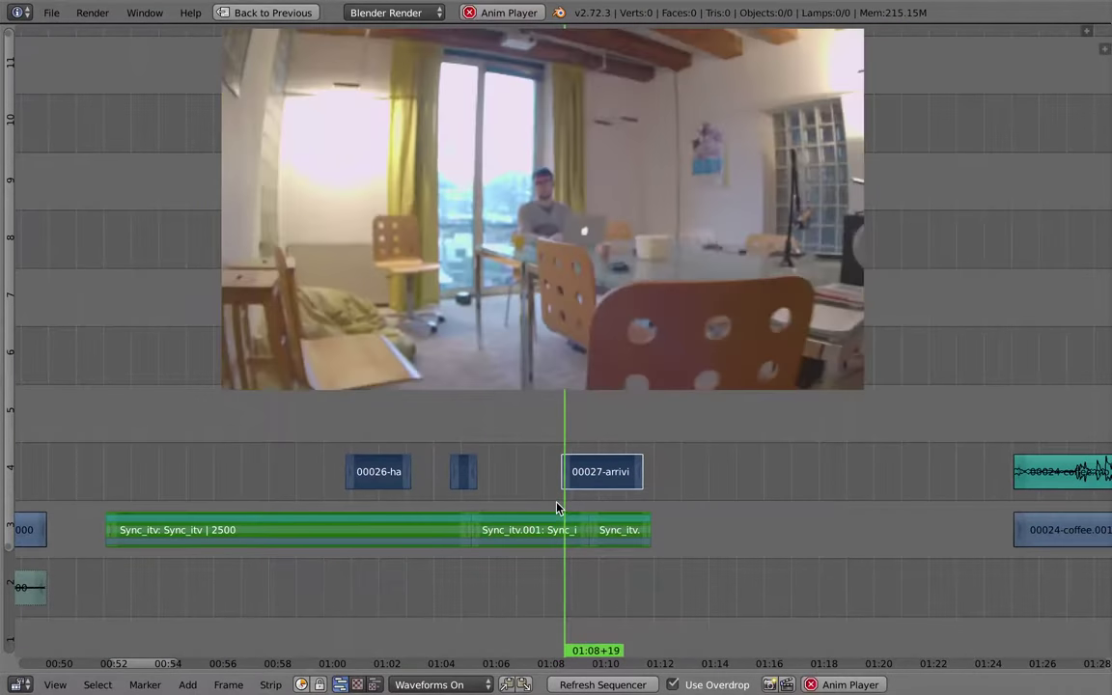
click(547, 481)
key(alt+a)
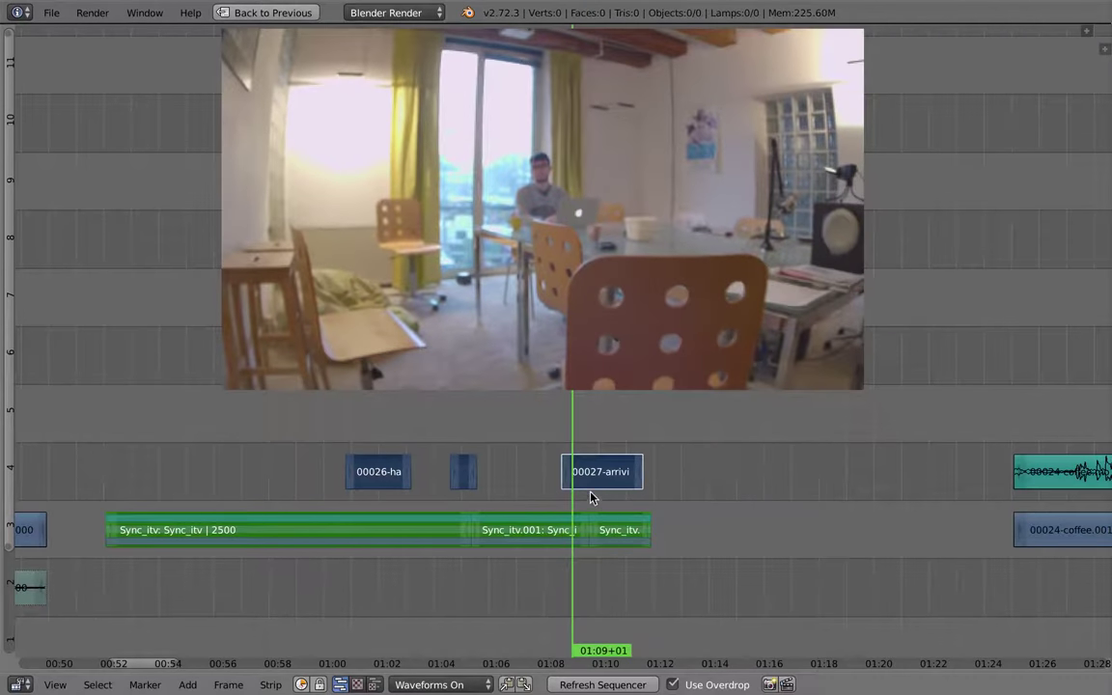
Shift the 00027-arriving talk cutaway slightly later so it starts just before the last Sync_itv strip, and play back the cut
right_drag(584, 485, 596, 477)
click(553, 462)
key(alt+a)
key(alt+a)
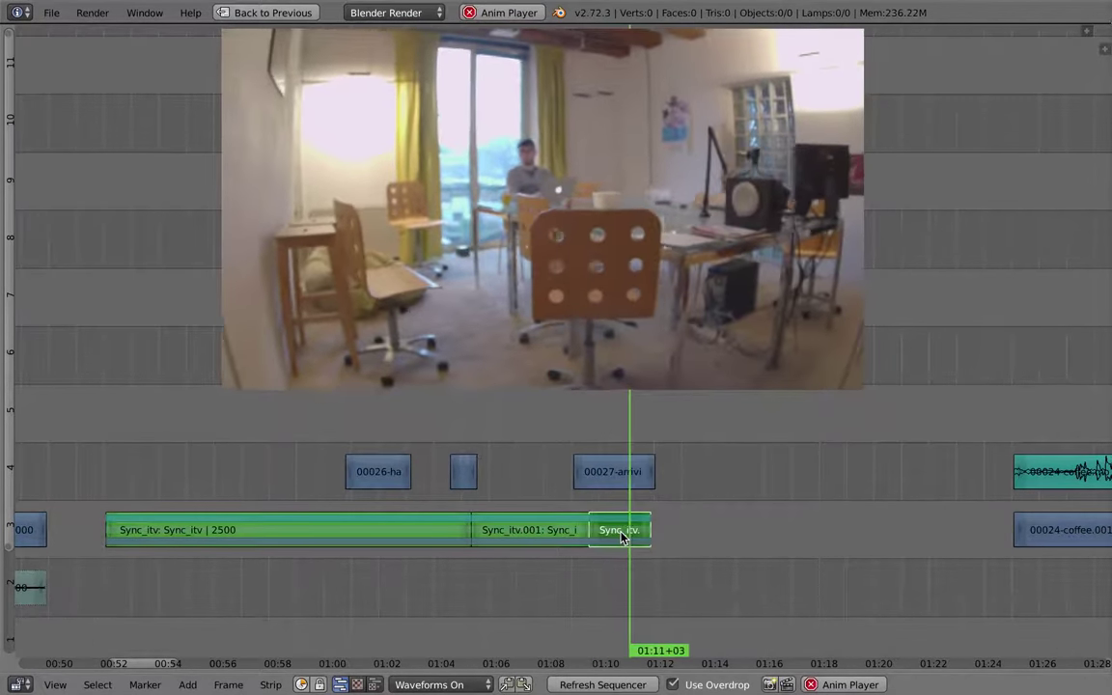
click(566, 473)
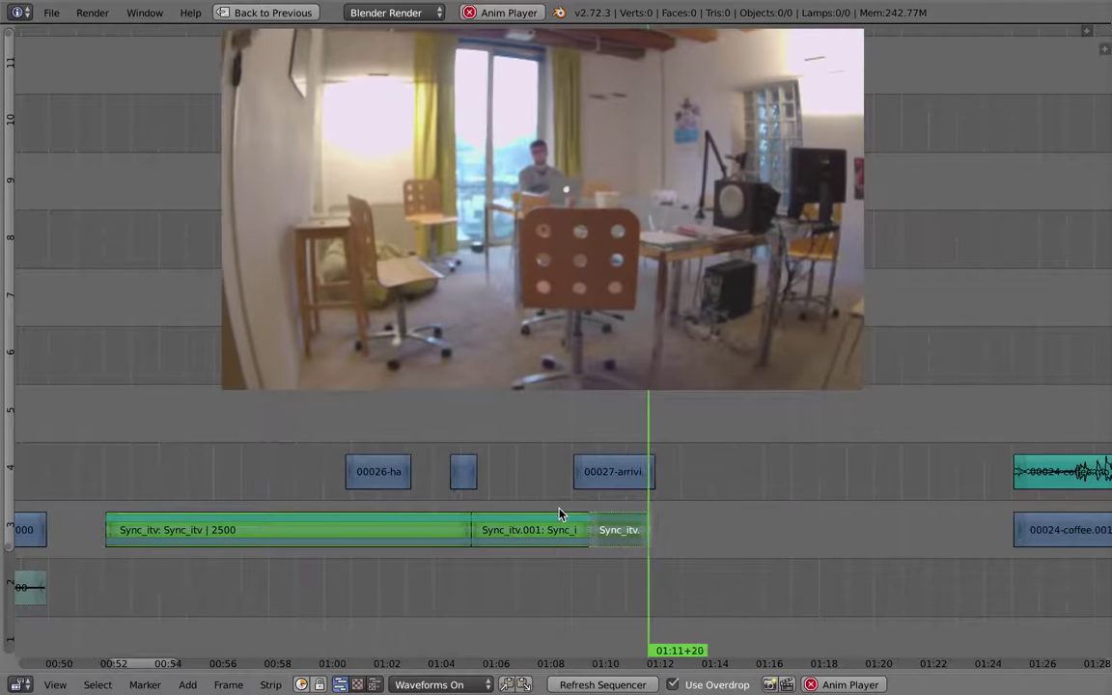
key(alt+a)
key(Home)
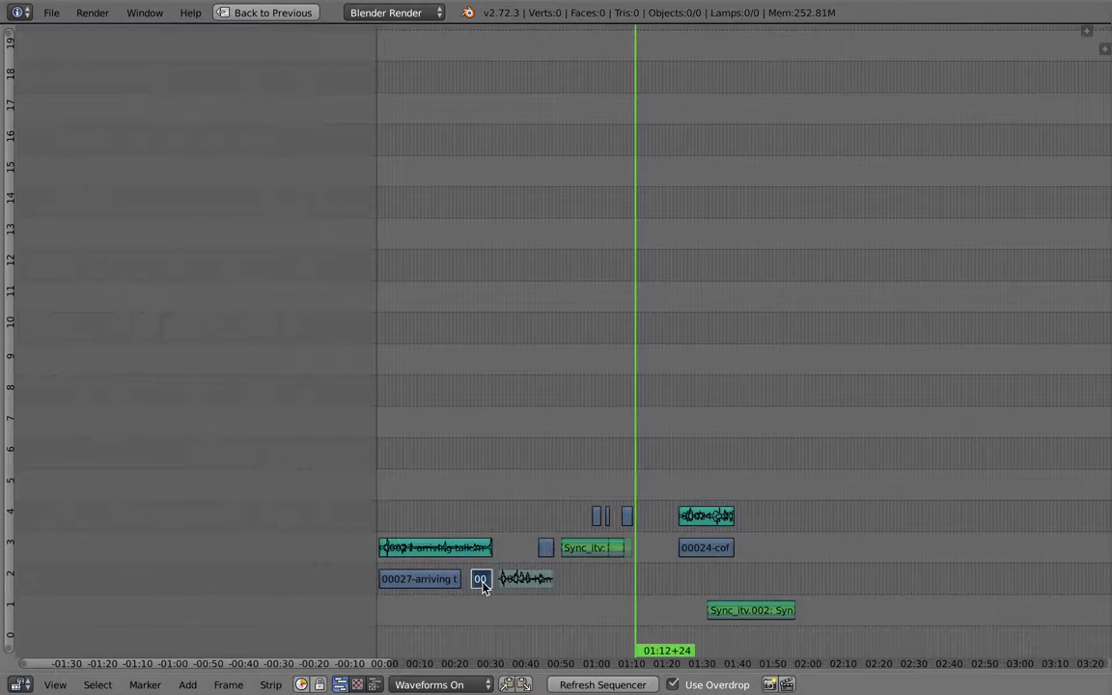
key(shift+d)
click(620, 583)
ctrl+middle_drag(641, 586, 666, 565)
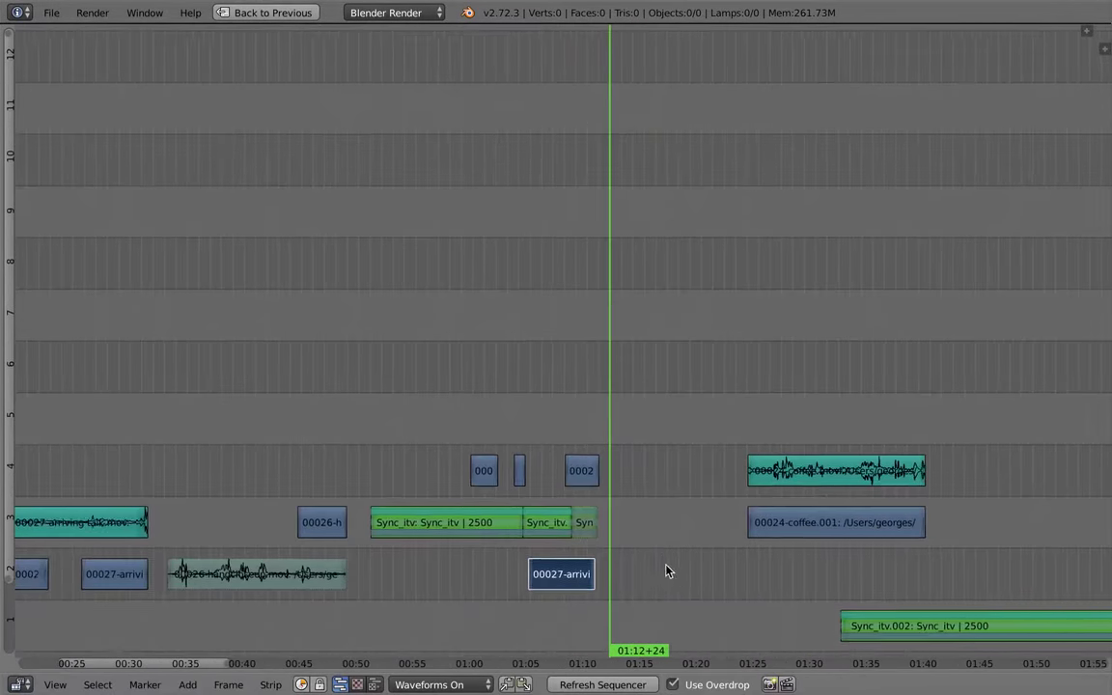
middle_drag(575, 577, 608, 532)
click(596, 522)
key(alt+a)
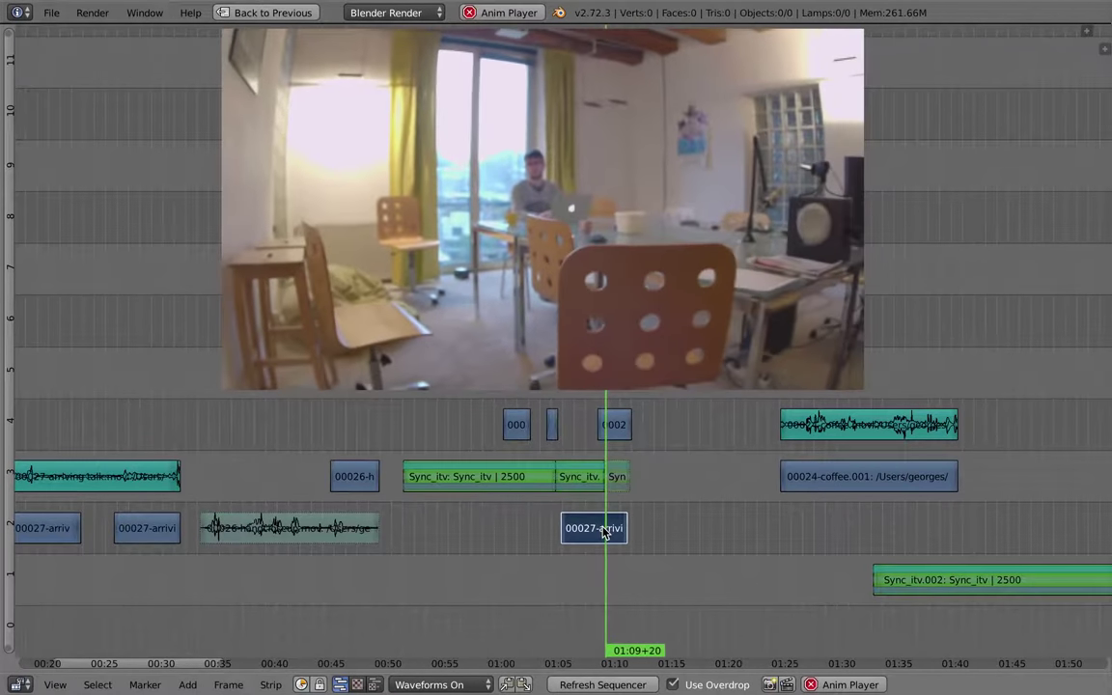
key(alt+a)
ctrl+middle_drag(609, 552, 625, 548)
scroll(613, 547, down, 1)
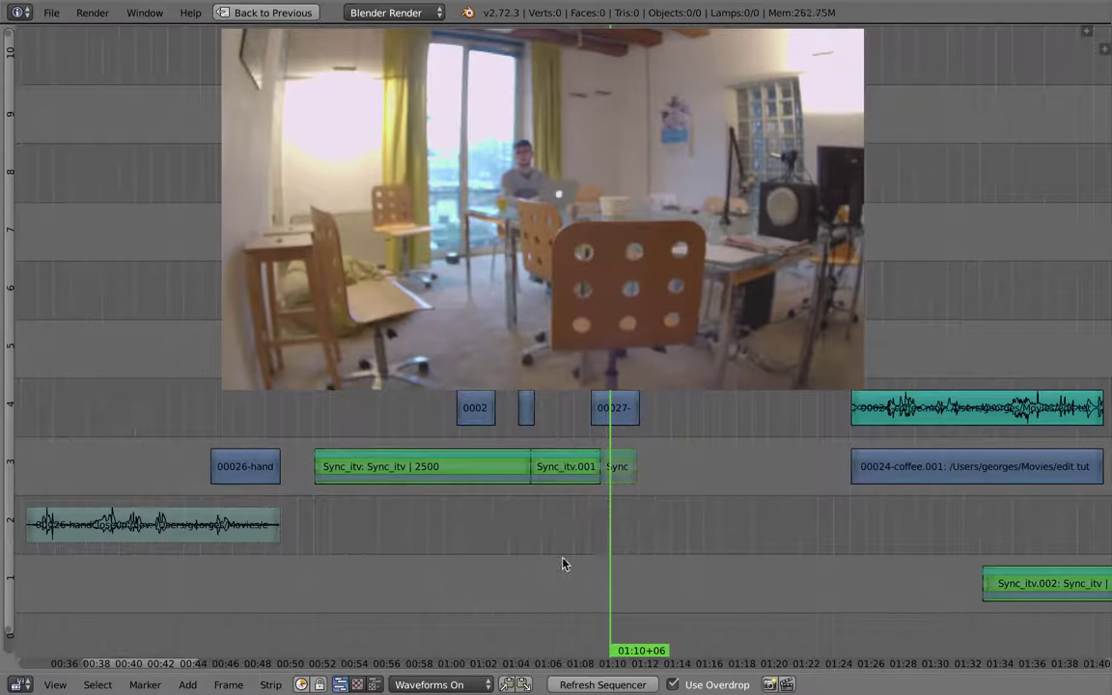
ctrl+middle_drag(439, 568, 484, 543)
Duplicate the 00027-arriving talk sound strip onto channel 2 beneath the Sync_itv strips, starting at frame 1248, and play it back
middle_drag(564, 512, 432, 559)
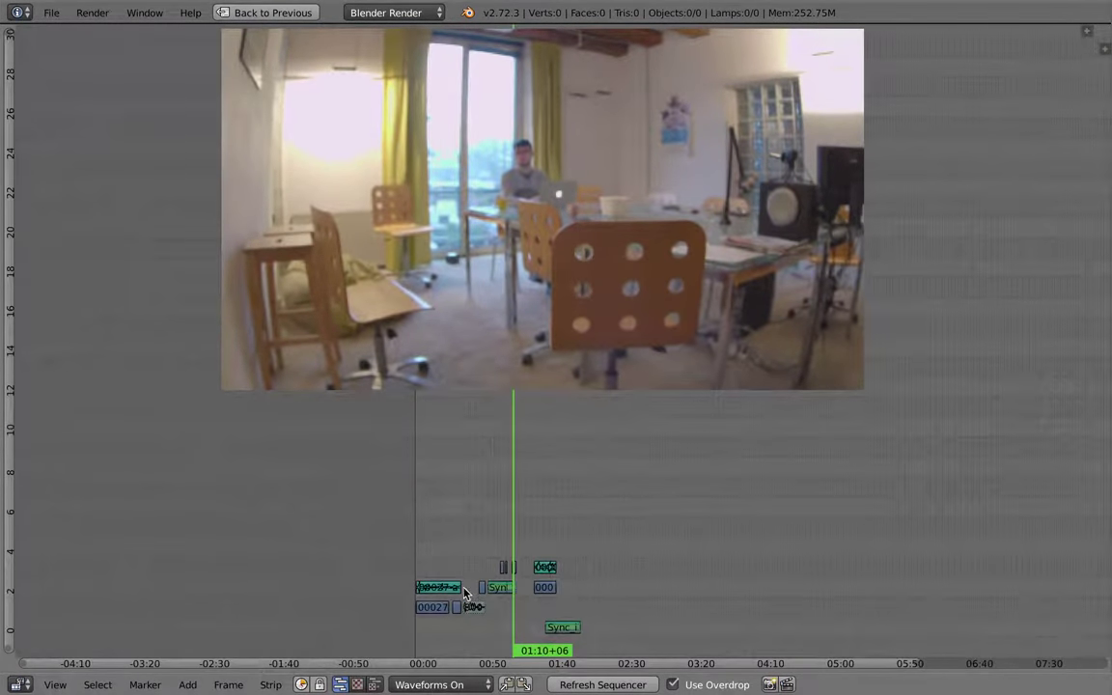
ctrl+middle_drag(446, 587, 688, 534)
key(g)
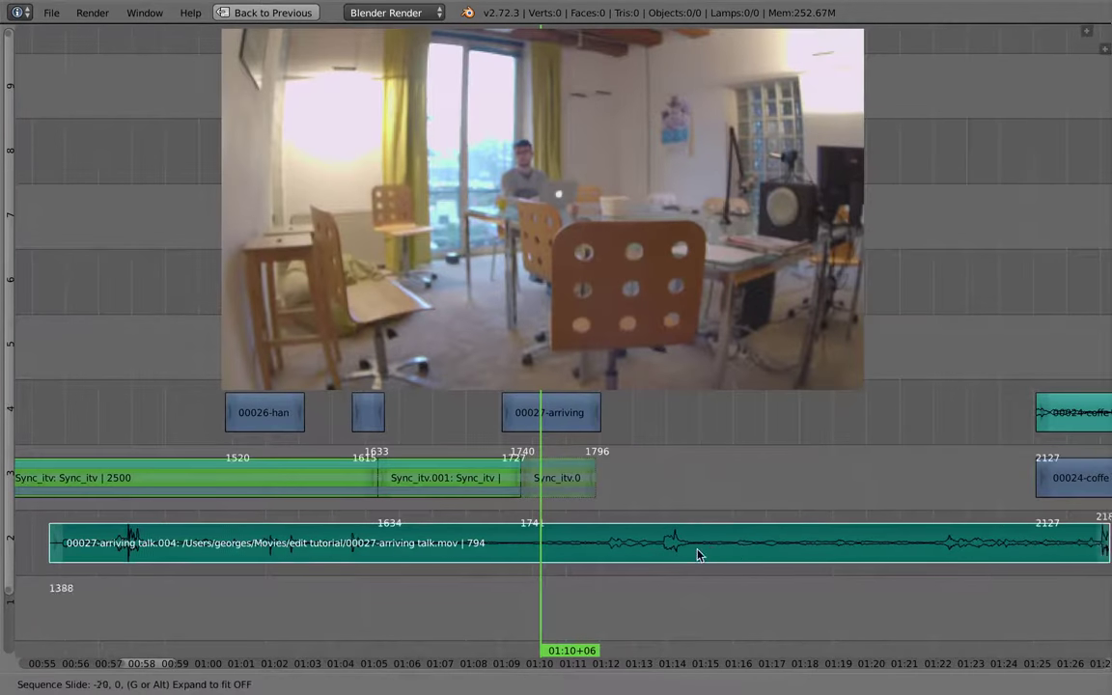
click(521, 541)
key(alt+a)
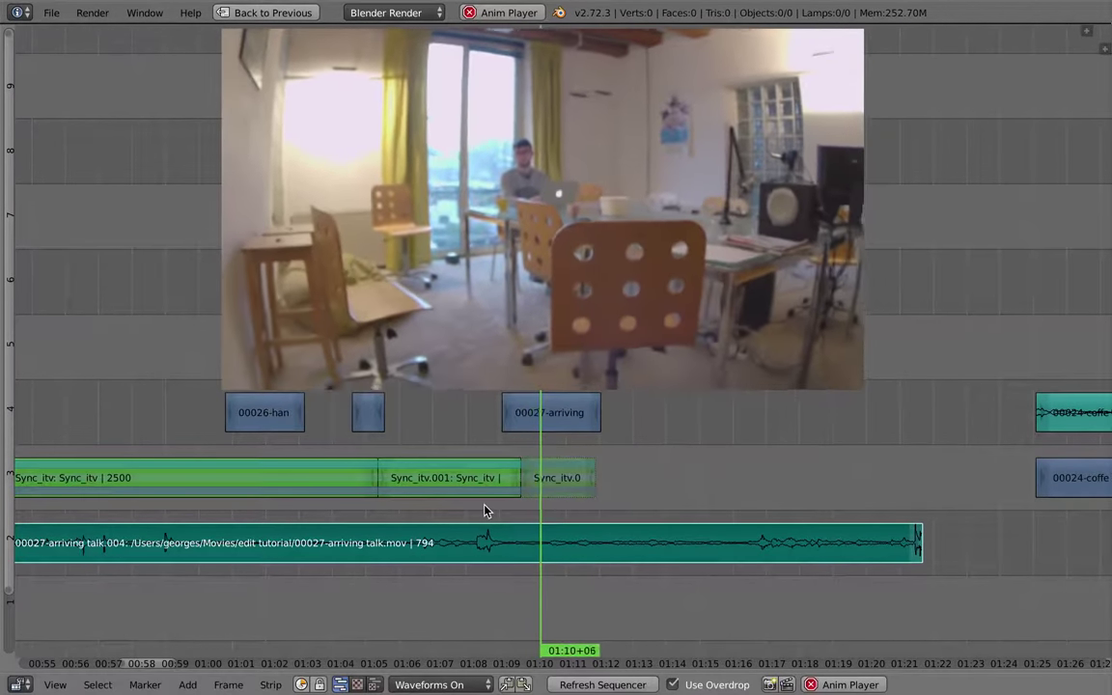
key(alt+a)
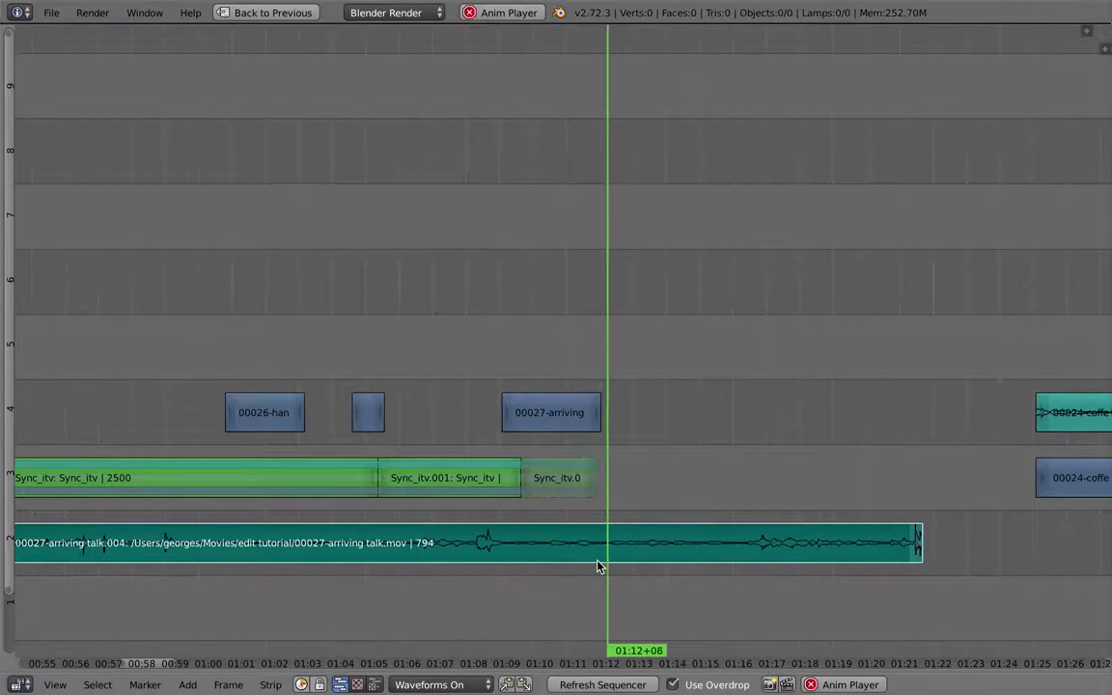
Trim the end of the duplicated arriving talk sound strip to frame 1809 and check its sound properties
key(g)
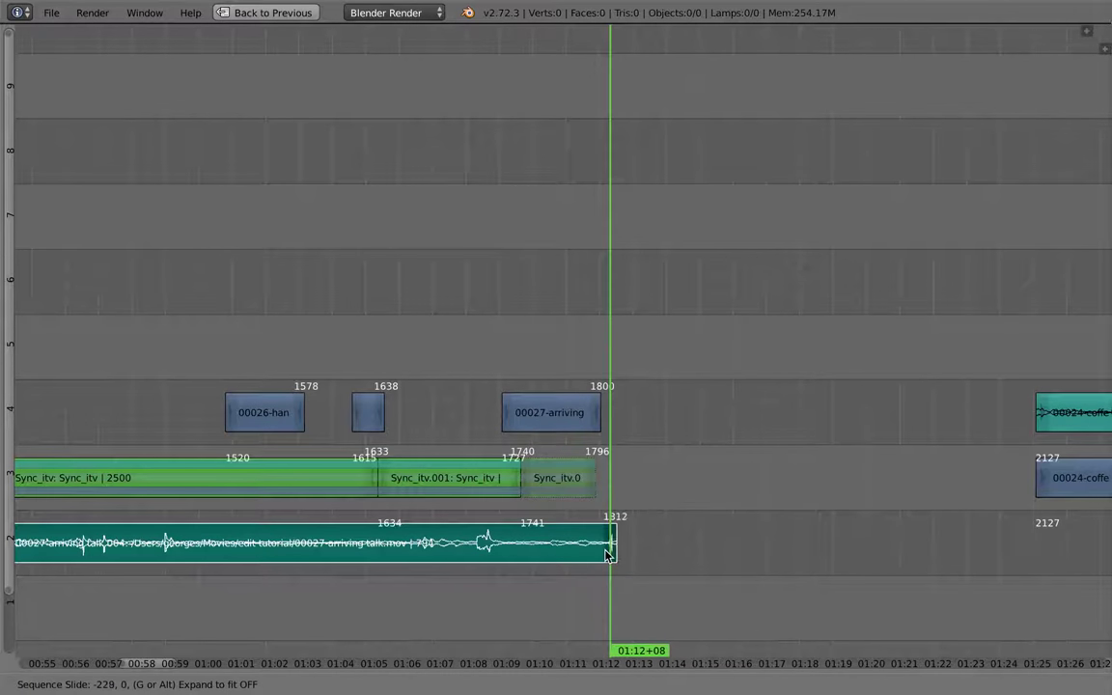
click(610, 560)
key(n)
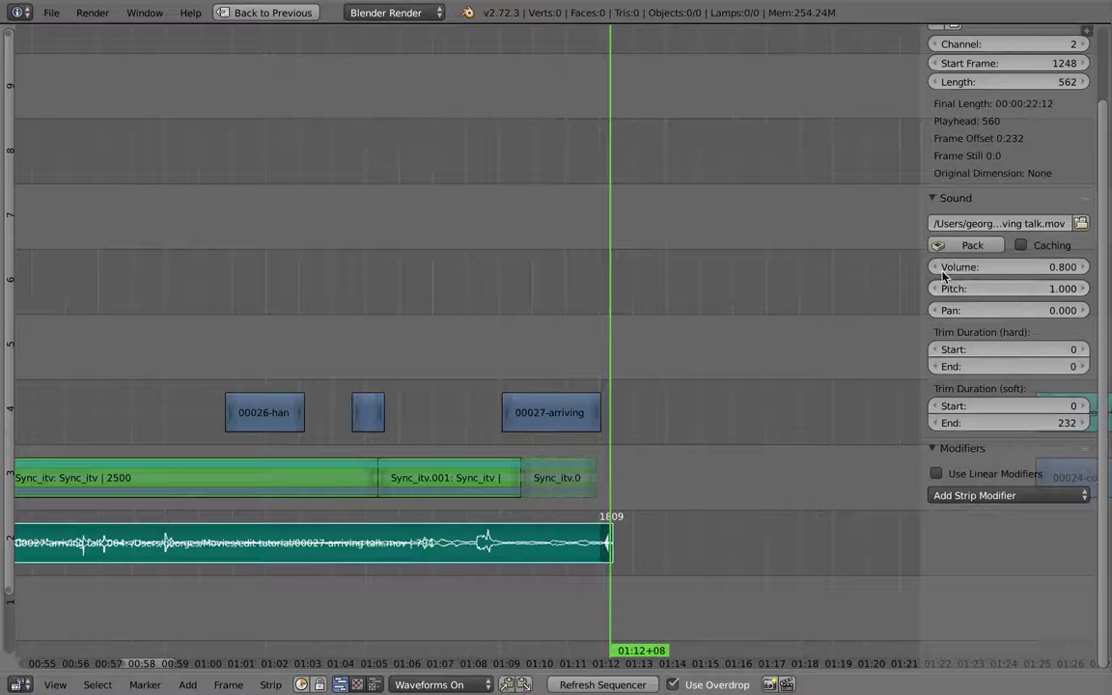
key(n)
Slip the audio inside the duplicated arriving talk sound strip about 50 frames earlier without moving the strip
mouse_move(483, 504)
mouse_down()
mouse_move(482, 523)
mouse_move(493, 509)
mouse_up()
right_click(512, 544)
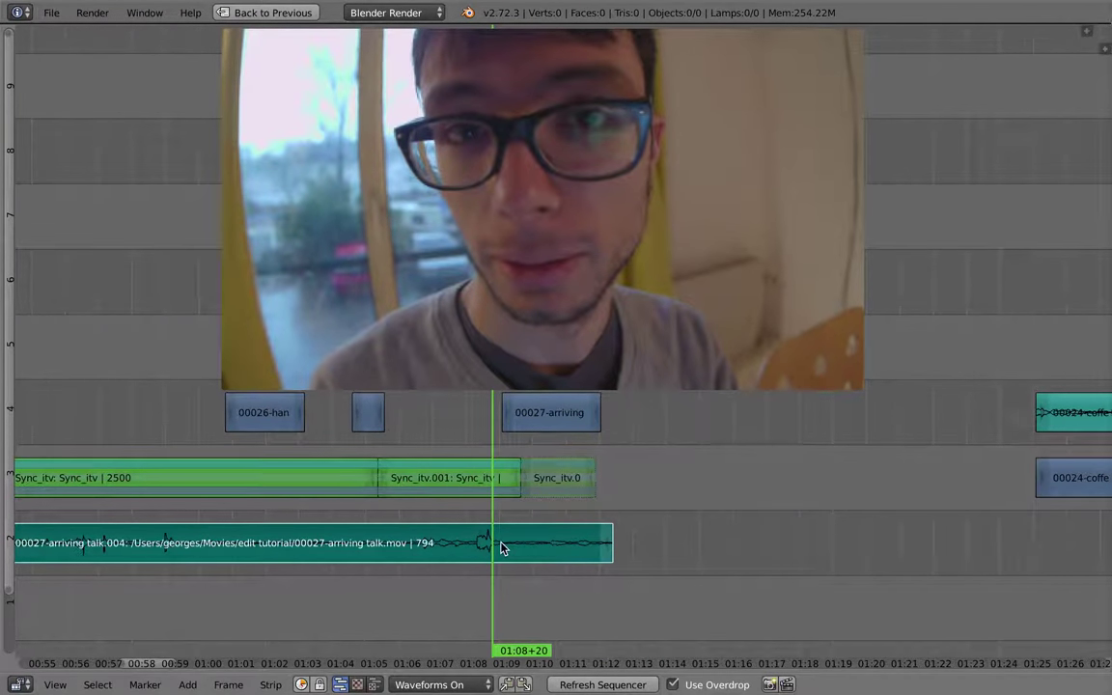
key(s)
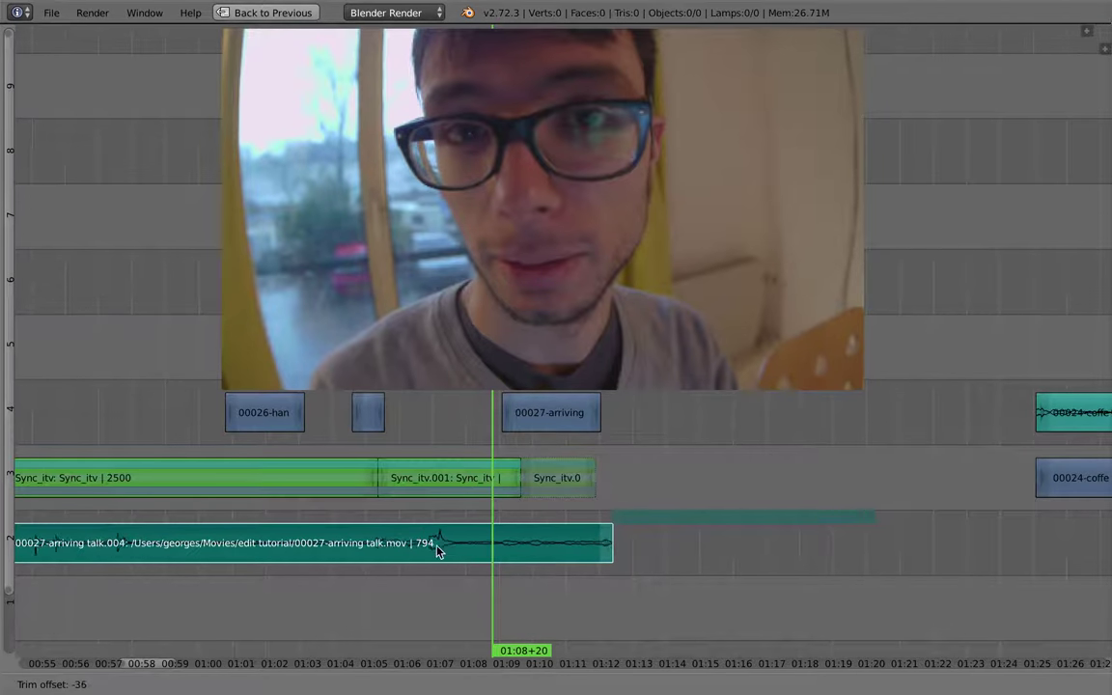
right_click(415, 557)
key(s)
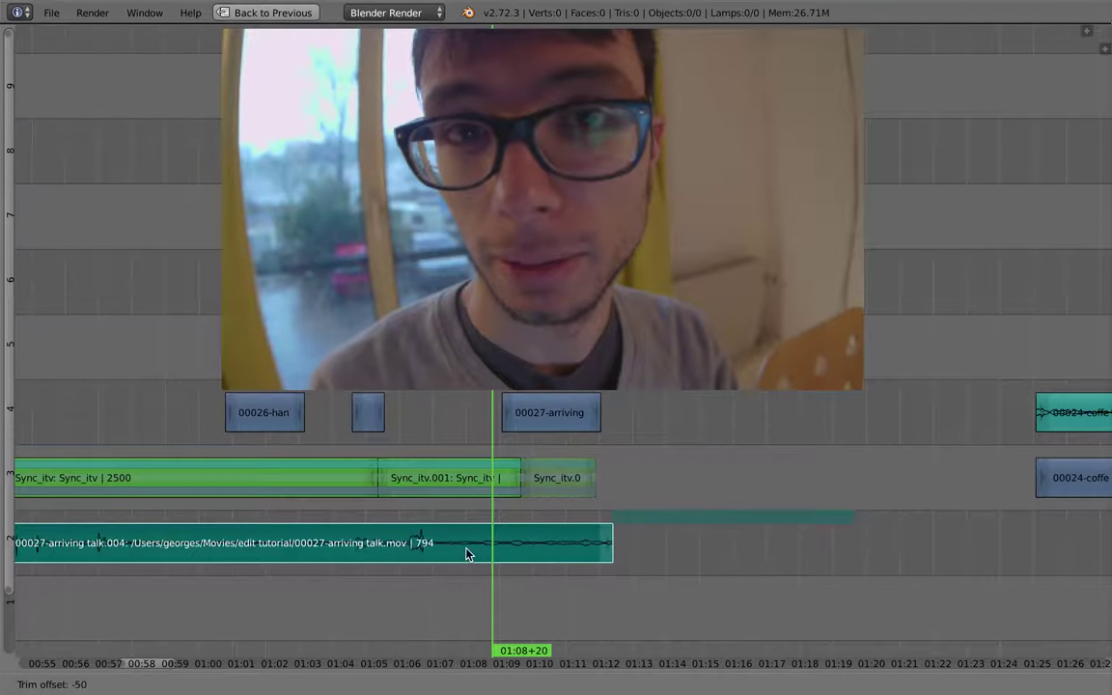
click(464, 556)
Cut the duplicated sound strip at 01:07+01, delete the part before the cut, and play back the transition
click(443, 557)
drag(439, 557, 432, 560)
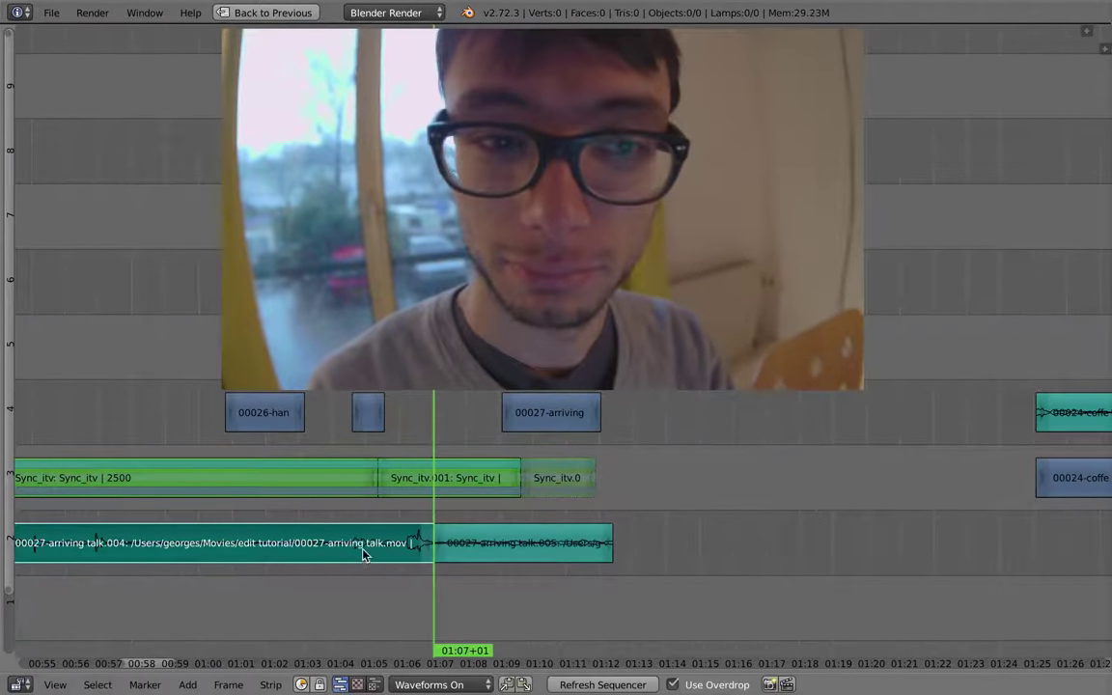
click(360, 545)
mouse_move(465, 537)
middle_down()
mouse_move(526, 575)
mouse_move(385, 572)
mouse_move(435, 572)
middle_up()
key(alt+a)
click(432, 557)
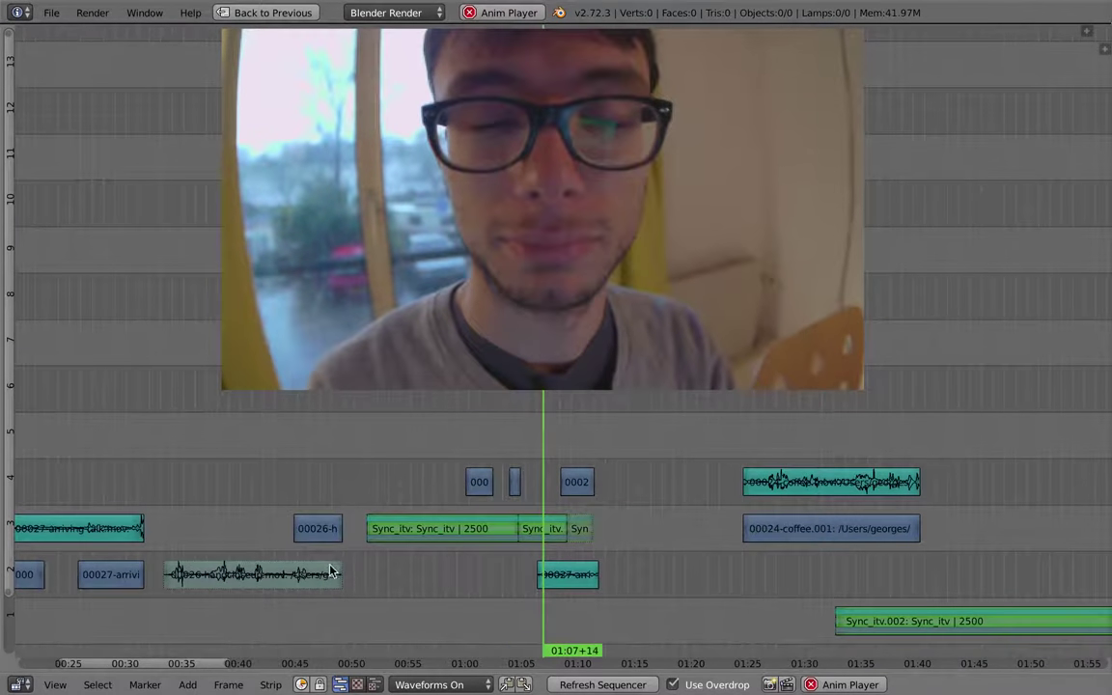
Extend the end of the arriving talk sound strip to frame 1830 and the cutaway's end to frame 1813
right_click(593, 579)
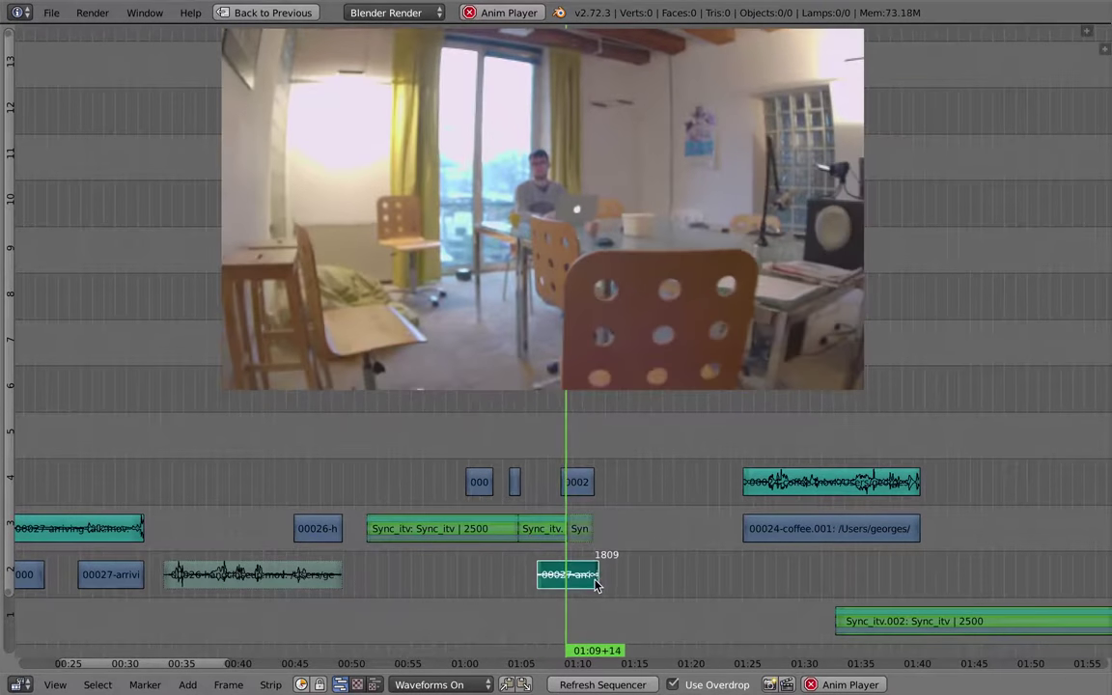
key(g)
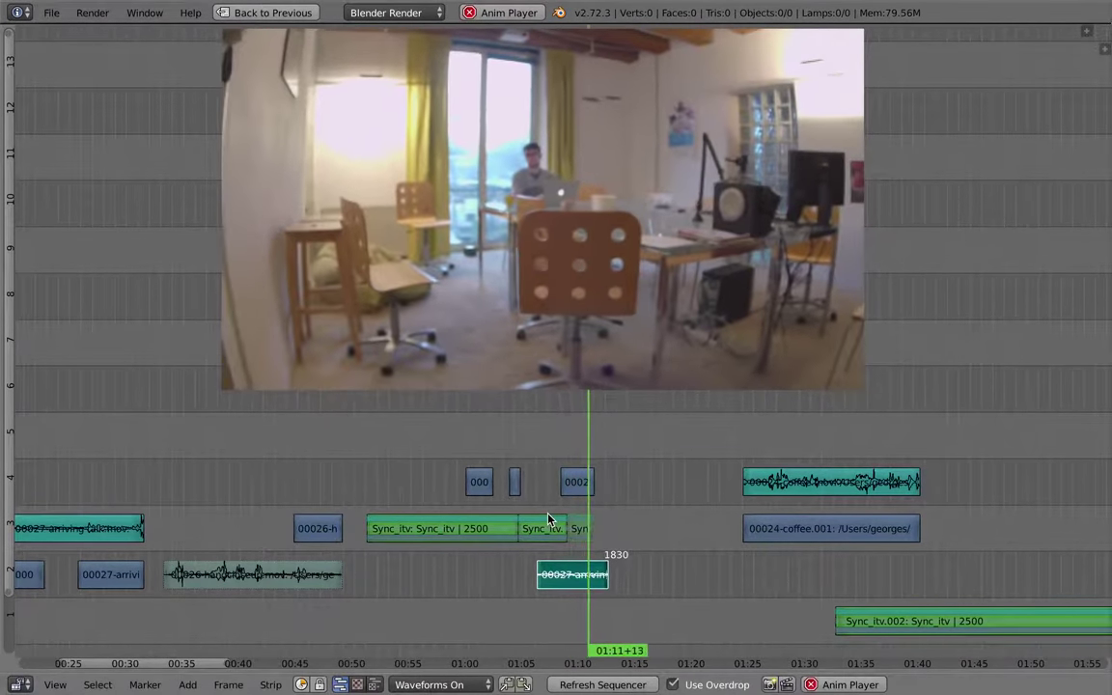
right_click(591, 508)
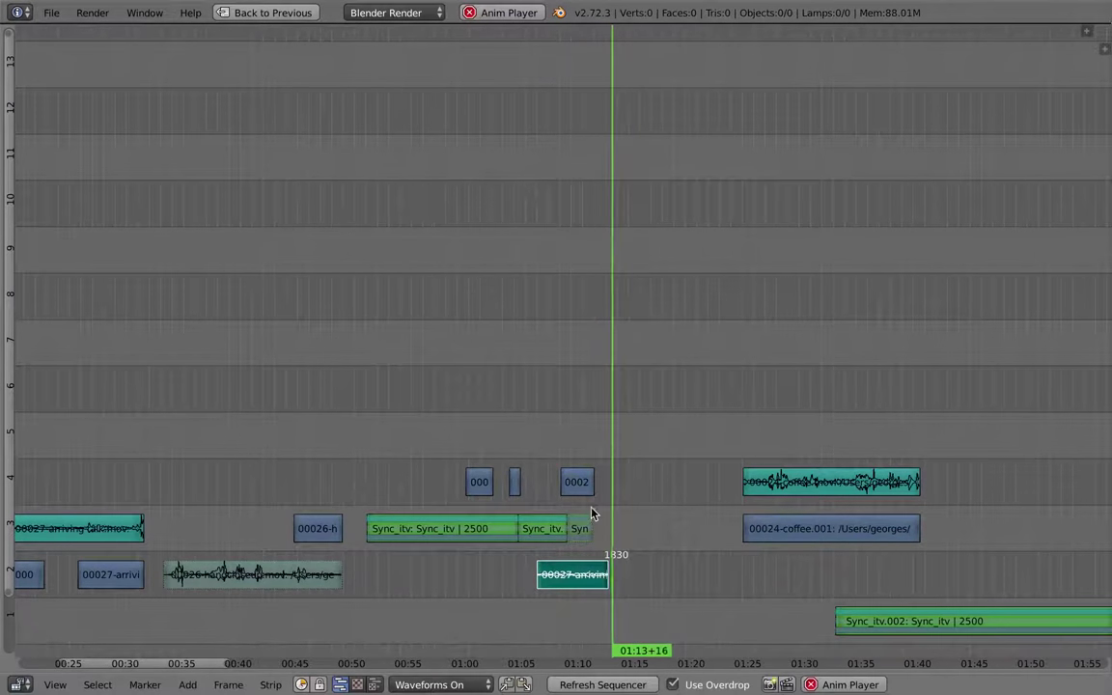
right_drag(593, 484, 600, 484)
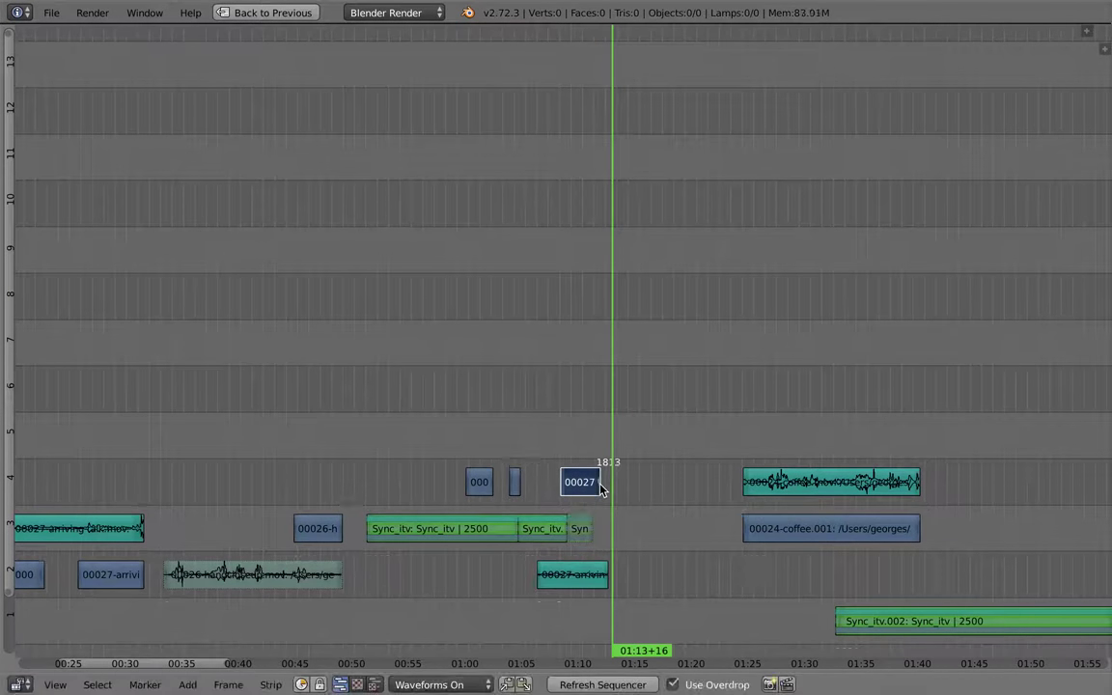
Delete the 00026-hand video and sound strips ahead of Sync_itv and scrub through the coffee and arriving talk shots
right_click(333, 529)
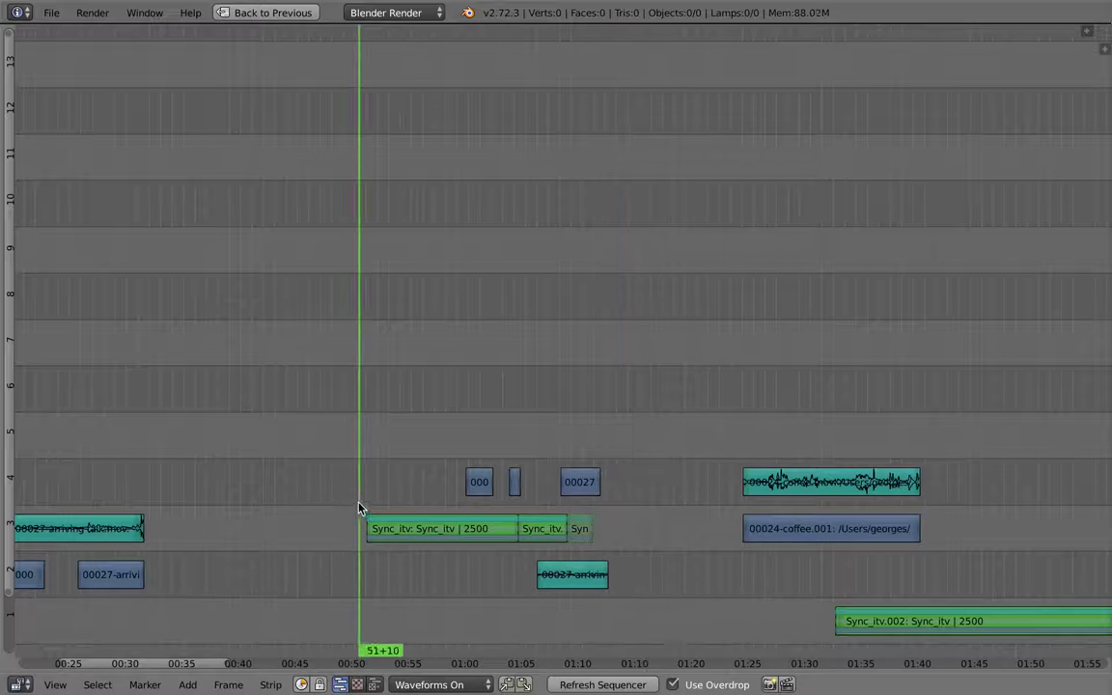
key(alt+a)
key(alt+a)
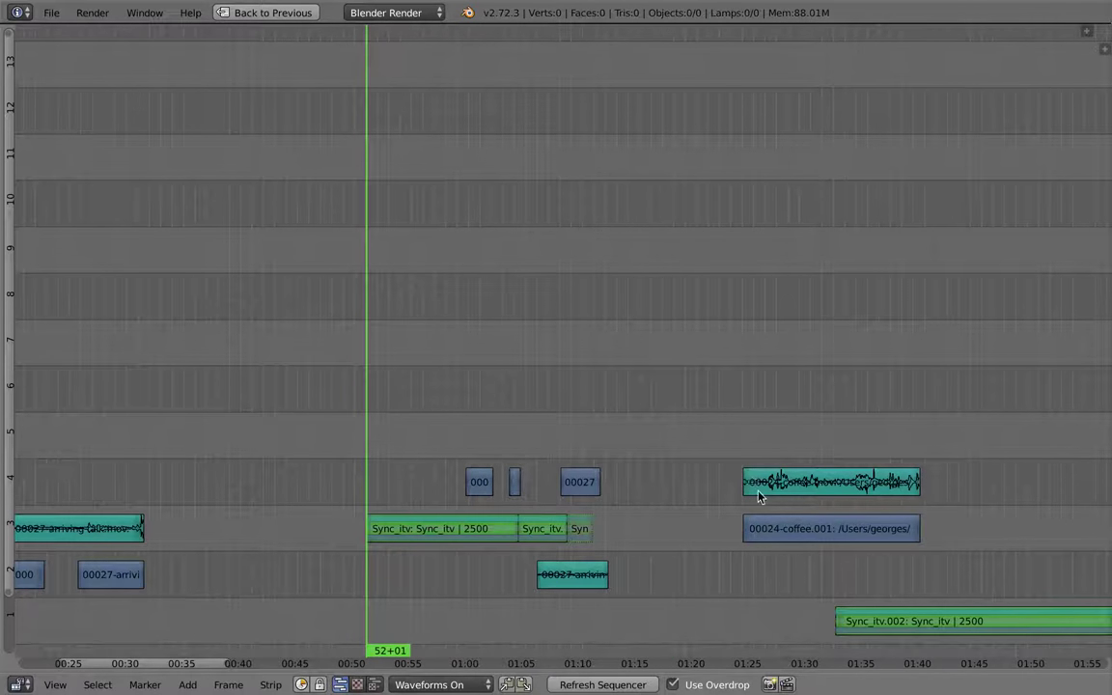
drag(765, 517, 849, 516)
drag(814, 523, 581, 489)
right_click(581, 490)
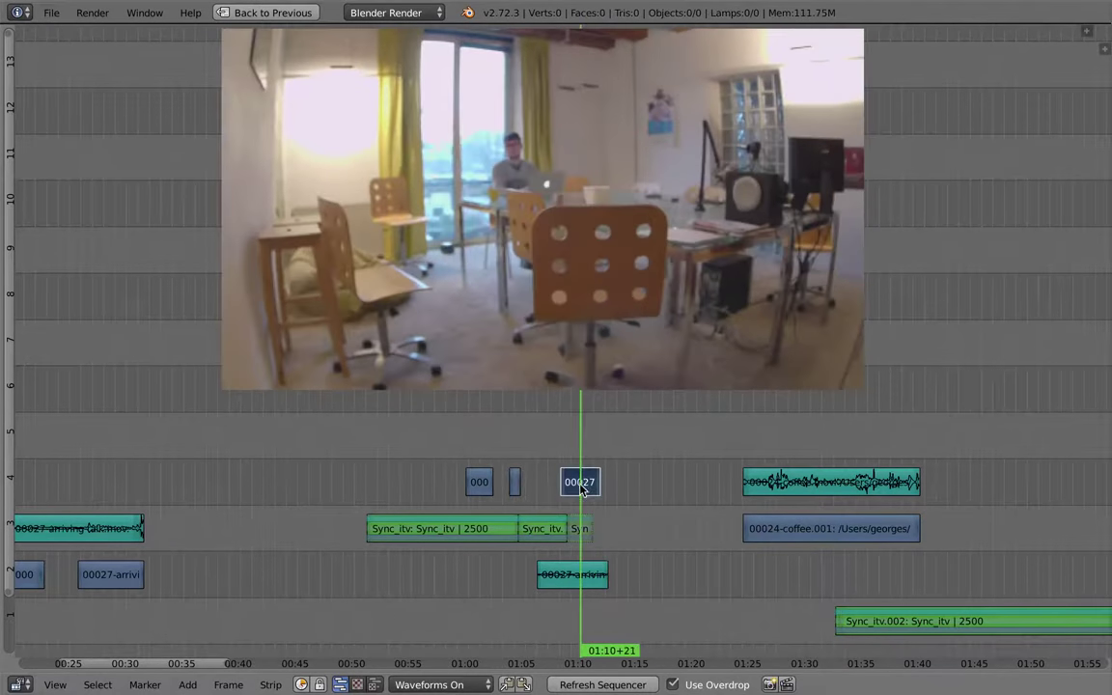
Cut the first 00027-arriving talk video strip and its sound strip at 6+08
middle_drag(261, 542, 682, 509)
drag(335, 525, 267, 521)
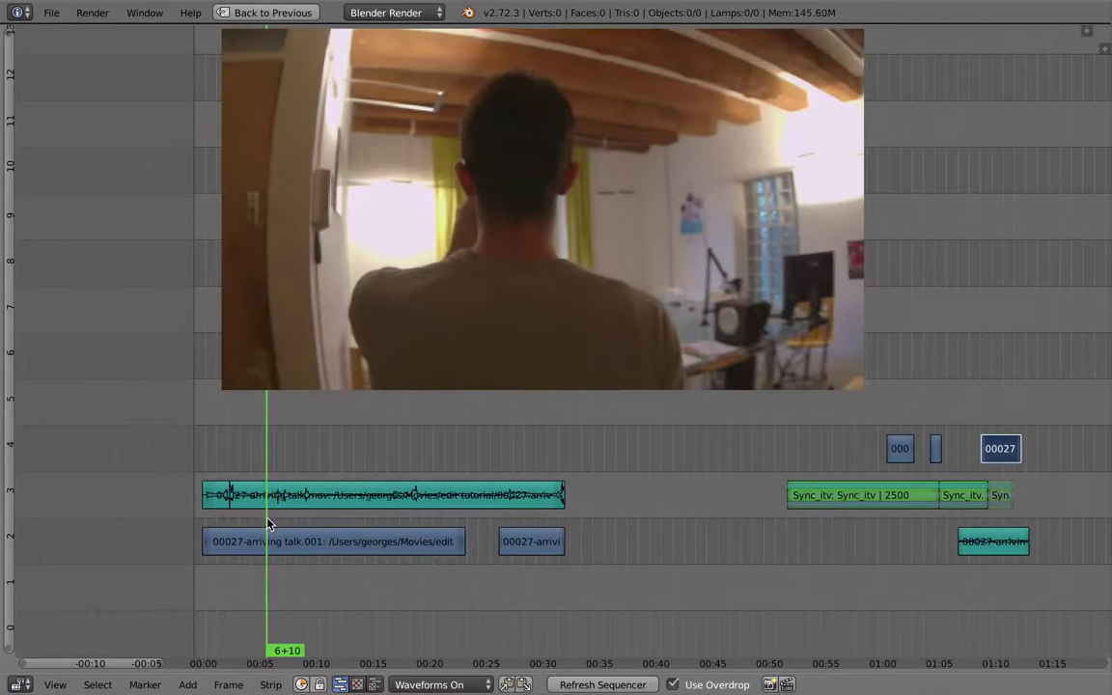
key(alt+a)
key(Escape)
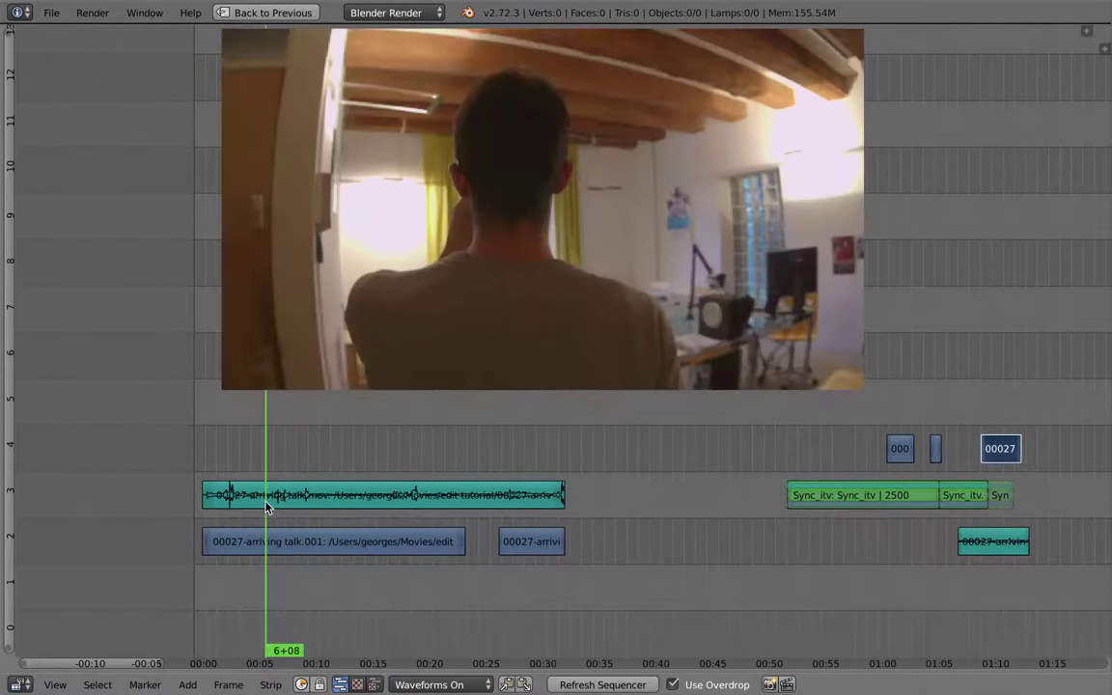
right_click(261, 497)
right_click(269, 543)
shift+right_click(277, 496)
key(k)
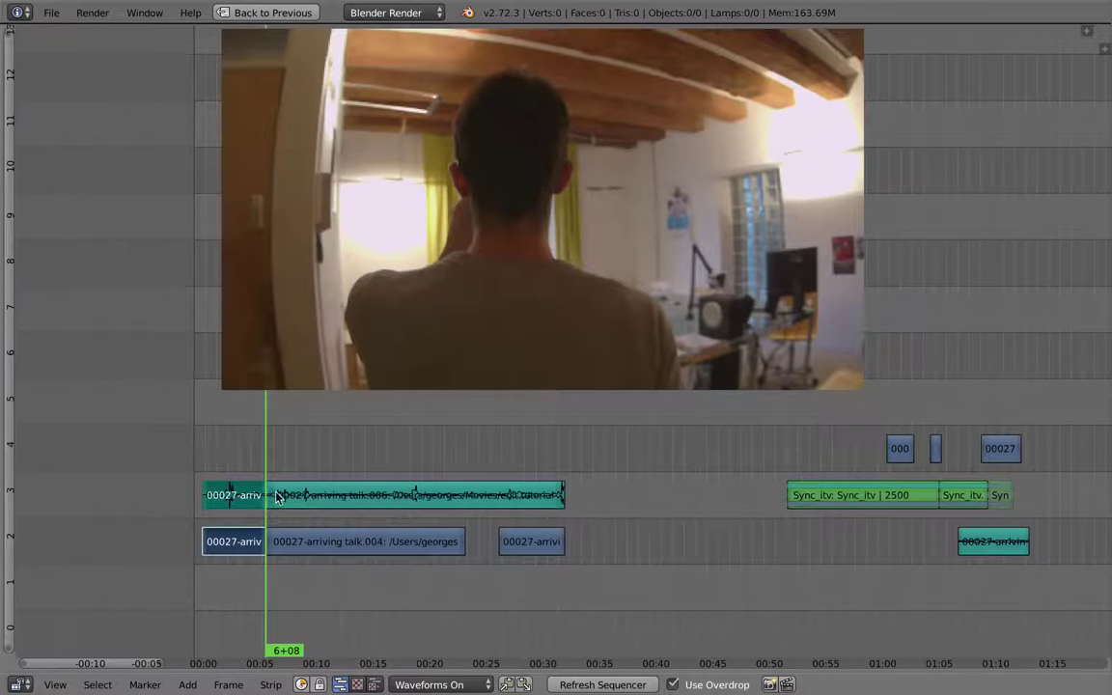
Play on through the arriving talk footage and cut its video and sound strips again at frame 271
key(alt+a)
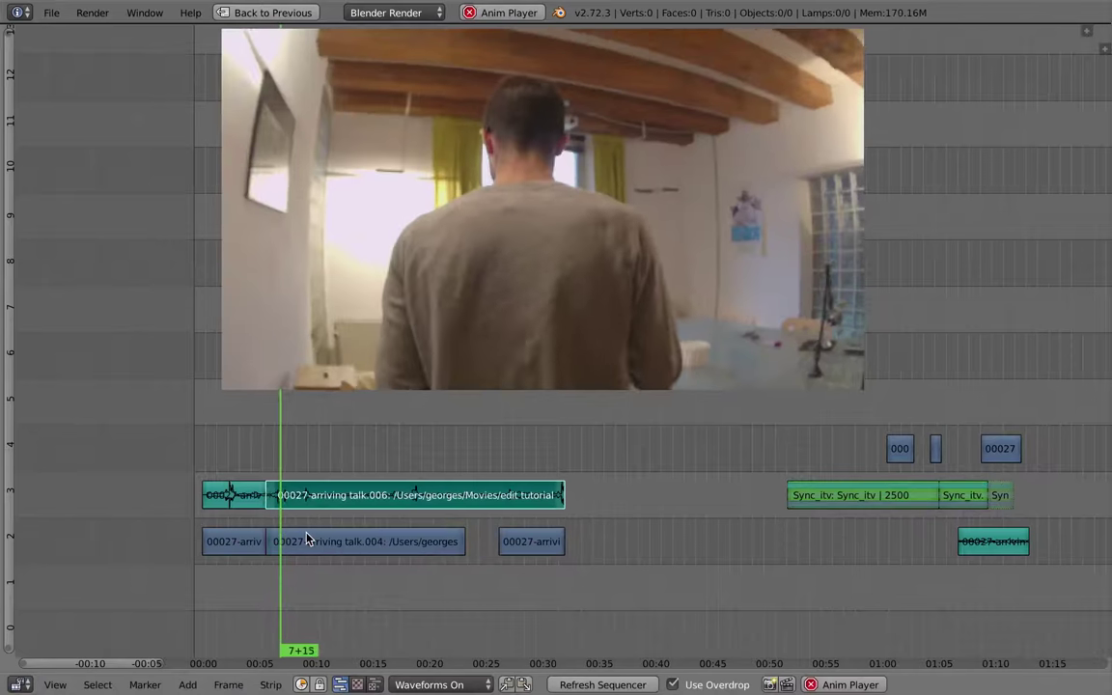
right_click(305, 542)
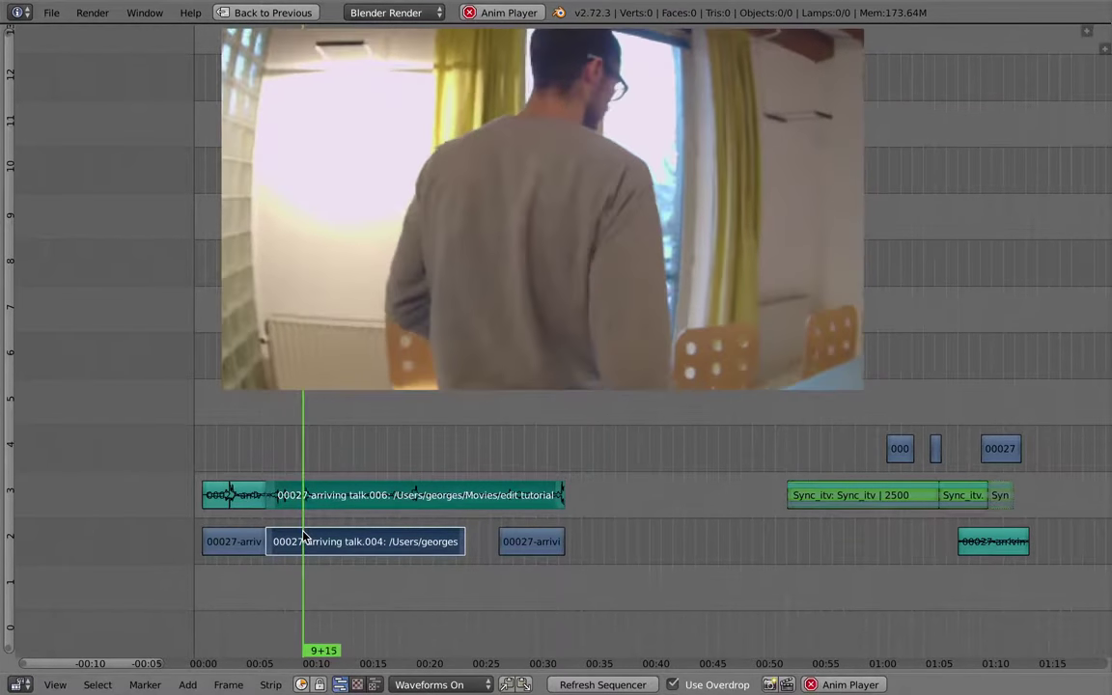
key(k)
key(alt+a)
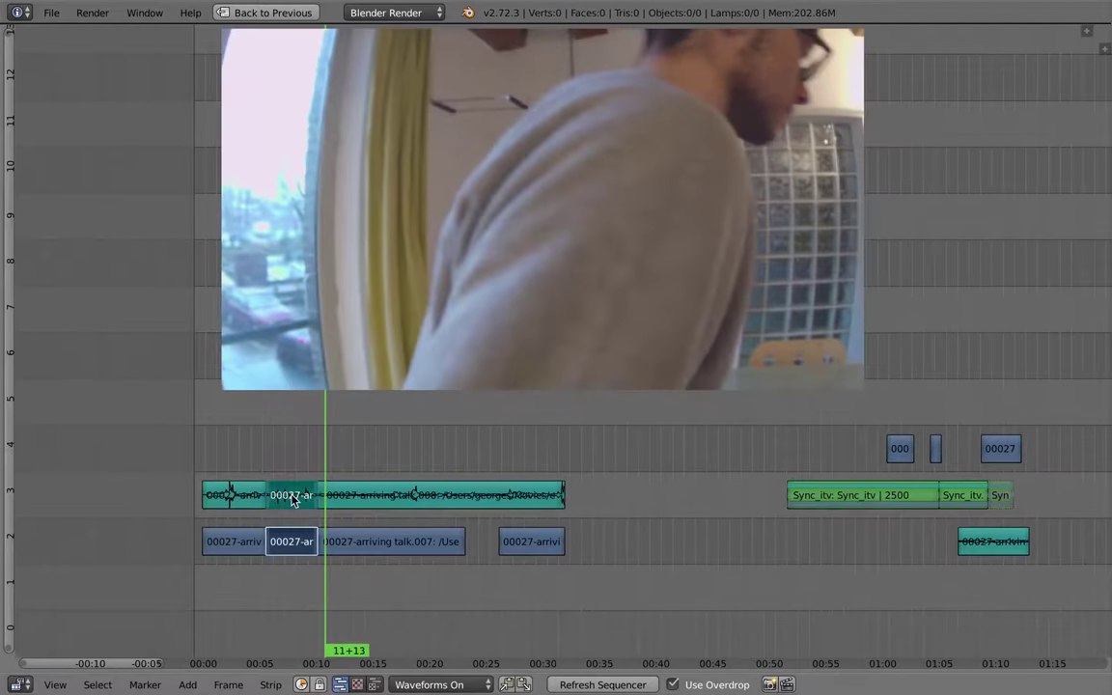
Move the isolated arriving talk section directly before the first Sync_itv strip, with video on channel 3 and sound on channel 4
right_click(292, 498)
shift+right_click(301, 539)
key(g)
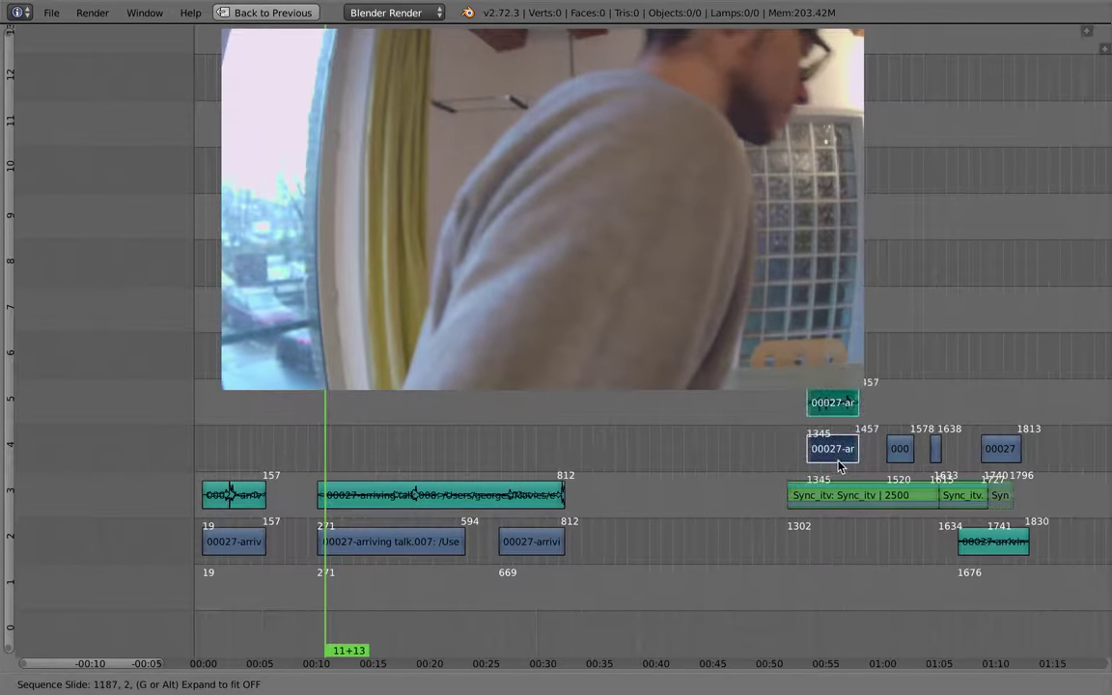
click(770, 484)
middle_drag(770, 484, 628, 503)
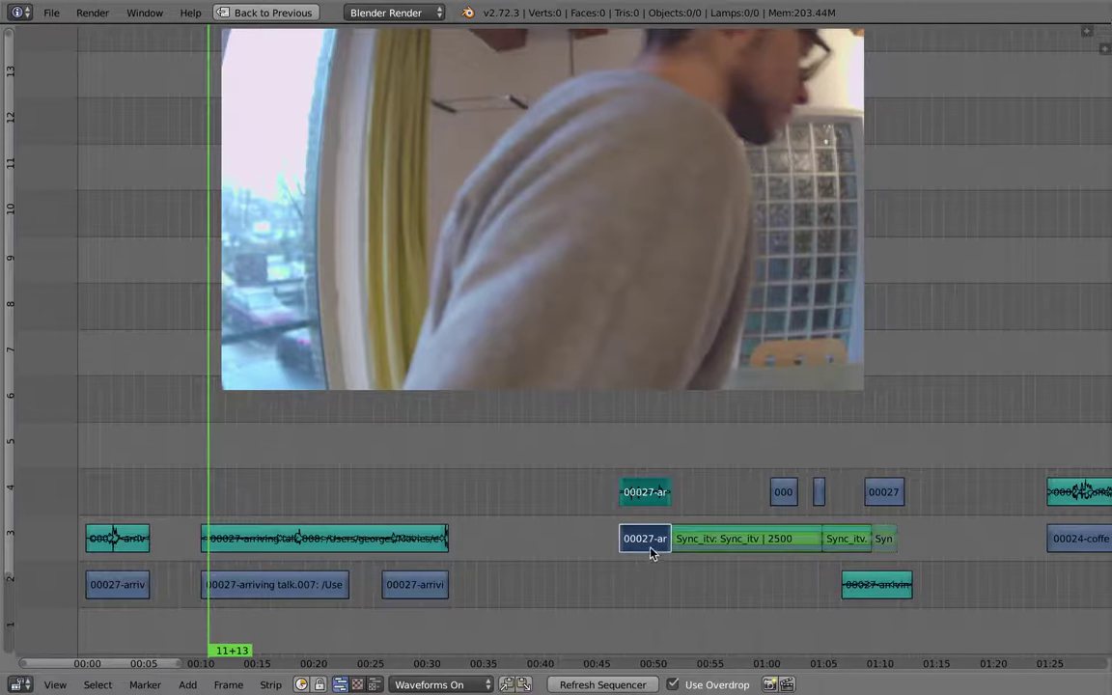
Move the arriving talk section up one channel, overlapping the start of Sync_itv, and play back the transition into the interview
key(g)
click(588, 446)
middle_drag(588, 446, 534, 479)
click(573, 519)
key(alt+a)
middle_drag(568, 564, 471, 526)
middle_drag(376, 534, 318, 552)
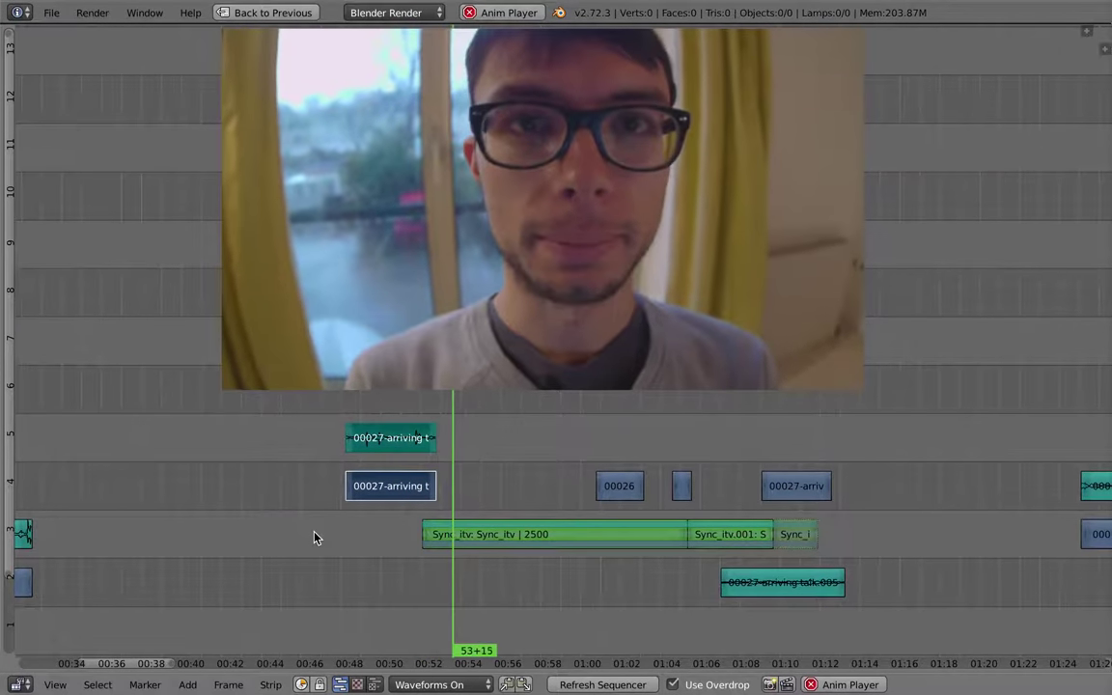
key(alt+a)
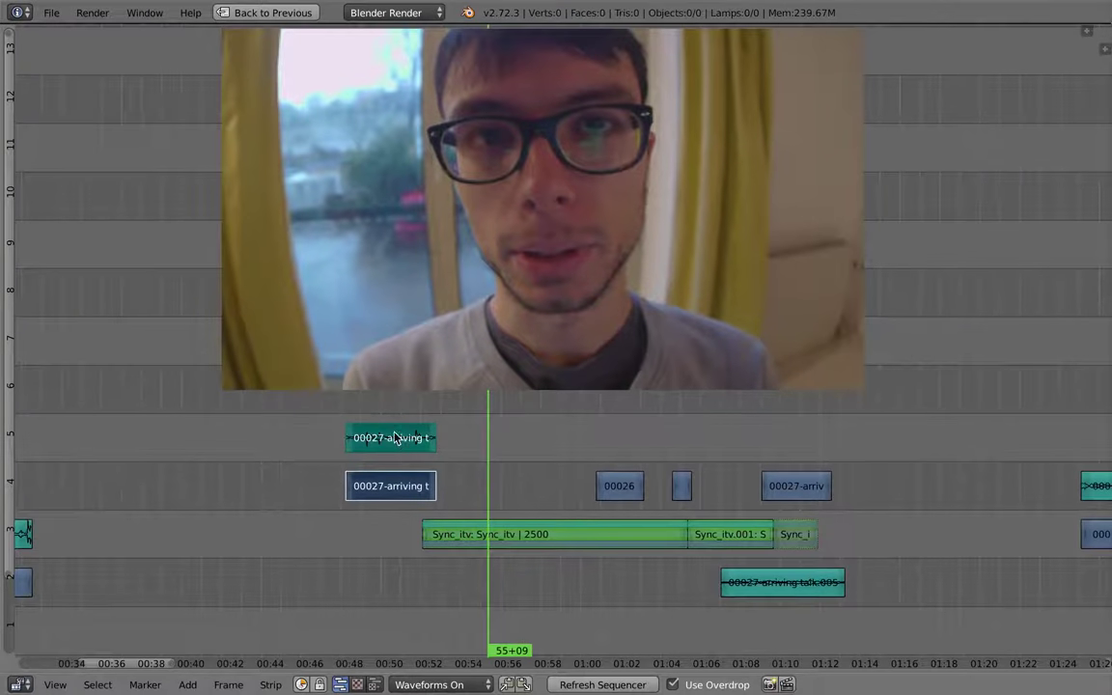
Move the section's arriving talk sound strip down to channel 2, below its video
right_click(399, 443)
key(g)
click(379, 526)
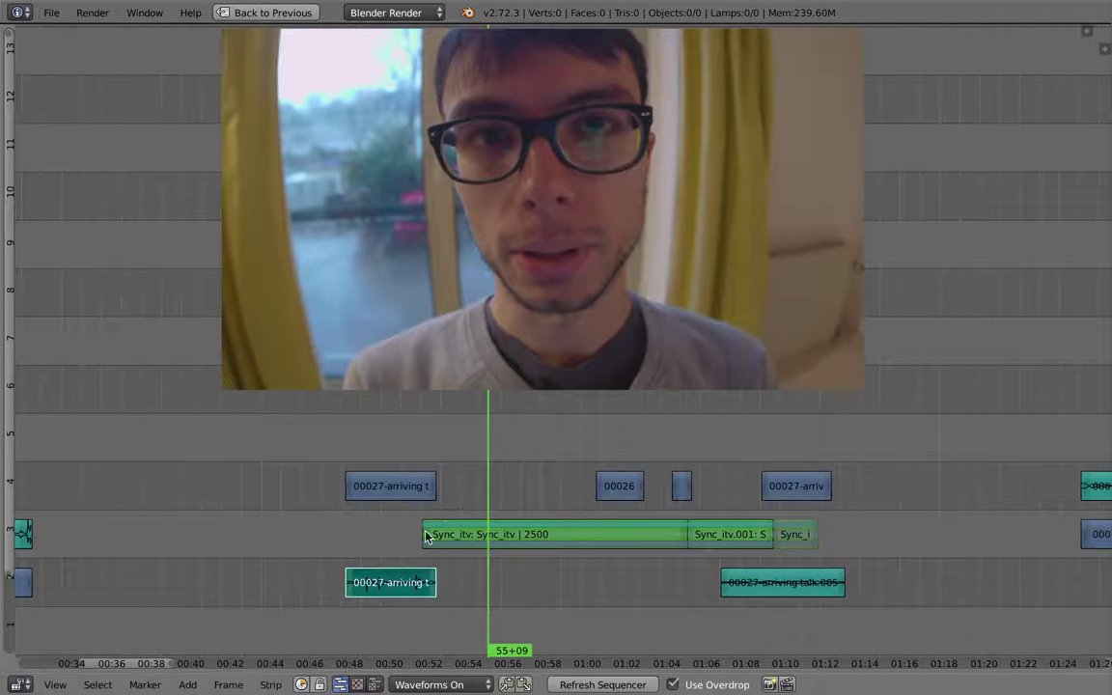
Extend the end of the section's arriving talk sound strip to frame 1343 and play back the transition into Sync_itv
click(417, 531)
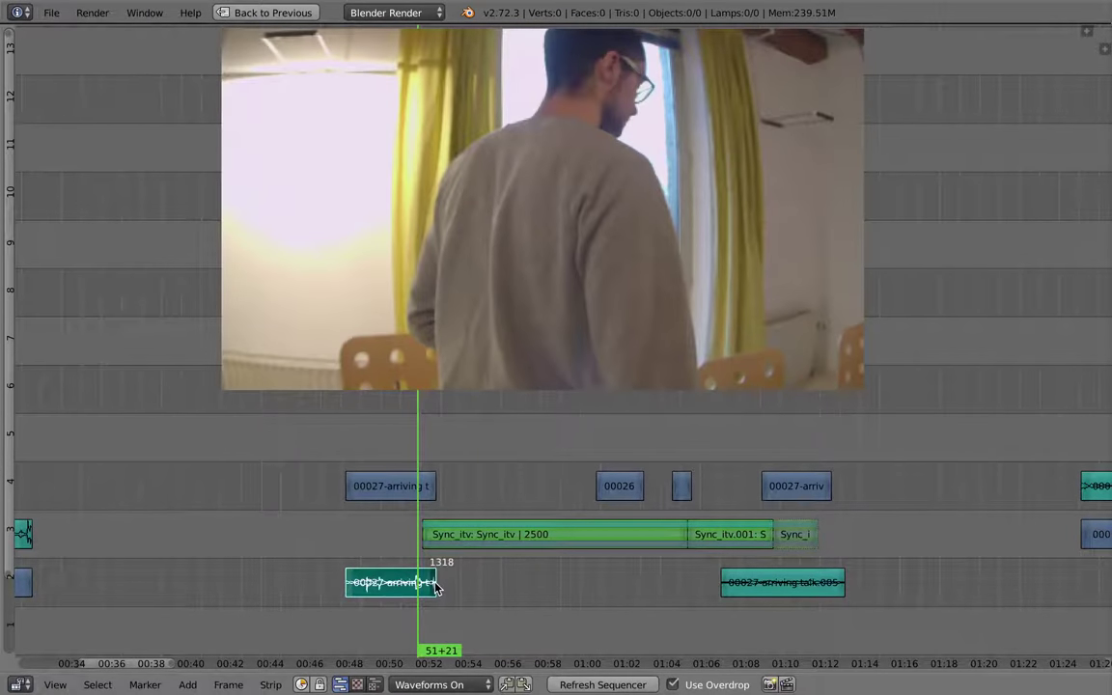
key(g)
click(454, 584)
click(406, 521)
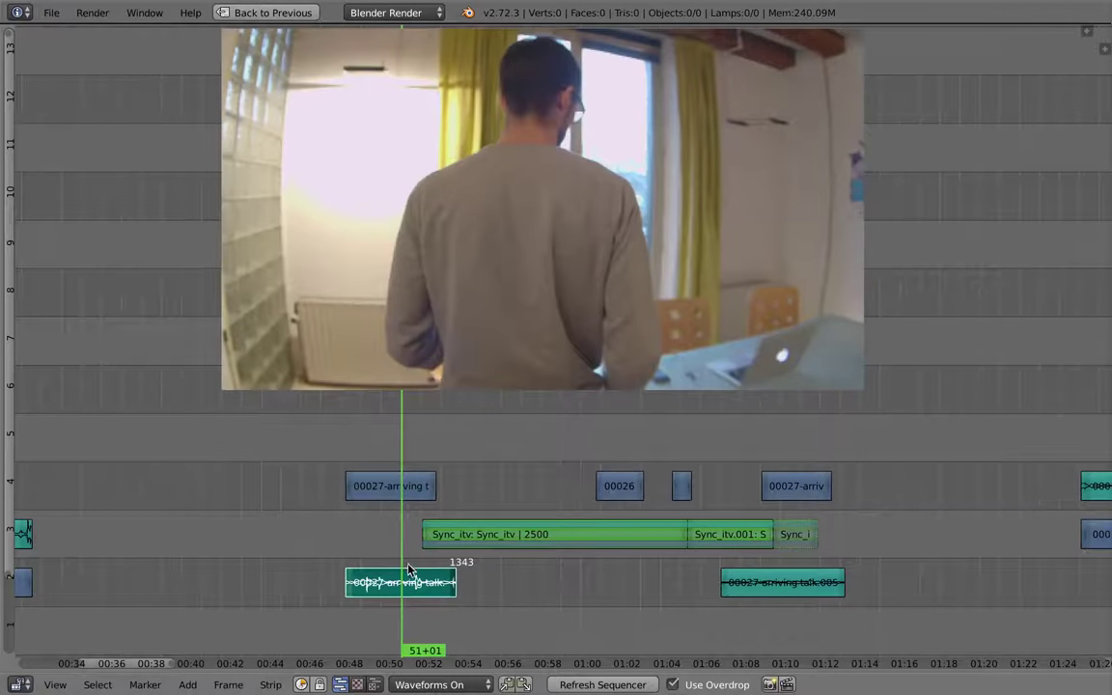
key(alt+a)
key(alt+a)
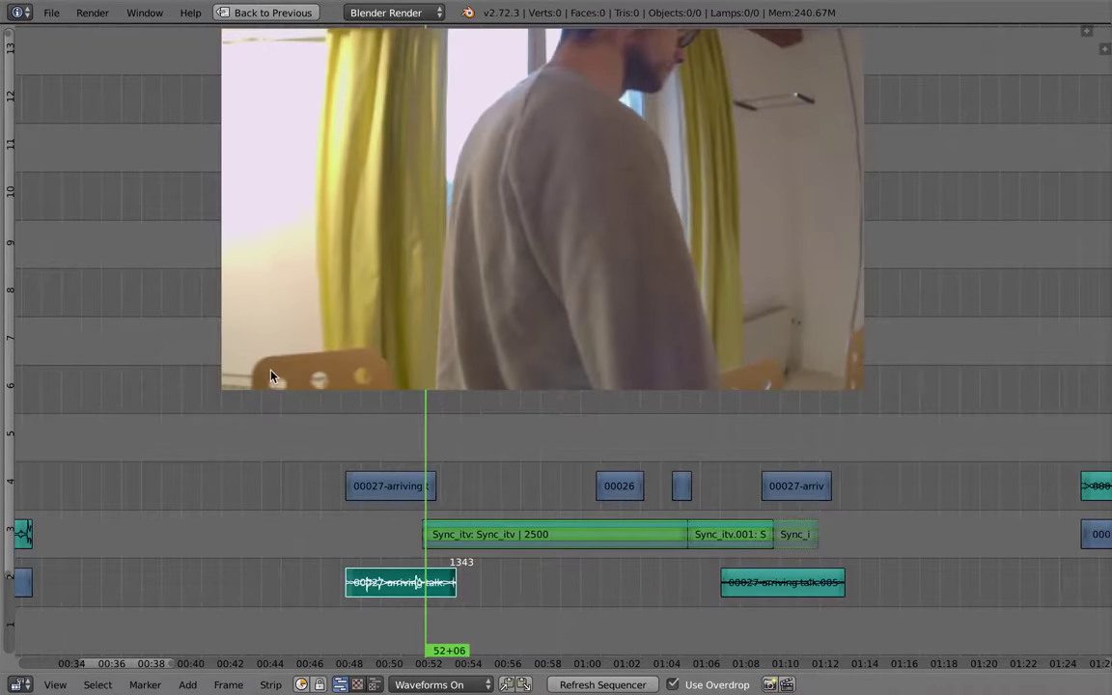
Set the volume of the extended arriving talk sound strip to 0.6 and play back the transition
key(n)
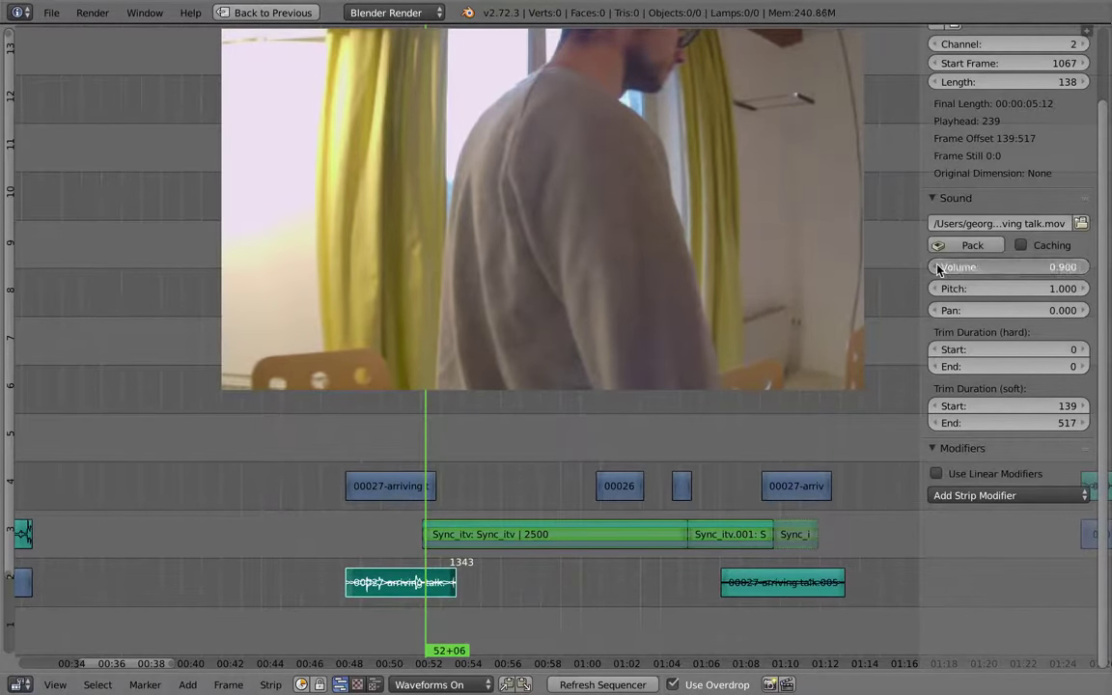
key(n)
key(alt+a)
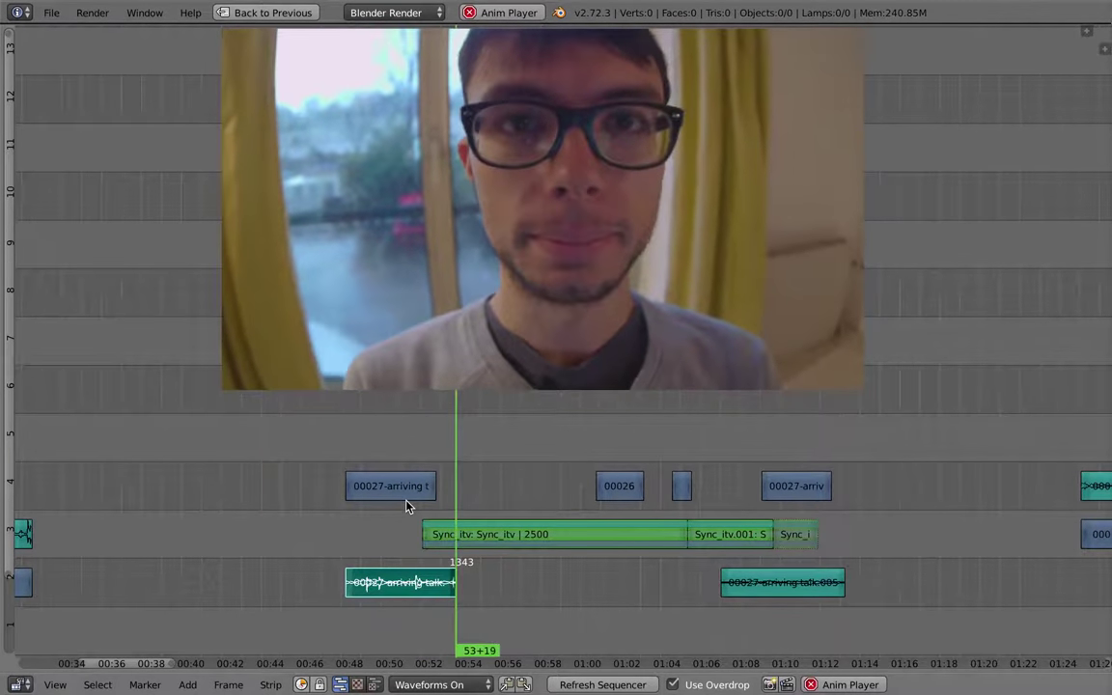
key(alt+a)
click(436, 551)
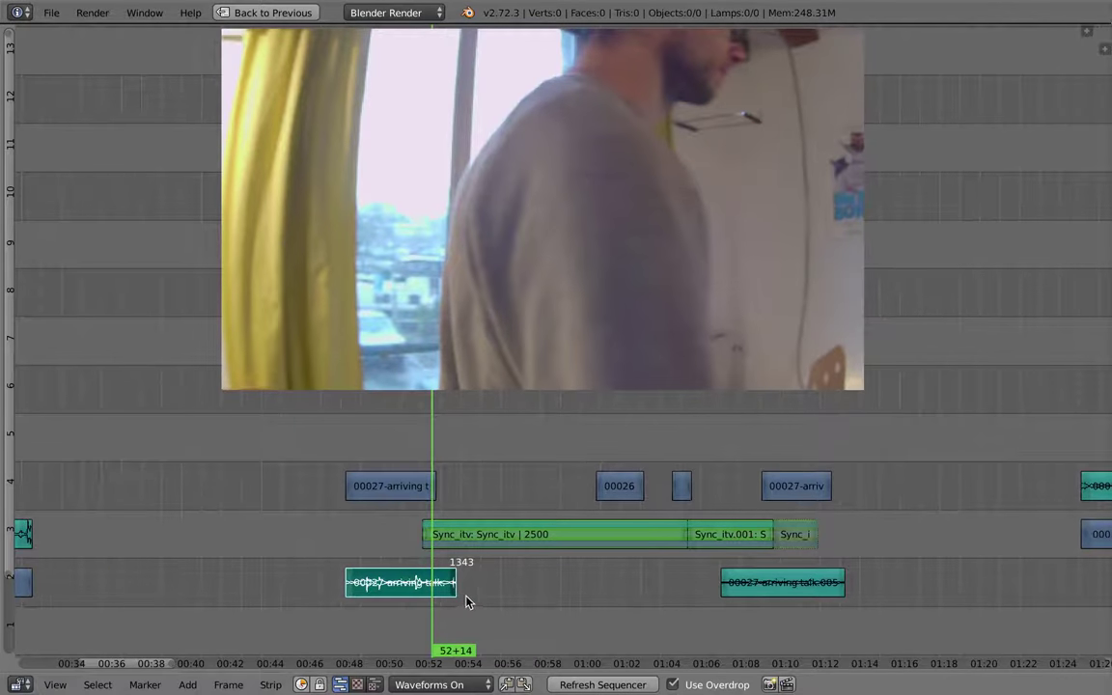
Keyframe the arriving talk sound strip's volume at 0.6 at 52+08, just after Sync_itv begins
scroll(492, 597, up, 2)
middle_drag(519, 593, 425, 566)
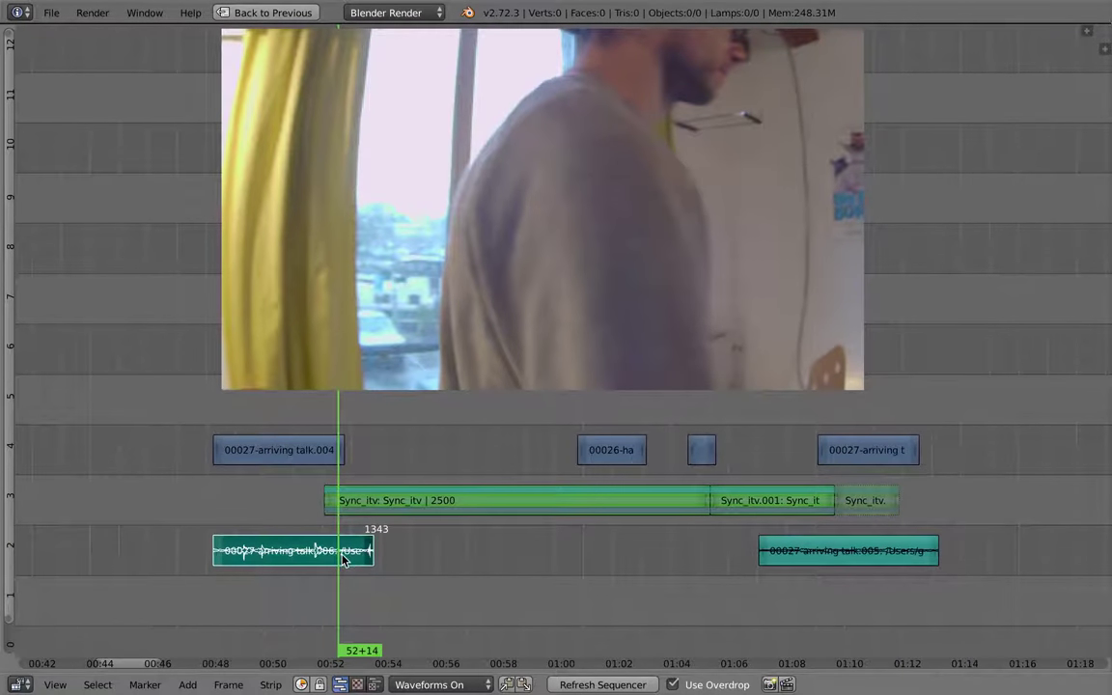
middle_drag(342, 559, 364, 576)
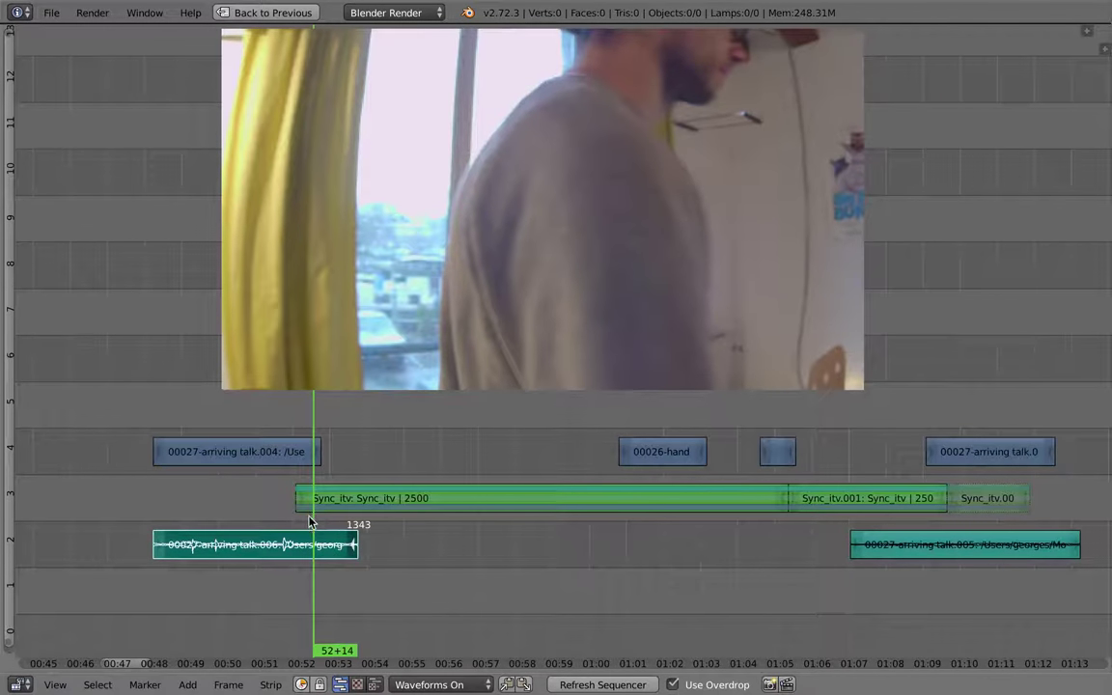
drag(309, 517, 302, 524)
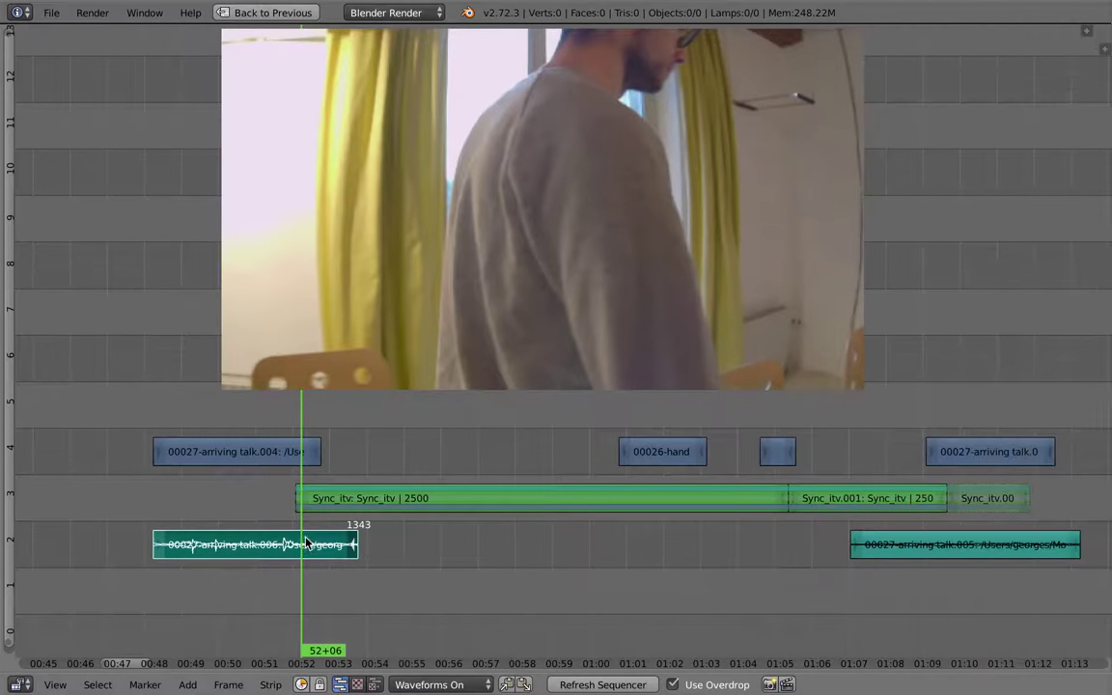
key(n)
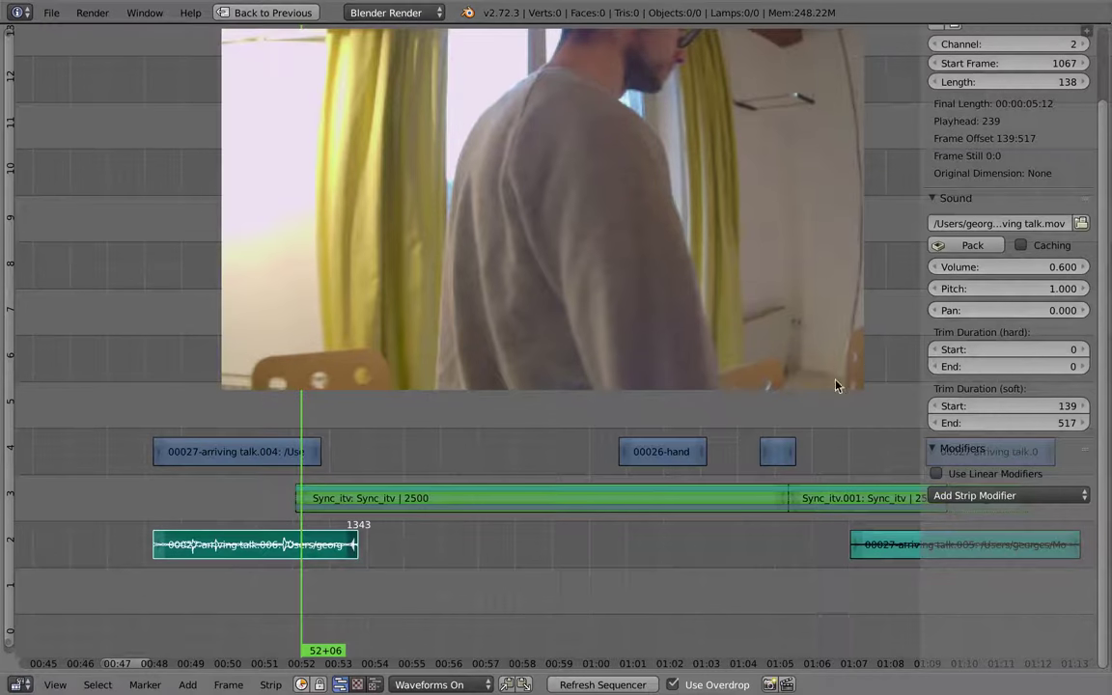
mouse_move(305, 551)
mouse_down()
mouse_move(295, 545)
mouse_move(308, 543)
mouse_up()
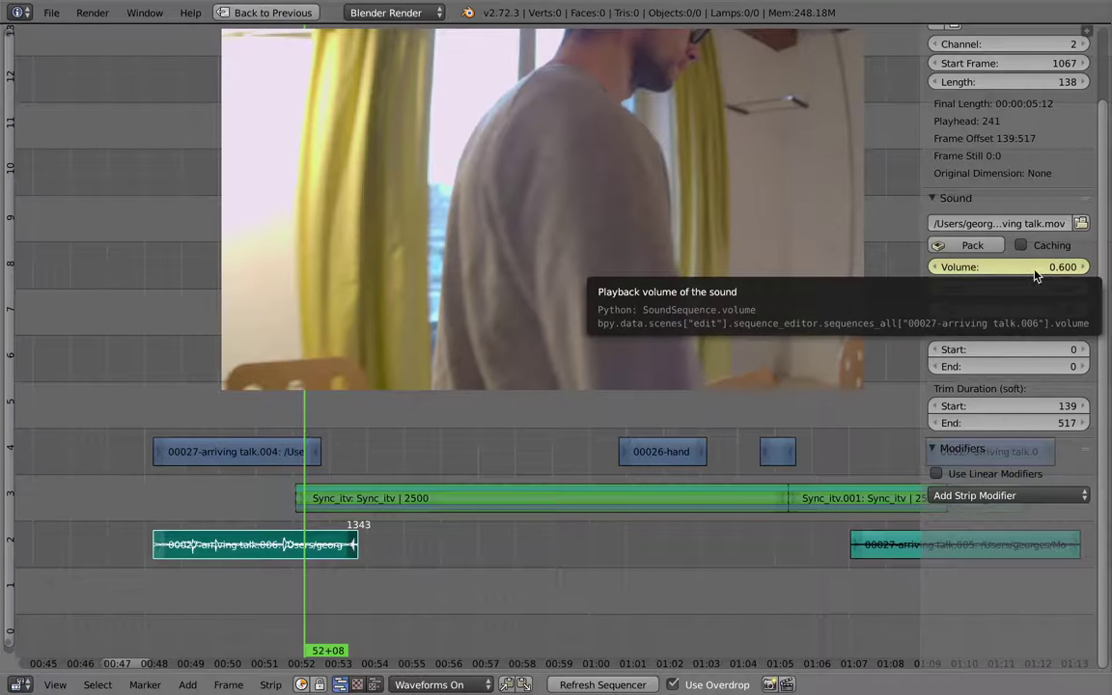
Set the sound strip's volume to 0 at its end, 53+19, keyframe it, and return to the first volume keyframe
click(355, 511)
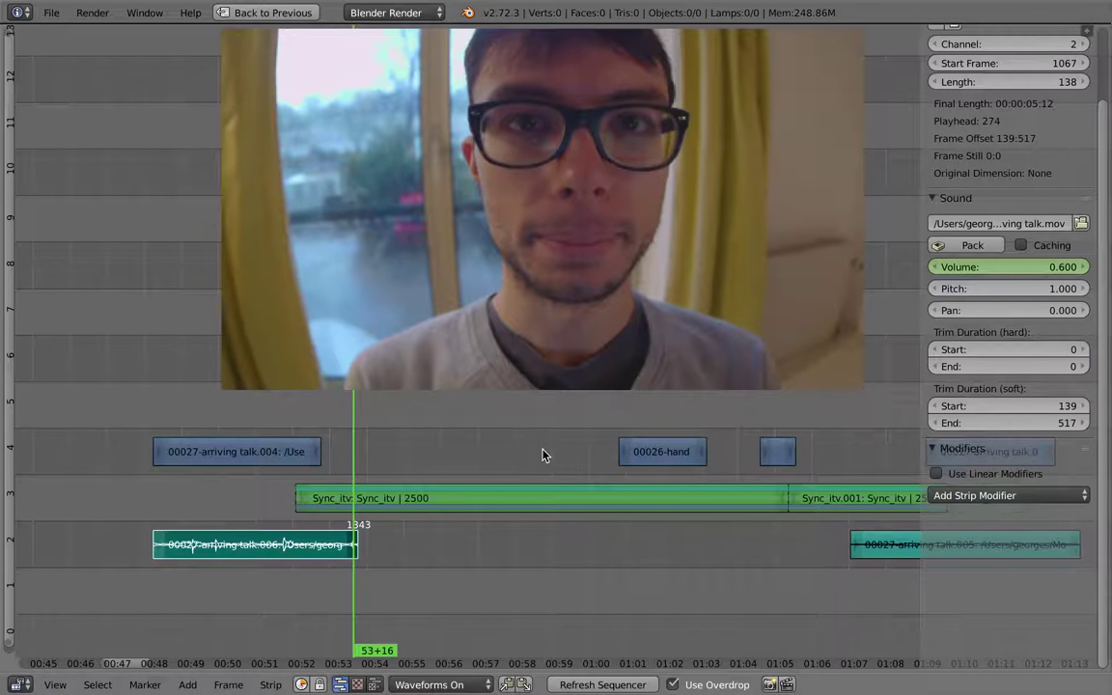
key(Right)
key(Right)
key(Right)
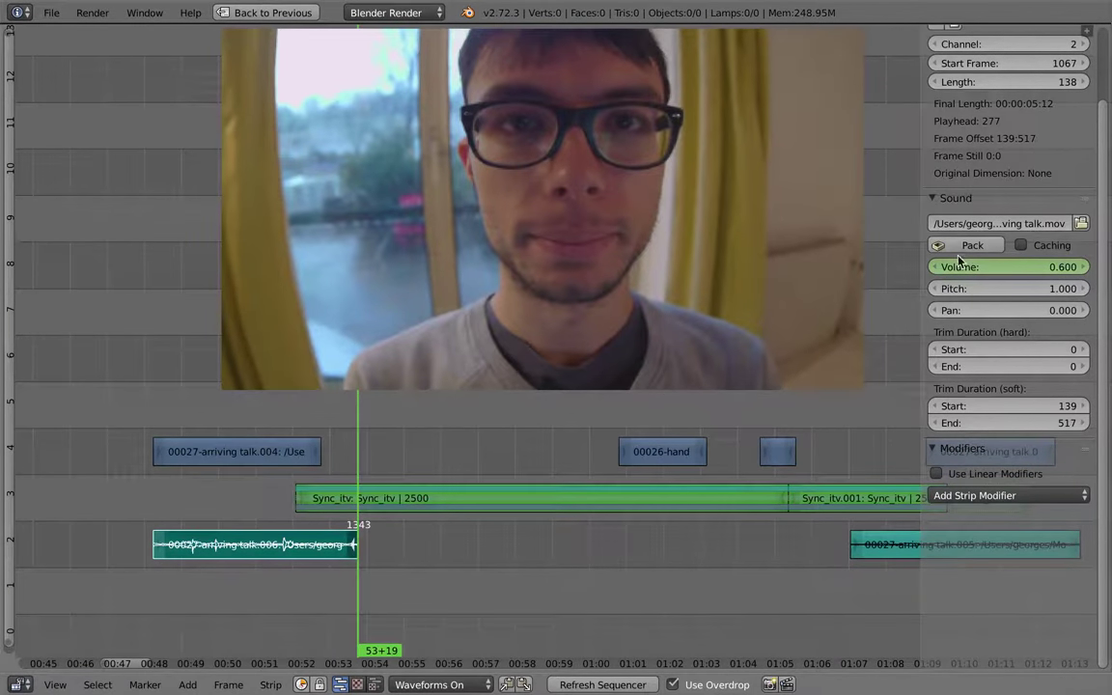
drag(1057, 263, 503, 353)
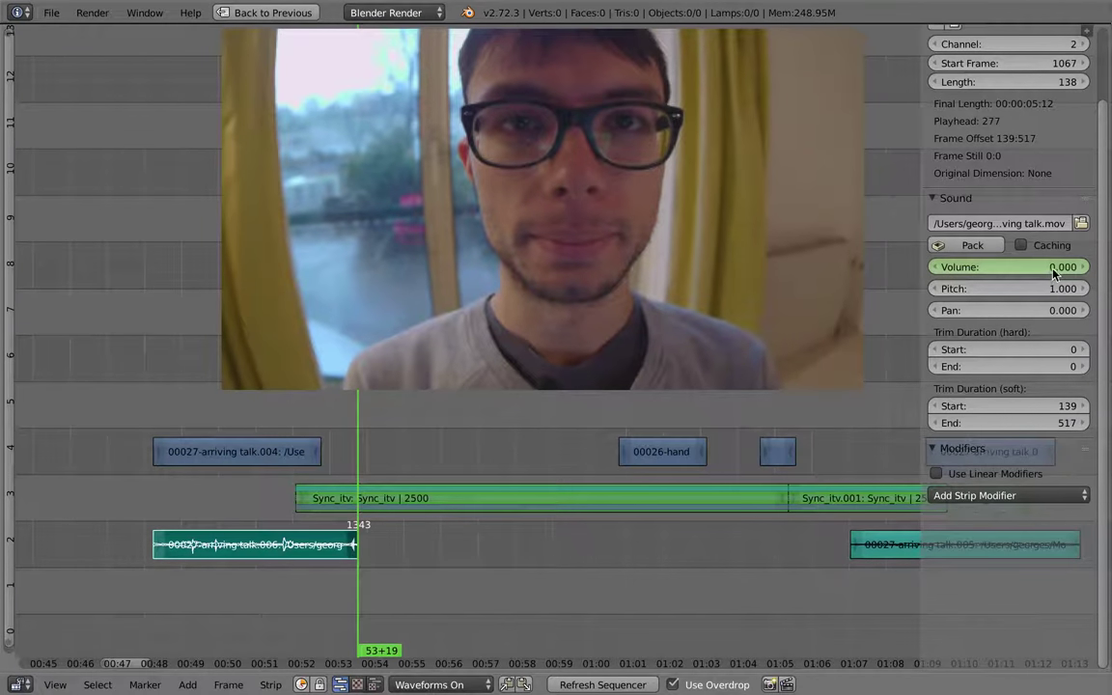
key(i)
mouse_move(316, 493)
mouse_down()
mouse_move(300, 496)
mouse_move(323, 497)
mouse_up()
key(Down)
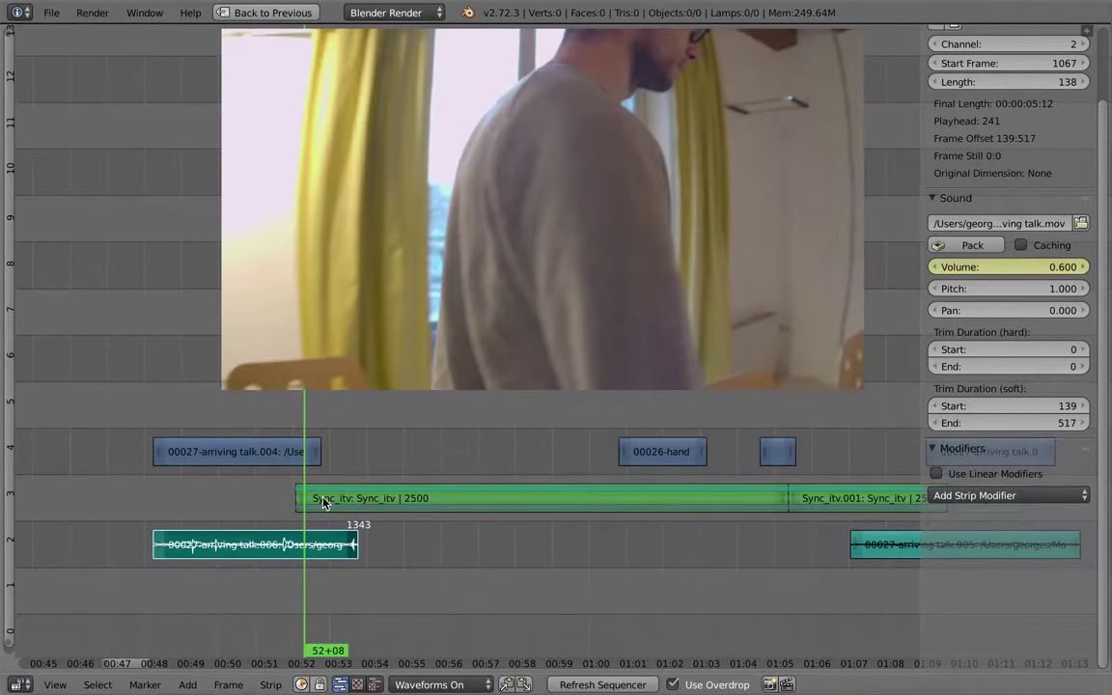
Switch to the Video Editing-fx screen layout and bring the arriving talk strips around the playhead into view
key(ctrl+Up)
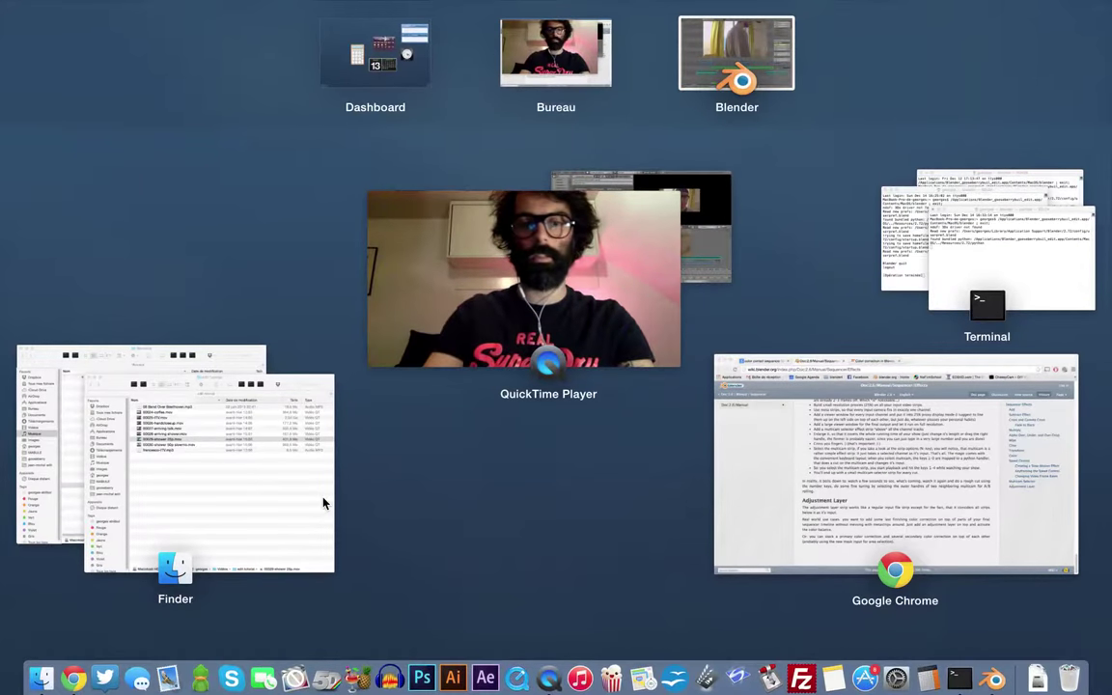
key(ctrl+Up)
key(shift+space)
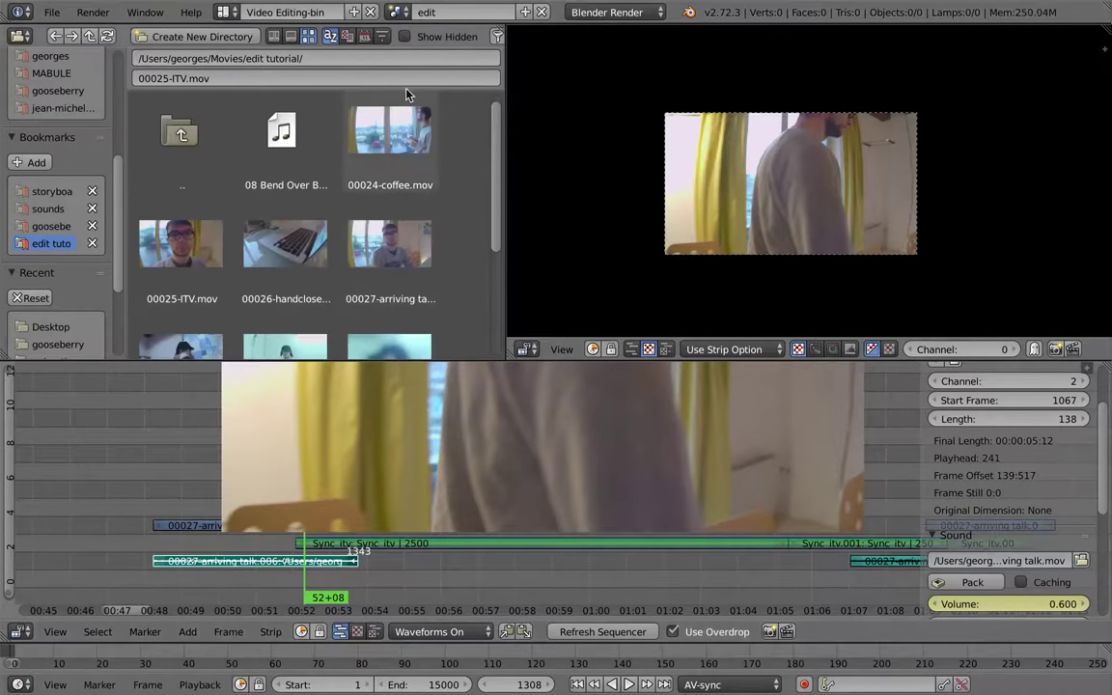
click(223, 12)
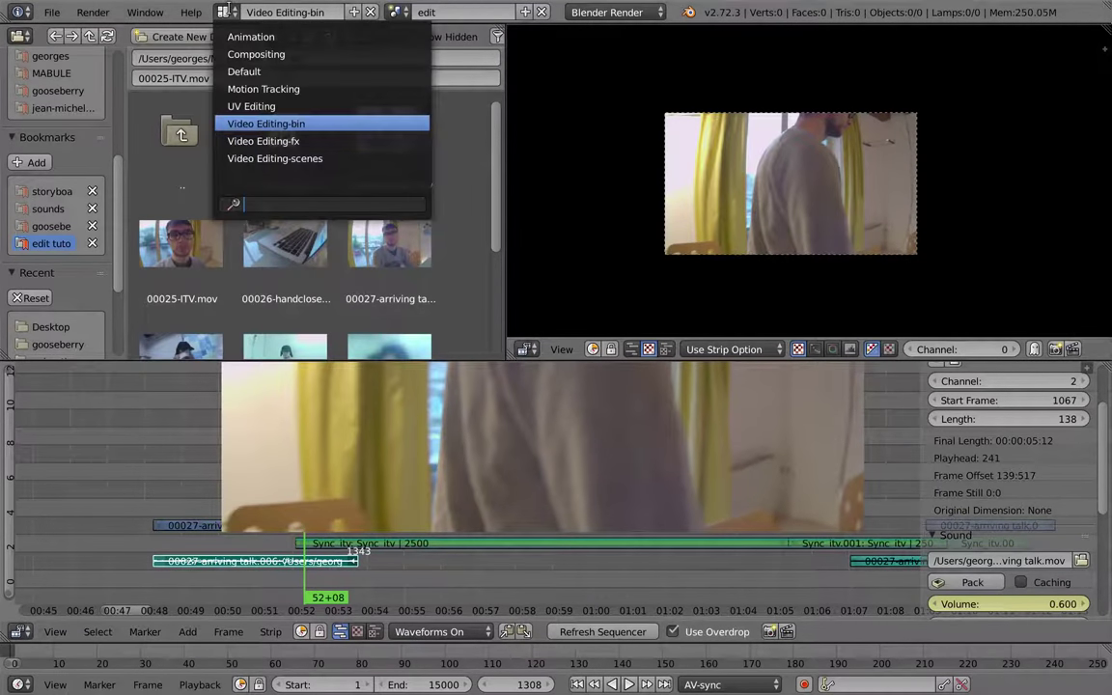
click(257, 141)
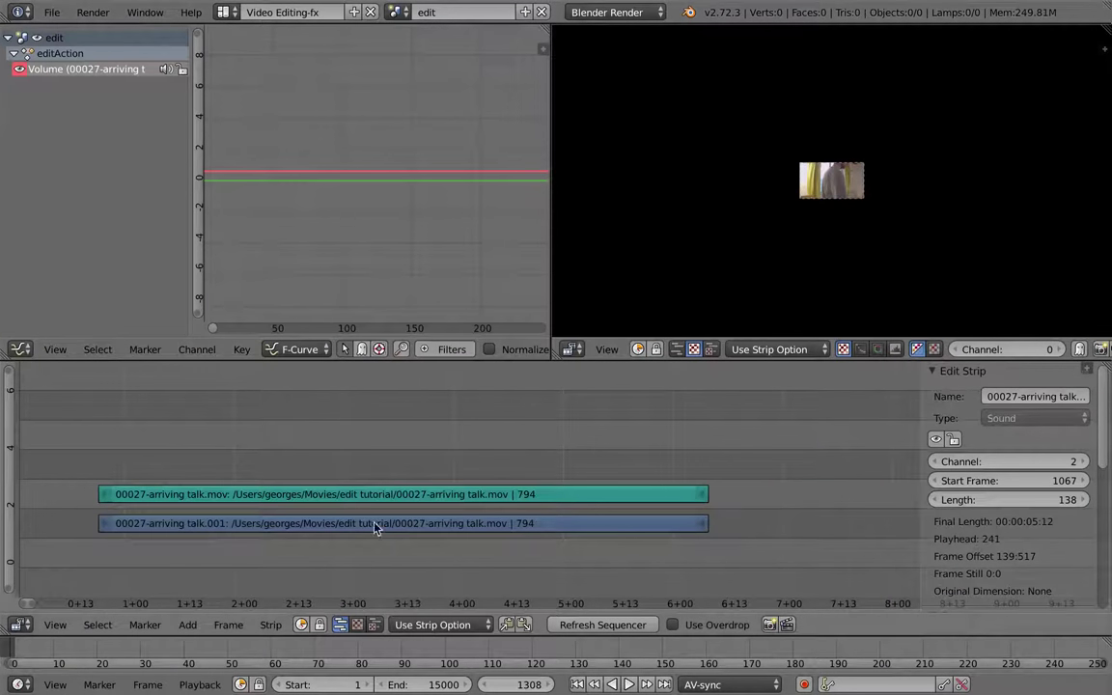
key(Home)
middle_drag(174, 490, 497, 497)
ctrl+middle_drag(483, 515, 537, 522)
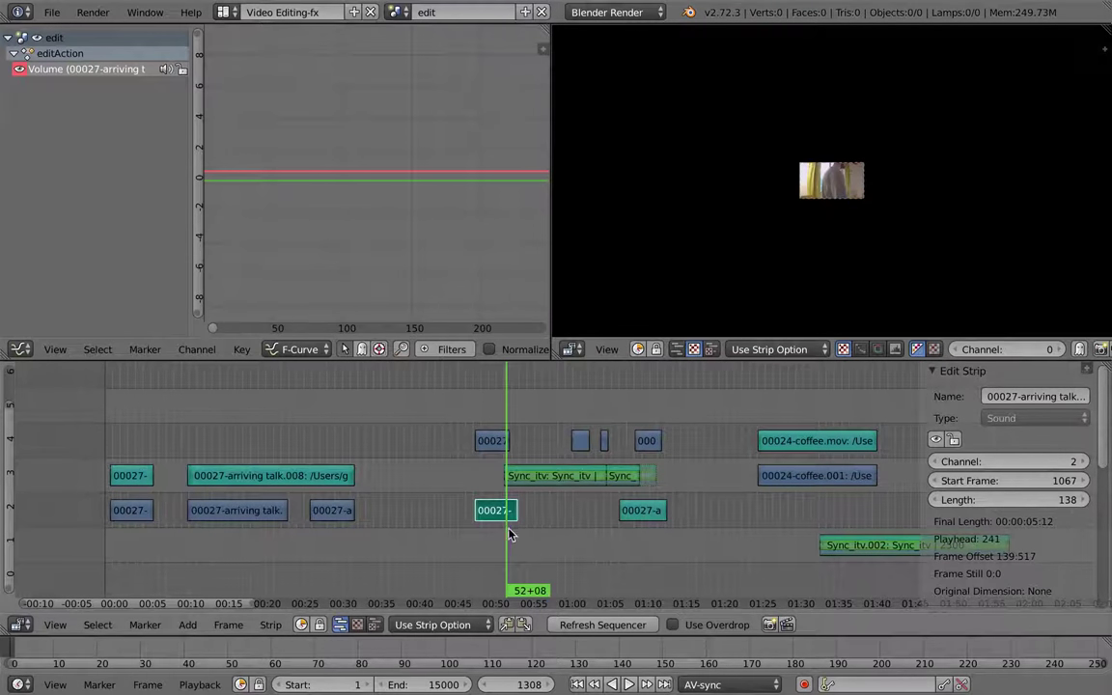
scroll(511, 533, up, 5)
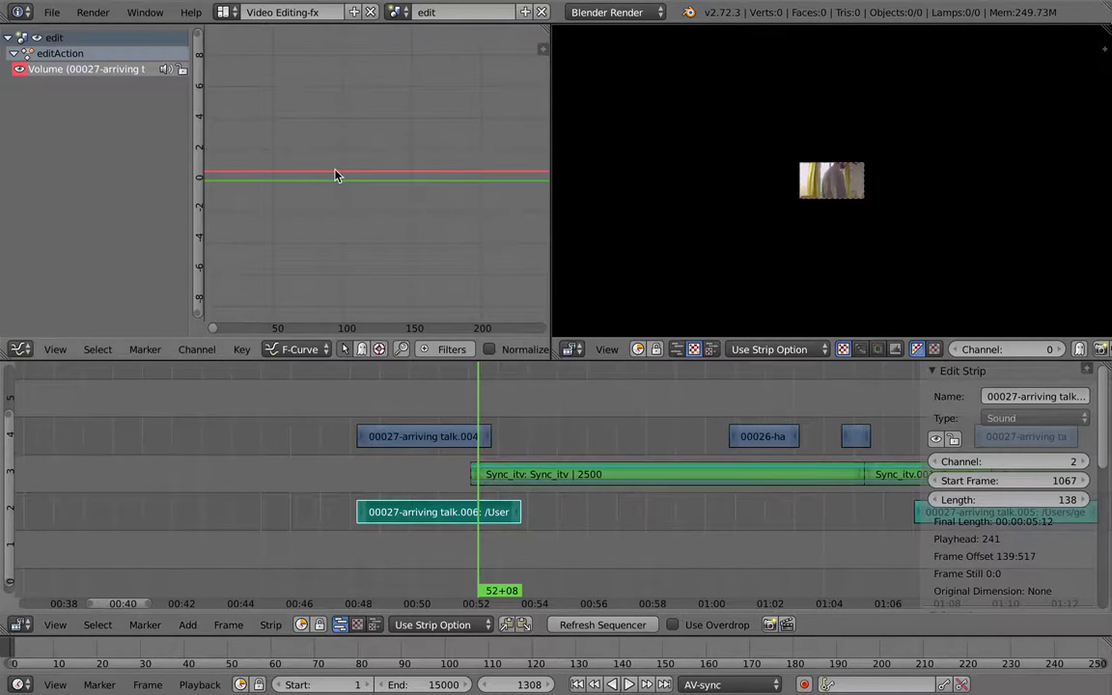
Fit the sound strip's volume curve in the graph editor and enlarge the image in the preview
key(Home)
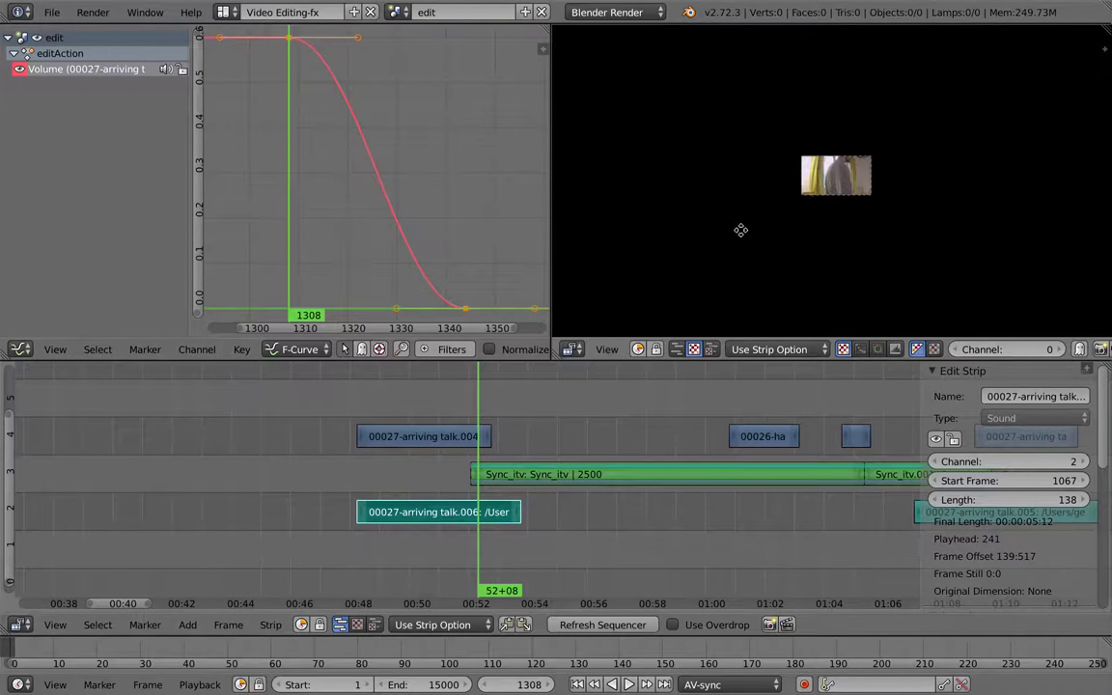
scroll(752, 214, up, 5)
scroll(726, 217, up, 7)
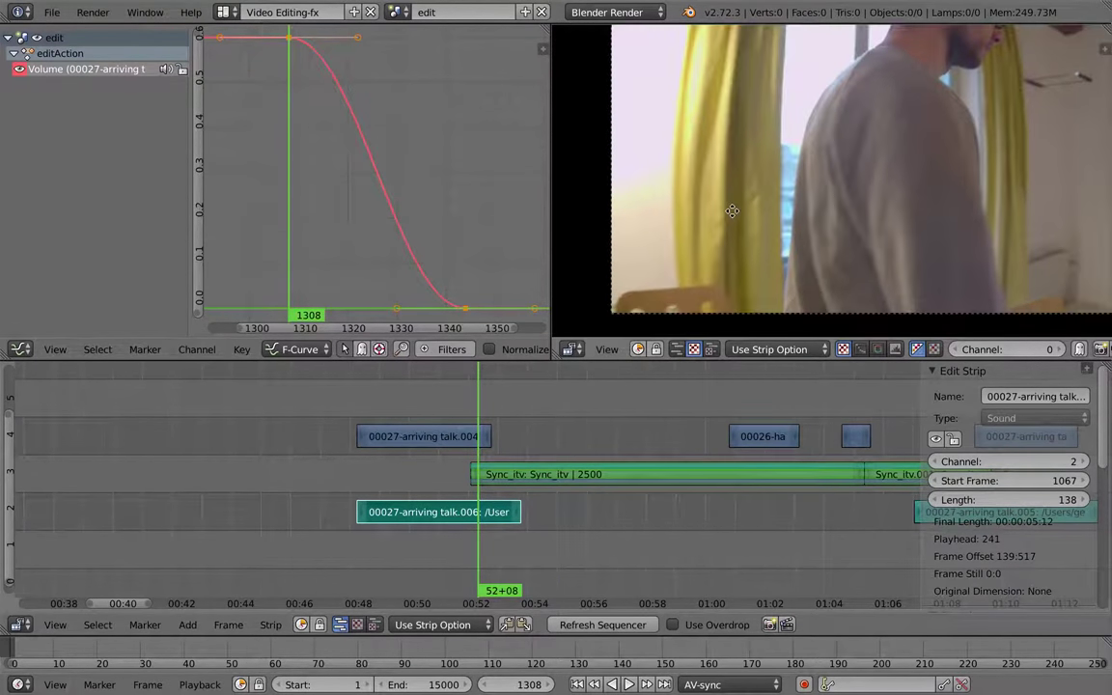
scroll(733, 213, down, 1)
scroll(738, 215, down, 3)
middle_drag(739, 216, 719, 223)
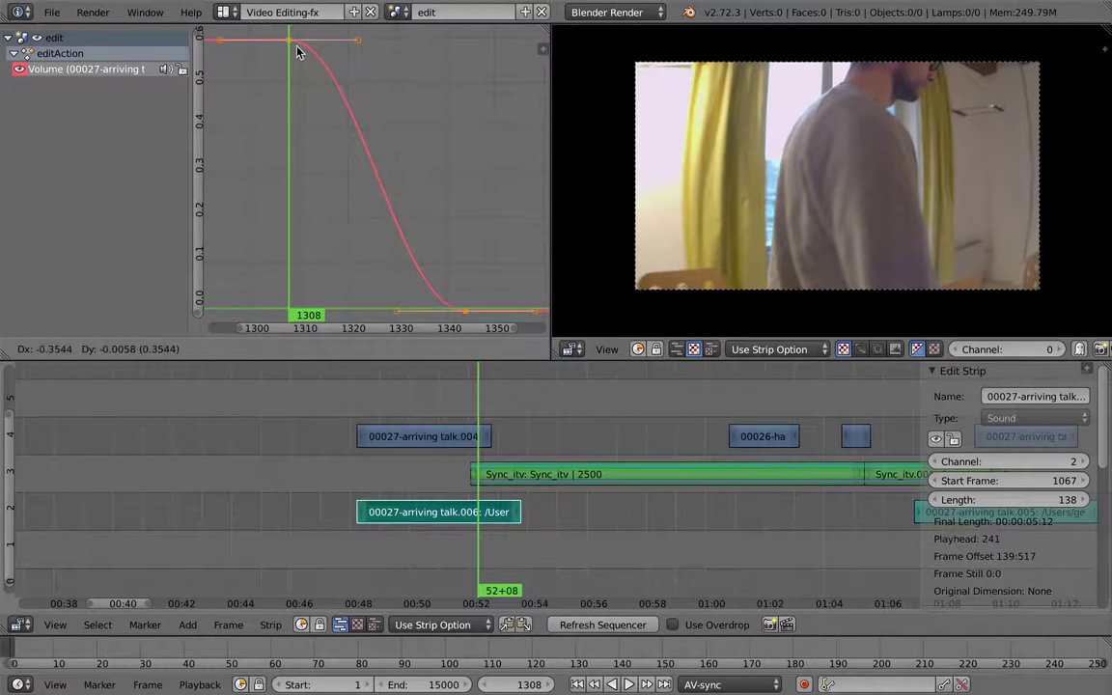
Reshape the volume fade by shortening the handles of the first keyframe and lengthening those of the last keyframe
key(s)
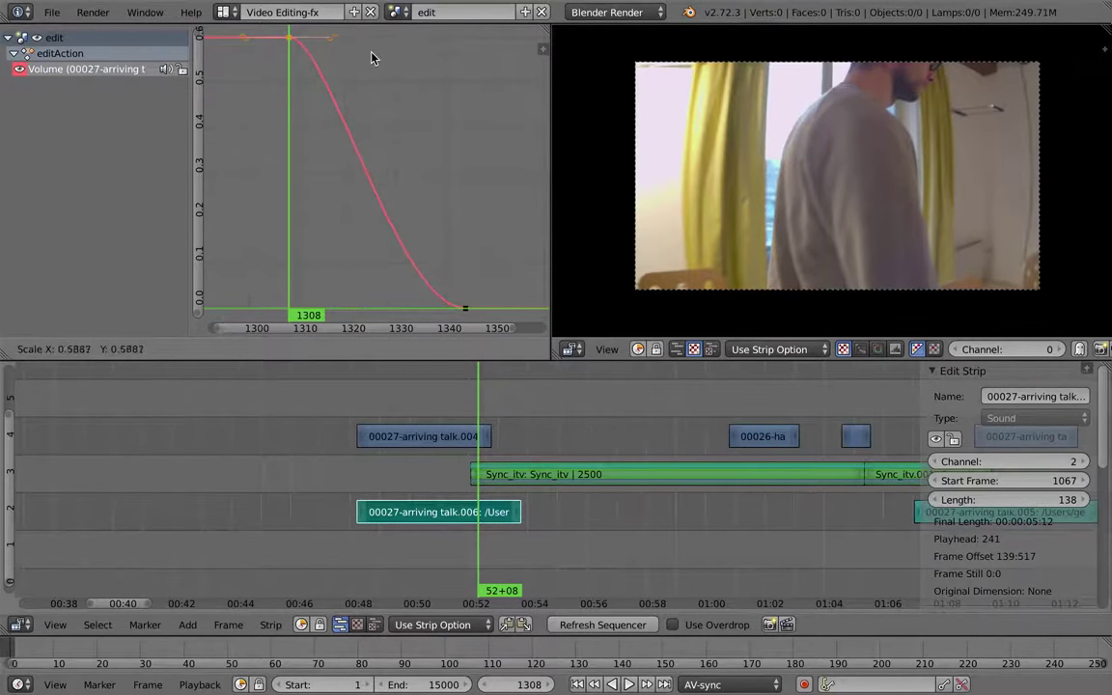
click(373, 54)
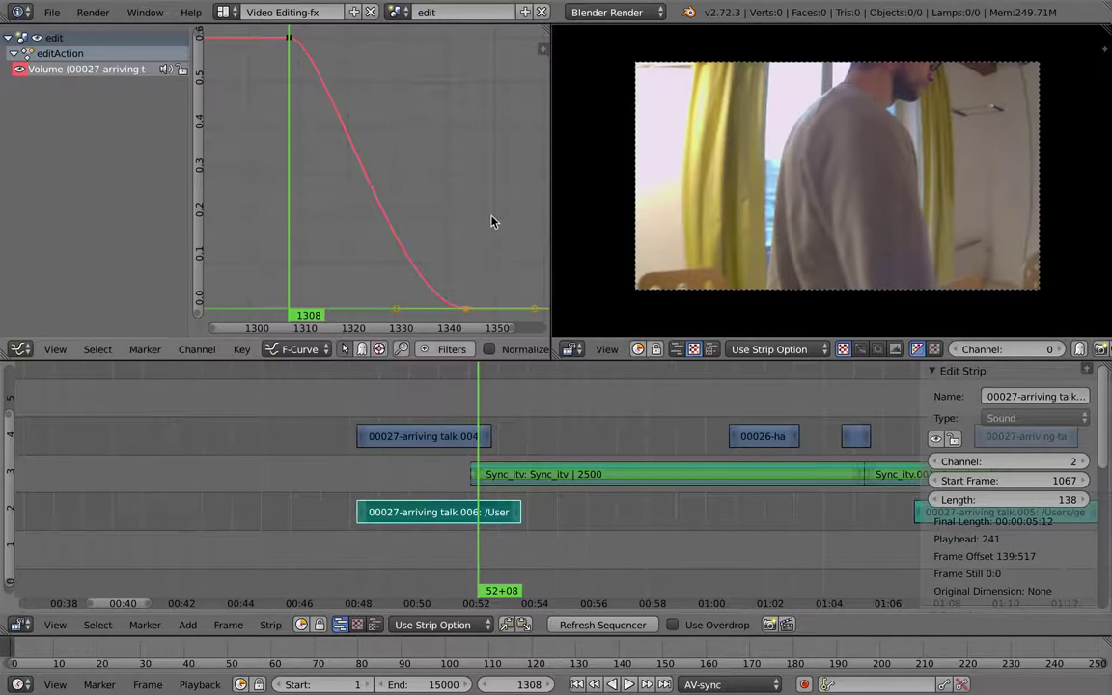
key(s)
click(489, 165)
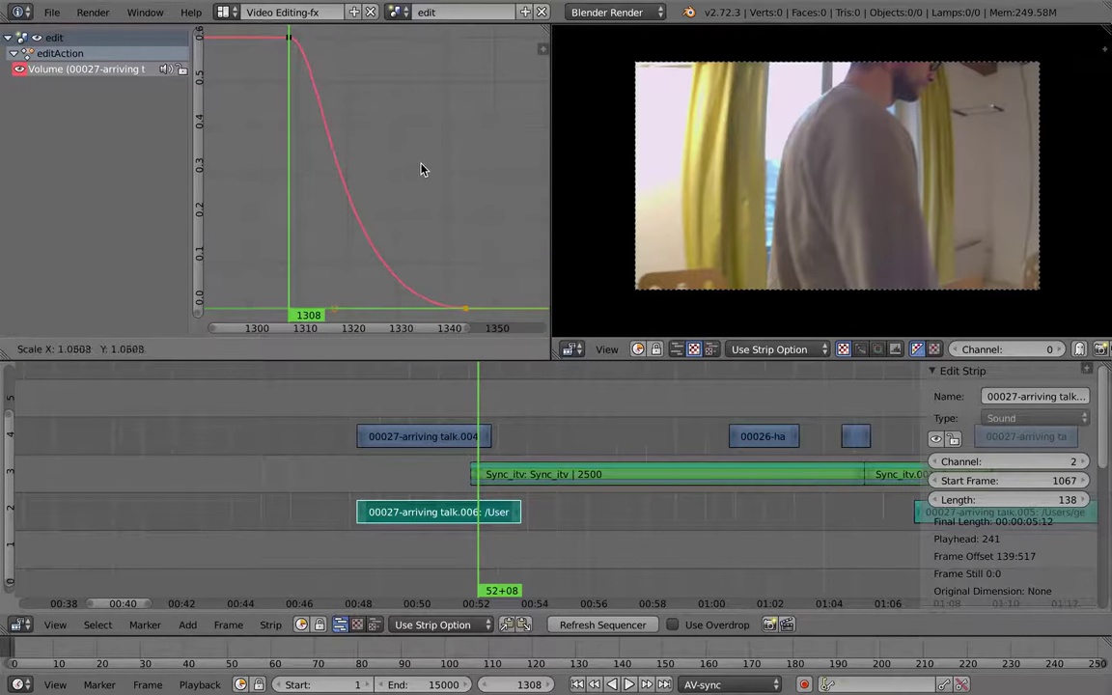
Return to the Video Editing-bin layout with the sequencer maximised, hide the strip properties and play back the sound fade
click(223, 12)
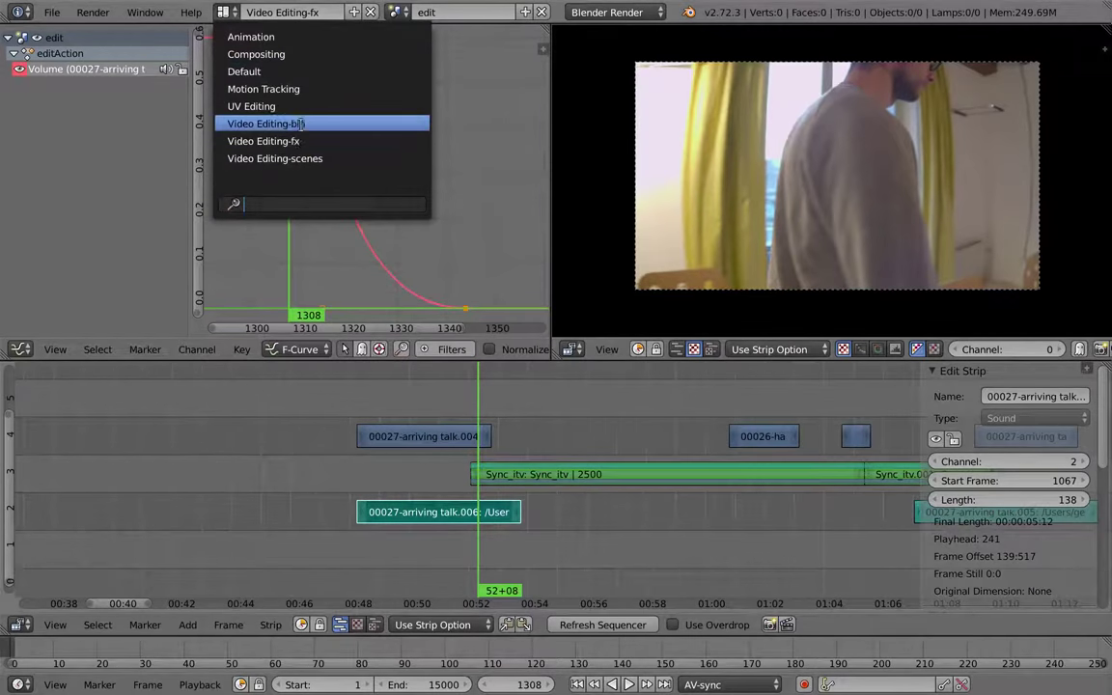
click(265, 124)
key(ctrl+Up)
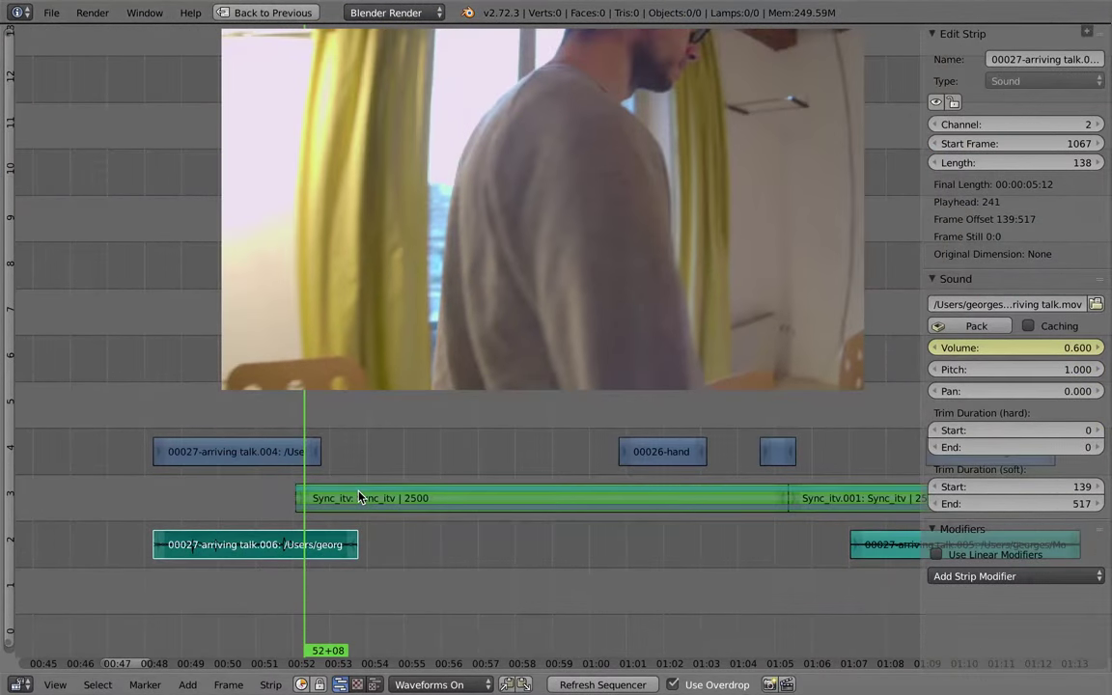
key(n)
click(296, 486)
key(alt+a)
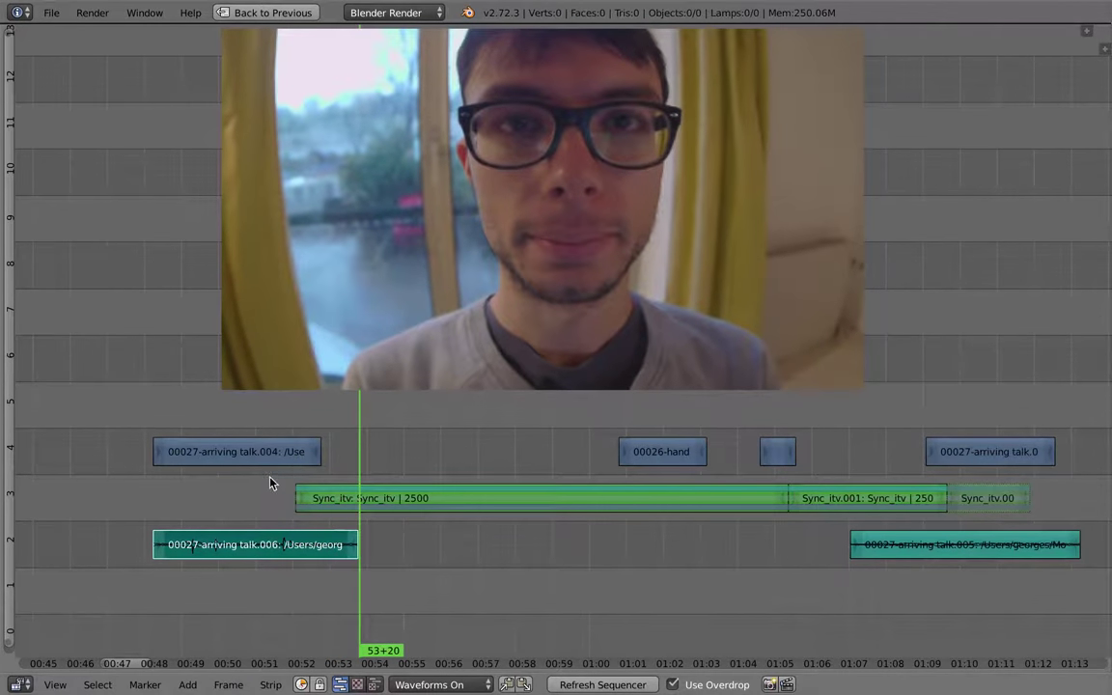
Play the edit from the arriving talk section through the interview's end, and scrub back over the first Sync_itv strip
click(231, 558)
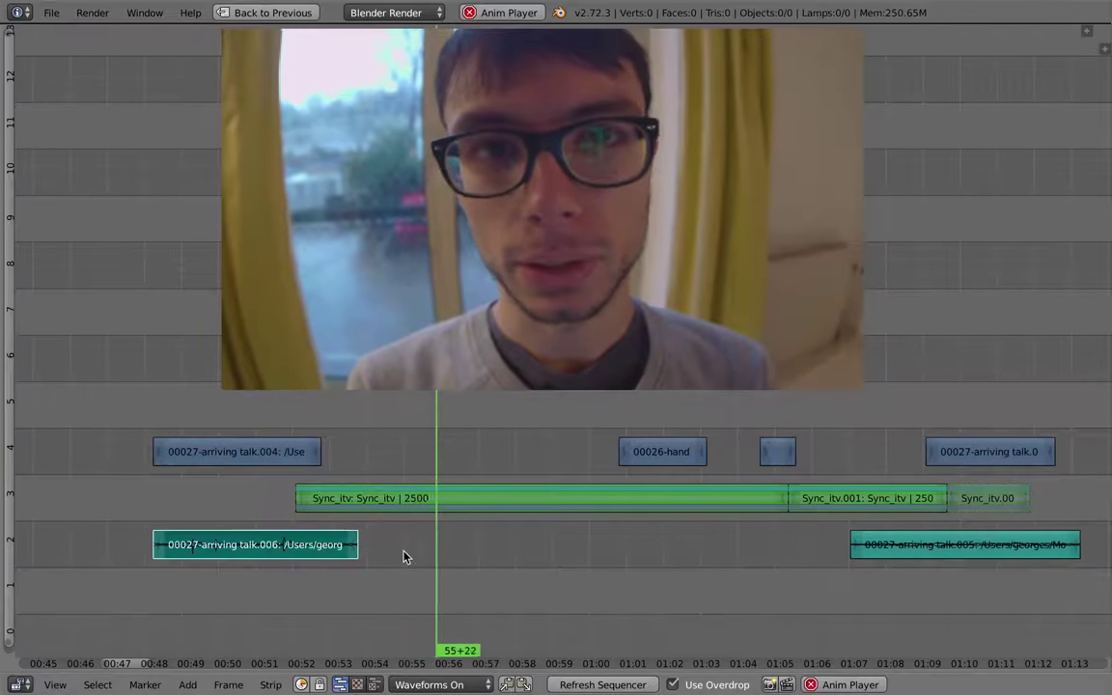
scroll(392, 586, down, 2)
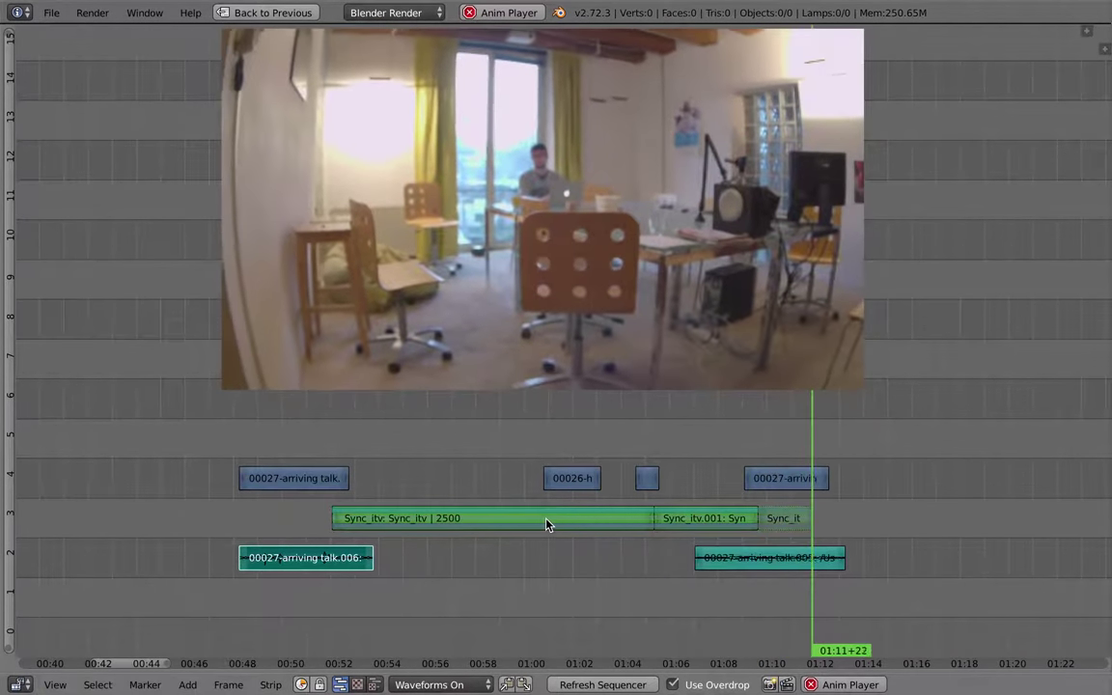
key(alt+a)
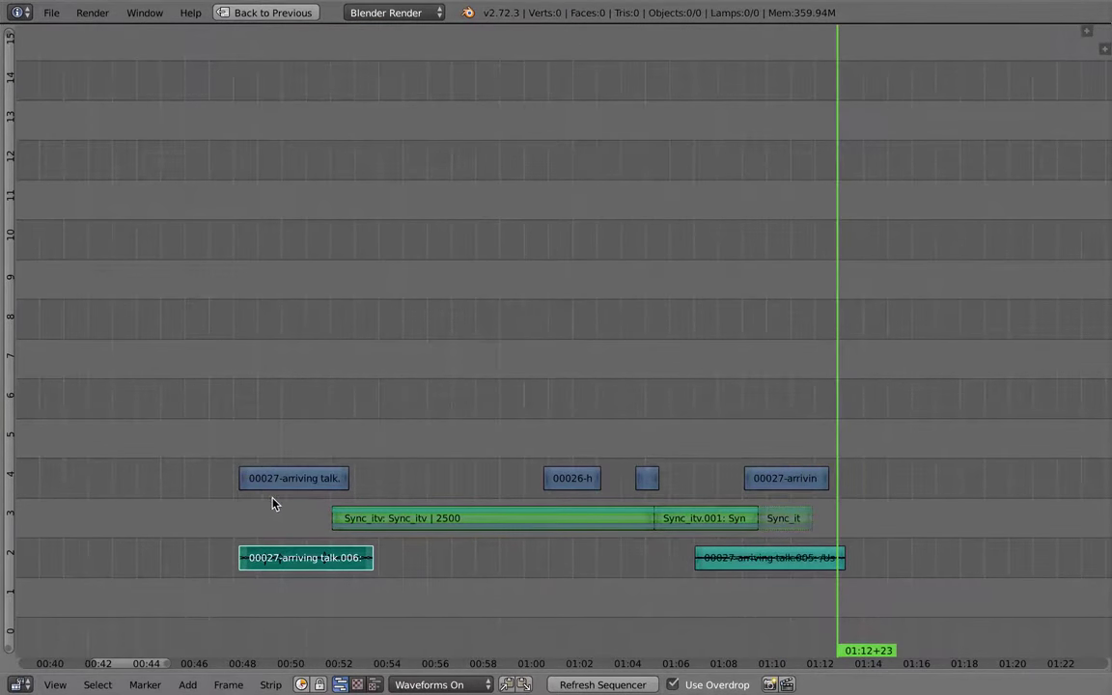
drag(273, 503, 514, 546)
ctrl+middle_drag(513, 547, 480, 536)
click(435, 500)
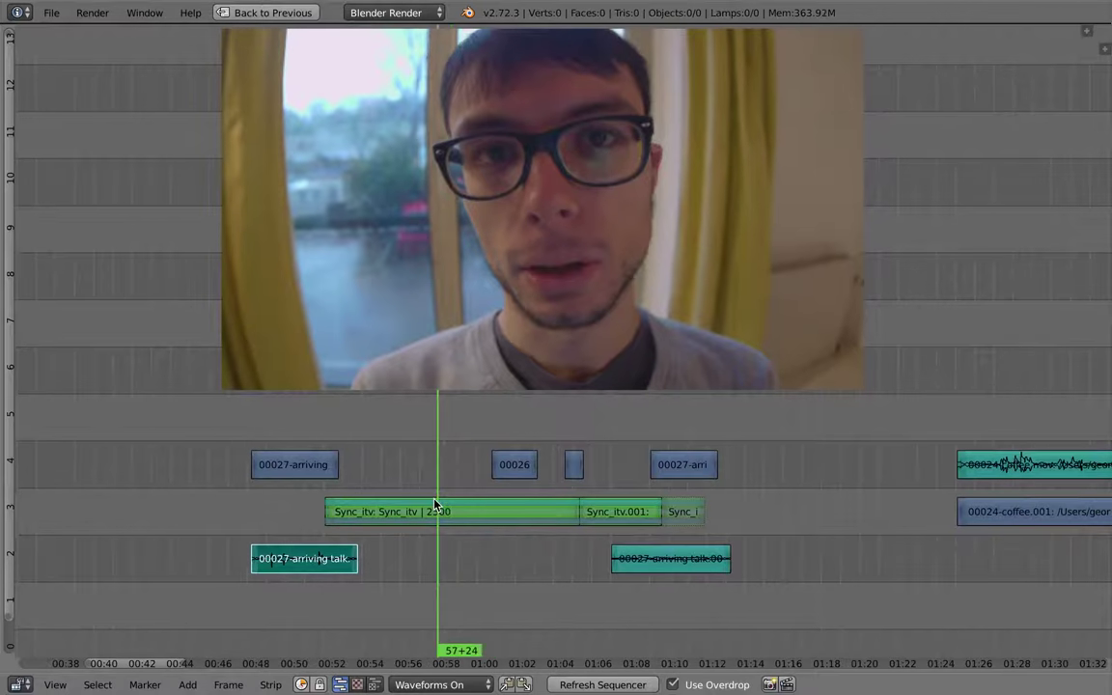
drag(436, 504, 393, 470)
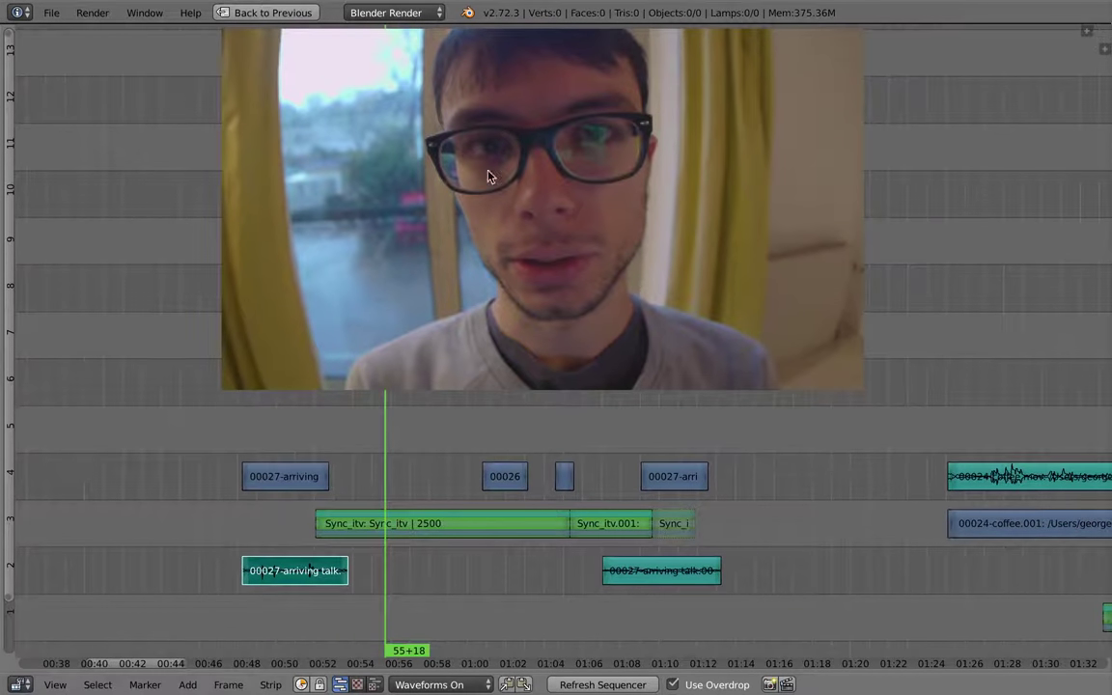
Select the first arriving talk video strip in channel 4 and examine its picture at 50+24, before the interview starts
middle_drag(430, 475, 428, 511)
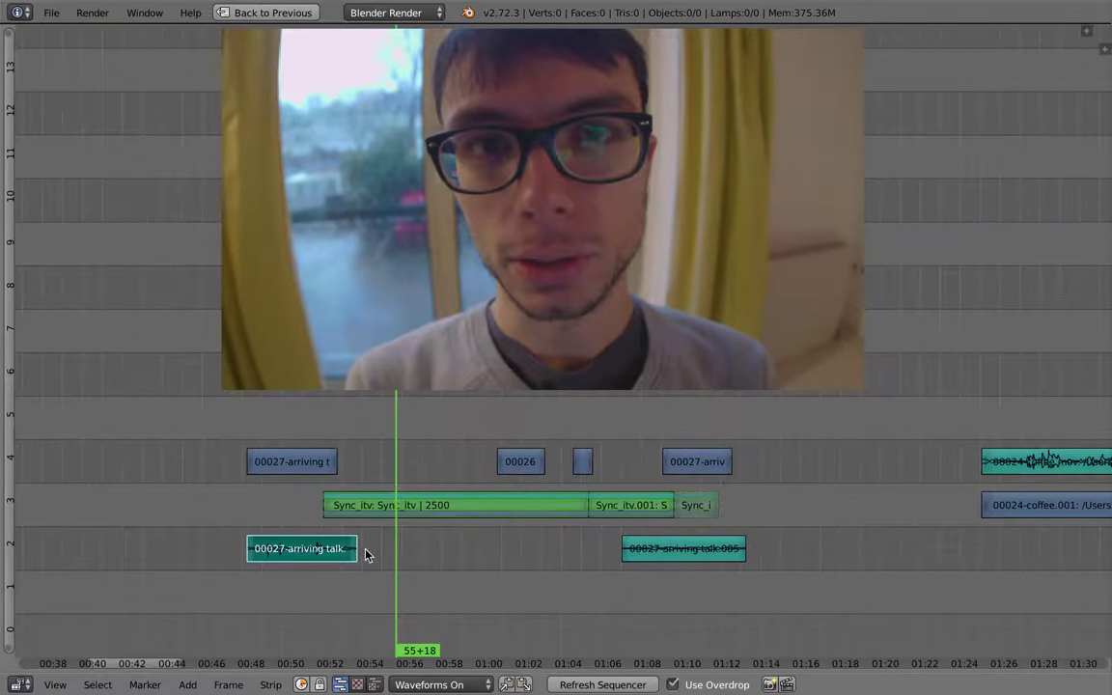
middle_drag(382, 551, 378, 551)
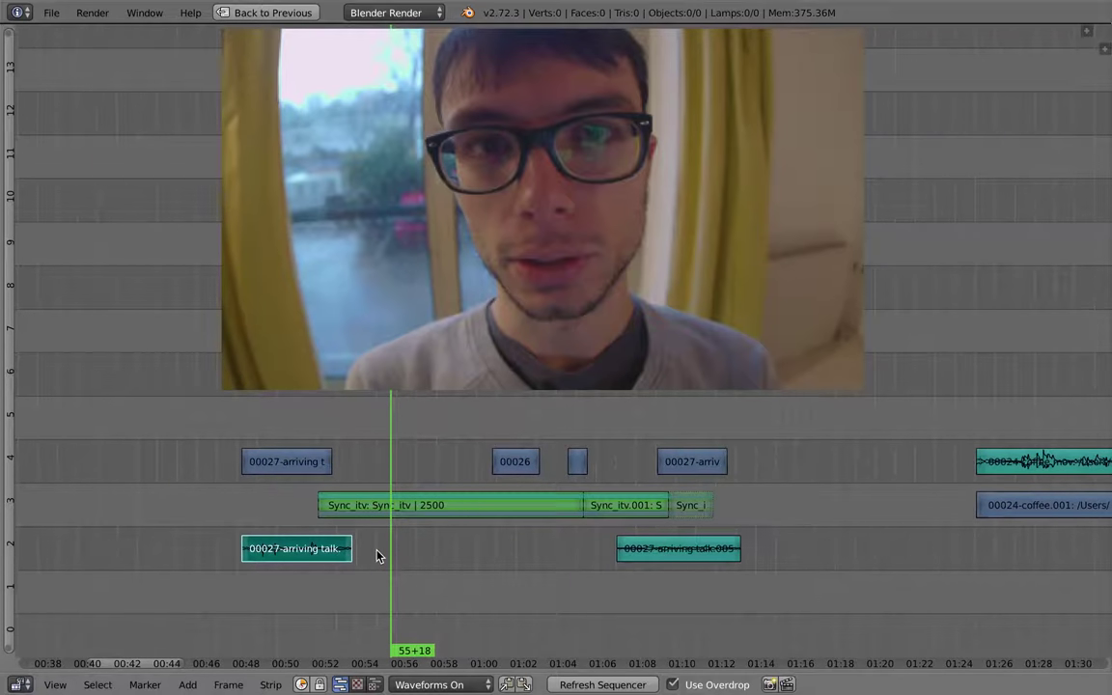
right_drag(289, 461, 295, 439)
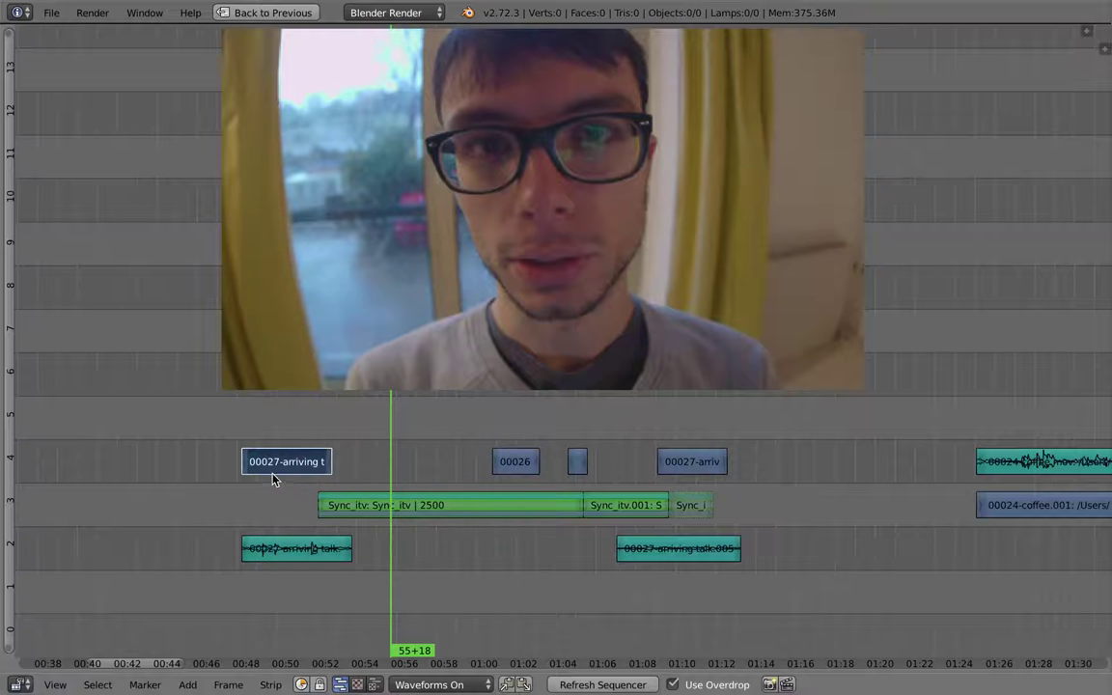
middle_drag(529, 517, 451, 522)
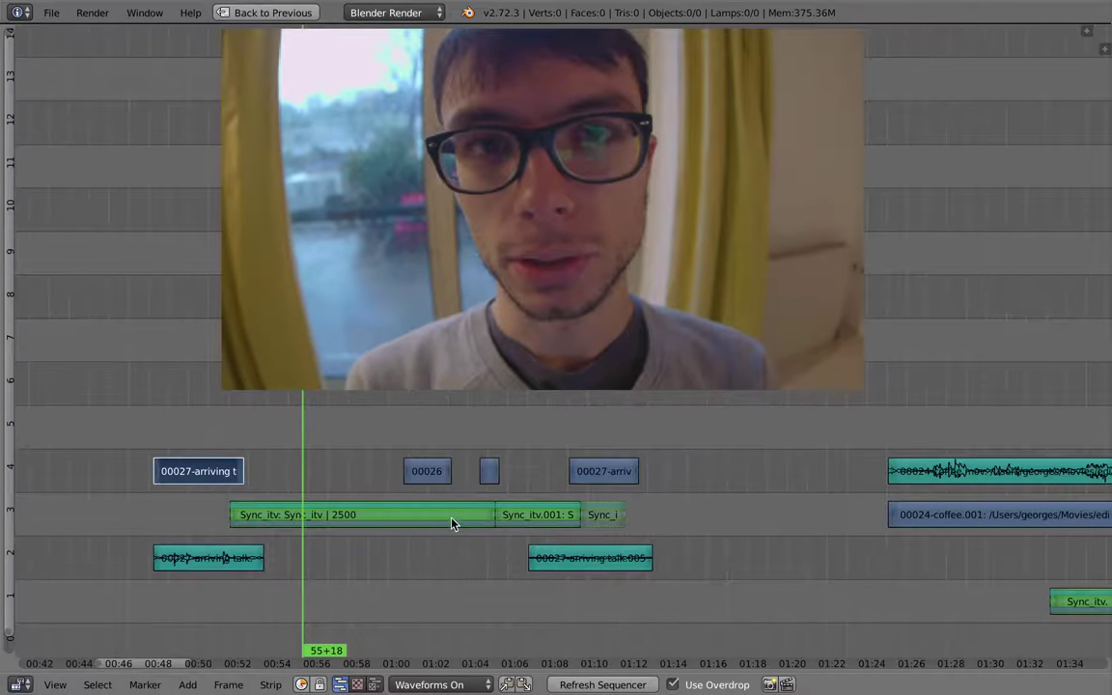
key(super+Tab)
key(super+shift+Tab)
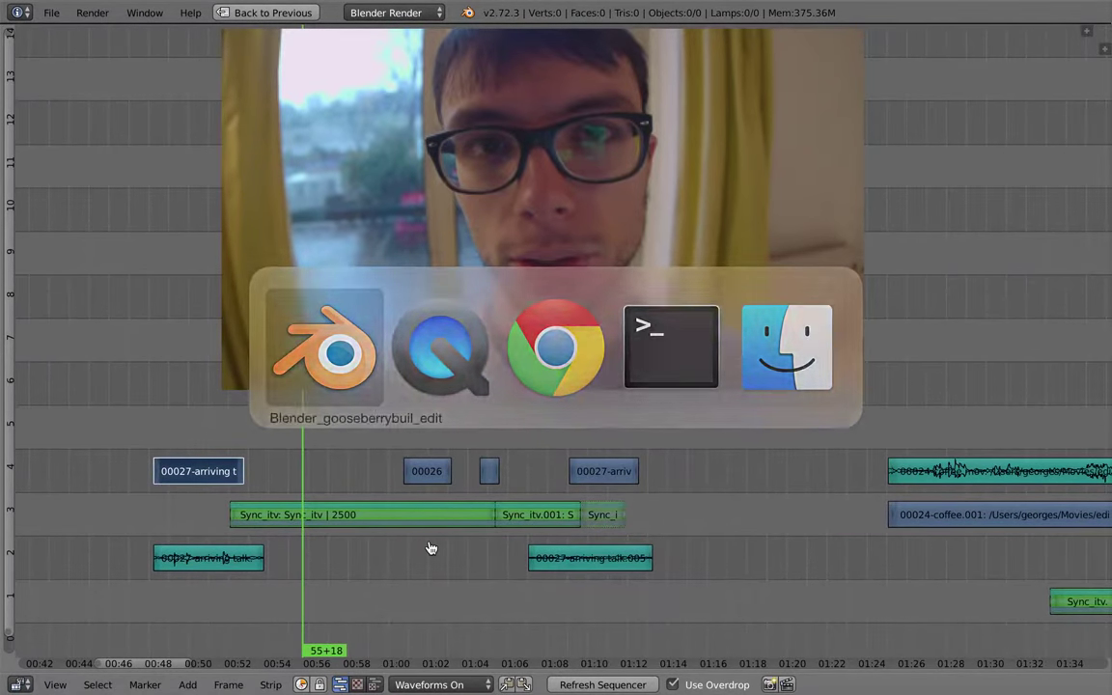
click(208, 471)
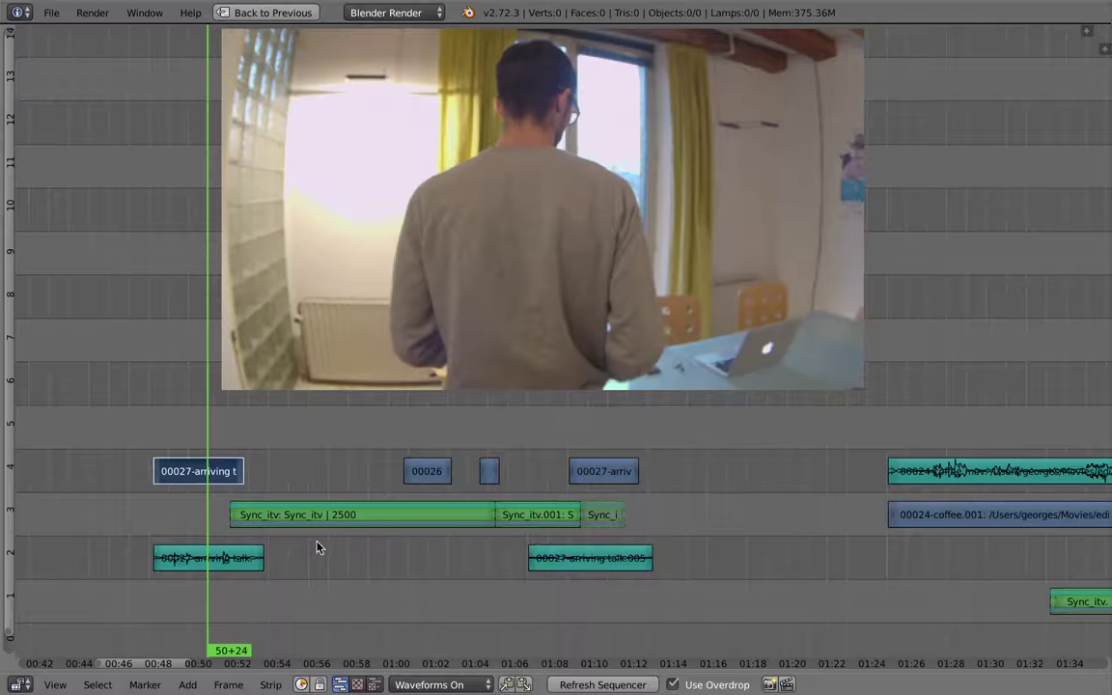
middle_drag(297, 573, 421, 544)
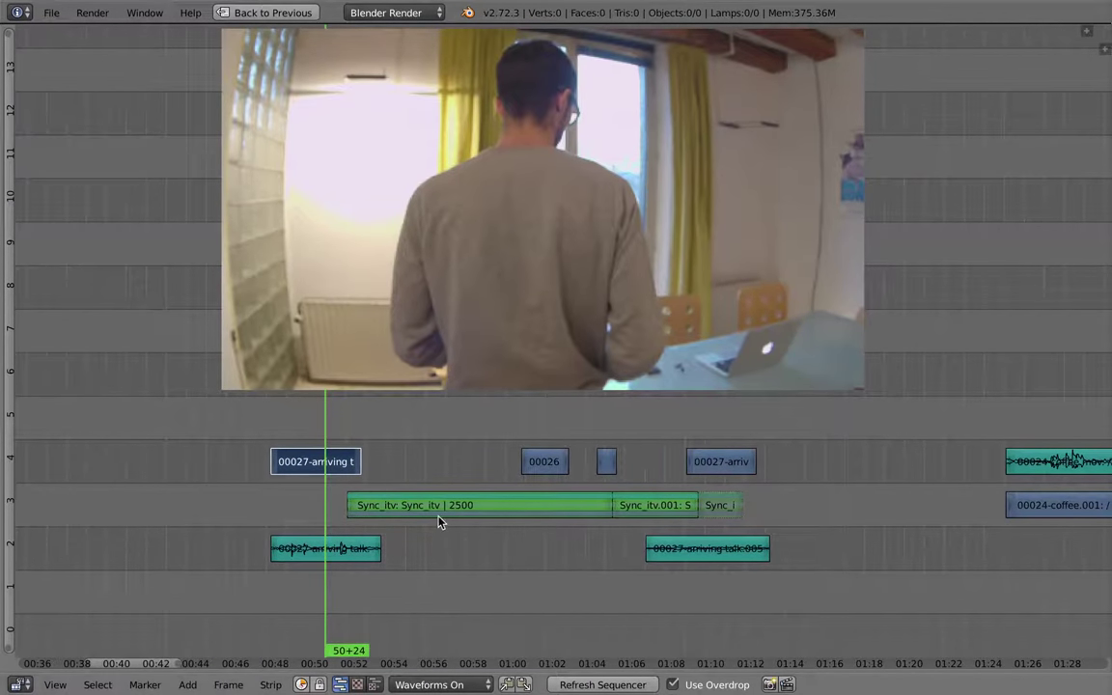
Select the first Sync_itv strip and play the edit from that strip's start at 52+01
scroll(430, 519, up, 4)
scroll(432, 531, down, 1)
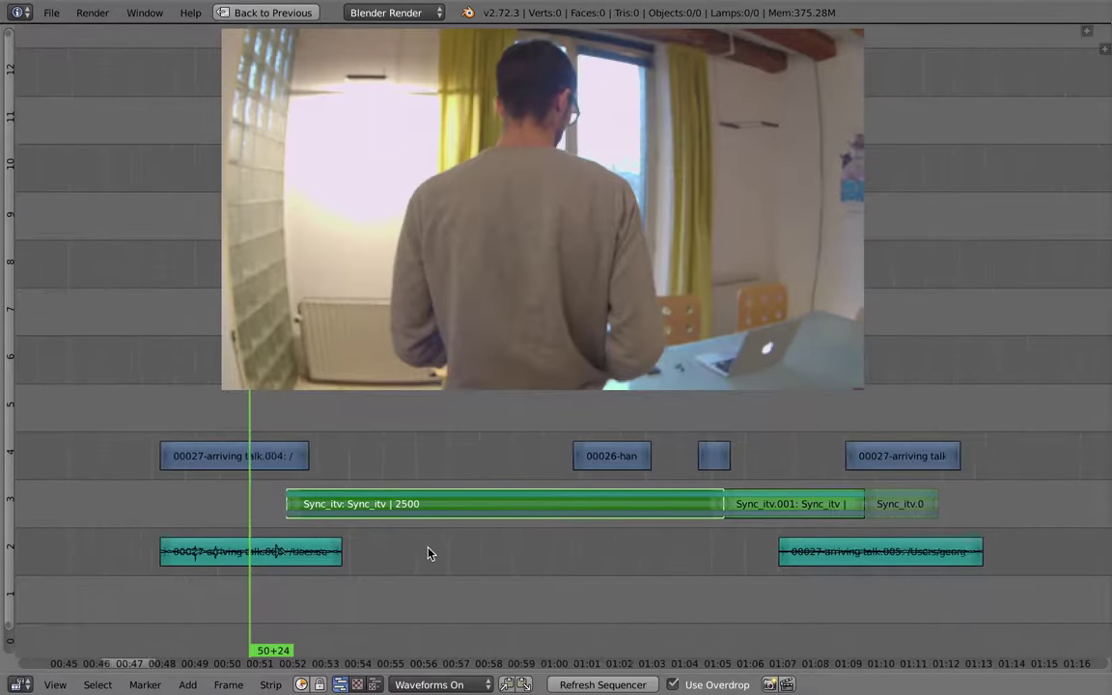
scroll(429, 553, down, 1)
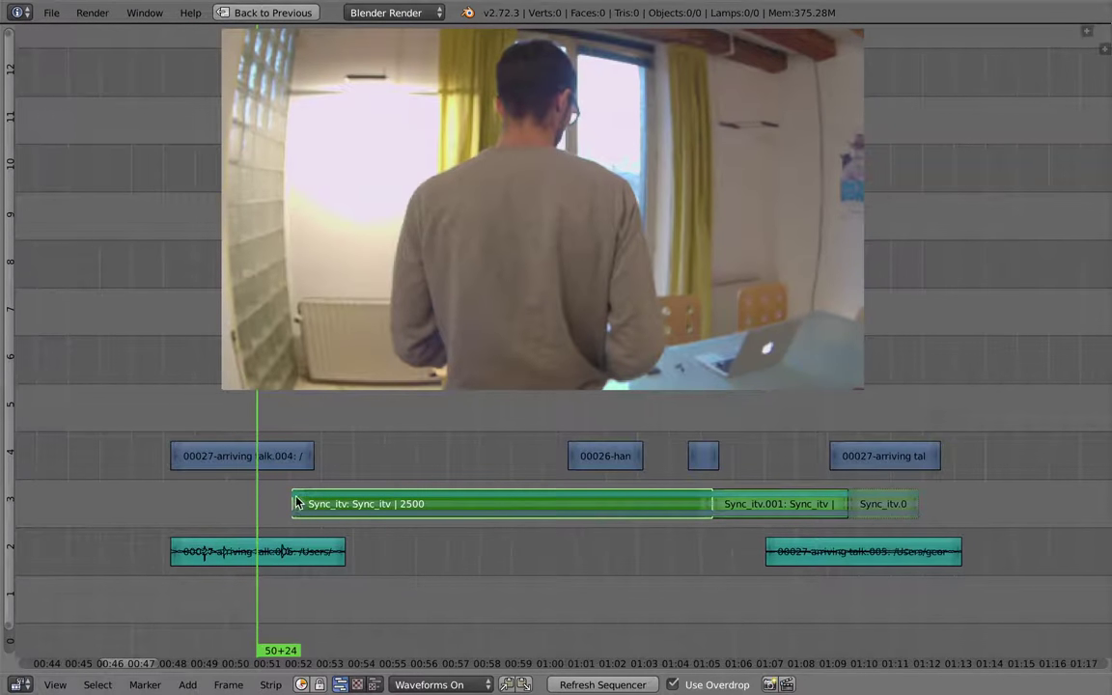
mouse_move(296, 502)
mouse_down()
mouse_move(285, 496)
mouse_move(384, 504)
mouse_move(294, 510)
mouse_up()
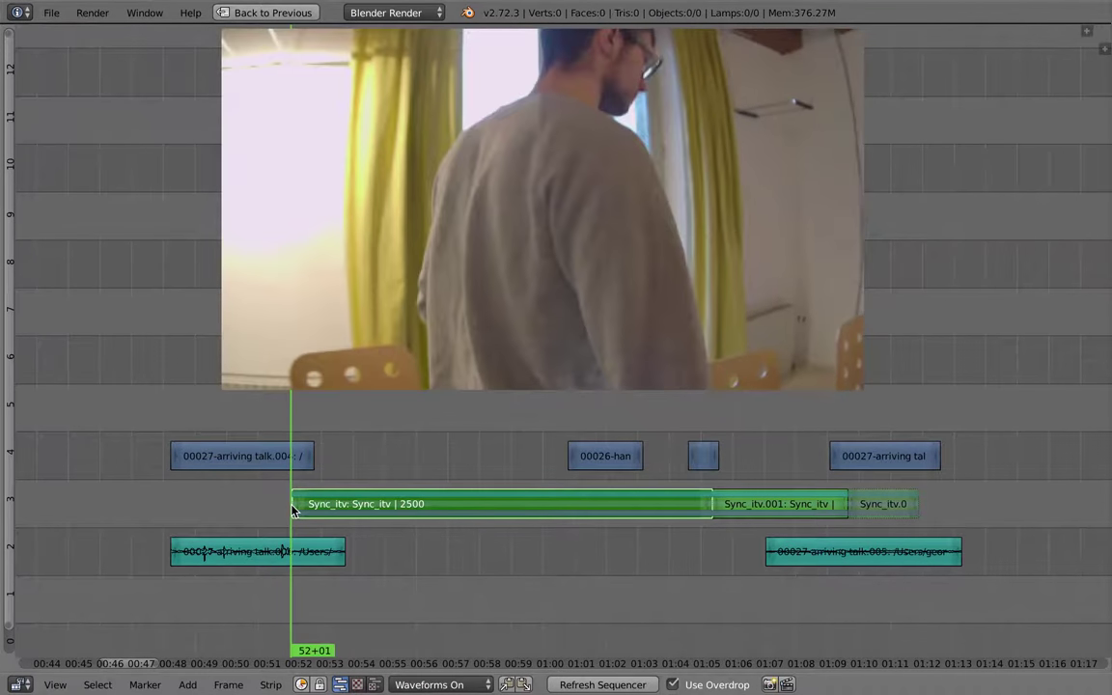
key(alt+a)
key(alt+a)
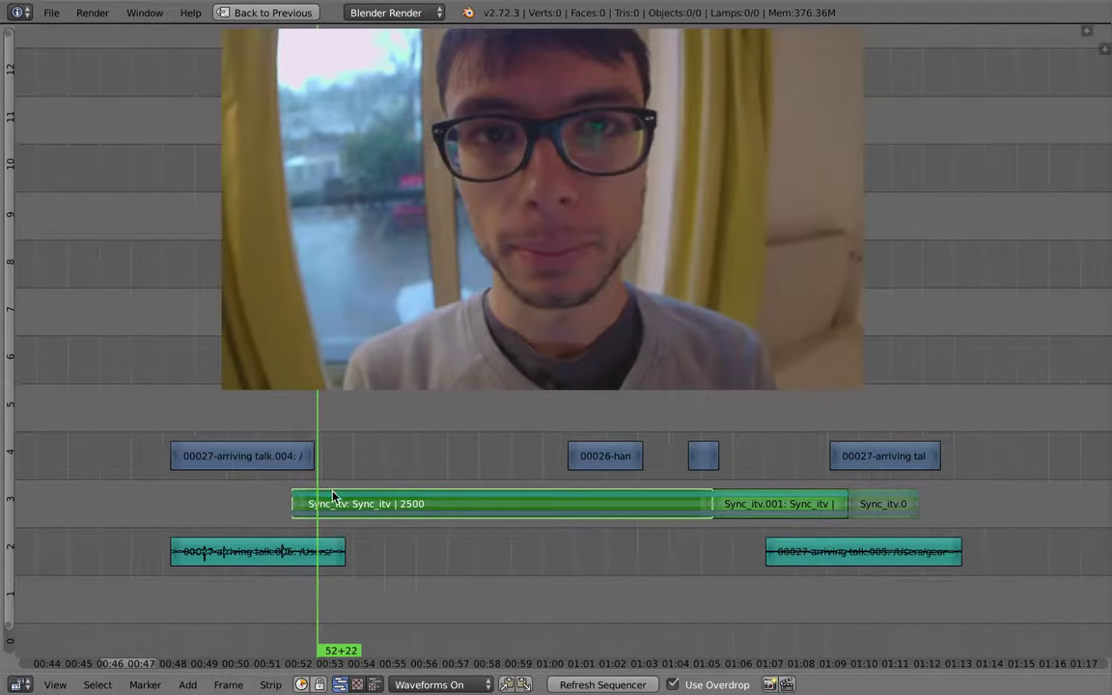
Examine the first Sync_itv strip up close, scrubbing through its picture to 01:00+02
scroll(394, 526, up, 4)
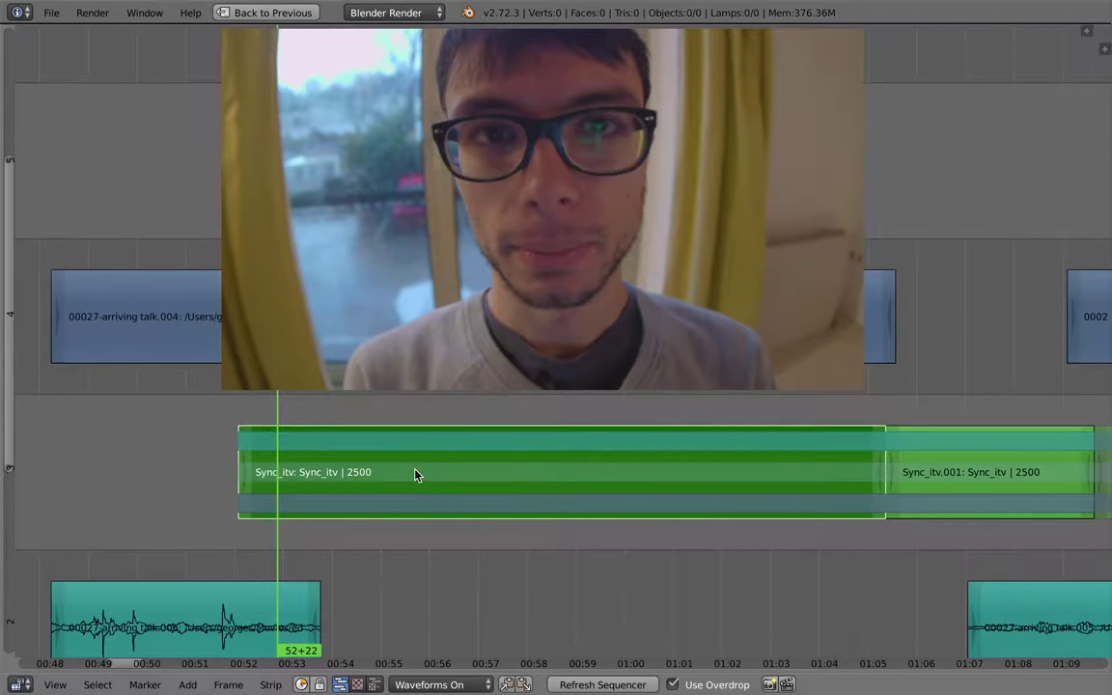
click(406, 484)
drag(655, 481, 628, 473)
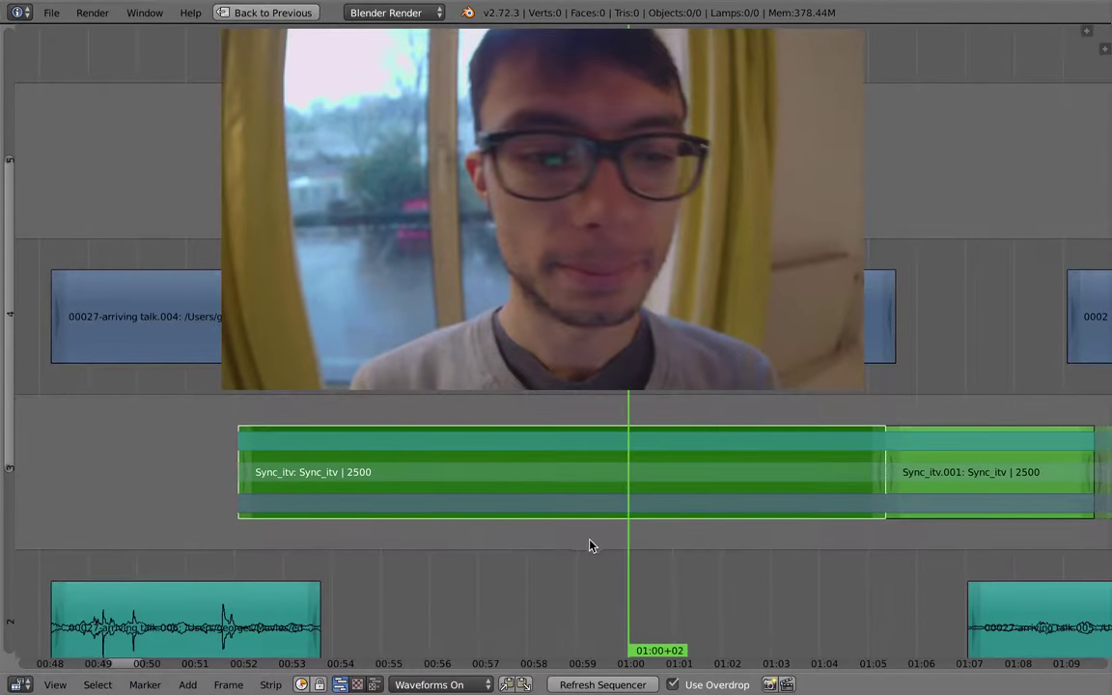
ctrl+middle_drag(590, 541, 593, 481)
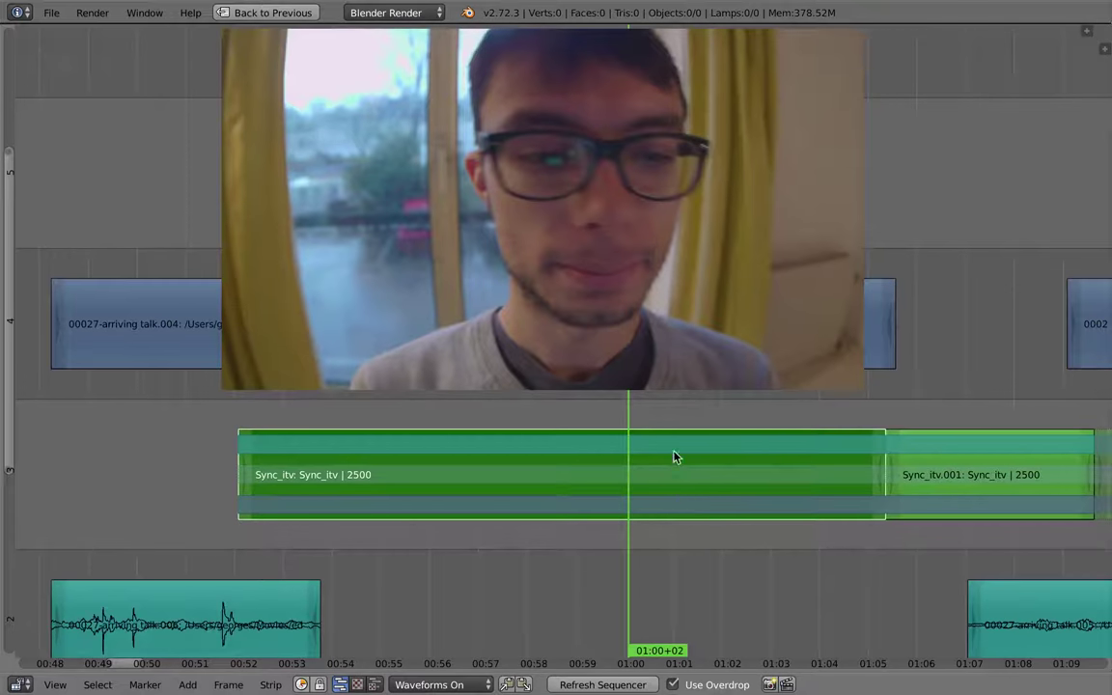
Open the Sync_itv scene, maximise its sequencer and frame all of its interview strips
key(ctrl+Up)
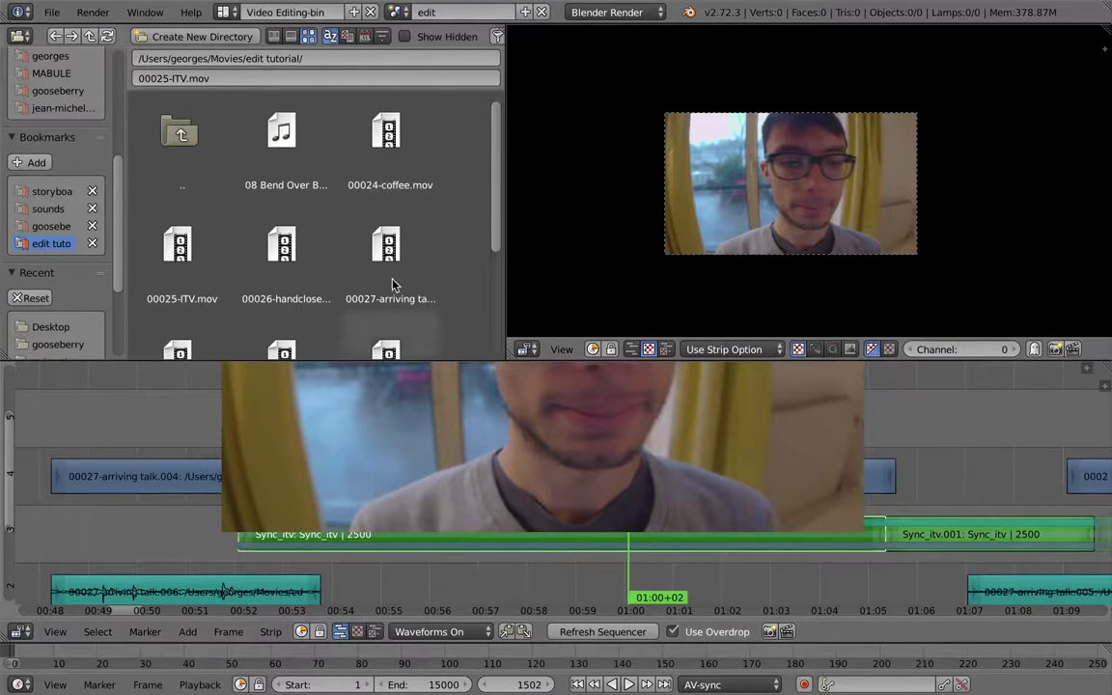
click(395, 12)
click(417, 55)
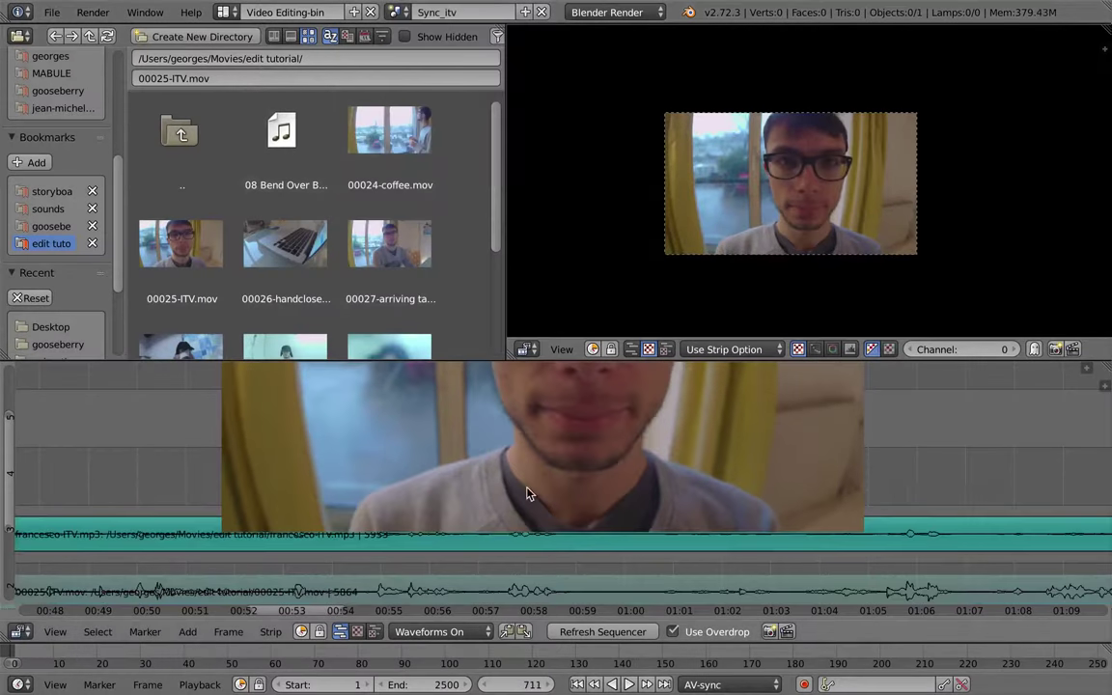
key(ctrl+Up)
ctrl+middle_drag(559, 561, 500, 523)
middle_drag(500, 524, 470, 589)
Cut the 00025-ITV video strip in channel 1 at frames 711 and 985
key(k)
click(452, 585)
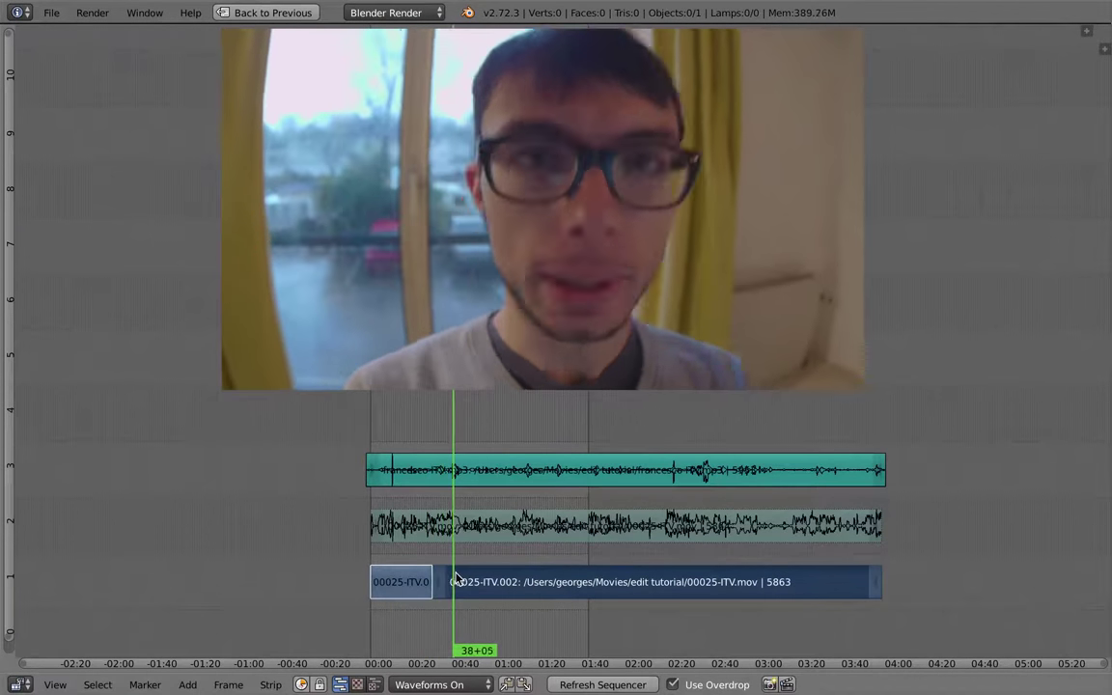
key(k)
Duplicate the cut-out interview piece twice and place the copies in channel 4, starting at about 00:39 and 00:16
key(shift+d)
click(457, 437)
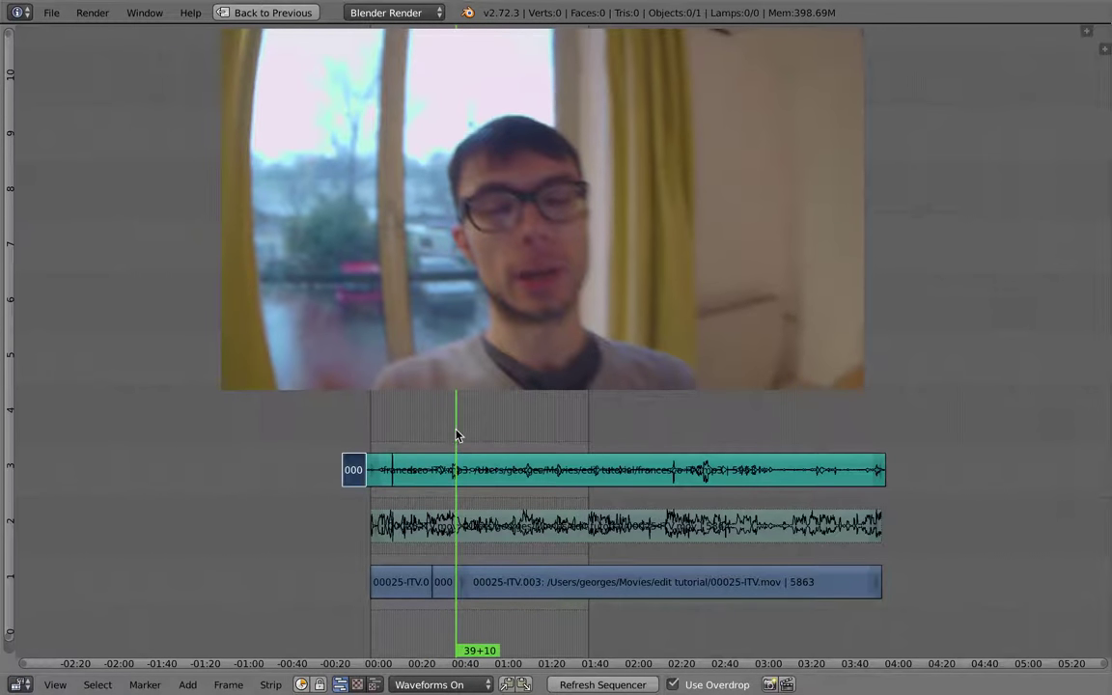
click(376, 438)
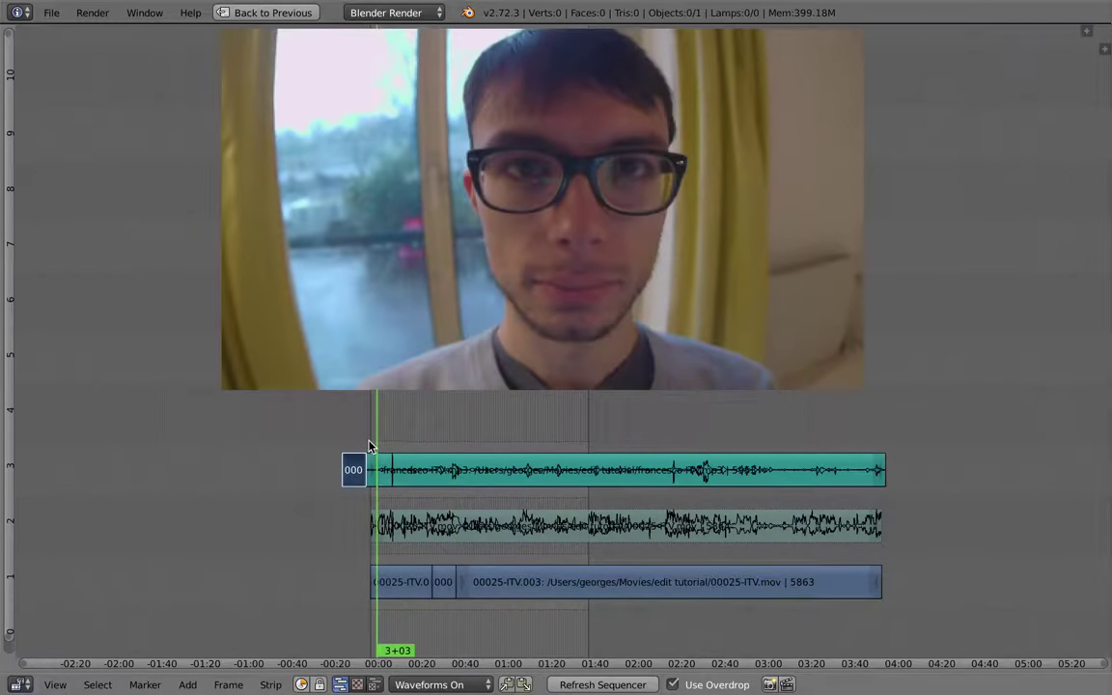
key(g)
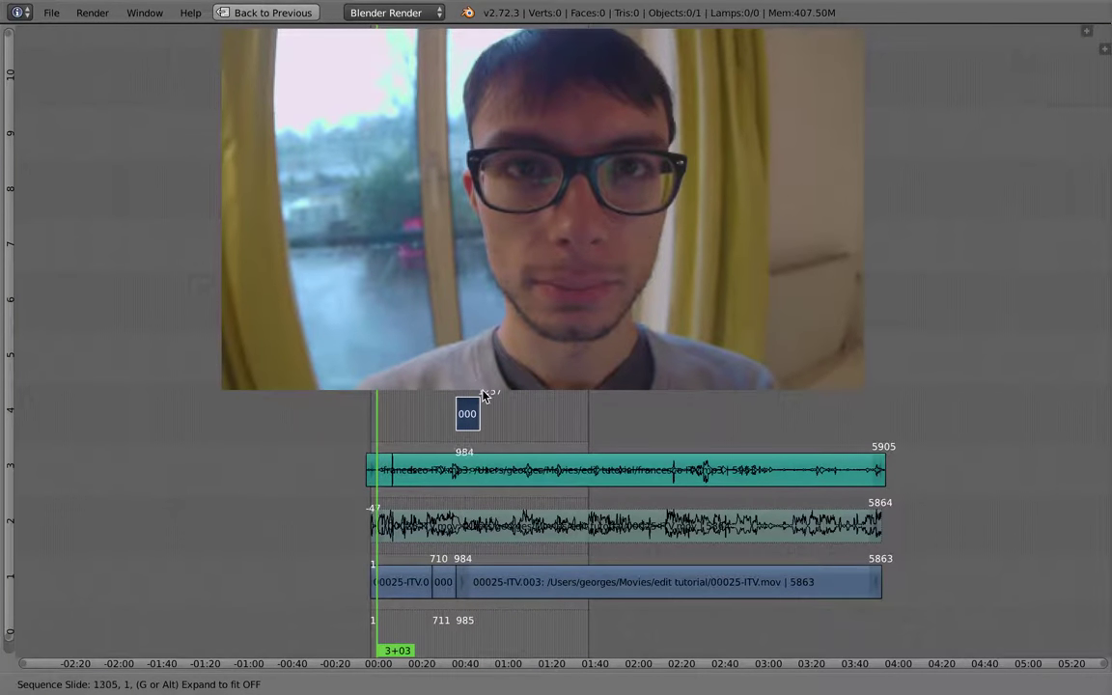
click(485, 396)
key(shift+d)
click(417, 433)
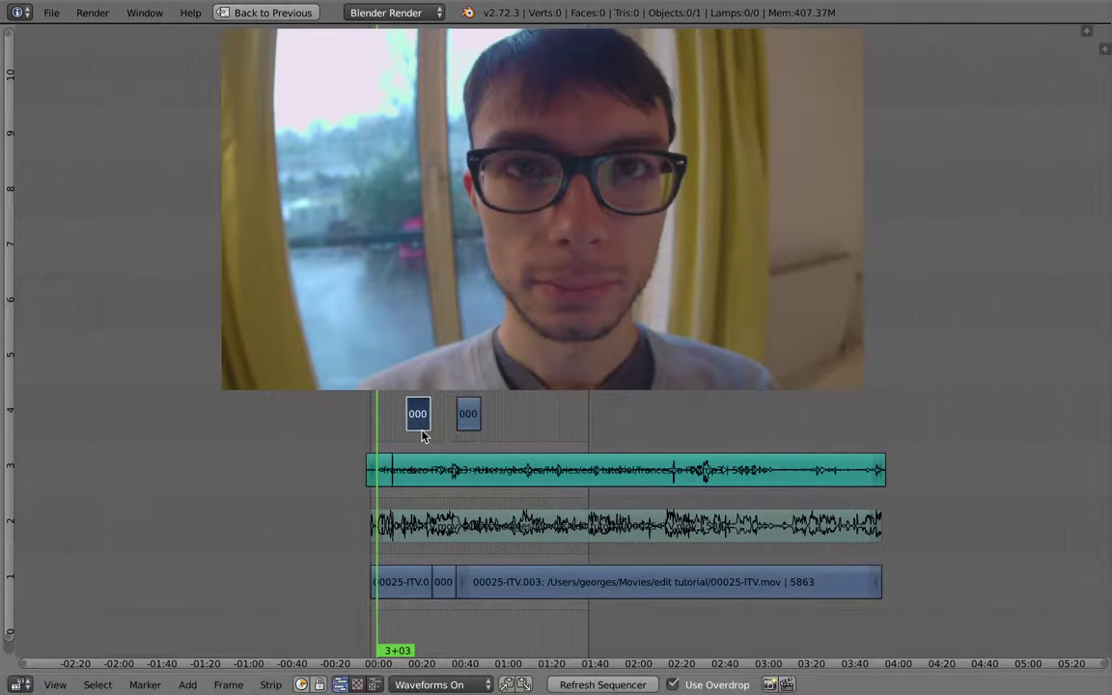
drag(407, 450, 433, 412)
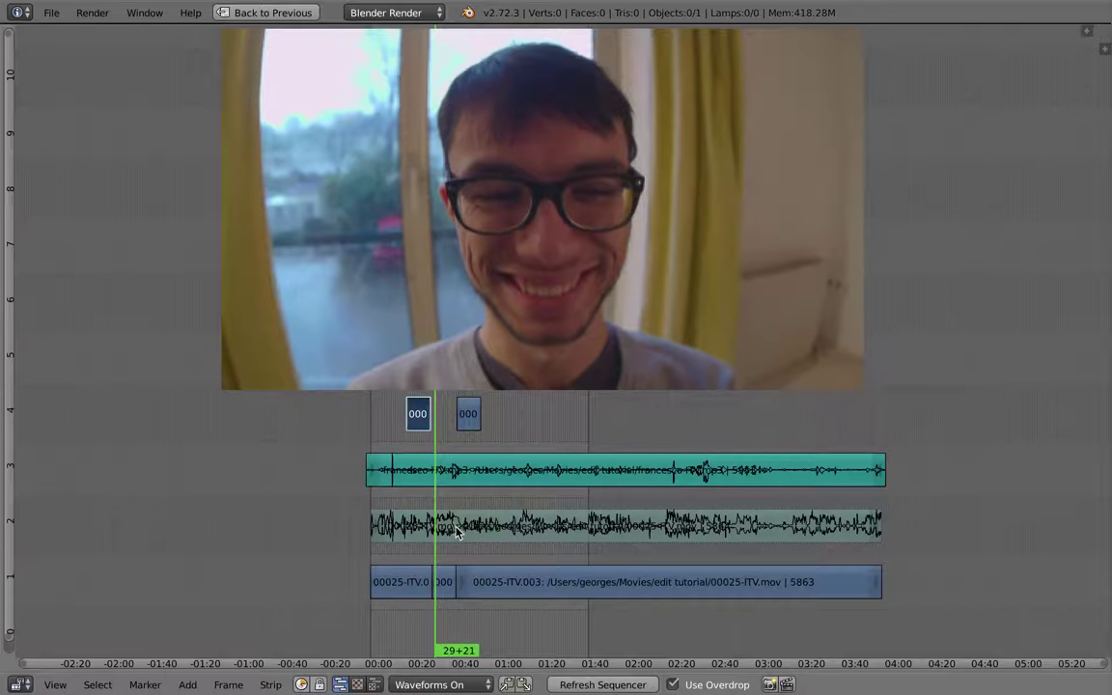
Return to the edit scene with the sequencer maximised and try slipping the contents of the first Sync_itv strip
key(ctrl+Up)
click(396, 11)
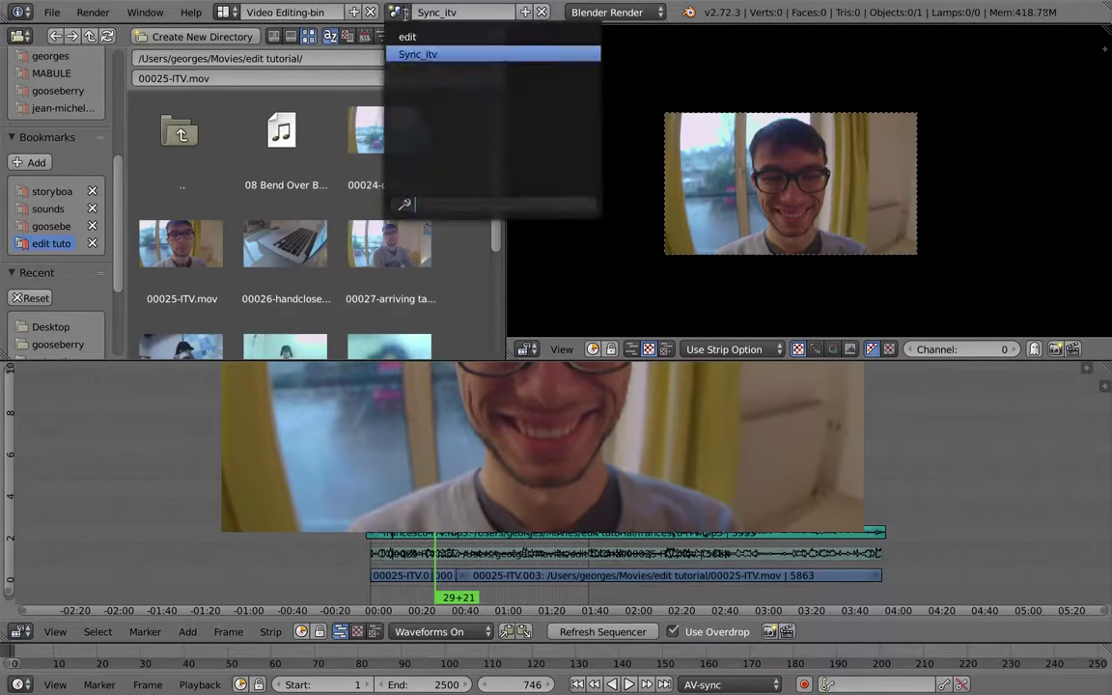
click(408, 38)
key(ctrl+Up)
scroll(647, 504, up, 8)
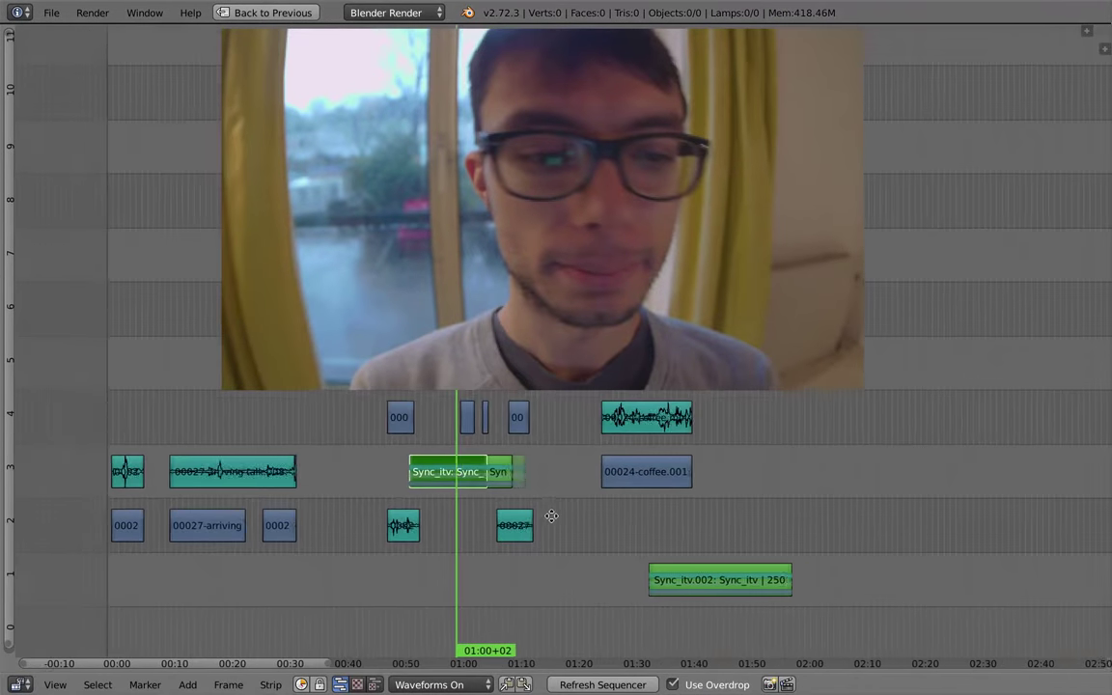
middle_drag(675, 485, 750, 481)
middle_drag(368, 442, 663, 570)
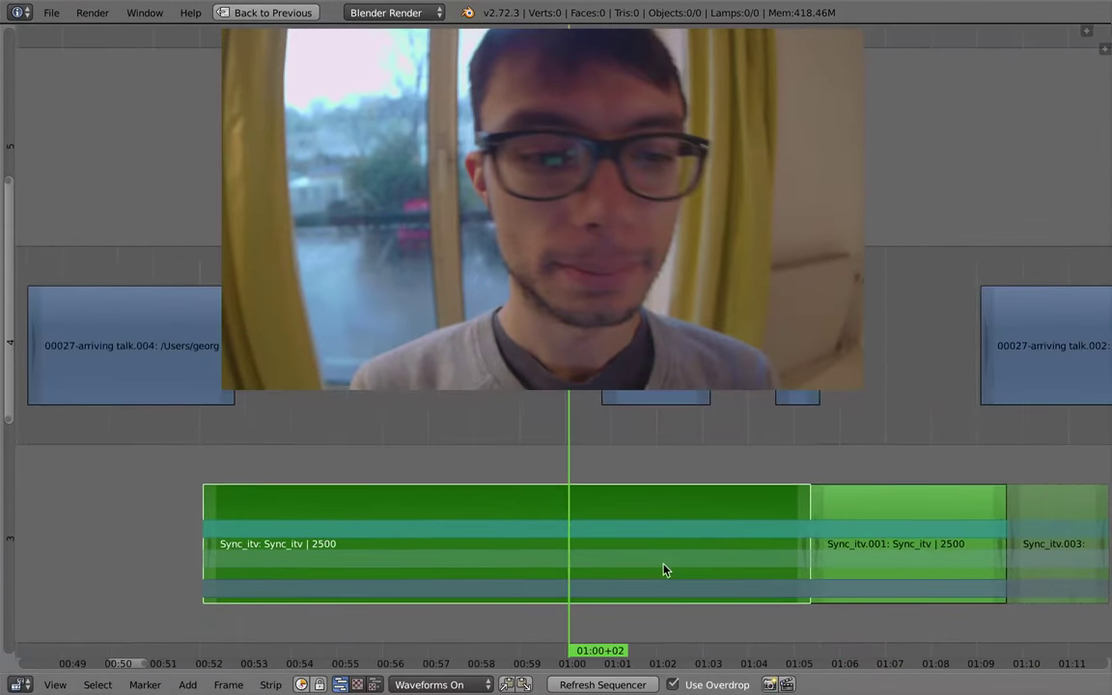
key(s)
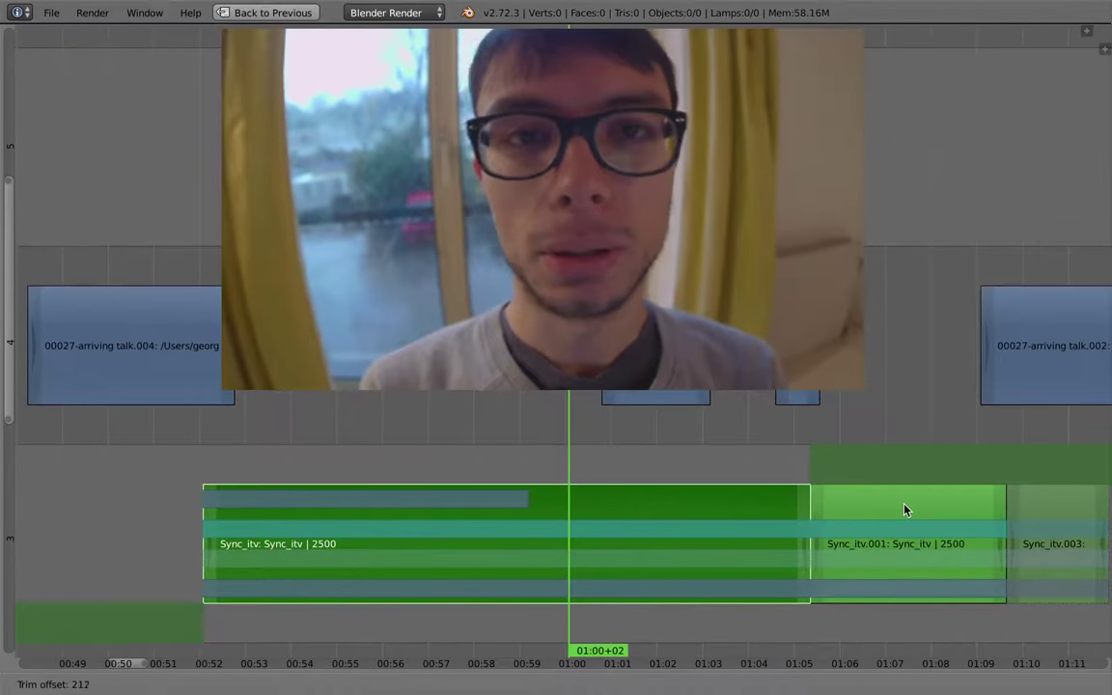
right_click(881, 509)
Duplicate the first Sync_itv strip and place the copy in channel 7, starting at about 02:35
ctrl+middle_drag(703, 542, 658, 547)
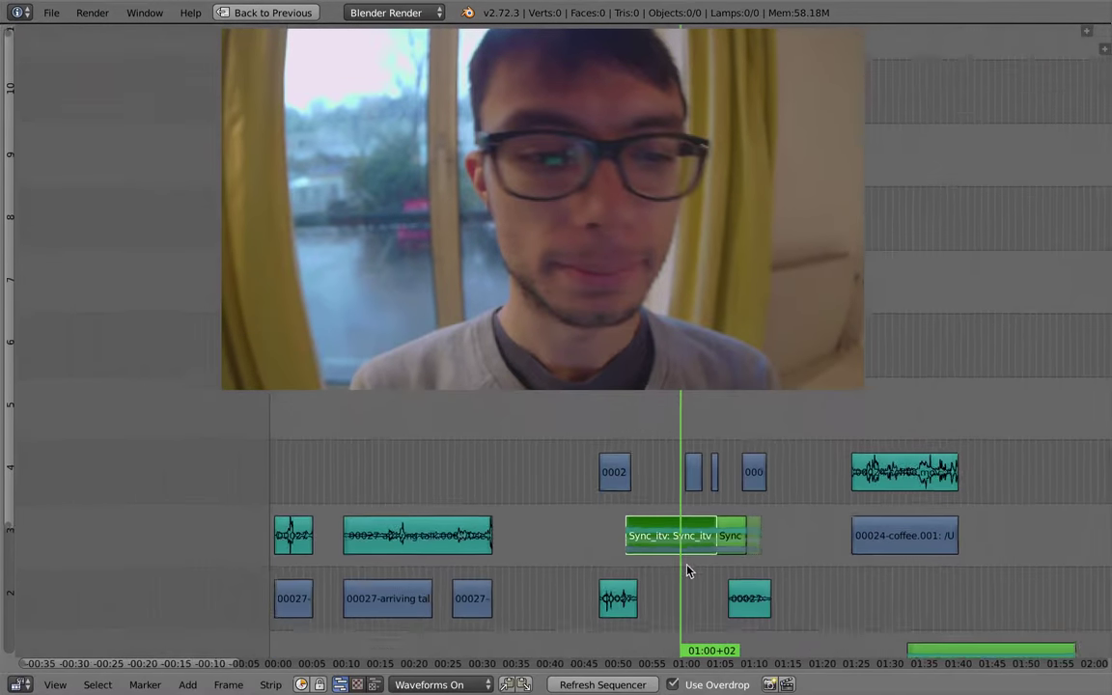
key(shift+d)
click(986, 301)
middle_drag(986, 301, 554, 488)
key(g)
click(1004, 512)
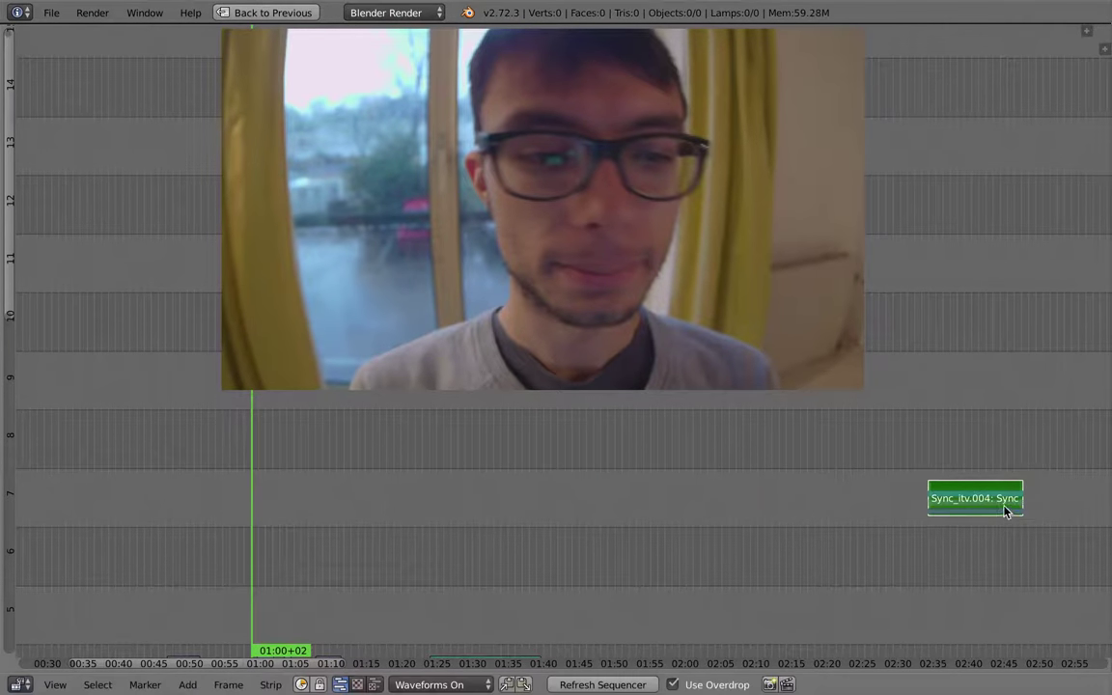
Extend the start of the copied Sync_itv strip in channel 7 back to frame 2606
key(g)
right_click(872, 505)
key(a)
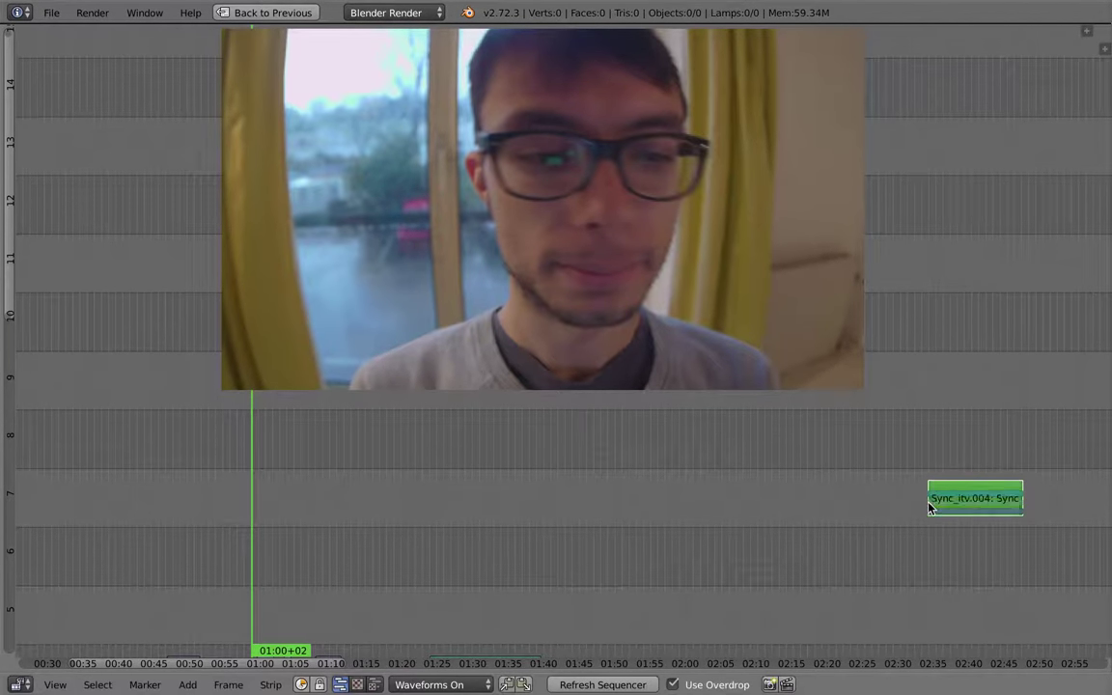
right_click(930, 501)
key(g)
click(500, 524)
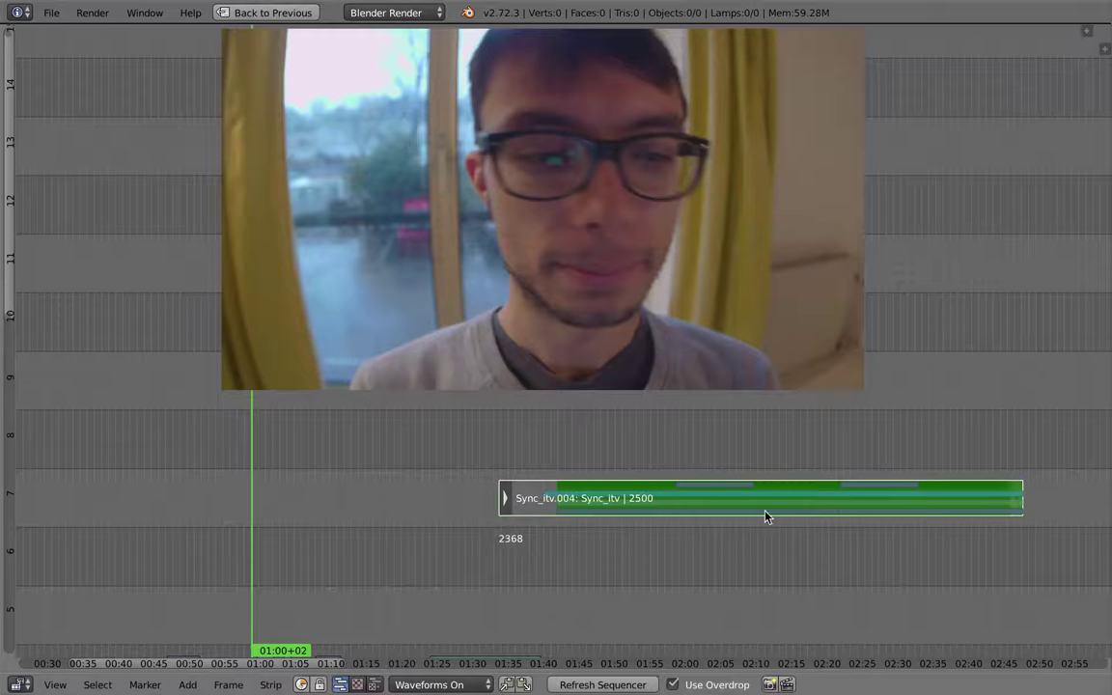
drag(518, 504, 586, 504)
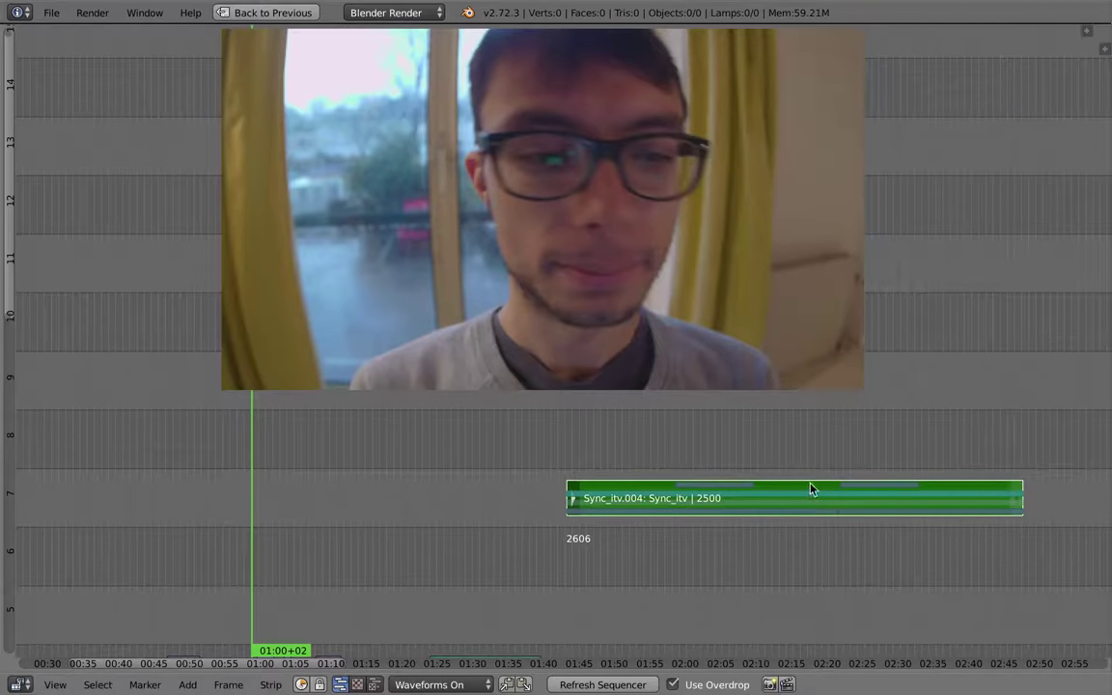
Scrub through the extended Sync_itv copy between 02:10+10 and 02:00+14 and inspect its nested strips up close
click(740, 504)
click(756, 500)
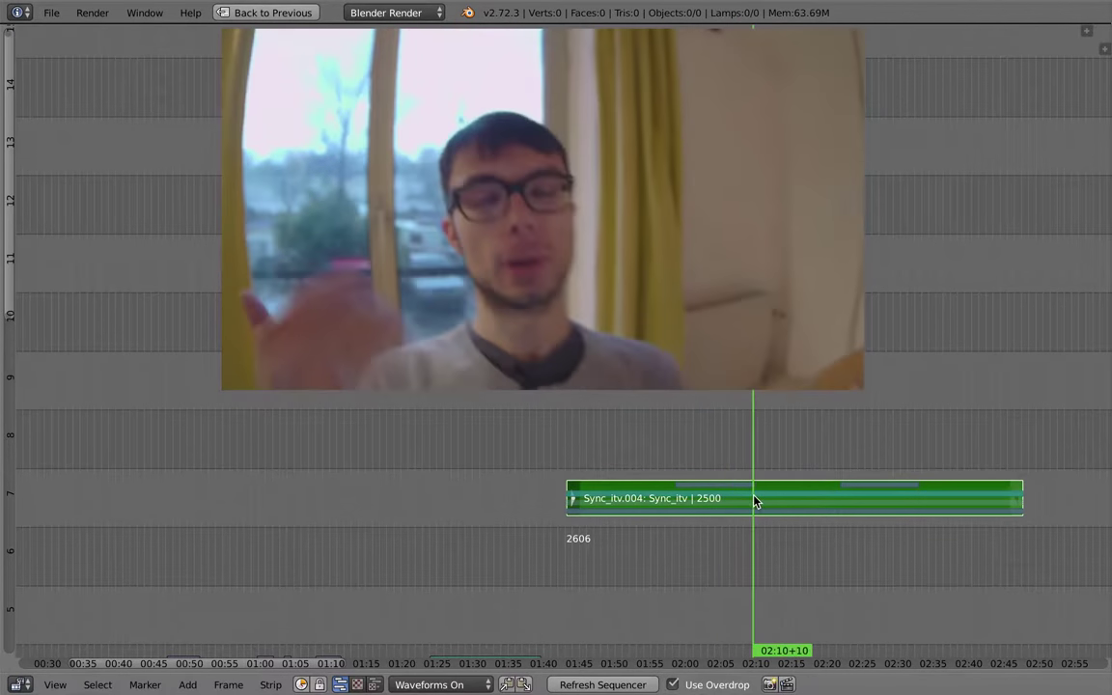
click(752, 500)
ctrl+middle_drag(780, 526, 779, 511)
middle_drag(766, 542, 732, 613)
drag(742, 523, 684, 571)
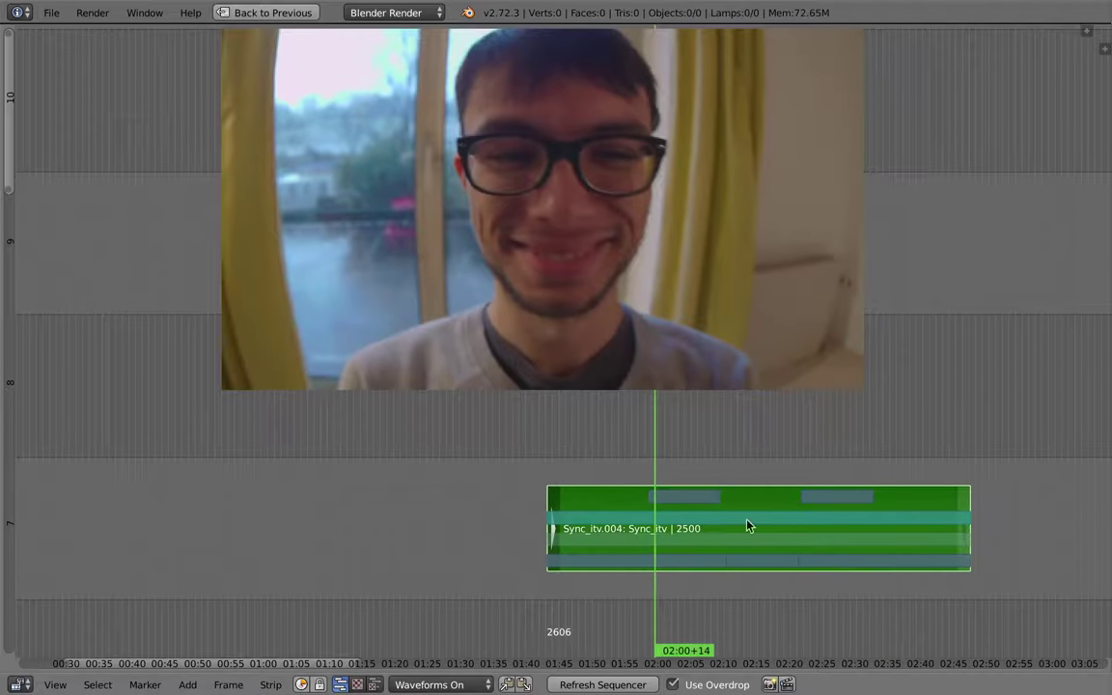
Play back the edit around the first Sync_itv strip and scrub to 50+04
key(Home)
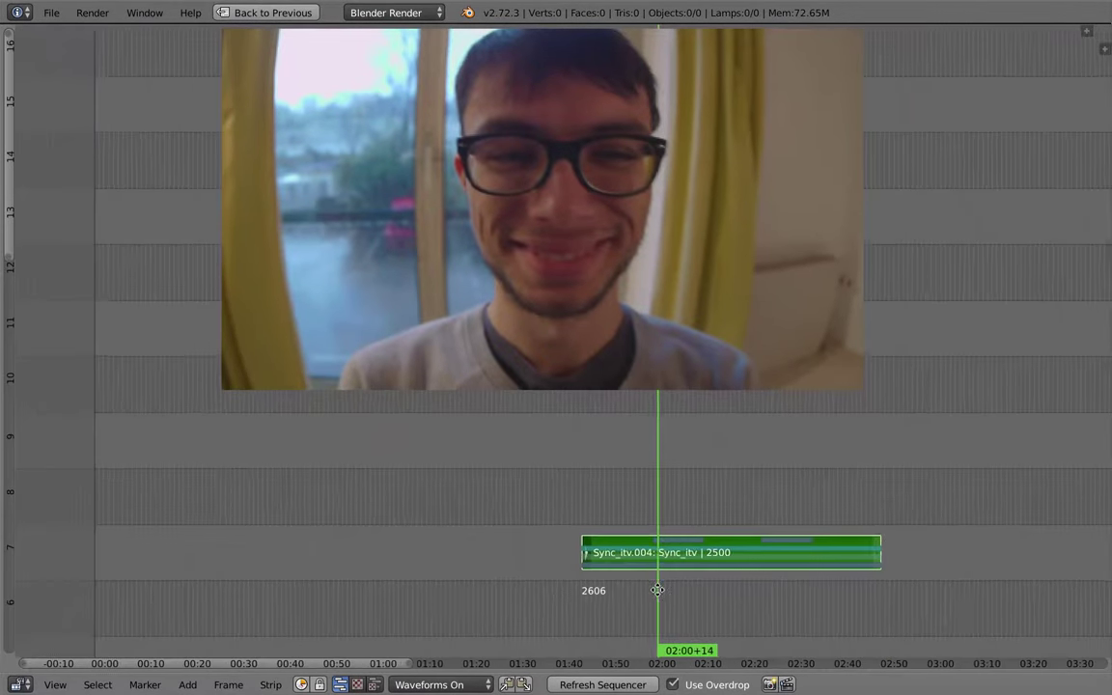
click(608, 558)
key(alt+a)
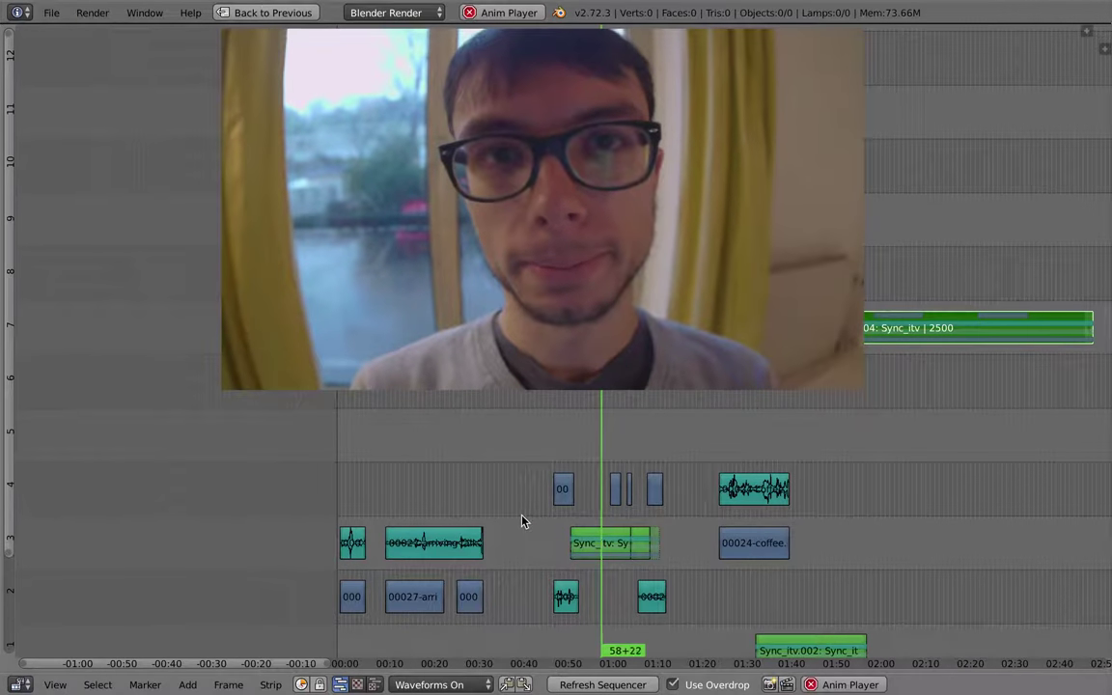
key(alt+a)
middle_drag(522, 521, 426, 498)
mouse_move(425, 497)
mouse_down()
mouse_move(540, 506)
mouse_move(425, 493)
mouse_move(423, 512)
mouse_move(434, 514)
mouse_up()
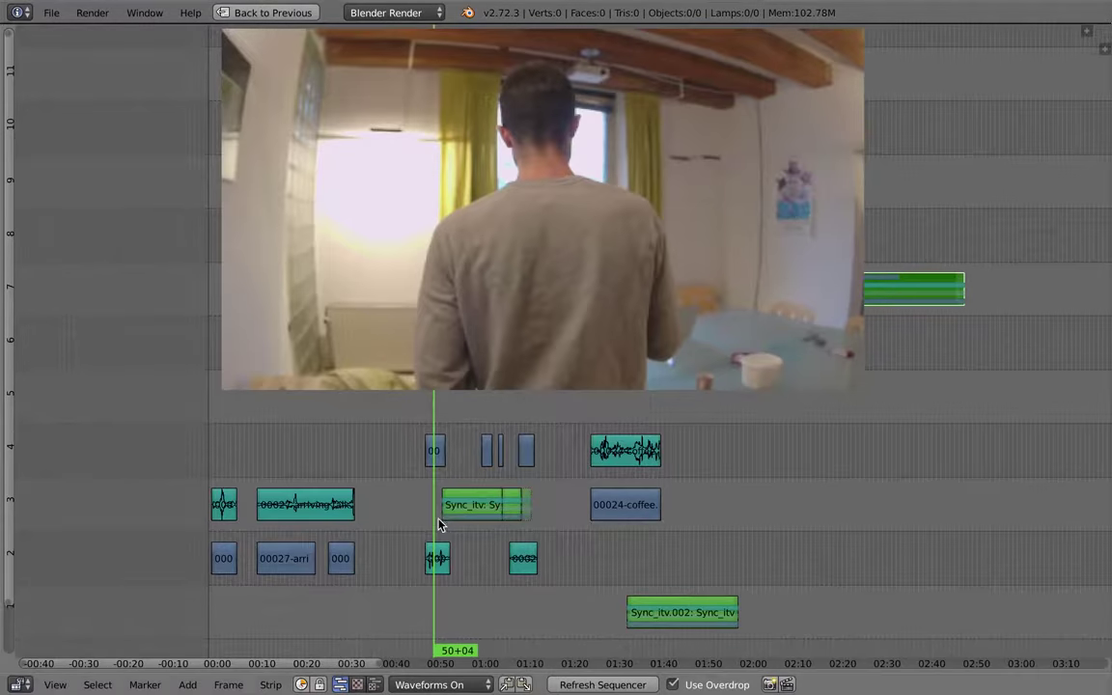
Save the project to the Desktop as the incremented copy test_edit1.blend
key(ctrl+s)
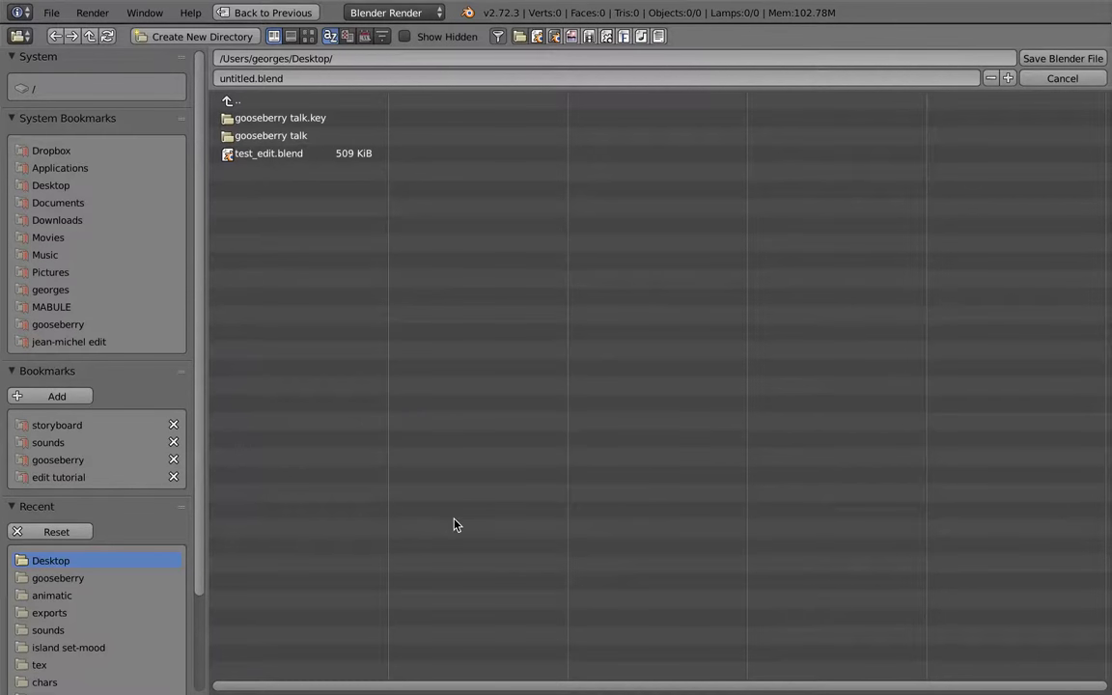
click(286, 154)
key(KP_Add)
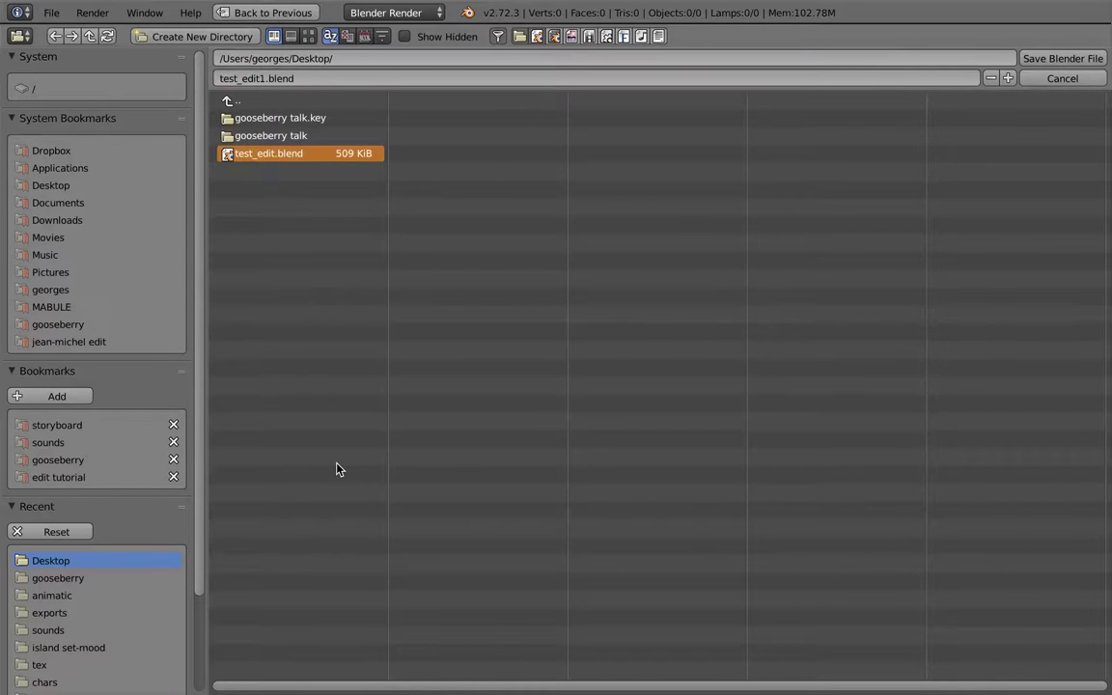
key(Return)
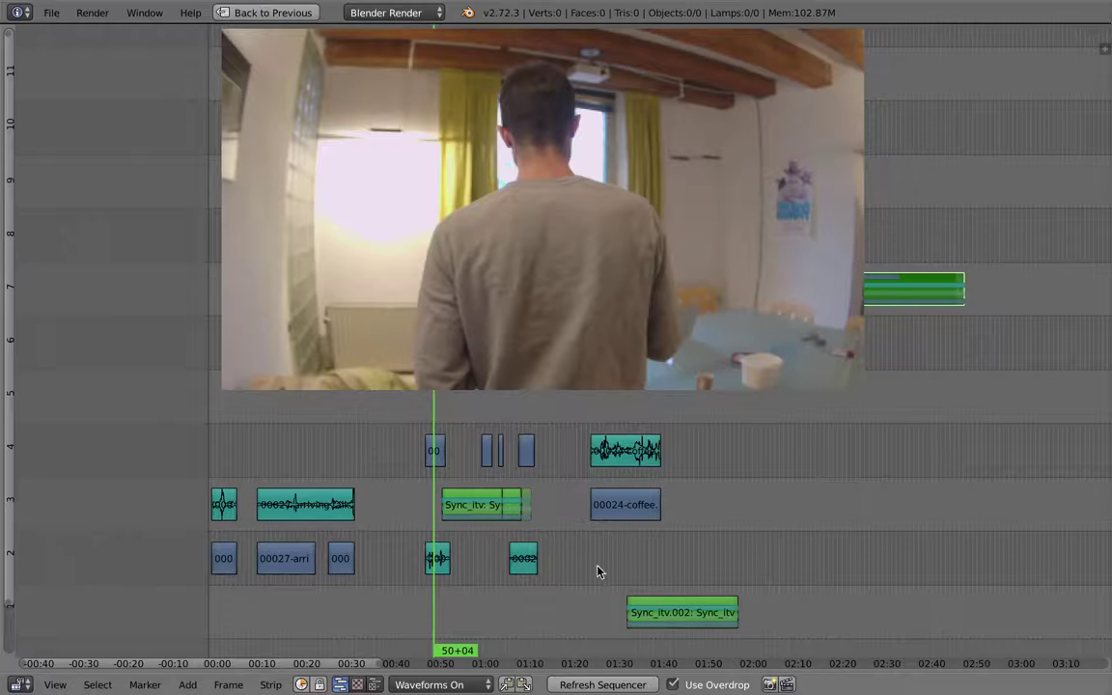
Leave the maximised sequencer and create a new empty scene named "editing musicvideo"
key(Home)
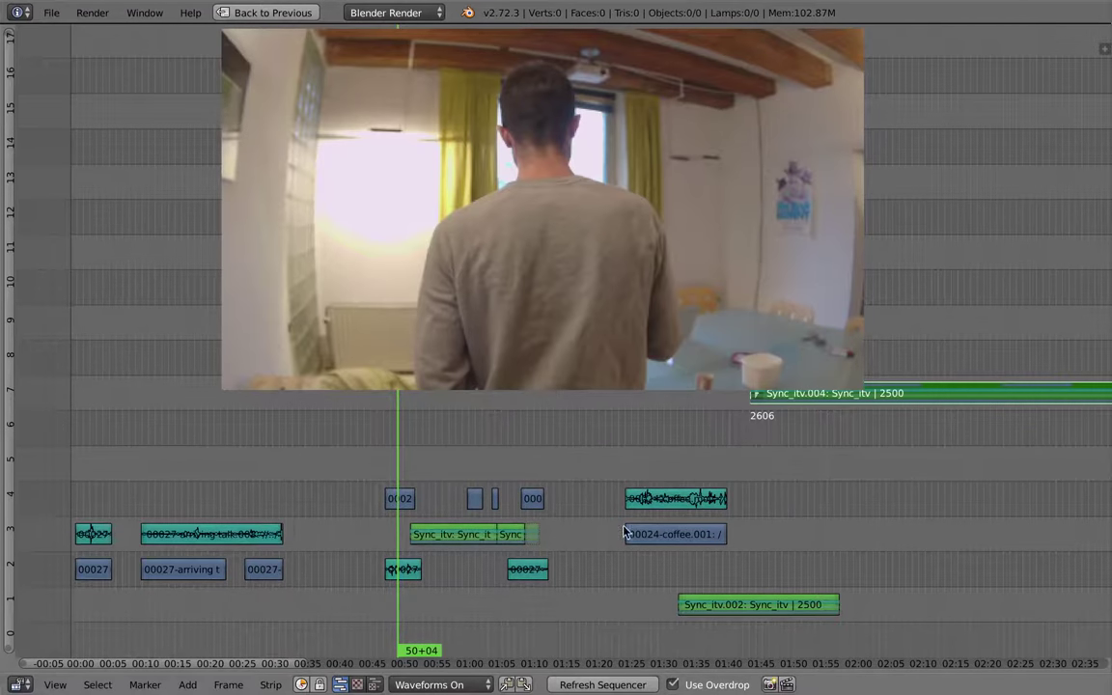
middle_drag(623, 532, 607, 529)
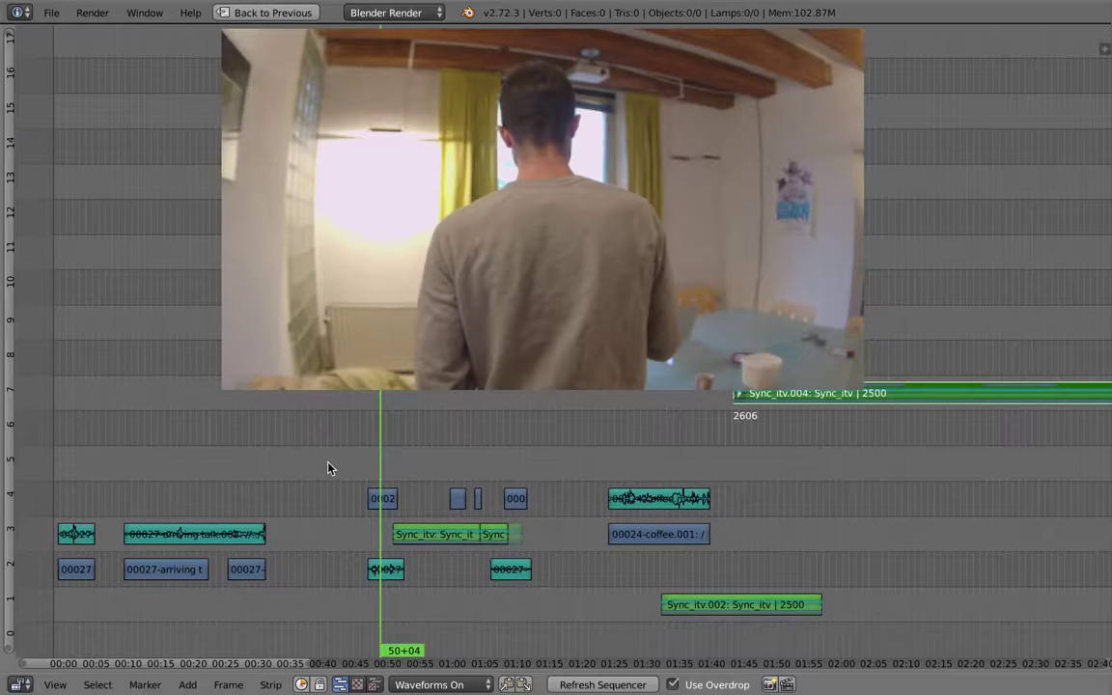
key(ctrl+Up)
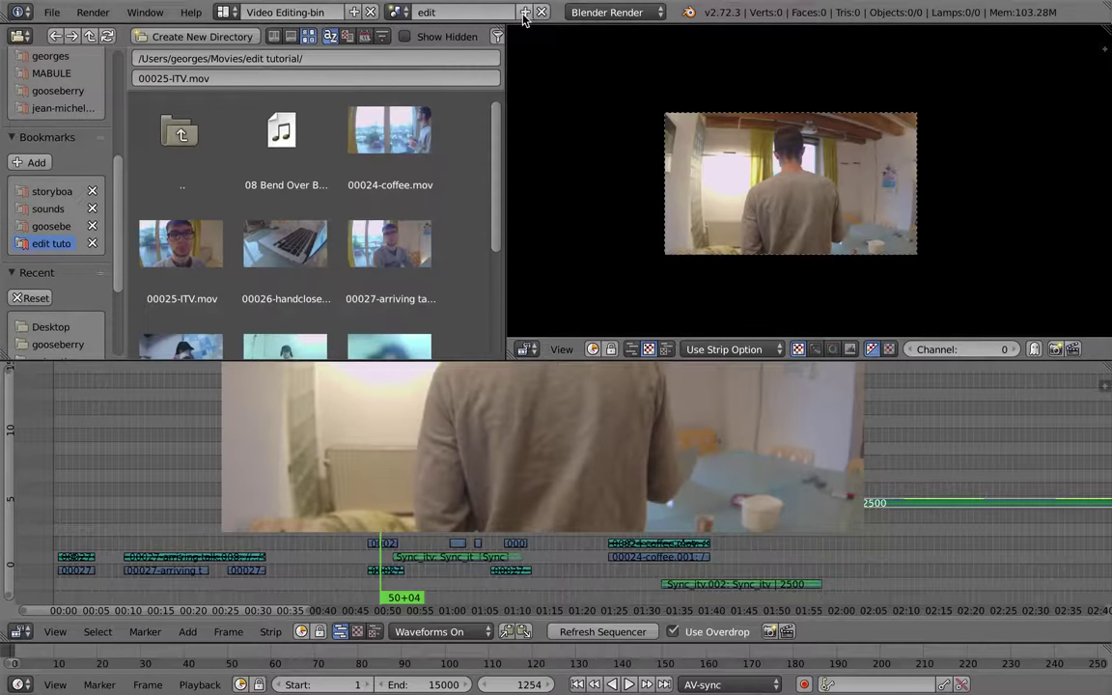
click(524, 12)
click(525, 13)
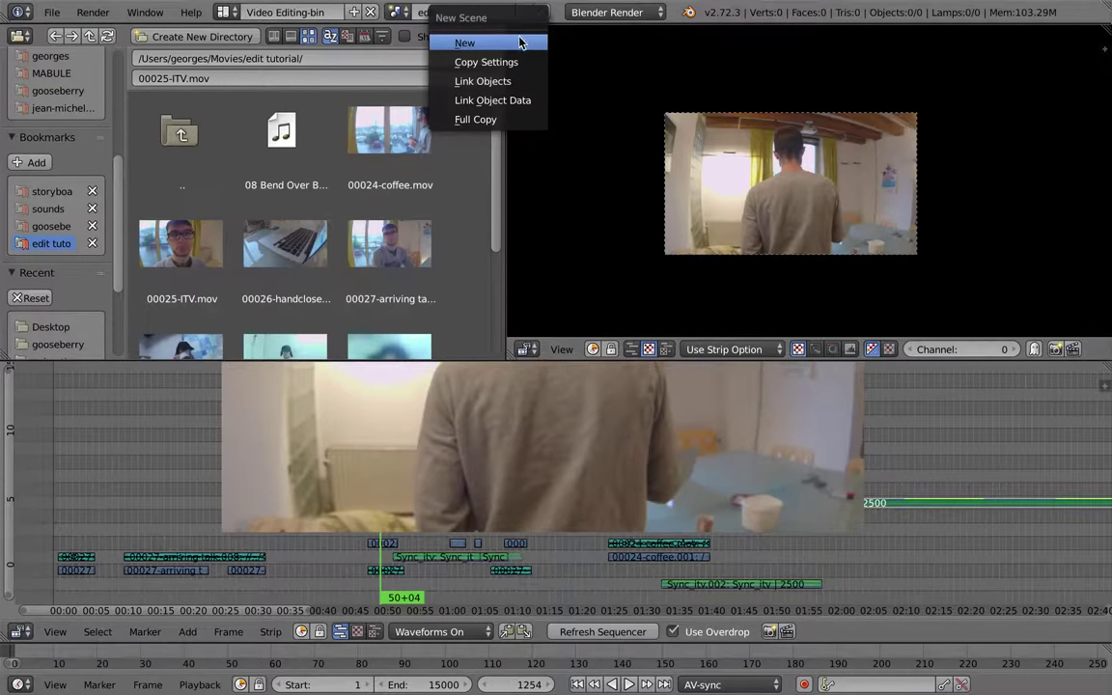
click(442, 41)
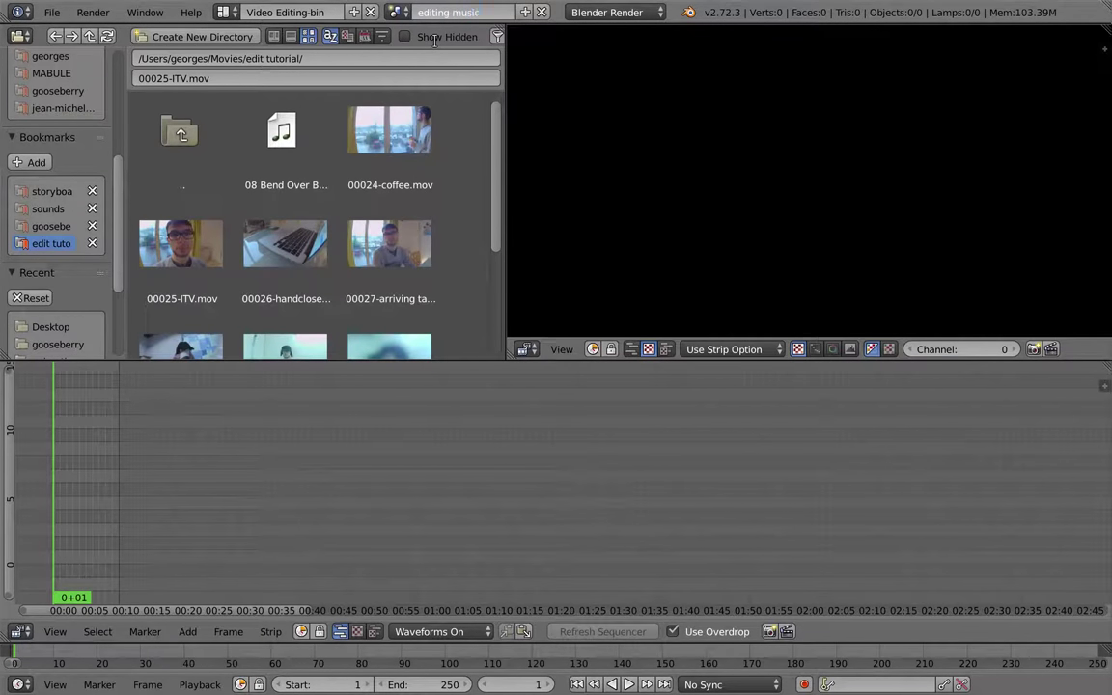
key(Return)
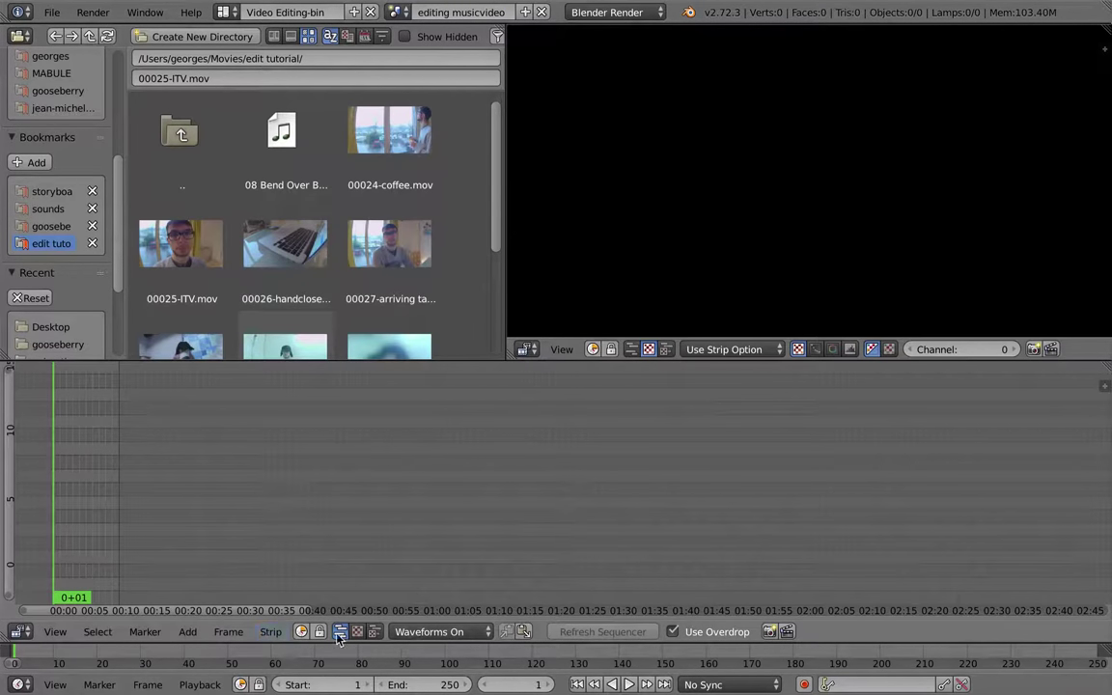
Set the new scene's playback to AV-sync and check the frame rate setting of the edit scene
click(730, 685)
click(721, 623)
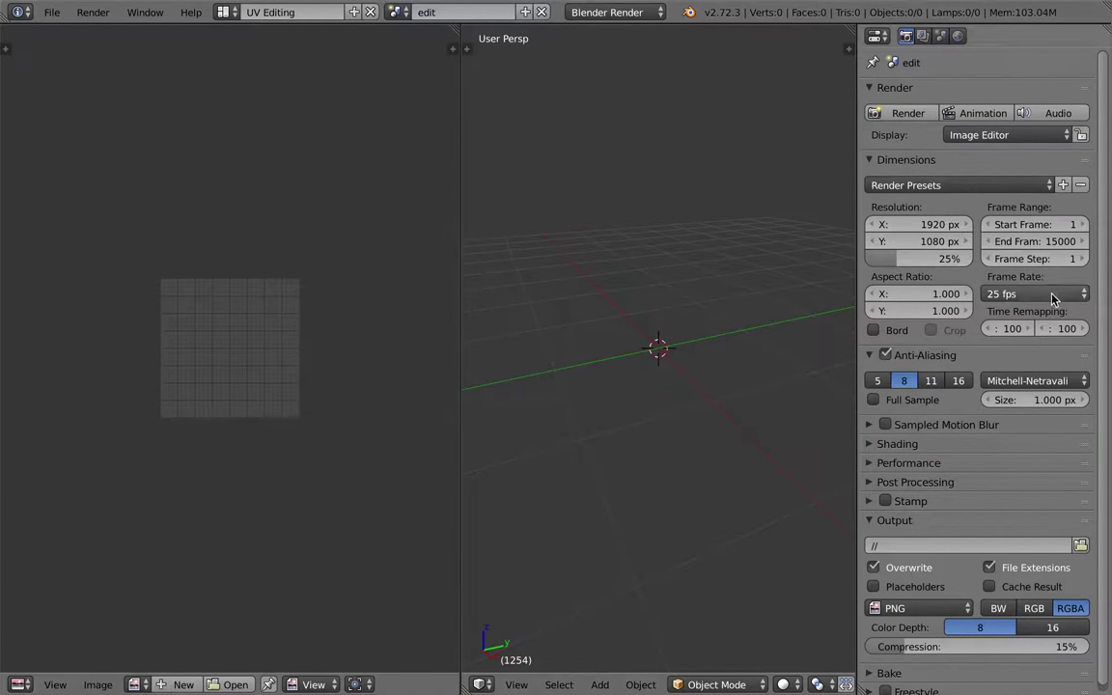
click(1053, 295)
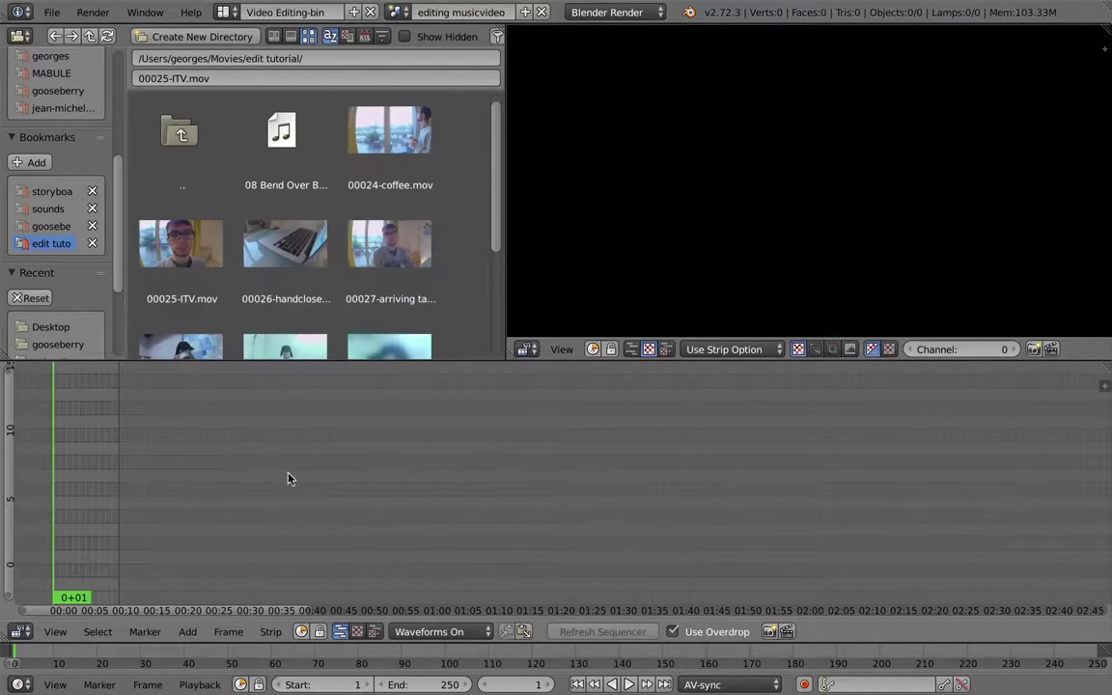
Add 08 Bend Over Beethoven.mp3 at the start of the timeline and place 00030-shower 50p slowmo.mov directly above it
middle_drag(271, 508, 608, 520)
scroll(377, 276, down, 1)
drag(282, 116, 384, 532)
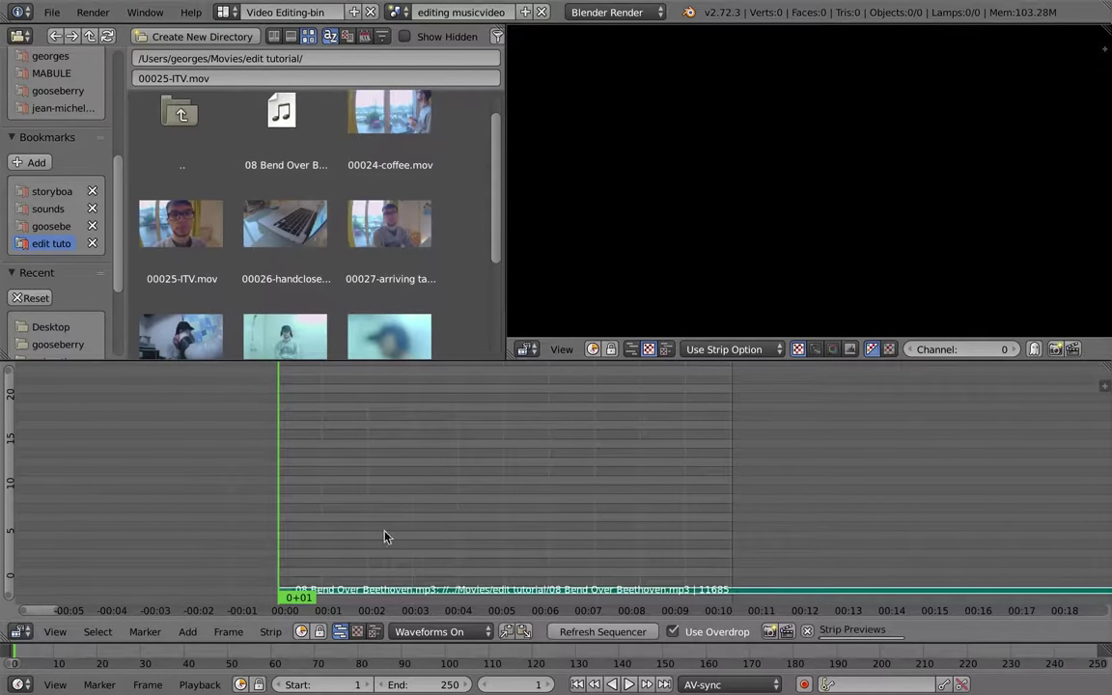
scroll(435, 265, down, 2)
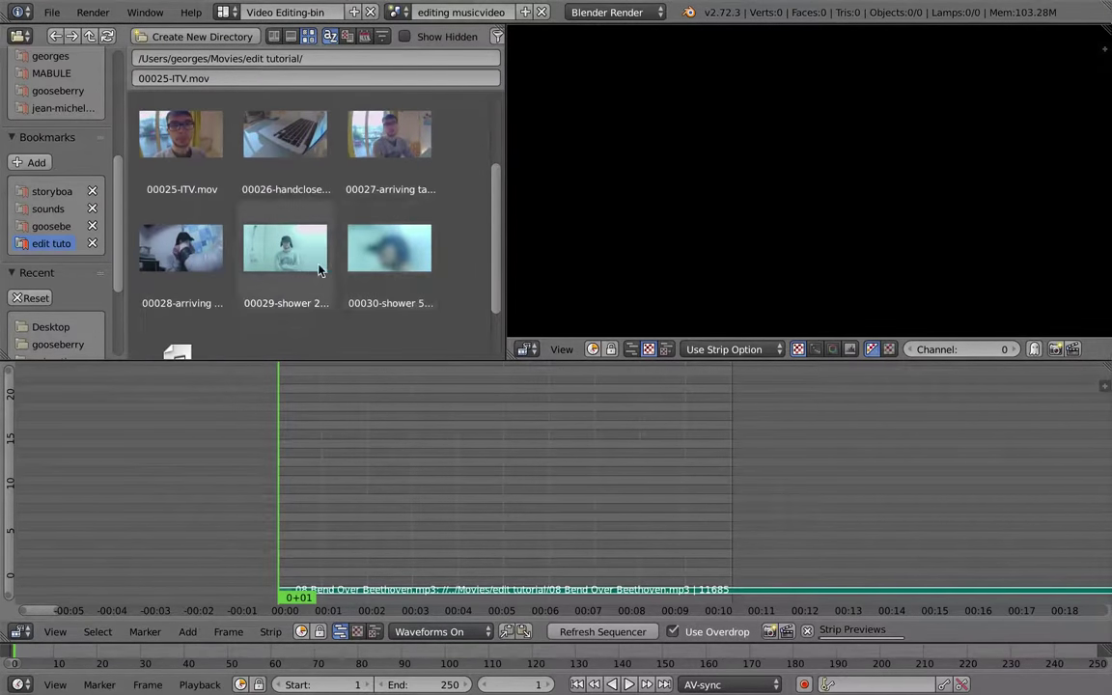
drag(410, 253, 428, 583)
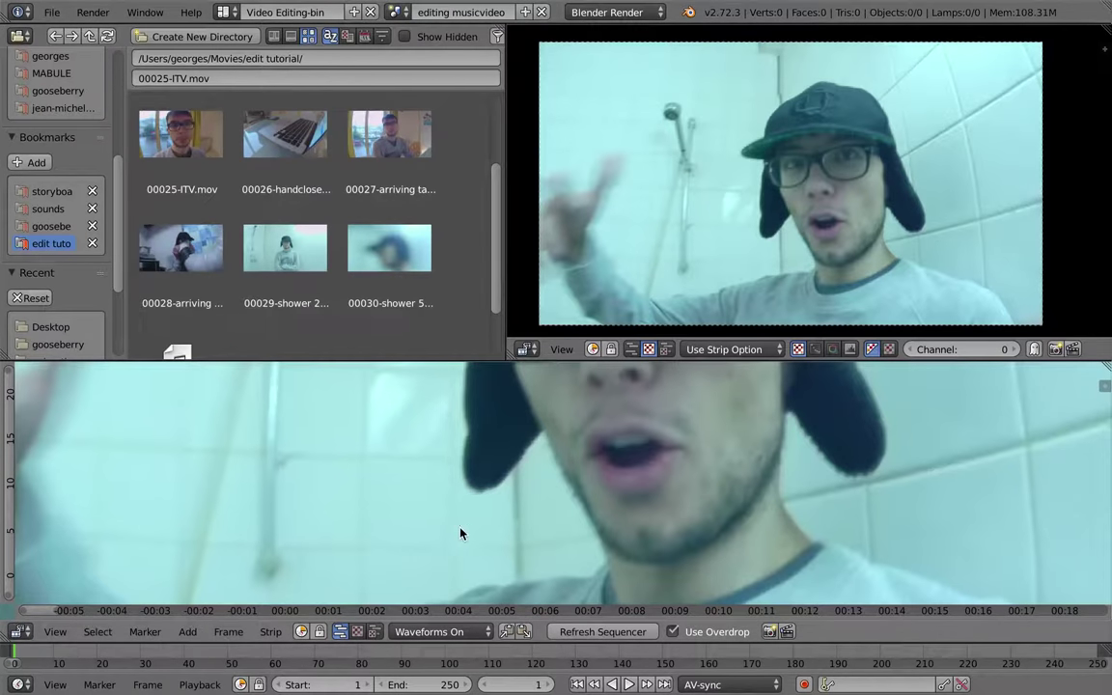
key(shift+space)
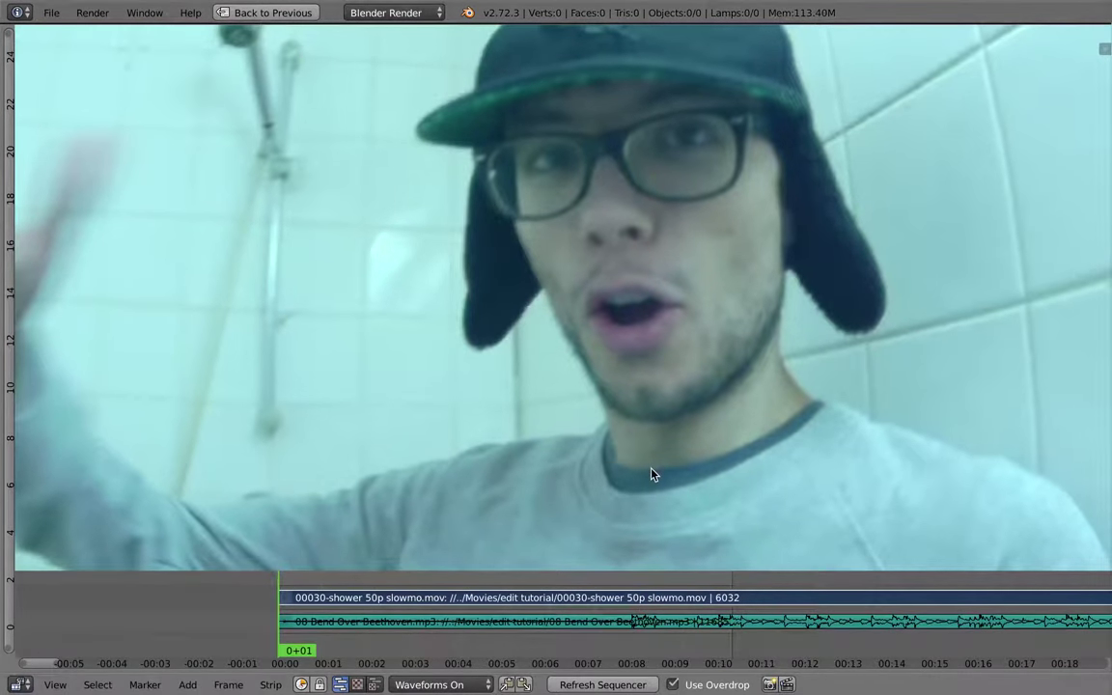
key(shift+space)
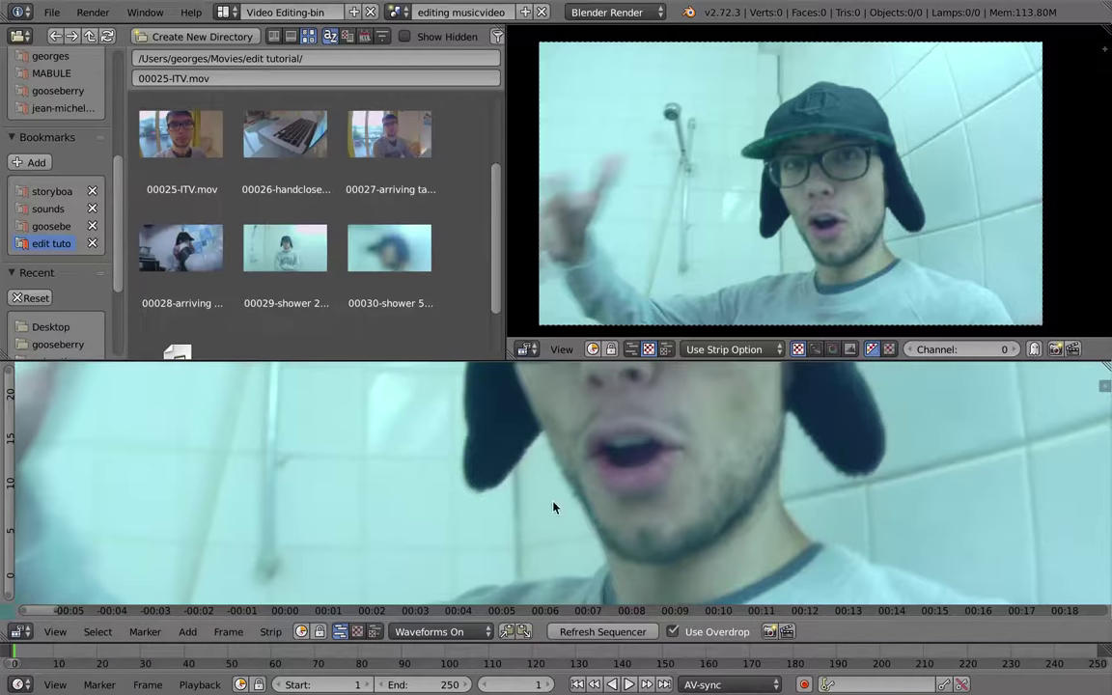
Set the editing musicvideo scene's render resolution to 25% and its frame rate to 25 fps, then return to the video editing layout
key(ctrl+Left)
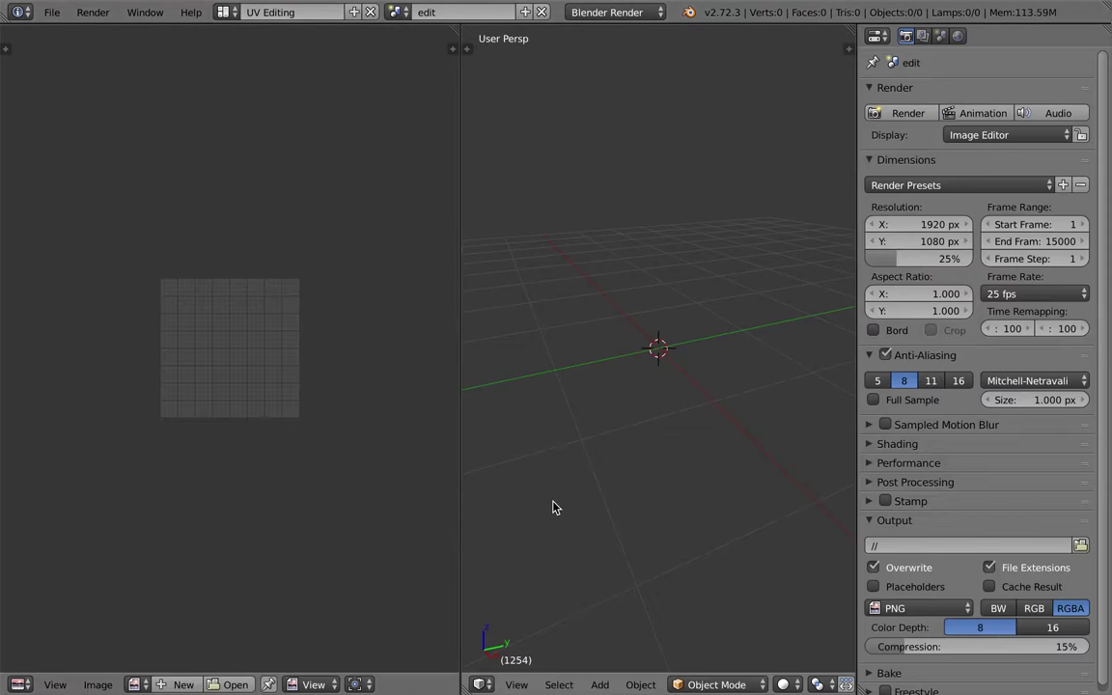
click(399, 11)
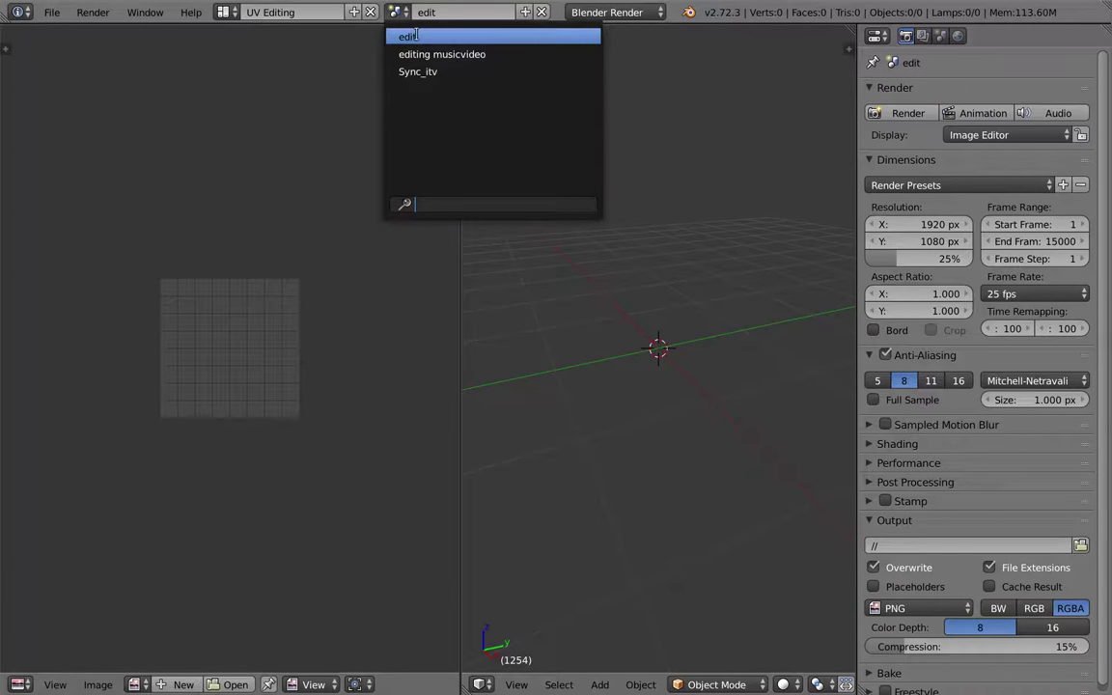
click(406, 12)
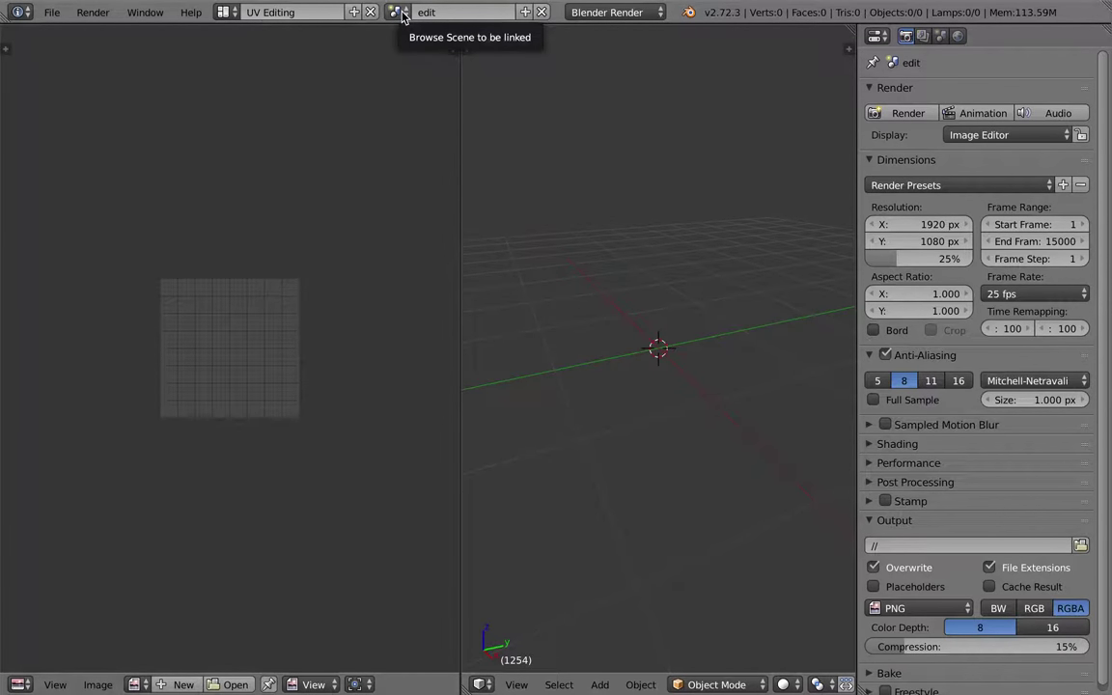
click(400, 11)
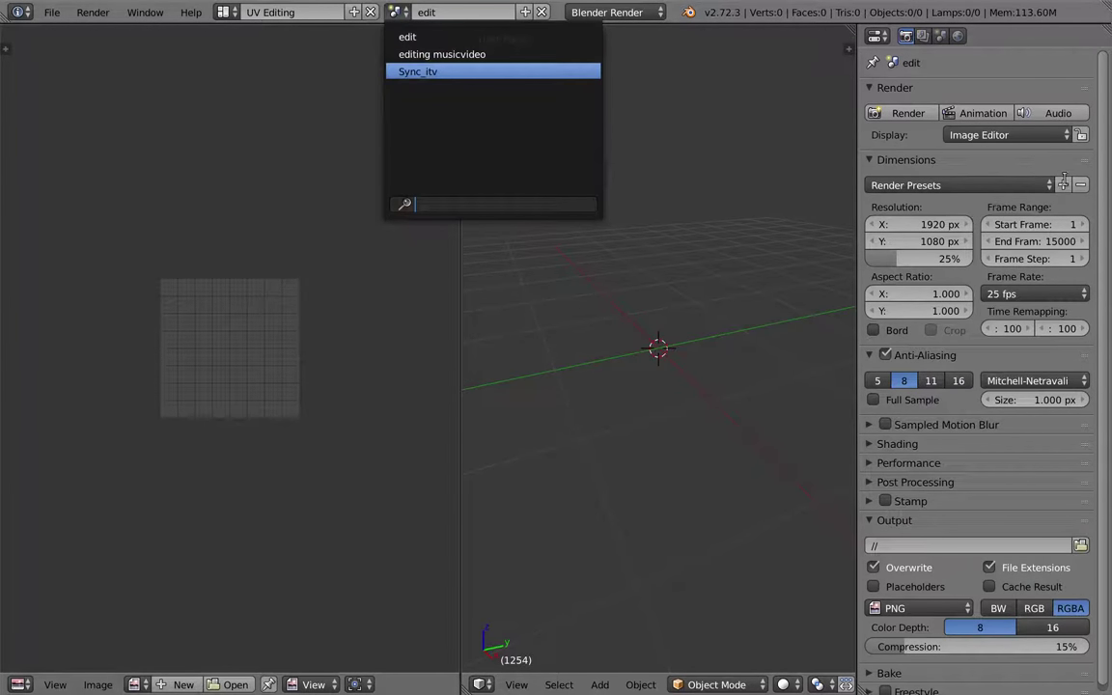
click(417, 55)
click(893, 261)
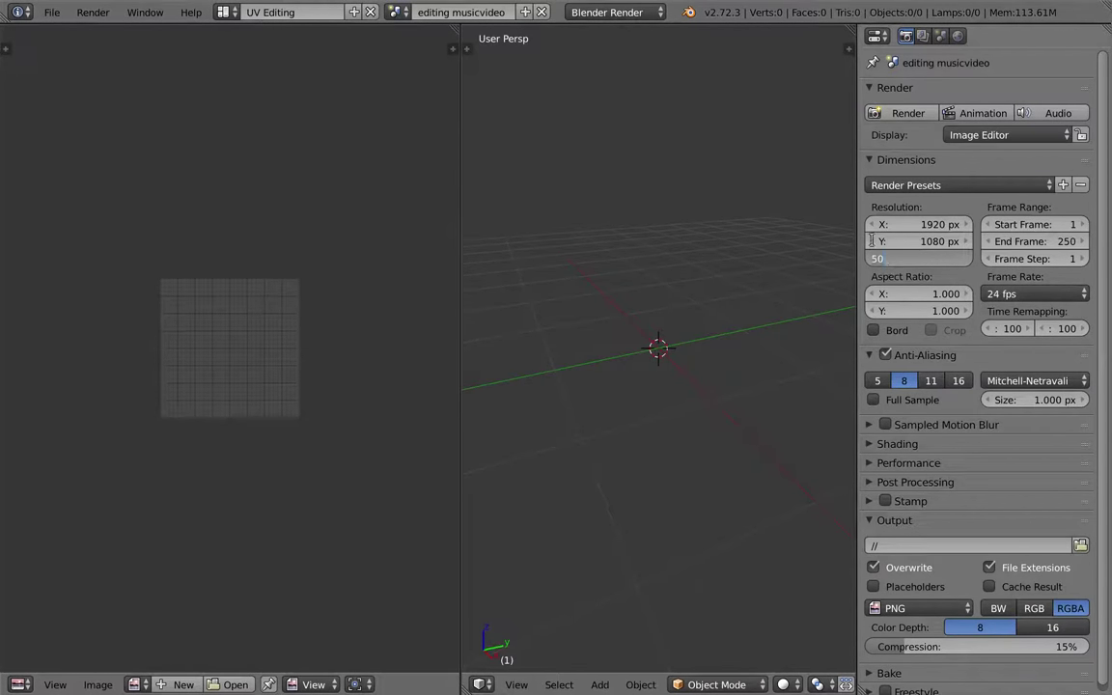
text(25)
key(Return)
click(1033, 293)
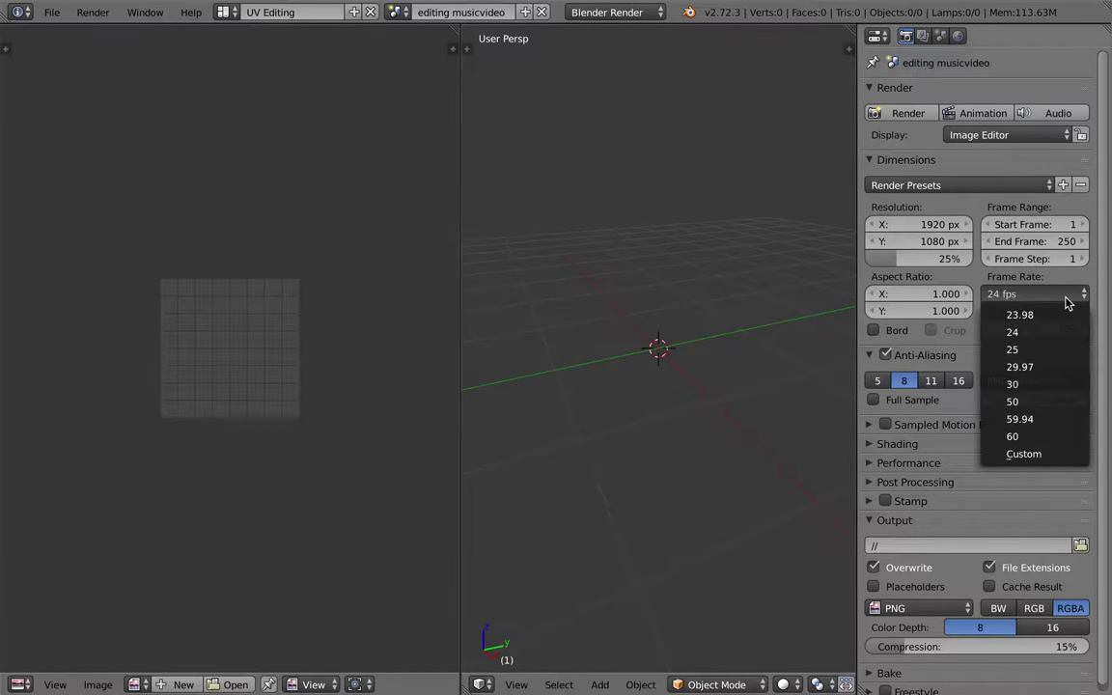
click(1062, 350)
key(ctrl+Right)
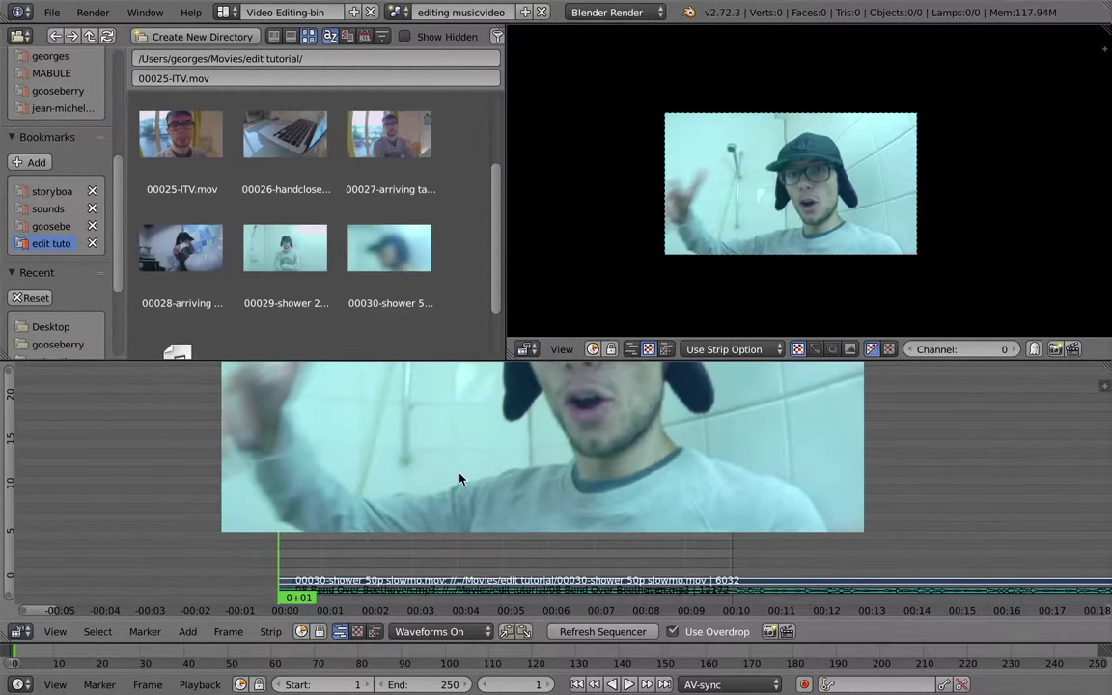
Select the shower clip and music strips in turn and play the scene back to review picture and sound together
key(ctrl+Up)
right_click(473, 600)
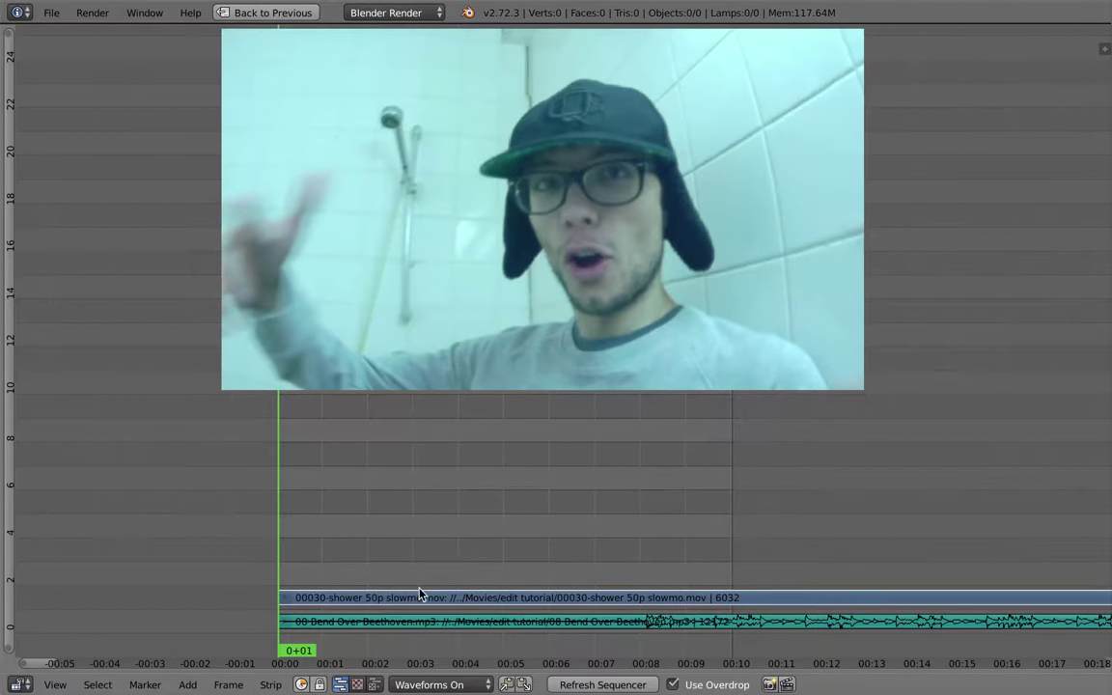
right_click(420, 620)
key(alt+a)
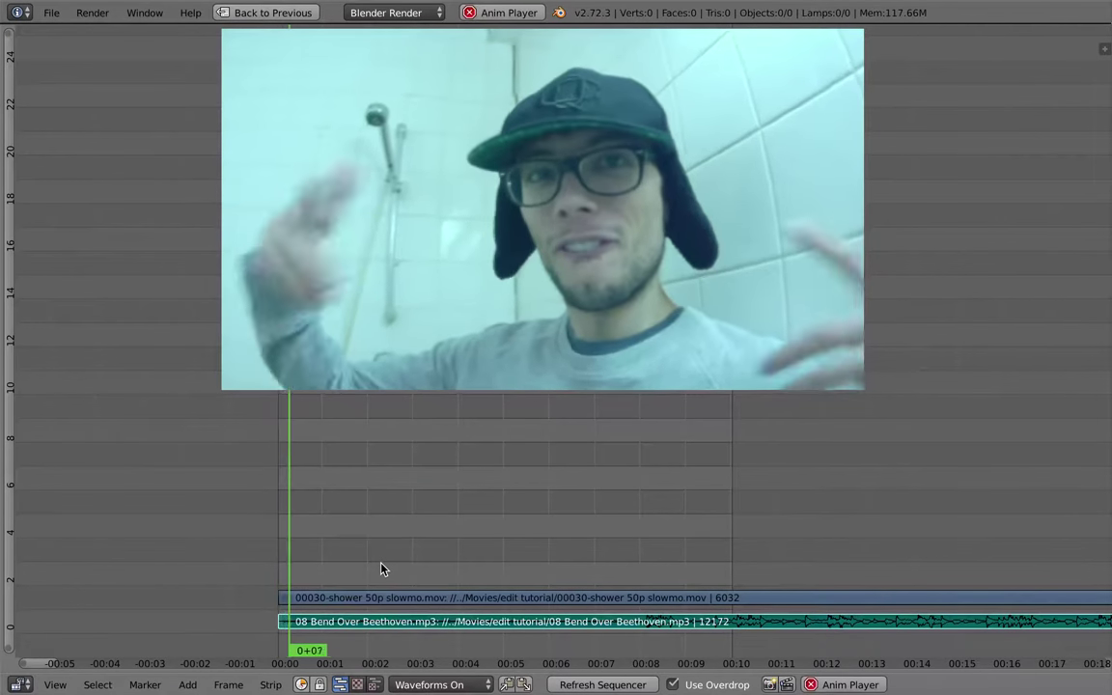
key(alt+a)
right_click(398, 599)
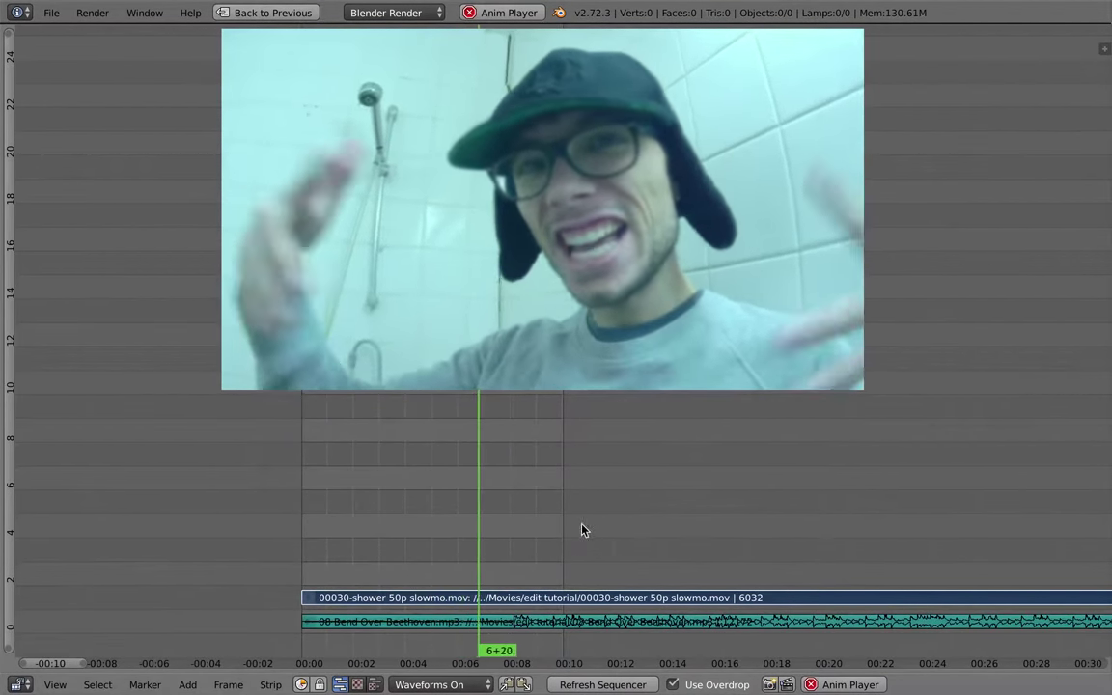
key(ctrl+Up)
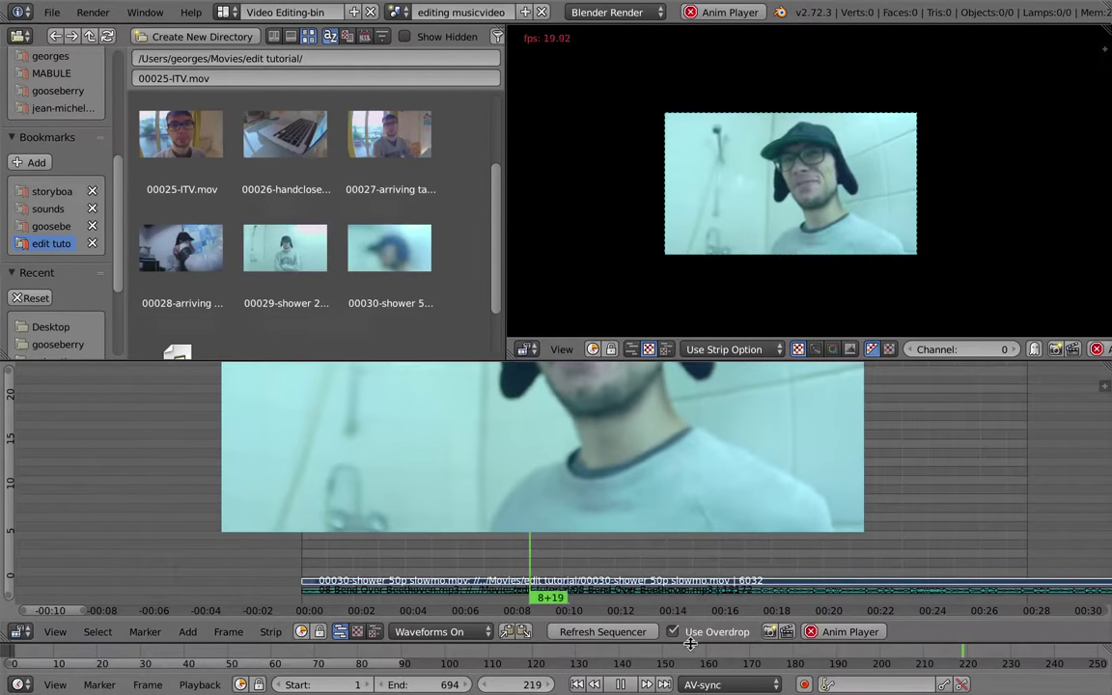
key(alt+a)
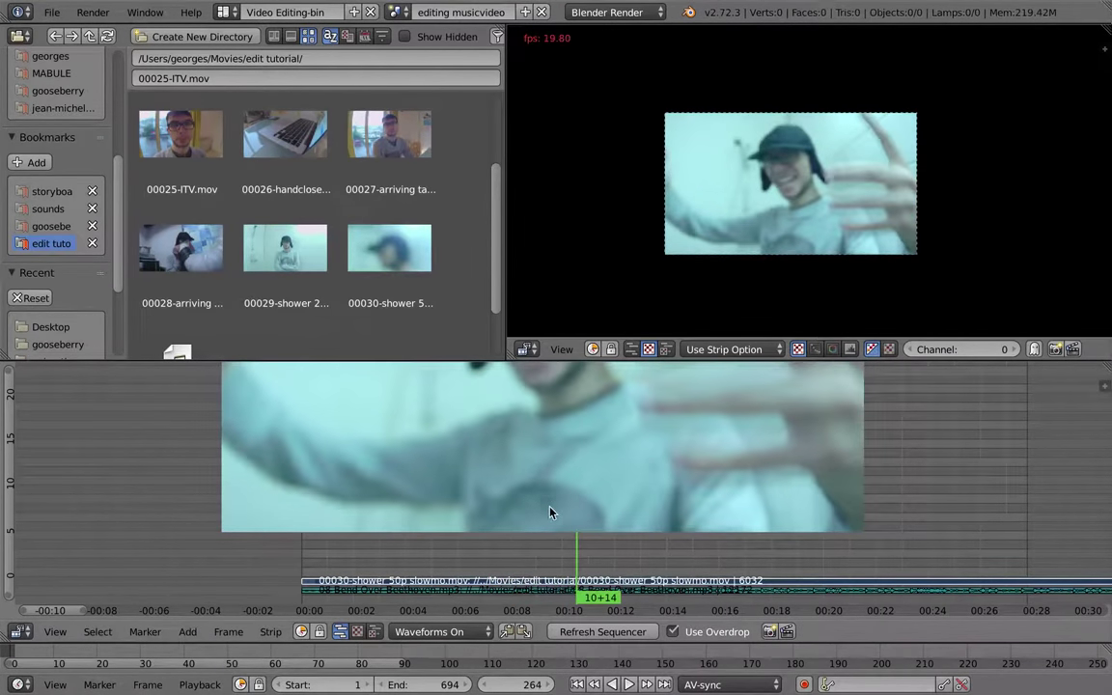
Set the end frame of the editing musicvideo scene to 2500
ctrl+middle_drag(549, 512, 426, 655)
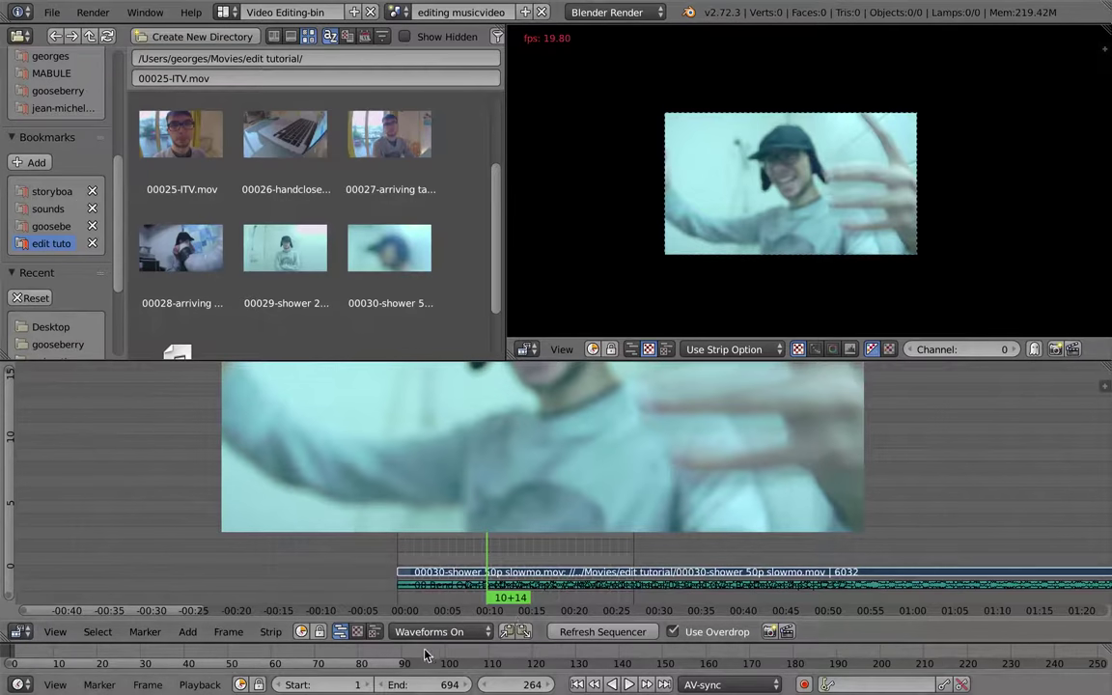
drag(434, 687, 493, 685)
scroll(557, 658, down, 18)
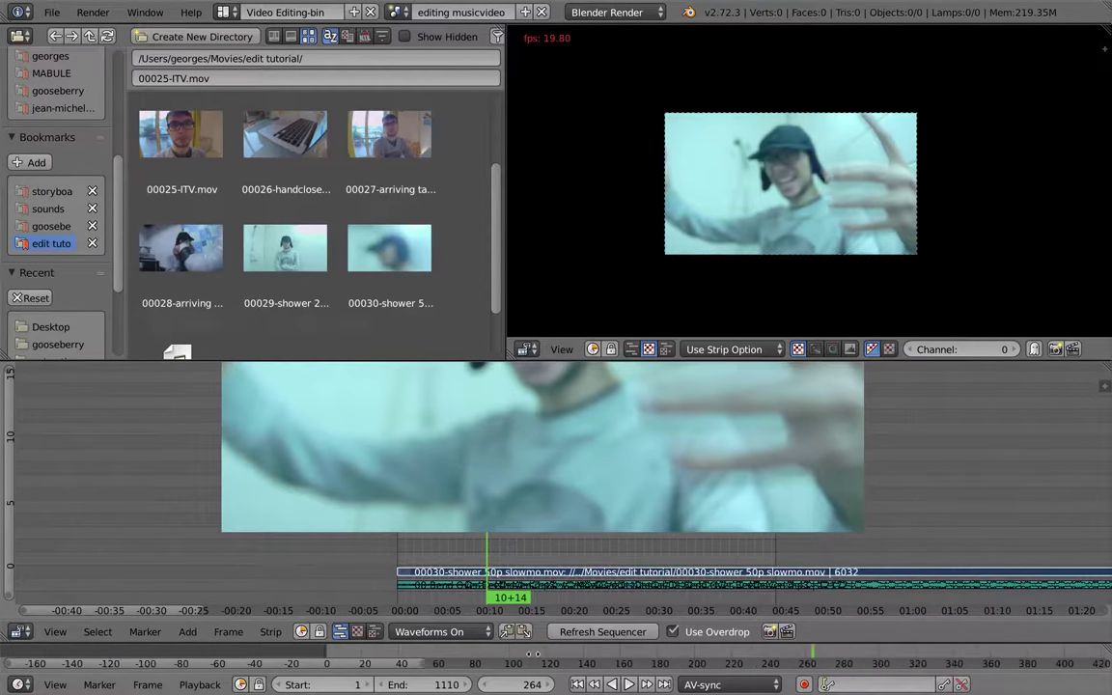
middle_drag(564, 658, 385, 652)
scroll(386, 656, down, 2)
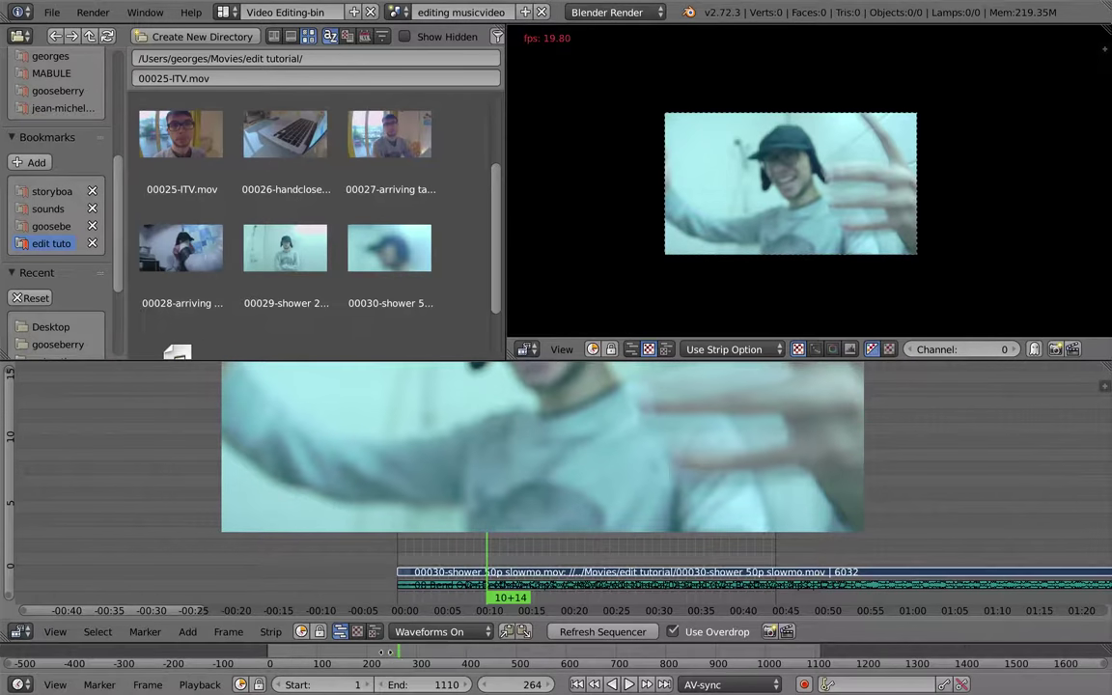
drag(439, 687, 445, 687)
click(434, 686)
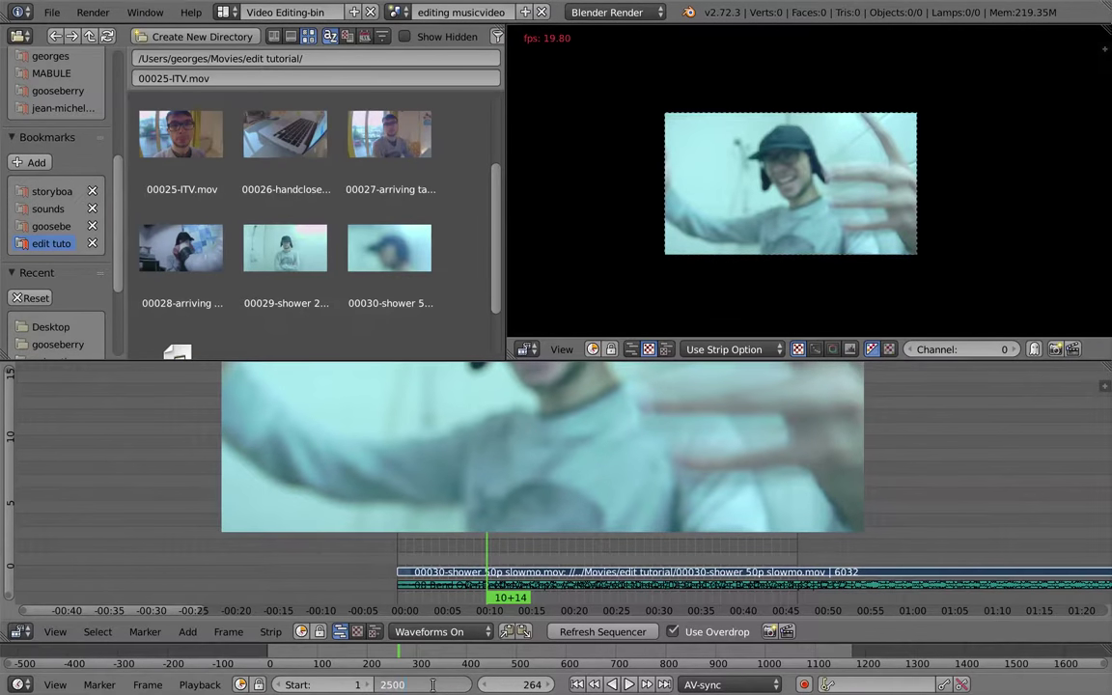
key(Return)
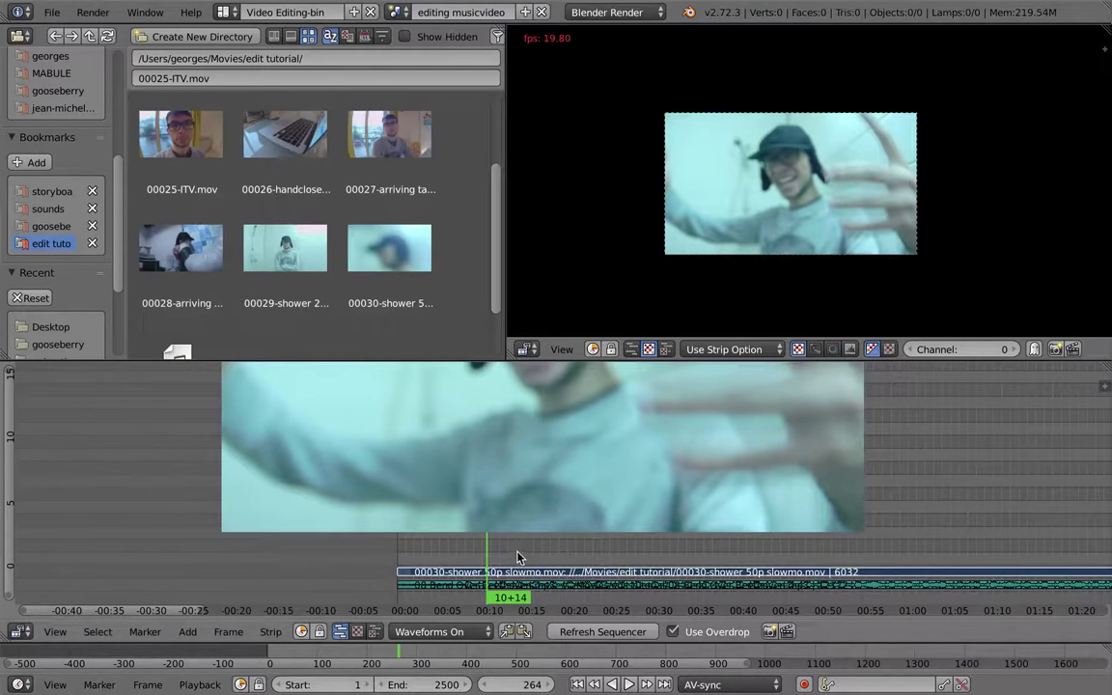
Maximize the sequencer and snap the start of the shower clip to the current frame at 10+14
key(shift+space)
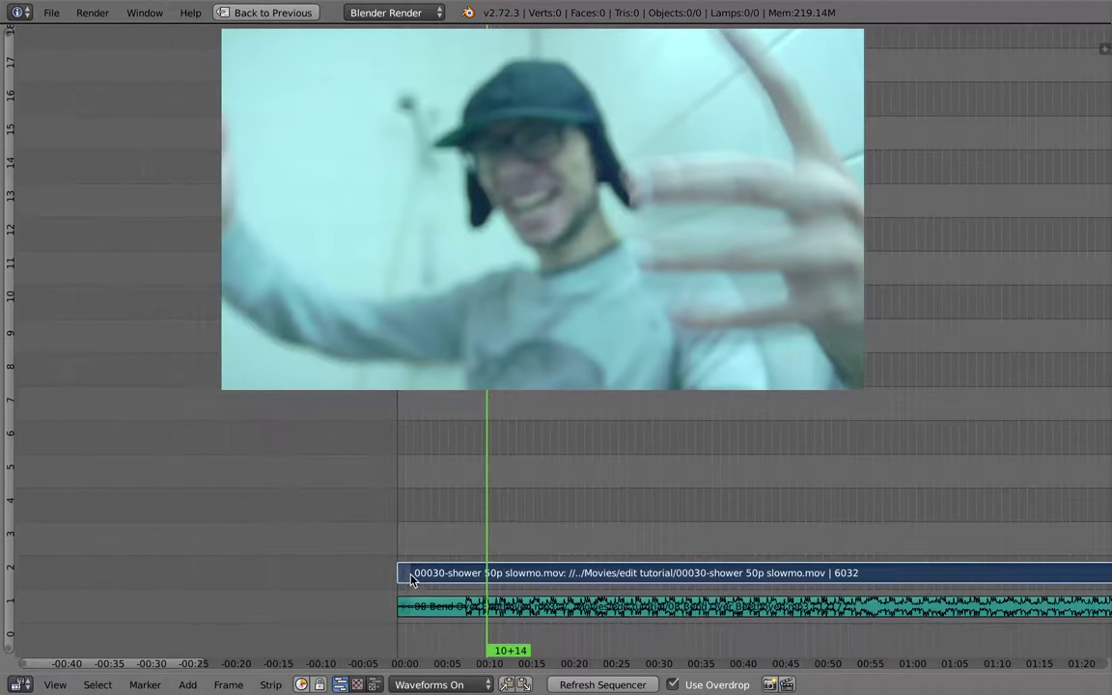
key(shift+s)
middle_drag(565, 597, 446, 471)
ctrl+middle_drag(290, 477, 554, 602)
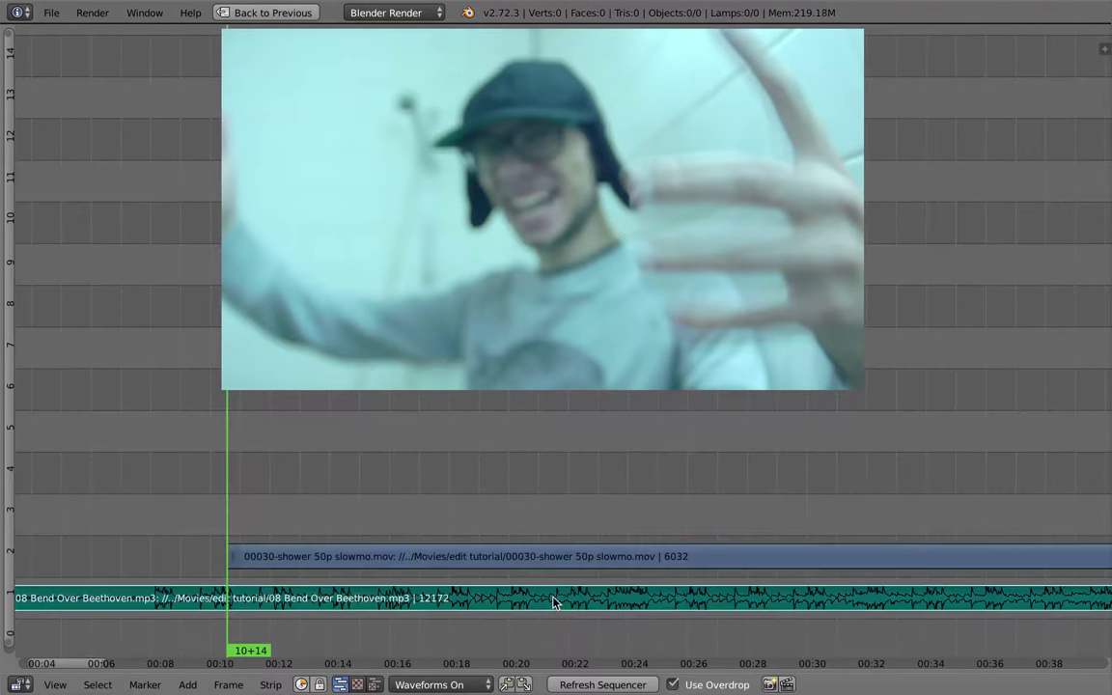
click(457, 689)
middle_drag(313, 465, 335, 462)
right_click(382, 557)
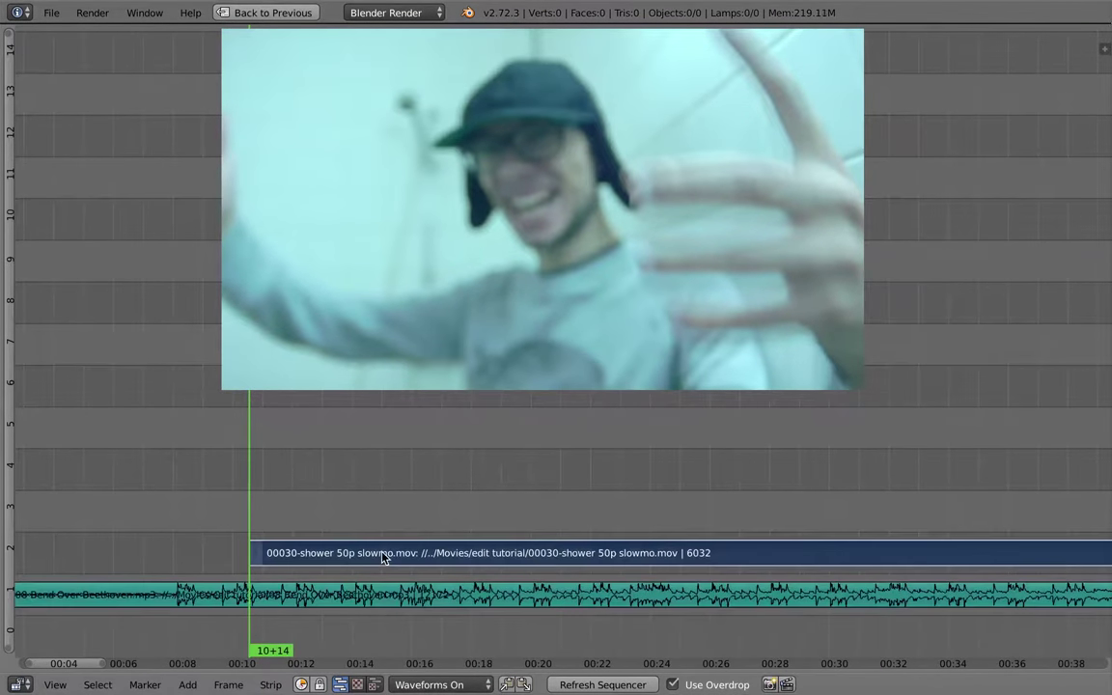
right_click(312, 600)
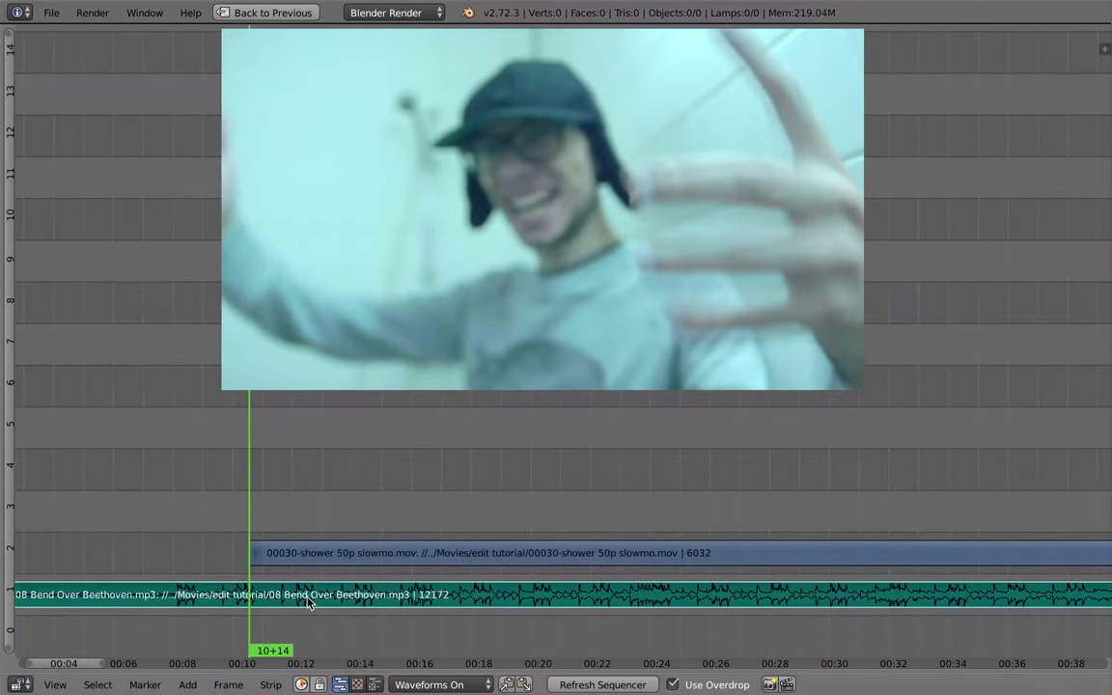
Deselect everything, move the current frame to 13+06 and cut the shower clip there
key(a)
drag(261, 514, 327, 552)
right_click(327, 551)
key(k)
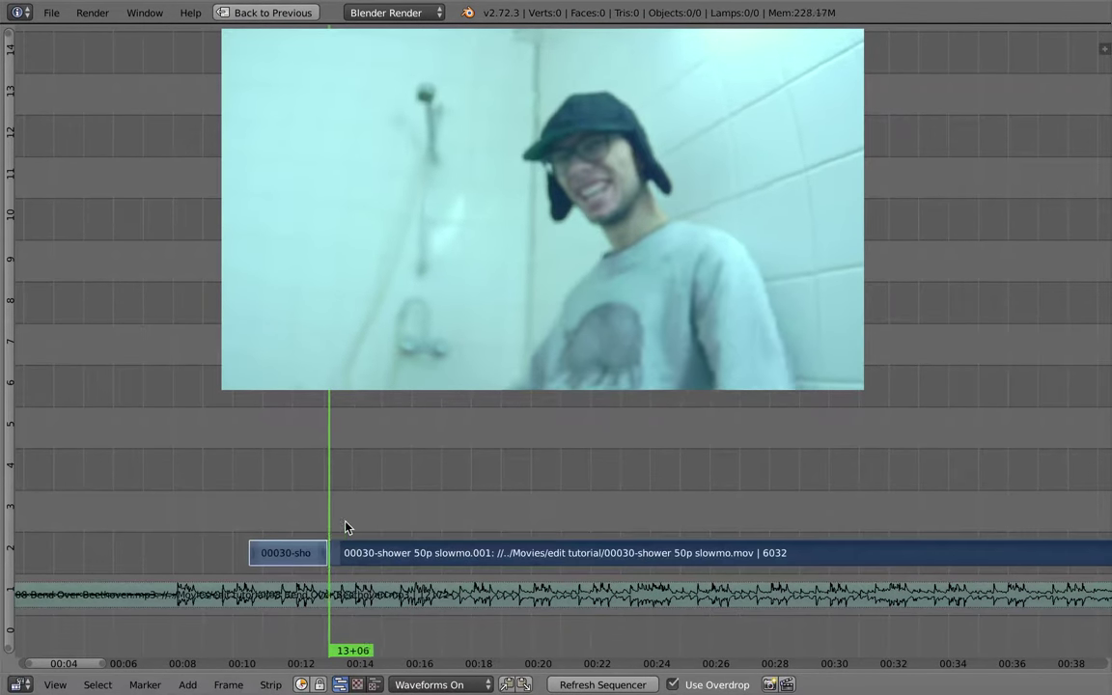
Trim the beginning of the second shower piece to frame 408 and play on from 16+21
click(347, 528)
right_click(333, 553)
key(g)
click(441, 546)
click(438, 547)
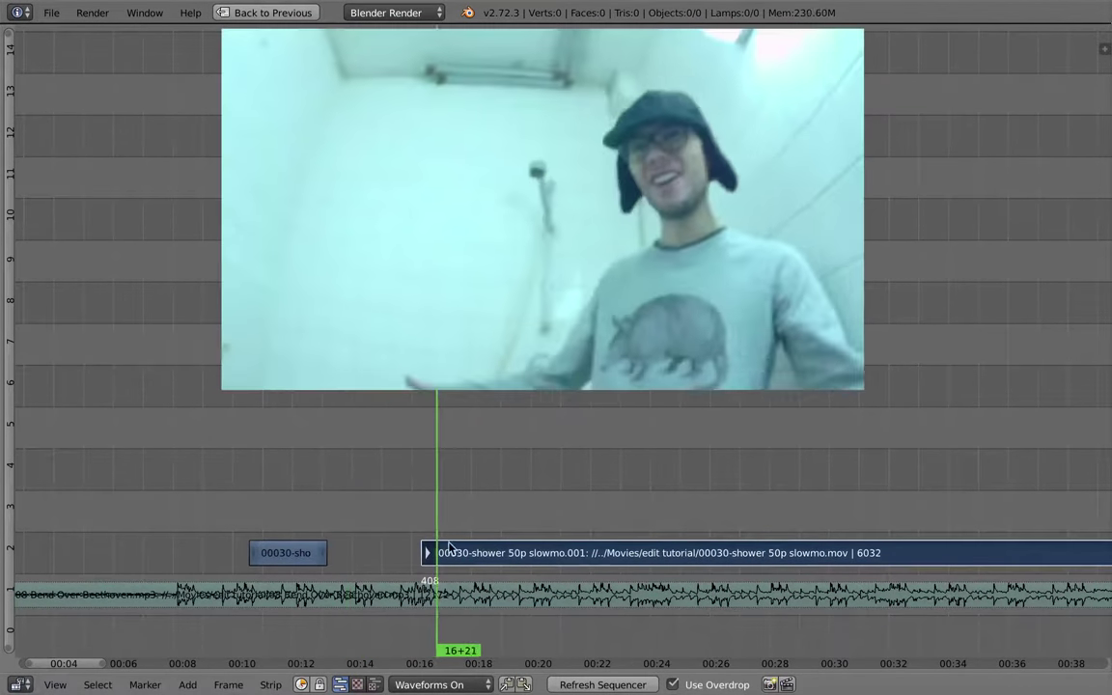
key(alt+a)
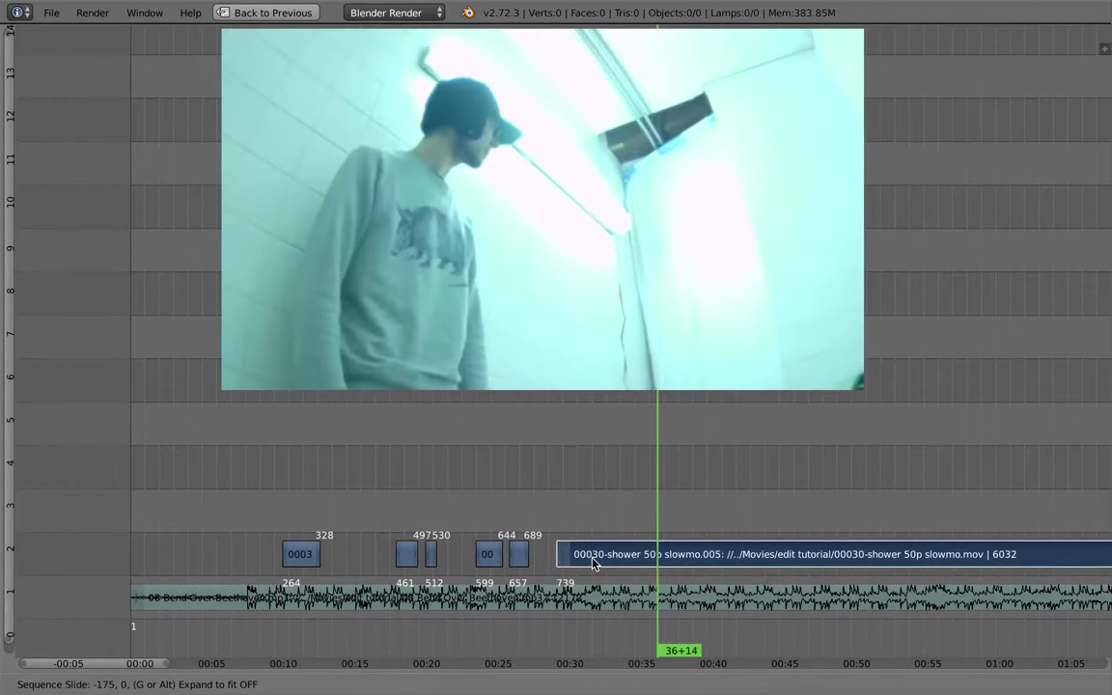
Slide the remaining shower footage left against the last short clip on channel 2 and play from that joint
click(547, 564)
click(522, 530)
key(alt+a)
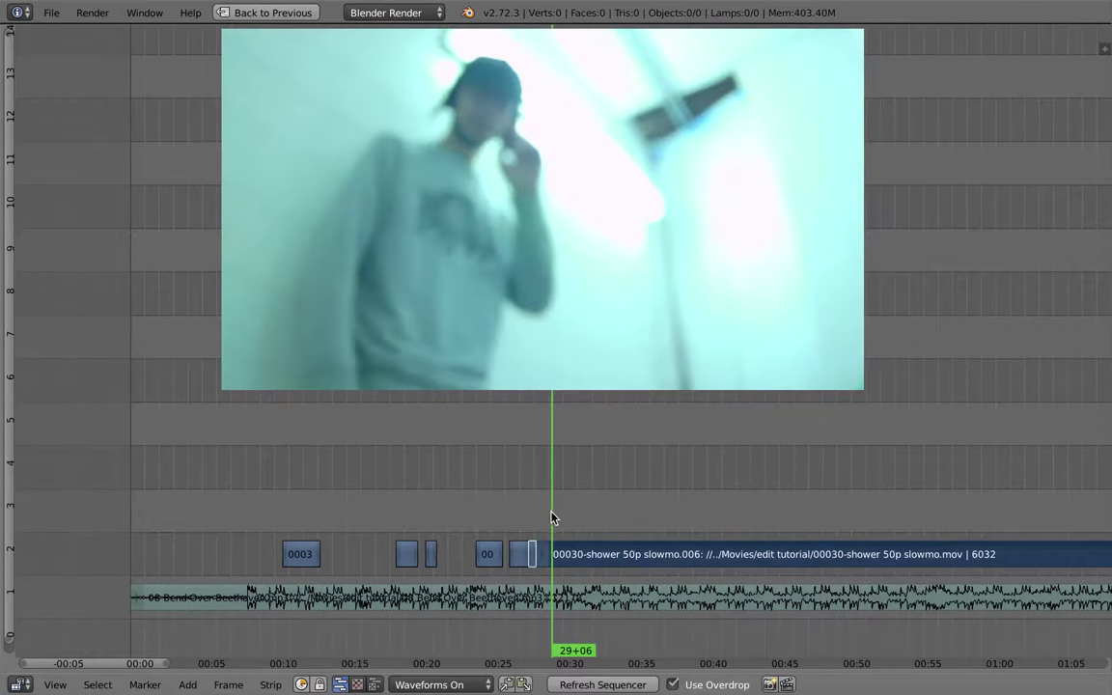
Play on, trim the beginning of the remaining footage to 43+07 and slide it back against the preceding clip
drag(555, 529, 553, 531)
key(alt+a)
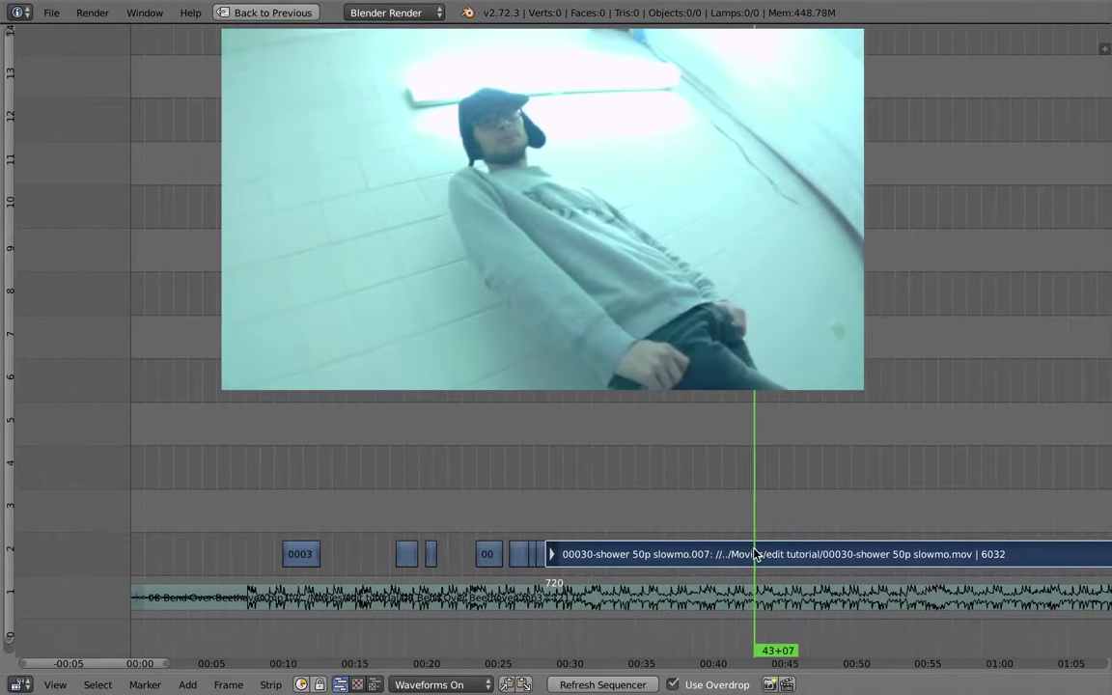
key(g)
click(571, 552)
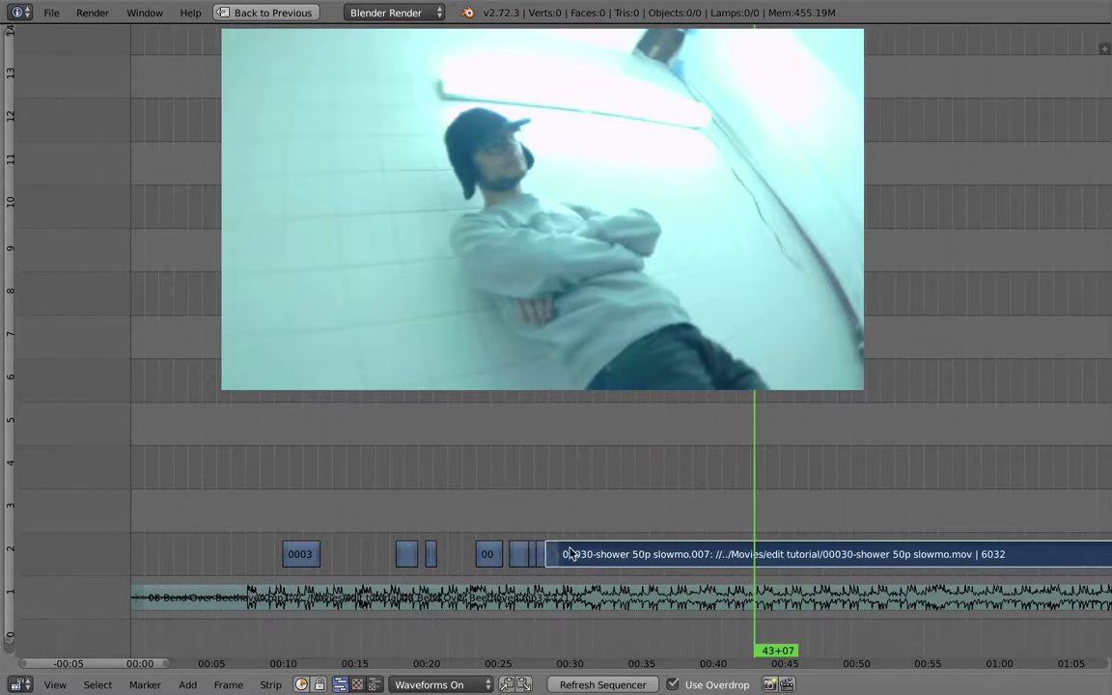
Play from the last joint, cut the footage at frame 743 and scan ahead for the next shot
click(549, 540)
key(alt+a)
drag(578, 558, 896, 513)
scroll(838, 560, down, 2)
middle_drag(838, 560, 626, 522)
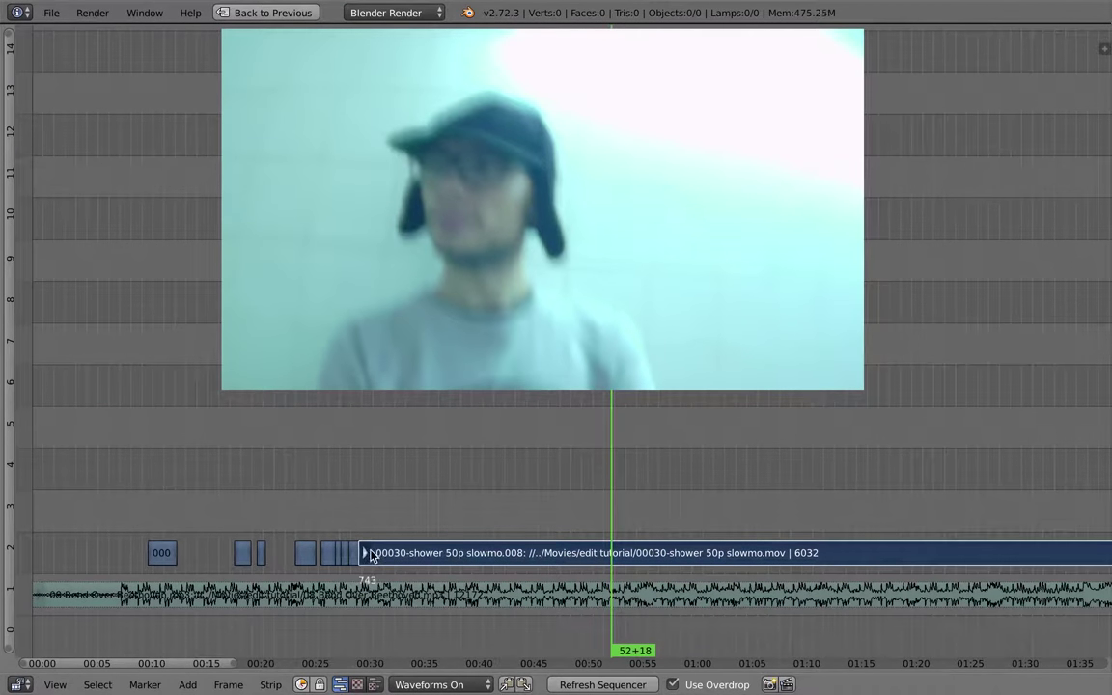
Trim the beginning of the remaining footage to 01:26+12 and slide it back against the preceding clip at frame 743
drag(628, 528, 984, 510)
key(shift+s)
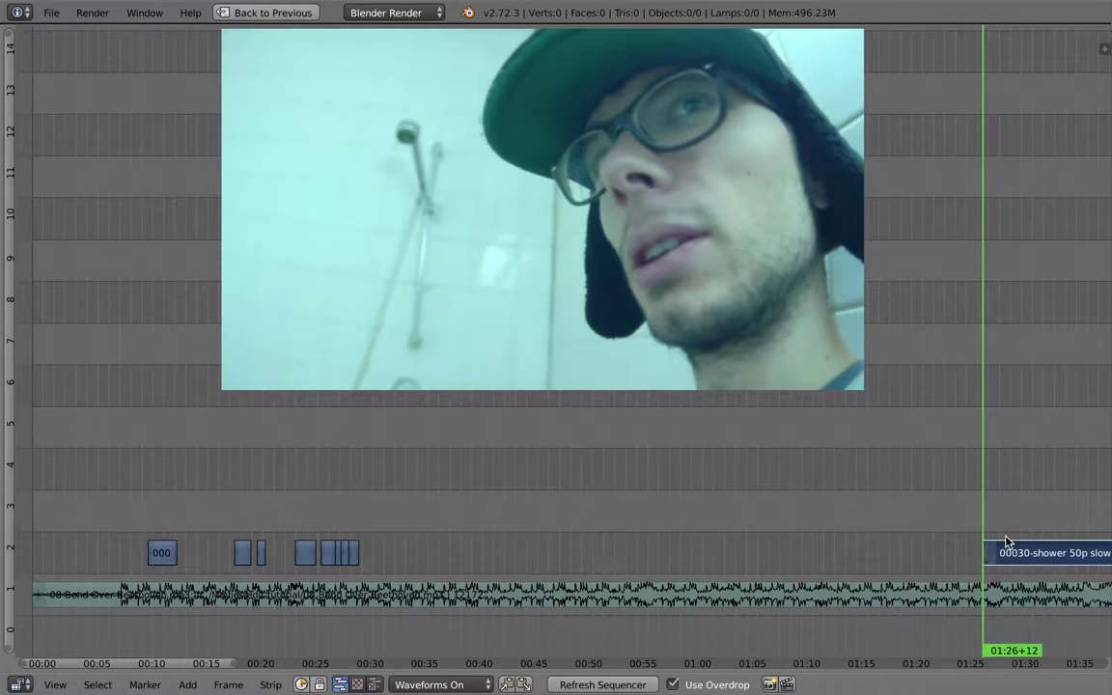
key(g)
click(398, 553)
Play the latest joint and move the remaining shower footage straight up to channel 3
click(355, 527)
ctrl+middle_drag(371, 570, 511, 555)
middle_drag(429, 498, 680, 507)
key(alt+a)
key(g)
key(y)
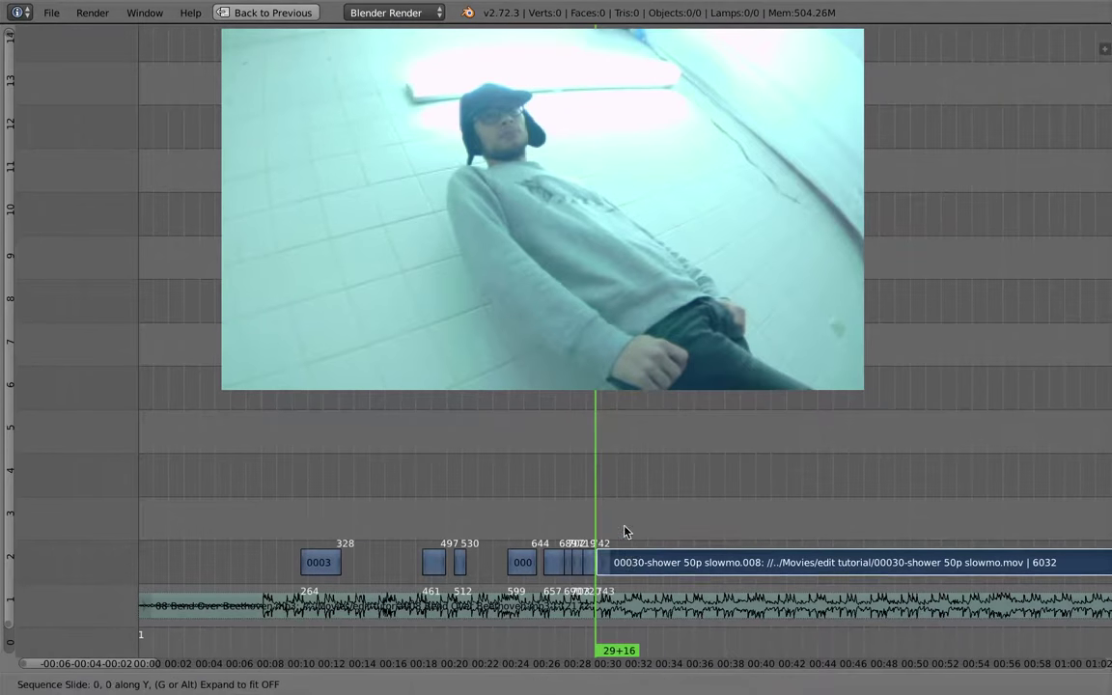
click(616, 497)
Cut the channel 3 footage after about two seconds and trim the beginning of the remainder to 34+13
drag(595, 487, 671, 491)
key(k)
key(shift+s)
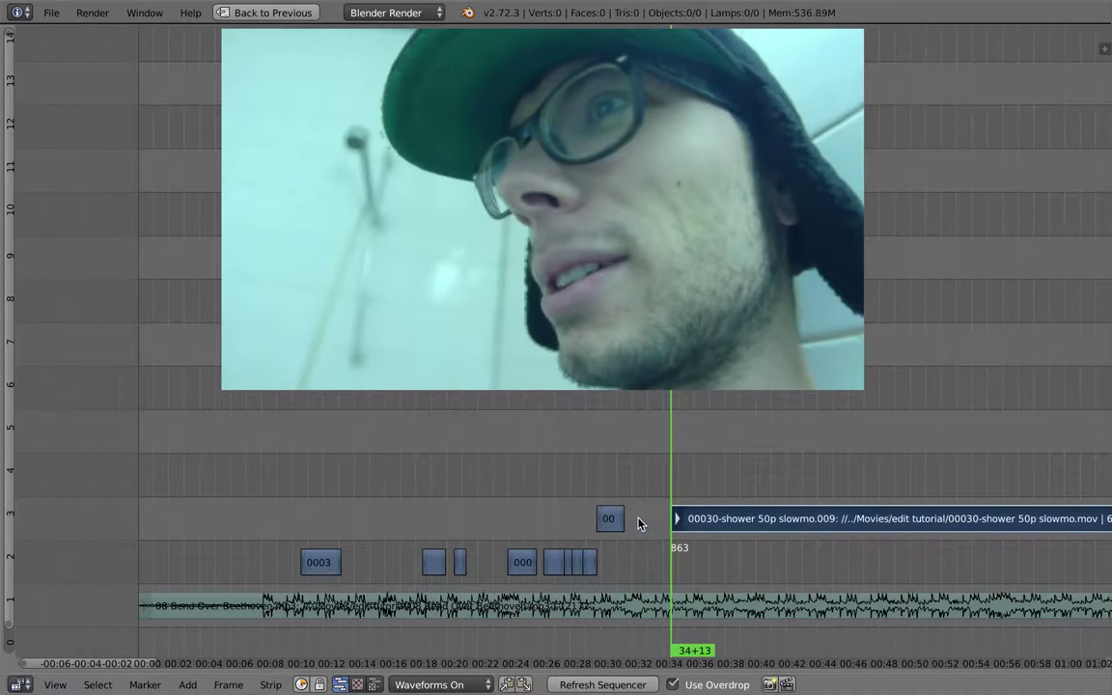
Play the close-up, cut it at 35+21 and trim the beginning of the remaining footage to 01:01+18
key(alt+a)
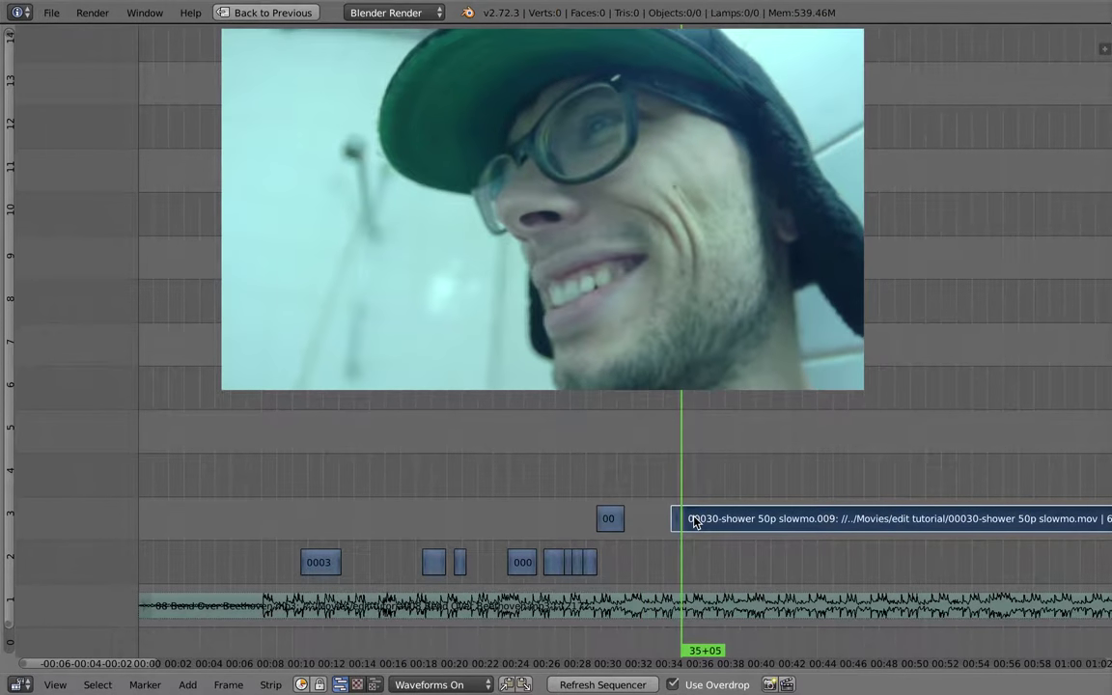
key(alt+a)
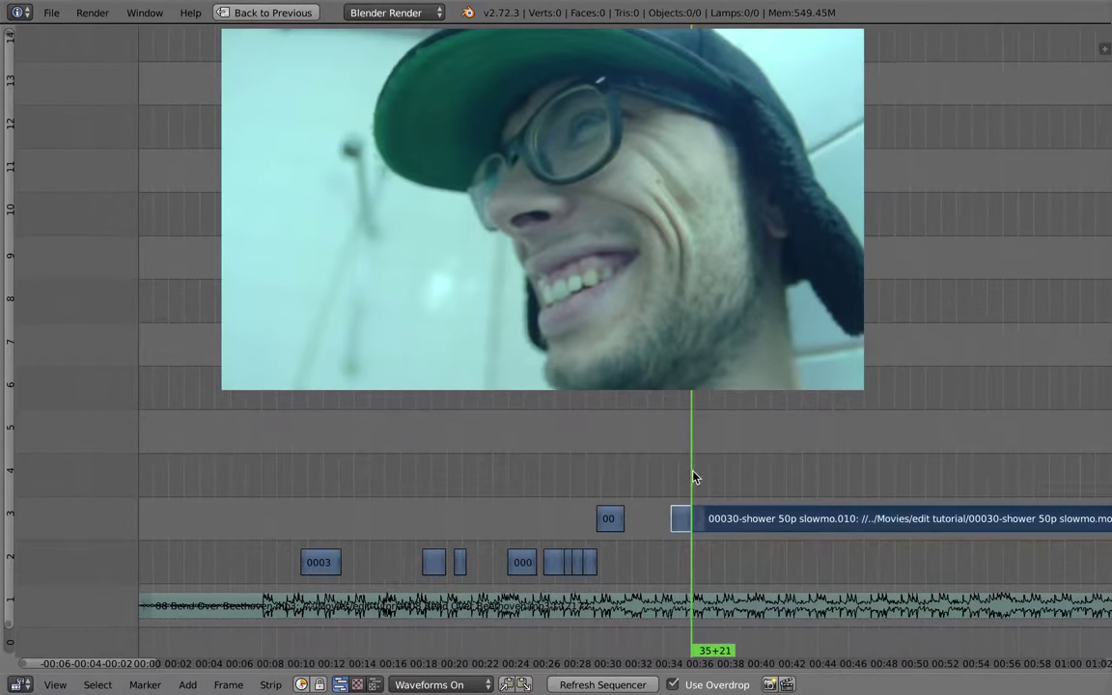
drag(693, 471, 952, 498)
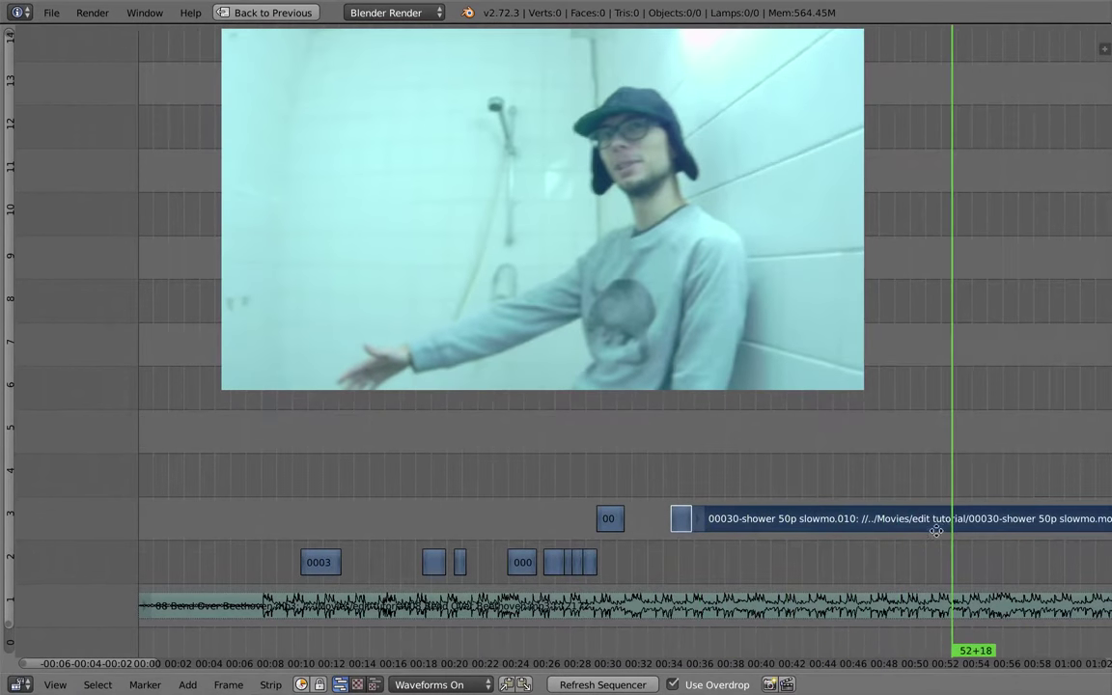
ctrl+middle_drag(937, 530, 623, 529)
drag(713, 498, 781, 504)
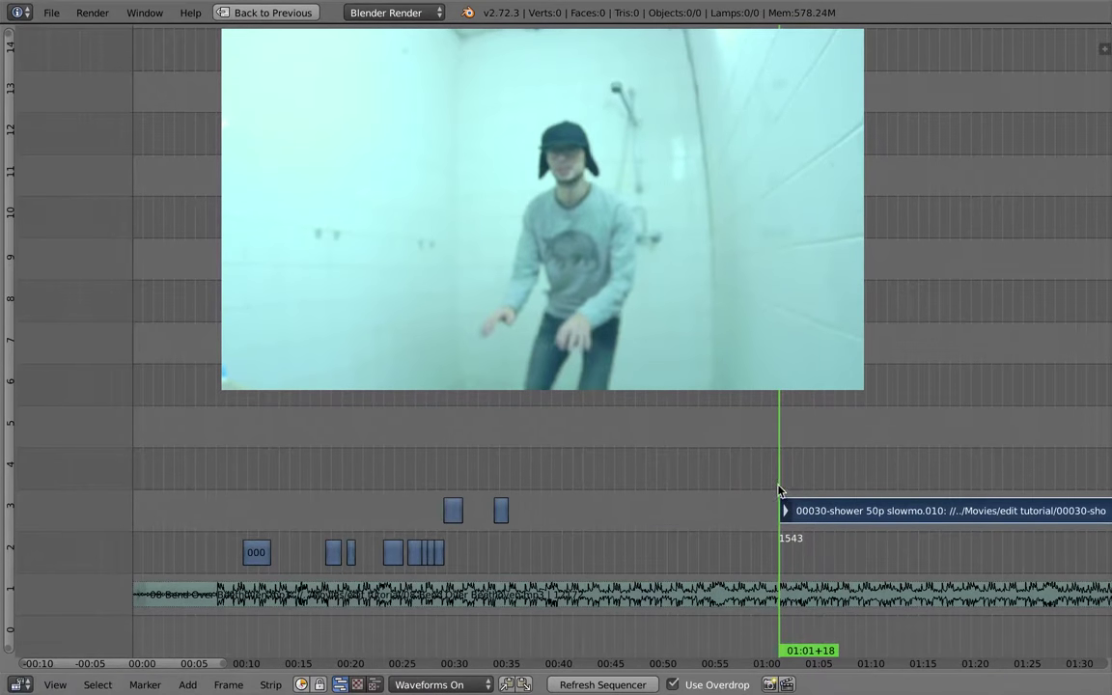
Cut the remaining footage at 01:07+09 and move the cut-off piece down to channel 2, closer to the earlier clips
drag(781, 491, 848, 528)
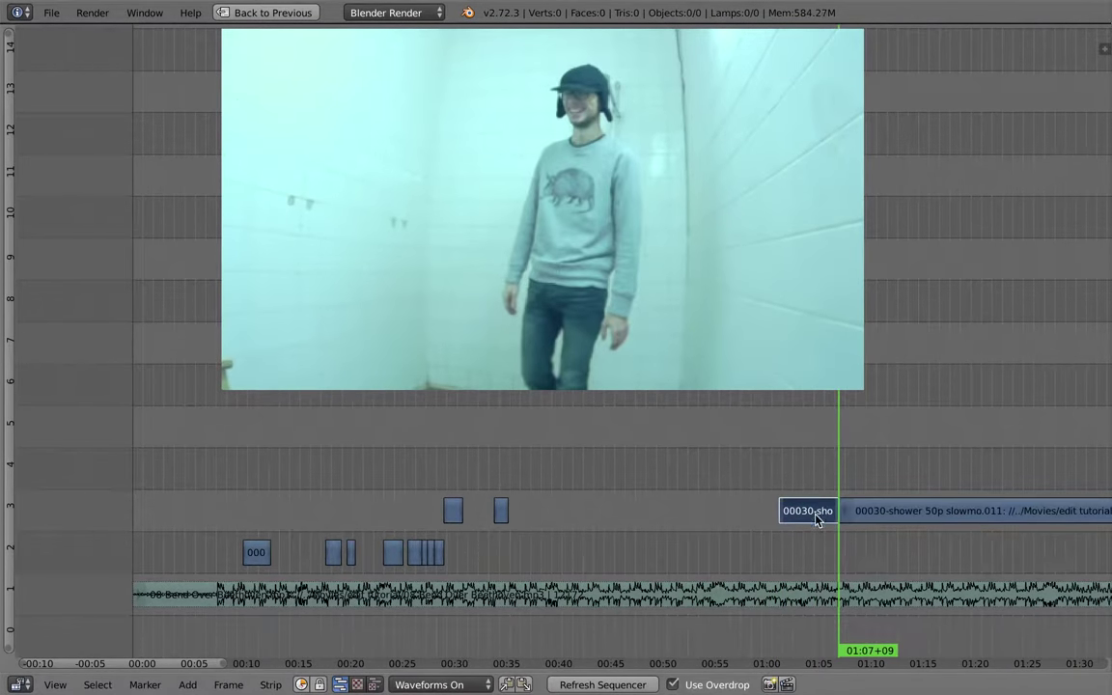
key(g)
click(487, 560)
Extend-select every clip after 12+20 and slide them left together to close the gap after the first clip
middle_drag(328, 513, 423, 511)
ctrl+middle_drag(471, 507, 448, 568)
click(349, 541)
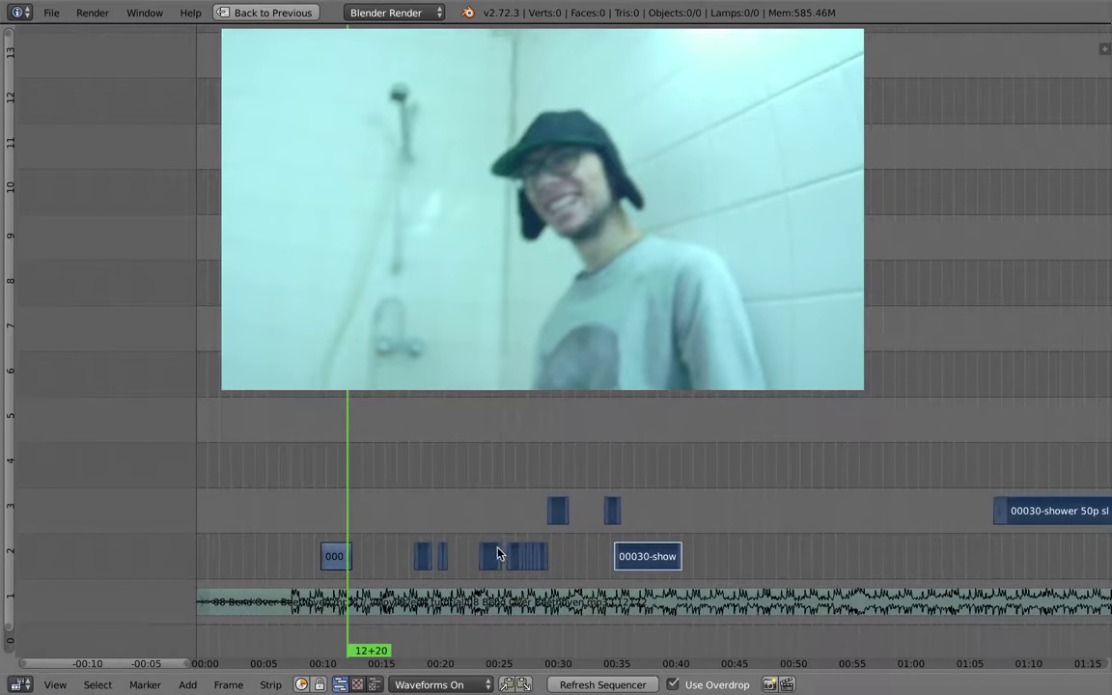
key(e)
click(341, 548)
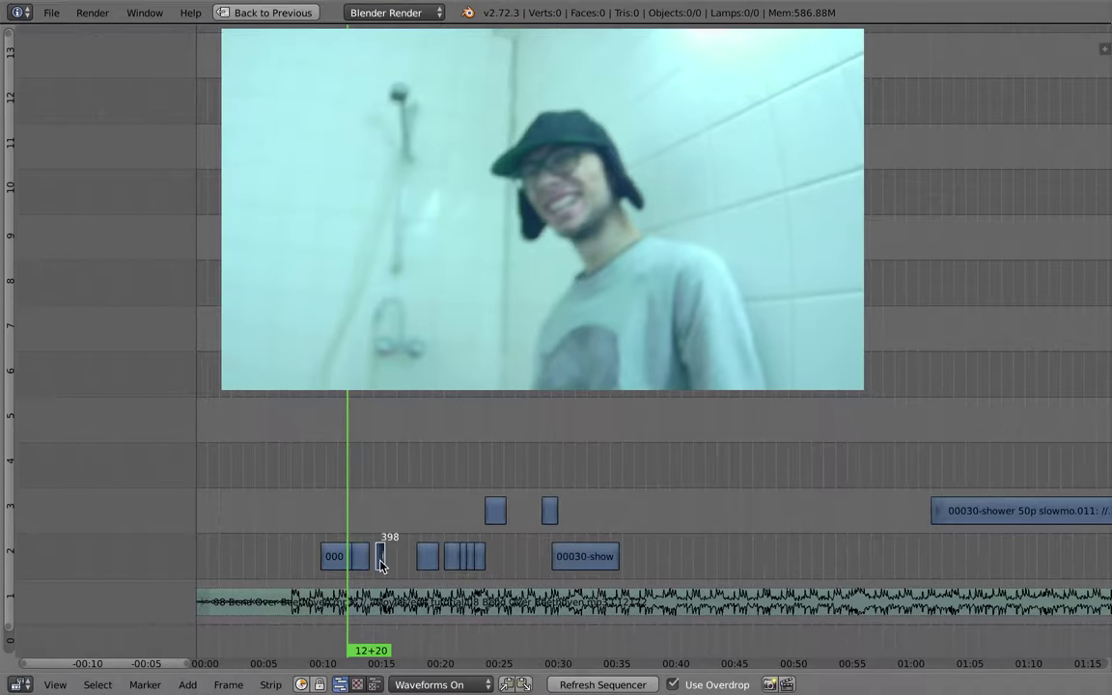
Move the close-up clip on channel 3 left to frame 365 and start the short channel 2 clip at frame 395
key(g)
right_click(389, 567)
ctrl+middle_drag(388, 561, 417, 540)
middle_drag(396, 523, 456, 480)
drag(433, 477, 755, 449)
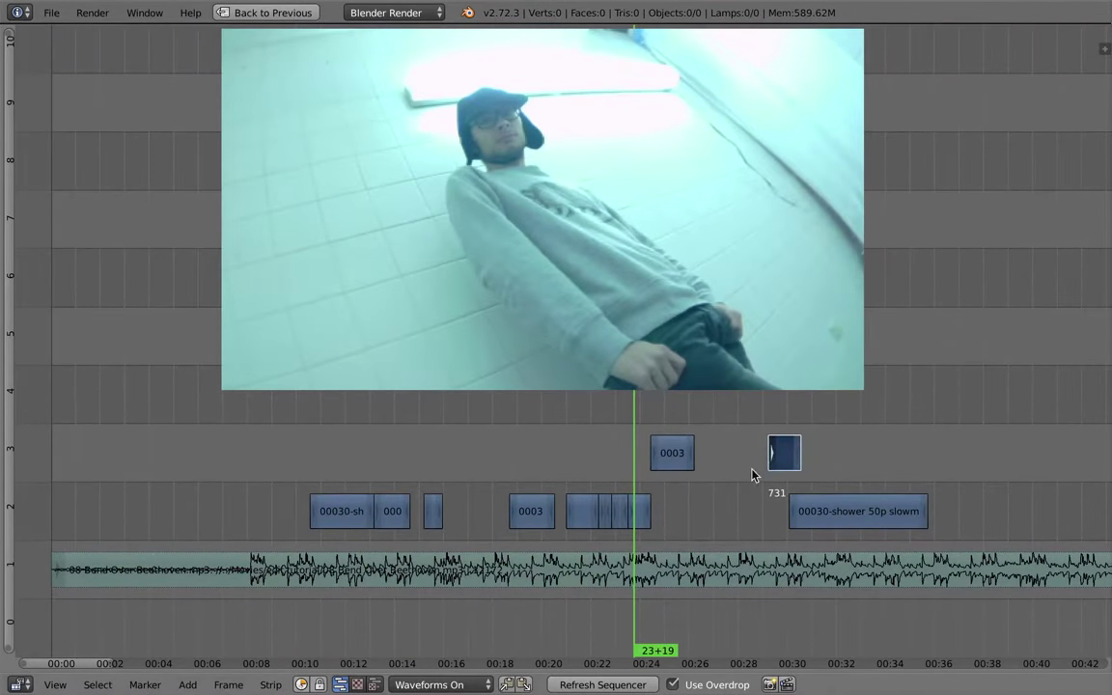
key(g)
right_click(414, 488)
right_drag(784, 470, 447, 507)
click(418, 475)
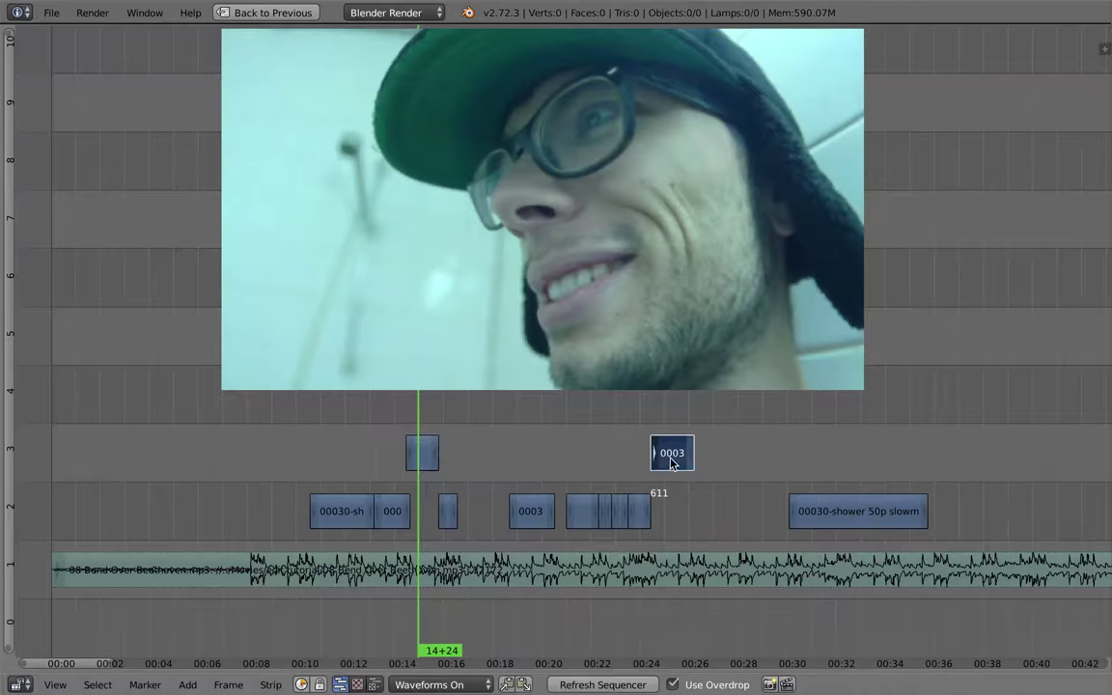
Move the other channel 3 clip left to frame 413, then box-select the middle channel 2 clips and slide them to frame 453
right_drag(673, 463, 471, 469)
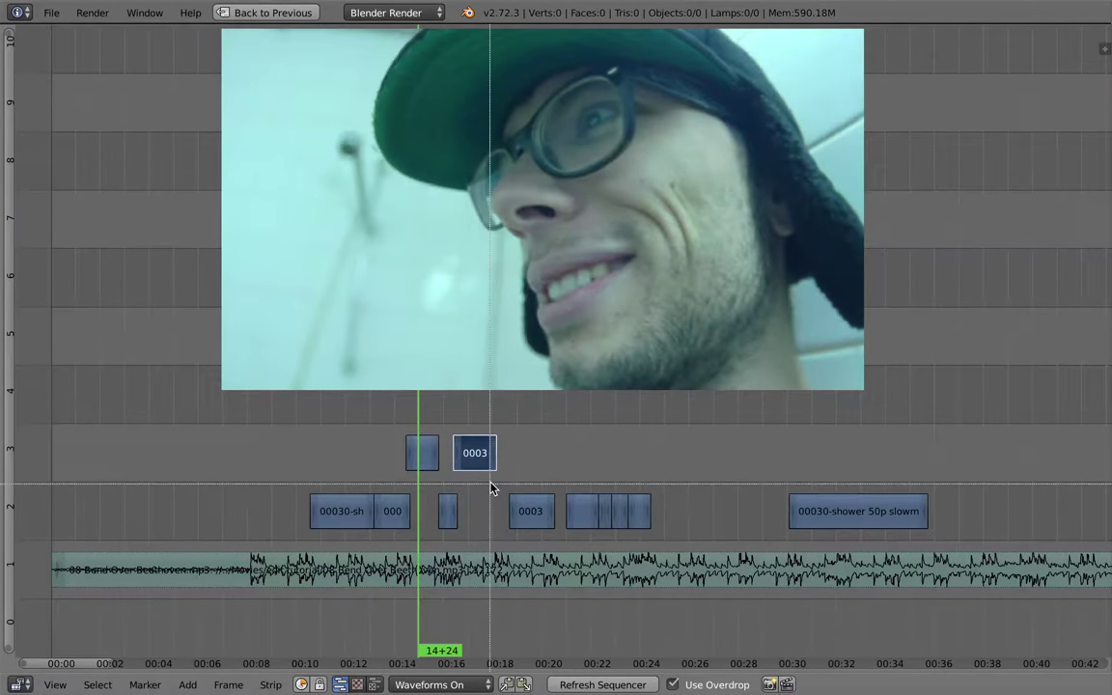
key(Escape)
key(a)
key(b)
drag(503, 486, 657, 527)
key(g)
click(639, 529)
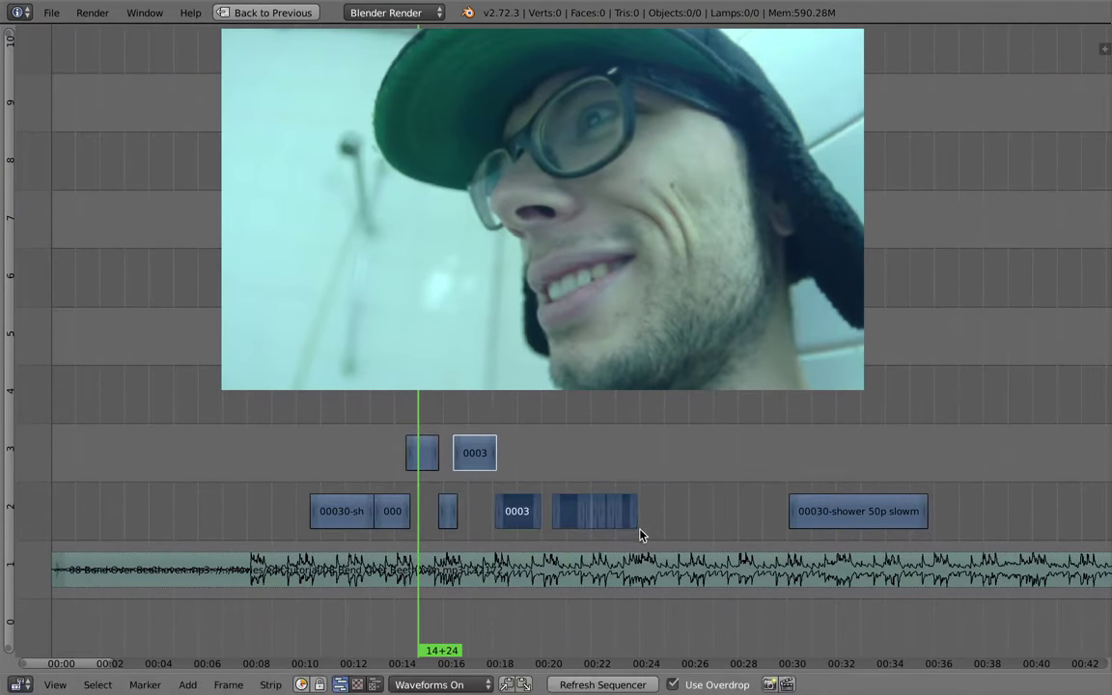
Move the four short adjoining clips up to channel 3 and butt the long shower clip against the channel 2 clip ending at frame 498
drag(823, 499, 681, 492)
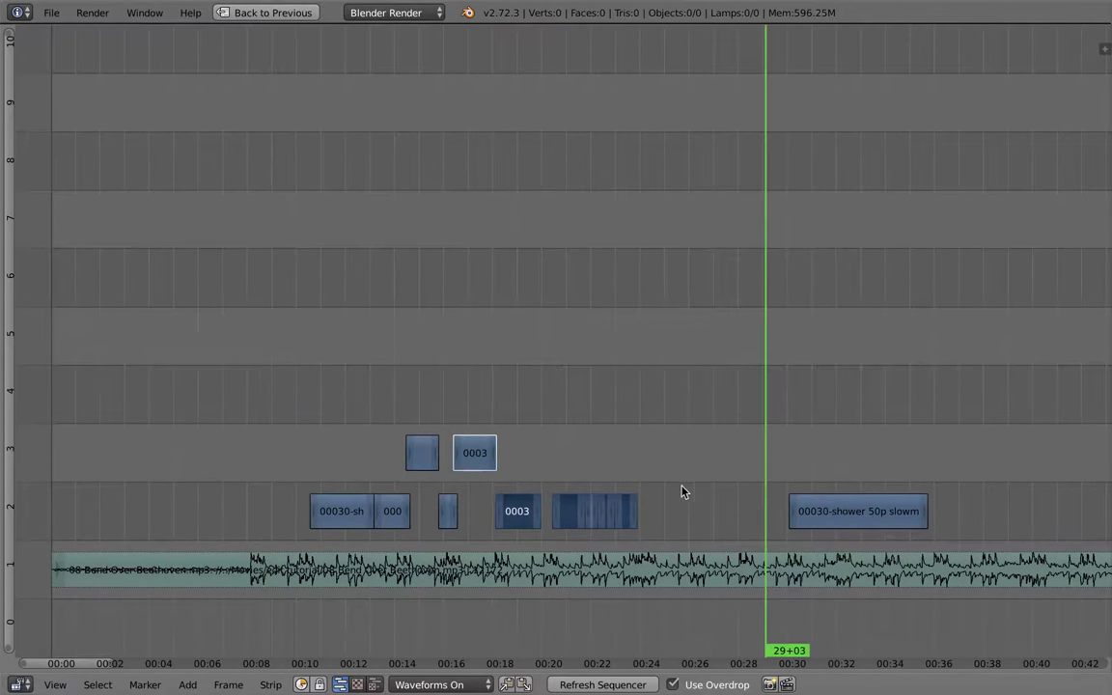
key(g)
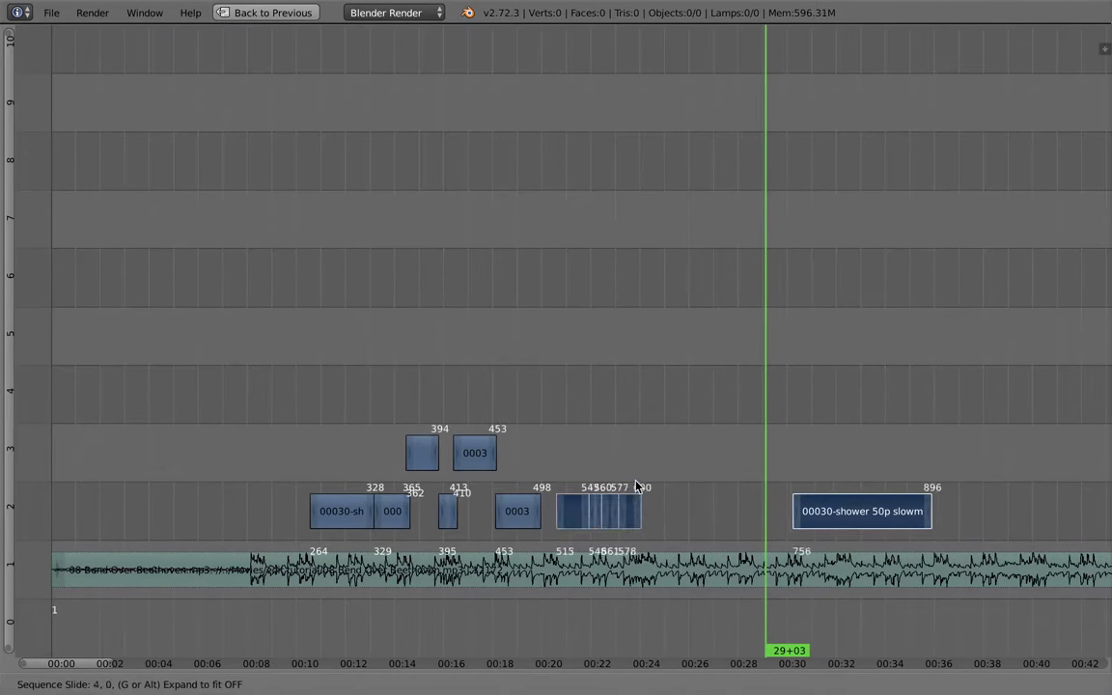
click(637, 456)
key(g)
click(560, 512)
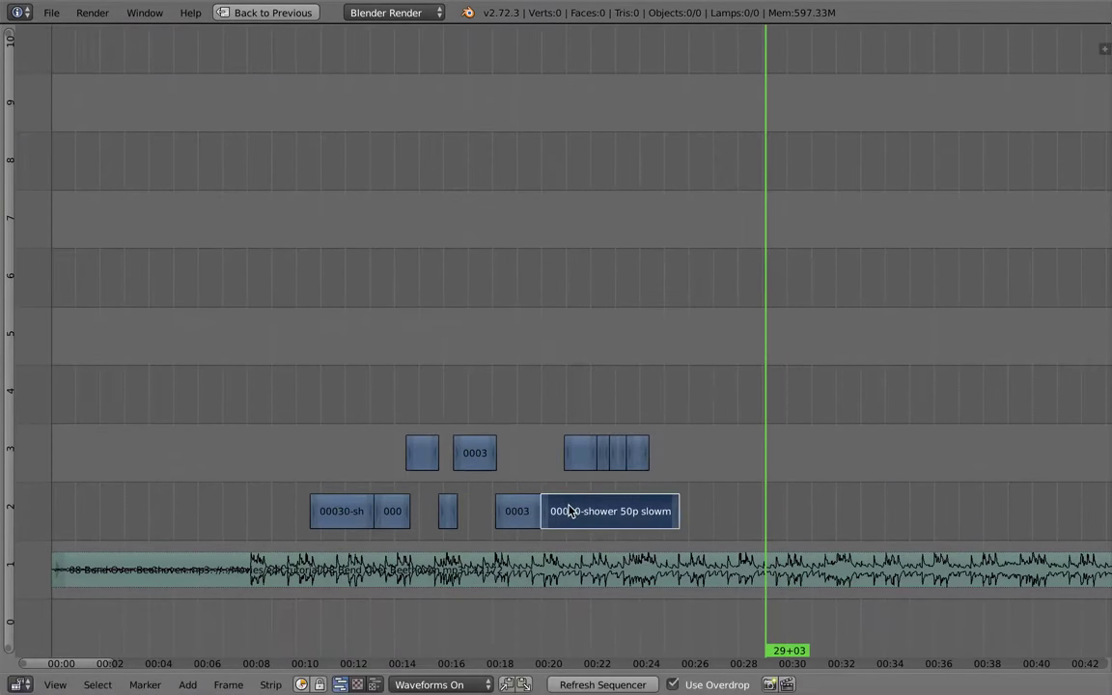
Set the current frame to 8+00 and slide the music strip right about two seconds, aligning its beat with the first clip
drag(515, 461, 248, 447)
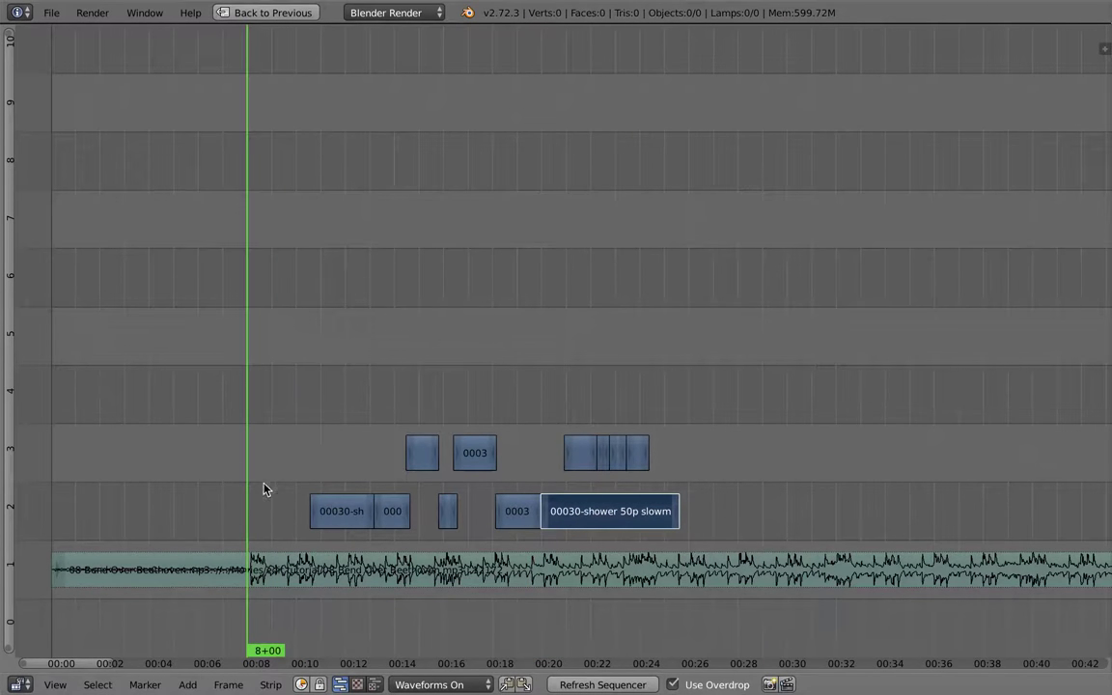
right_click(320, 576)
key(g)
click(377, 574)
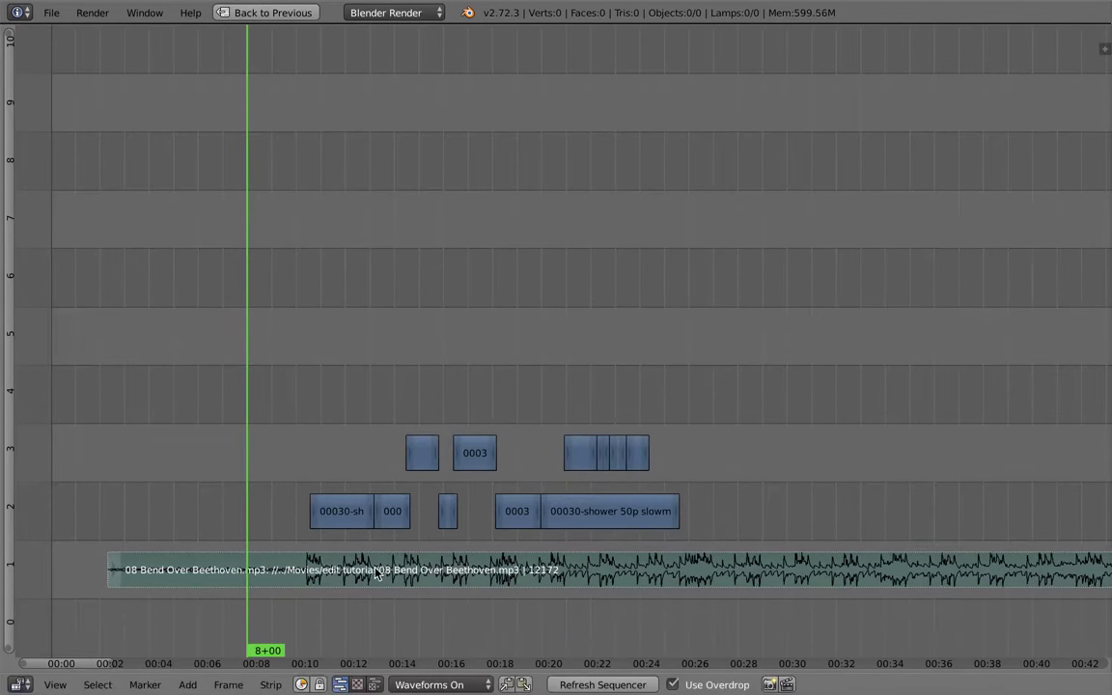
Play the arranged clips against the music to check their timing, and return the playhead to just before the first clip
right_click(348, 560)
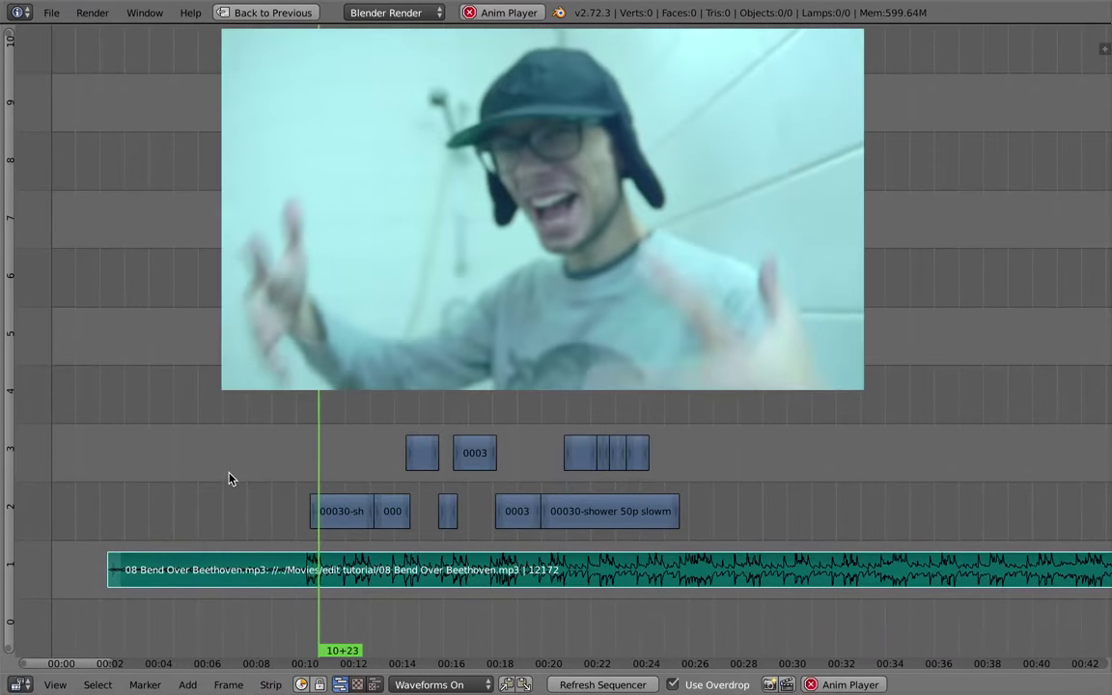
middle_drag(242, 527, 203, 550)
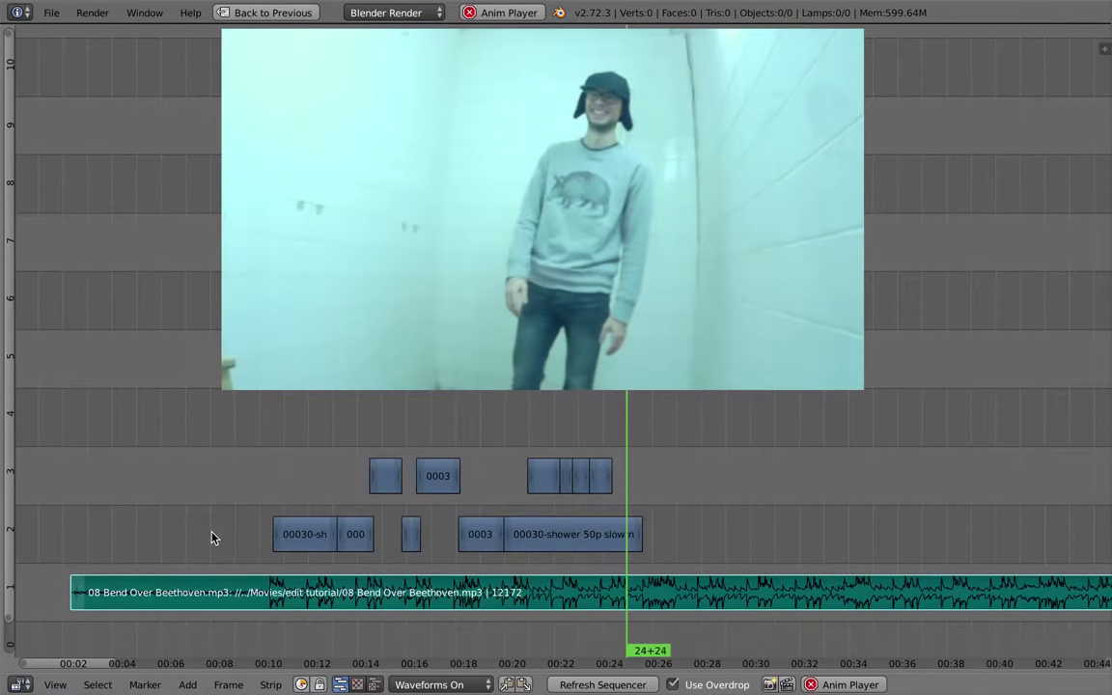
key(Escape)
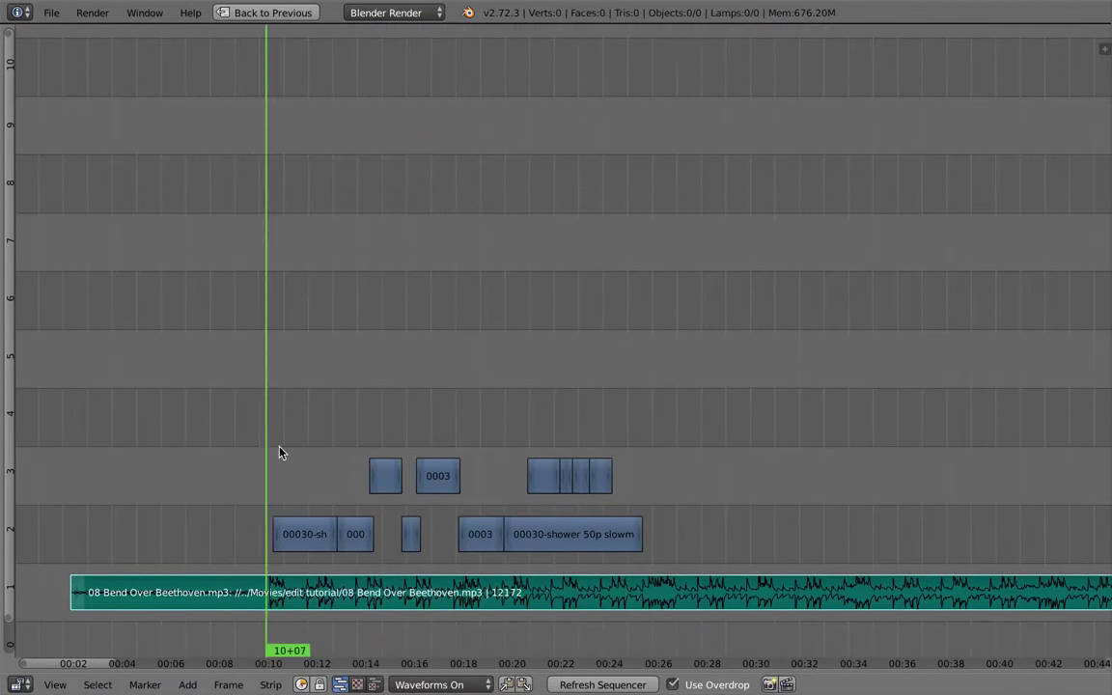
mouse_move(258, 484)
mouse_down()
mouse_move(298, 480)
mouse_move(255, 486)
mouse_up()
middle_drag(290, 500, 310, 468)
scroll(290, 473, down, 2)
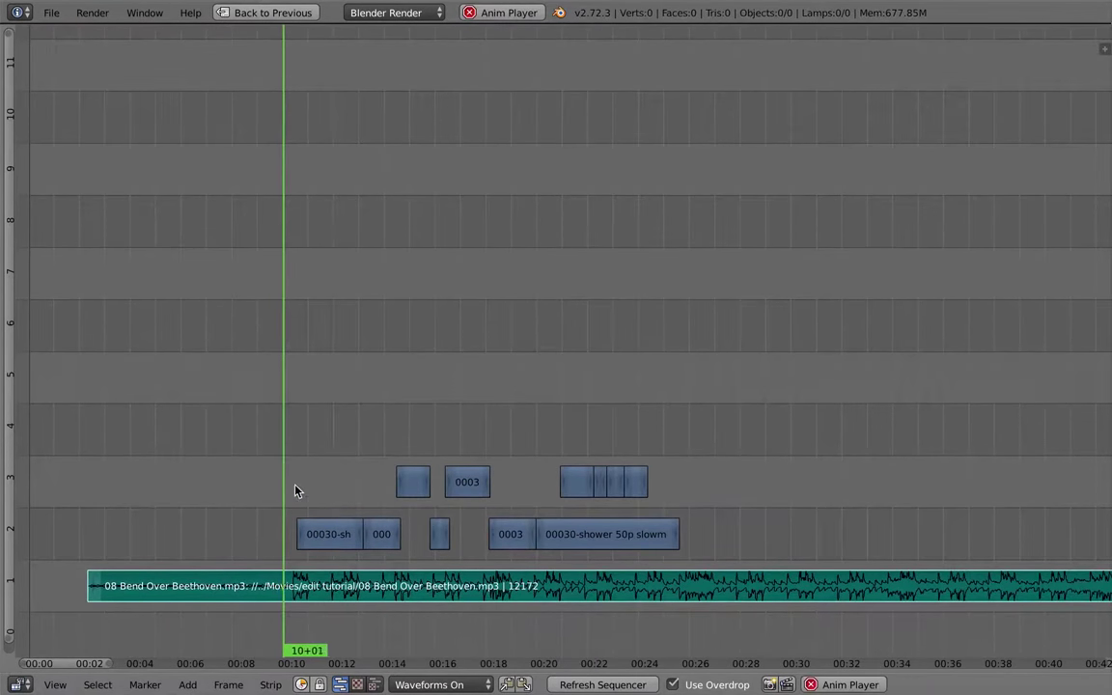
Cut the first channel 2 clip at 11+09, slip the first part's footage by 35 frames, and preview the result
key(alt+a)
right_click(331, 538)
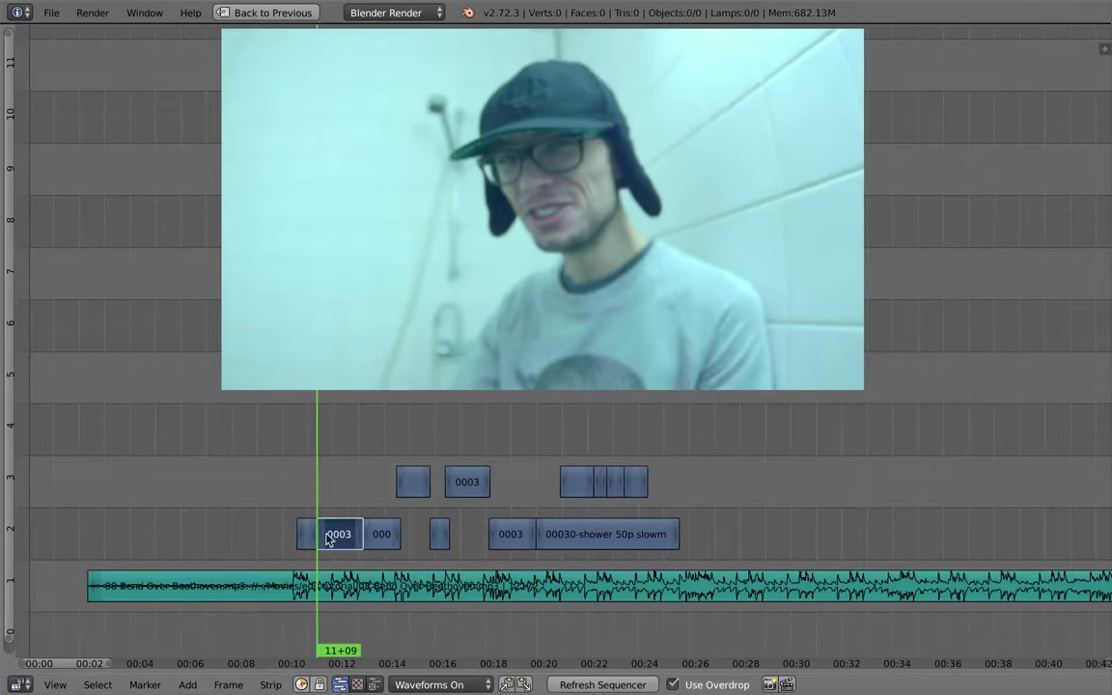
click(309, 525)
key(s)
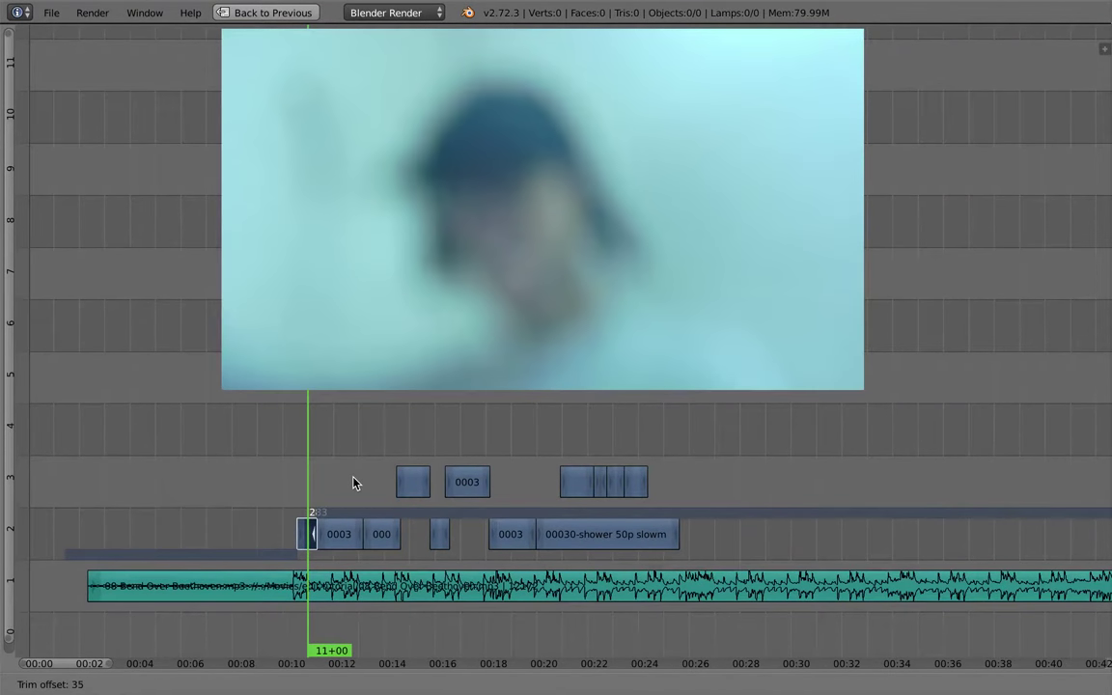
click(354, 478)
click(293, 488)
key(alt+a)
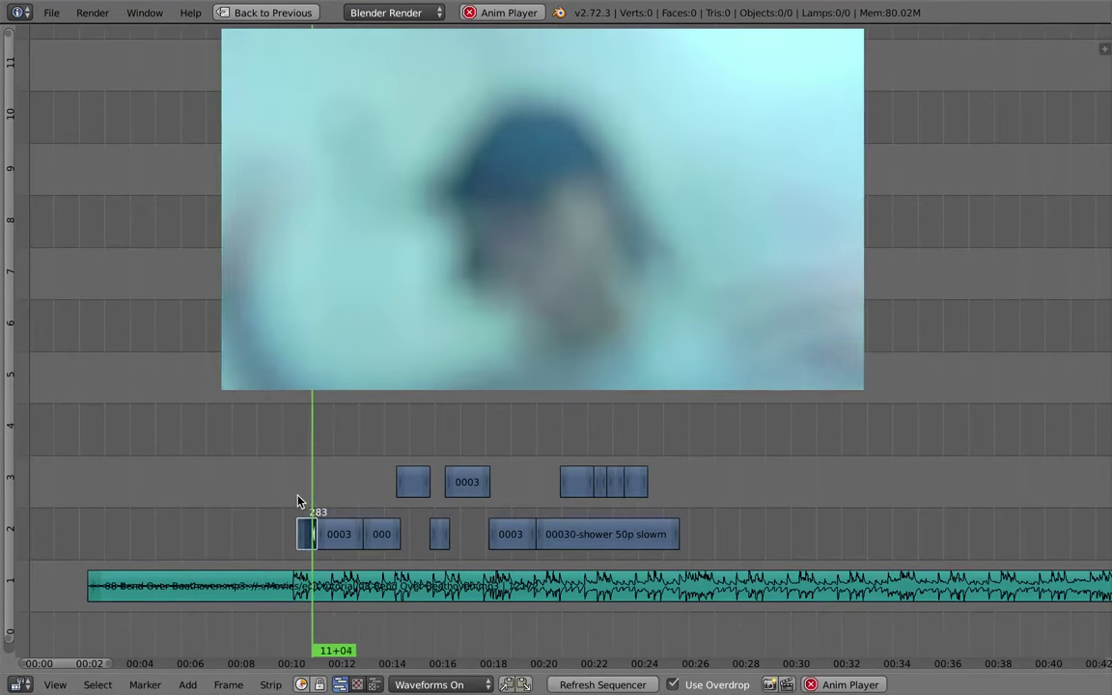
key(Escape)
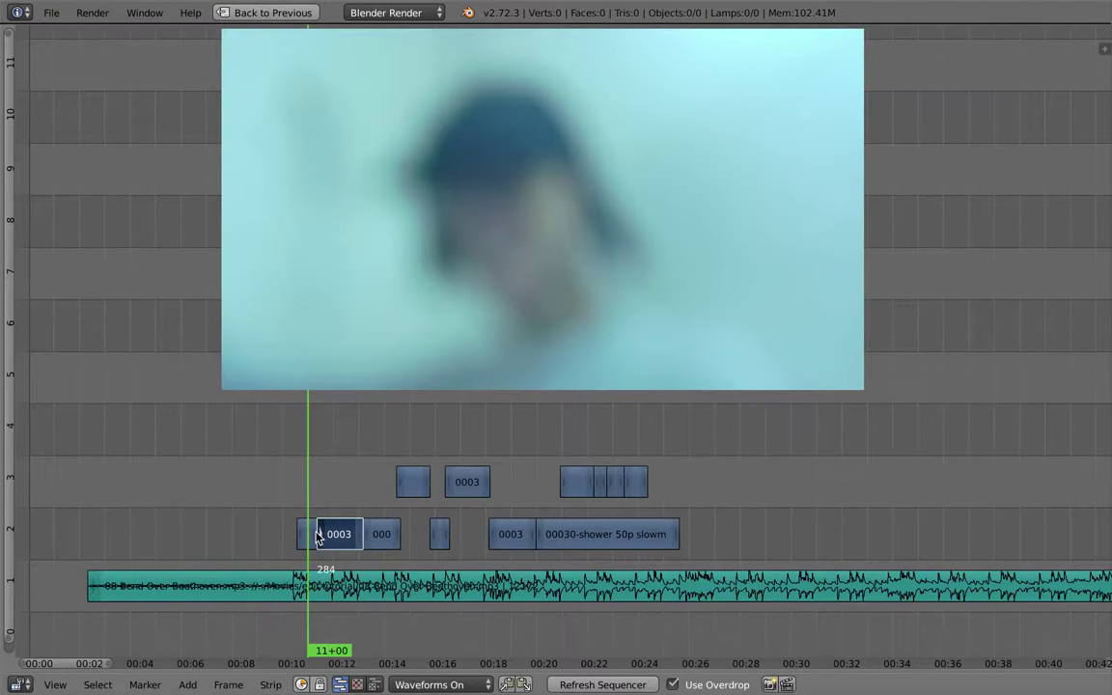
Move the first cut on channel 2 earlier to frame 279, and split the following clip at frame 300 during playback
key(g)
click(315, 546)
key(alt+a)
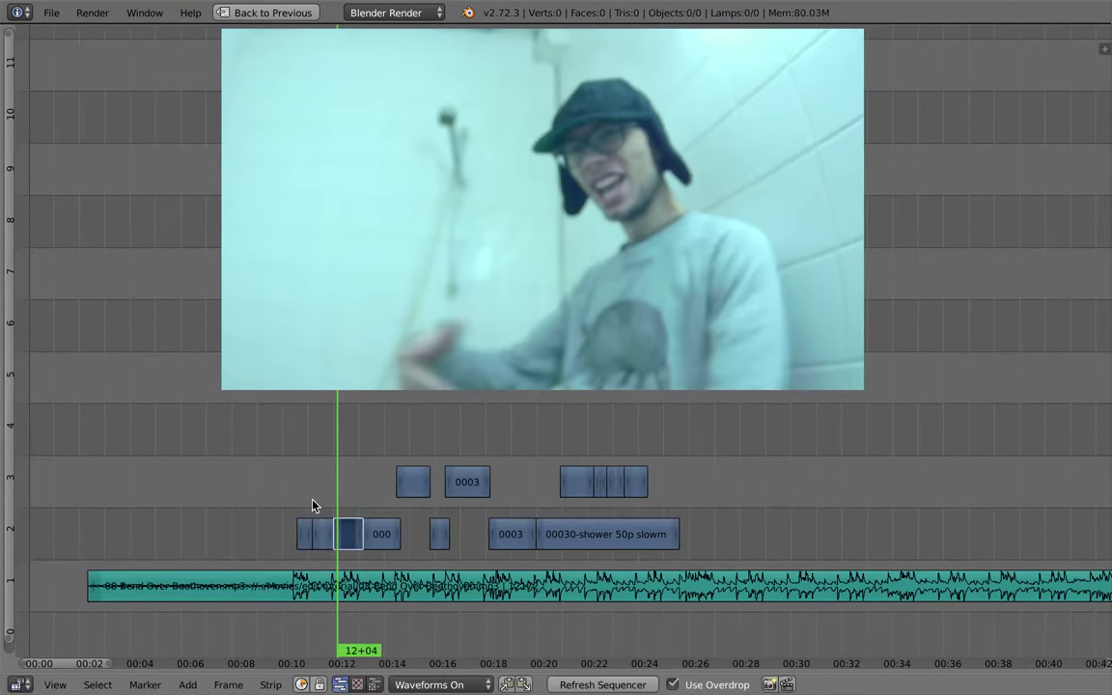
key(alt+a)
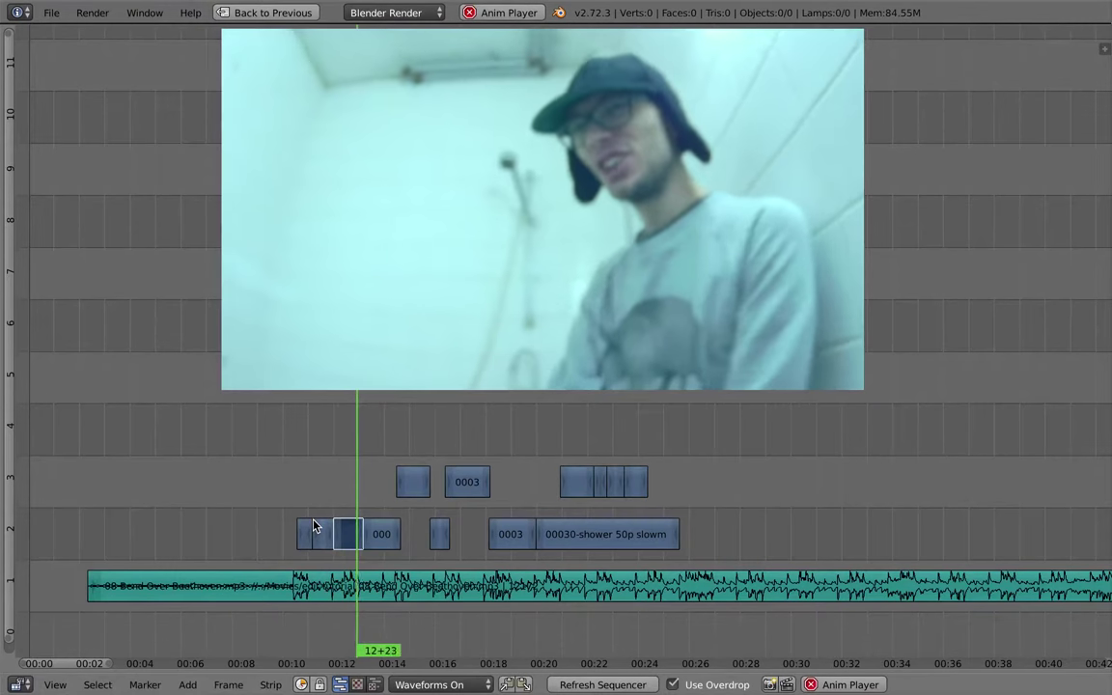
key(alt+a)
Move the edit point between the clip starting at frame 300 and its right neighbour to frame 316, and play it back
right_click(366, 535)
shift+right_click(361, 534)
key(g)
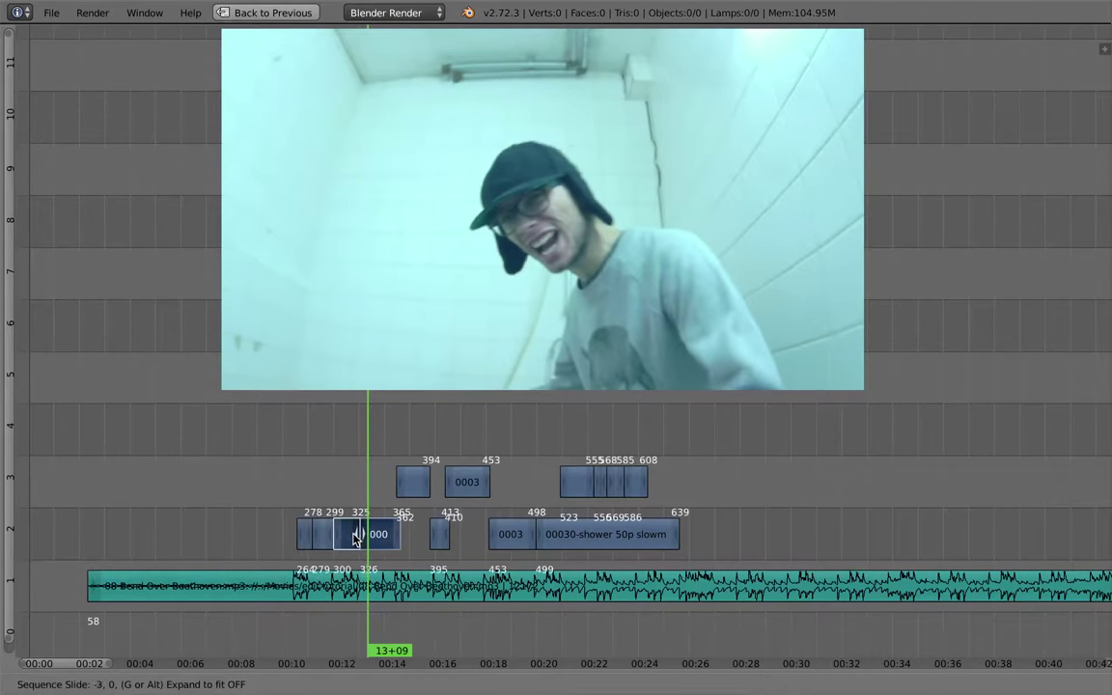
click(345, 529)
click(340, 500)
key(alt+a)
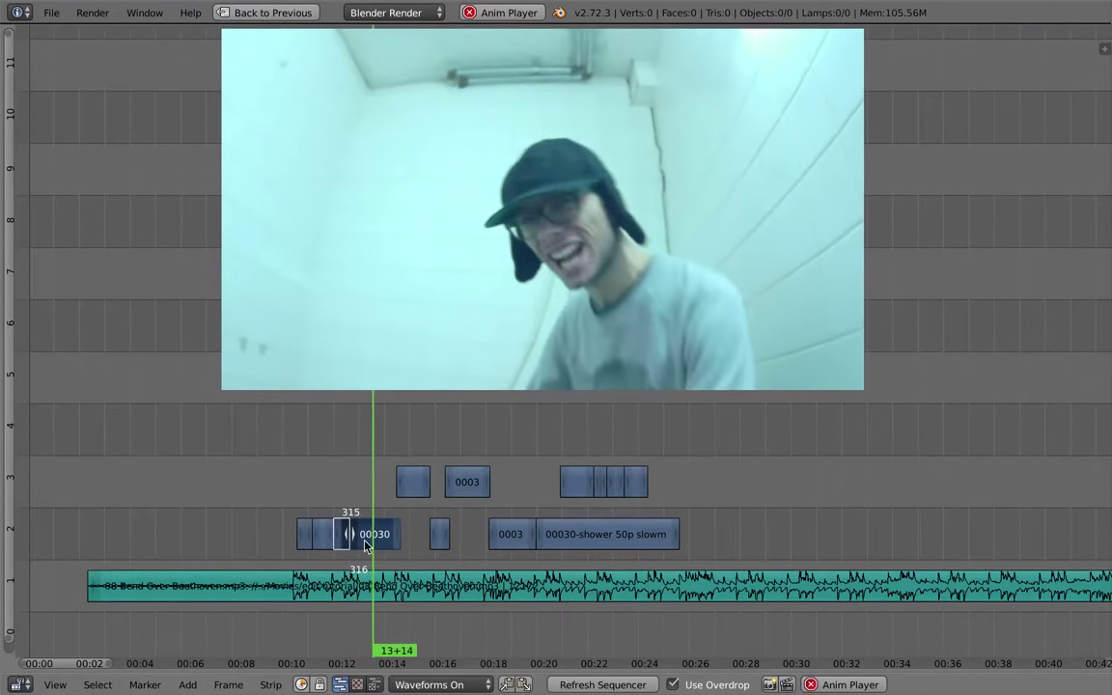
Split the channel 2 clip starting at frame 316 at frame 339 and slip the footage inside the second part
click(365, 513)
click(386, 509)
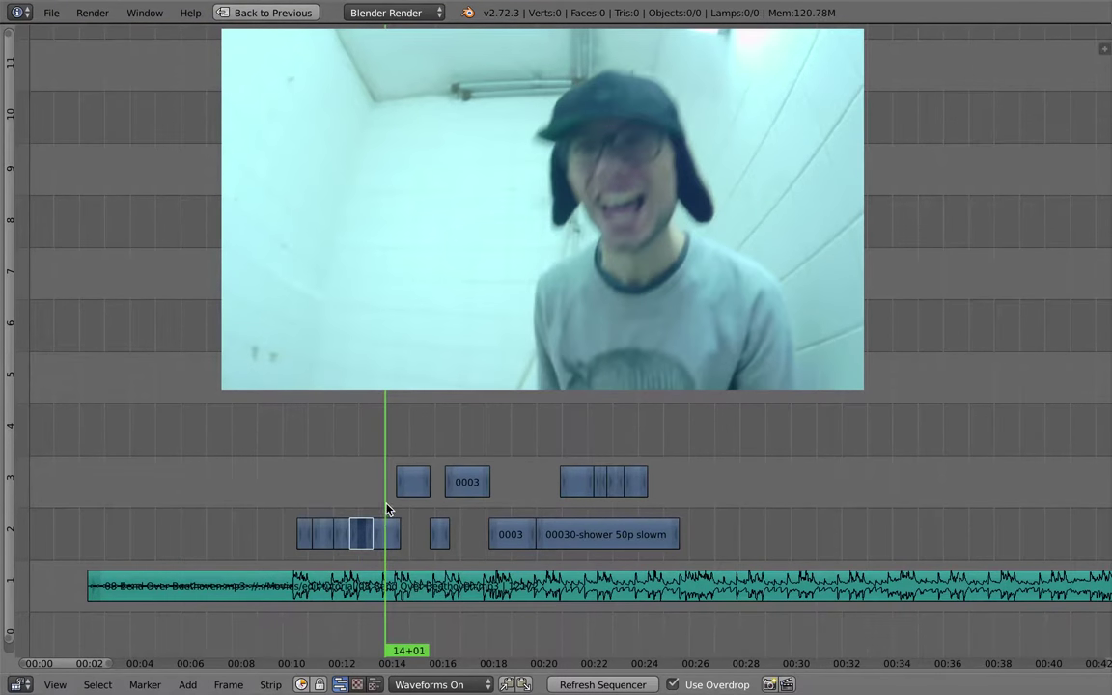
right_click(387, 534)
key(s)
click(385, 536)
Slip the footage of the channel 2 clip starting at frame 316 by 441 frames and play from 13+00
click(366, 497)
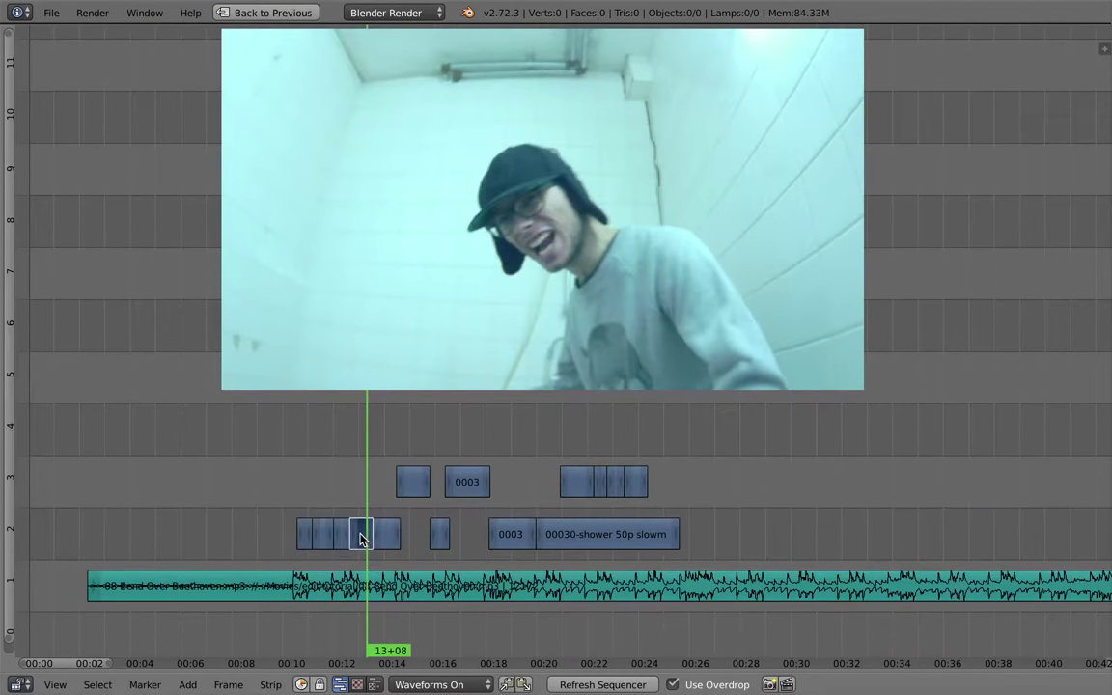
key(g)
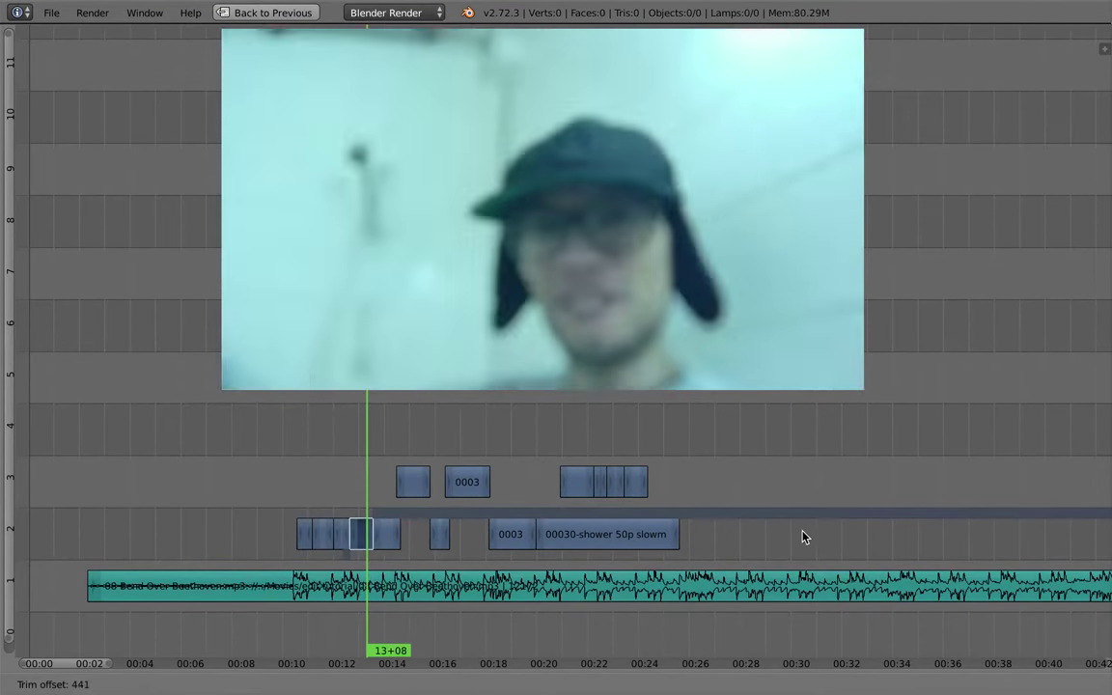
click(801, 529)
click(360, 475)
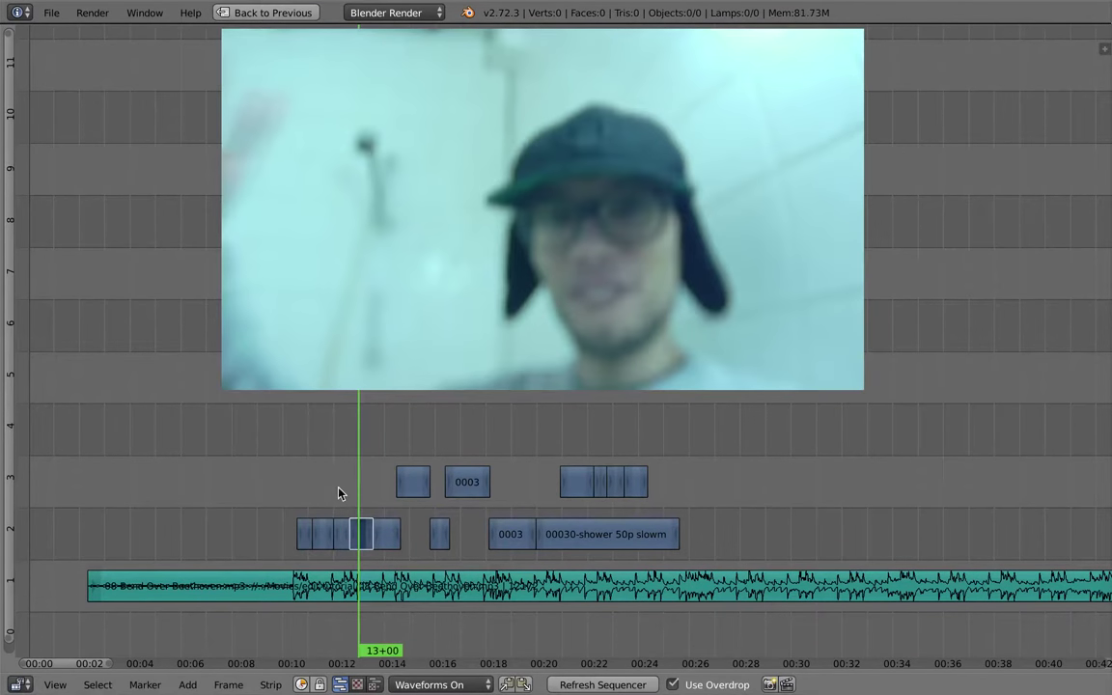
key(alt+a)
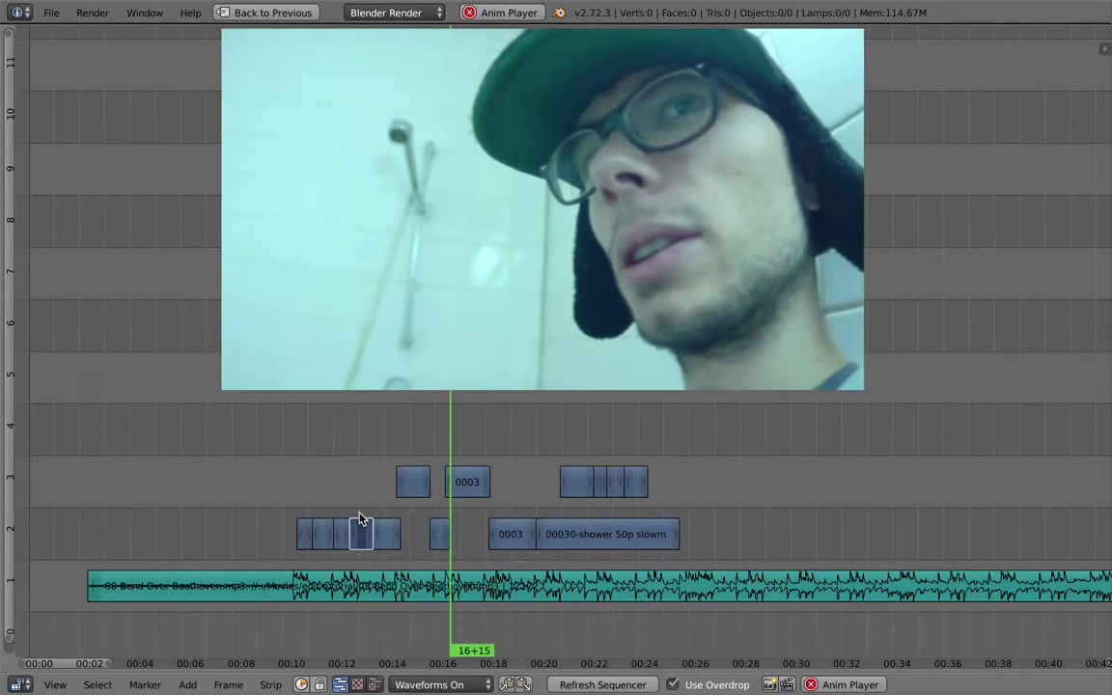
Cut the second close-up clip on channel 3 at 17+11 and slip the second part's footage by -24 frames
key(alt+a)
right_click(486, 488)
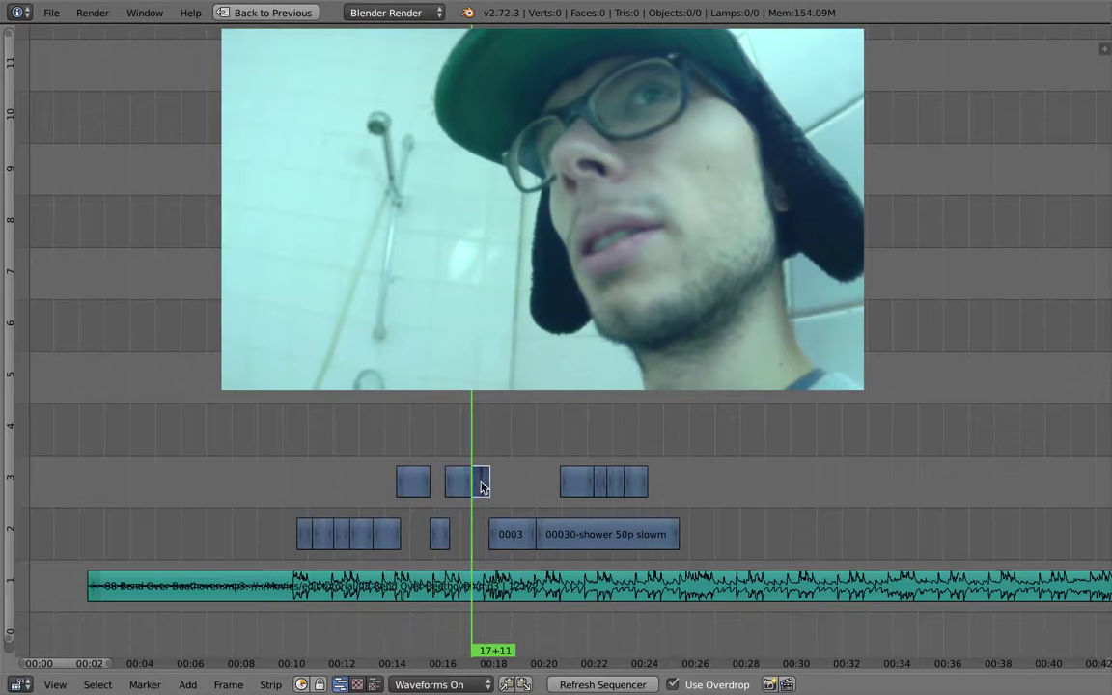
key(g)
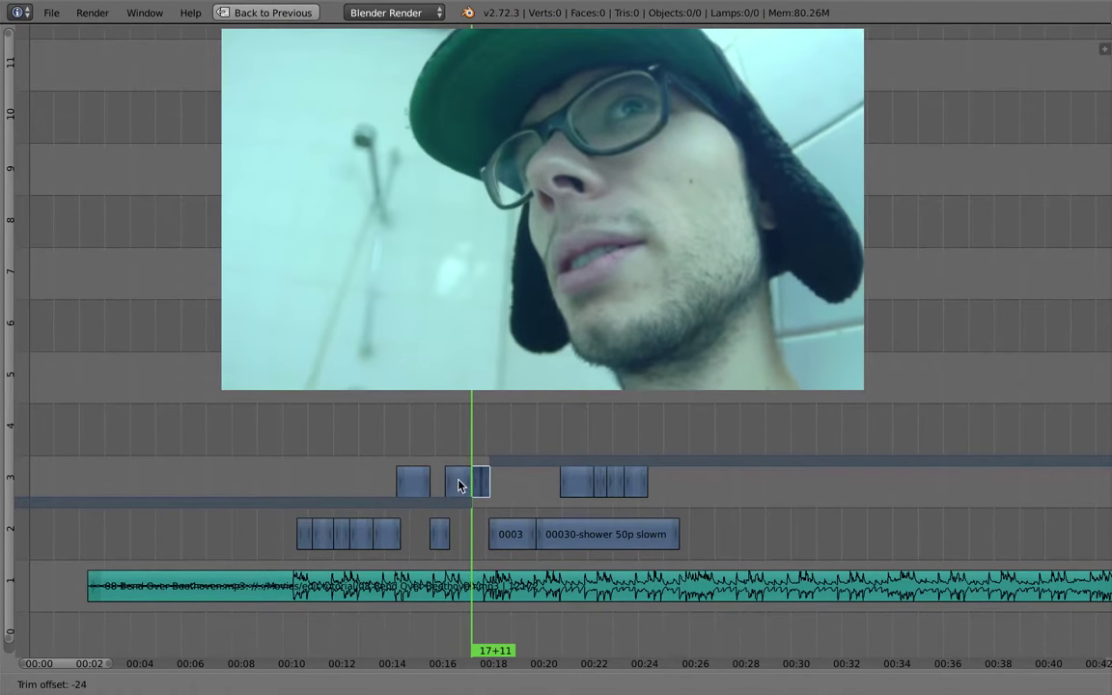
click(458, 481)
Play back the new close-up cut, and review the whole sequence from just before the first clip
click(460, 452)
key(alt+a)
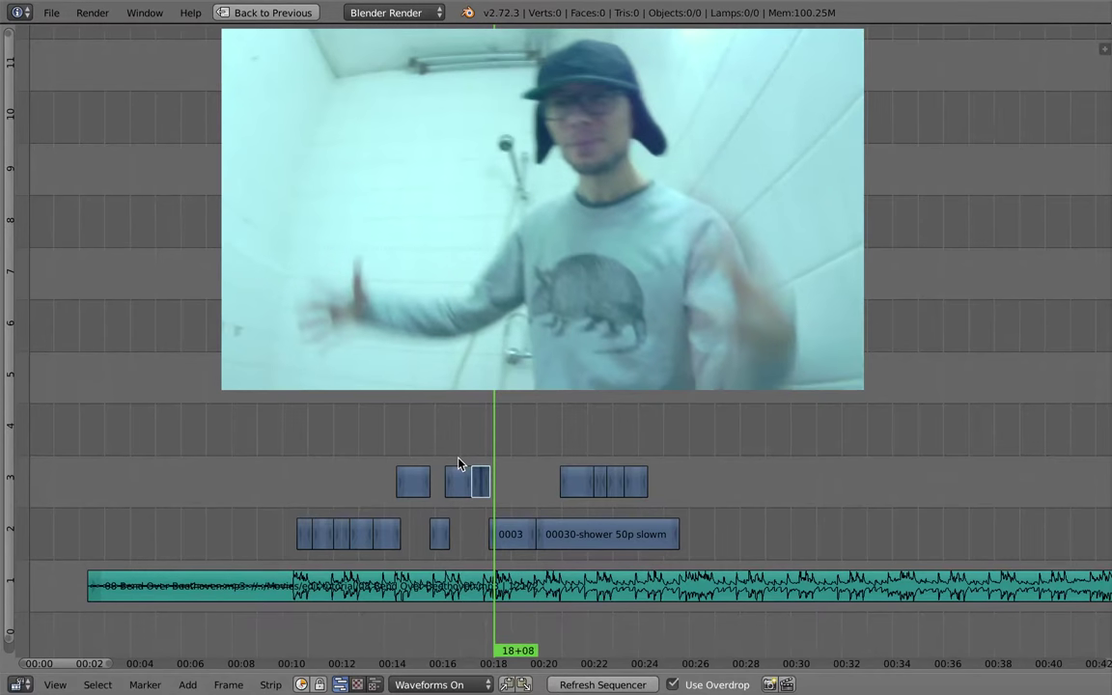
click(296, 599)
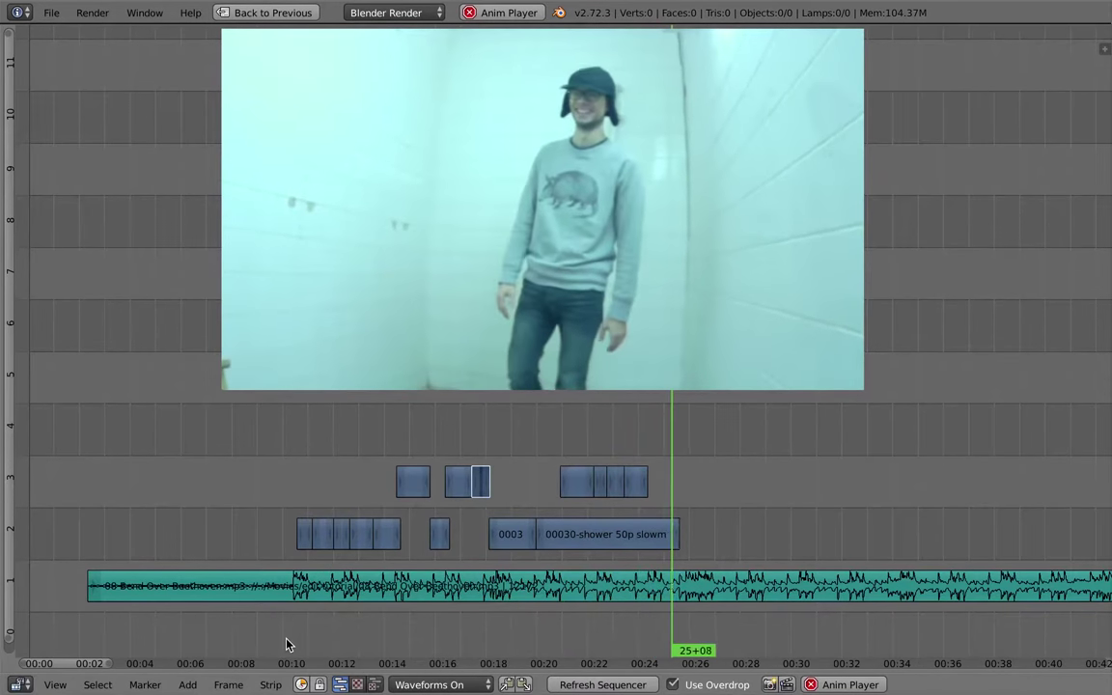
key(Escape)
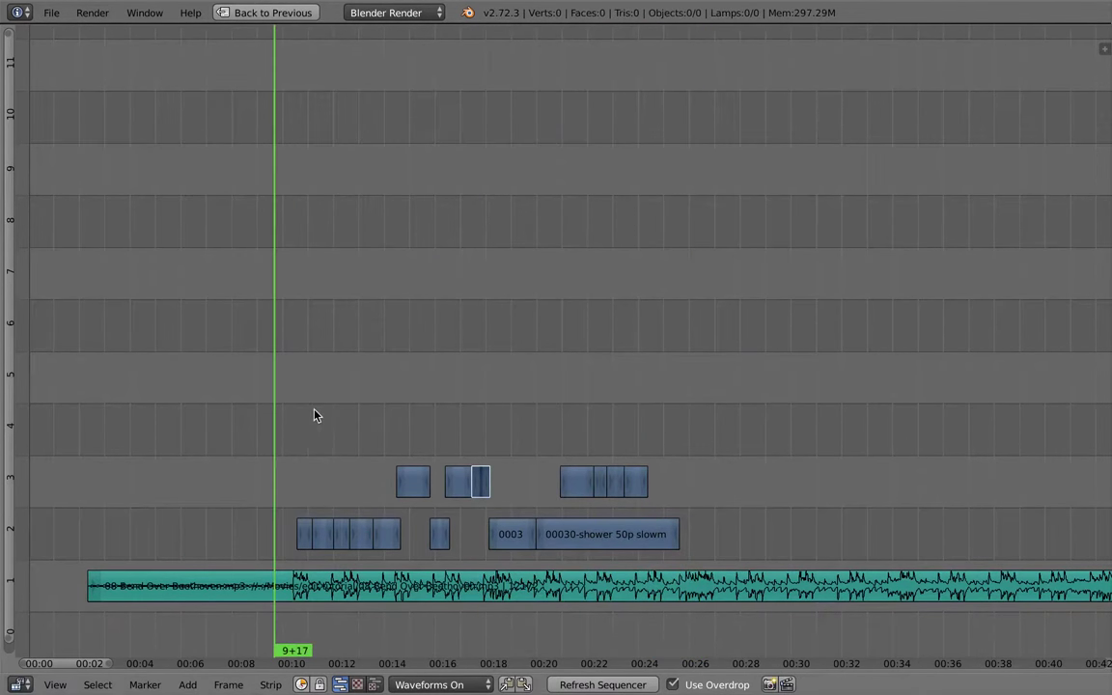
Add an adjustment layer strip at 9+17, place it on channel 4 above all clips, and extend its end to frame 699
key(shift+a)
mouse_move(319, 524)
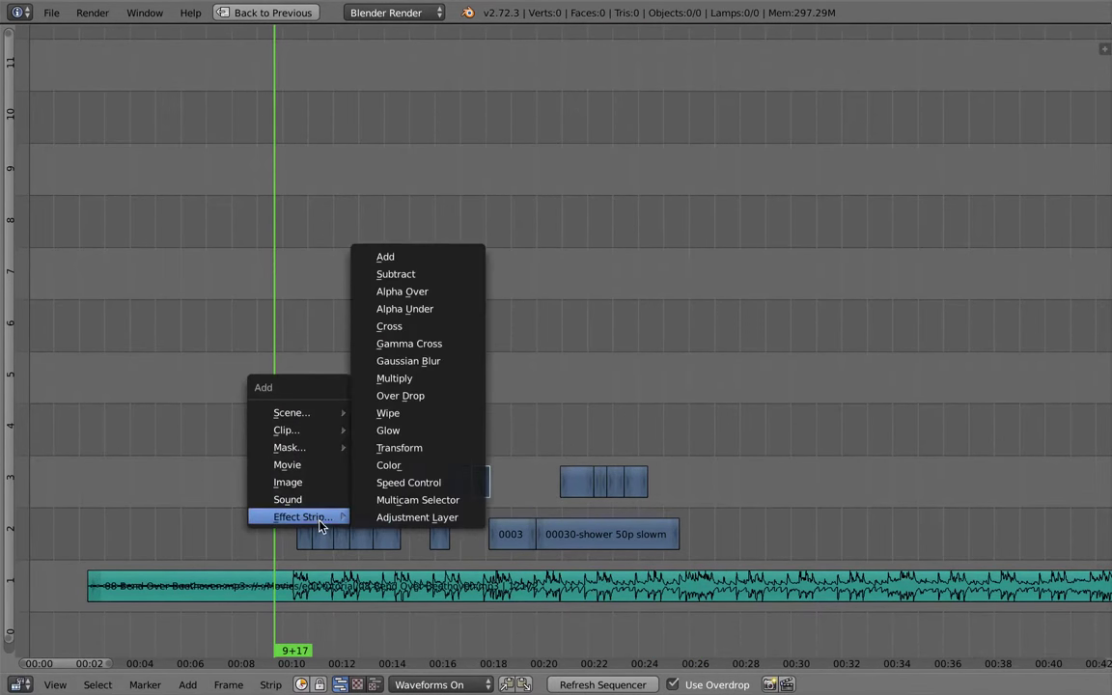
click(445, 521)
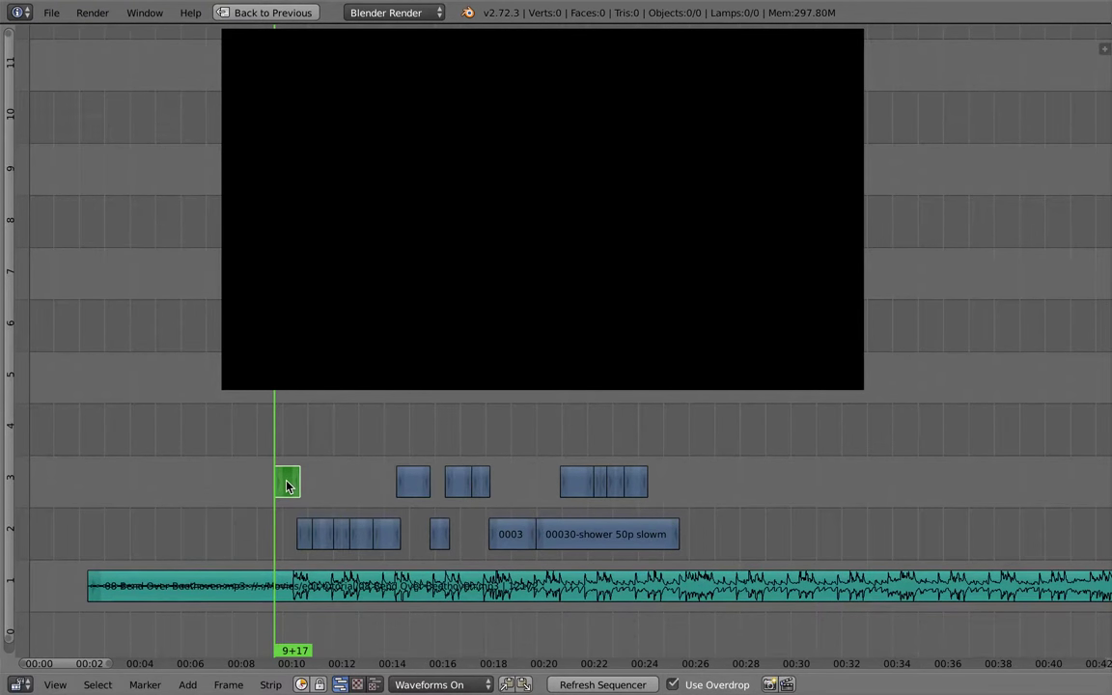
right_drag(286, 486, 481, 442)
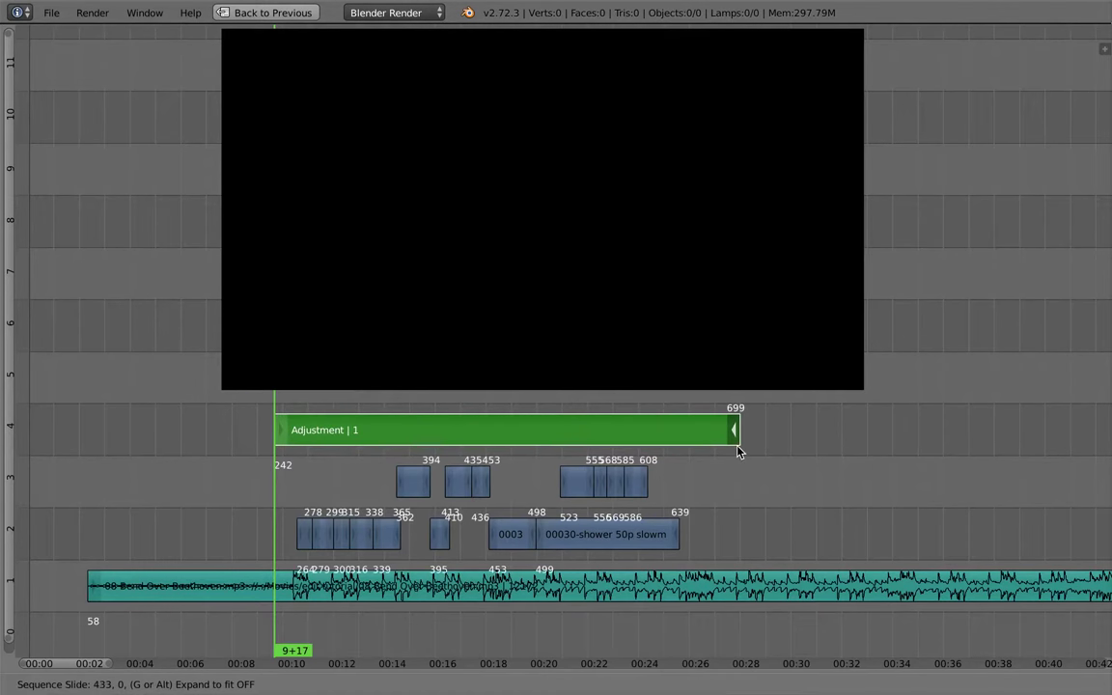
click(737, 446)
Preview the adjustment layer at 14+01, add a Color Balance modifier to it, and widen the strip properties for the color wheels
drag(366, 422, 386, 426)
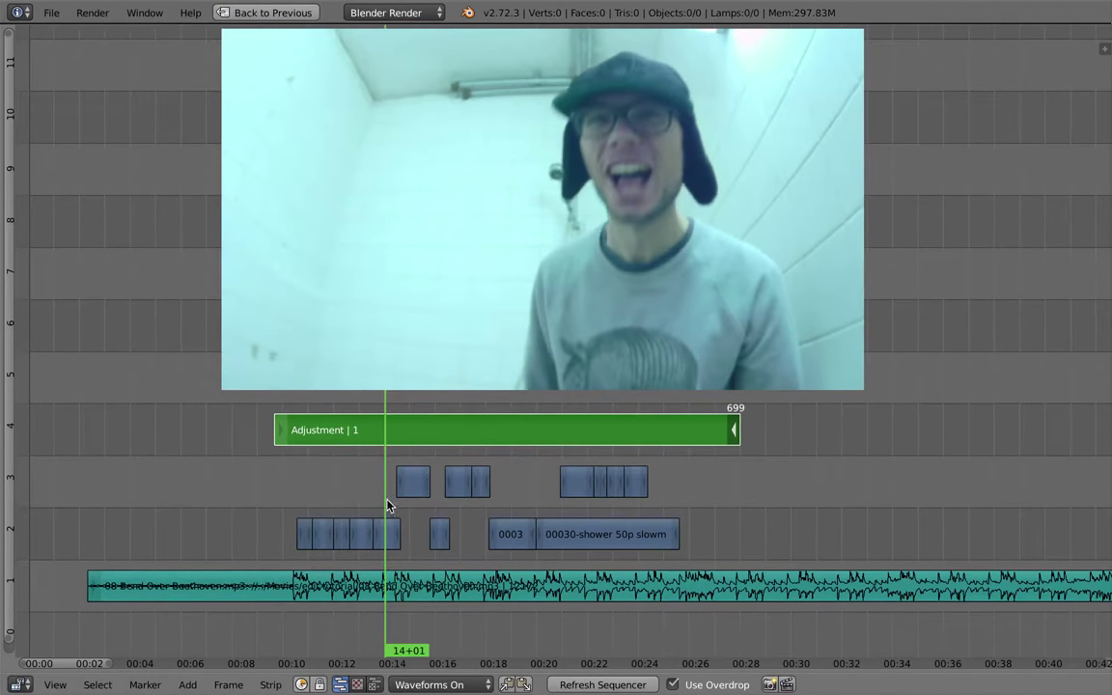
key(shift+a)
mouse_move(307, 472)
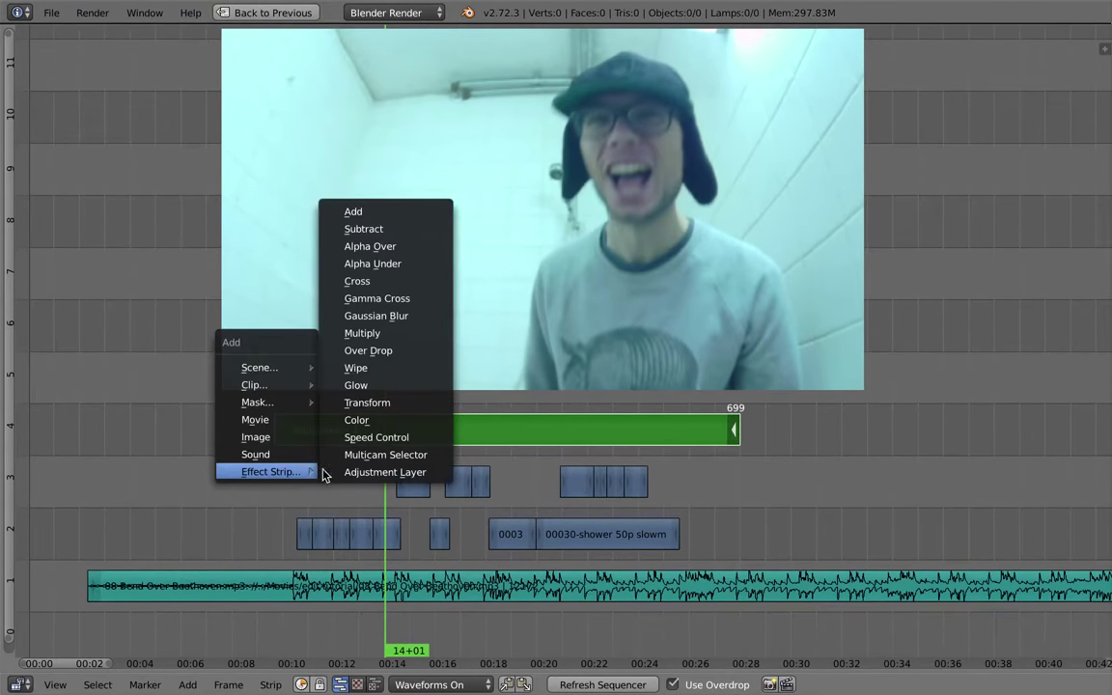
right_click(597, 433)
key(n)
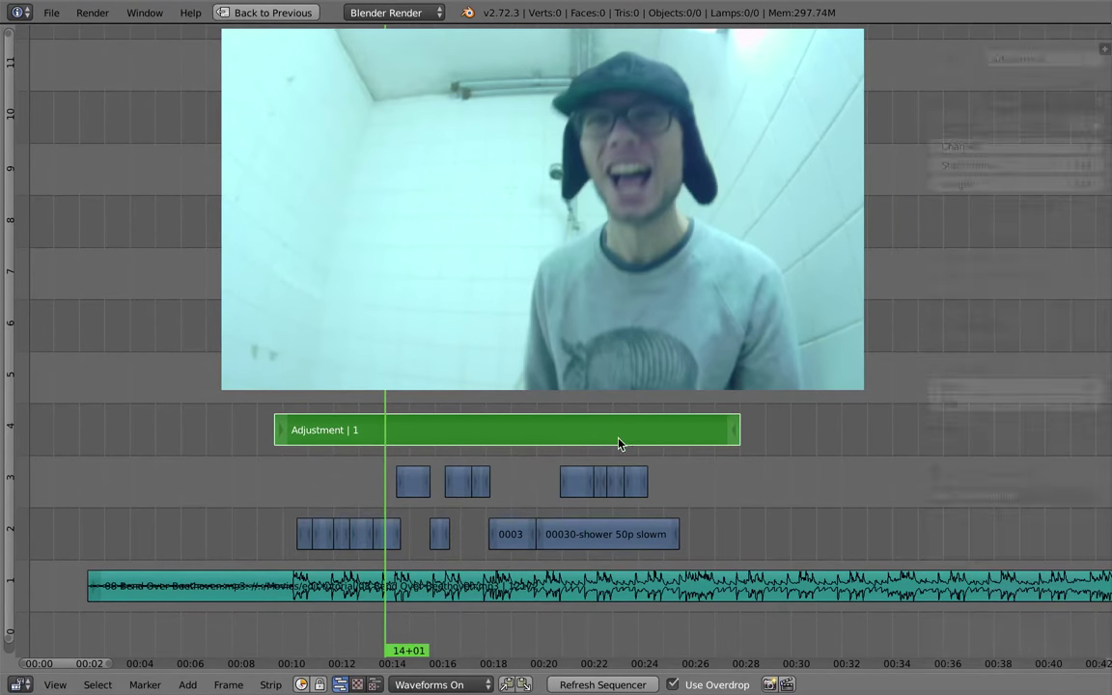
click(1026, 495)
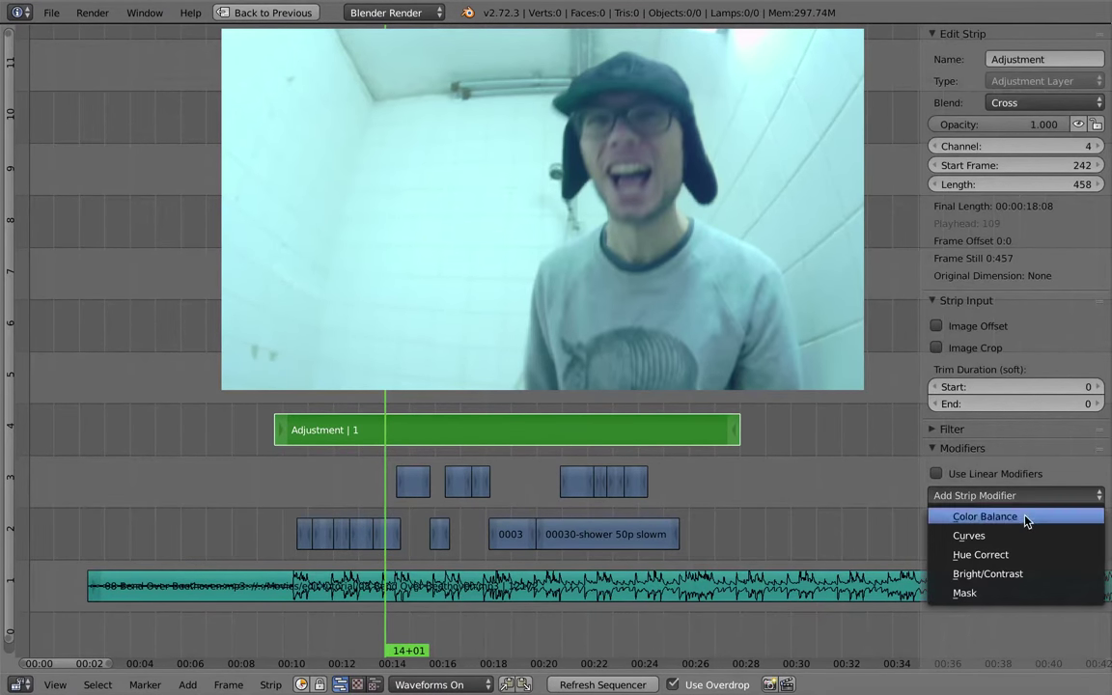
click(982, 517)
scroll(999, 328, down, 5)
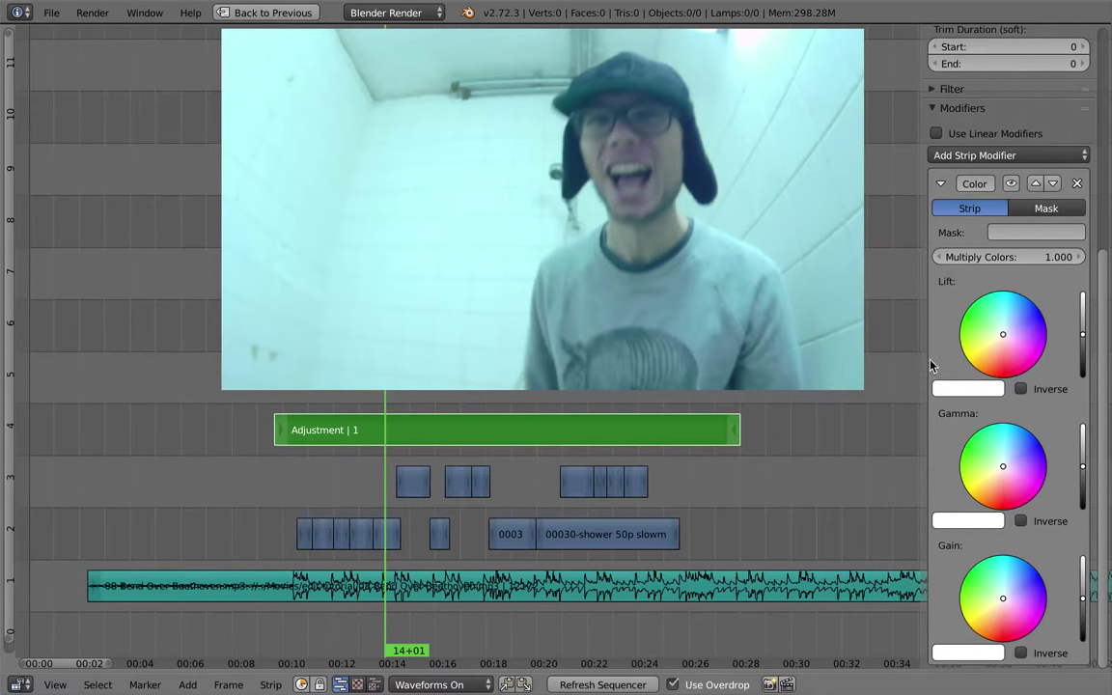
drag(921, 363, 852, 364)
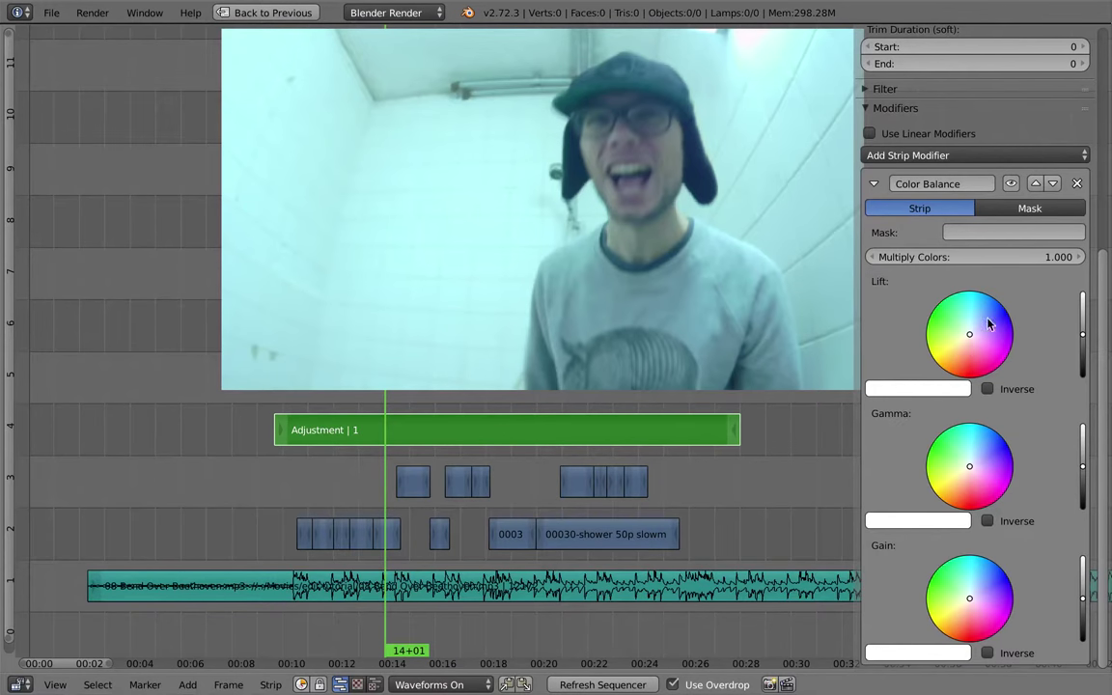
With the close-up at 15+07 in view, brighten the Color Balance gain slightly and tint it faintly toward red-magenta
click(415, 443)
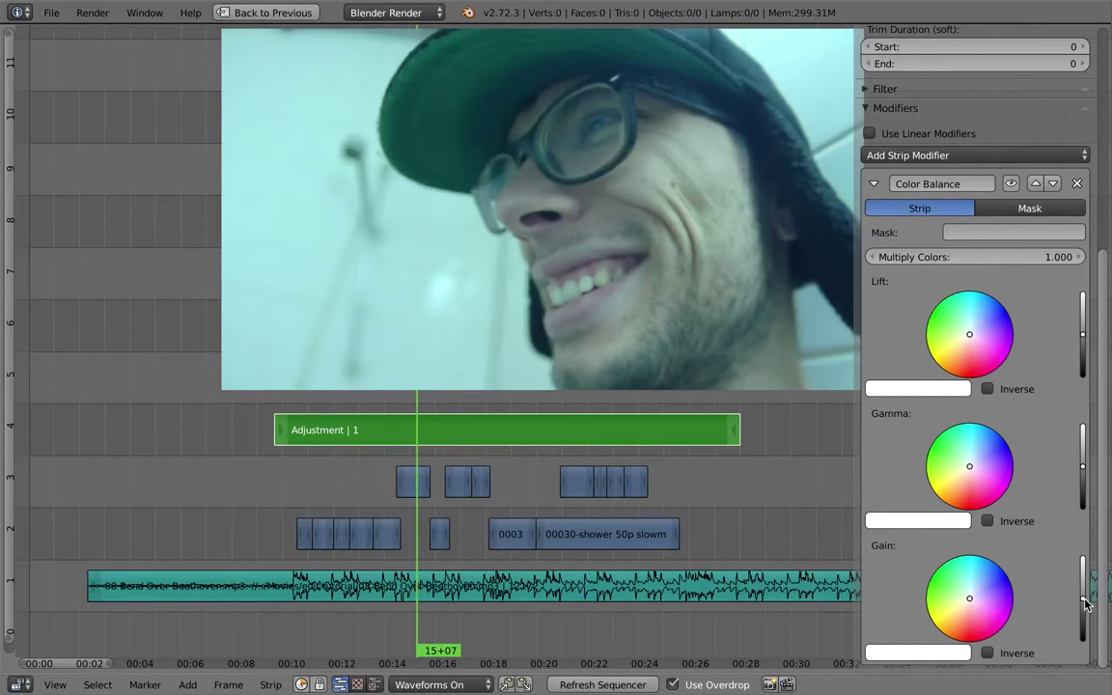
drag(1085, 603, 1087, 596)
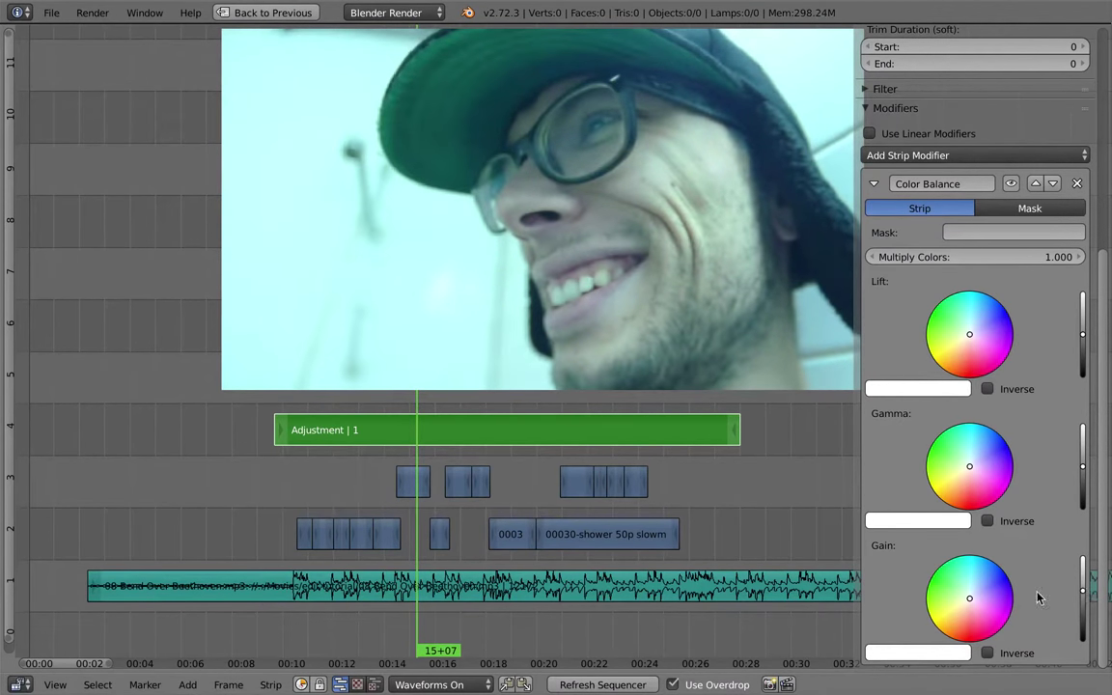
drag(972, 598, 971, 604)
Tint the Color Balance lift faintly toward red, and darken both the lift and the gamma slightly
drag(972, 336, 974, 332)
drag(1084, 335, 1085, 341)
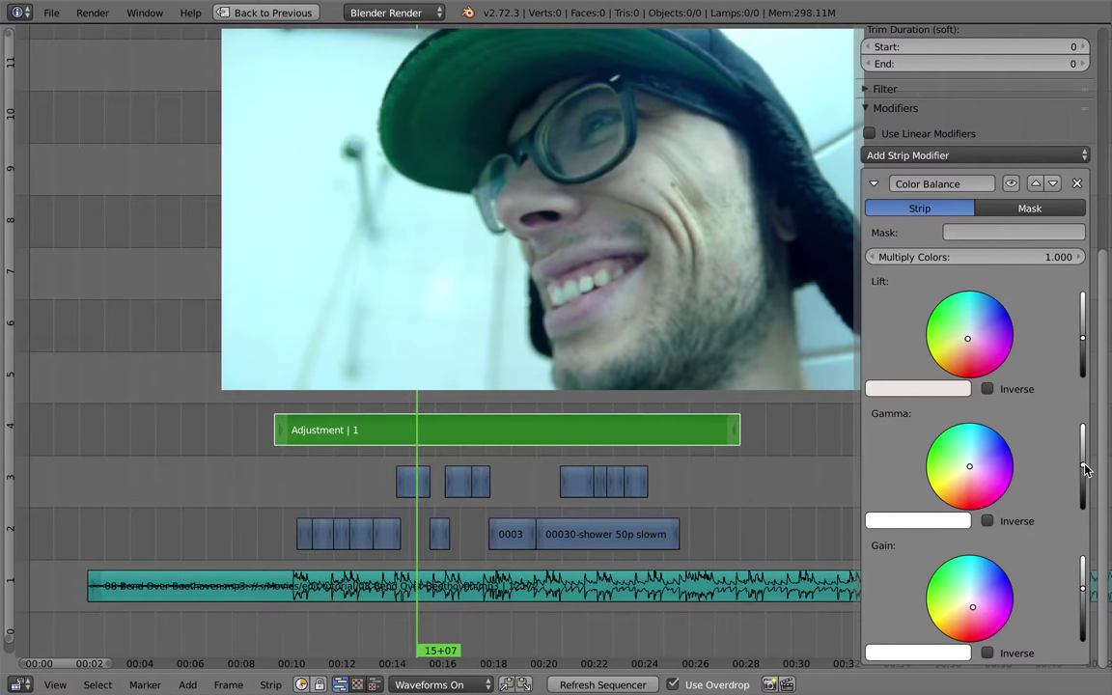
drag(1086, 465, 1085, 473)
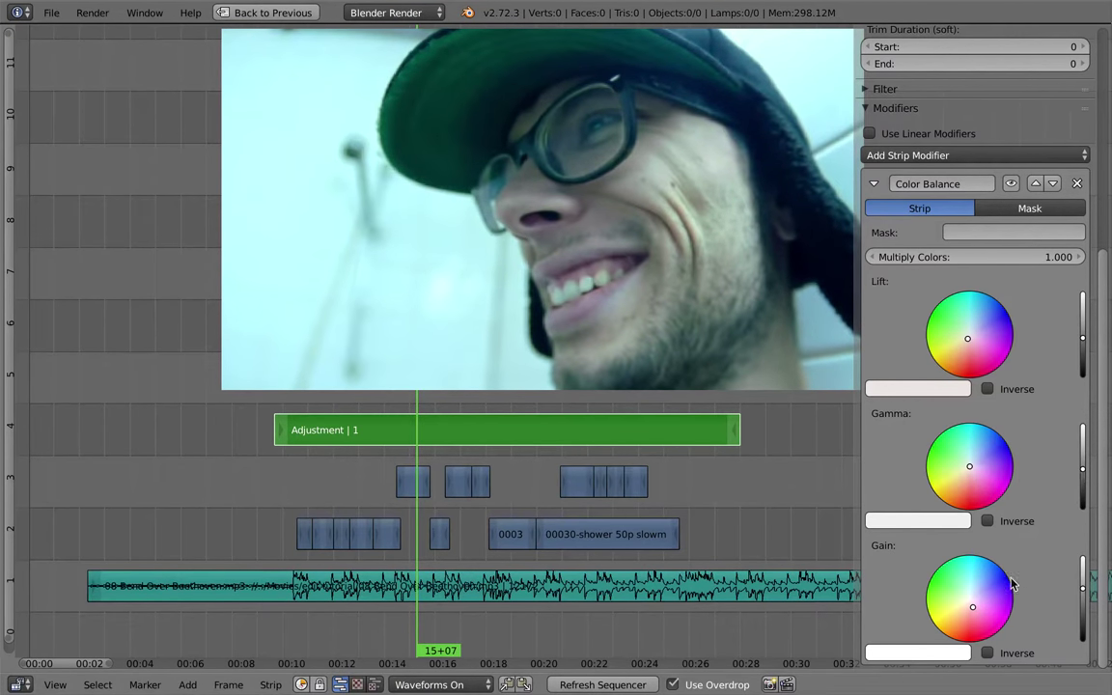
Brighten the Color Balance gain slightly and, with the shot at 11+23 in view, tint lift, gamma and gain faintly further toward red
drag(1084, 590, 1084, 586)
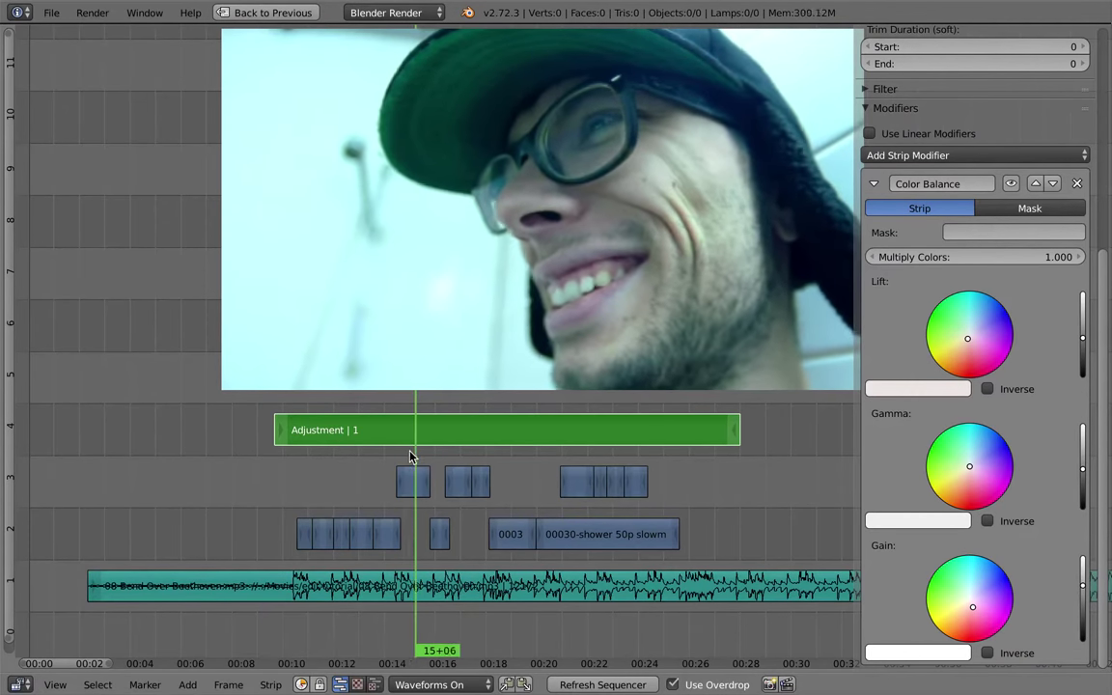
drag(414, 452, 331, 458)
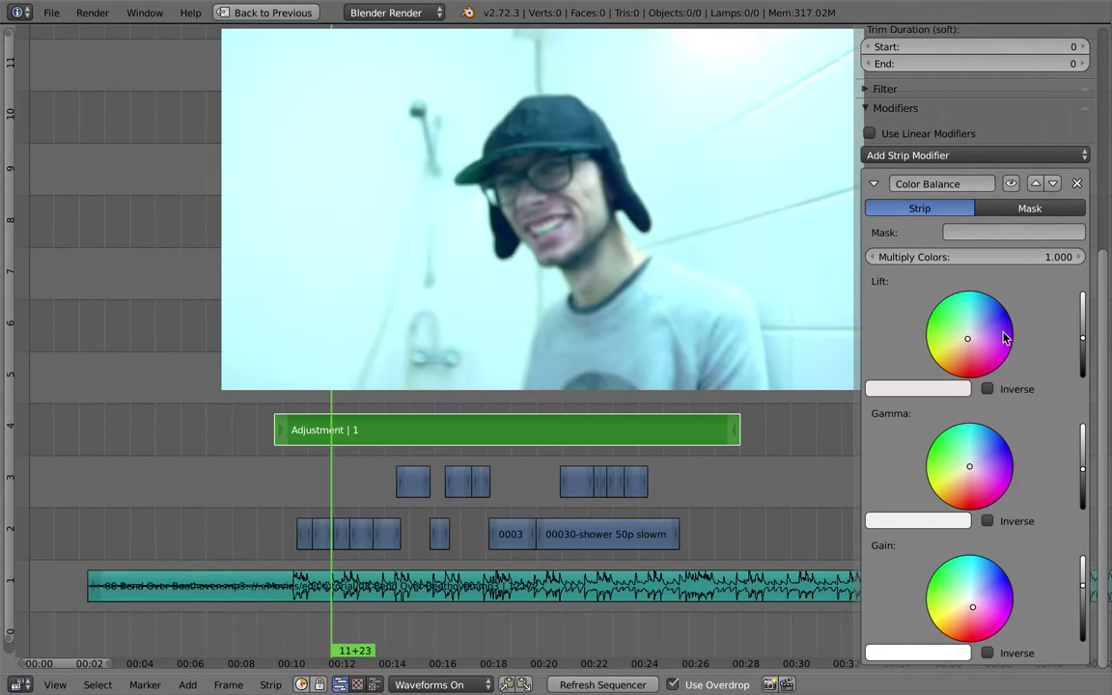
drag(968, 342, 971, 348)
drag(973, 475, 973, 474)
drag(975, 610, 976, 615)
Play the graded sequence from 10+17 past the end of the last clip, with the strip properties hidden
drag(333, 480, 300, 485)
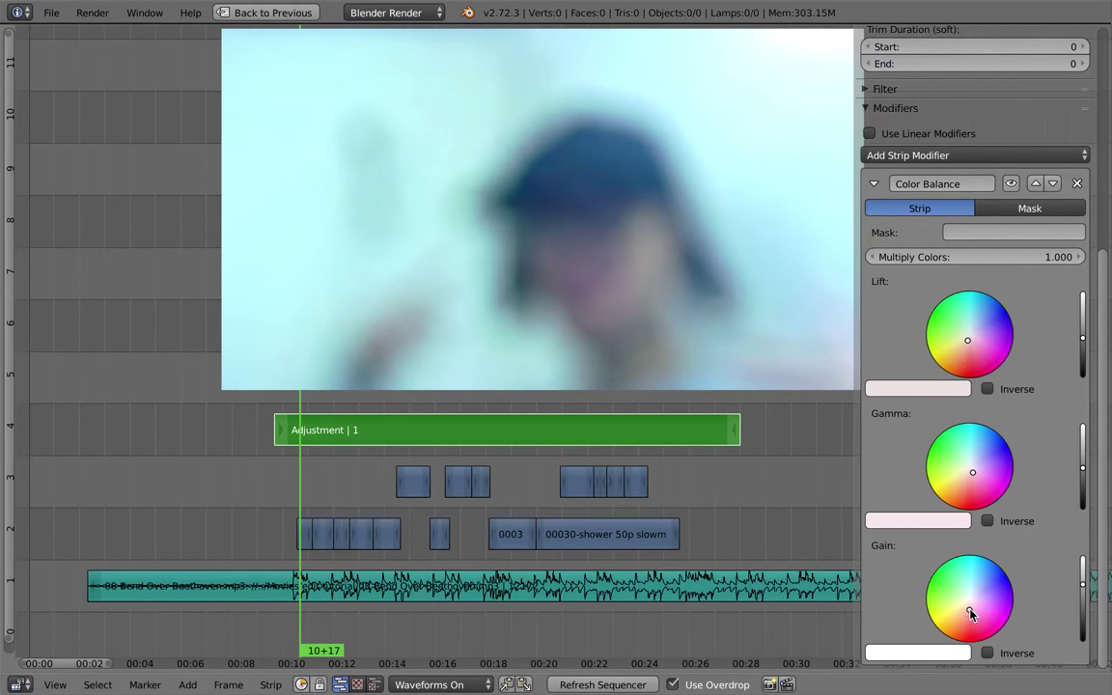
key(alt+a)
key(n)
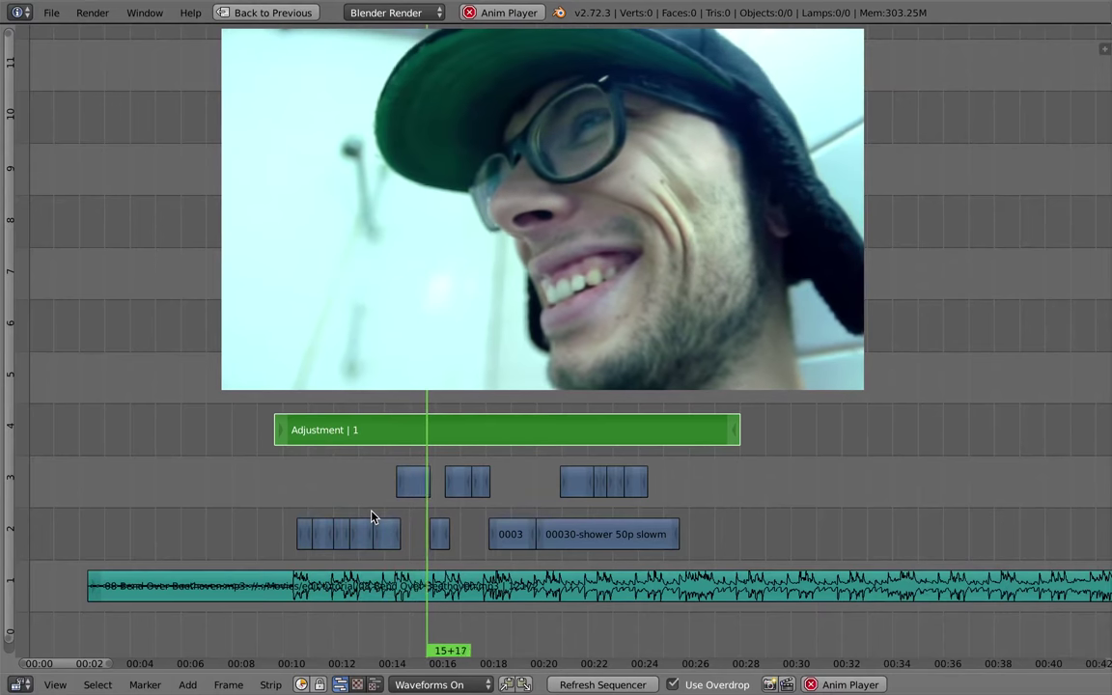
scroll(496, 541, down, 2)
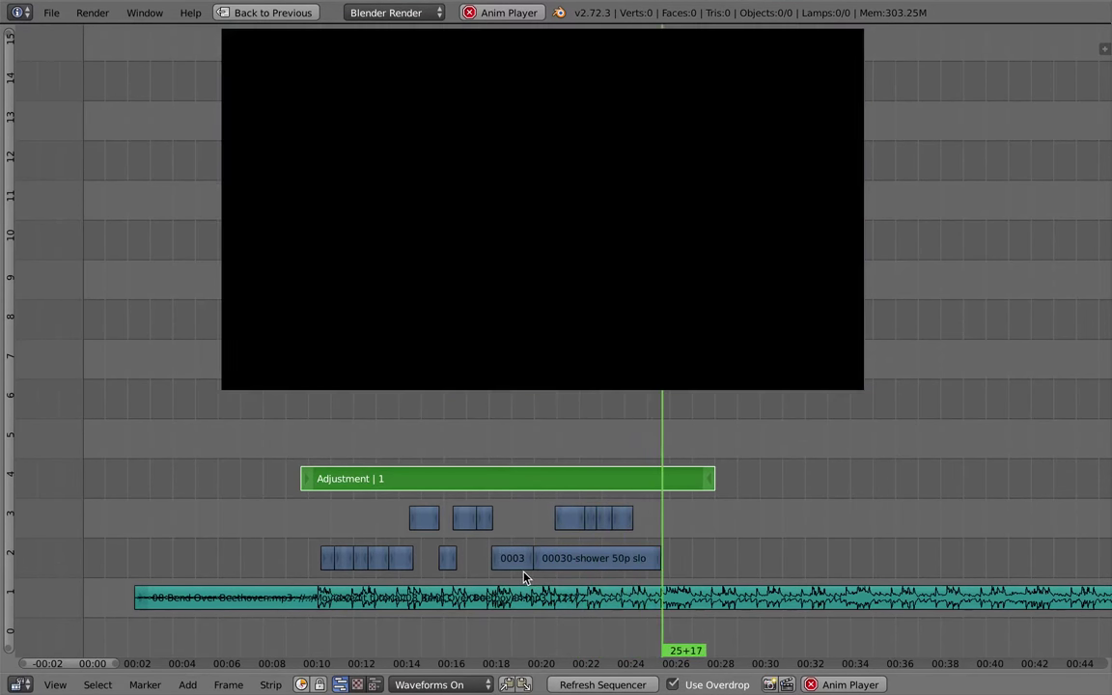
key(alt+a)
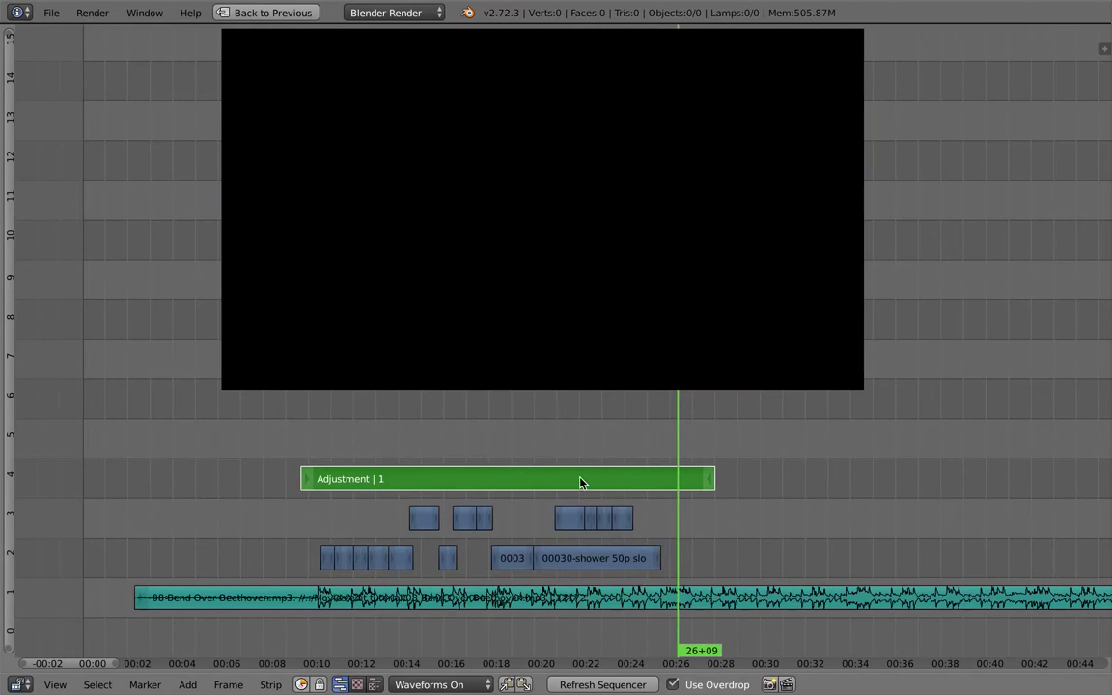
Switch to the Blender session with the edit scene and add the Sync_itv scene as a strip at frame 1 on channel 1
key(super+Tab)
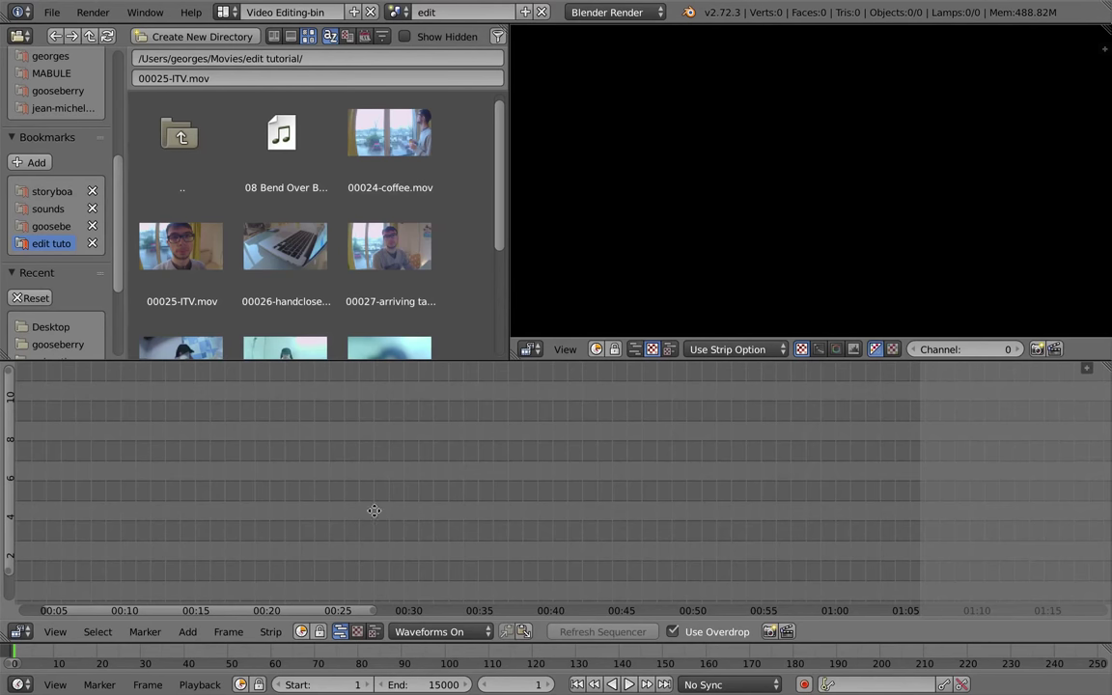
middle_drag(374, 511, 651, 444)
key(Home)
key(shift+a)
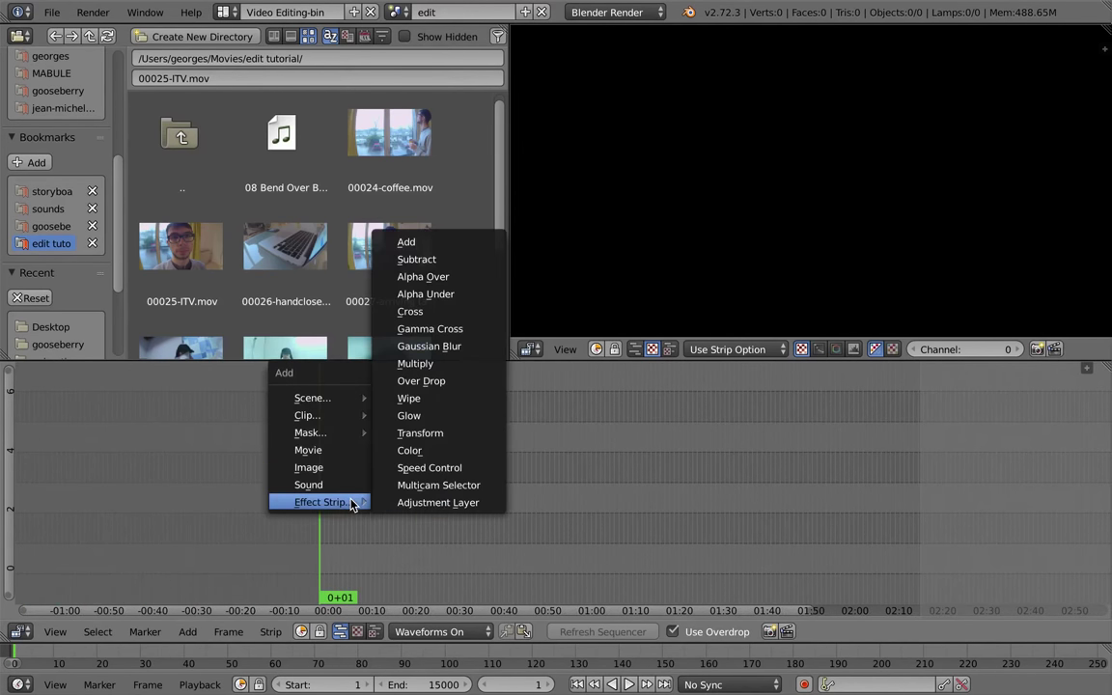
mouse_move(307, 399)
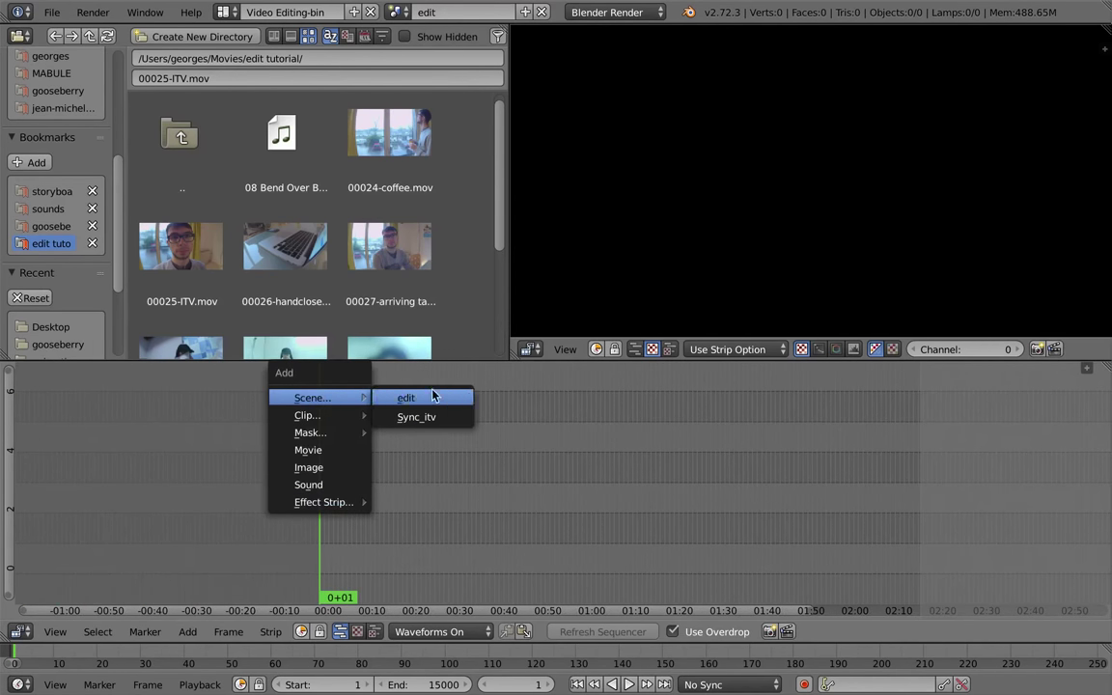
click(443, 419)
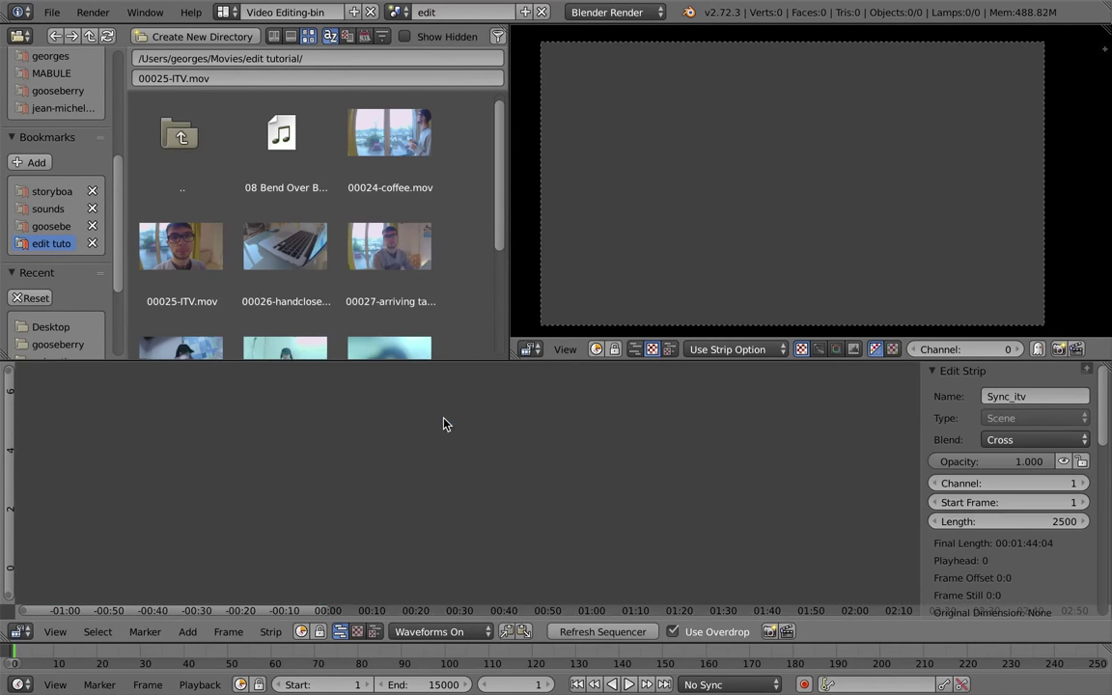
ctrl+middle_drag(424, 525, 569, 565)
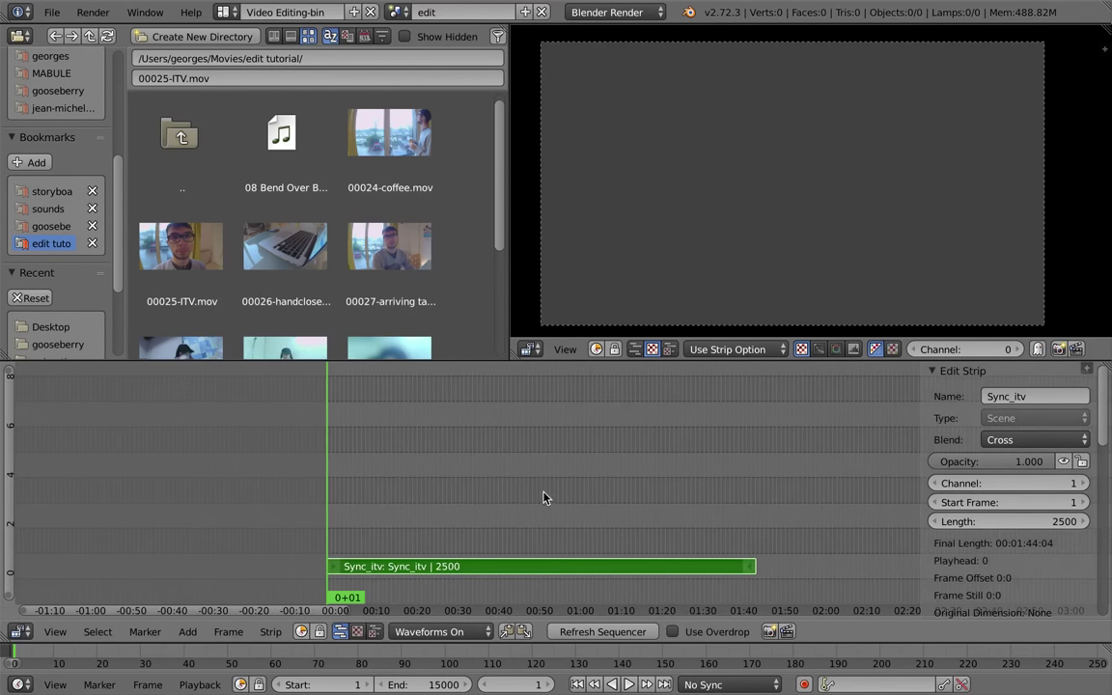
middle_drag(427, 430, 492, 473)
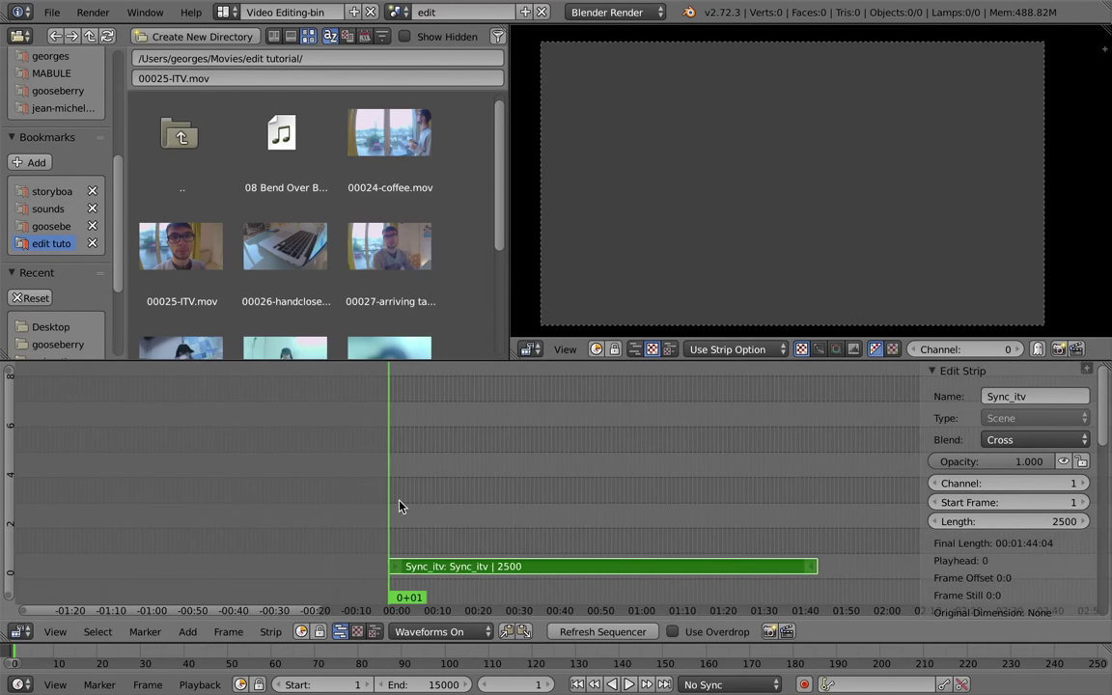